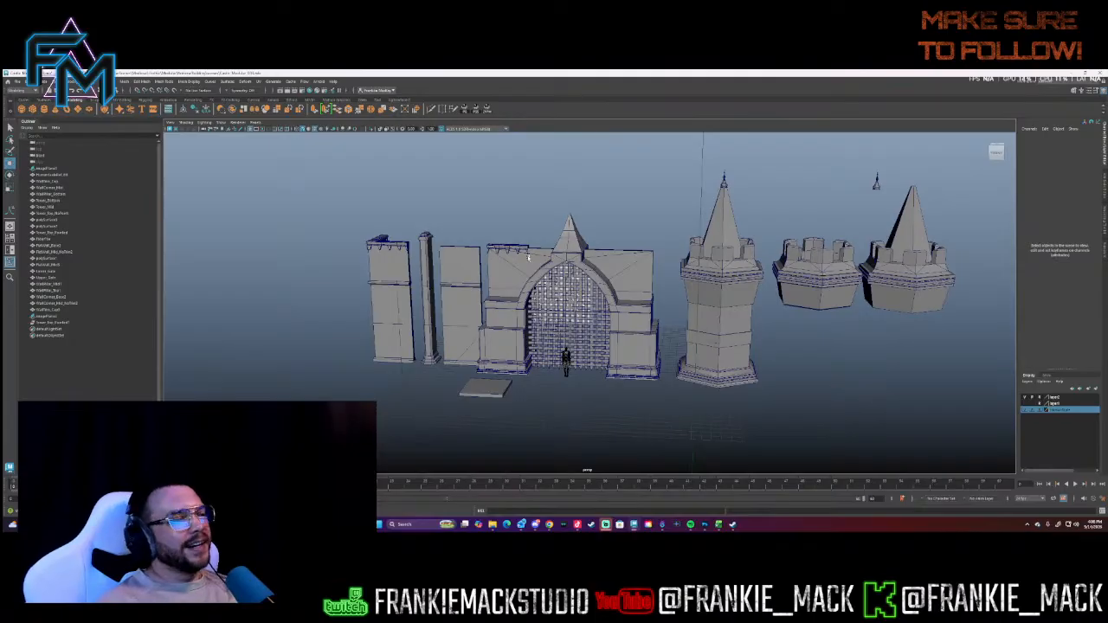
- Examine the modular castle walls, gatehouse and tower pieces from several angles
{"action": "middle_click_drag", "start_coordinate": [508, 273], "coordinate": [569, 234], "text": "alt"}
{"action": "left_click_drag", "start_coordinate": [569, 234], "coordinate": [598, 259], "text": "alt"}
{"action": "middle_click_drag", "start_coordinate": [597, 260], "coordinate": [692, 275], "text": "alt"}
{"action": "left_click_drag", "start_coordinate": [693, 275], "coordinate": [645, 288], "text": "alt"}
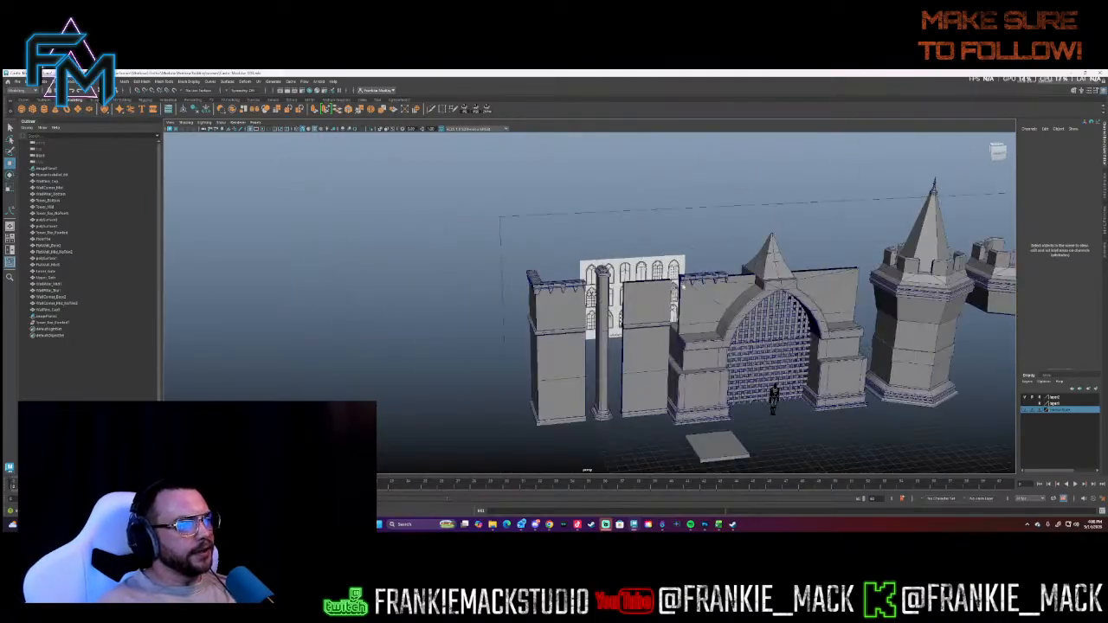
{"action": "middle_click_drag", "start_coordinate": [645, 287], "coordinate": [532, 277], "text": "alt"}
{"action": "left_click_drag", "start_coordinate": [532, 277], "coordinate": [514, 280], "text": "alt"}
{"action": "middle_click_drag", "start_coordinate": [526, 282], "coordinate": [612, 252], "text": "alt"}
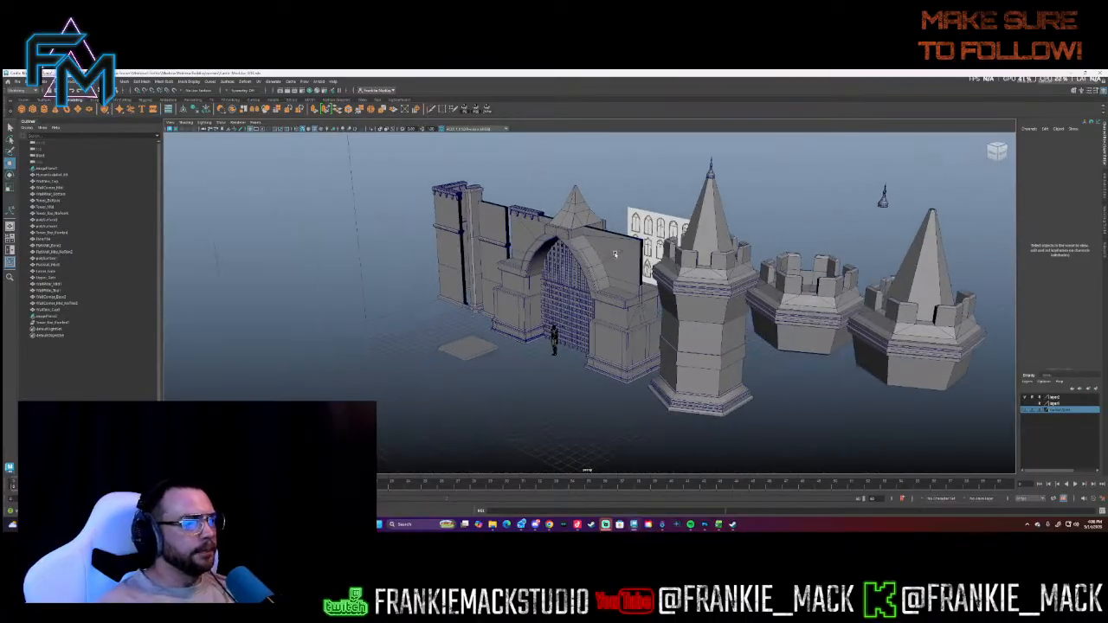
{"action": "left_click_drag", "start_coordinate": [612, 253], "coordinate": [619, 258], "text": "alt"}
{"action": "middle_click_drag", "start_coordinate": [619, 258], "coordinate": [521, 247], "text": "alt"}
{"action": "left_click_drag", "start_coordinate": [521, 247], "coordinate": [605, 269], "text": "alt"}
{"action": "middle_click_drag", "start_coordinate": [605, 268], "coordinate": [627, 284], "text": "alt"}
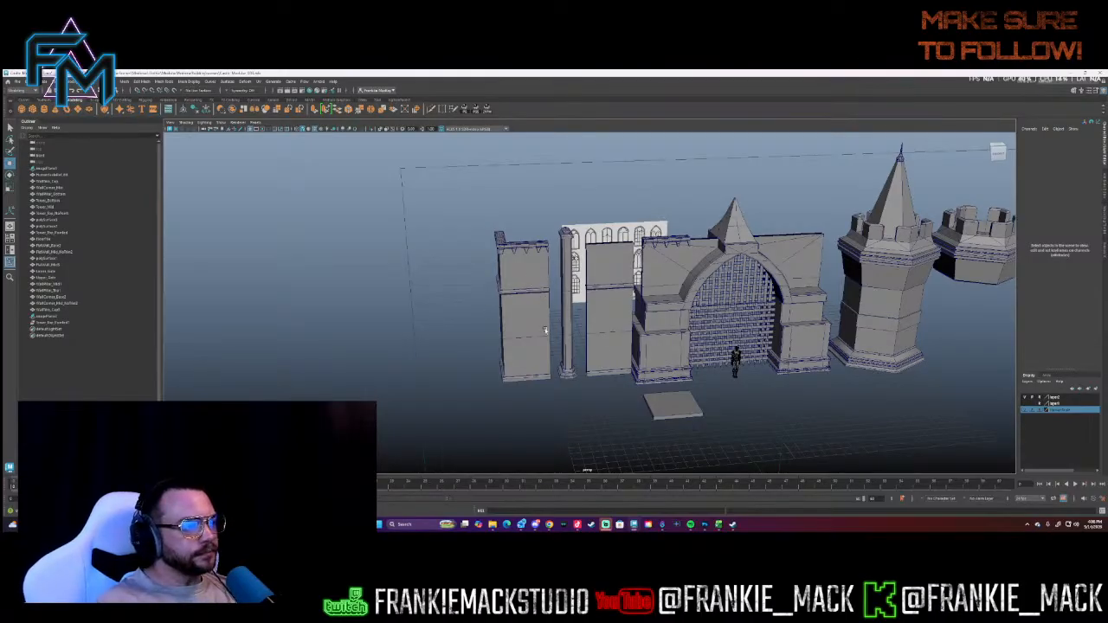
{"action": "left_click_drag", "start_coordinate": [544, 351], "coordinate": [480, 273], "text": "alt"}
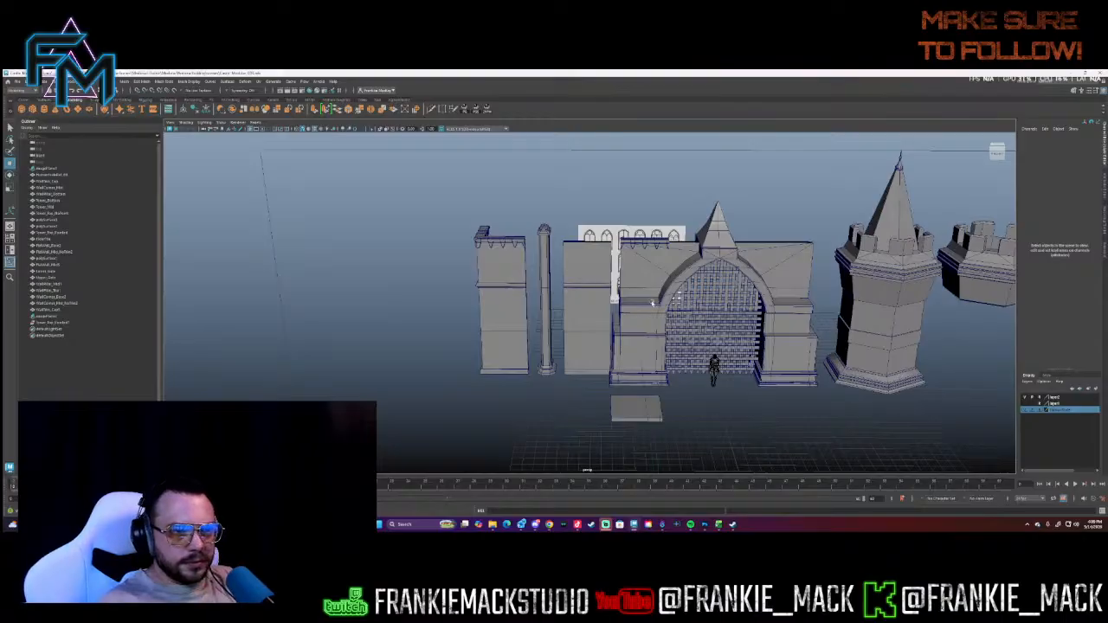
{"action": "middle_click_drag", "start_coordinate": [897, 273], "coordinate": [674, 265], "text": "alt"}
- Select the pointed tower tops and the loose finial in turn to check which pieces are separate objects
{"action": "left_click", "coordinate": [784, 156]}
{"action": "left_click", "coordinate": [809, 191]}
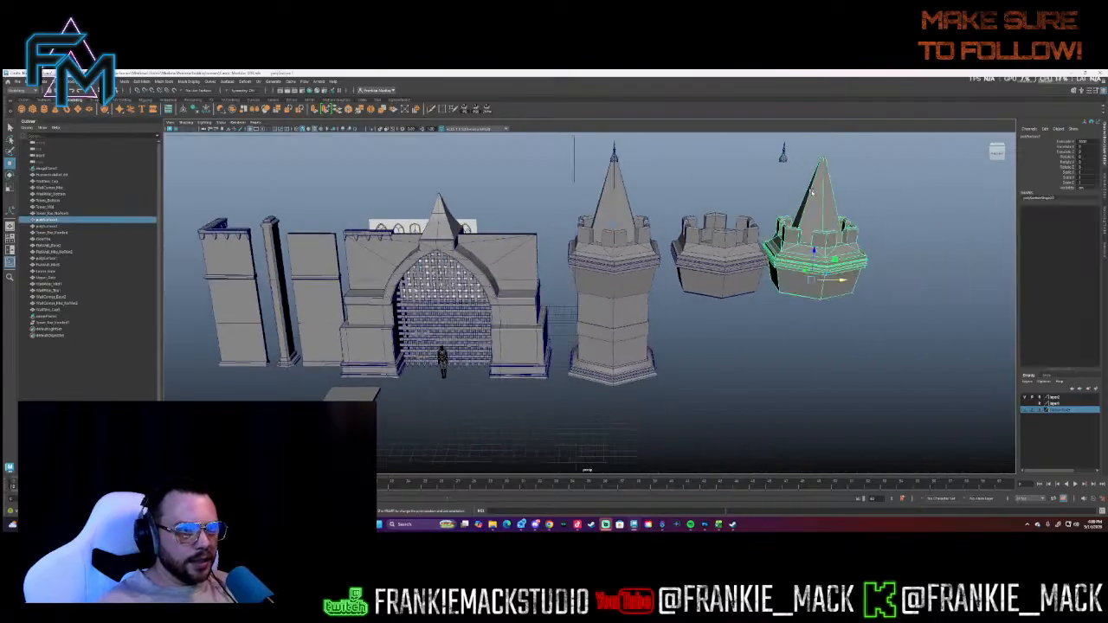
{"action": "key", "text": "ctrl+z"}
{"action": "left_click", "coordinate": [812, 190]}
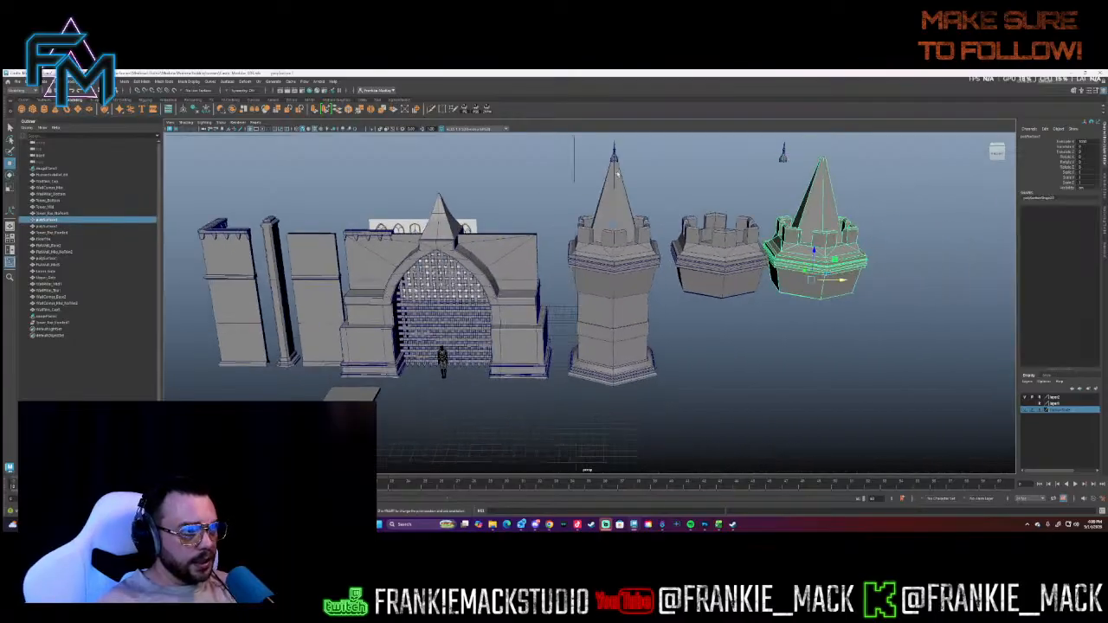
{"action": "left_click", "coordinate": [616, 209]}
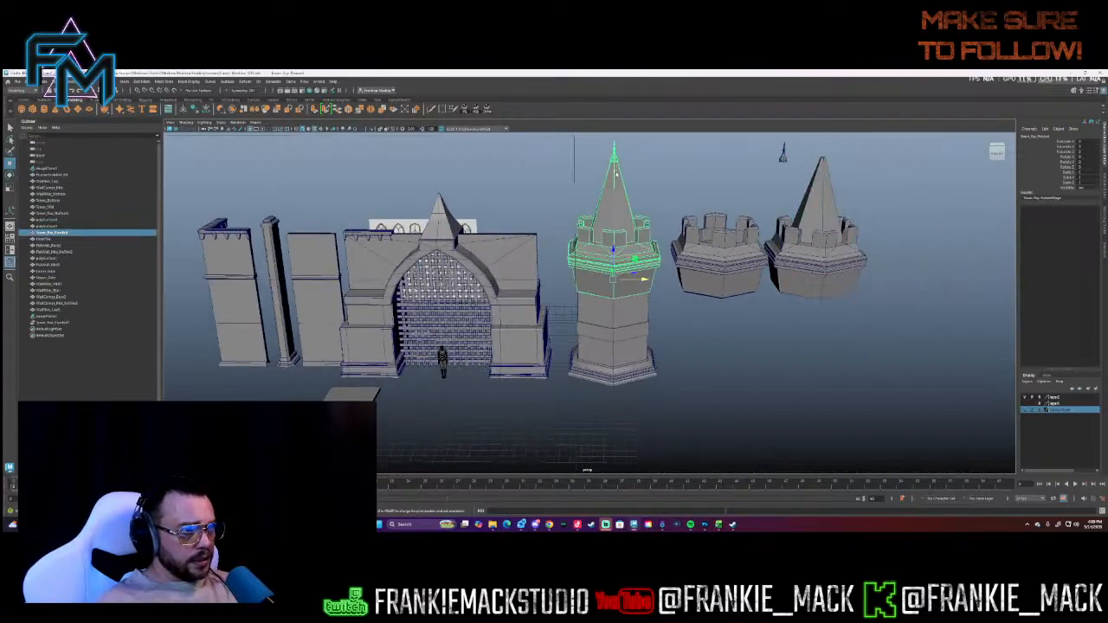
{"action": "left_click", "coordinate": [806, 241]}
{"action": "left_click", "coordinate": [782, 159]}
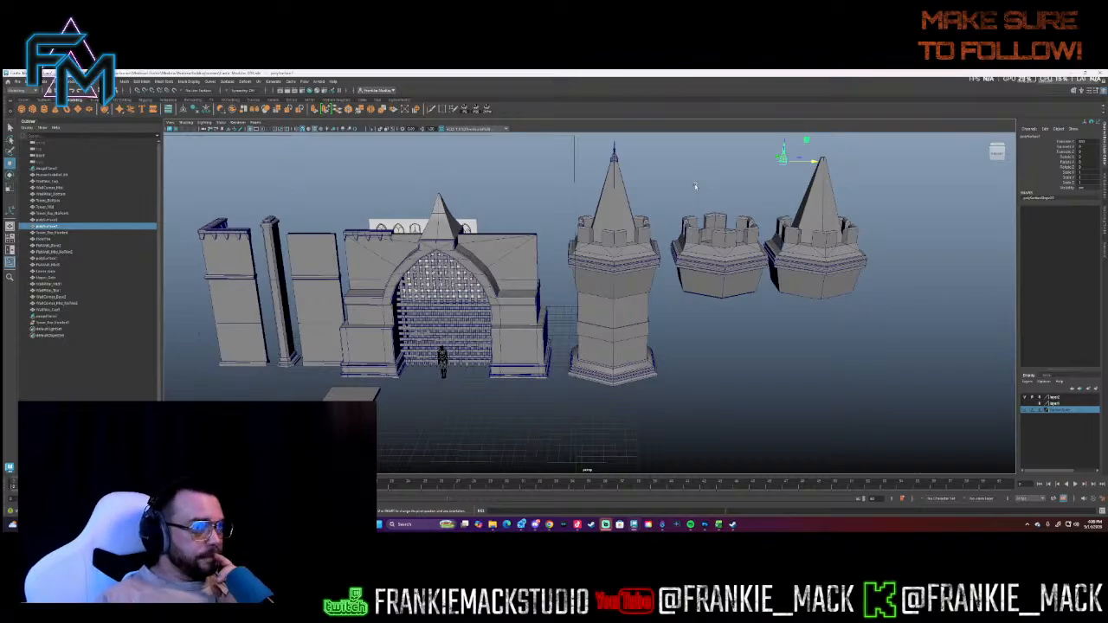
- Try to move the loose finial over the gatehouse's pointed roof with grid snapping
{"action": "left_click_drag", "start_coordinate": [694, 186], "coordinate": [665, 199], "text": "alt"}
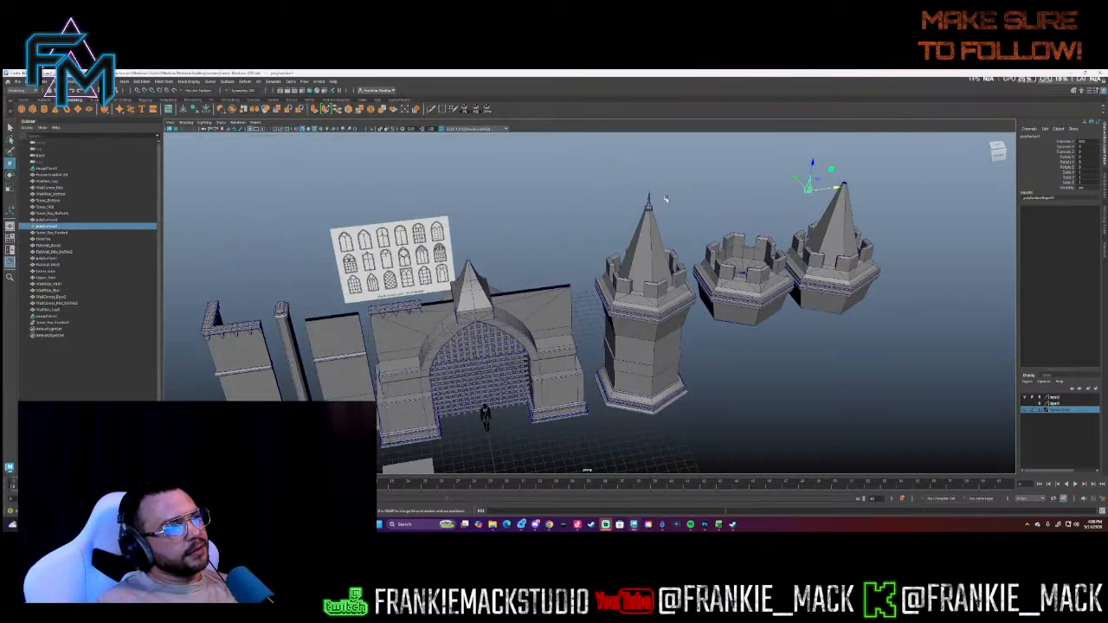
{"action": "middle_click_drag", "start_coordinate": [664, 199], "coordinate": [594, 154], "text": "alt"}
{"action": "right_click_drag", "start_coordinate": [616, 200], "coordinate": [750, 183], "text": "alt"}
{"action": "middle_click_drag", "start_coordinate": [755, 182], "coordinate": [729, 272], "text": "alt"}
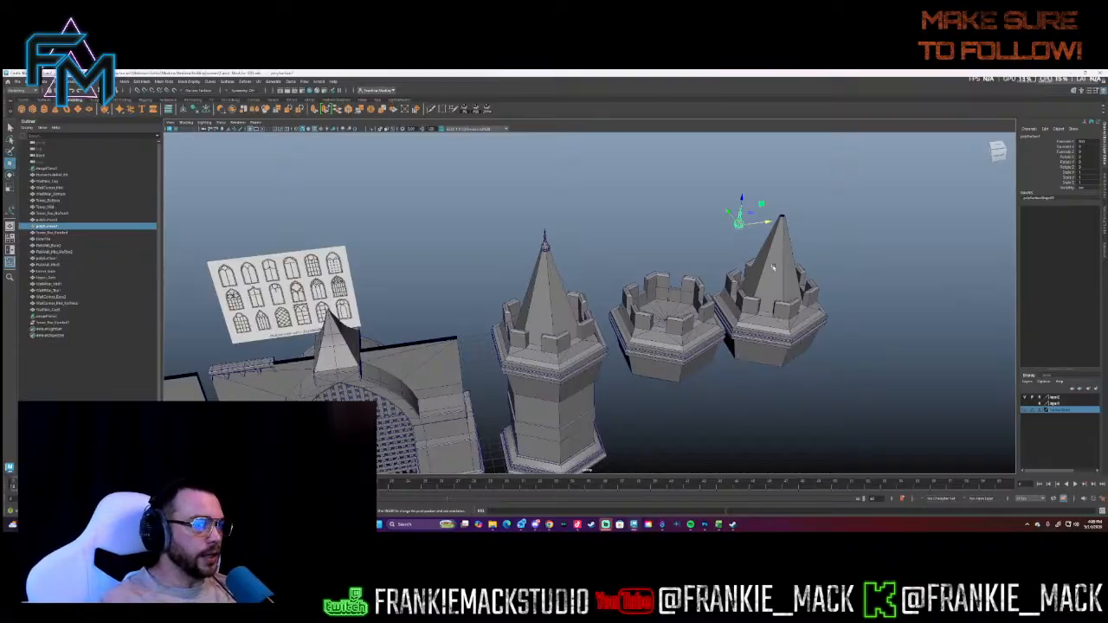
{"action": "left_click_drag", "start_coordinate": [784, 236], "coordinate": [739, 248], "text": "alt"}
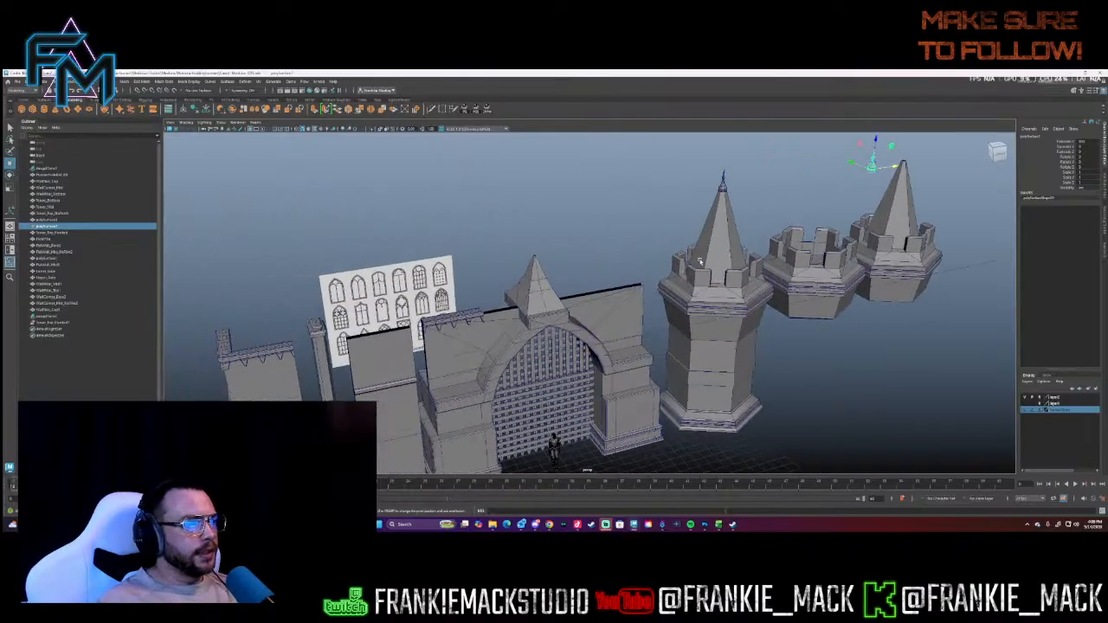
{"action": "left_click_drag", "start_coordinate": [610, 260], "coordinate": [571, 259], "text": "alt"}
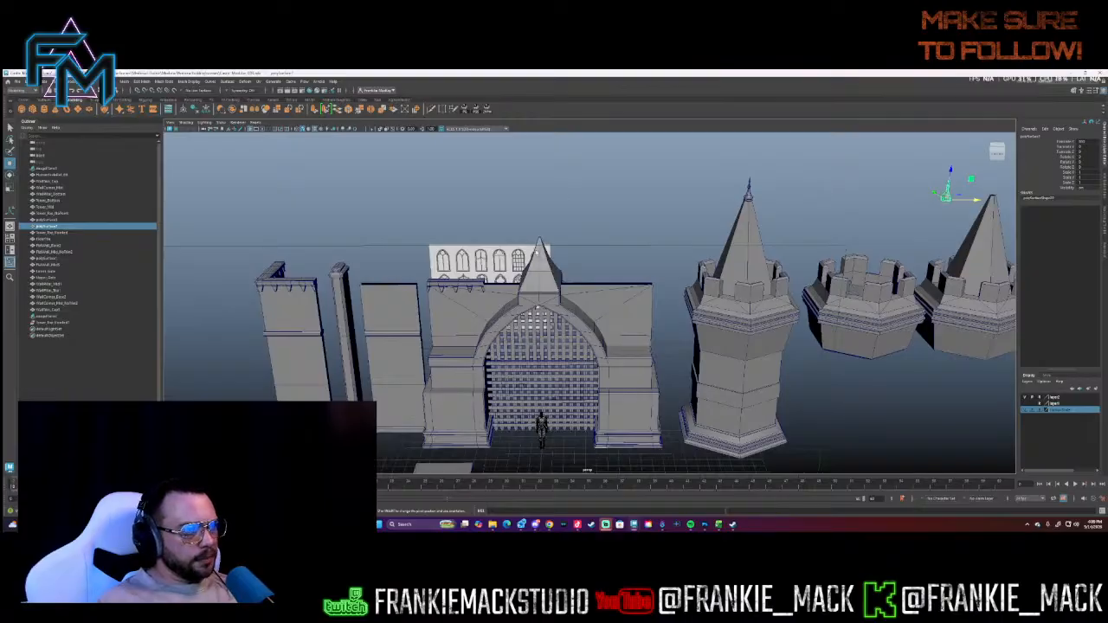
{"action": "key", "text": "x"}
{"action": "left_click_drag", "start_coordinate": [962, 201], "coordinate": [658, 248]}
{"action": "right_click_drag", "start_coordinate": [658, 248], "coordinate": [923, 248], "text": "alt"}
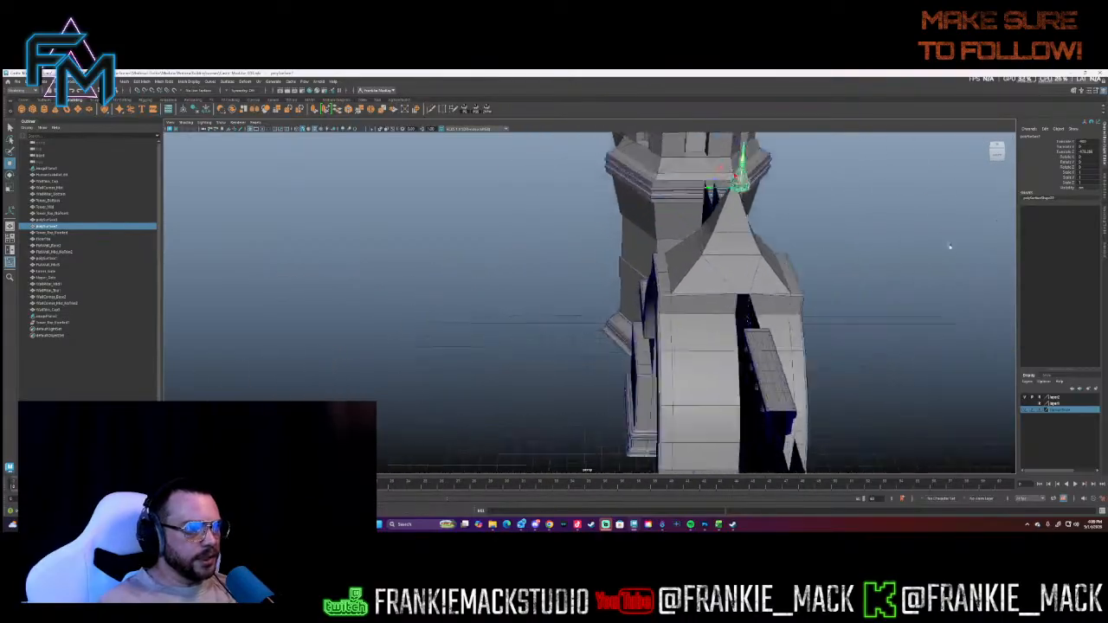
{"action": "middle_click_drag", "start_coordinate": [922, 247], "coordinate": [684, 280], "text": "alt"}
{"action": "right_click_drag", "start_coordinate": [685, 280], "coordinate": [862, 275], "text": "alt"}
{"action": "middle_click_drag", "start_coordinate": [683, 253], "coordinate": [717, 284], "text": "alt"}
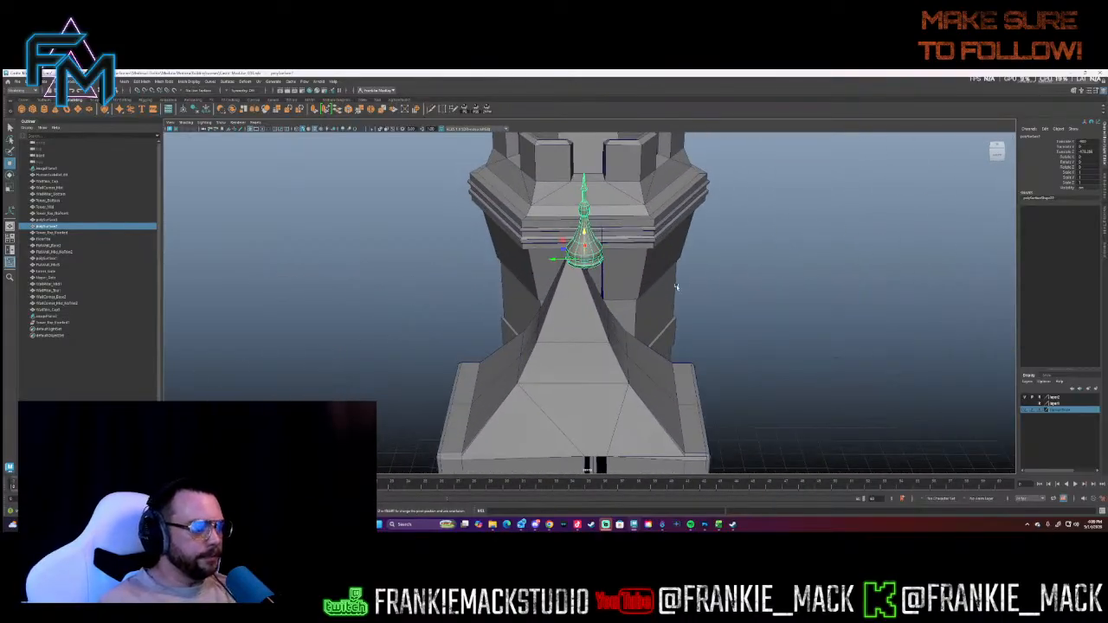
- Try to centre the finial and seat it on the tip of the gatehouse roof
{"action": "key", "text": "c"}
{"action": "key", "text": "x"}
{"action": "left_click_drag", "start_coordinate": [553, 260], "coordinate": [593, 279]}
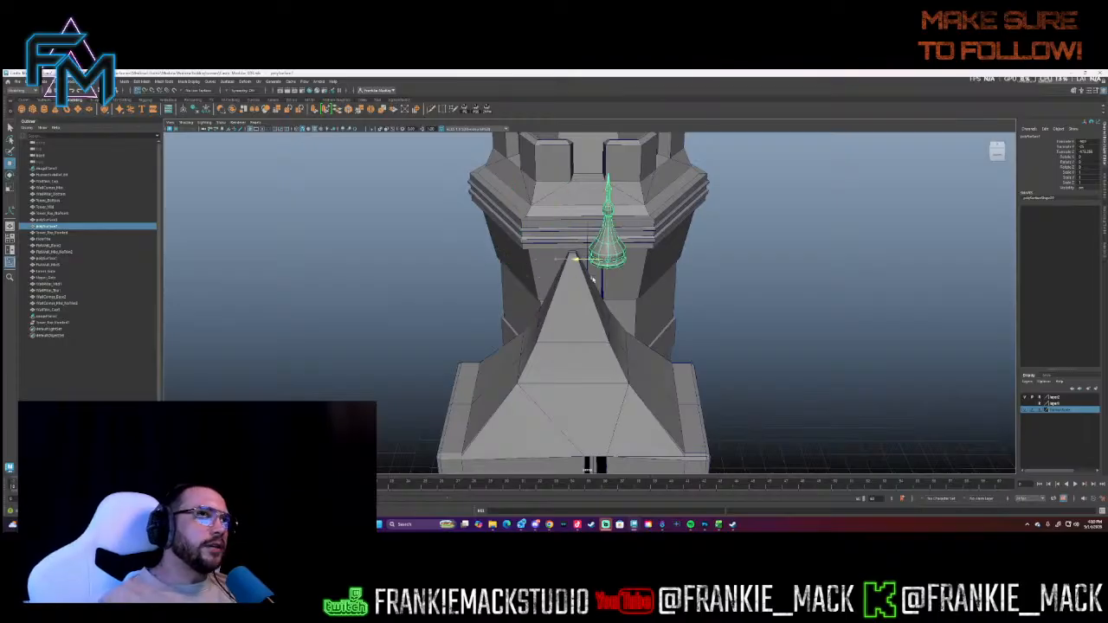
{"action": "left_click_drag", "start_coordinate": [592, 278], "coordinate": [572, 249]}
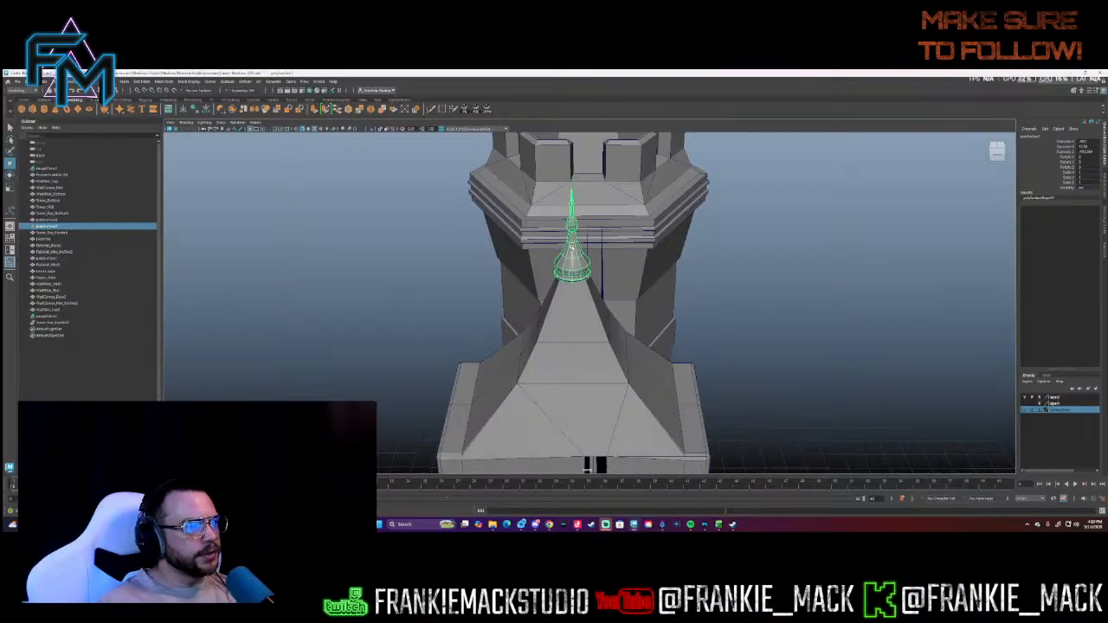
{"action": "left_click_drag", "start_coordinate": [616, 283], "coordinate": [706, 275], "text": "alt"}
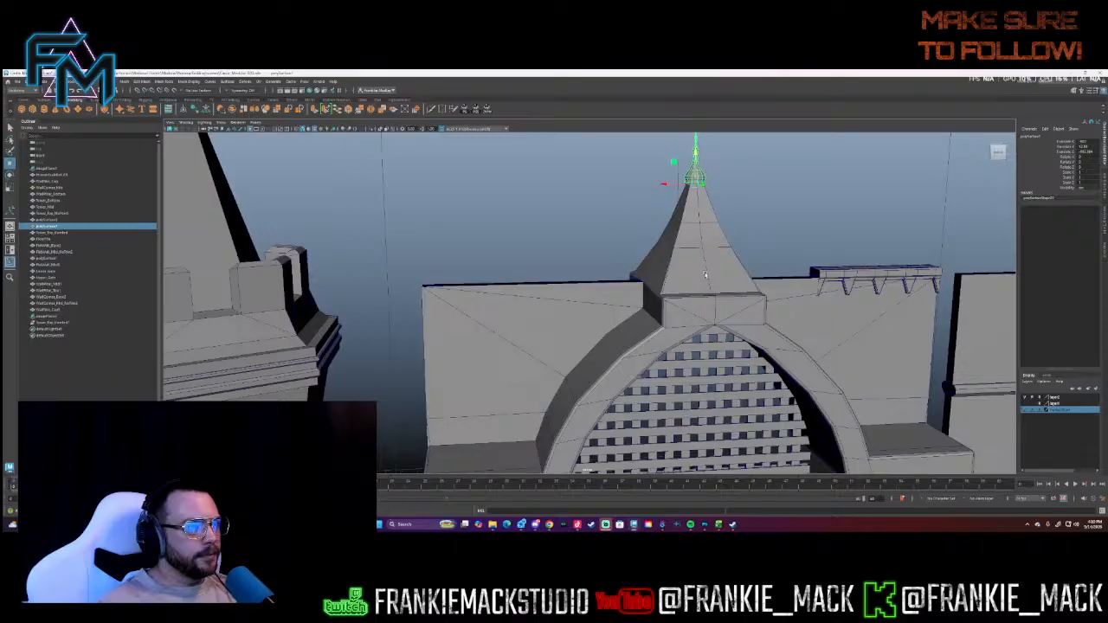
{"action": "left_click_drag", "start_coordinate": [705, 275], "coordinate": [828, 279], "text": "alt"}
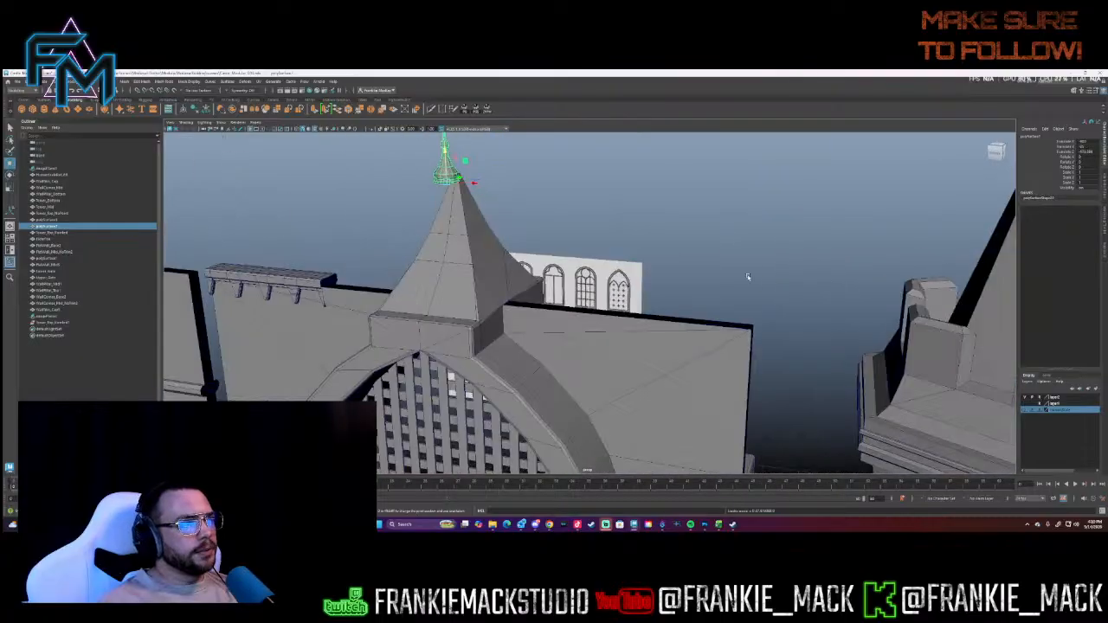
- Undo the finial's moves onto the gatehouse roof and clear the selection
{"action": "right_click_drag", "start_coordinate": [743, 274], "coordinate": [416, 247], "text": "alt"}
{"action": "left_click_drag", "start_coordinate": [580, 265], "coordinate": [614, 251], "text": "alt"}
{"action": "key", "text": "ctrl+z"}
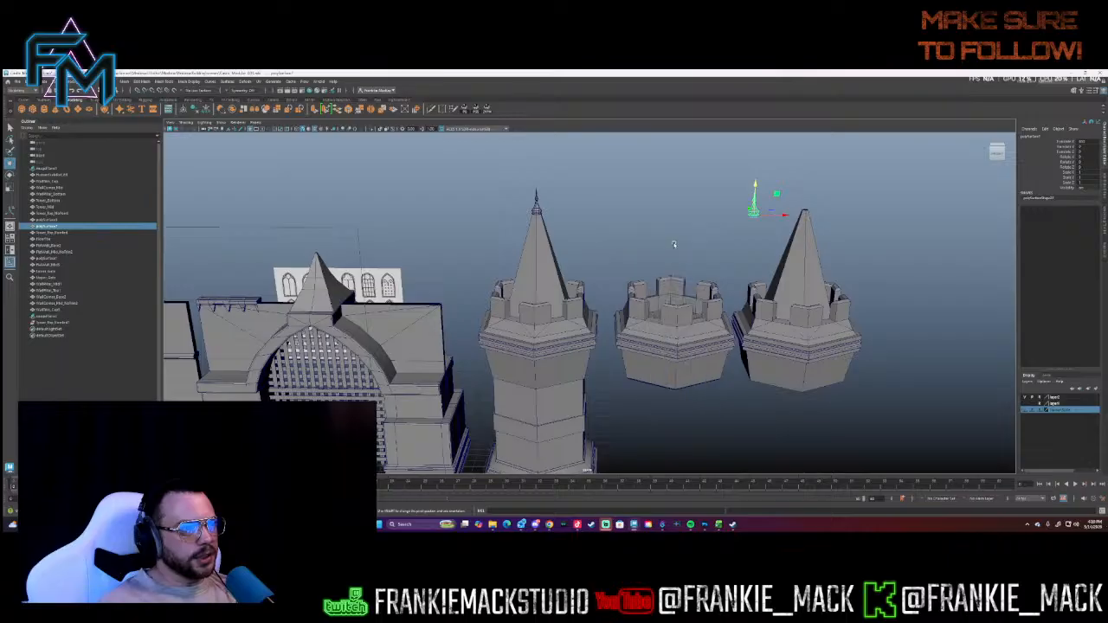
{"action": "left_click", "coordinate": [615, 249]}
{"action": "middle_click_drag", "start_coordinate": [504, 265], "coordinate": [531, 245], "text": "alt"}
{"action": "left_click_drag", "start_coordinate": [530, 246], "coordinate": [576, 164], "text": "alt"}
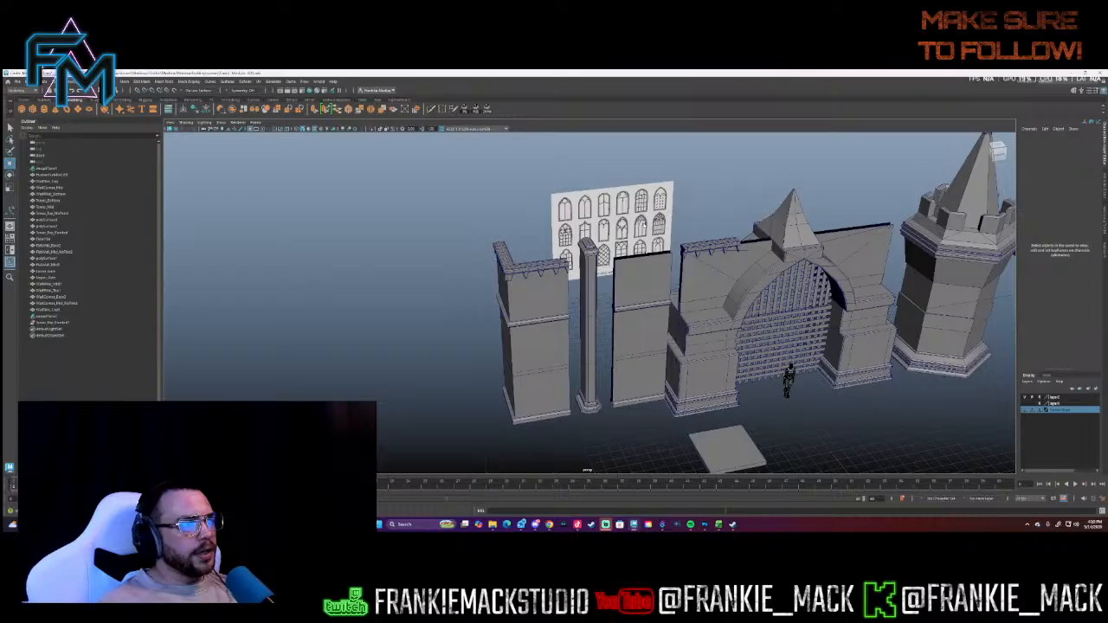
{"action": "mouse_move", "coordinate": [642, 225]}
{"action": "left_mouse_down", "text": "alt"}
{"action": "mouse_move", "coordinate": [611, 236]}
{"action": "mouse_move", "coordinate": [639, 231]}
{"action": "left_mouse_up", "text": "alt"}
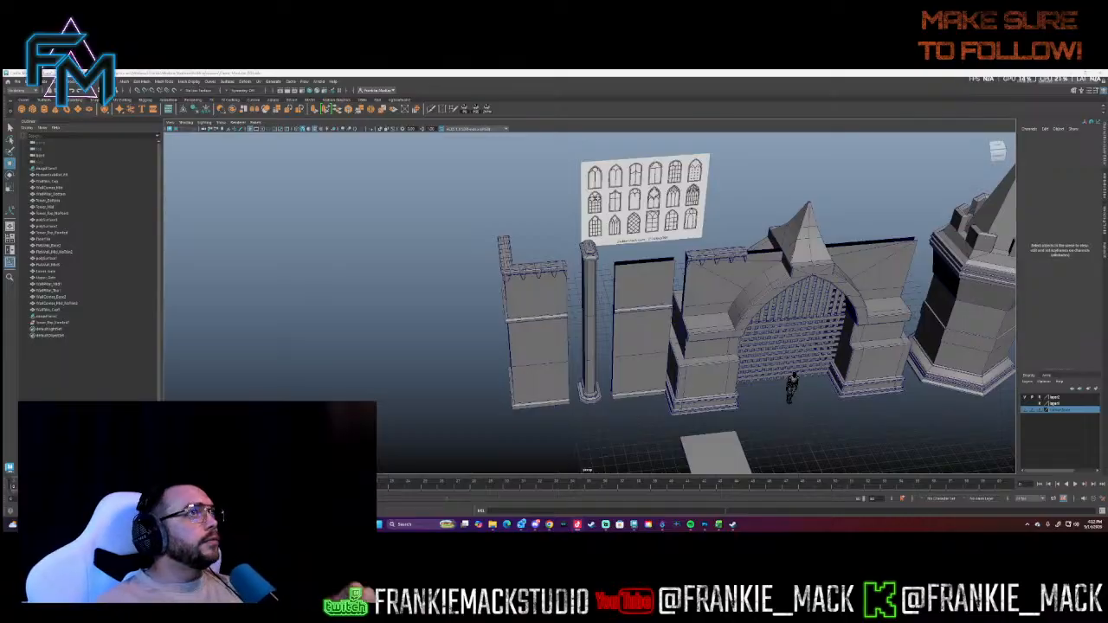
{"action": "left_click_drag", "start_coordinate": [691, 254], "coordinate": [588, 203], "text": "alt"}
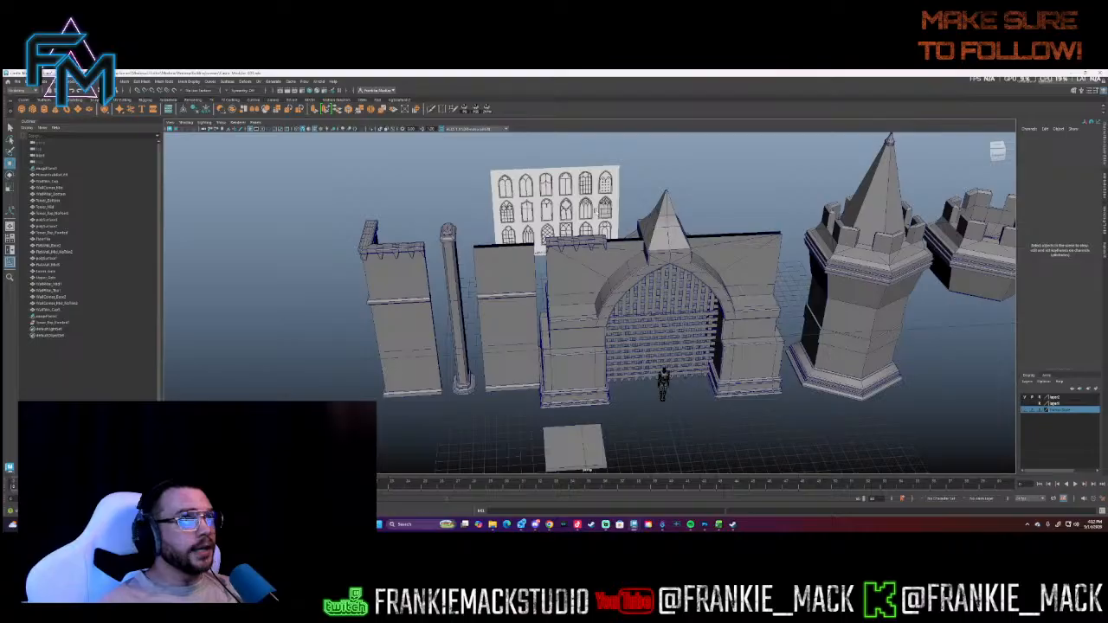
{"action": "left_click_drag", "start_coordinate": [538, 251], "coordinate": [576, 240], "text": "alt"}
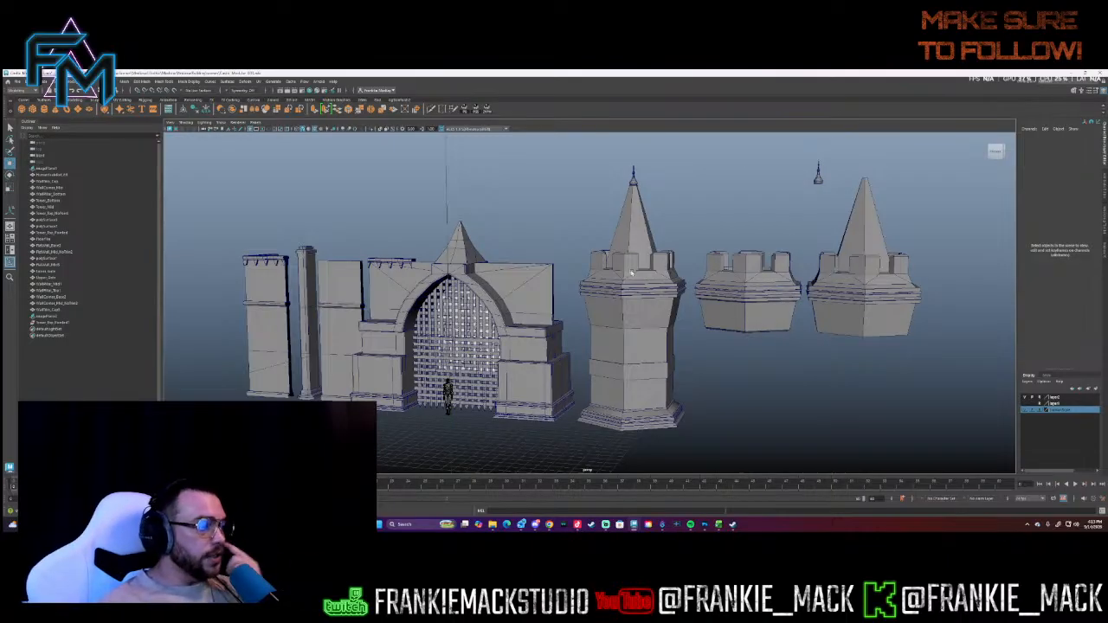
{"action": "left_click_drag", "start_coordinate": [465, 251], "coordinate": [672, 256], "text": "alt"}
- Try again to place the loose finial on the tip of the gatehouse's pointed roof
{"action": "left_click", "coordinate": [671, 256]}
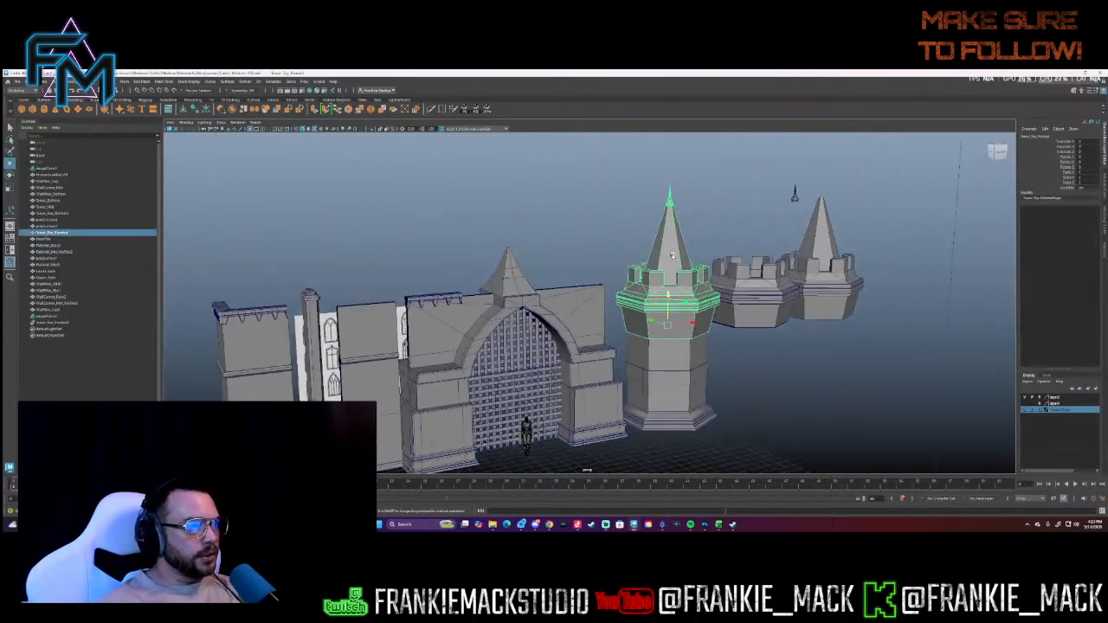
{"action": "left_click", "coordinate": [791, 198]}
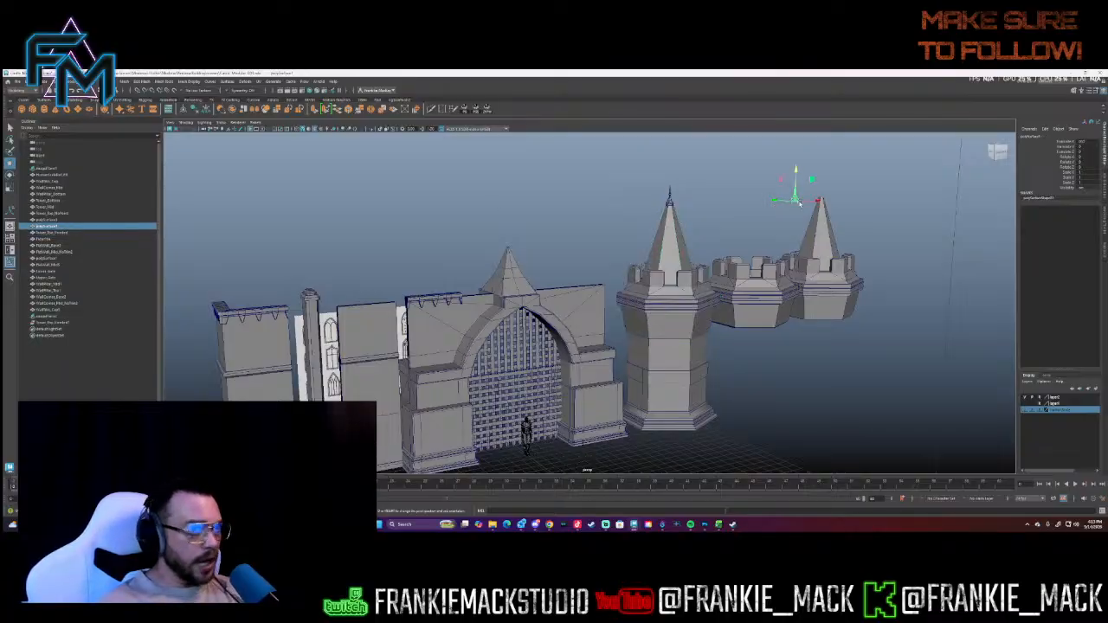
{"action": "left_click_drag", "start_coordinate": [799, 203], "coordinate": [767, 222], "text": "alt"}
{"action": "key", "text": "x"}
{"action": "left_click_drag", "start_coordinate": [958, 198], "coordinate": [671, 229]}
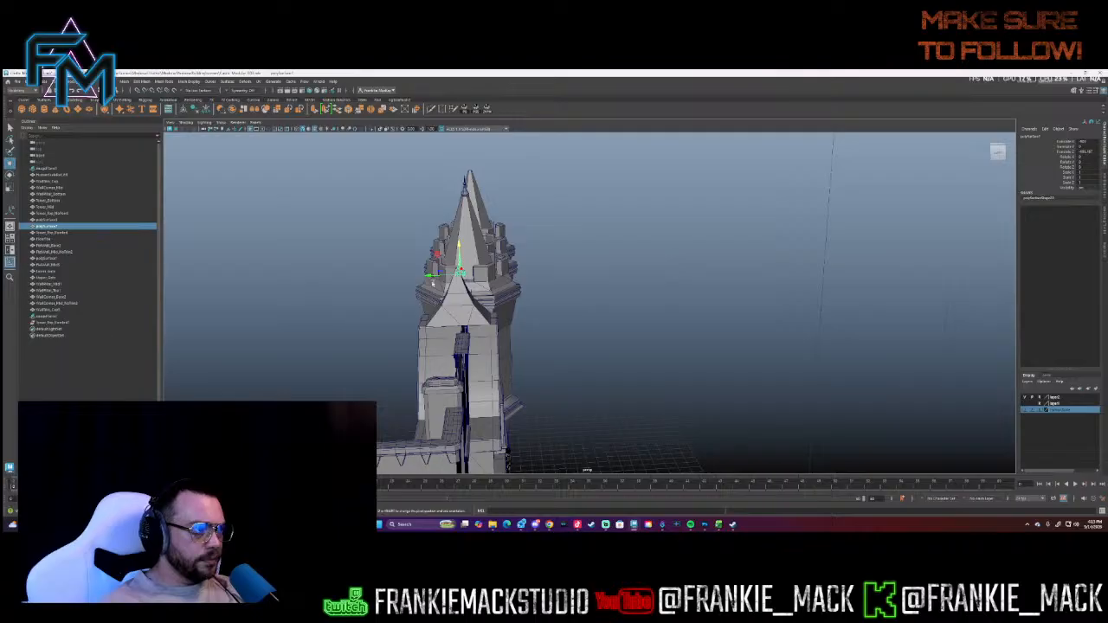
{"action": "left_click_drag", "start_coordinate": [438, 277], "coordinate": [475, 279], "text": "alt"}
{"action": "left_click_drag", "start_coordinate": [572, 265], "coordinate": [593, 291]}
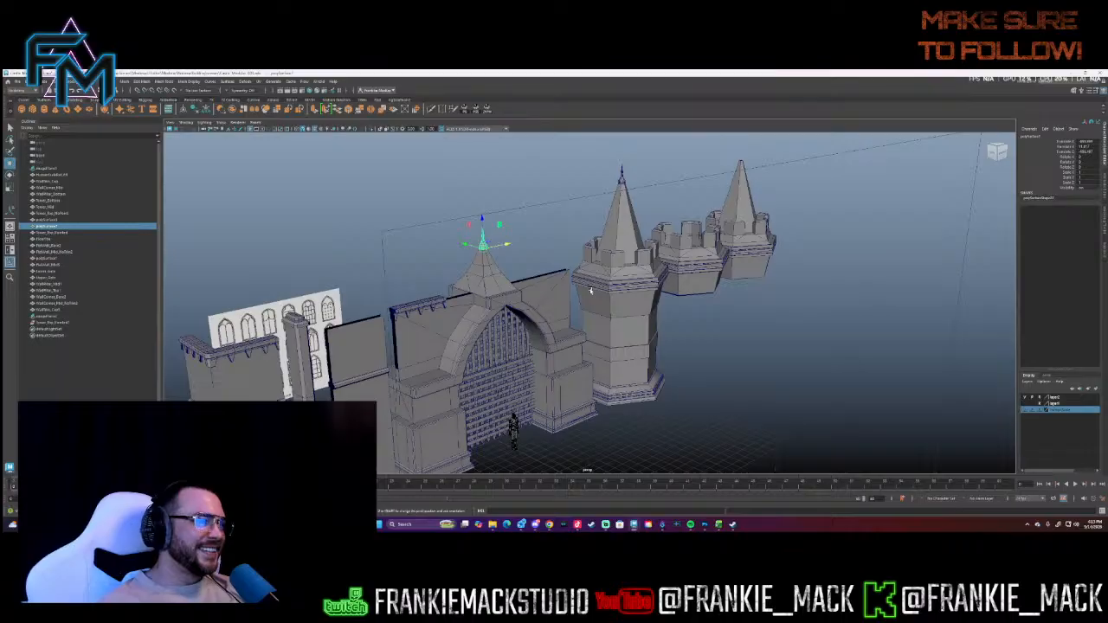
- Undo the second placement of the finial on the gatehouse roof
{"action": "key", "text": "ctrl+z"}
{"action": "key", "text": "ctrl+z"}
{"action": "key", "text": "ctrl+z"}
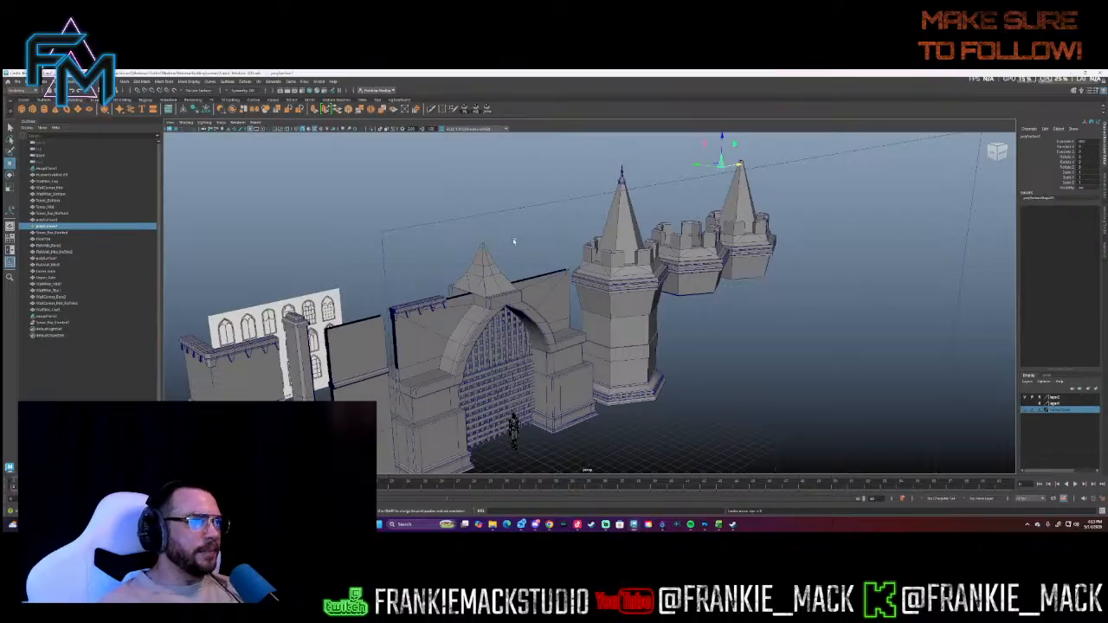
{"action": "key", "text": "ctrl+z"}
- Select the middle section of the flat wall between the column and the gatehouse
{"action": "left_click_drag", "start_coordinate": [533, 273], "coordinate": [554, 251], "text": "alt"}
{"action": "middle_click_drag", "start_coordinate": [554, 251], "coordinate": [538, 327], "text": "alt"}
{"action": "right_click_drag", "start_coordinate": [538, 327], "coordinate": [924, 322], "text": "alt"}
{"action": "middle_click_drag", "start_coordinate": [554, 364], "coordinate": [753, 320], "text": "alt"}
{"action": "left_click_drag", "start_coordinate": [753, 320], "coordinate": [472, 285], "text": "alt"}
{"action": "middle_click_drag", "start_coordinate": [635, 279], "coordinate": [583, 278], "text": "alt"}
{"action": "left_click", "coordinate": [742, 304]}
{"action": "key", "text": "f"}
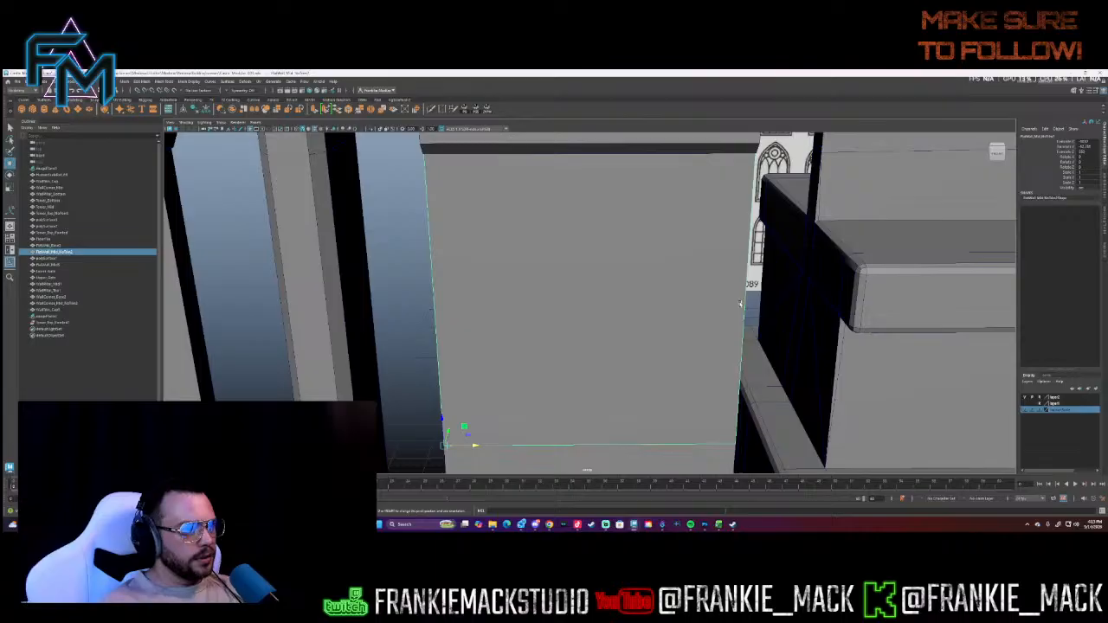
{"action": "right_click_drag", "start_coordinate": [742, 304], "coordinate": [493, 281], "text": "alt"}
{"action": "mouse_move", "coordinate": [493, 281]}
{"action": "left_mouse_down", "text": "alt"}
{"action": "mouse_move", "coordinate": [522, 261]}
{"action": "mouse_move", "coordinate": [509, 279]}
{"action": "left_mouse_up", "text": "alt"}
{"action": "left_click_drag", "start_coordinate": [558, 169], "coordinate": [622, 197], "text": "alt"}
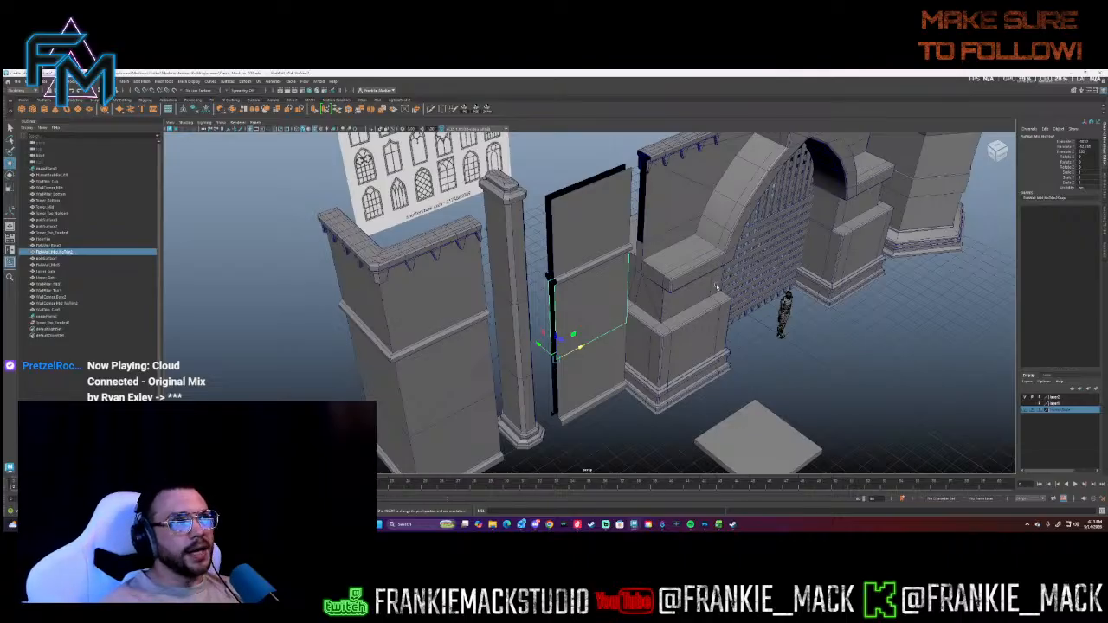
- Show the front view focused on the gothic window reference sheet beside the selected wall section, and turn on the grid
{"action": "left_click_drag", "start_coordinate": [601, 208], "coordinate": [542, 187], "text": "alt"}
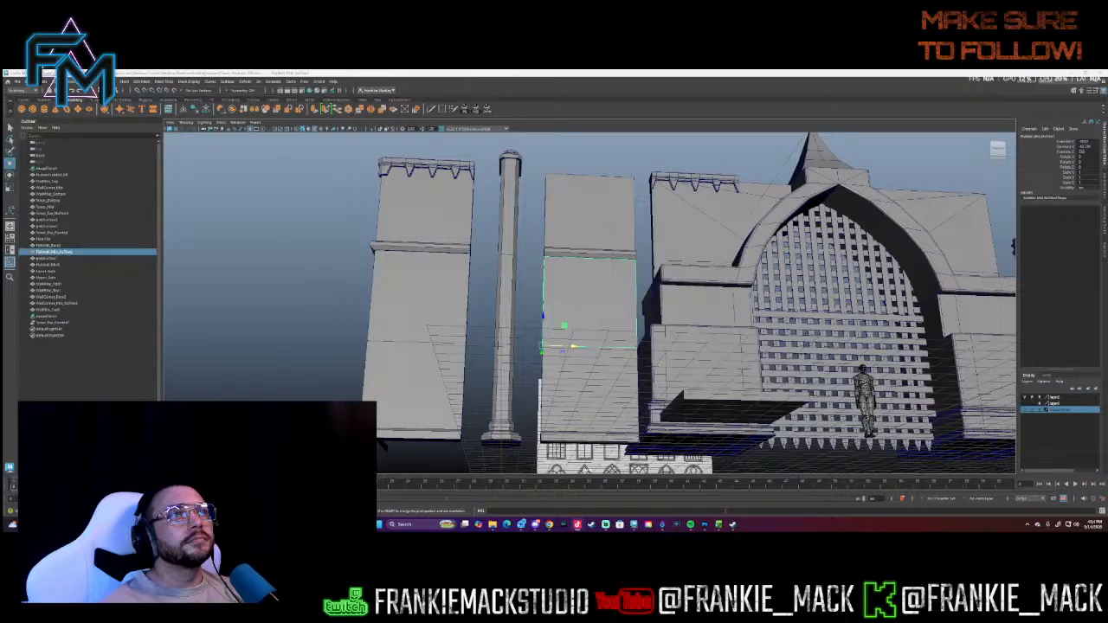
{"action": "mouse_move", "coordinate": [564, 212]}
{"action": "left_mouse_down", "text": "alt"}
{"action": "mouse_move", "coordinate": [573, 208]}
{"action": "mouse_move", "coordinate": [581, 224]}
{"action": "mouse_move", "coordinate": [569, 220]}
{"action": "left_mouse_up", "text": "alt"}
{"action": "key", "text": "space"}
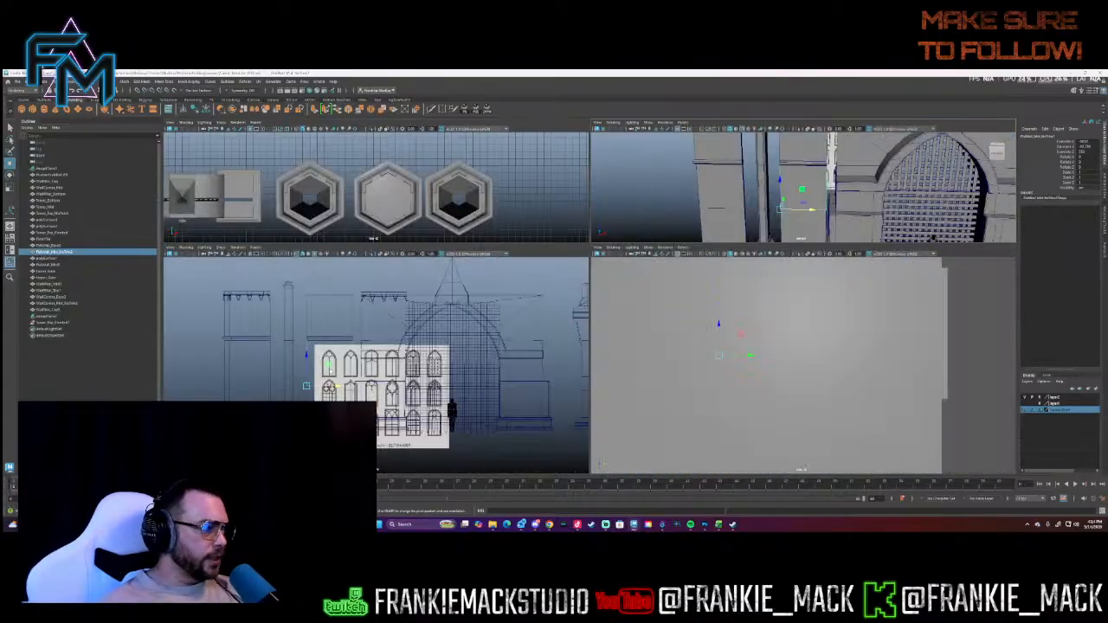
{"action": "key", "text": "space"}
{"action": "middle_click_drag", "start_coordinate": [461, 362], "coordinate": [527, 351], "text": "alt"}
{"action": "scroll", "coordinate": [527, 351], "scroll_direction": "up", "scroll_amount": 5}
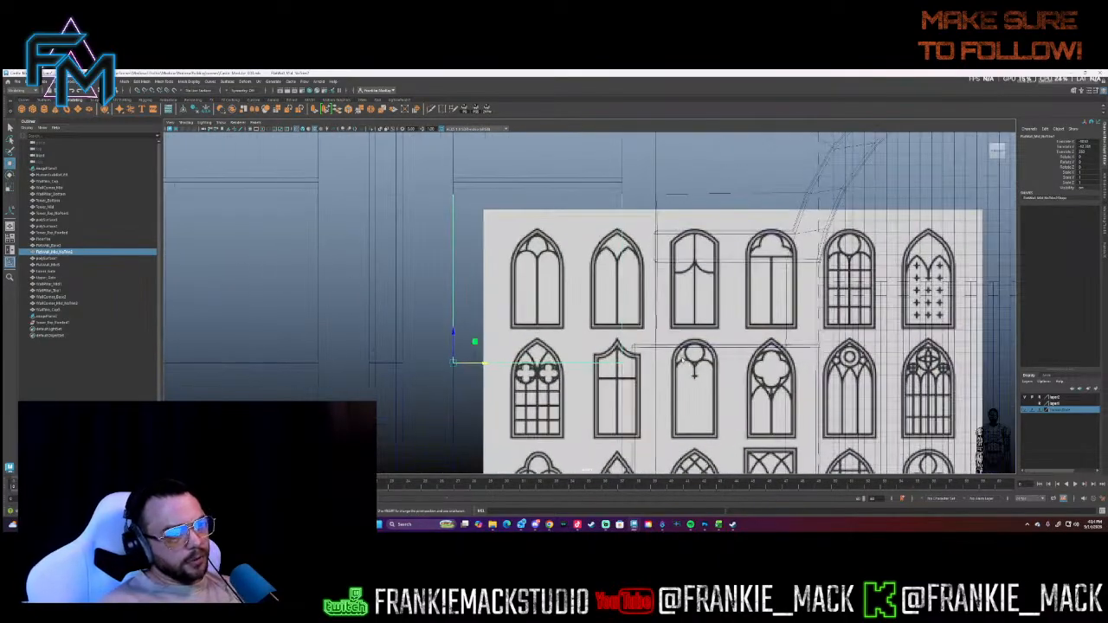
{"action": "middle_click_drag", "start_coordinate": [409, 169], "coordinate": [444, 185], "text": "alt"}
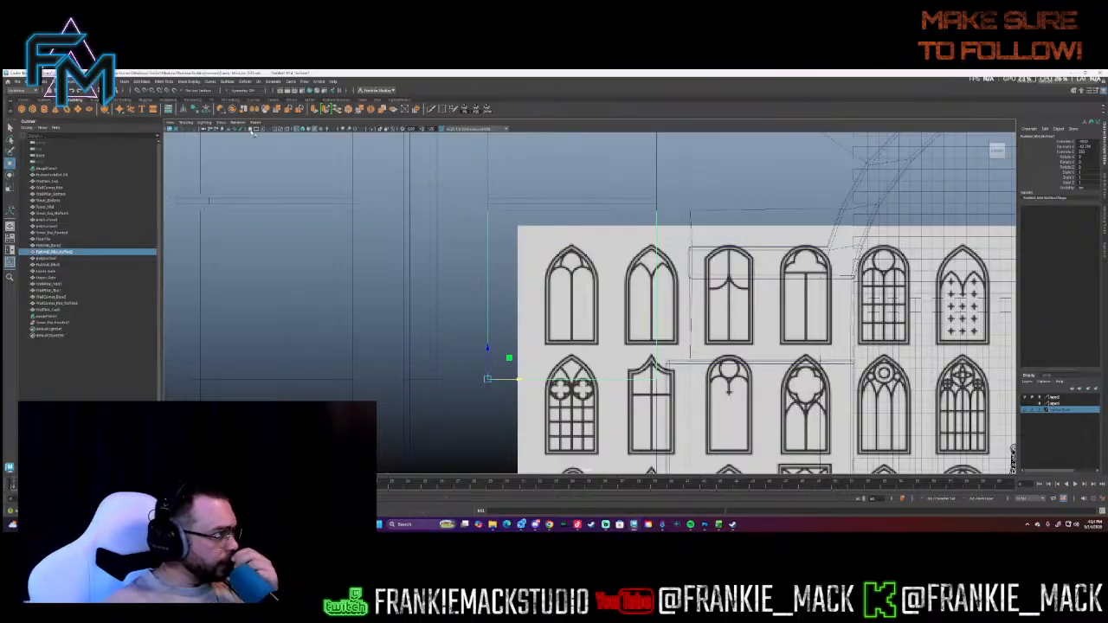
{"action": "left_click", "coordinate": [252, 129]}
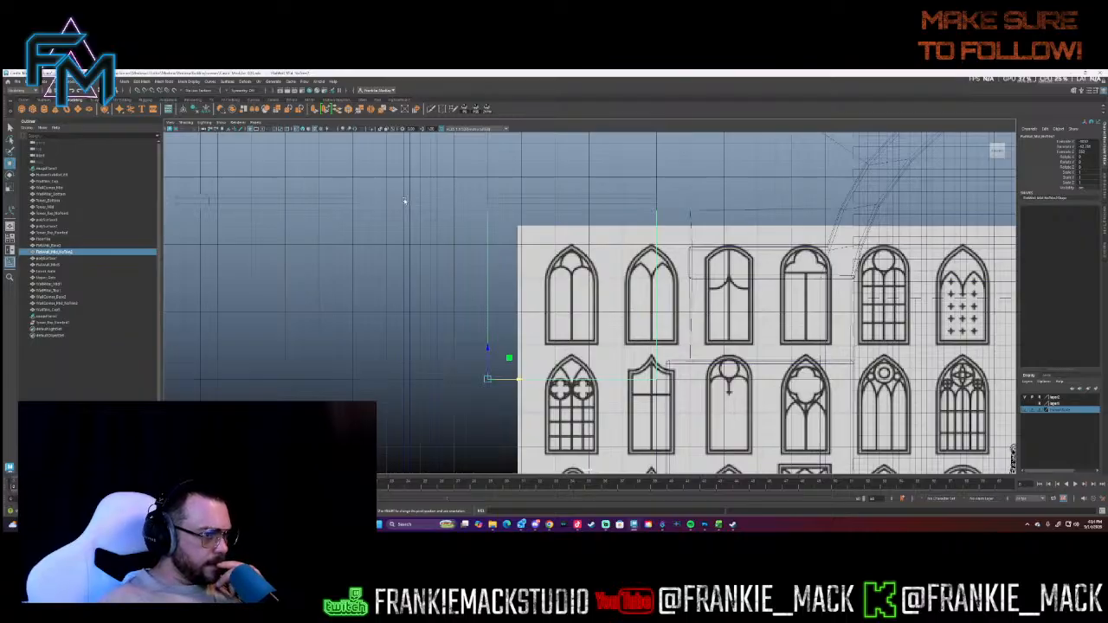
- Create a polygon plane and place it over the first gothic window on the reference sheet
{"action": "right_click_drag", "start_coordinate": [779, 327], "coordinate": [674, 310], "text": "alt"}
{"action": "middle_click_drag", "start_coordinate": [674, 310], "coordinate": [505, 323], "text": "alt"}
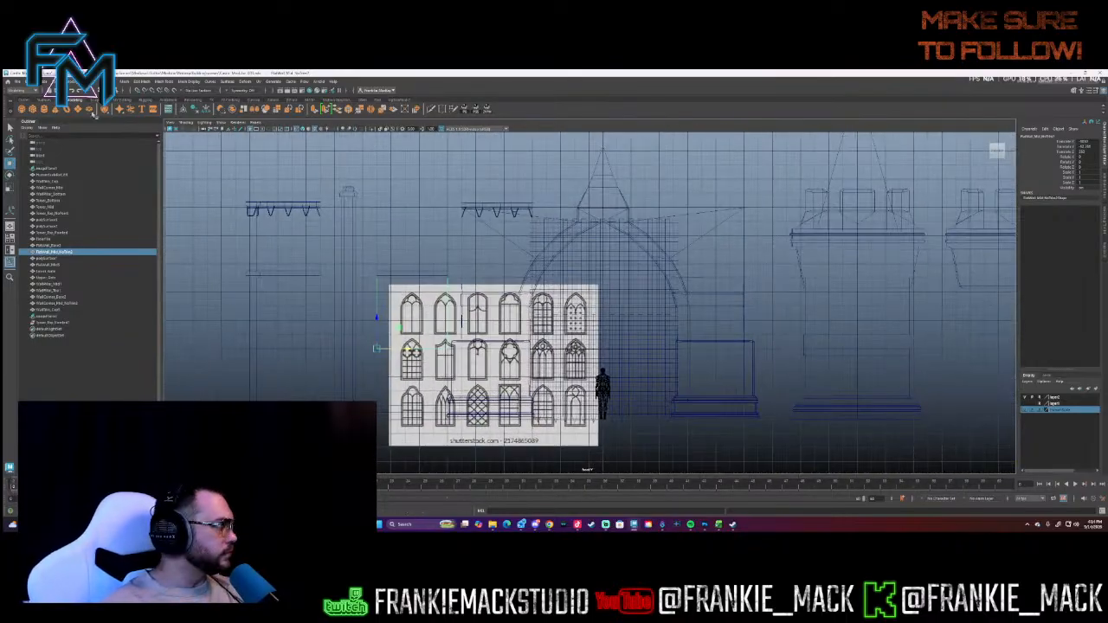
{"action": "left_click", "coordinate": [77, 109]}
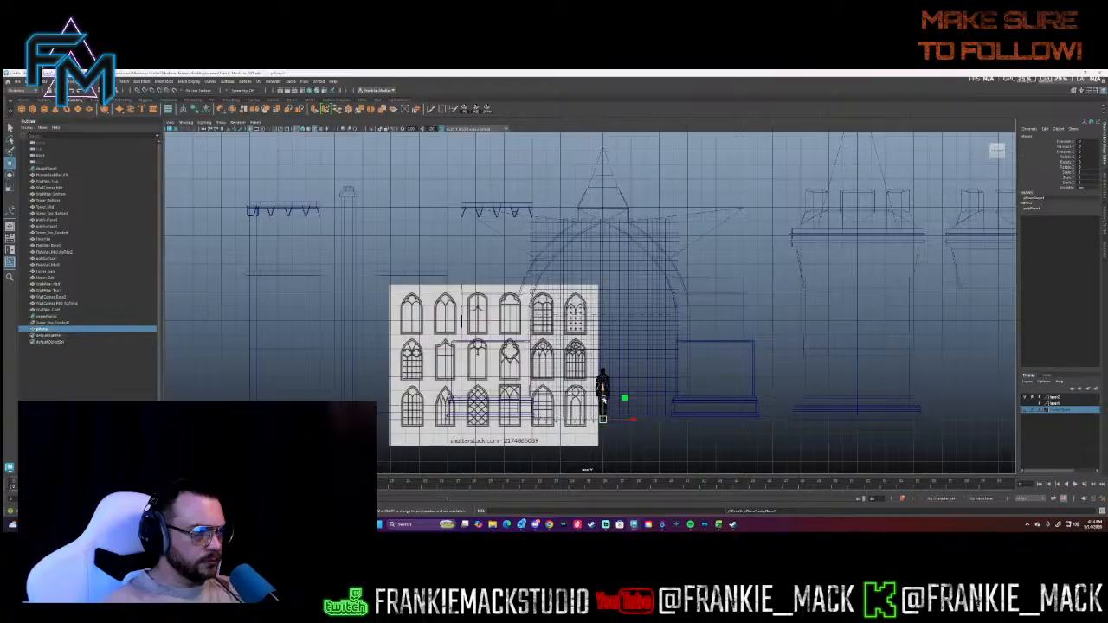
{"action": "left_click_drag", "start_coordinate": [604, 398], "coordinate": [423, 310]}
{"action": "key", "text": "f"}
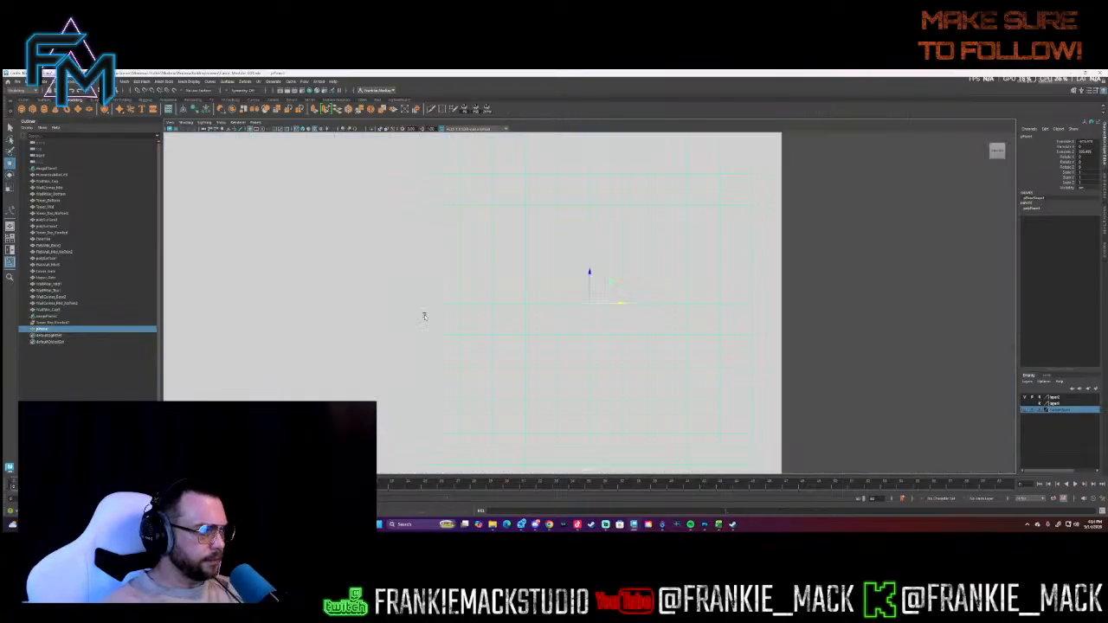
{"action": "scroll", "coordinate": [528, 299], "scroll_direction": "down", "scroll_amount": 10}
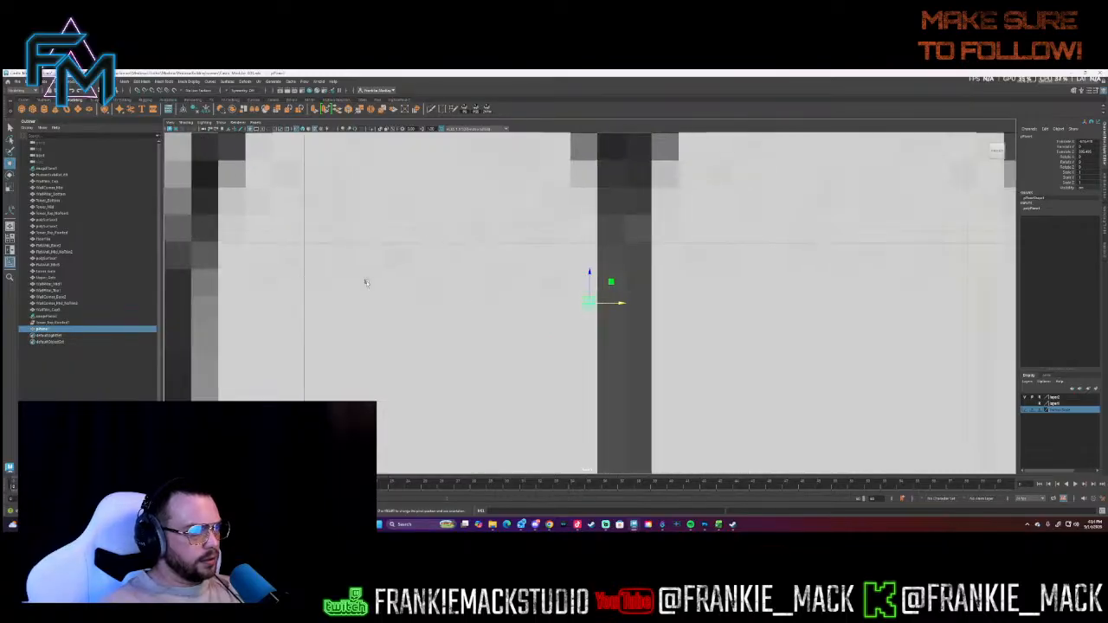
{"action": "scroll", "coordinate": [535, 287], "scroll_direction": "down", "scroll_amount": 8}
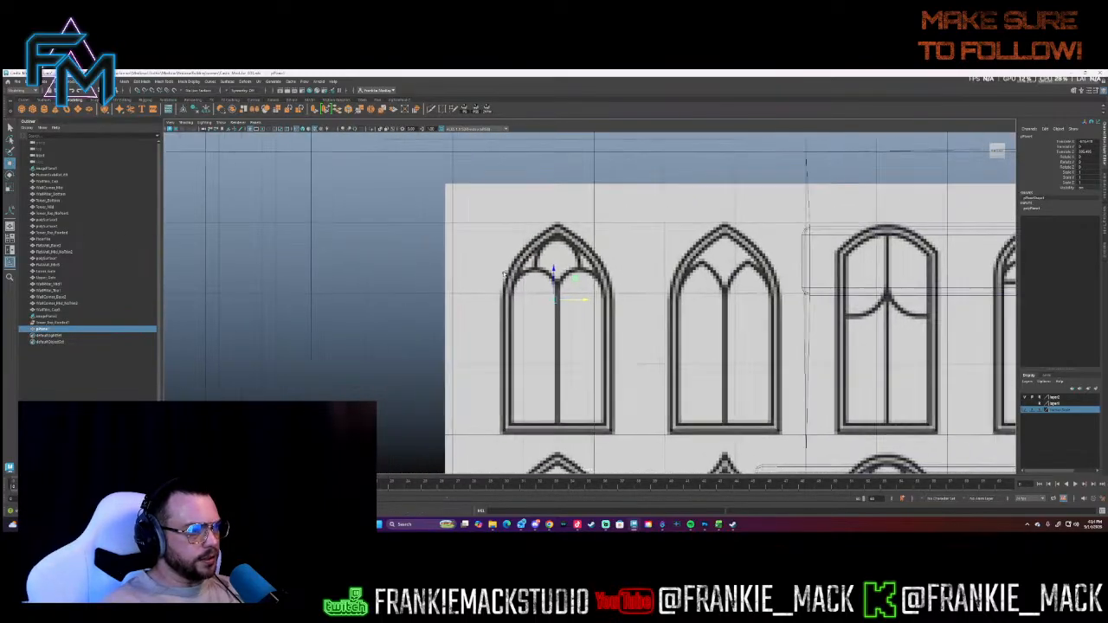
- Scale the new plane up uniformly over the first window and adjust the manipulator size for easier handling
{"action": "key", "text": "equal"}
{"action": "key", "text": "equal"}
{"action": "key", "text": "equal"}
{"action": "key", "text": "equal"}
{"action": "key", "text": "equal"}
{"action": "key", "text": "equal"}
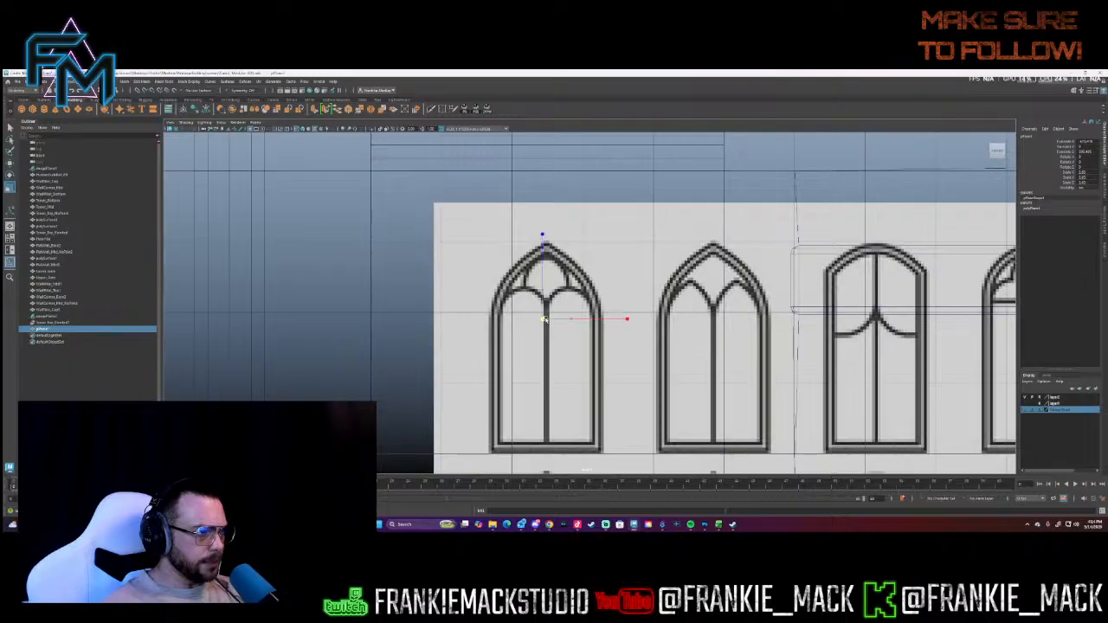
{"action": "key", "text": "minus"}
{"action": "key", "text": "minus"}
{"action": "key", "text": "minus"}
{"action": "key", "text": "minus"}
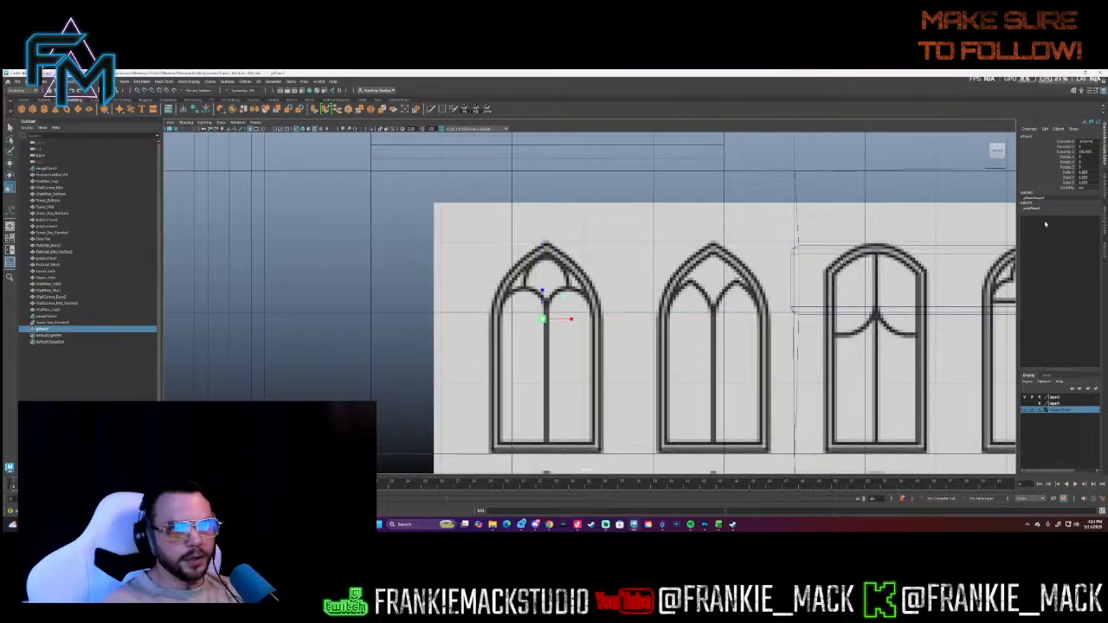
- Set the plane's width and height subdivisions to 1
{"action": "left_click", "coordinate": [1031, 208]}
{"action": "left_click", "coordinate": [1056, 230]}
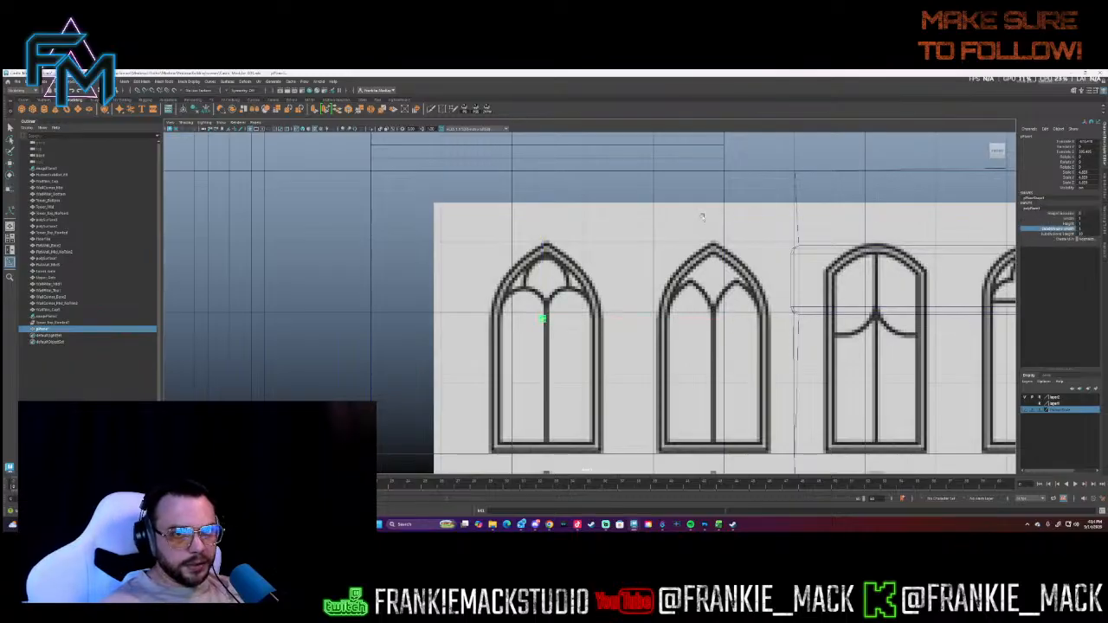
{"action": "left_click", "coordinate": [1057, 234]}
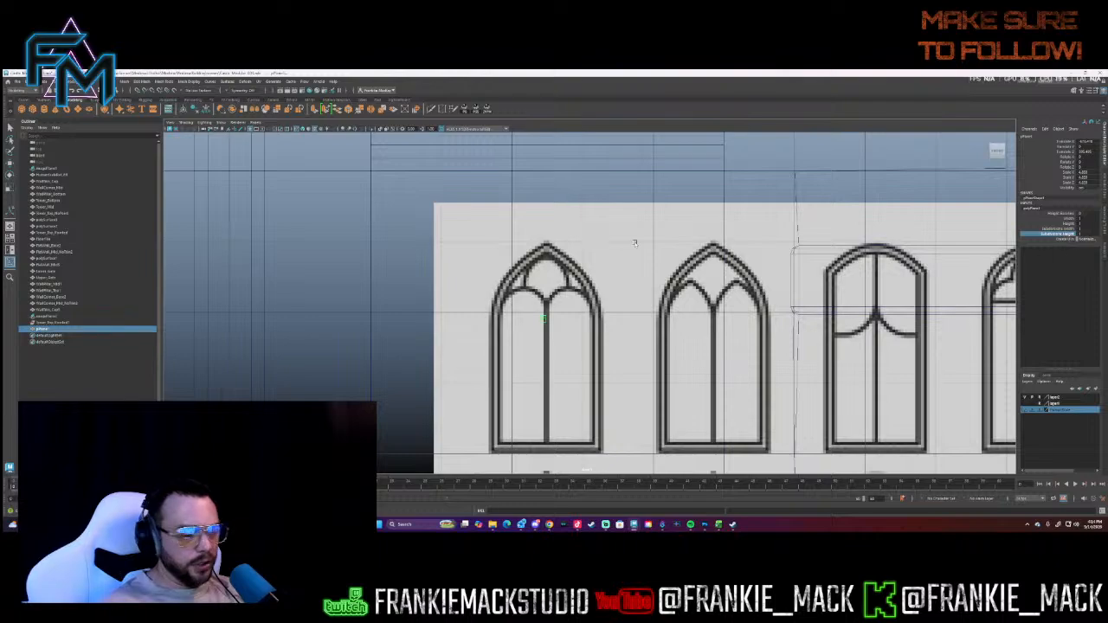
- Move the small plane down onto the lower-left corner of the first window's frame
{"action": "left_click", "coordinate": [543, 322]}
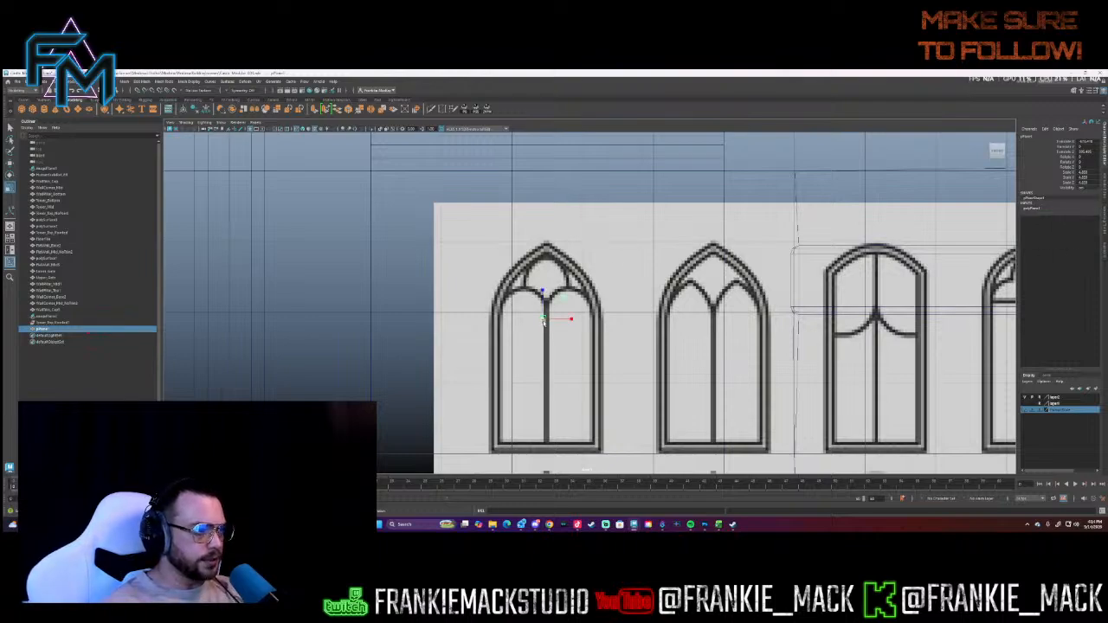
{"action": "left_click_drag", "start_coordinate": [542, 298], "coordinate": [544, 427]}
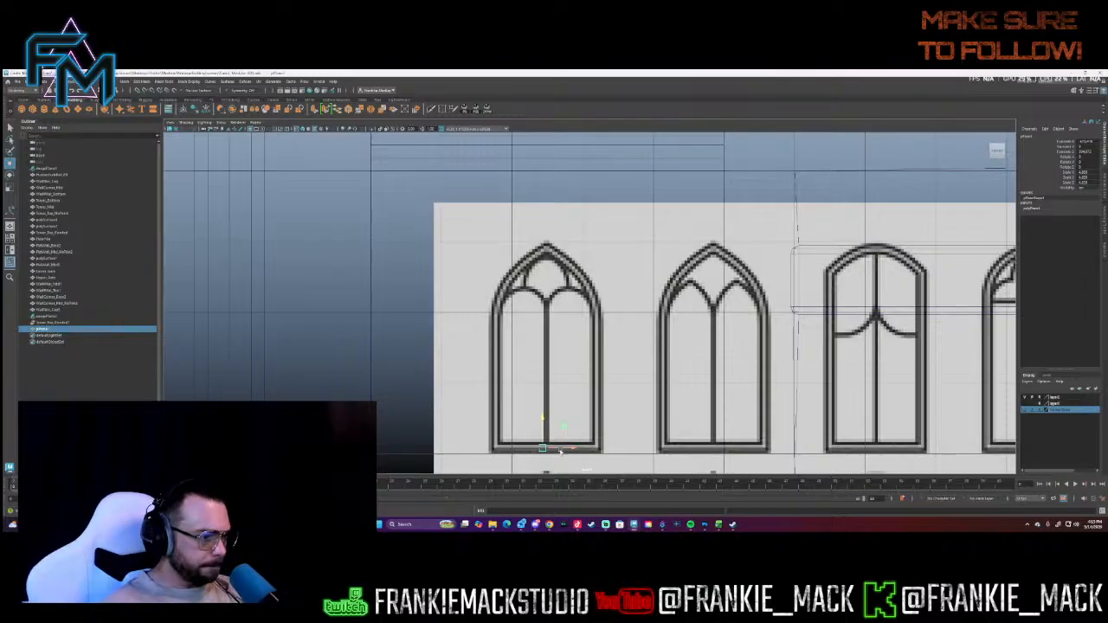
{"action": "left_click_drag", "start_coordinate": [553, 450], "coordinate": [514, 451]}
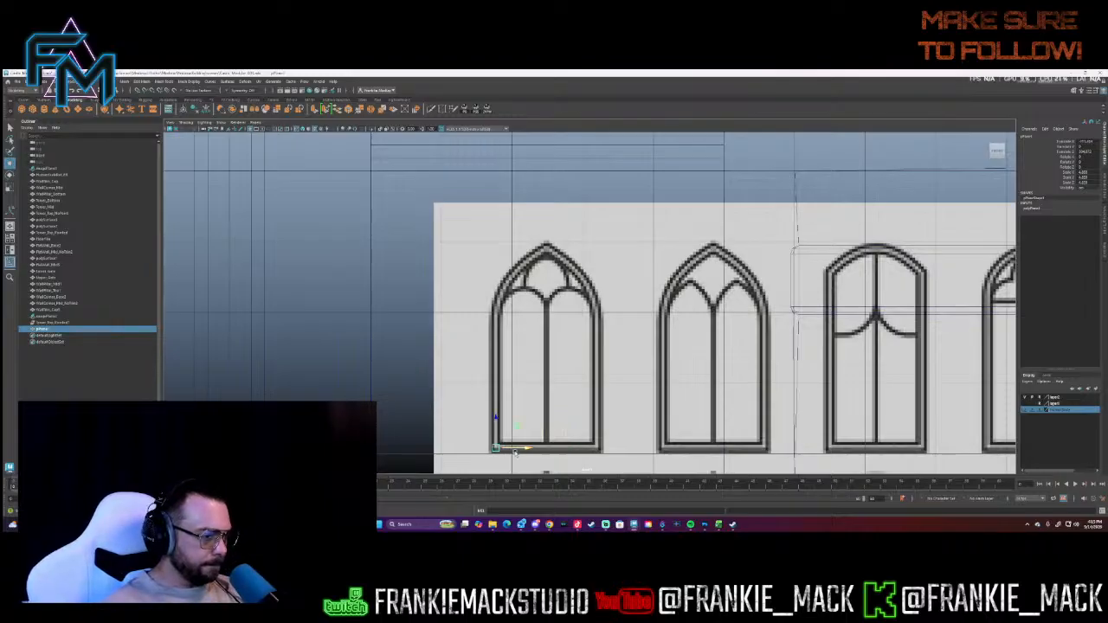
- Stretch the plane's right edge across to the window's lower-right corner so it covers the bottom frame bar
{"action": "right_click_drag", "start_coordinate": [494, 449], "coordinate": [492, 316]}
{"action": "left_click", "coordinate": [498, 450]}
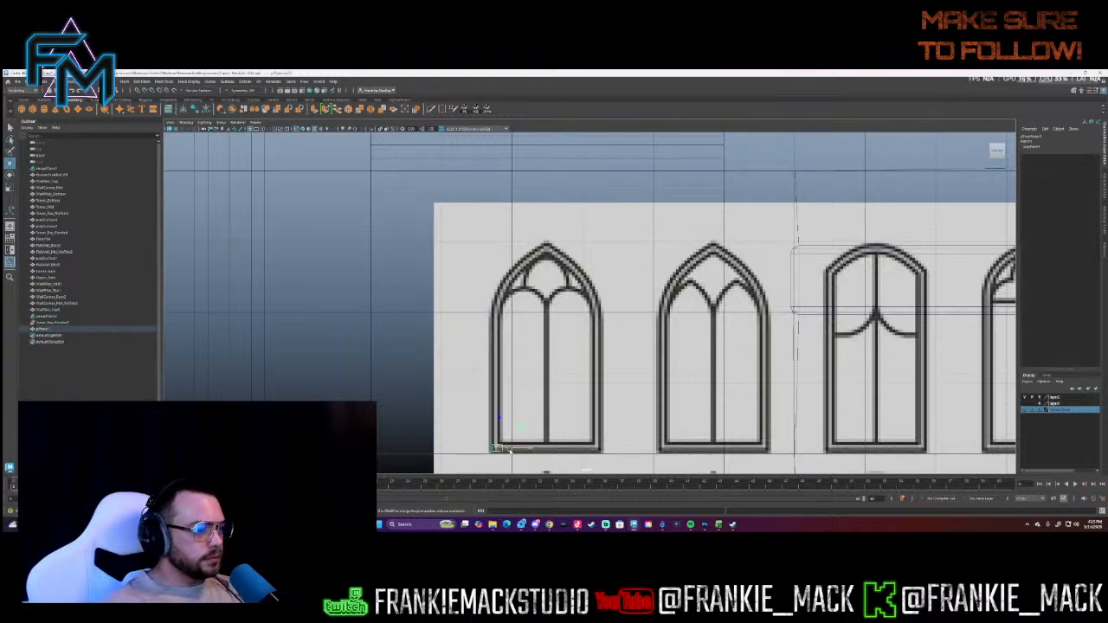
{"action": "left_click_drag", "start_coordinate": [514, 451], "coordinate": [616, 444]}
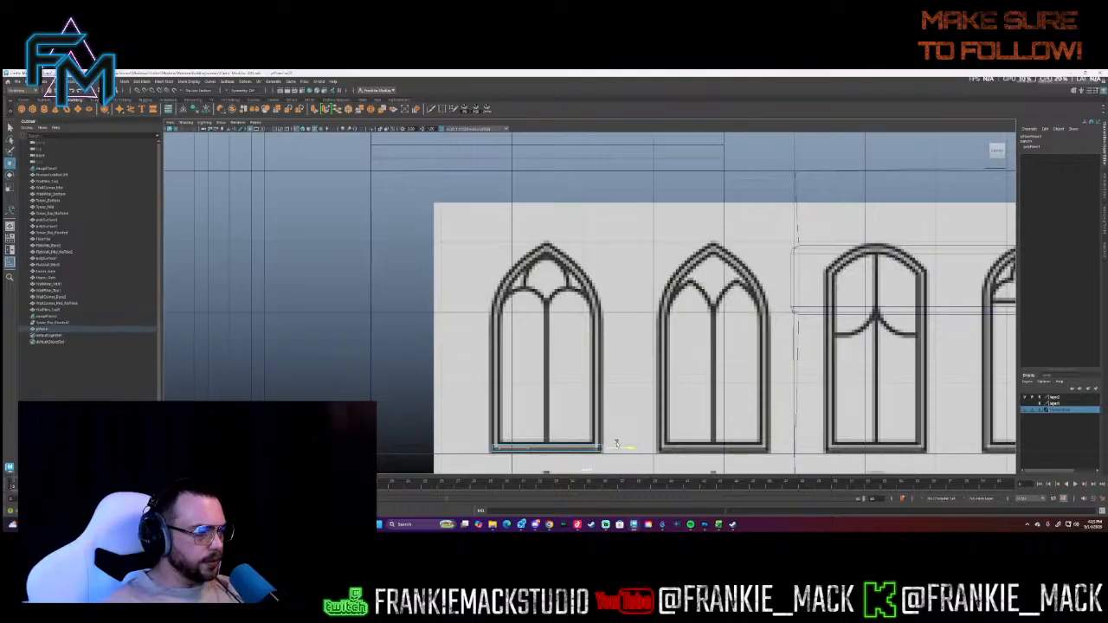
{"action": "left_click_drag", "start_coordinate": [616, 443], "coordinate": [616, 443]}
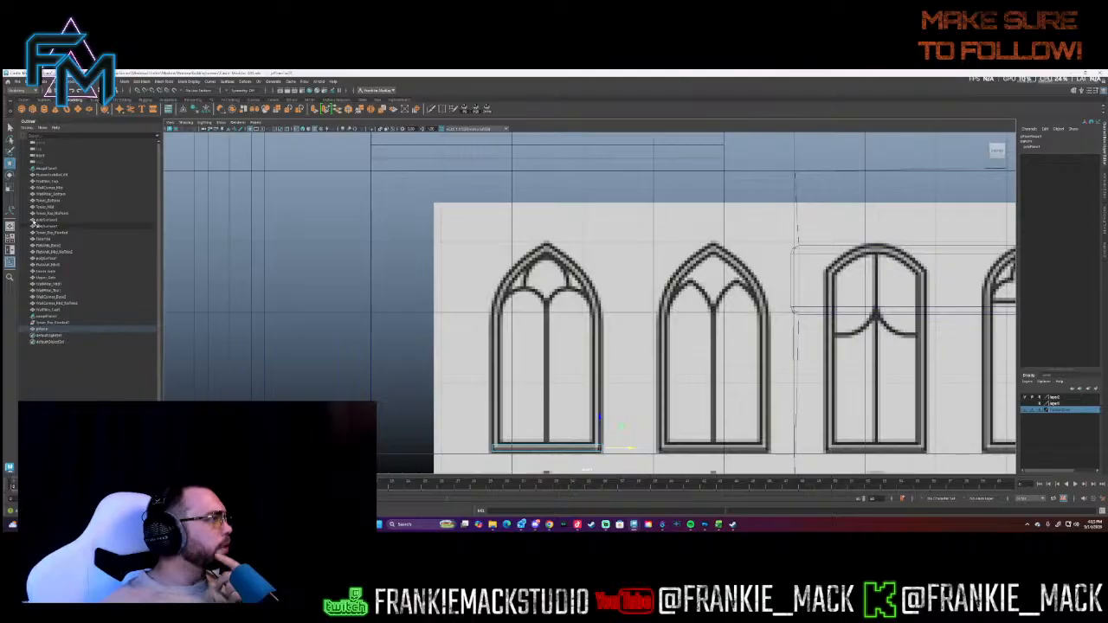
- Open the grid options and apply a grid with visible finer subdivisions
{"action": "left_click", "coordinate": [96, 82]}
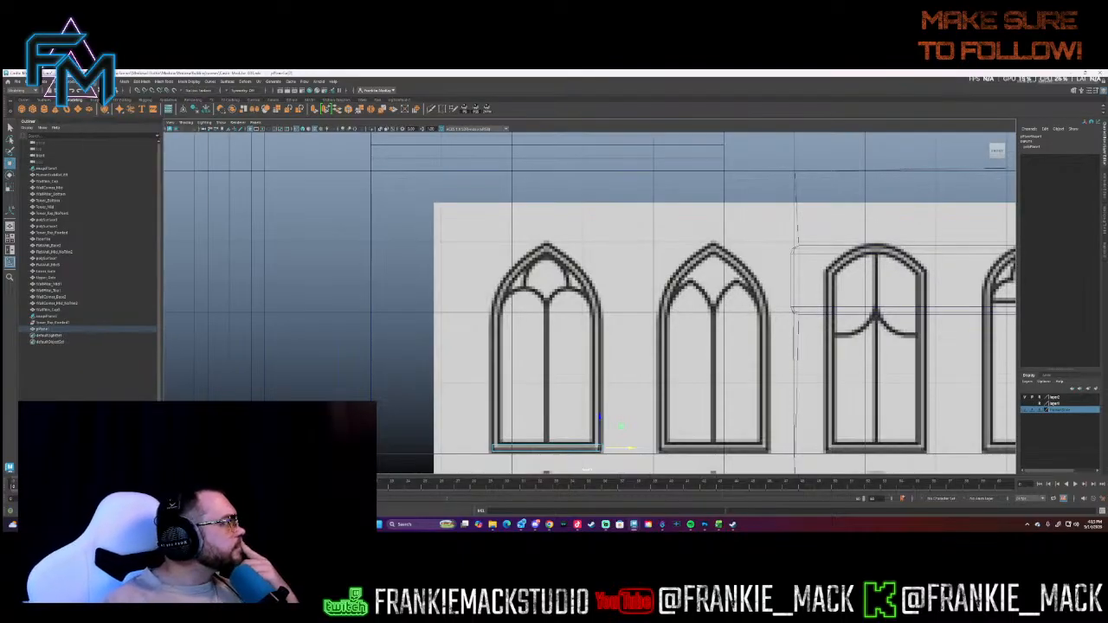
{"action": "left_click", "coordinate": [199, 100]}
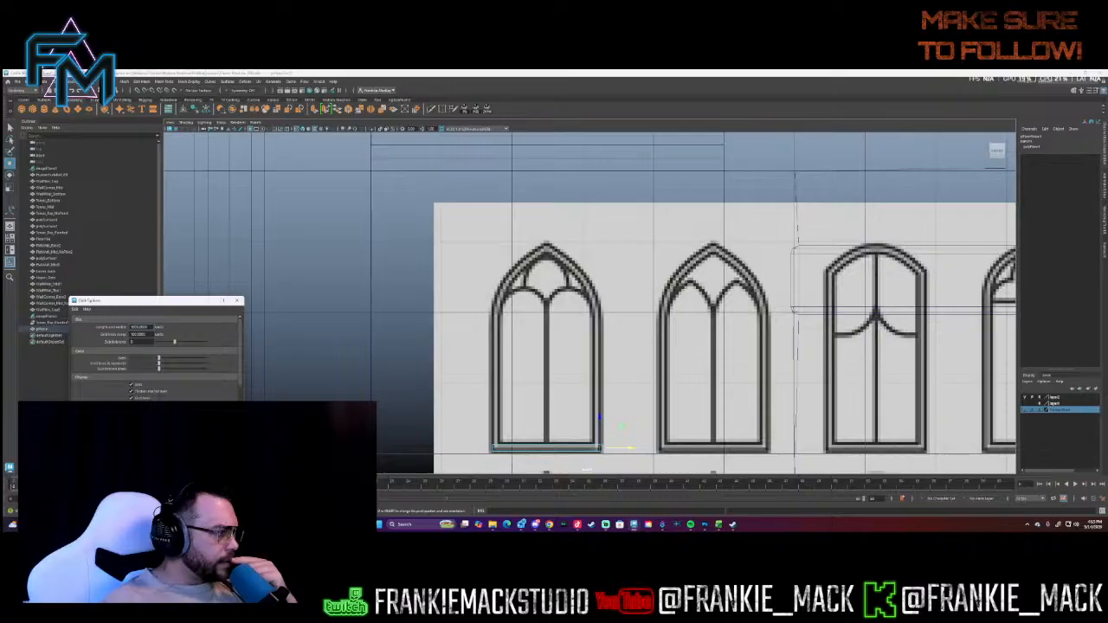
{"action": "left_click", "coordinate": [157, 411]}
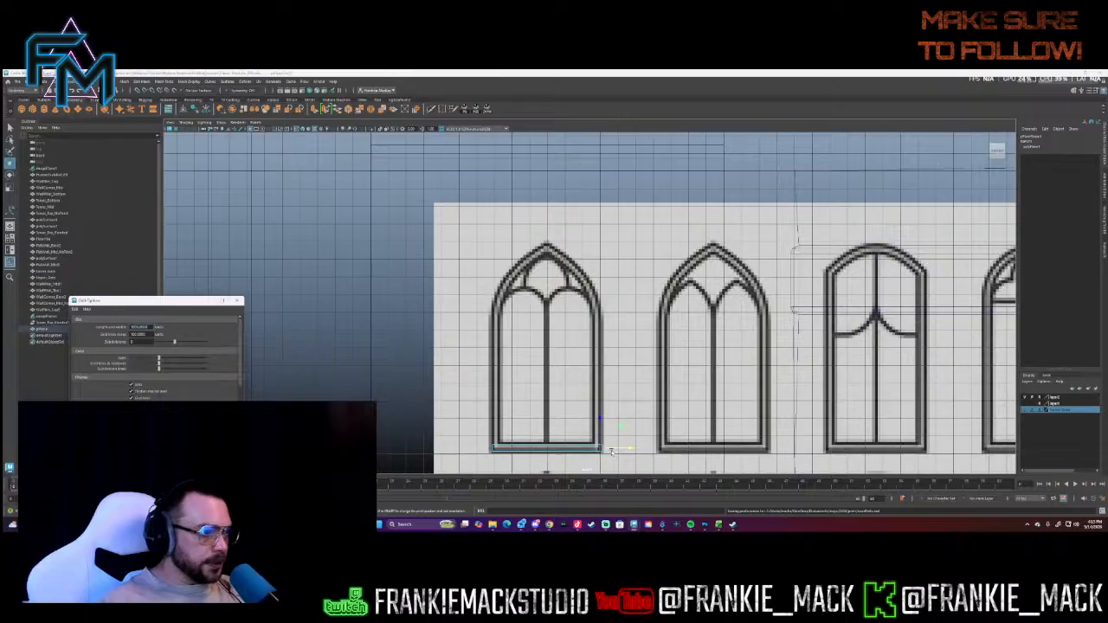
- Snap the right, left and bottom edges of the bottom frame strip to the grid lines
{"action": "left_click_drag", "start_coordinate": [613, 448], "coordinate": [603, 449]}
{"action": "key", "text": "x"}
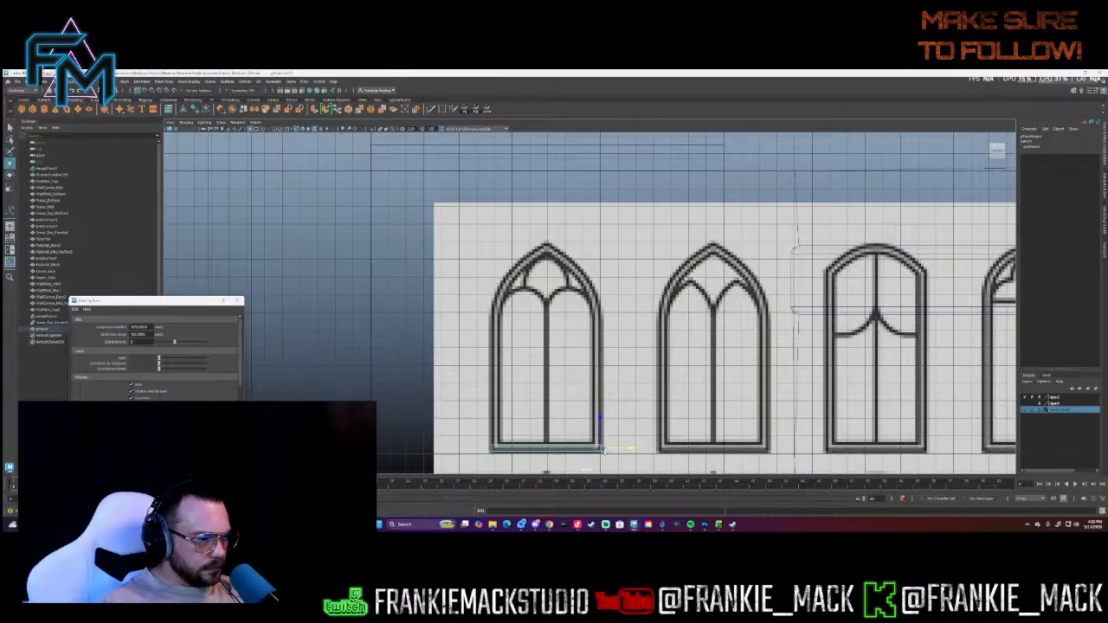
{"action": "left_click", "coordinate": [493, 449]}
{"action": "key", "text": "x"}
{"action": "left_click_drag", "start_coordinate": [507, 449], "coordinate": [500, 450]}
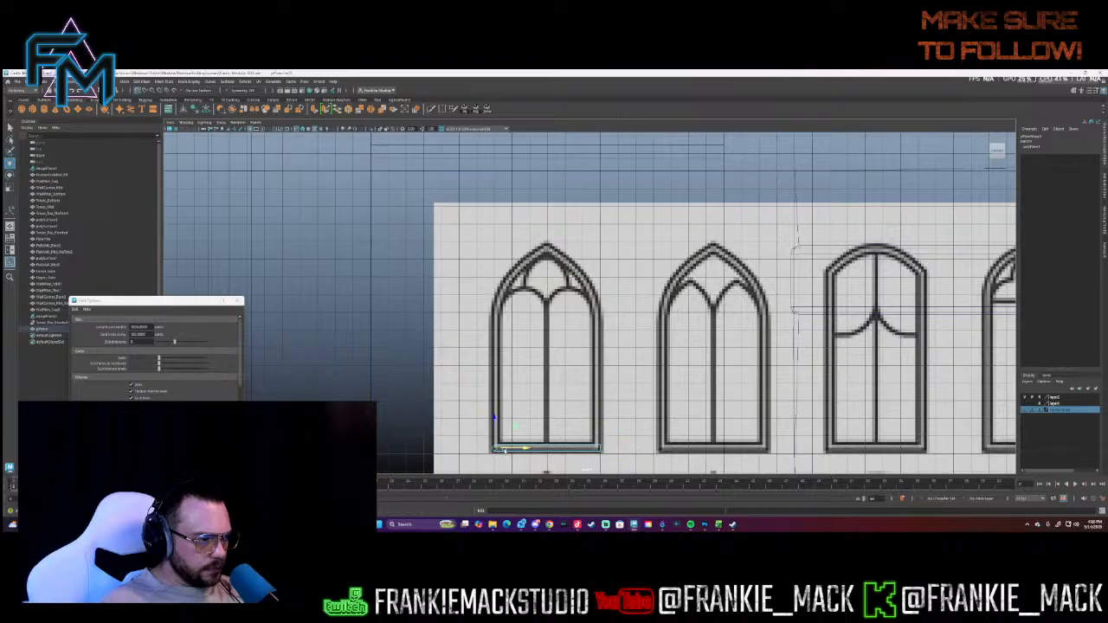
{"action": "left_click", "coordinate": [545, 447]}
{"action": "key", "text": "x"}
{"action": "left_click_drag", "start_coordinate": [546, 430], "coordinate": [547, 449]}
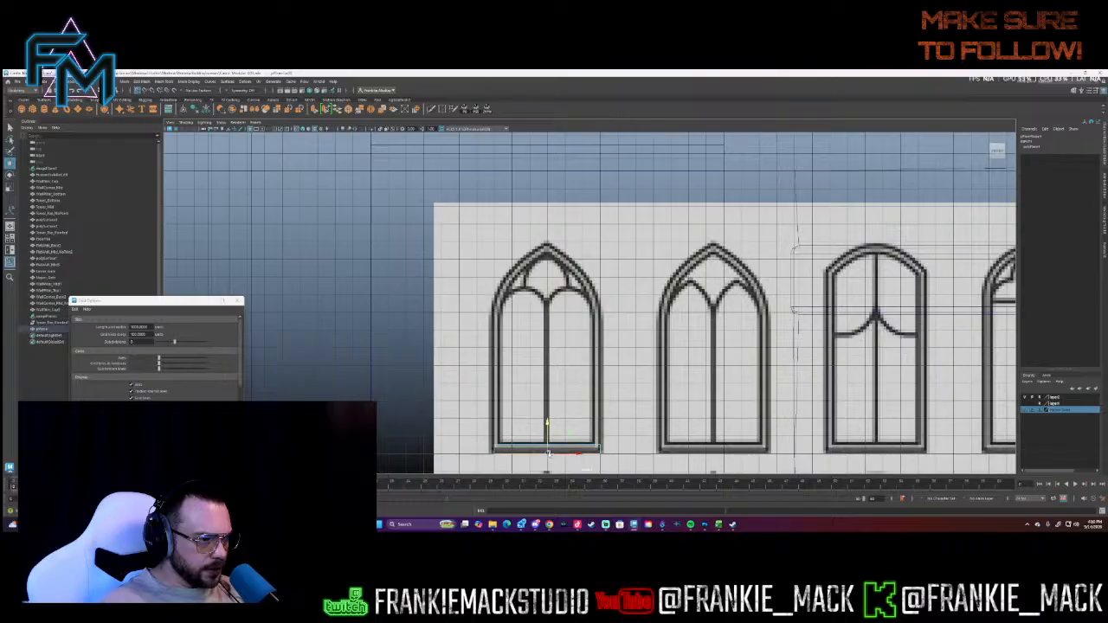
- Scale the strip's top edge narrower along its length to give the bottom frame bar mitred ends
{"action": "mouse_move", "coordinate": [497, 334]}
{"action": "right_mouse_down"}
{"action": "mouse_move", "coordinate": [518, 332]}
{"action": "mouse_move", "coordinate": [495, 333]}
{"action": "mouse_move", "coordinate": [498, 320]}
{"action": "right_mouse_up"}
{"action": "left_click", "coordinate": [508, 444]}
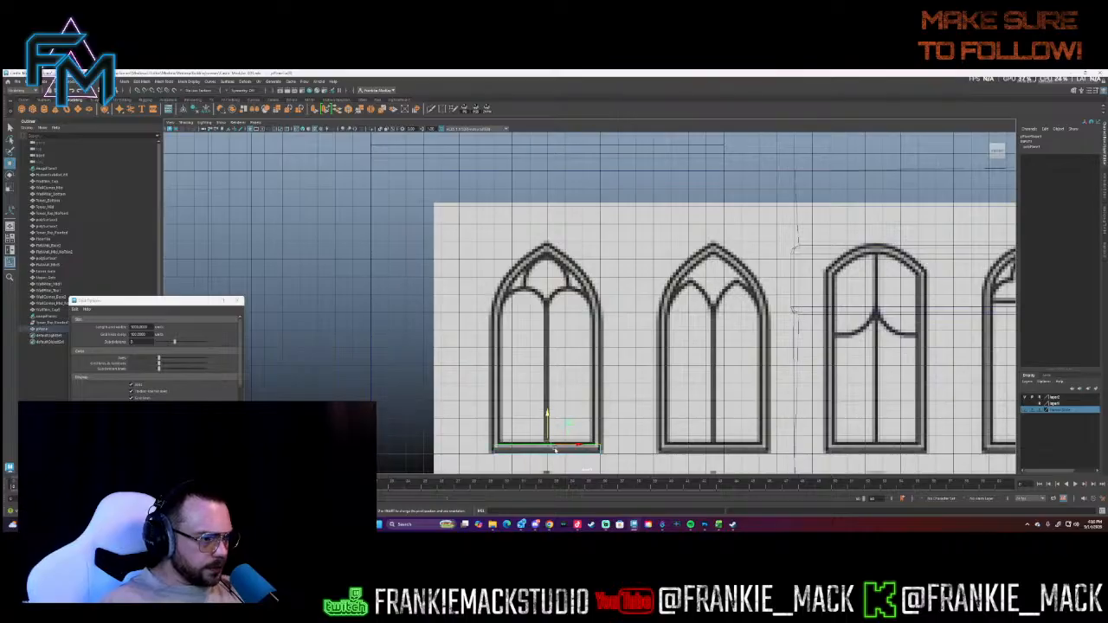
{"action": "key", "text": "r"}
{"action": "left_click_drag", "start_coordinate": [575, 446], "coordinate": [572, 446]}
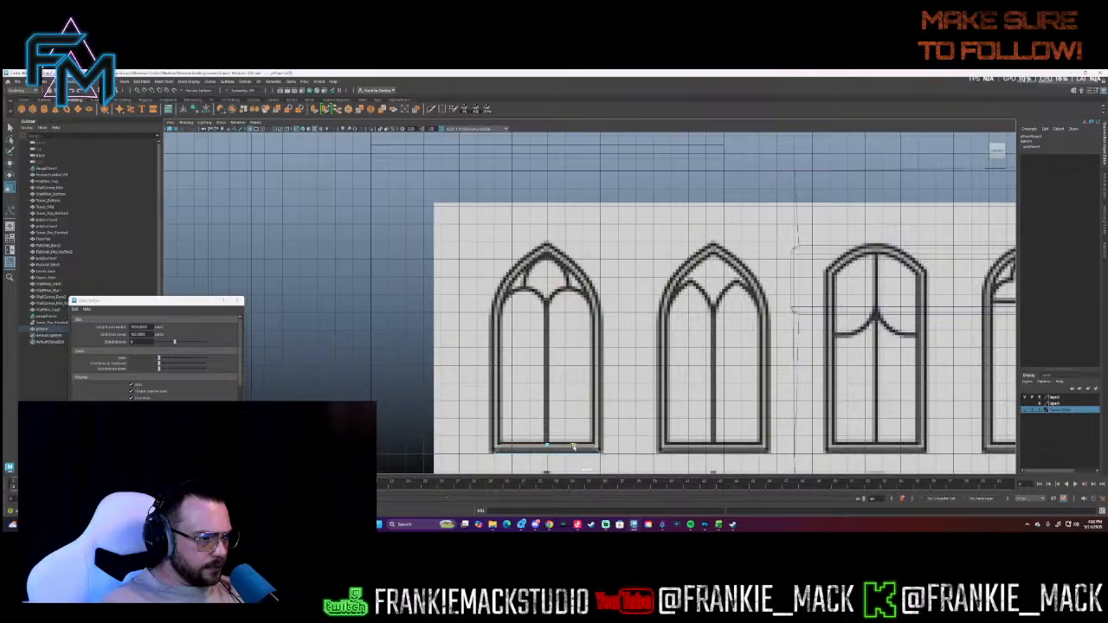
{"action": "left_click_drag", "start_coordinate": [572, 447], "coordinate": [595, 450]}
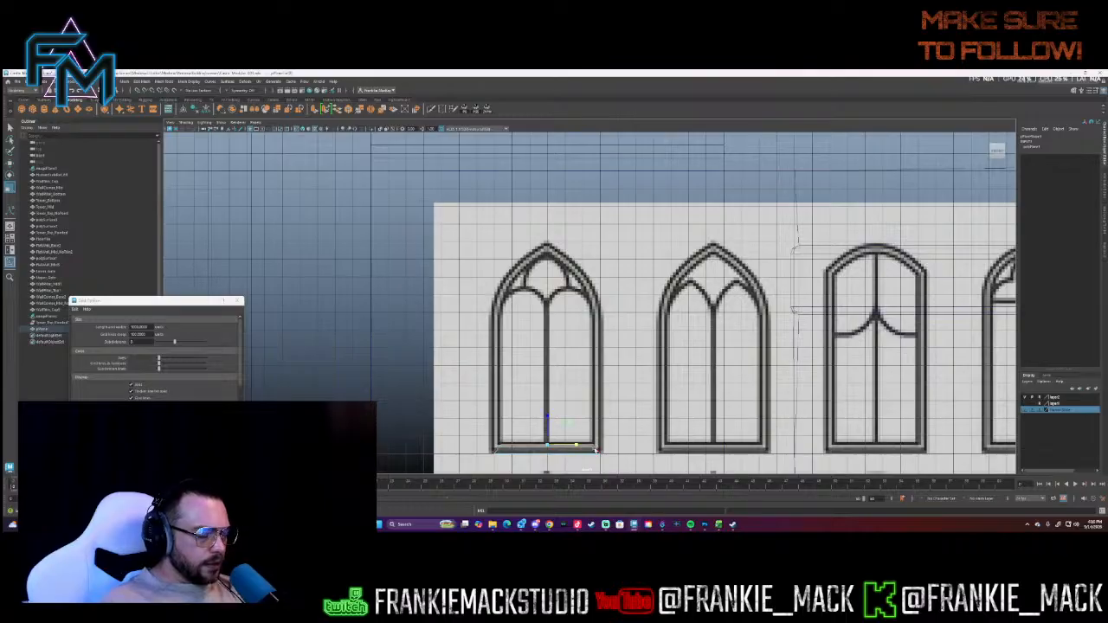
- Turn on Object Y symmetry and try to extrude the strip's right mitred edge upward along the window frame
{"action": "left_click", "coordinate": [1104, 235]}
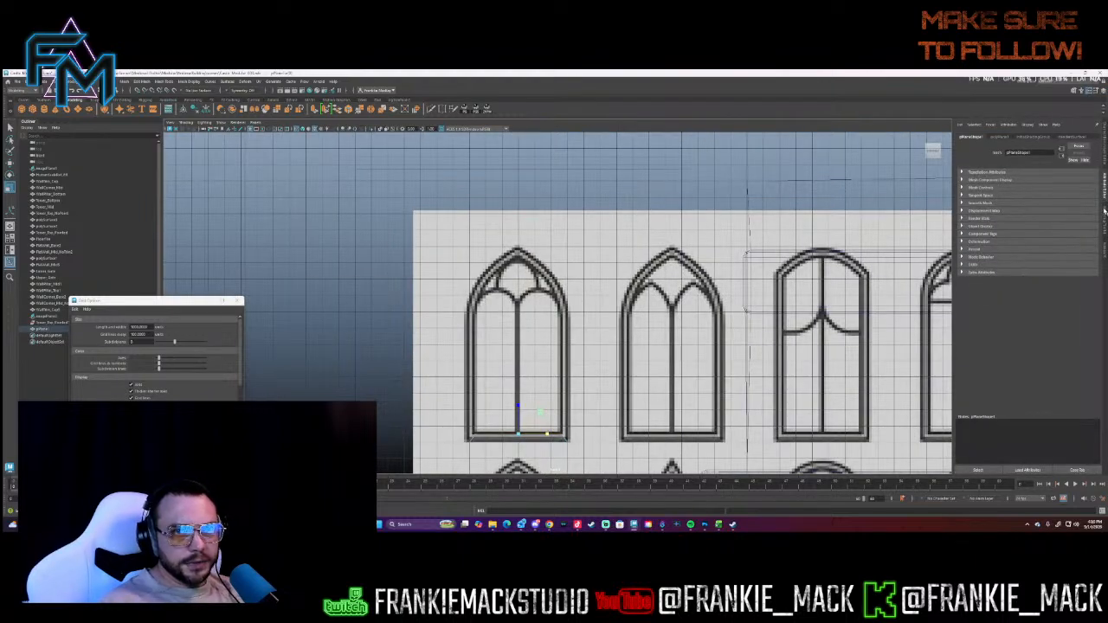
{"action": "left_click", "coordinate": [1101, 212]}
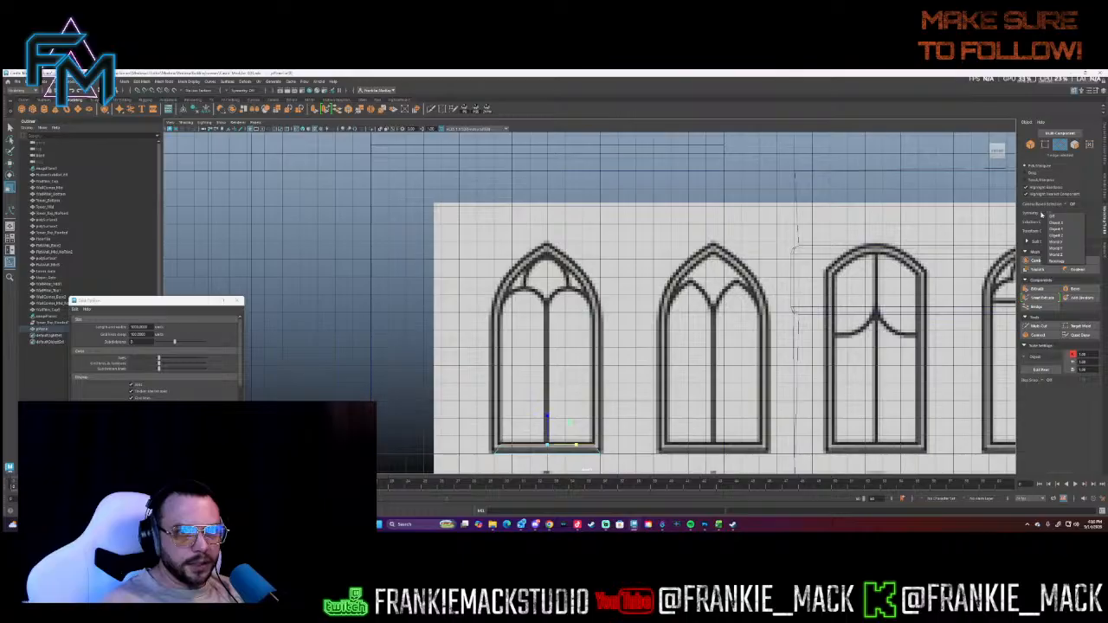
{"action": "left_click", "coordinate": [1054, 229]}
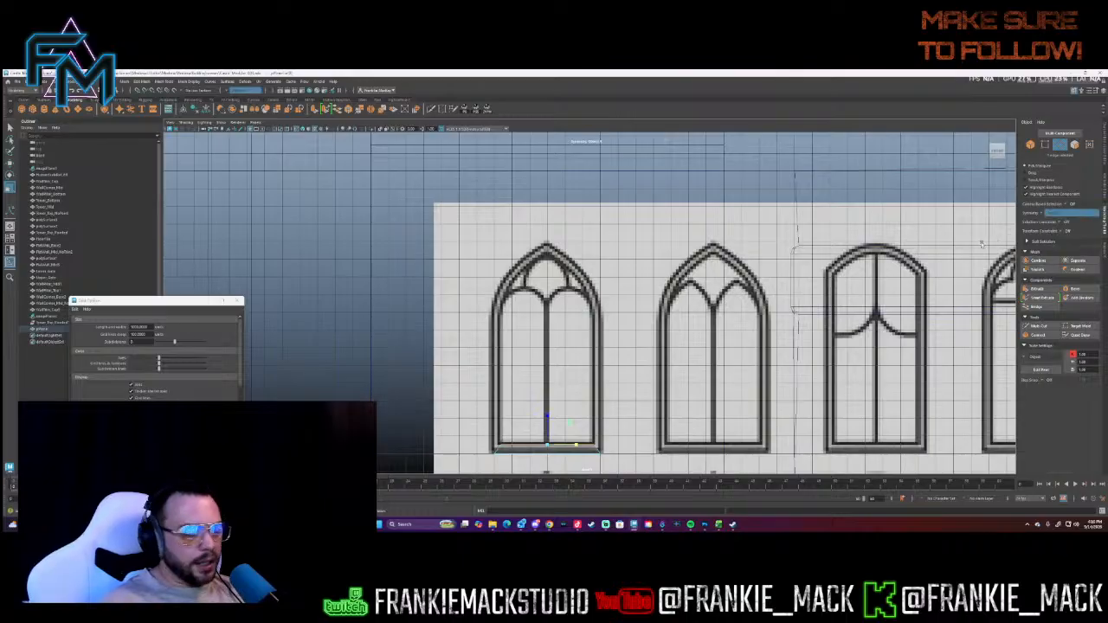
{"action": "left_click", "coordinate": [598, 448]}
{"action": "key", "text": "w"}
{"action": "left_click_drag", "start_coordinate": [599, 432], "coordinate": [600, 410], "text": "shift"}
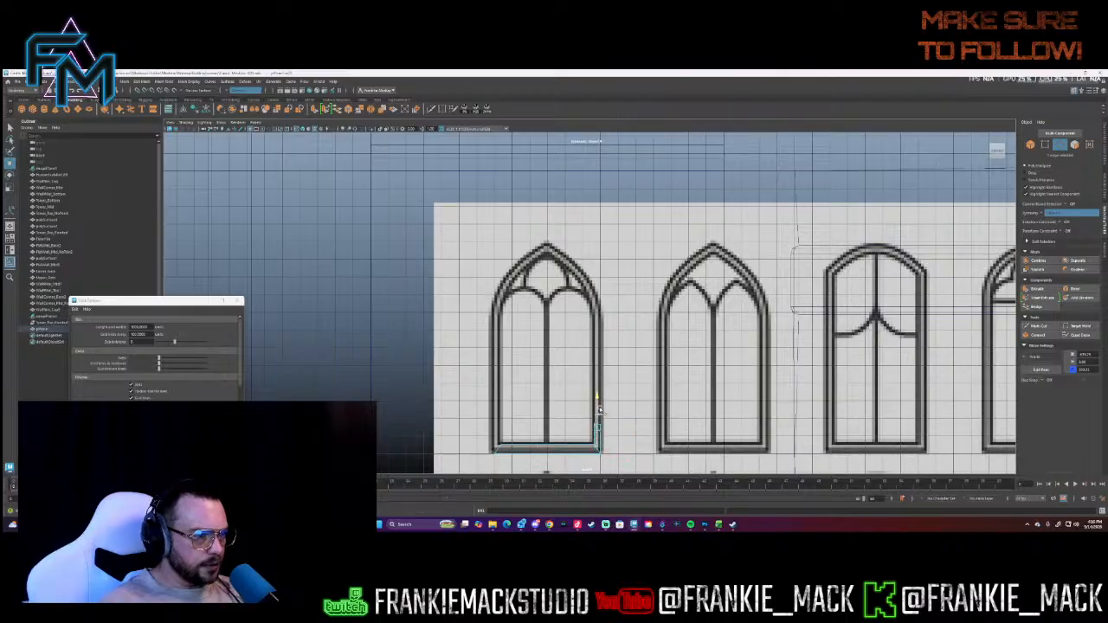
{"action": "left_click", "coordinate": [566, 451]}
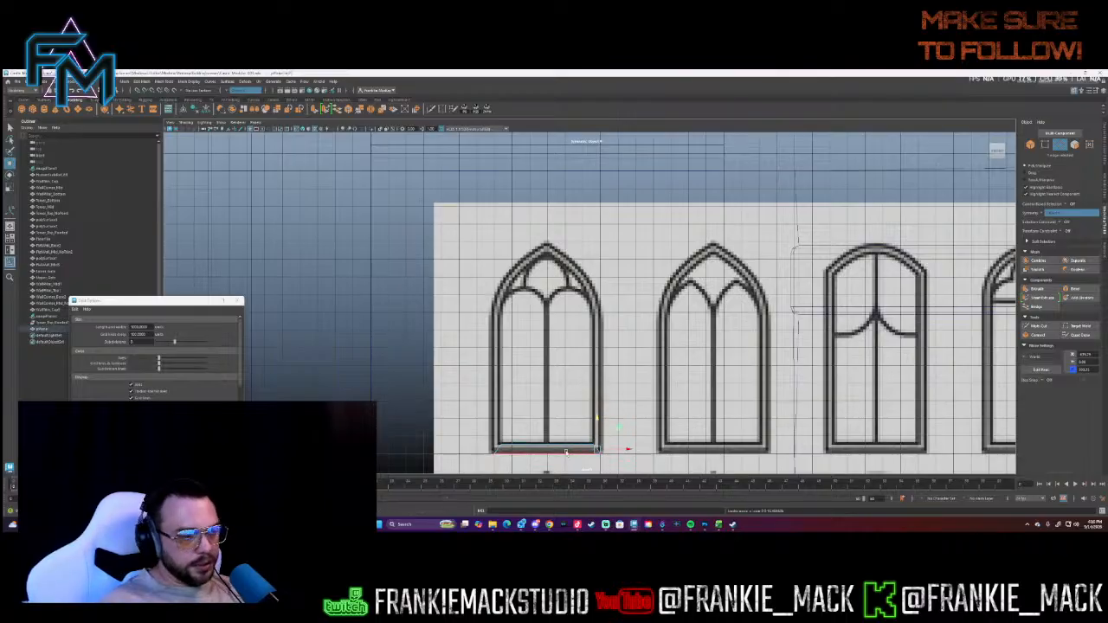
{"action": "right_click_drag", "start_coordinate": [567, 453], "coordinate": [596, 440]}
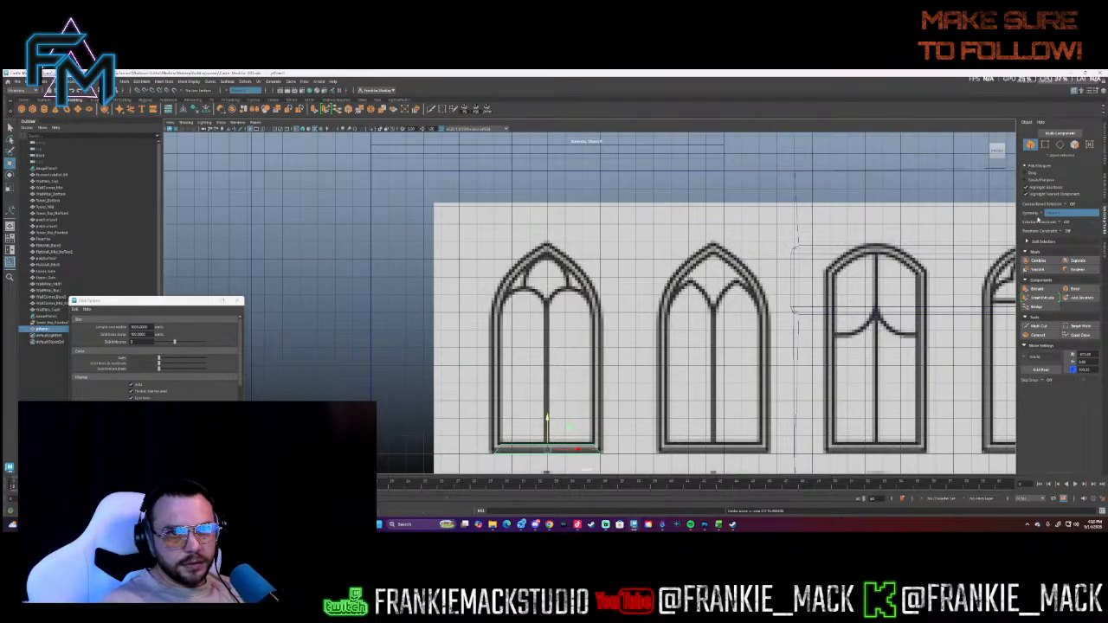
- Switch the modeling symmetry to Object X and return the strip to edge selection
{"action": "left_click", "coordinate": [1044, 213]}
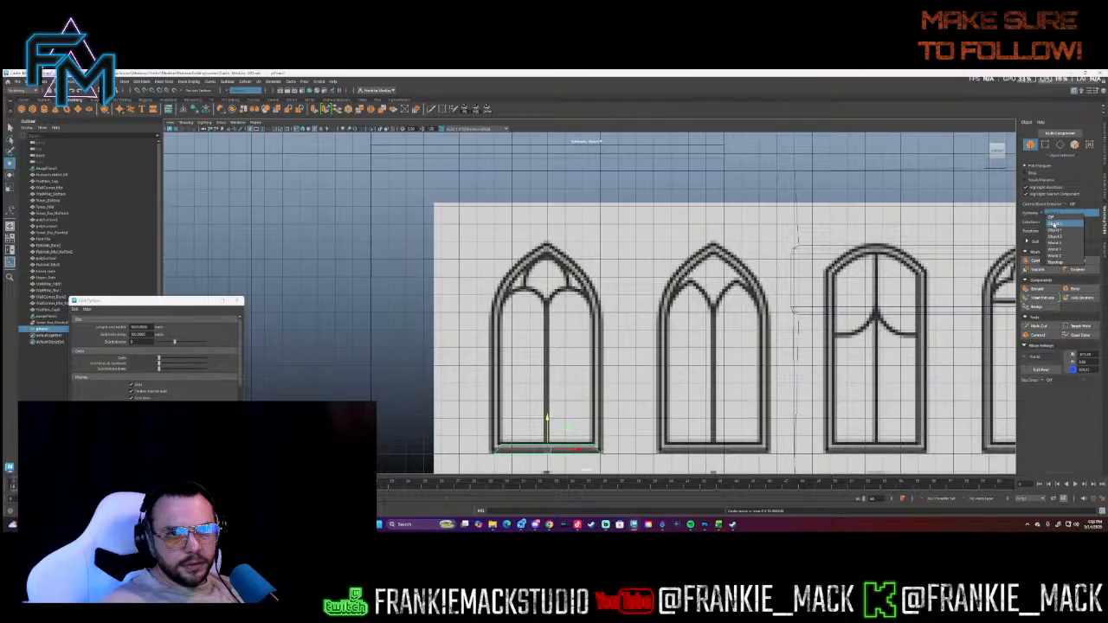
{"action": "left_click", "coordinate": [1054, 224]}
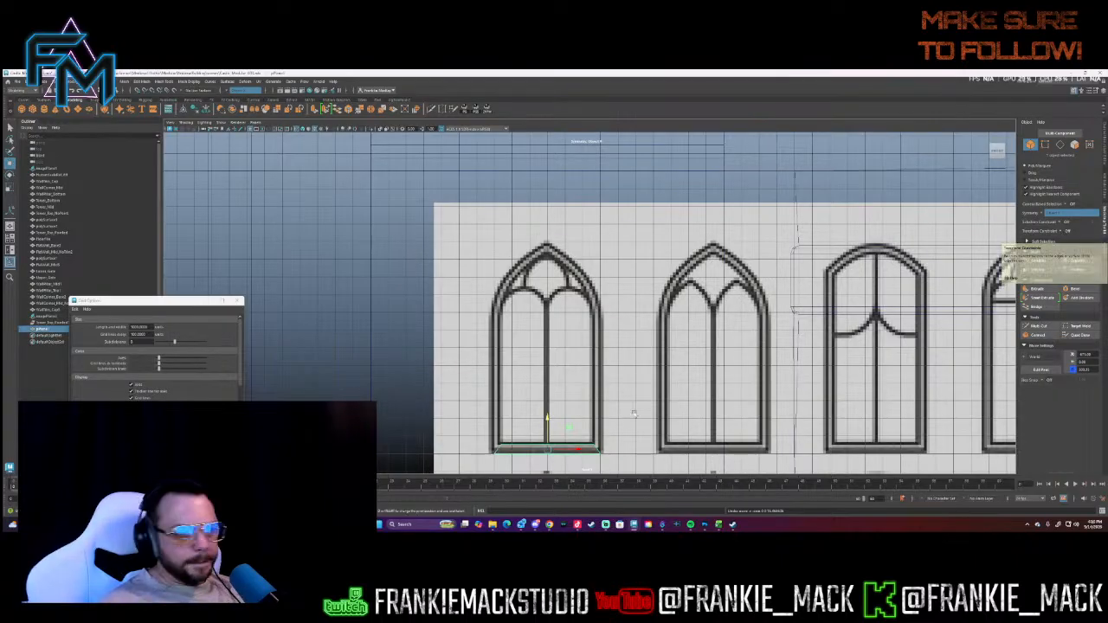
{"action": "right_click", "coordinate": [596, 340]}
{"action": "right_click_drag", "start_coordinate": [610, 340], "coordinate": [597, 315]}
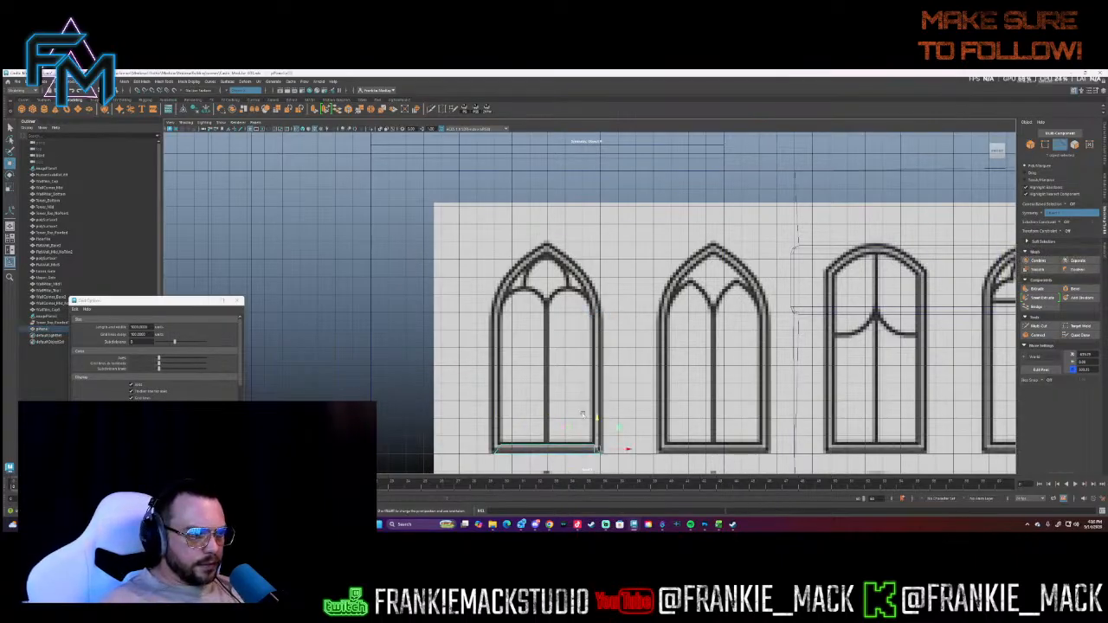
- Try to pull the strip's right mitred edge upward with symmetry on, and undo the attempt
{"action": "left_click", "coordinate": [598, 439]}
{"action": "left_click_drag", "start_coordinate": [598, 434], "coordinate": [597, 430]}
{"action": "key", "text": "ctrl+z"}
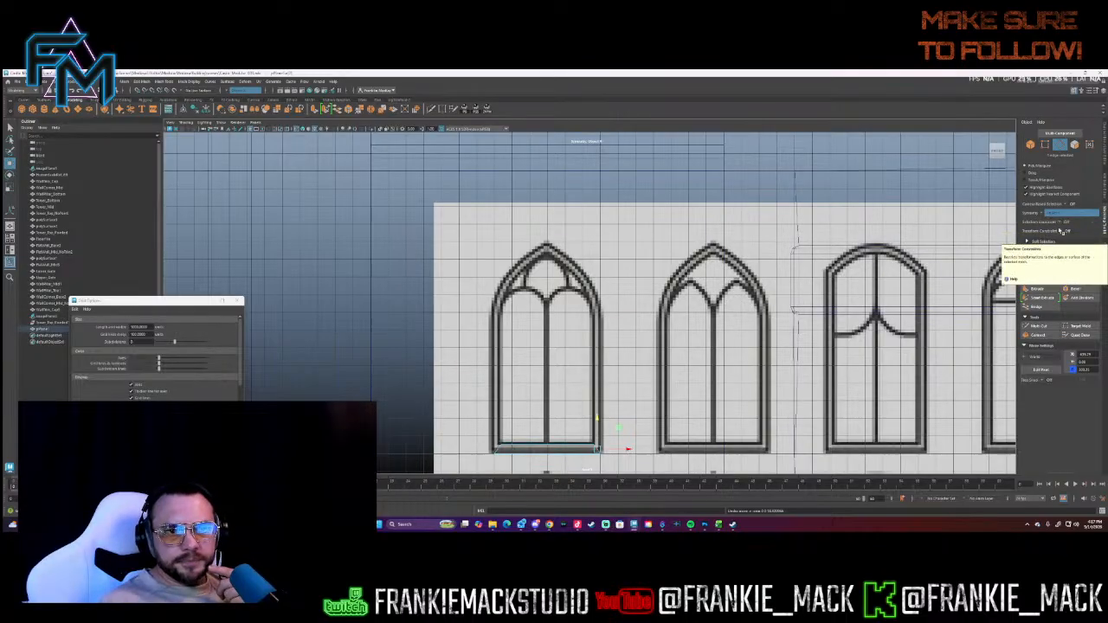
- Try Object Y, Object Z and World X symmetry for pulling the strip's right mitred edge upward
{"action": "left_click", "coordinate": [1046, 213]}
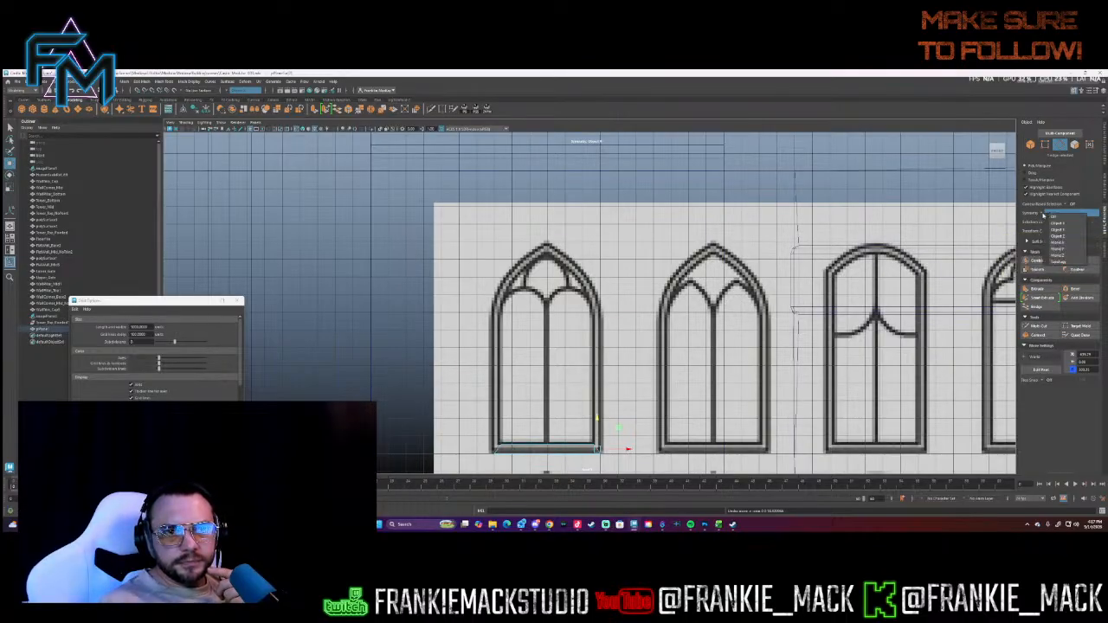
{"action": "left_click", "coordinate": [1058, 229]}
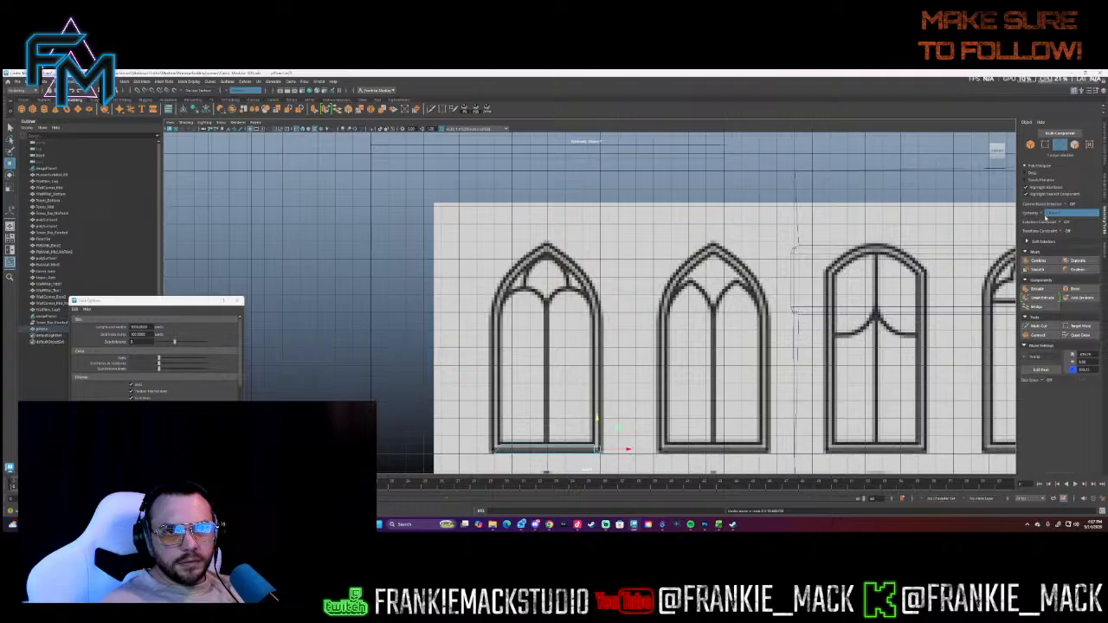
{"action": "left_click", "coordinate": [1048, 214]}
{"action": "left_click", "coordinate": [1056, 236]}
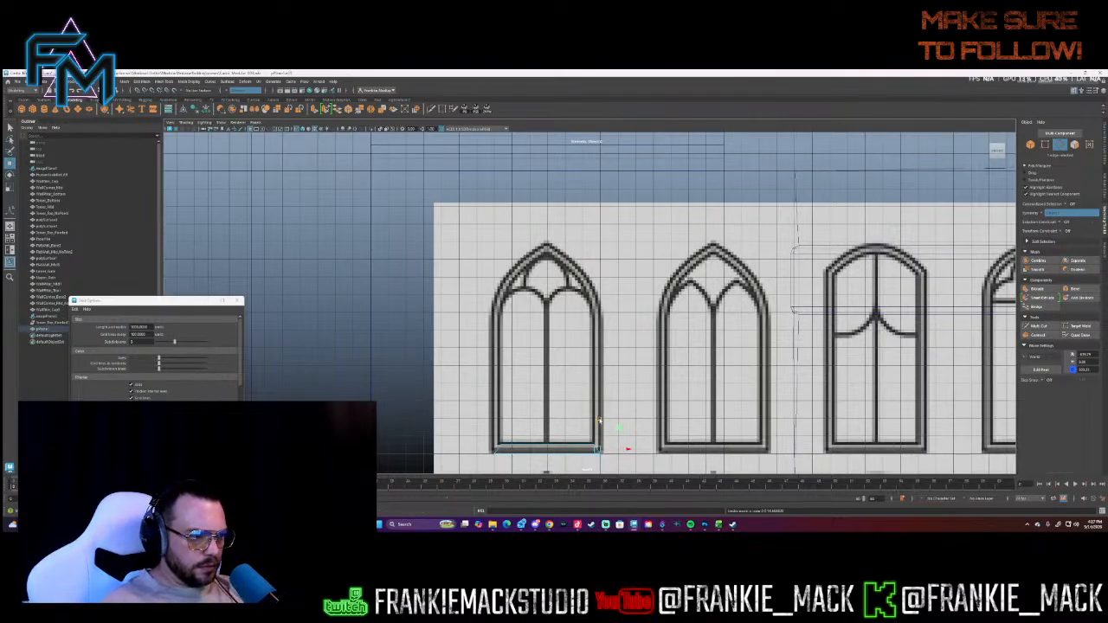
{"action": "left_click", "coordinate": [1041, 213]}
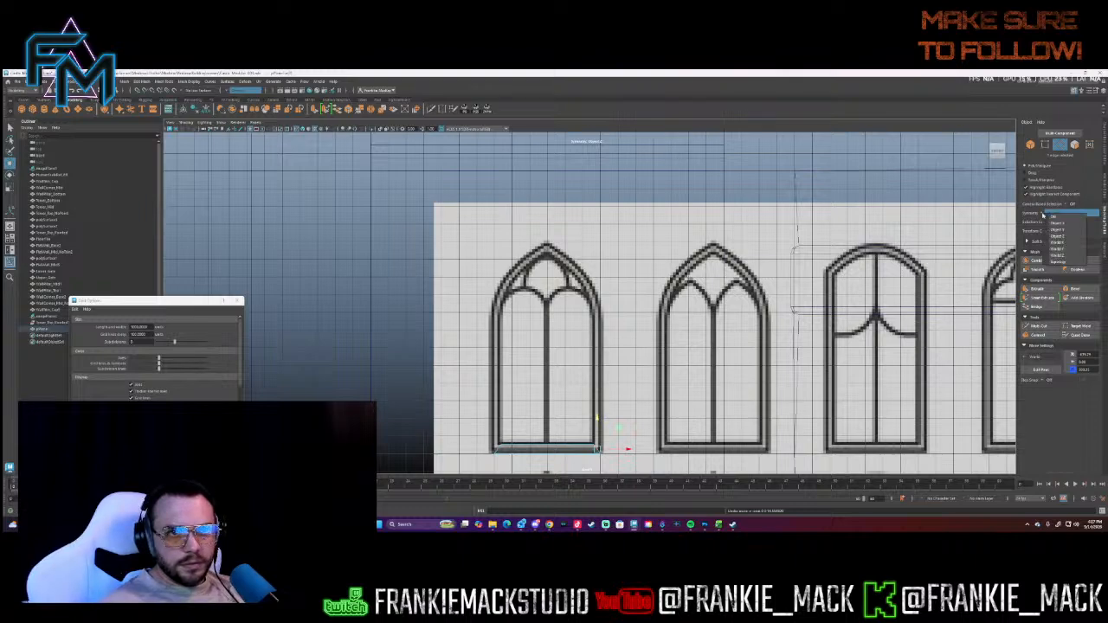
{"action": "left_click", "coordinate": [1056, 244]}
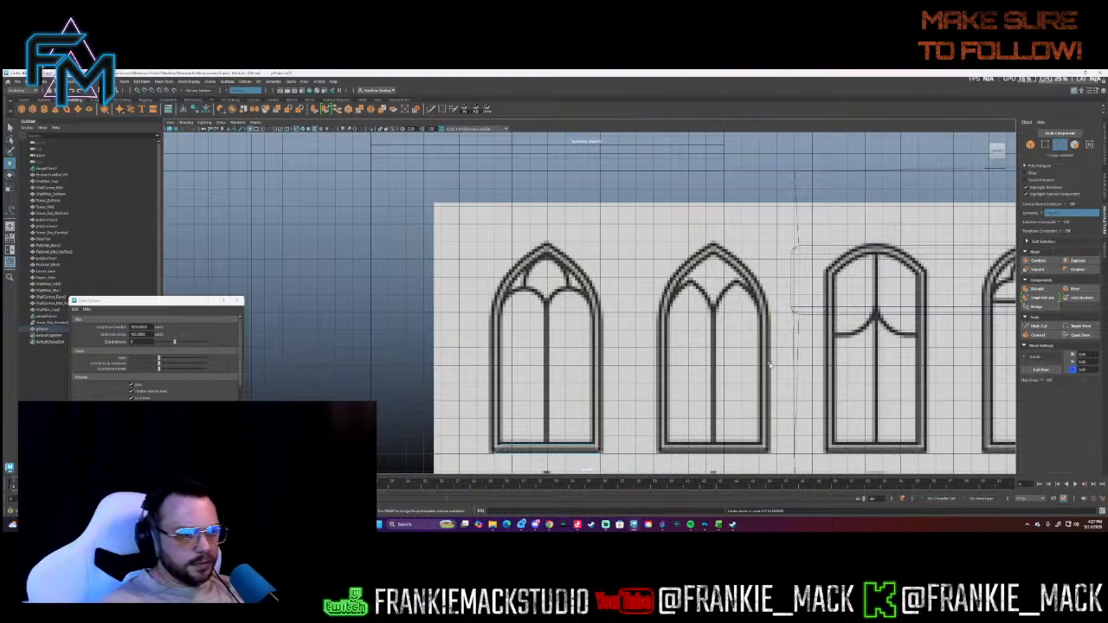
{"action": "left_click", "coordinate": [596, 449]}
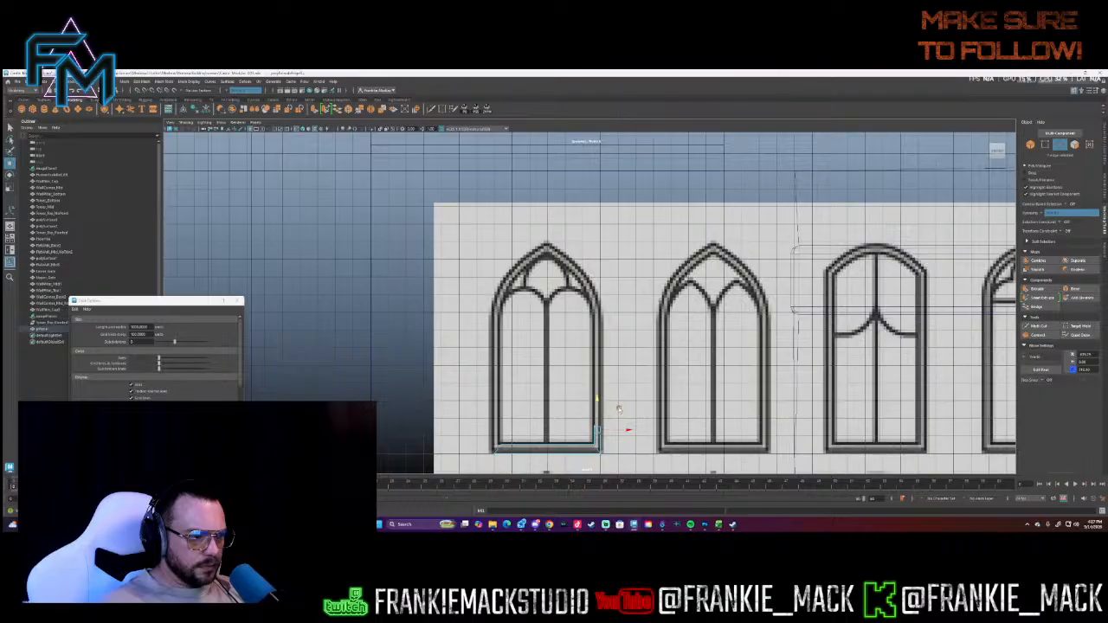
- Try other Object symmetry axes while pulling the strip's left mitred edge upward, undoing each attempt
{"action": "left_click", "coordinate": [1043, 214]}
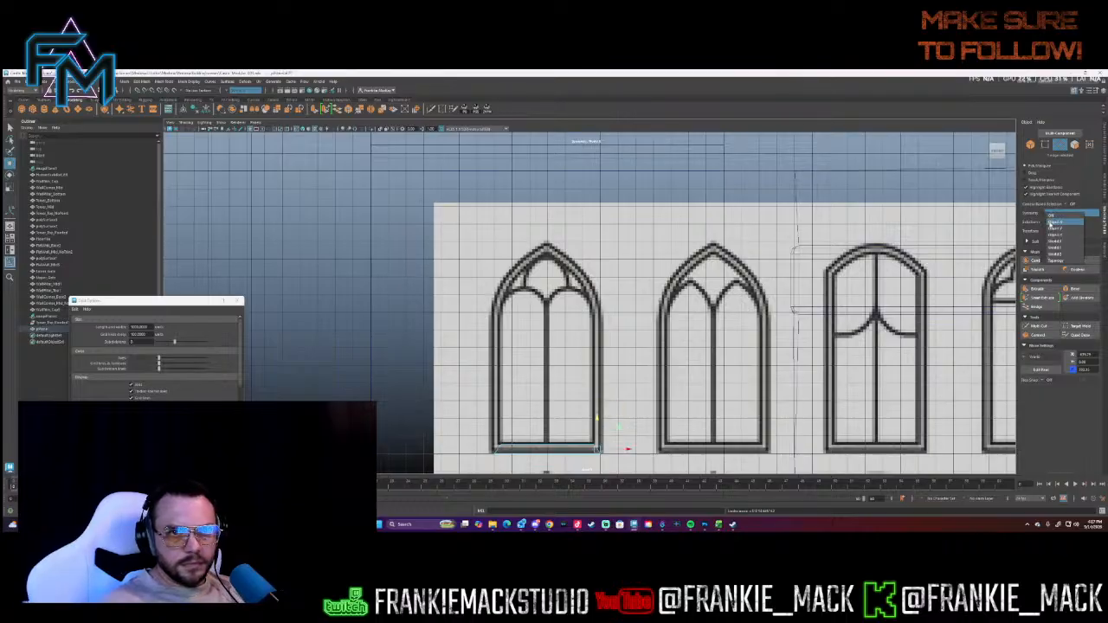
{"action": "left_click", "coordinate": [1056, 232]}
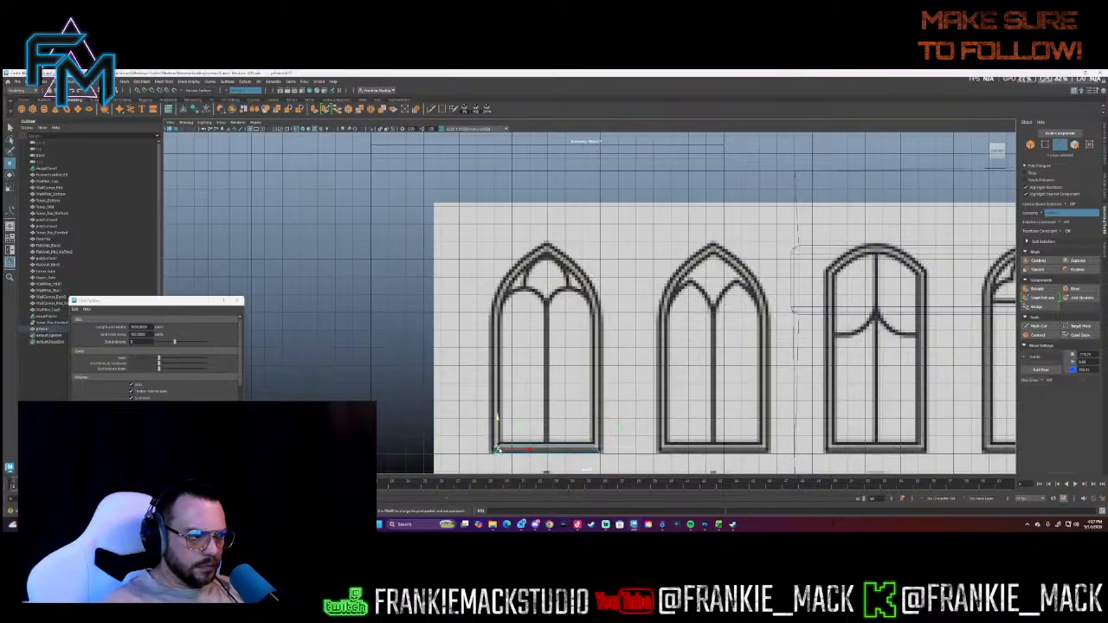
{"action": "left_click", "coordinate": [498, 428]}
{"action": "key", "text": "ctrl+z"}
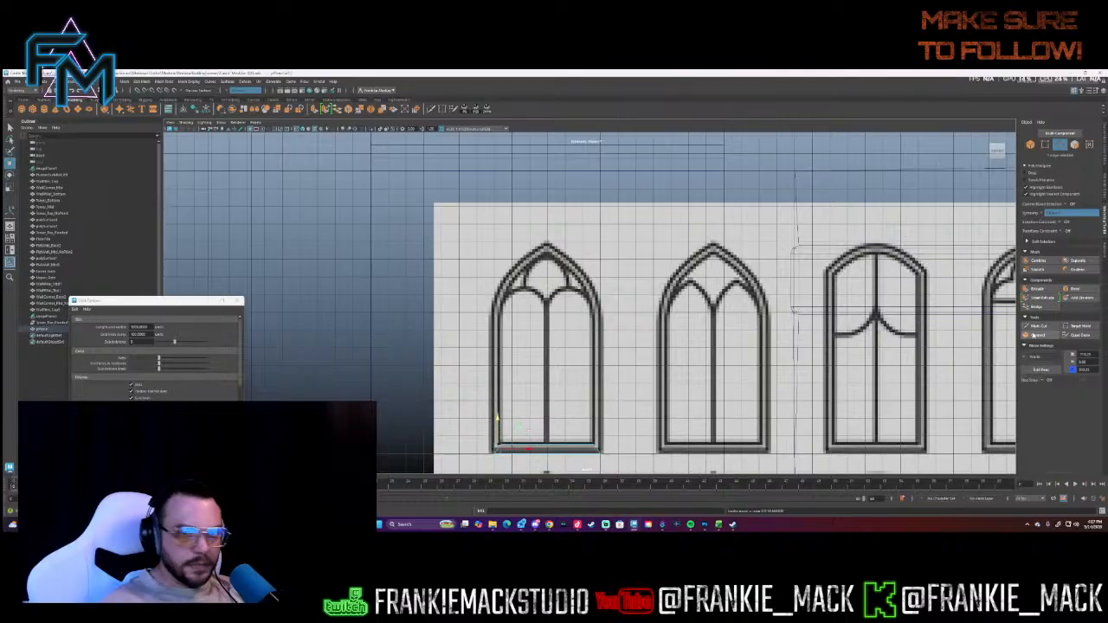
{"action": "left_click", "coordinate": [1044, 215]}
{"action": "left_click", "coordinate": [1055, 226]}
{"action": "left_click_drag", "start_coordinate": [497, 435], "coordinate": [498, 403]}
{"action": "key", "text": "ctrl+z"}
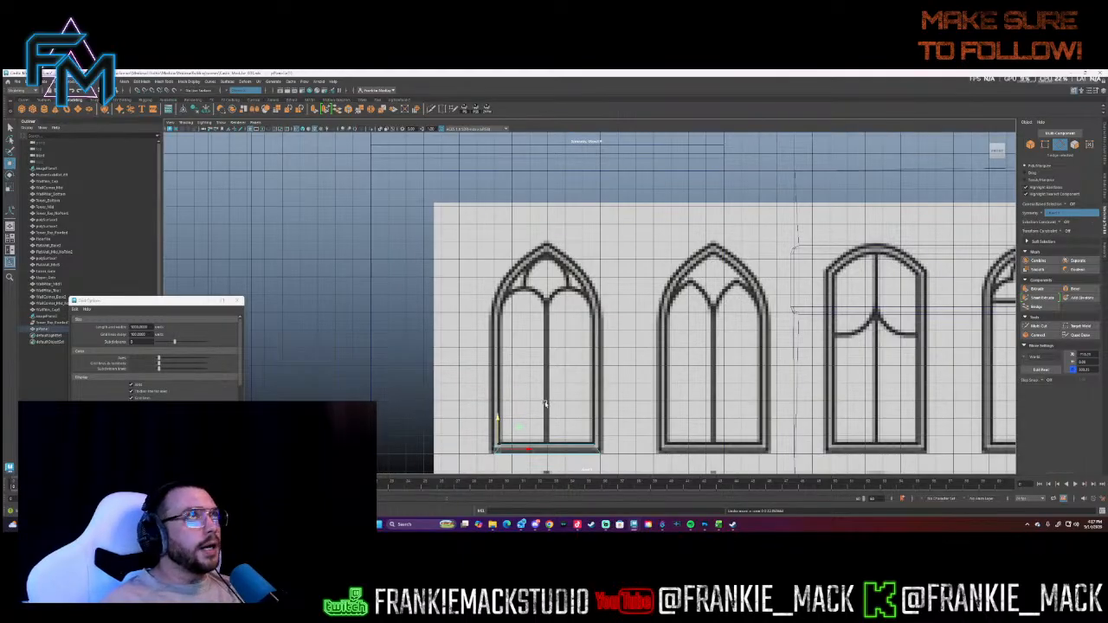
- With symmetry off, extrude both mitred end edges of the bottom bar upward together to form the window's straight side bars
{"action": "left_click", "coordinate": [596, 448]}
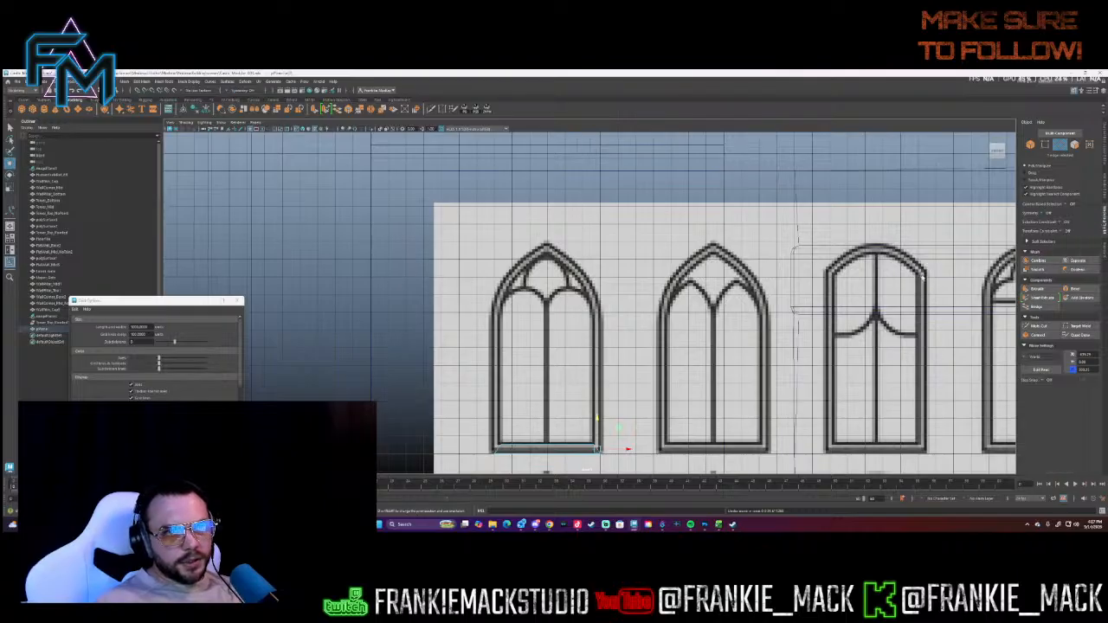
{"action": "left_click", "coordinate": [538, 446]}
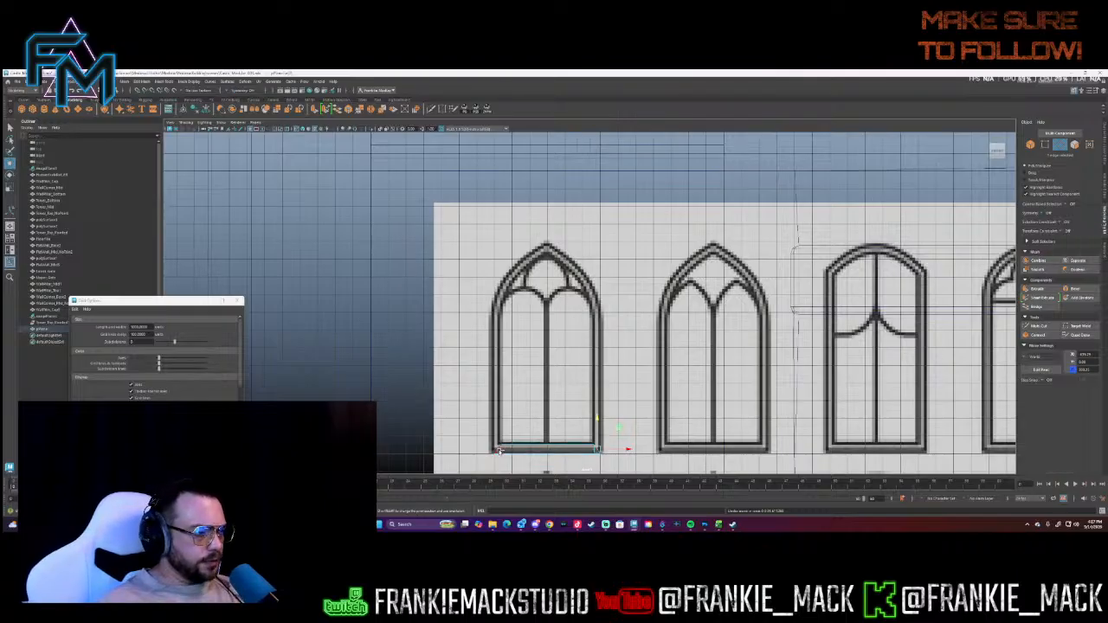
{"action": "left_click_drag", "start_coordinate": [547, 422], "coordinate": [569, 293], "text": "shift"}
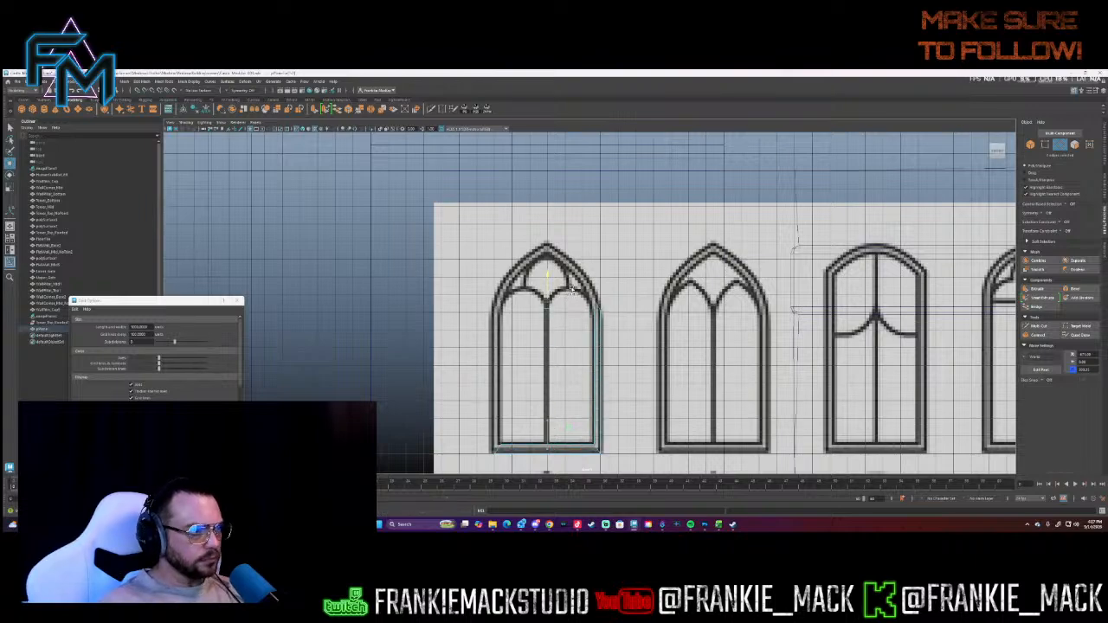
- Lower the top vertices of both side bars slightly to the level where the arch begins
{"action": "right_click_drag", "start_coordinate": [594, 301], "coordinate": [567, 300]}
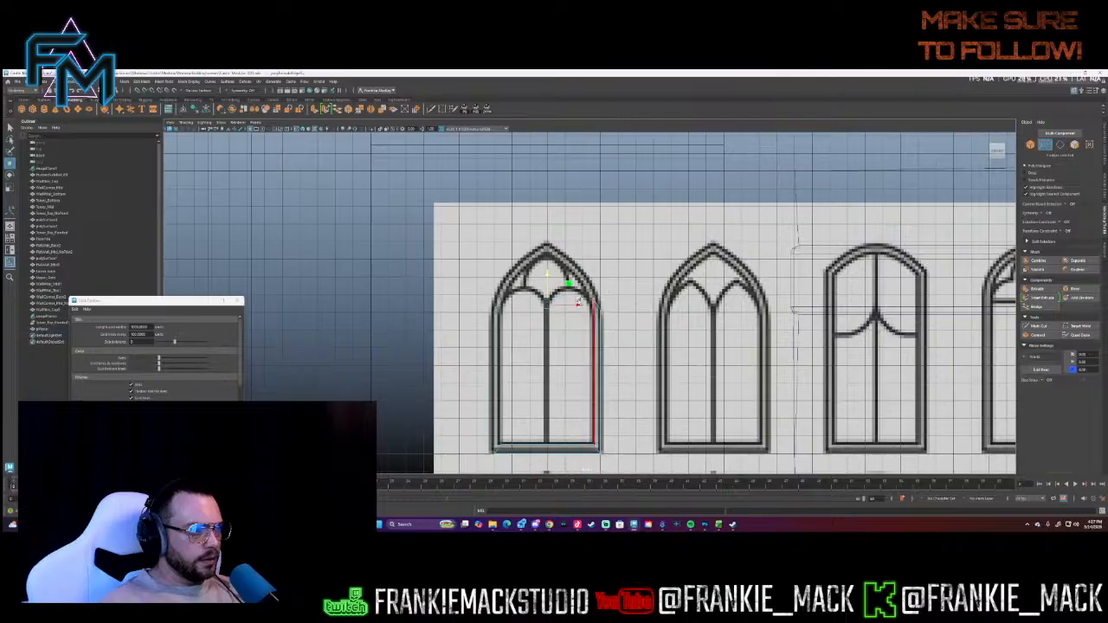
{"action": "left_click_drag", "start_coordinate": [608, 317], "coordinate": [484, 290]}
{"action": "left_click_drag", "start_coordinate": [547, 270], "coordinate": [547, 278]}
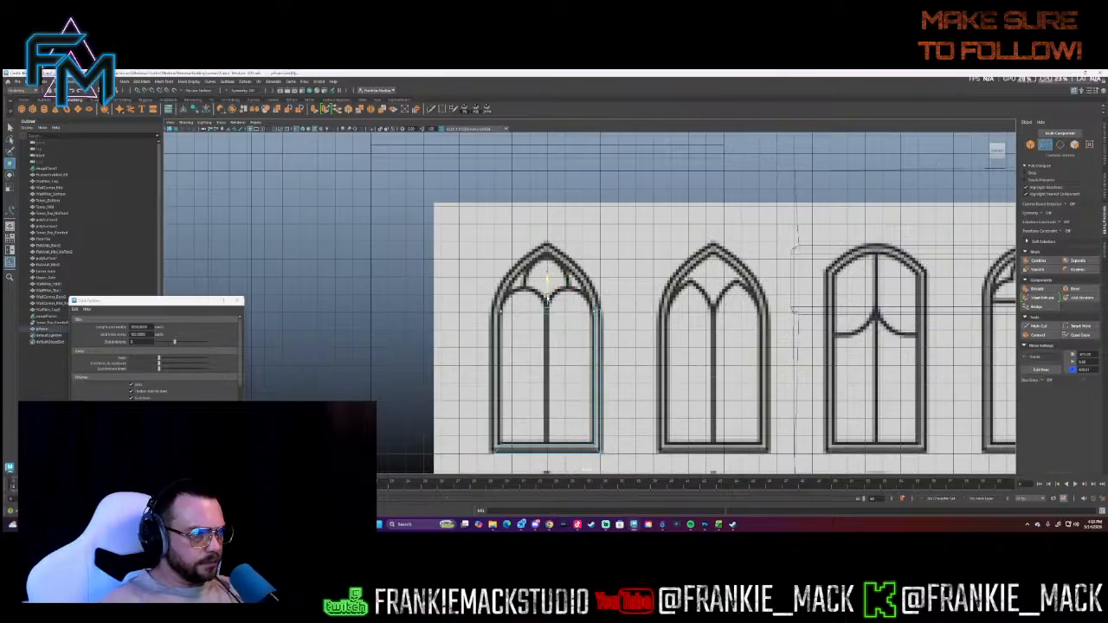
- Extrude the top edges of both side bars upward and scale them inward to form the first arch segments
{"action": "right_click_drag", "start_coordinate": [547, 286], "coordinate": [549, 299]}
{"action": "left_click_drag", "start_coordinate": [549, 299], "coordinate": [552, 286]}
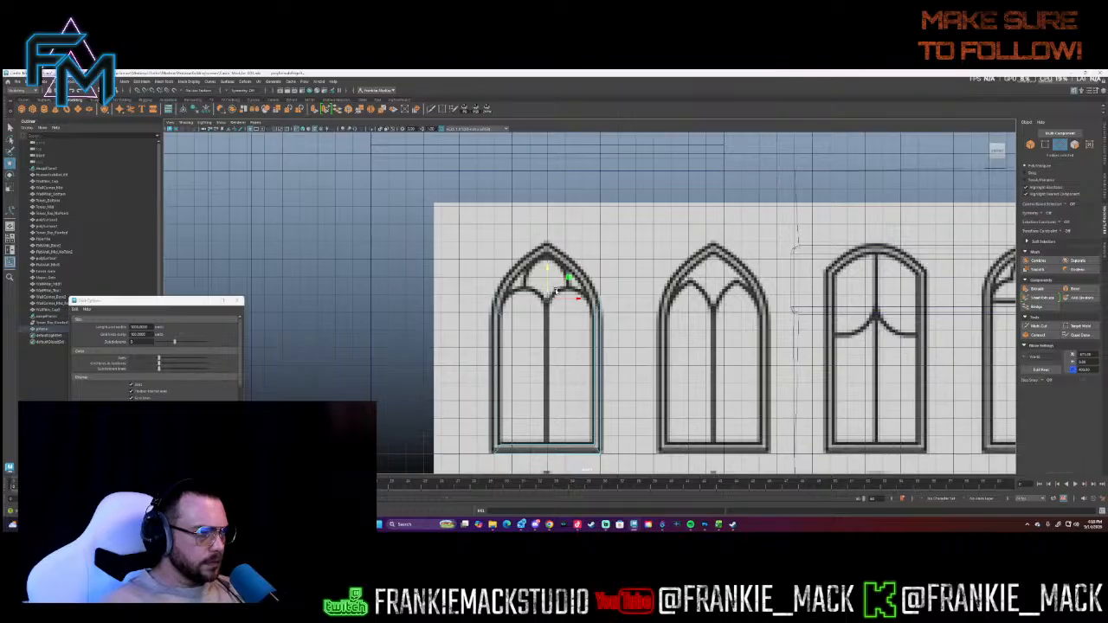
{"action": "key", "text": "ctrl+e"}
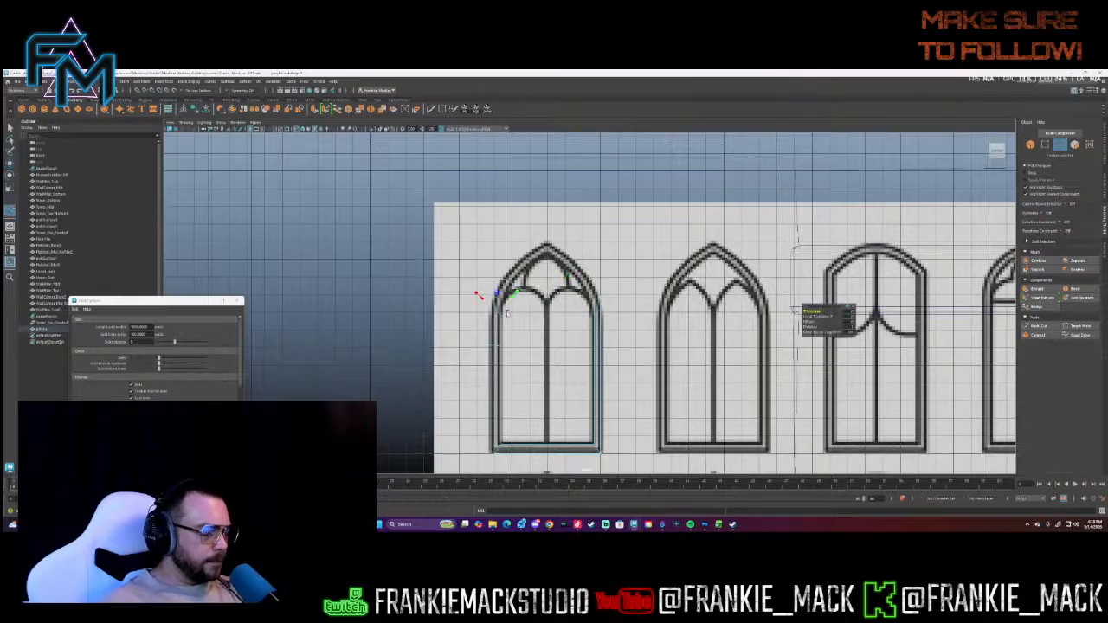
{"action": "key", "text": "r"}
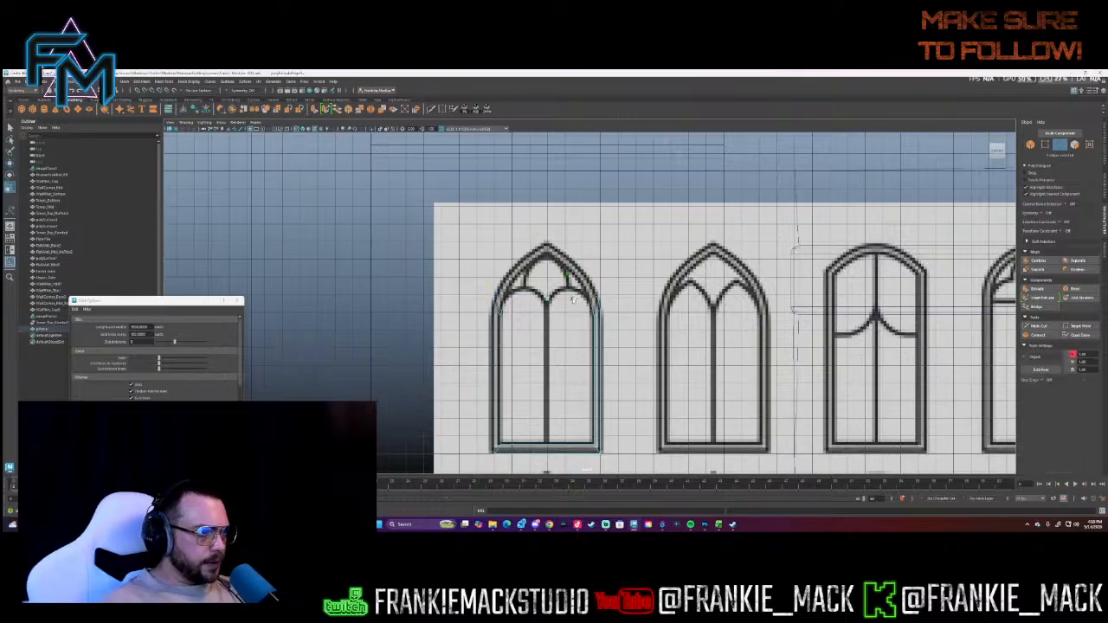
{"action": "key", "text": "w"}
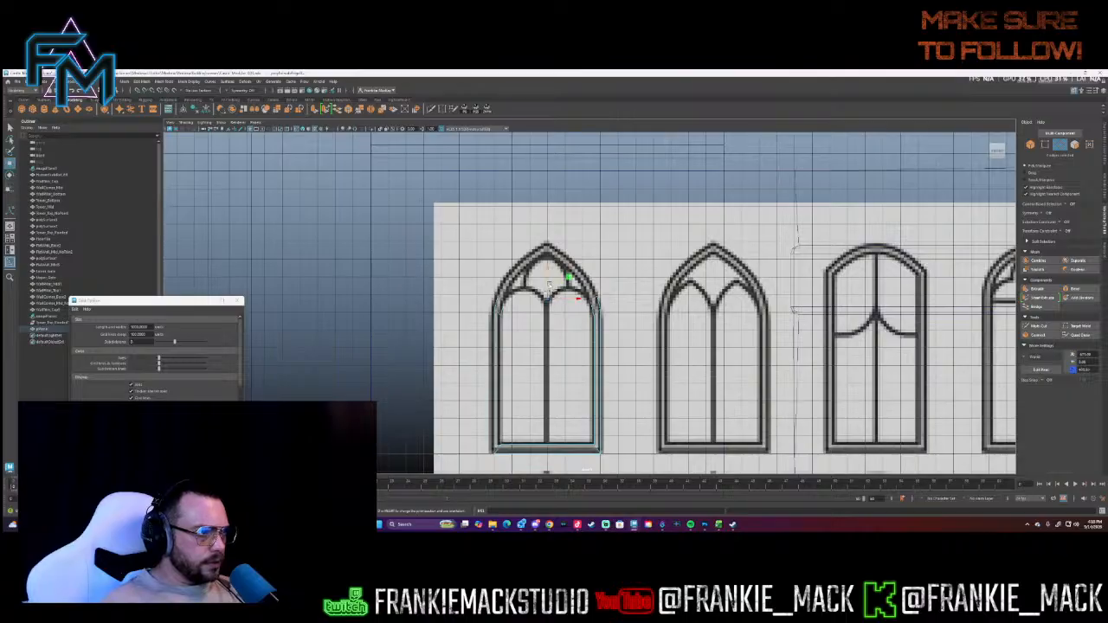
{"action": "key", "text": "e"}
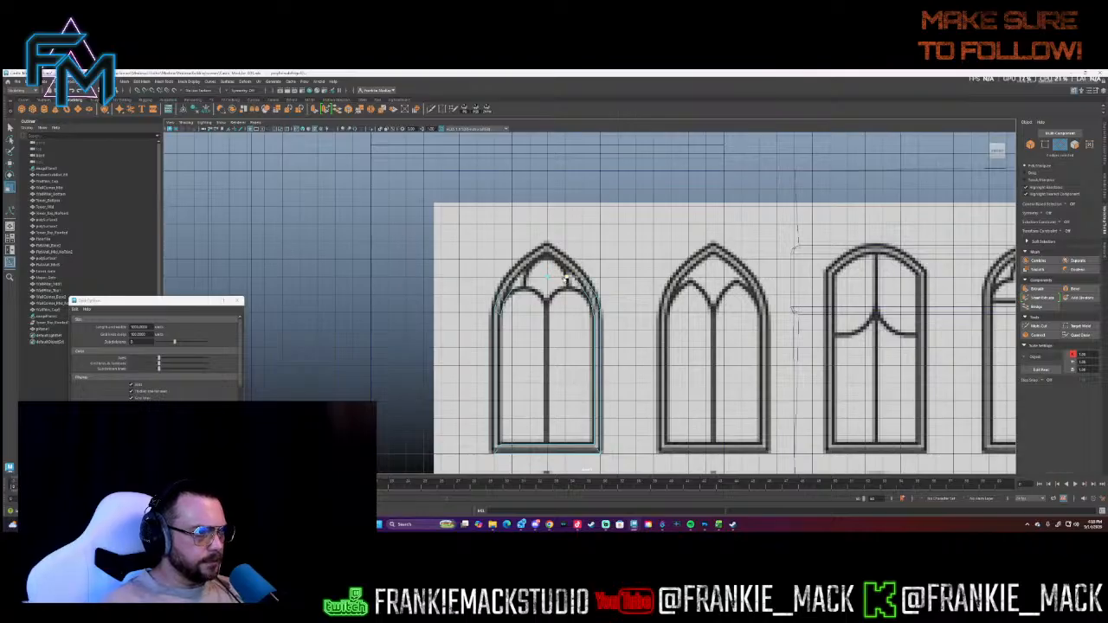
- Extrude a second pair of arch segments upward, scaling and positioning their end edges along the reference curve
{"action": "left_click", "coordinate": [548, 265]}
{"action": "key", "text": "r"}
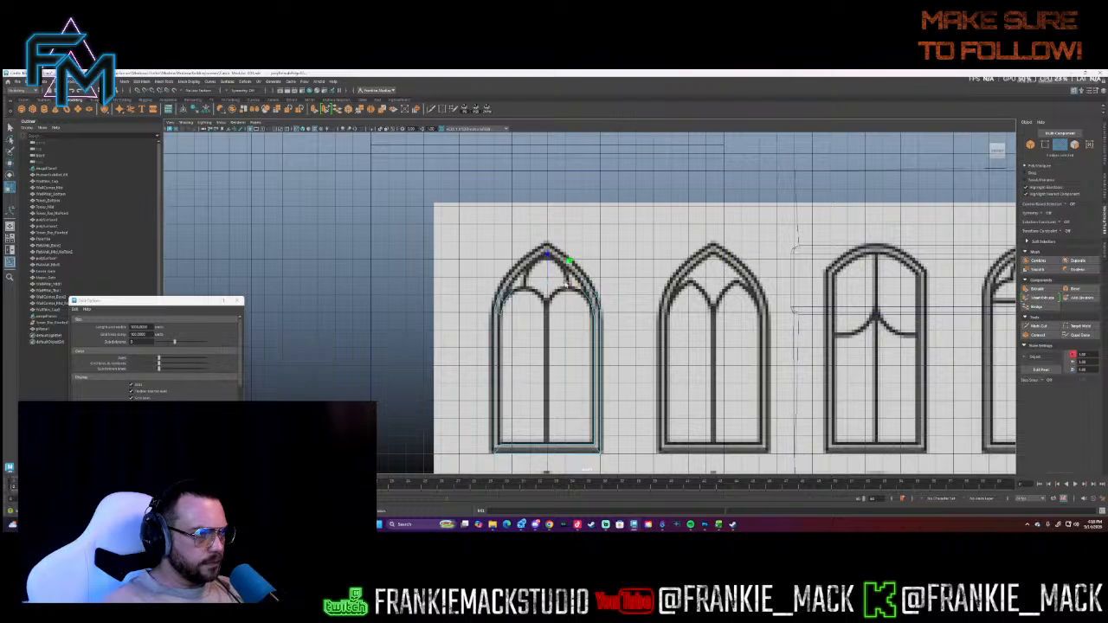
{"action": "left_click_drag", "start_coordinate": [575, 282], "coordinate": [552, 254]}
{"action": "key", "text": "w"}
{"action": "left_click_drag", "start_coordinate": [576, 265], "coordinate": [568, 267]}
{"action": "key", "text": "w"}
{"action": "left_click_drag", "start_coordinate": [548, 252], "coordinate": [547, 258]}
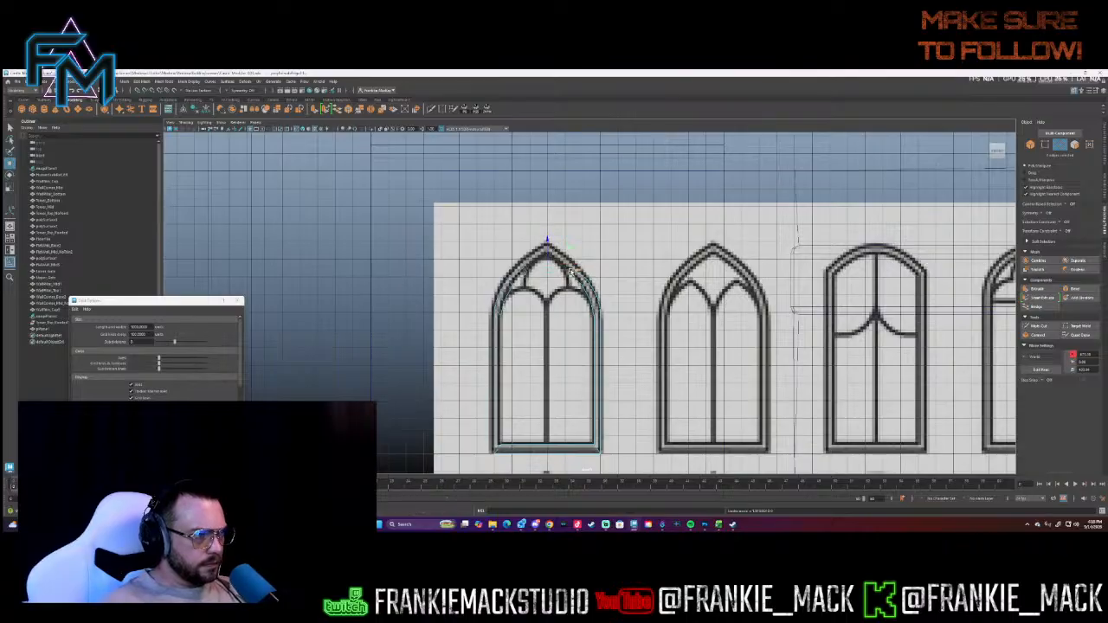
- Extrude the remaining arch segments up to the apex, scaling the end edges inward until both sides meet
{"action": "key", "text": "r"}
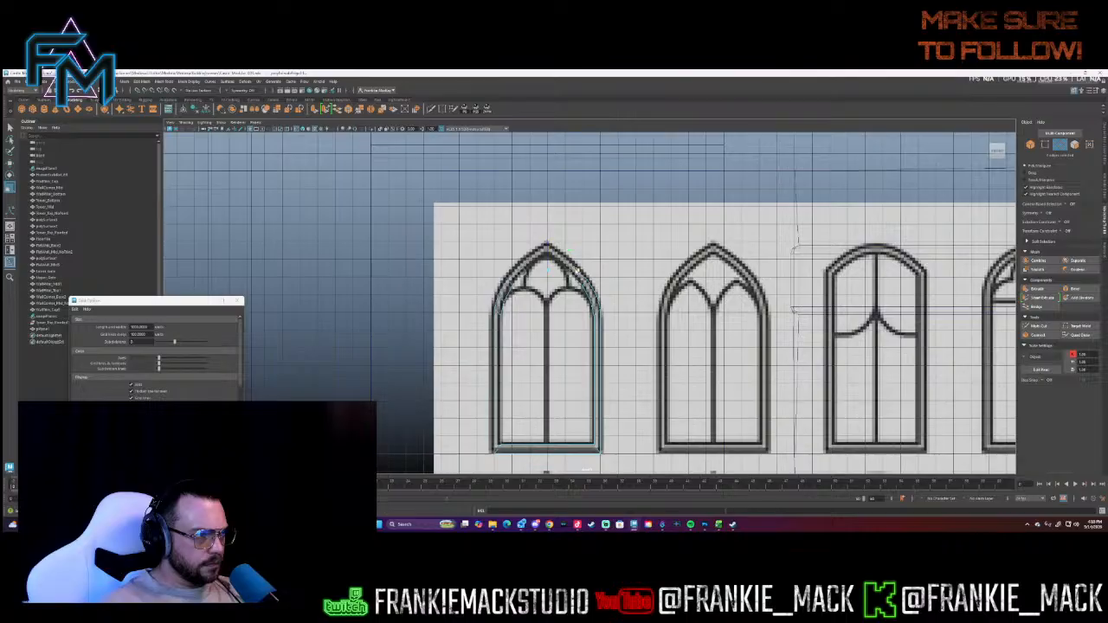
{"action": "key", "text": "w"}
{"action": "left_click_drag", "start_coordinate": [548, 264], "coordinate": [549, 250]}
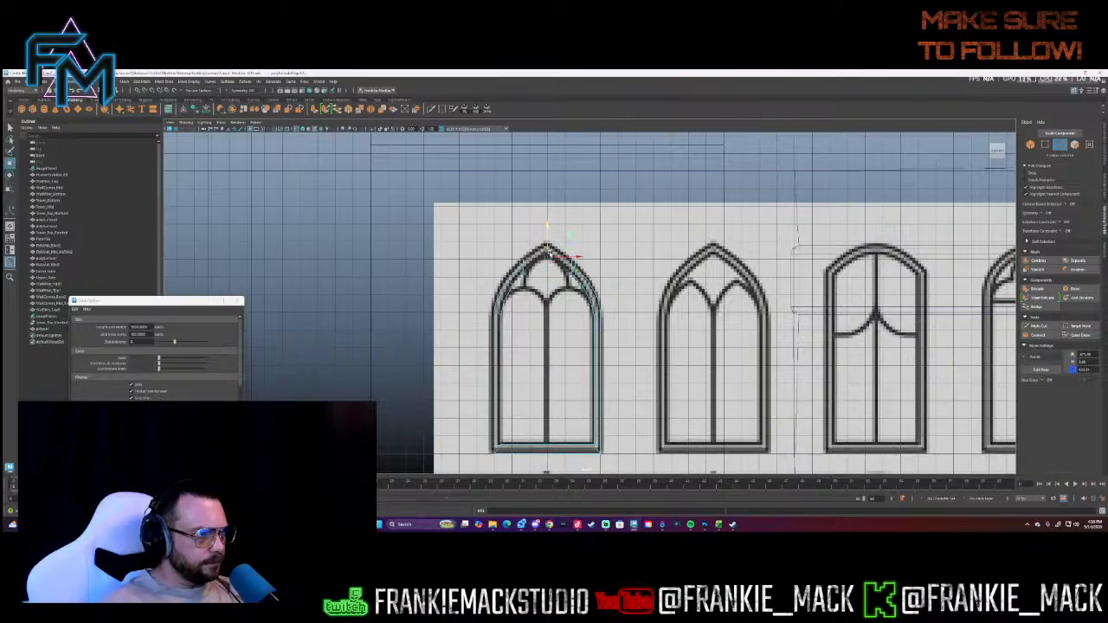
{"action": "key", "text": "r"}
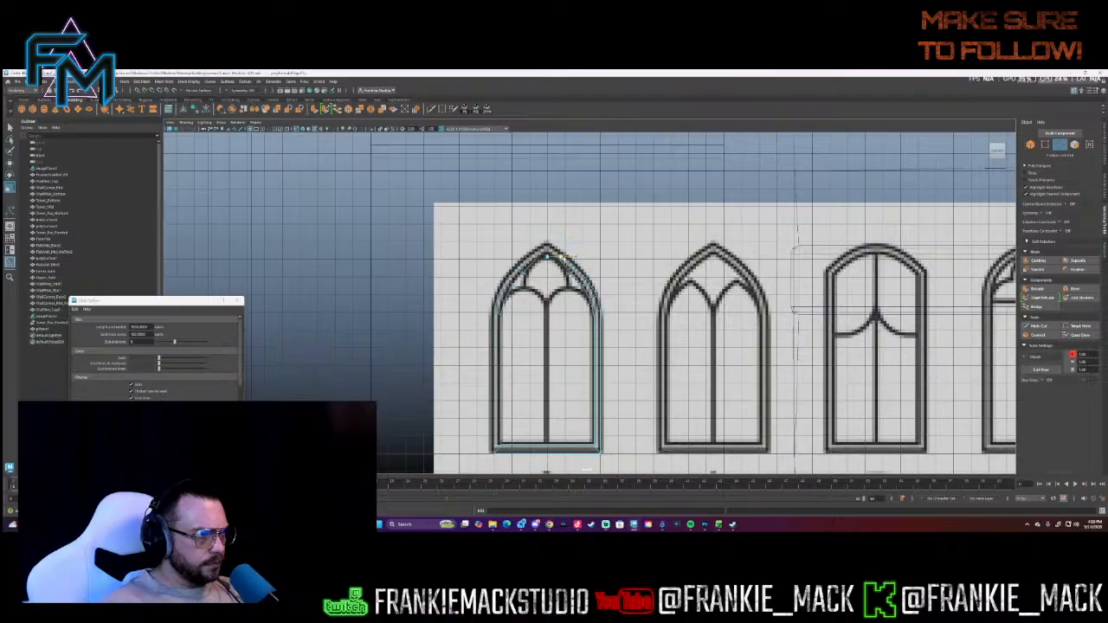
{"action": "key", "text": "w"}
{"action": "left_click_drag", "start_coordinate": [547, 242], "coordinate": [546, 231]}
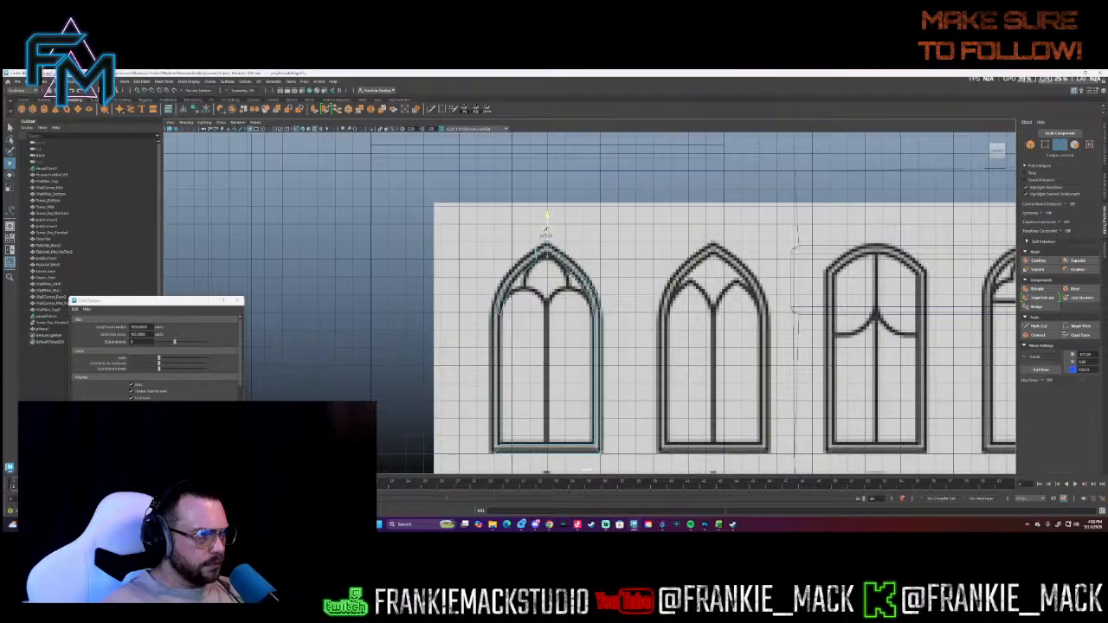
{"action": "key", "text": "r"}
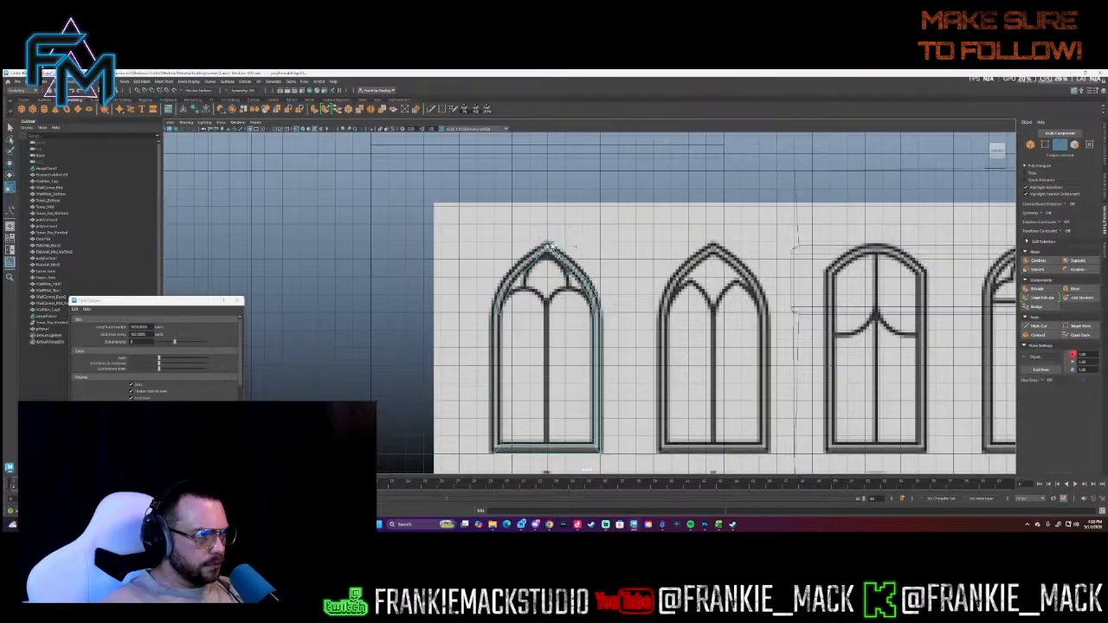
- Select the coinciding vertices at the arch's apex and merge them
{"action": "right_click_drag", "start_coordinate": [558, 235], "coordinate": [525, 232]}
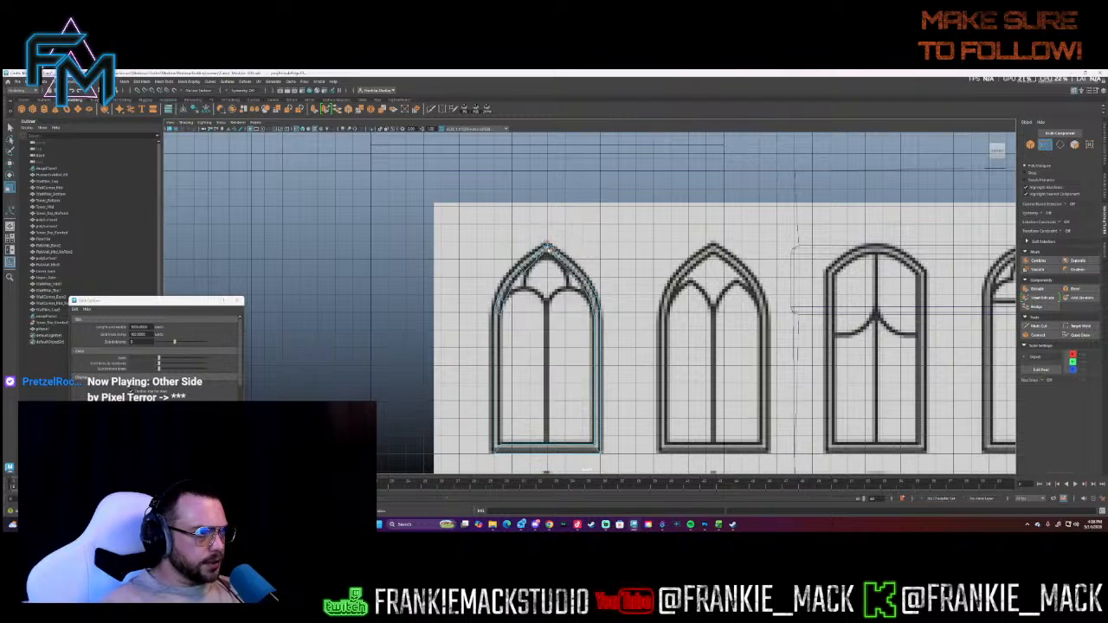
{"action": "left_click_drag", "start_coordinate": [545, 253], "coordinate": [554, 236]}
{"action": "right_click_drag", "start_coordinate": [557, 232], "coordinate": [588, 203], "text": "shift"}
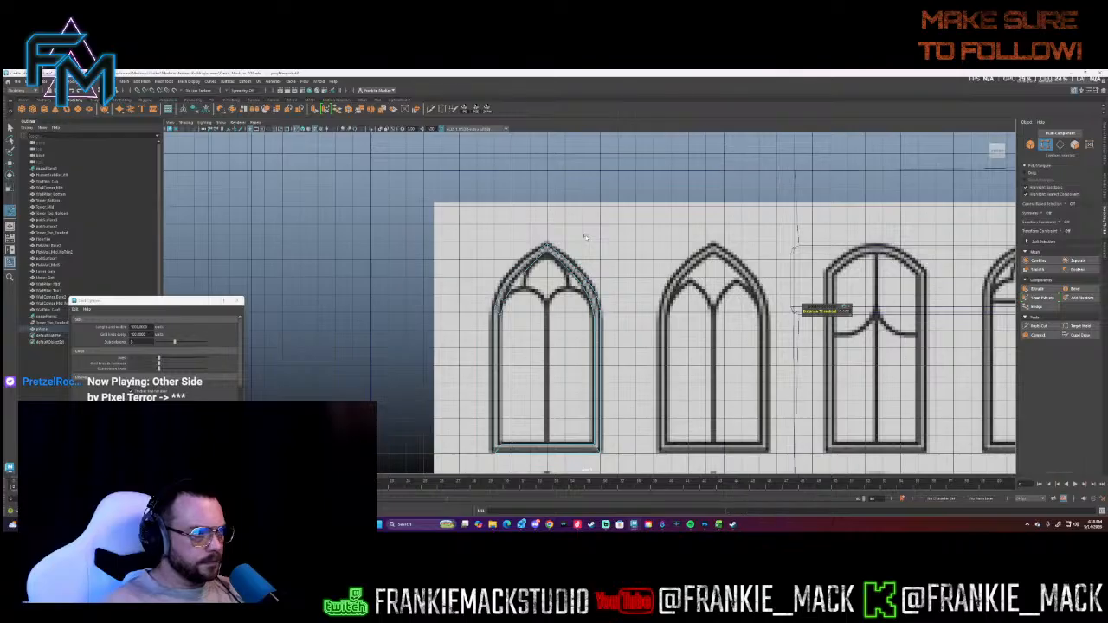
{"action": "left_click", "coordinate": [587, 231]}
- Test the merged apex by pulling its vertex downward, undo the move, and check the outer and inner apex vertices
{"action": "left_click", "coordinate": [548, 251]}
{"action": "key", "text": "w"}
{"action": "left_click_drag", "start_coordinate": [547, 250], "coordinate": [547, 344]}
{"action": "key", "text": "ctrl+z"}
{"action": "left_click", "coordinate": [553, 240]}
{"action": "left_click", "coordinate": [549, 245]}
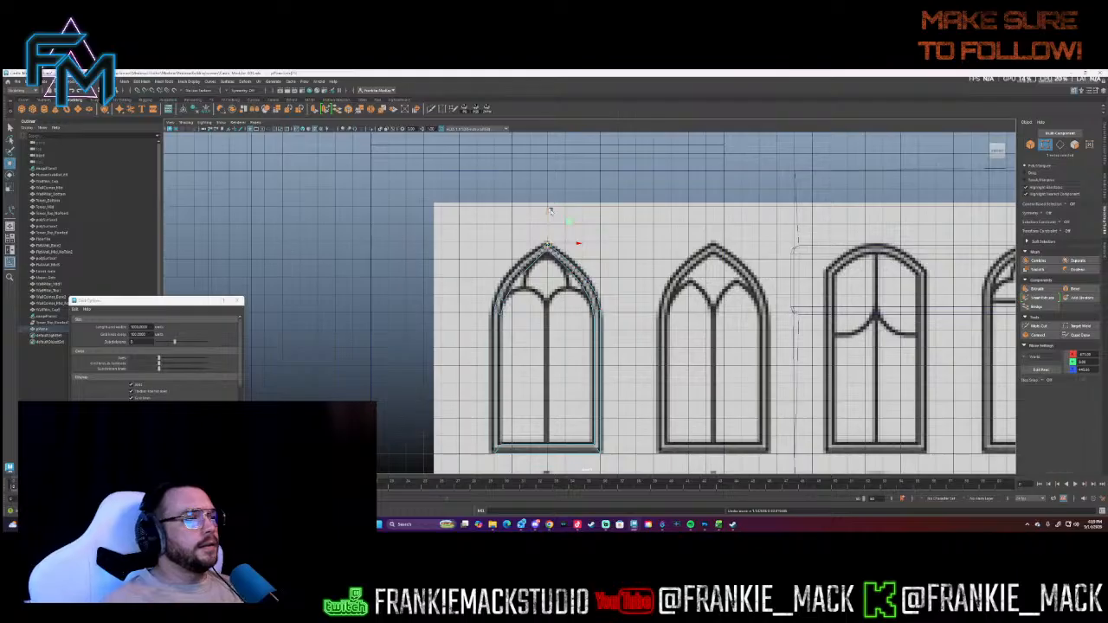
{"action": "left_click", "coordinate": [548, 257]}
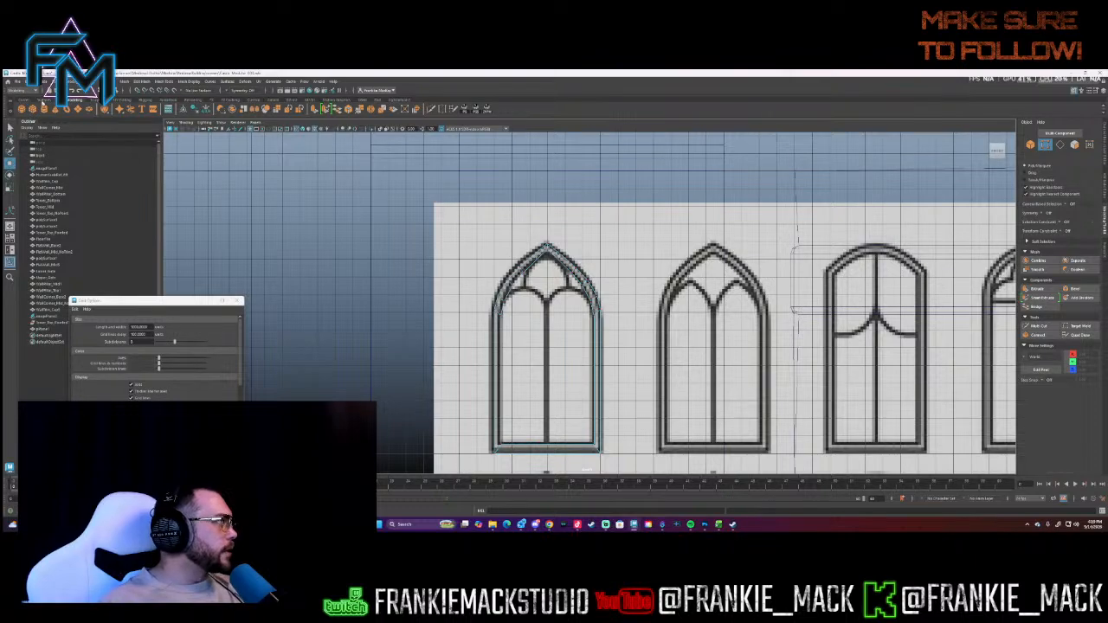
- Lower the inner apex vertex of the arch slightly to follow the reference window's inner outline
{"action": "right_click_drag", "start_coordinate": [502, 237], "coordinate": [472, 233]}
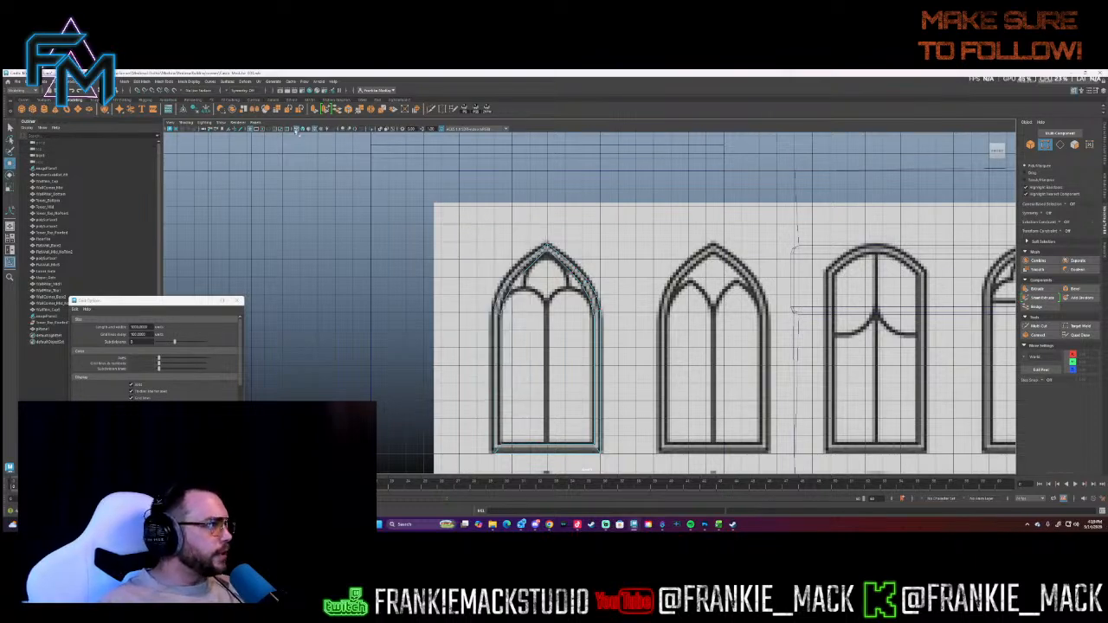
{"action": "scroll", "coordinate": [564, 246], "scroll_direction": "up", "scroll_amount": 4}
{"action": "scroll", "coordinate": [563, 245], "scroll_direction": "up", "scroll_amount": 4}
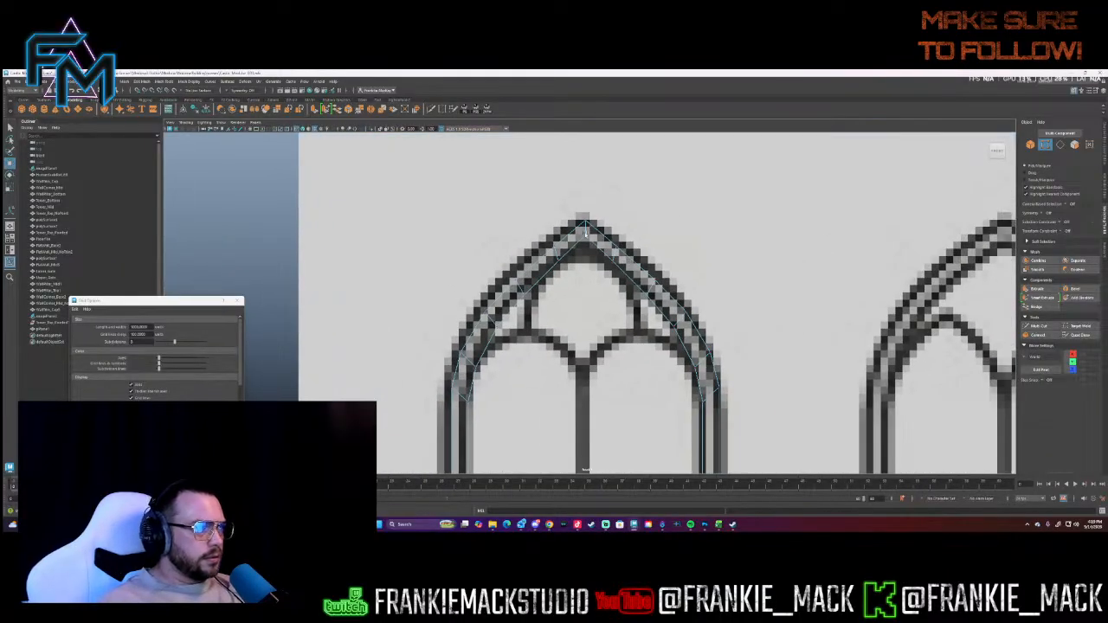
{"action": "left_click", "coordinate": [585, 227]}
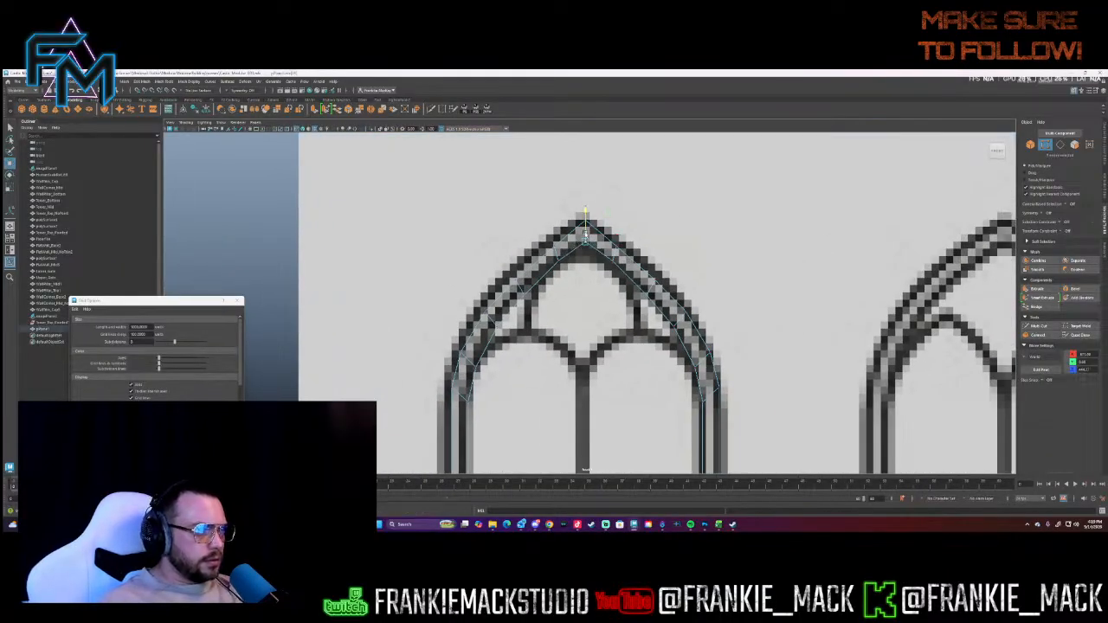
{"action": "left_click_drag", "start_coordinate": [585, 233], "coordinate": [585, 236]}
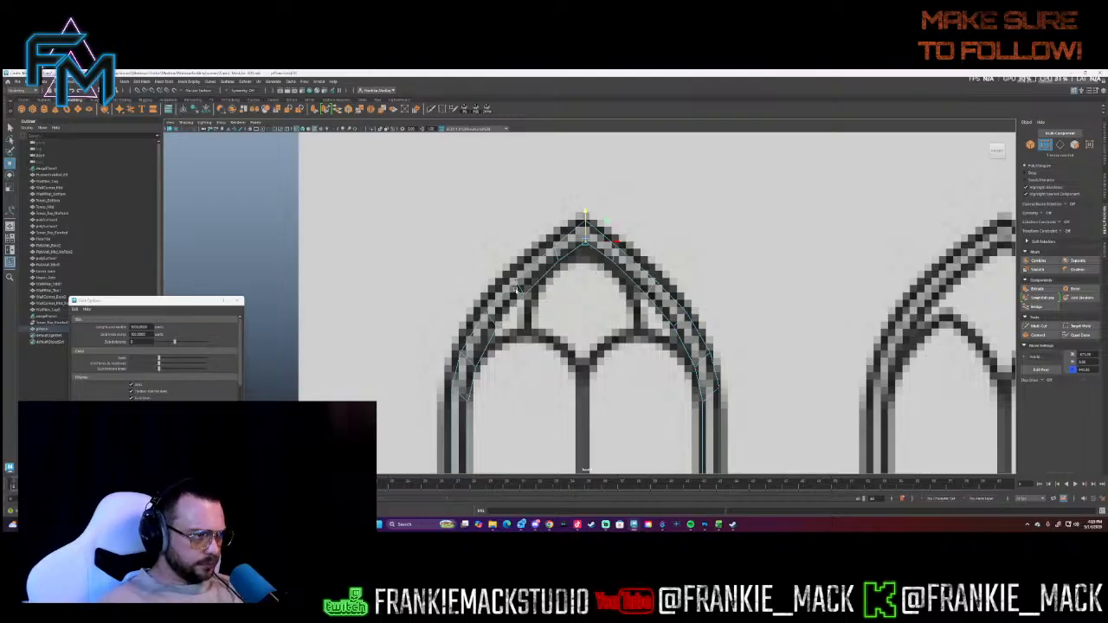
- Scale the mirrored vertex pairs on the arch's lower and middle curve horizontally to match the reference window's outline
{"action": "left_click_drag", "start_coordinate": [648, 323], "coordinate": [617, 294]}
{"action": "key", "text": "r"}
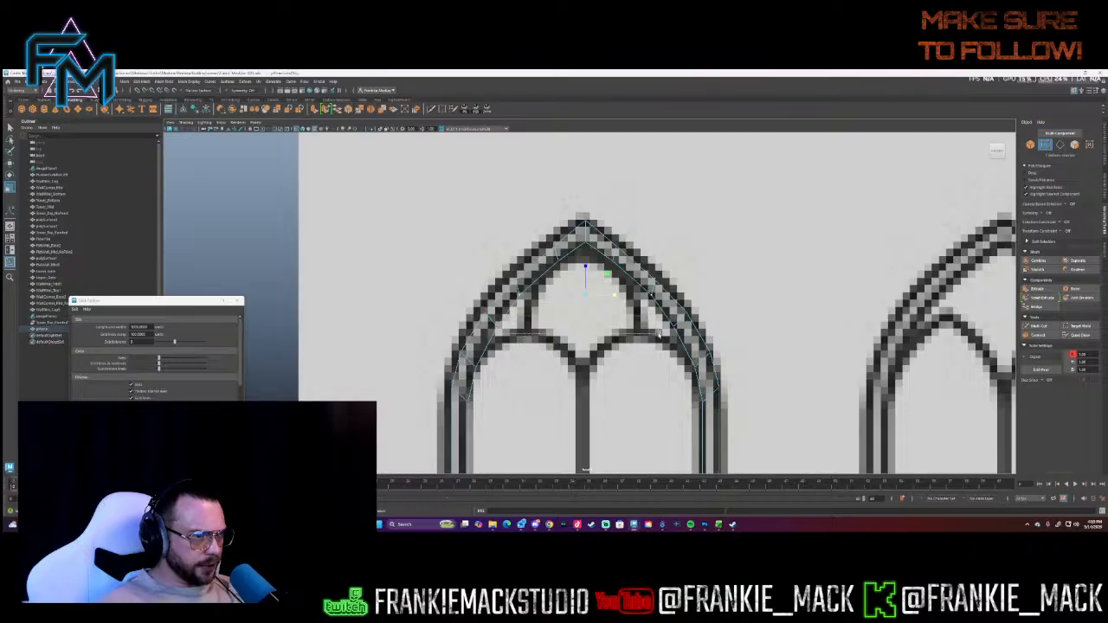
{"action": "left_click_drag", "start_coordinate": [679, 335], "coordinate": [680, 336]}
{"action": "left_click_drag", "start_coordinate": [614, 327], "coordinate": [620, 328]}
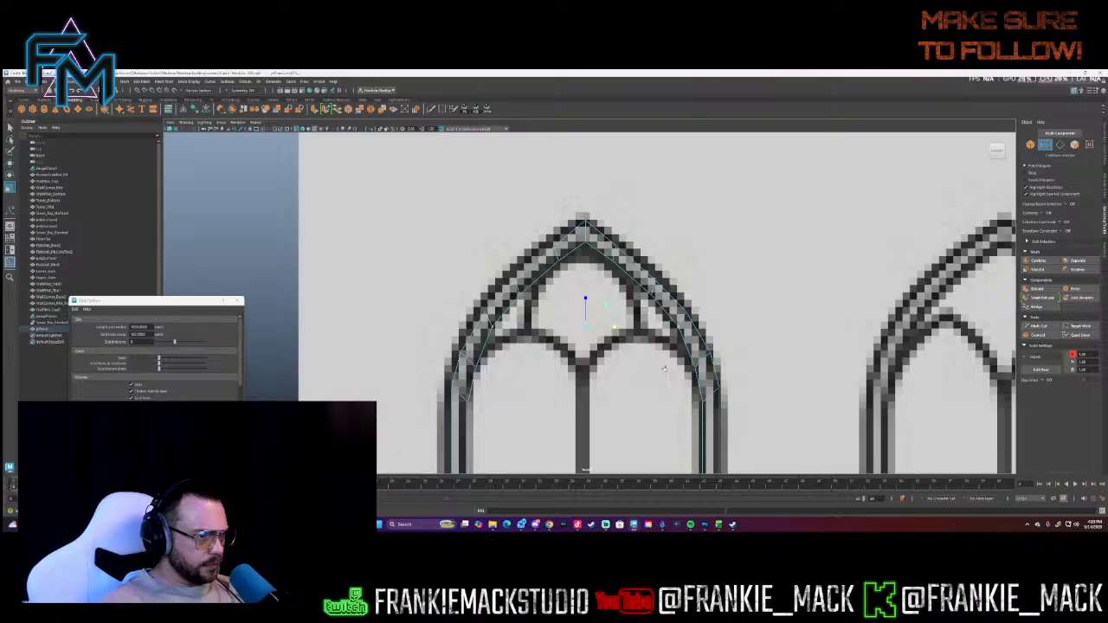
{"action": "left_click_drag", "start_coordinate": [704, 362], "coordinate": [472, 373]}
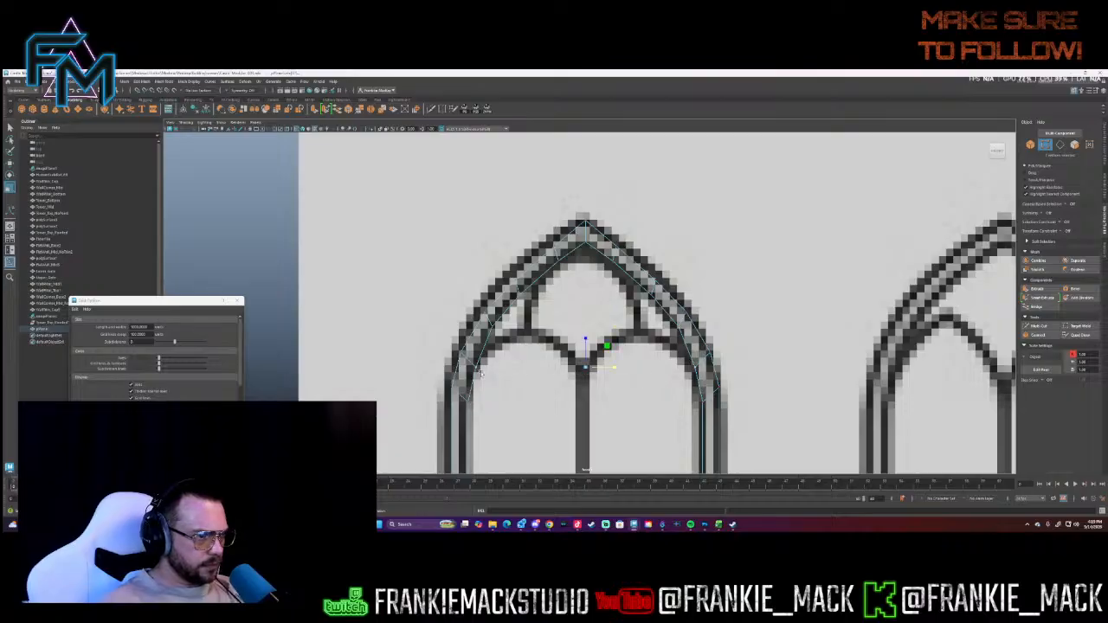
{"action": "left_click_drag", "start_coordinate": [615, 369], "coordinate": [615, 370]}
{"action": "left_click_drag", "start_coordinate": [710, 348], "coordinate": [463, 355]}
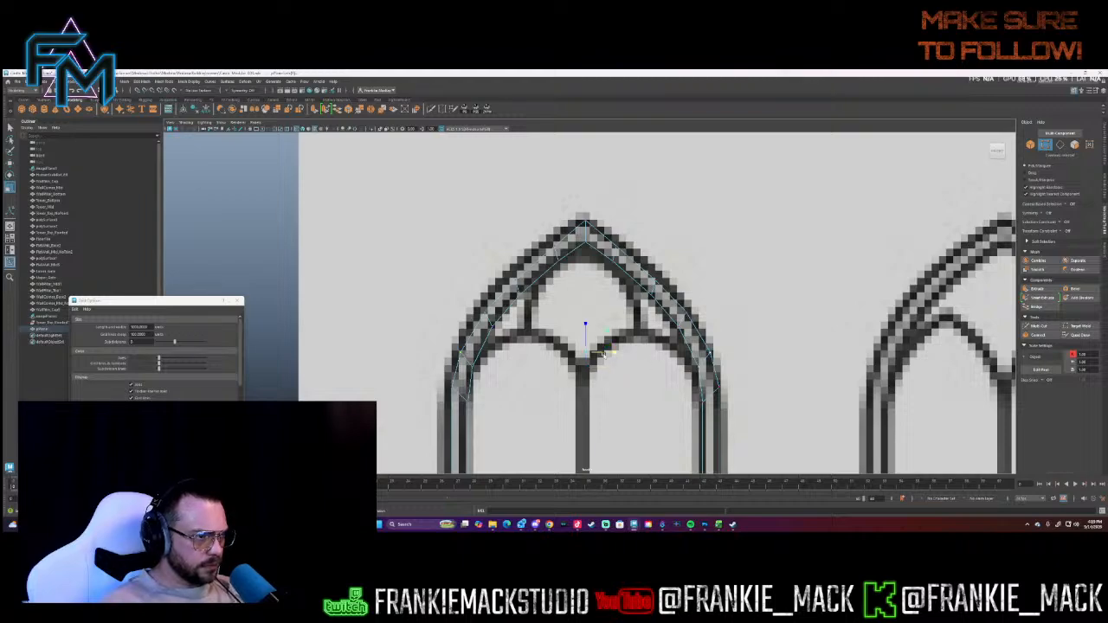
{"action": "left_click_drag", "start_coordinate": [614, 352], "coordinate": [614, 352]}
- Adjust the mirrored upper arch pairs up to the apex by horizontal scaling so they follow the reference outline
{"action": "left_click_drag", "start_coordinate": [481, 308], "coordinate": [690, 319]}
{"action": "left_click_drag", "start_coordinate": [614, 312], "coordinate": [618, 313]}
{"action": "left_click", "coordinate": [515, 279]}
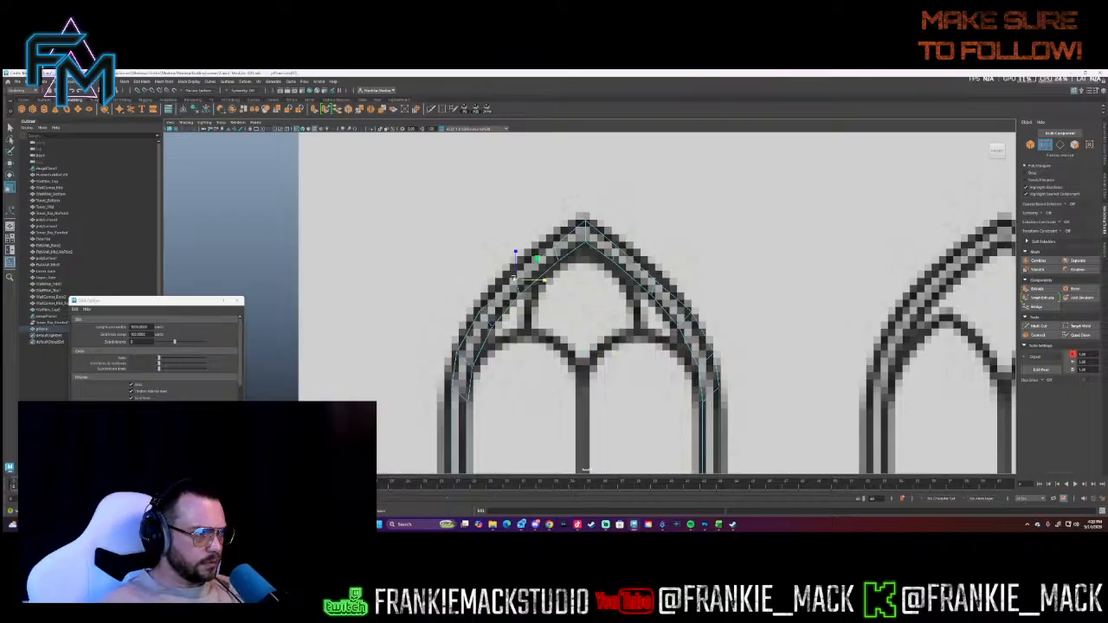
{"action": "left_click", "coordinate": [654, 282], "text": "shift"}
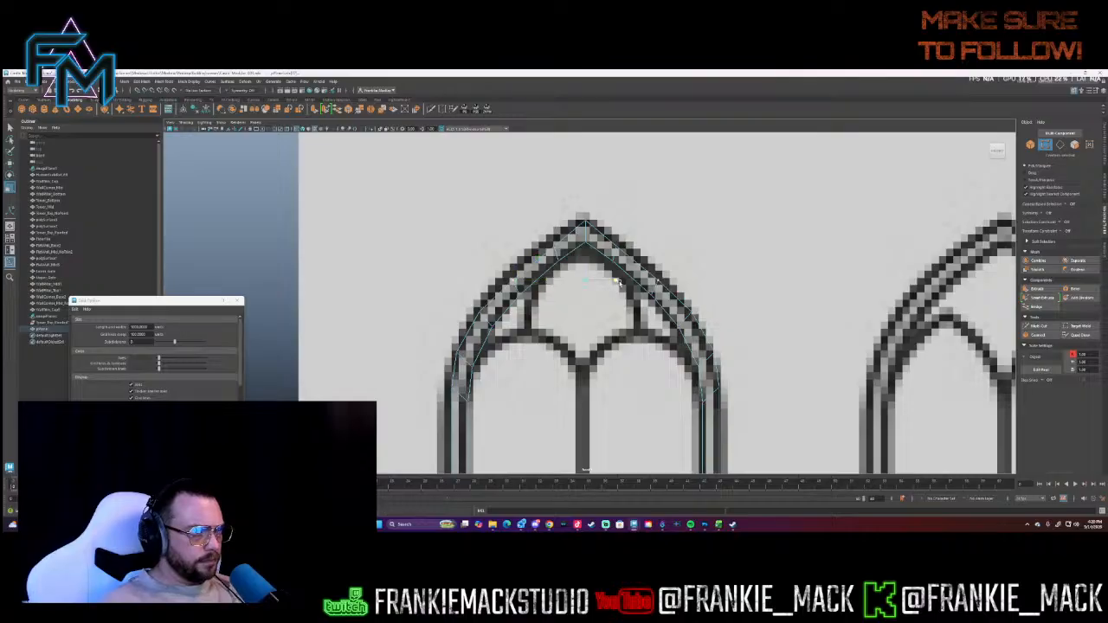
{"action": "left_click", "coordinate": [553, 248]}
{"action": "left_click", "coordinate": [614, 246], "text": "shift"}
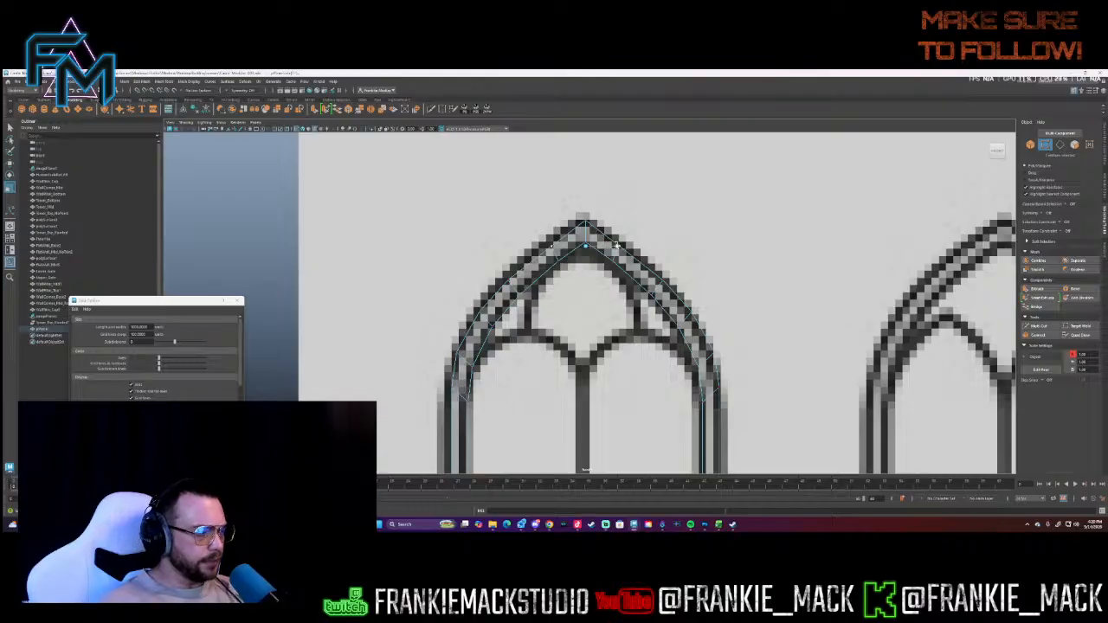
- Create a new polygon plane and move it onto the first window of the reference sheet
{"action": "middle_click_drag", "start_coordinate": [623, 368], "coordinate": [573, 372], "text": "alt"}
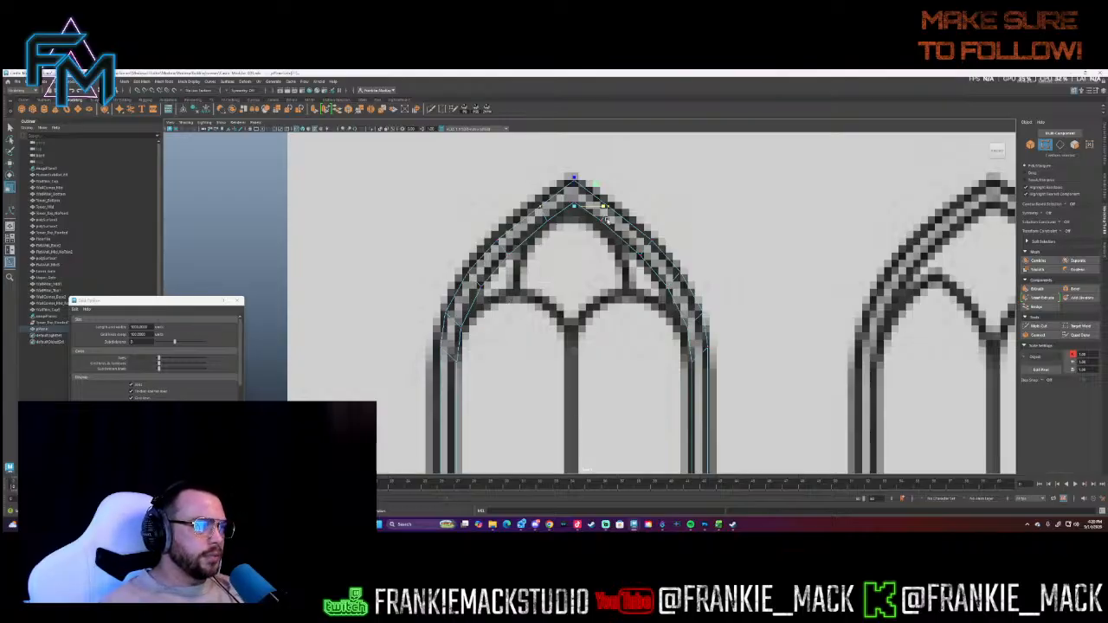
{"action": "right_click_drag", "start_coordinate": [570, 379], "coordinate": [373, 349], "text": "alt"}
{"action": "right_click_drag", "start_coordinate": [476, 339], "coordinate": [376, 307], "text": "alt"}
{"action": "right_click_drag", "start_coordinate": [550, 319], "coordinate": [406, 294], "text": "alt"}
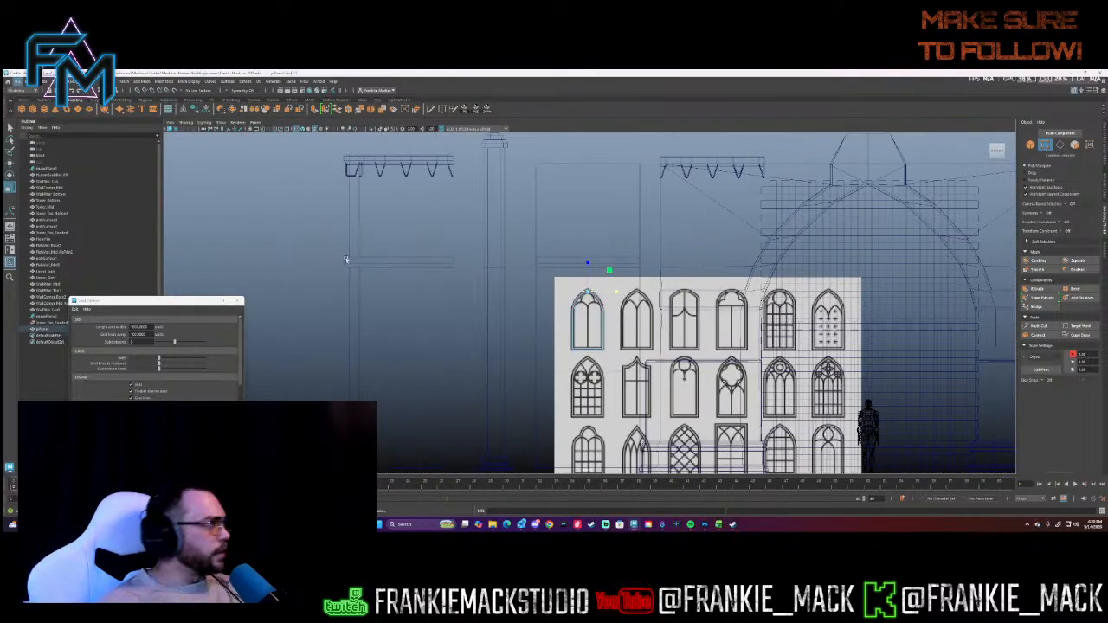
{"action": "left_click", "coordinate": [78, 110]}
{"action": "middle_click_drag", "start_coordinate": [552, 318], "coordinate": [327, 145], "text": "alt"}
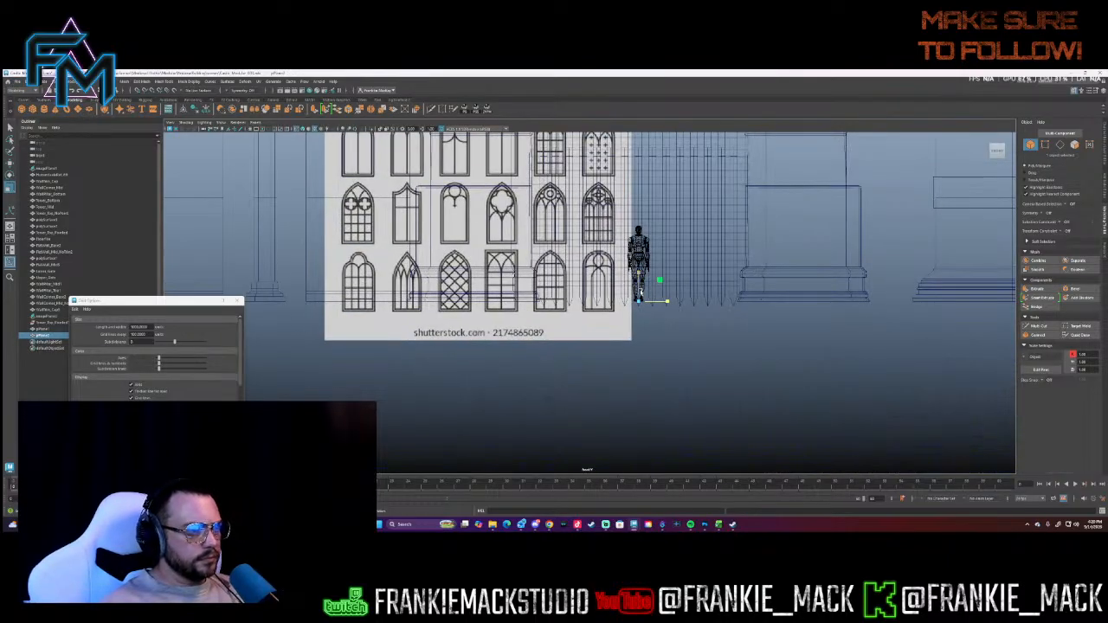
{"action": "key", "text": "w"}
{"action": "left_click_drag", "start_coordinate": [654, 300], "coordinate": [374, 292]}
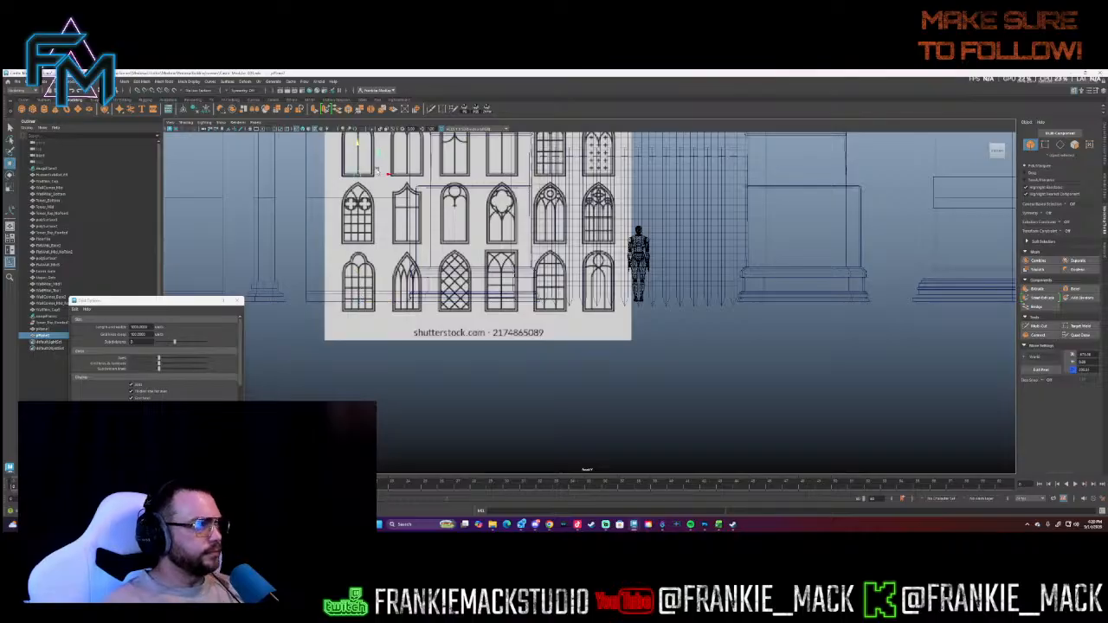
{"action": "middle_click_drag", "start_coordinate": [375, 173], "coordinate": [423, 304], "text": "alt"}
{"action": "left_click_drag", "start_coordinate": [396, 274], "coordinate": [395, 256]}
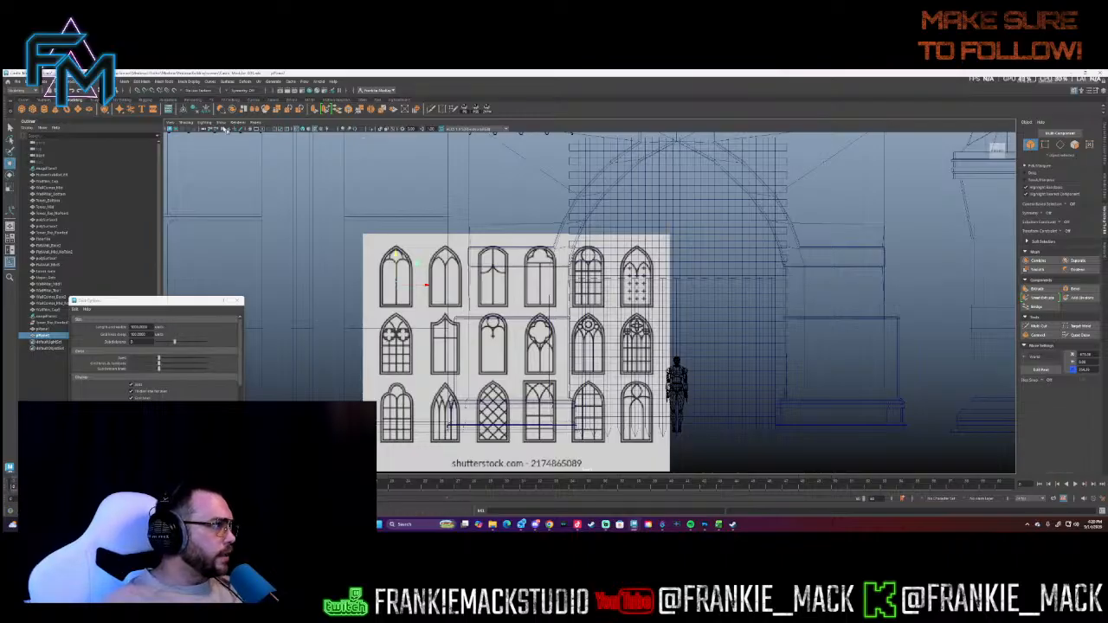
- Show the viewport grid, then centre the new plane on the window's central mullion and scale it to the bar's width
{"action": "left_click", "coordinate": [252, 129]}
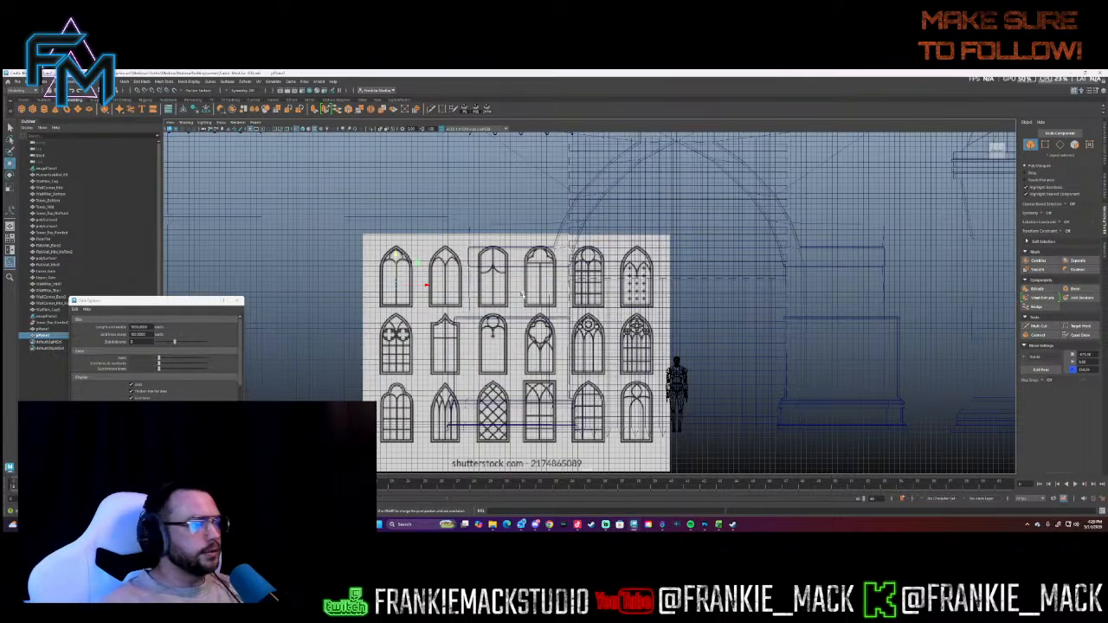
{"action": "scroll", "coordinate": [380, 264], "scroll_direction": "up", "scroll_amount": 1}
{"action": "scroll", "coordinate": [445, 313], "scroll_direction": "up", "scroll_amount": 4}
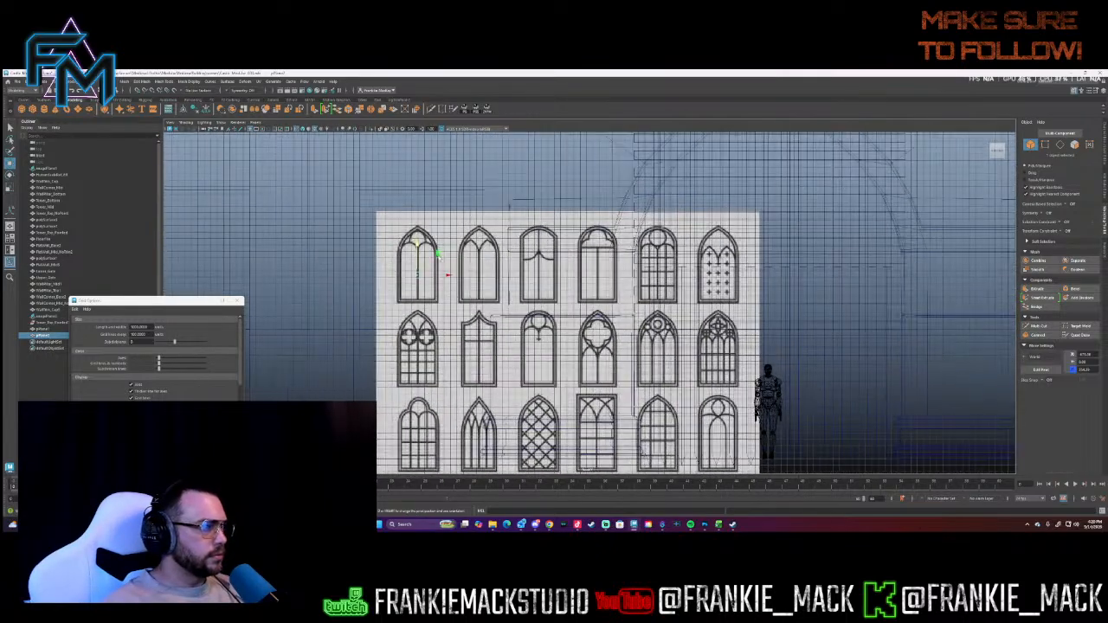
{"action": "key", "text": "f"}
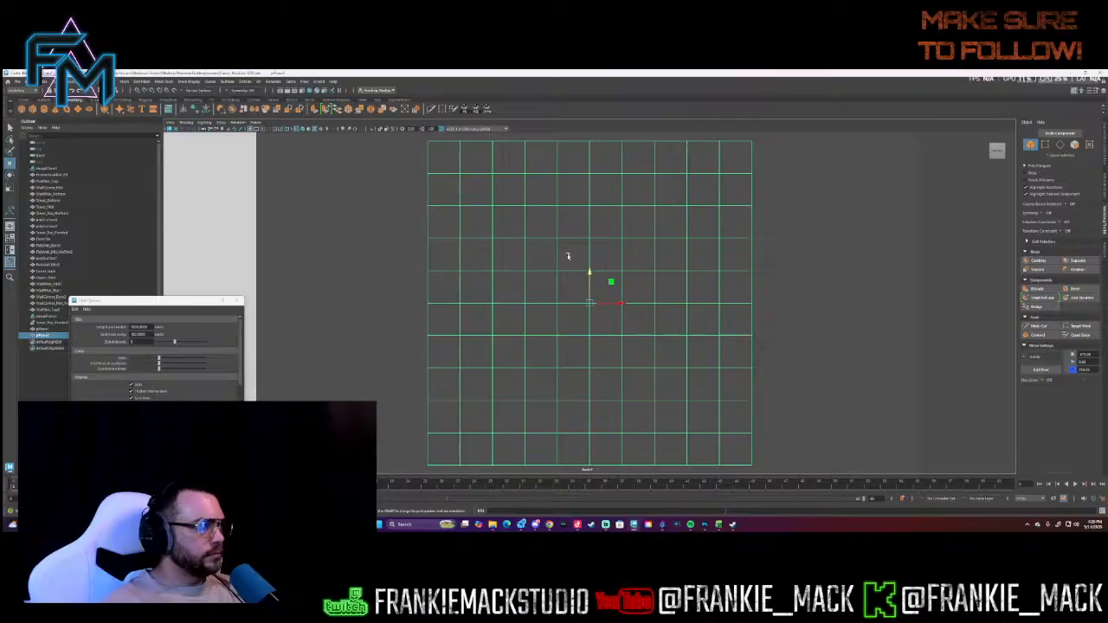
{"action": "scroll", "coordinate": [347, 280], "scroll_direction": "down", "scroll_amount": 5}
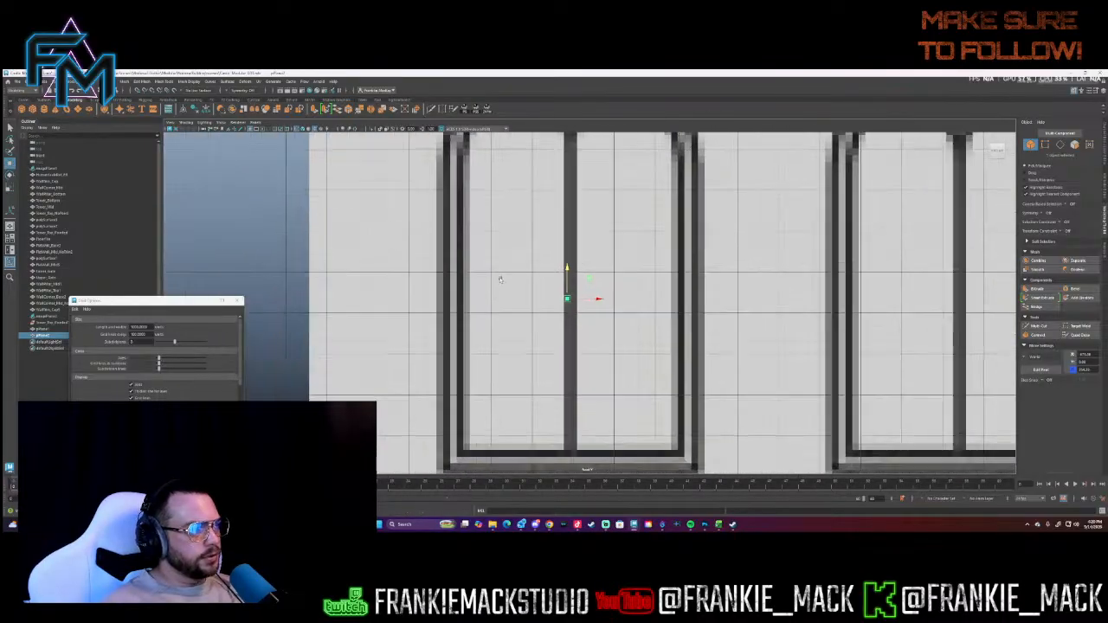
{"action": "left_click_drag", "start_coordinate": [535, 316], "coordinate": [566, 315]}
{"action": "key", "text": "w"}
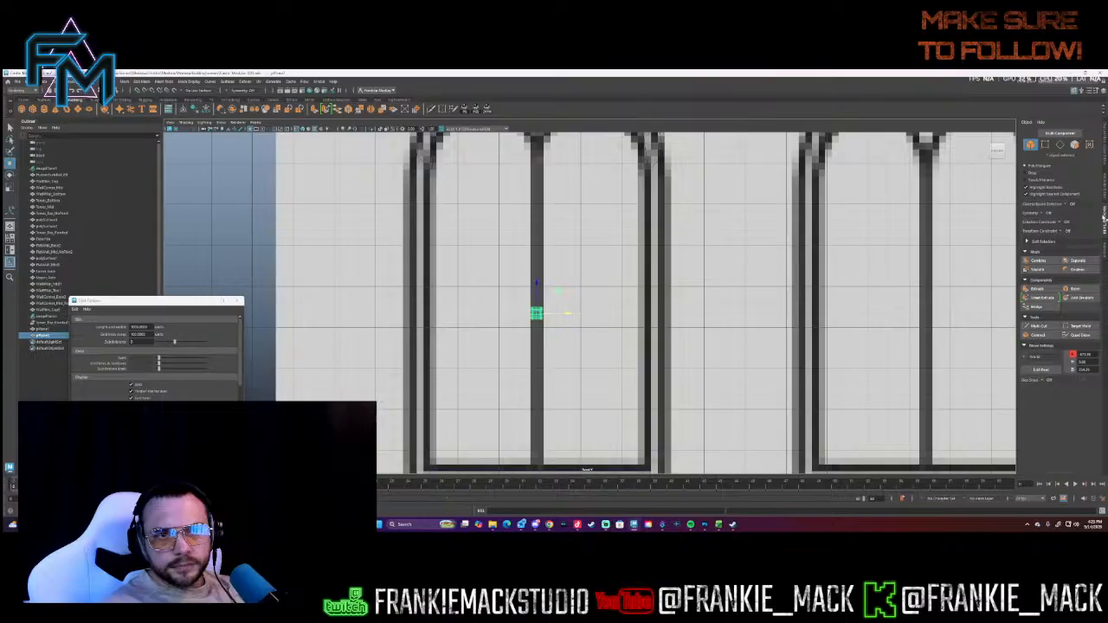
- Set the mullion plane's width and height subdivisions to 1
{"action": "left_click", "coordinate": [1105, 153]}
{"action": "left_click", "coordinate": [1038, 209]}
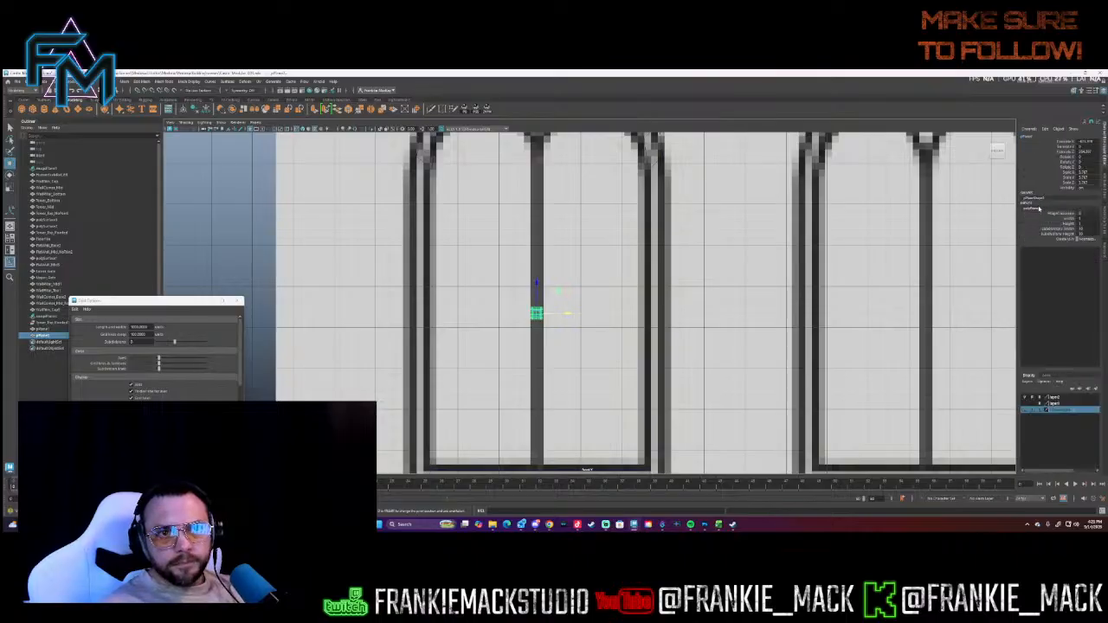
{"action": "left_click", "coordinate": [1054, 228]}
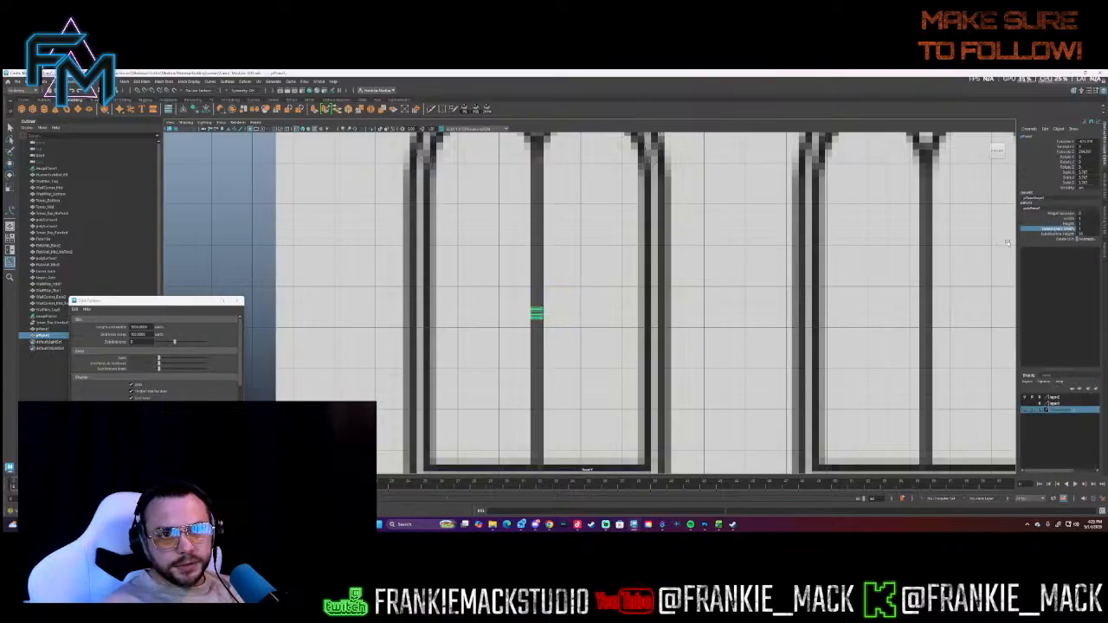
{"action": "left_click", "coordinate": [1065, 234]}
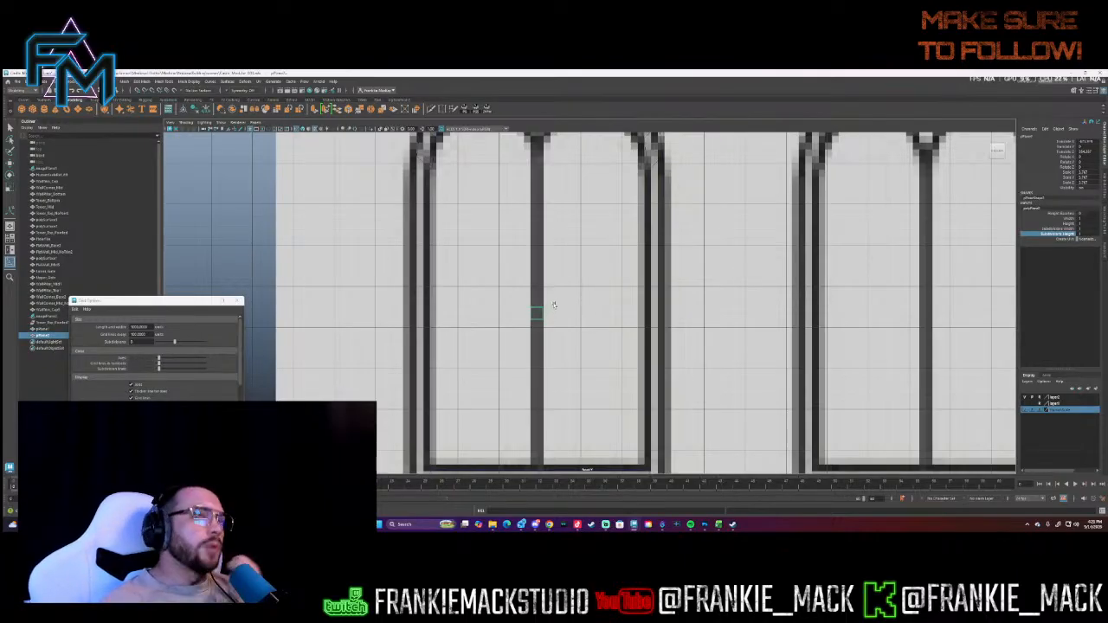
- Move the mullion plane's lower edge down to the window's bottom frame bar
{"action": "middle_click_drag", "start_coordinate": [553, 358], "coordinate": [546, 307], "text": "alt"}
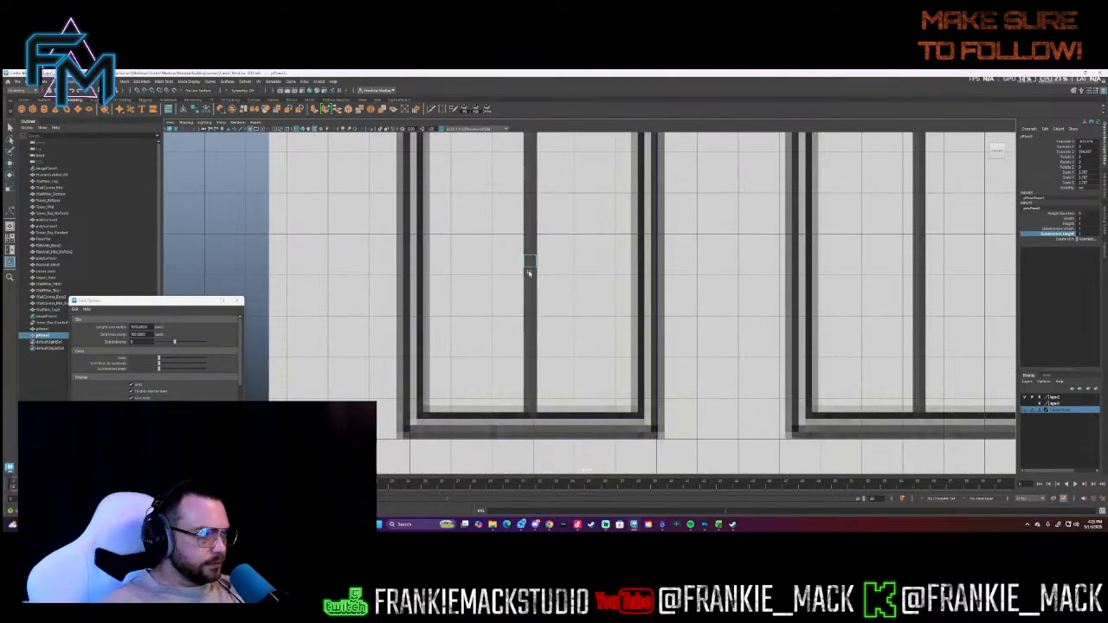
{"action": "right_click_drag", "start_coordinate": [530, 270], "coordinate": [528, 268]}
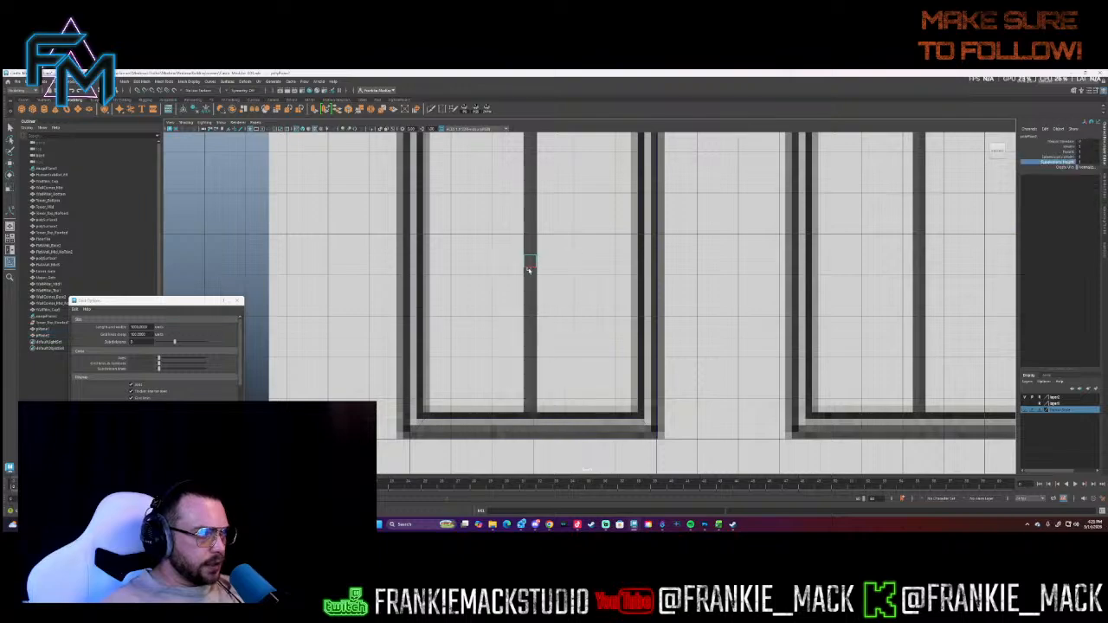
{"action": "key", "text": "v"}
{"action": "left_click_drag", "start_coordinate": [531, 250], "coordinate": [599, 350]}
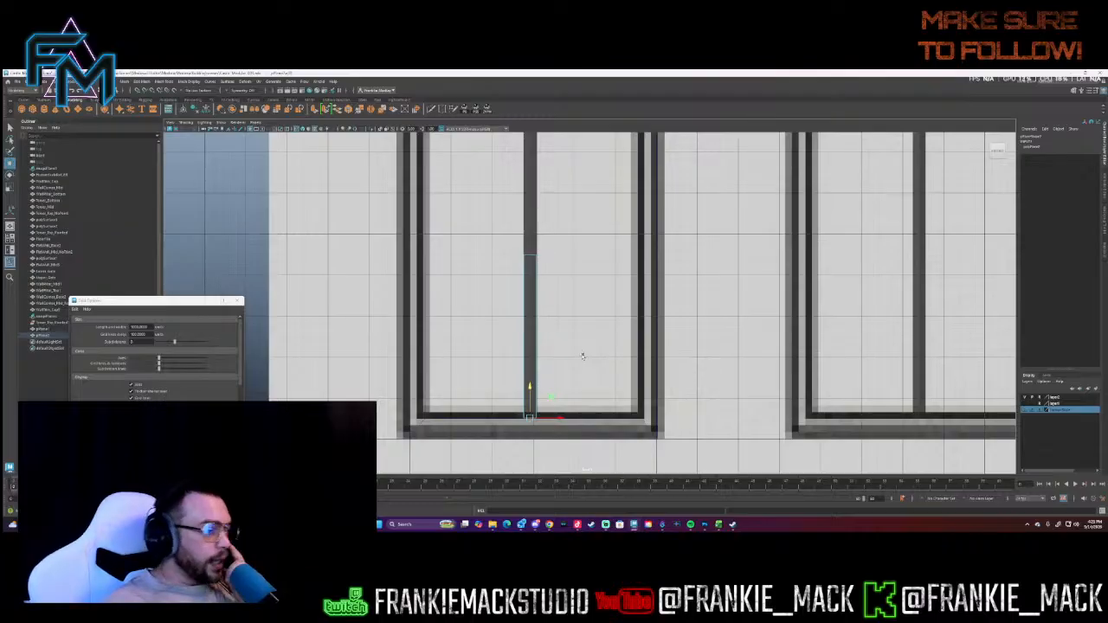
{"action": "left_click_drag", "start_coordinate": [530, 400], "coordinate": [530, 406]}
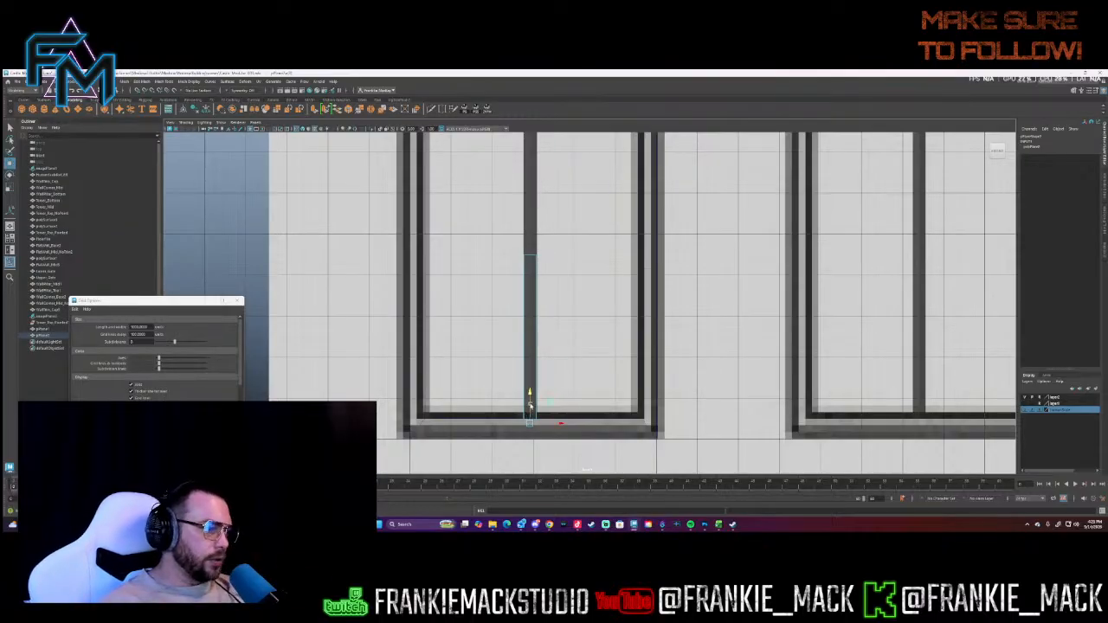
- Raise the mullion plane's upper edge to where the reference mullion forks into the two small arches
{"action": "middle_click_drag", "start_coordinate": [582, 346], "coordinate": [593, 487], "text": "alt"}
{"action": "left_click", "coordinate": [539, 398]}
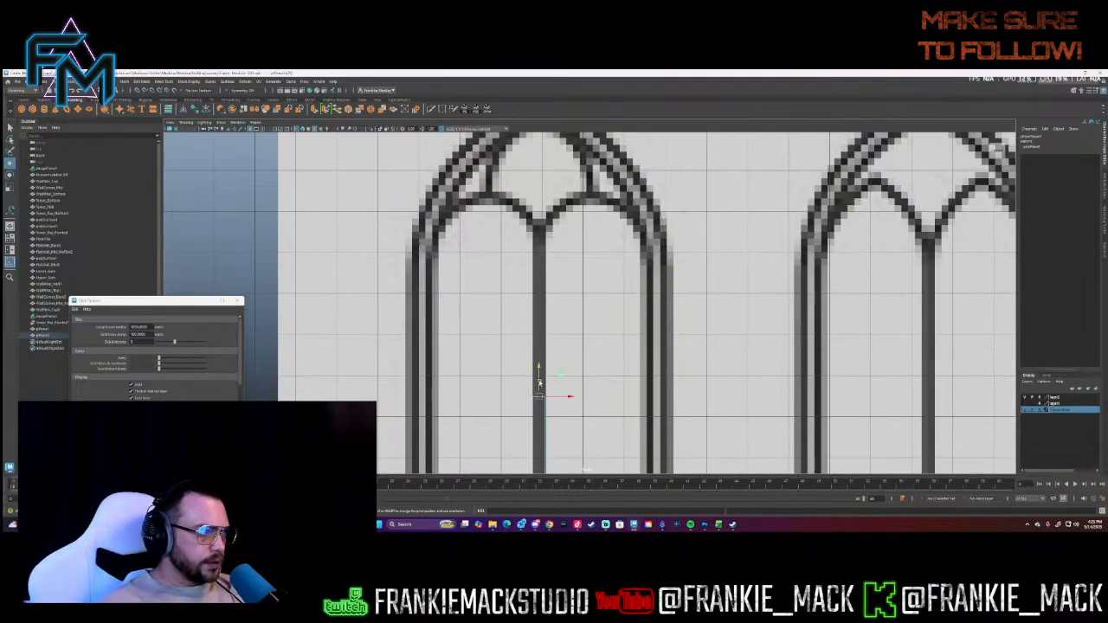
{"action": "left_click_drag", "start_coordinate": [538, 383], "coordinate": [555, 216]}
- Cut a central edge loop along the mullion strip and raise its top middle vertex into a point
{"action": "left_click", "coordinate": [432, 111]}
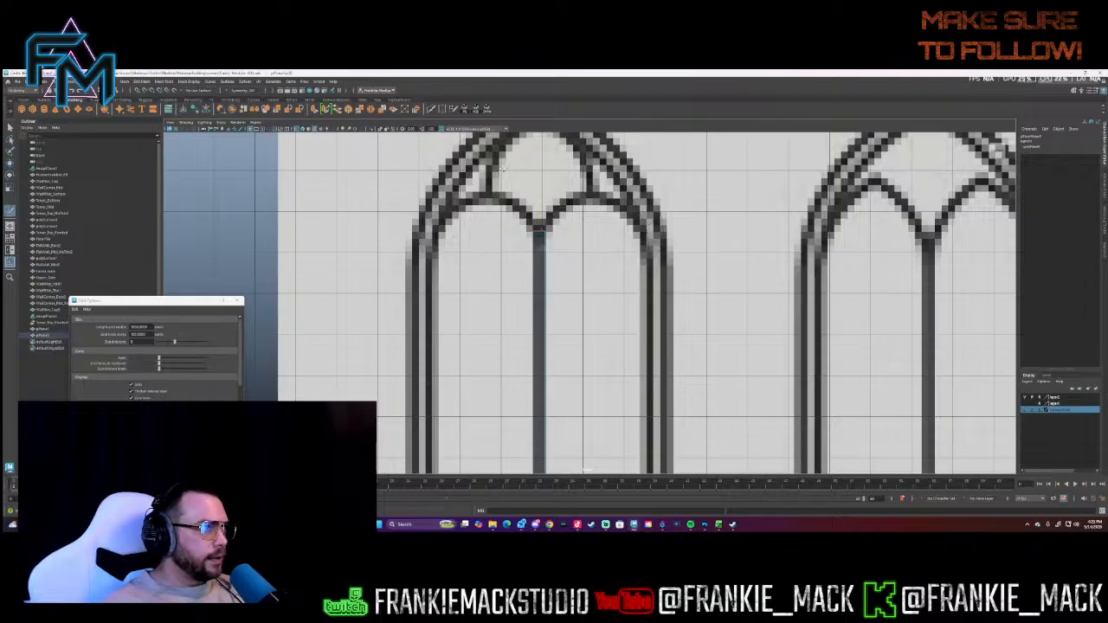
{"action": "left_click", "coordinate": [538, 232], "text": "ctrl"}
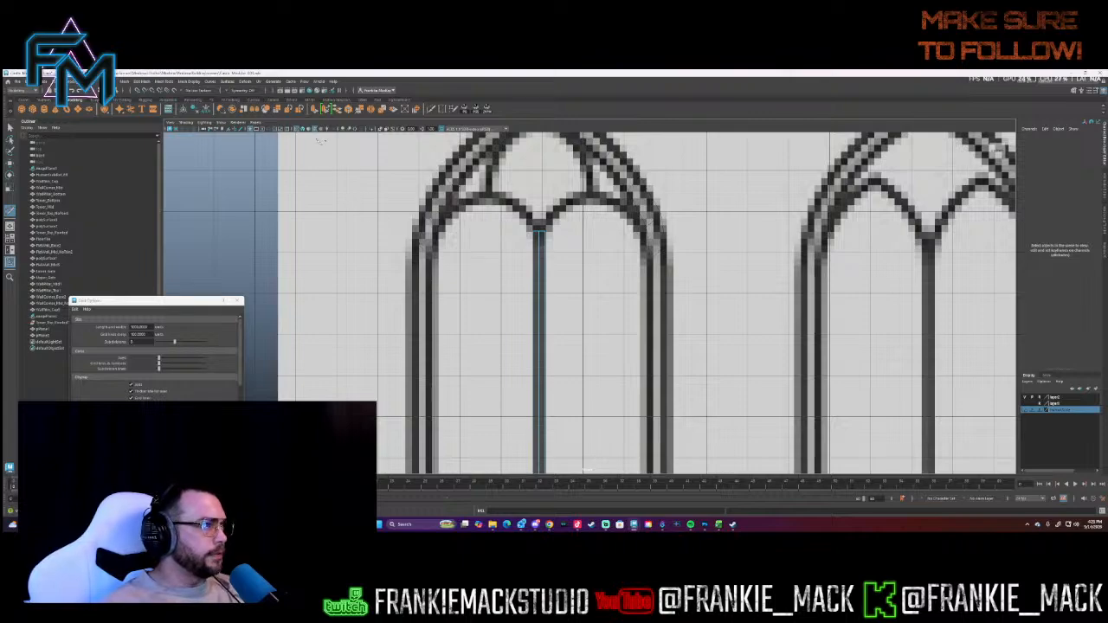
{"action": "left_click", "coordinate": [11, 127]}
{"action": "right_click_drag", "start_coordinate": [449, 278], "coordinate": [423, 281]}
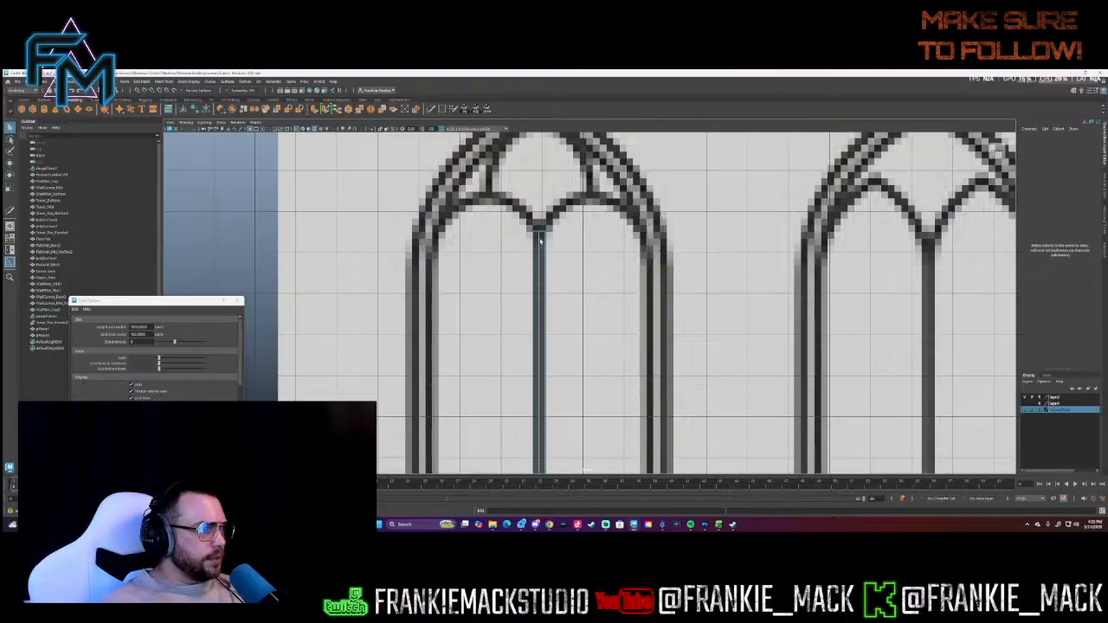
{"action": "left_click", "coordinate": [537, 233]}
{"action": "key", "text": "w"}
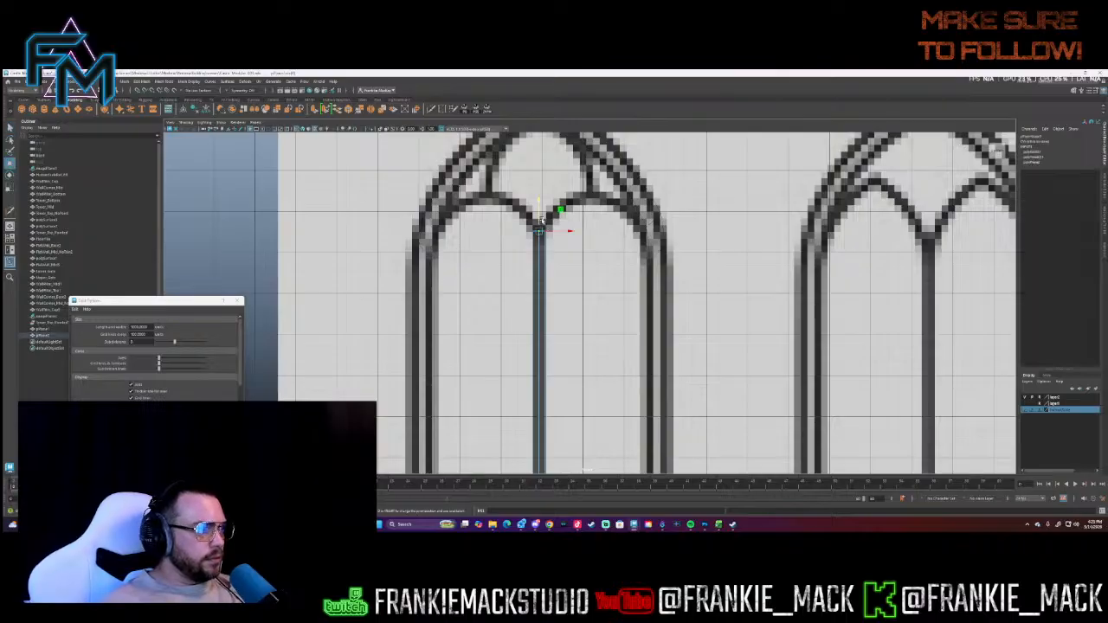
{"action": "left_click_drag", "start_coordinate": [541, 211], "coordinate": [541, 204]}
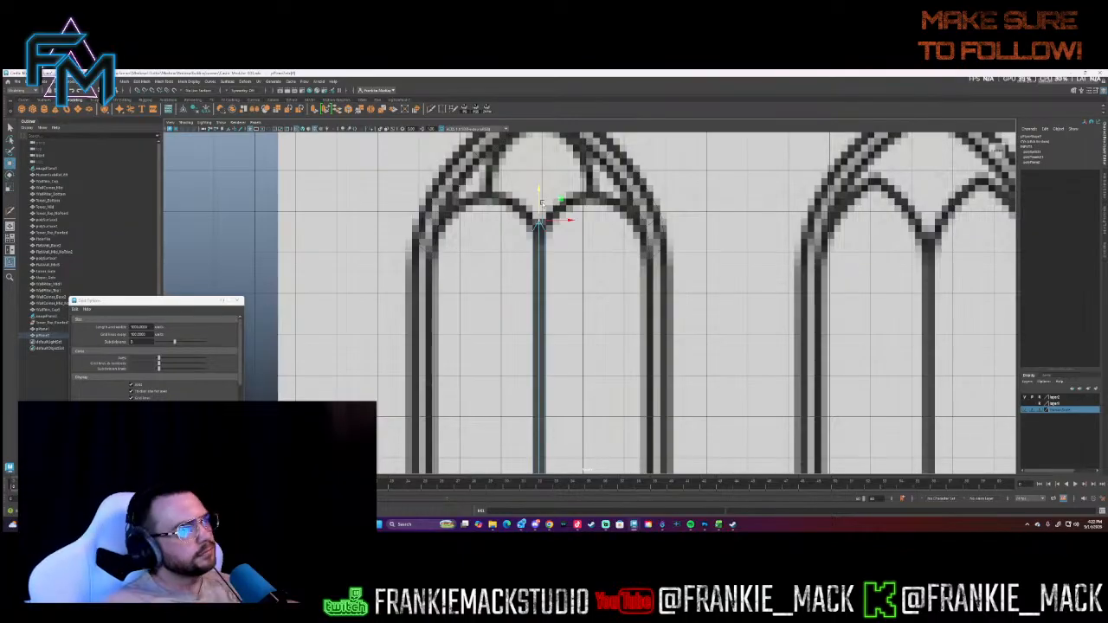
- Try to extrude the mullion's slanted top edges and scale the new edges outward toward the reference fork
{"action": "right_click", "coordinate": [543, 228]}
{"action": "right_click_drag", "start_coordinate": [543, 217], "coordinate": [545, 211]}
{"action": "left_click", "coordinate": [539, 227]}
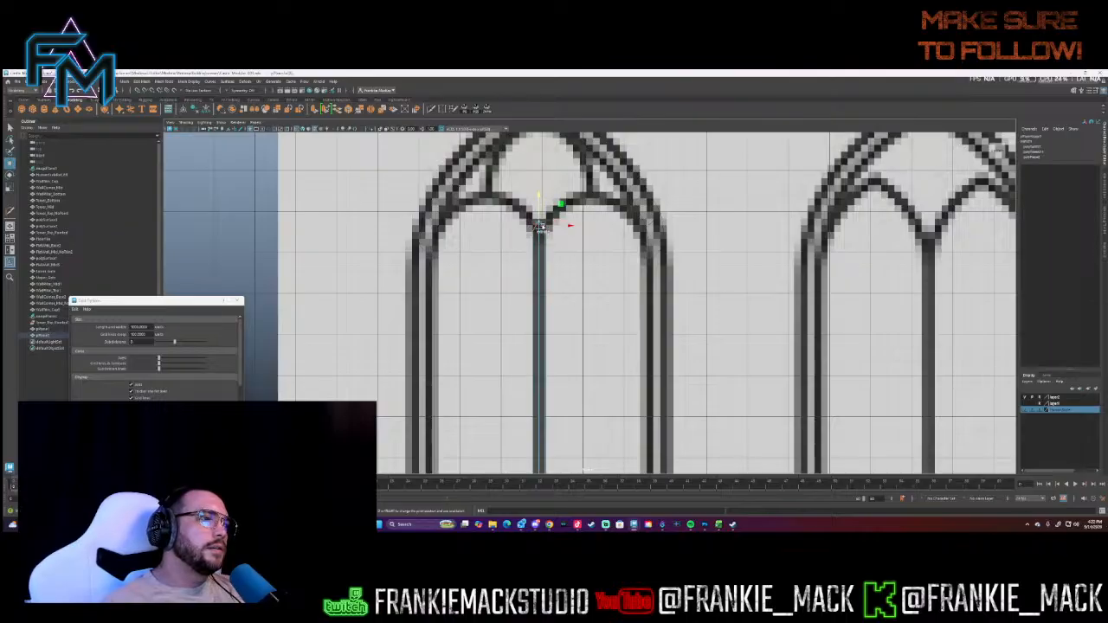
{"action": "key", "text": "ctrl+e"}
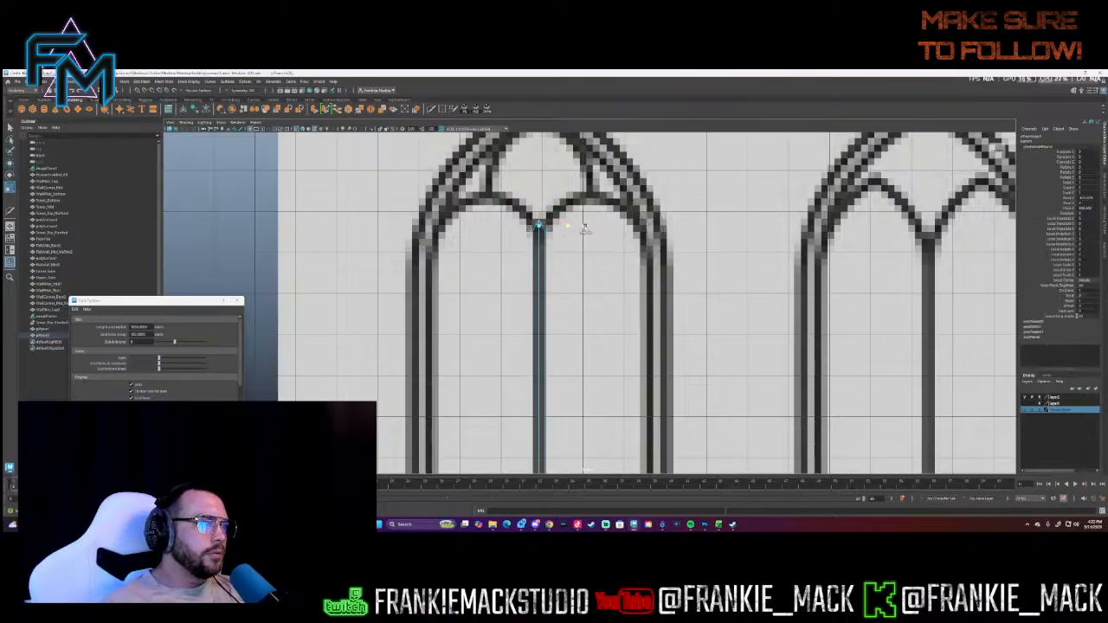
{"action": "key", "text": "ctrl+z"}
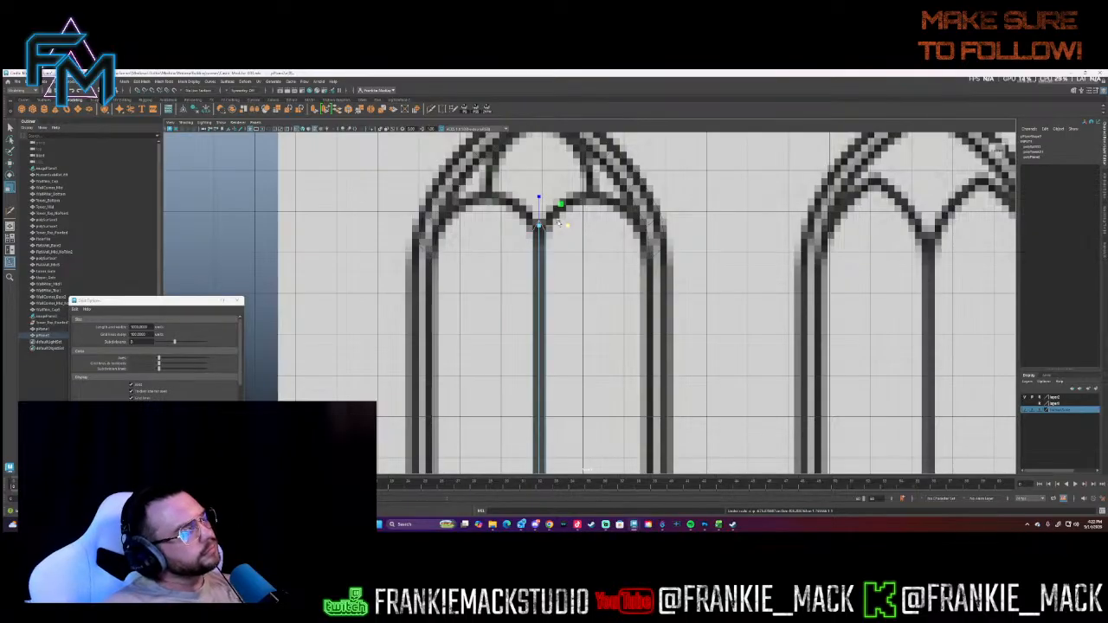
{"action": "key", "text": "ctrl+e"}
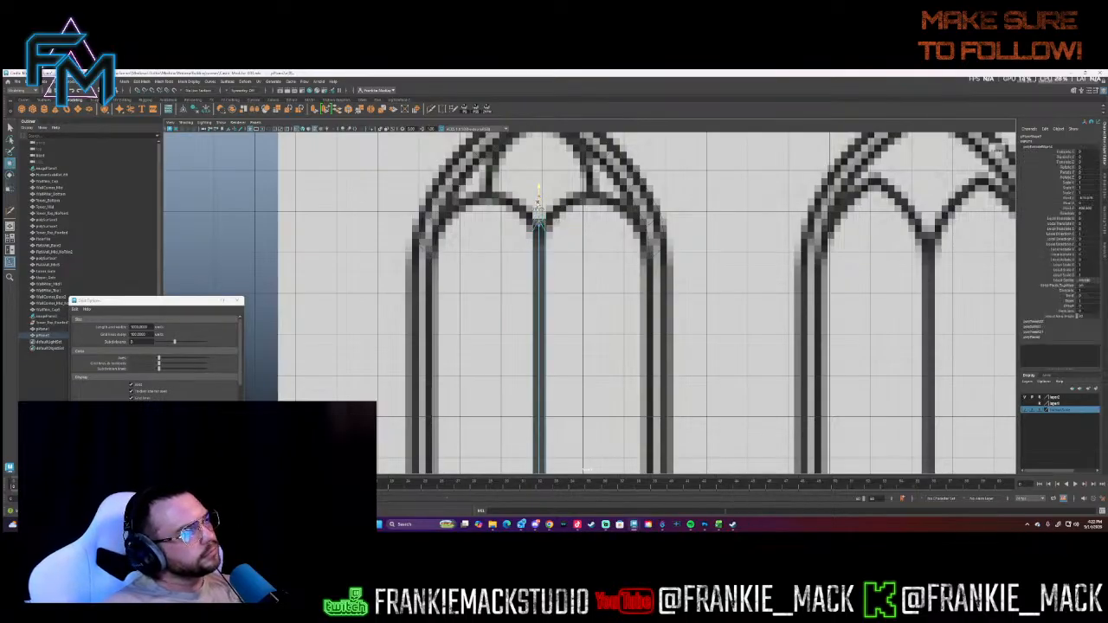
{"action": "key", "text": "r"}
{"action": "left_click_drag", "start_coordinate": [568, 217], "coordinate": [571, 219]}
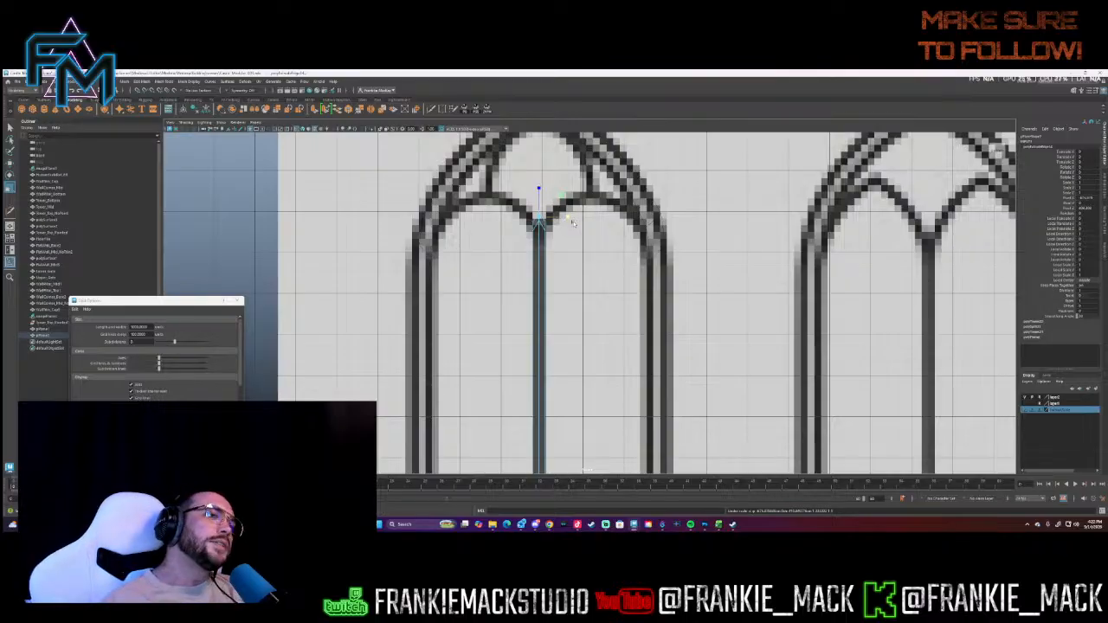
{"action": "key", "text": "ctrl+z"}
{"action": "key", "text": "ctrl+z"}
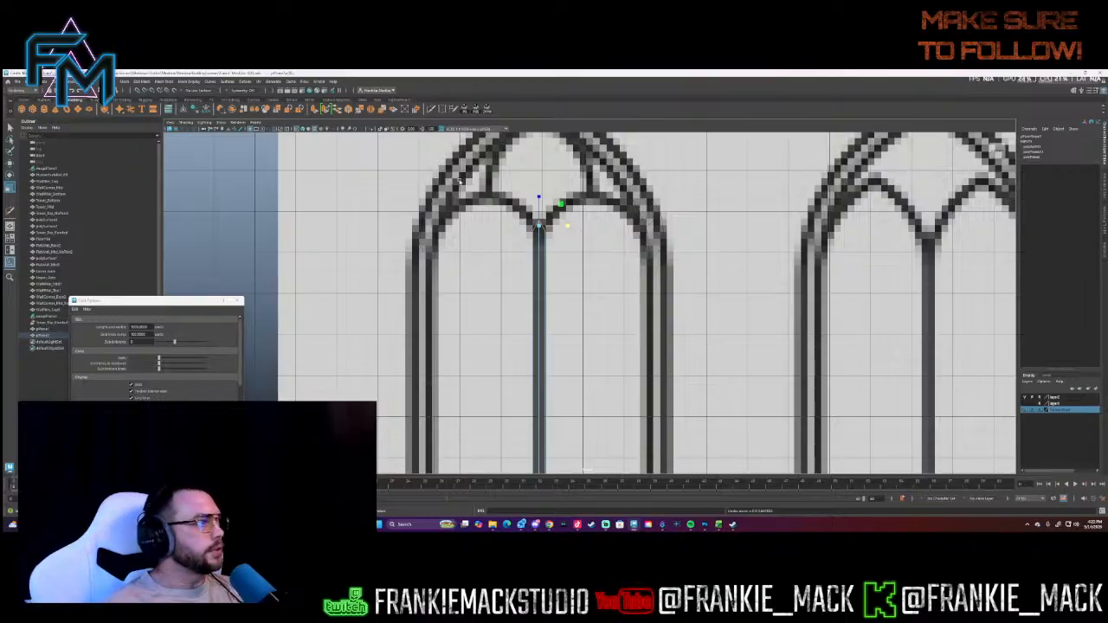
- Cut extra edges into the mullion's pointed tip with the Multi-Cut tool
{"action": "key", "text": "q"}
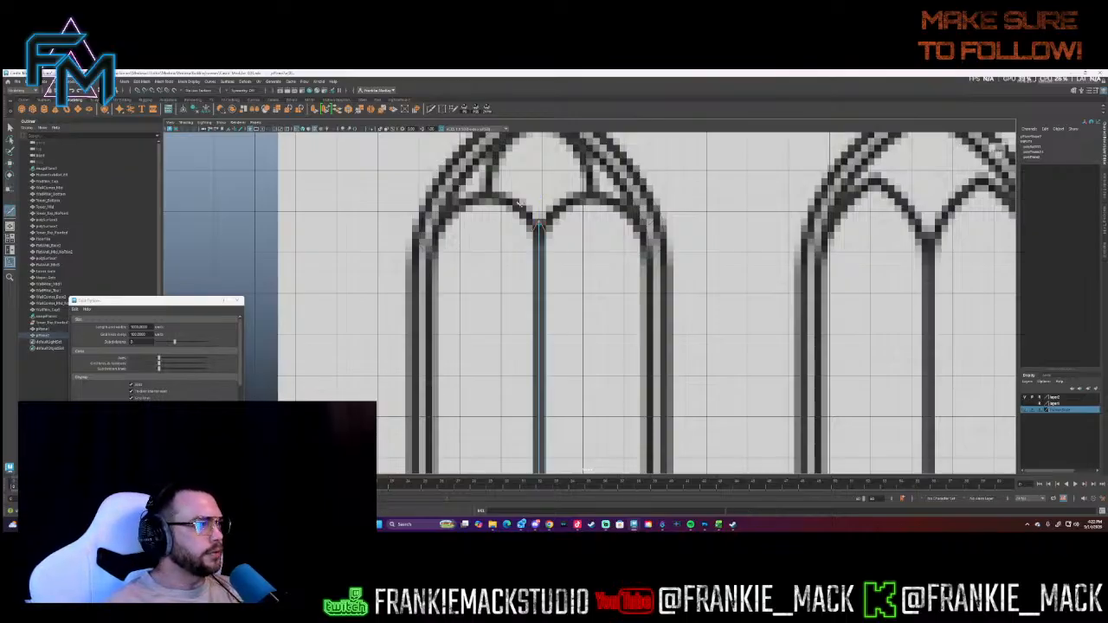
{"action": "left_click", "coordinate": [561, 223]}
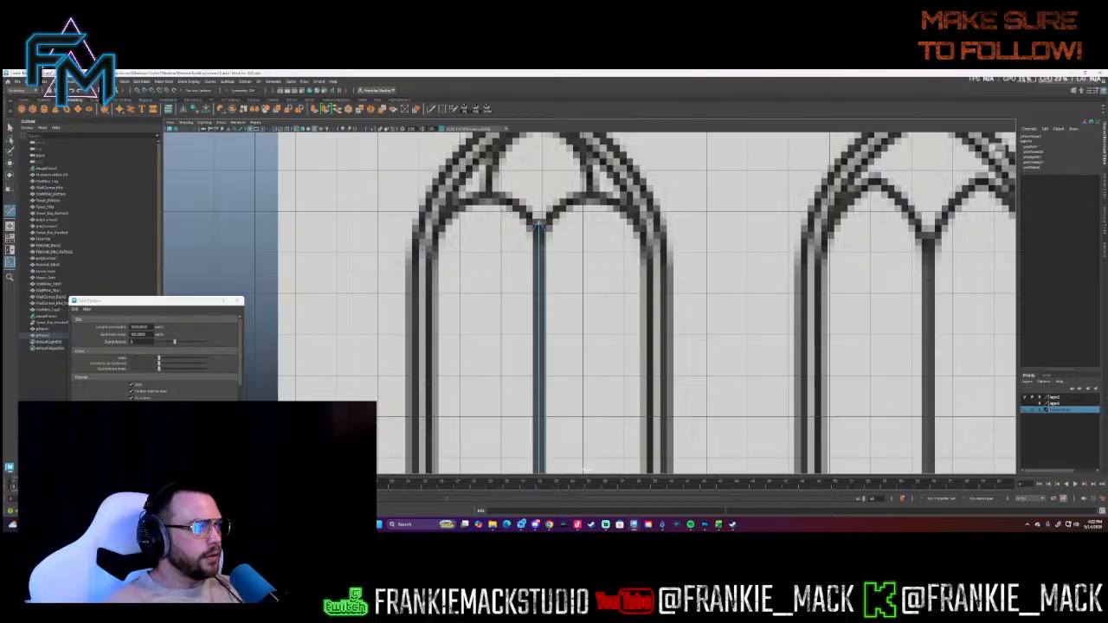
{"action": "scroll", "coordinate": [451, 188], "scroll_direction": "up", "scroll_amount": 4}
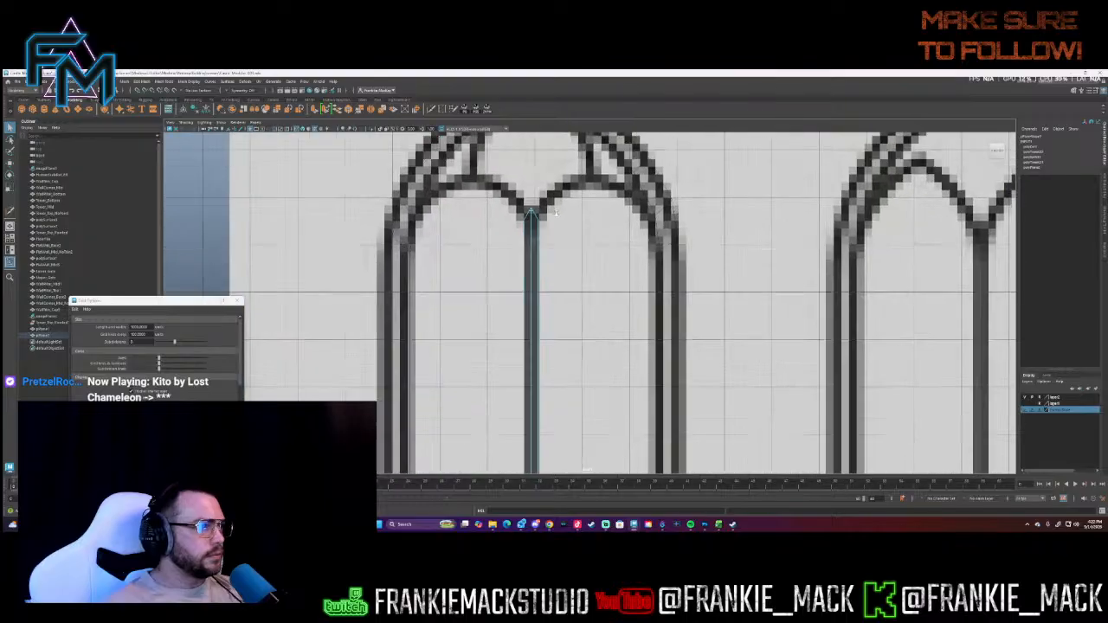
{"action": "middle_click_drag", "start_coordinate": [452, 187], "coordinate": [503, 313], "text": "alt"}
{"action": "scroll", "coordinate": [504, 310], "scroll_direction": "up", "scroll_amount": 1}
{"action": "right_click_drag", "start_coordinate": [526, 259], "coordinate": [527, 272]}
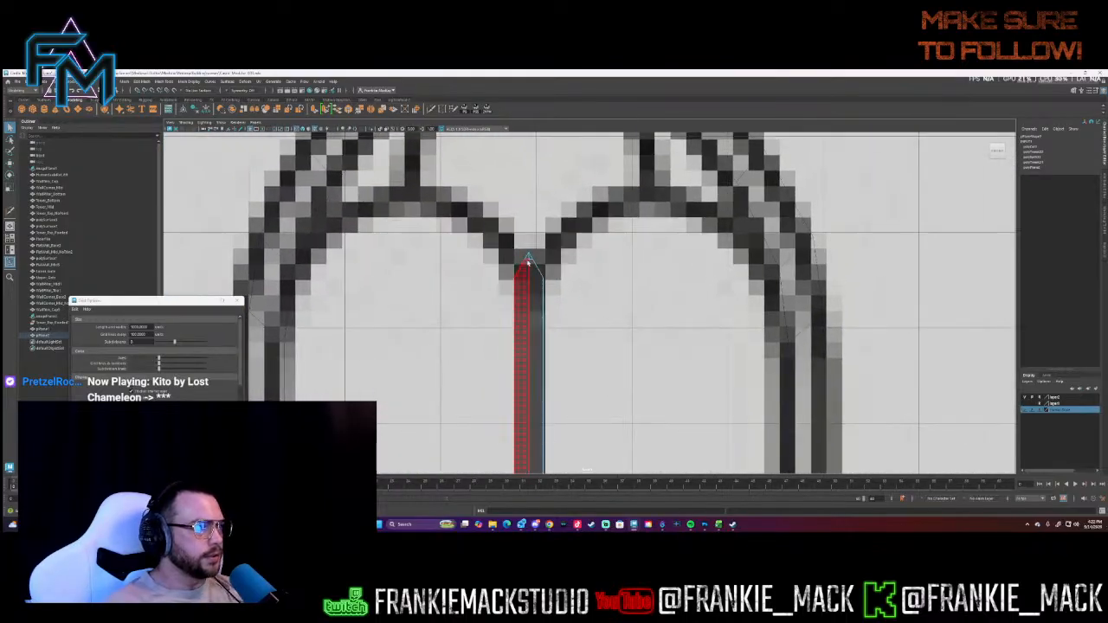
{"action": "left_click", "coordinate": [587, 292]}
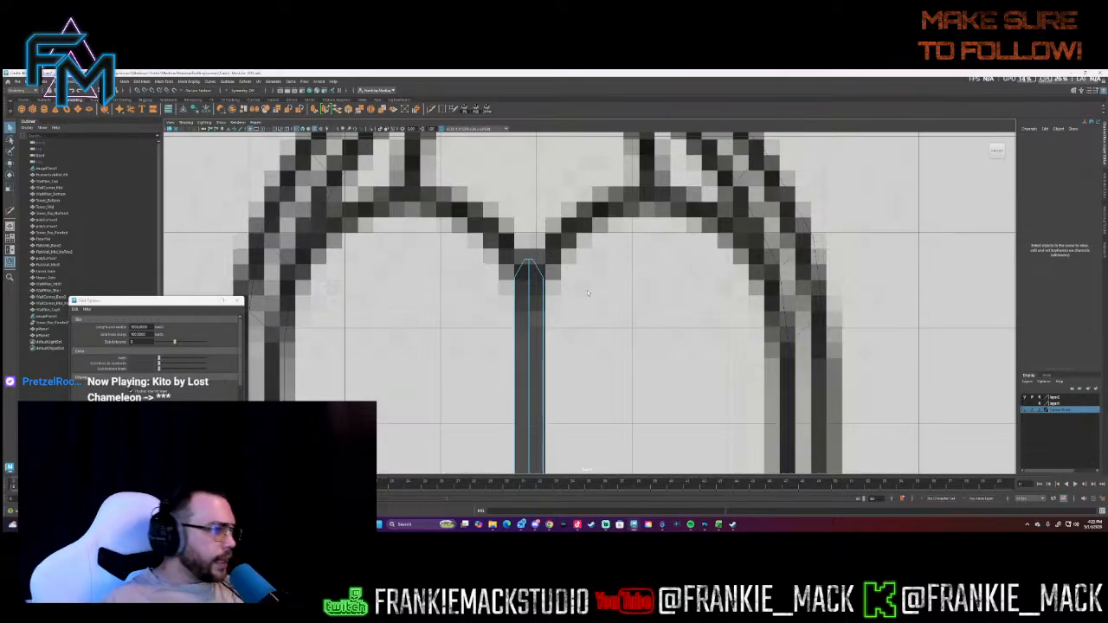
- Extrude the two slanted edges at the mullion's tip and scale them outward to start both arch branches
{"action": "right_click_drag", "start_coordinate": [528, 253], "coordinate": [538, 269]}
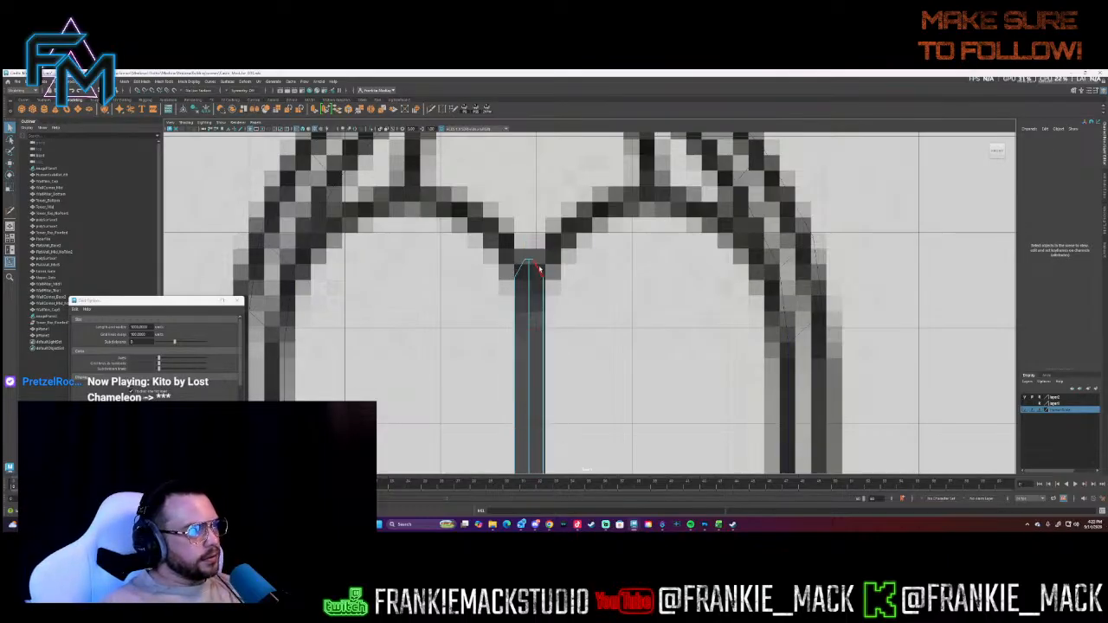
{"action": "left_click", "coordinate": [538, 269]}
{"action": "scroll", "coordinate": [561, 260], "scroll_direction": "down", "scroll_amount": 5}
{"action": "scroll", "coordinate": [497, 200], "scroll_direction": "up", "scroll_amount": 6}
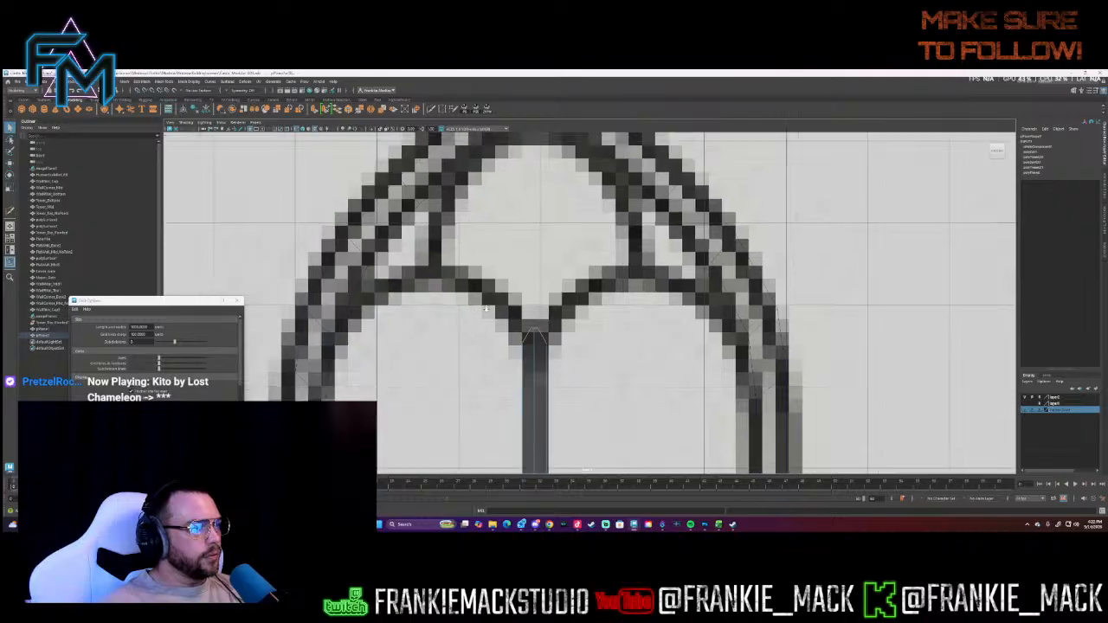
{"action": "scroll", "coordinate": [498, 200], "scroll_direction": "down", "scroll_amount": 5}
{"action": "scroll", "coordinate": [474, 228], "scroll_direction": "up", "scroll_amount": 5}
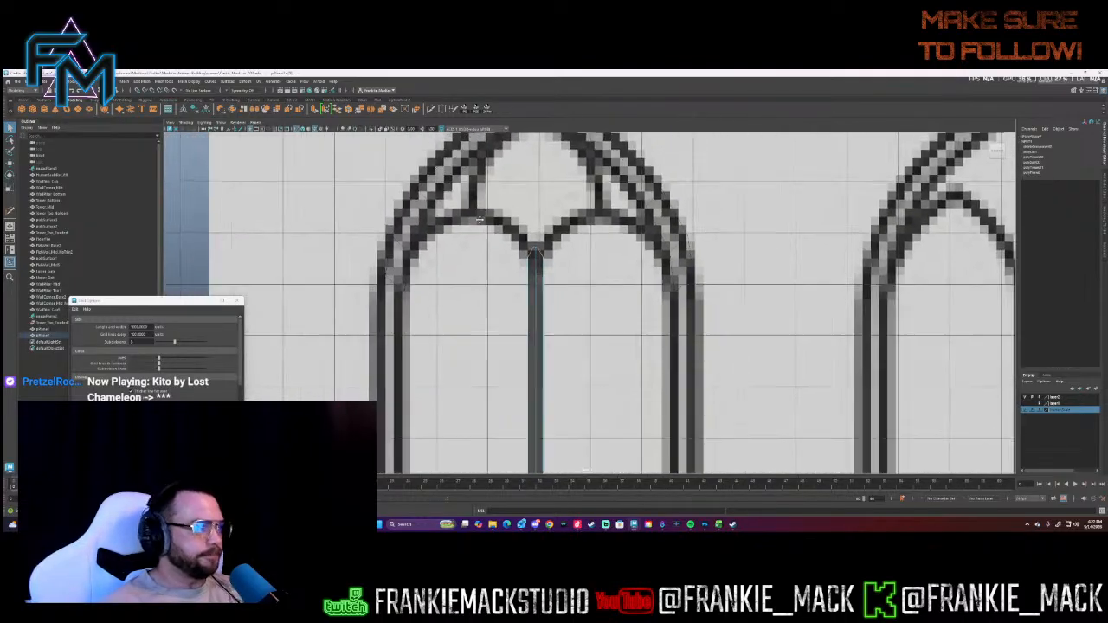
{"action": "scroll", "coordinate": [474, 229], "scroll_direction": "down", "scroll_amount": 5}
{"action": "left_click", "coordinate": [554, 273]}
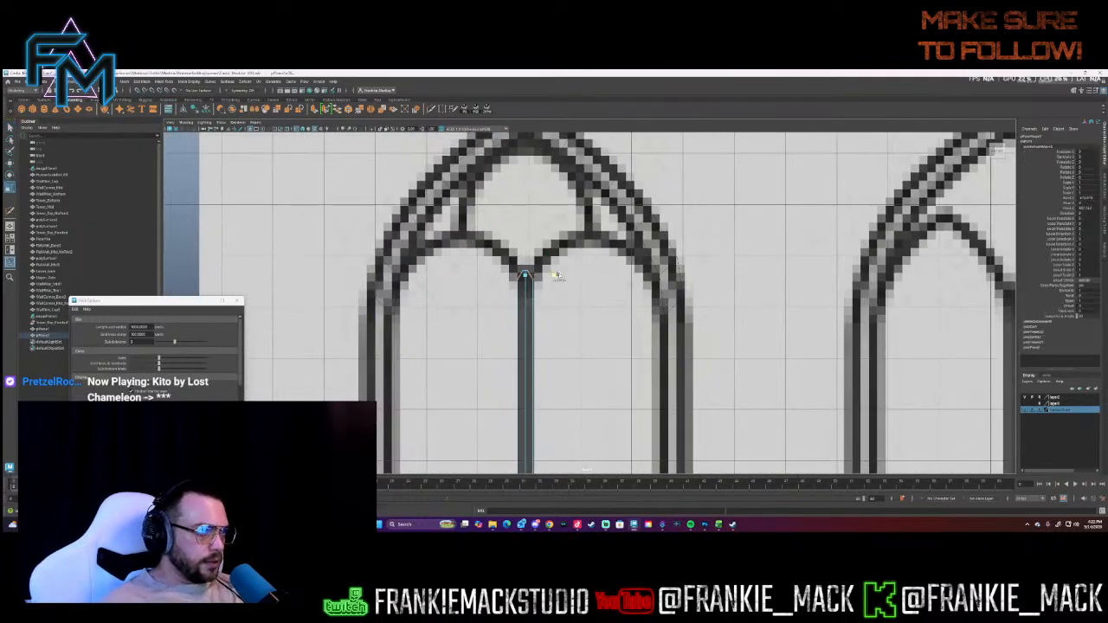
{"action": "scroll", "coordinate": [586, 275], "scroll_direction": "up", "scroll_amount": 5}
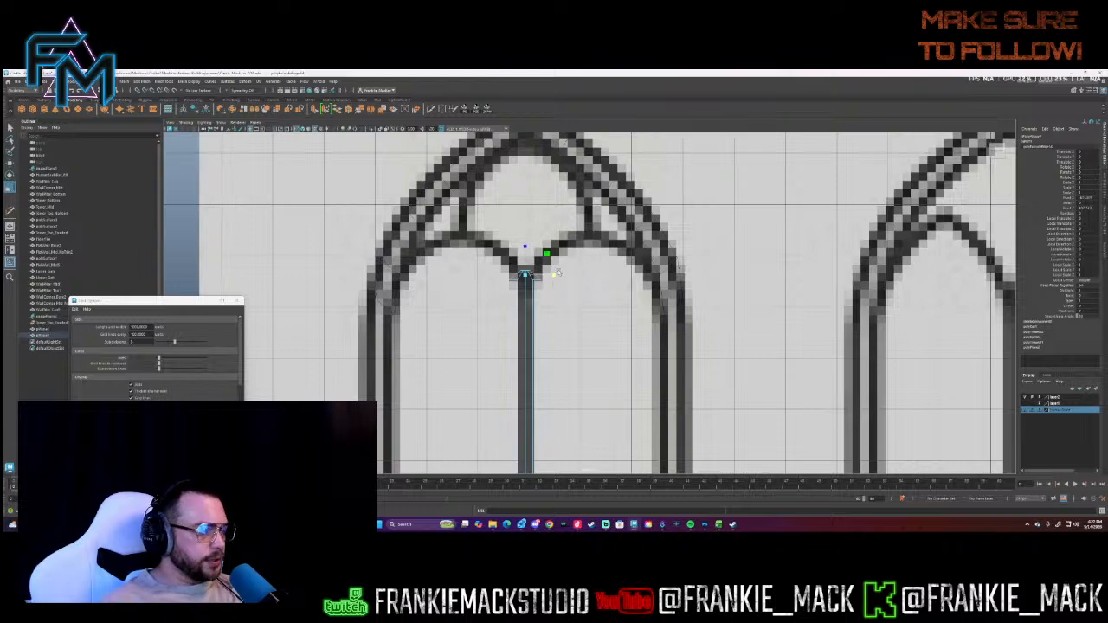
- Spread the new branch vertices apart and raise the outer ones to match the reference fork
{"action": "right_click_drag", "start_coordinate": [542, 262], "coordinate": [534, 269], "text": "shift"}
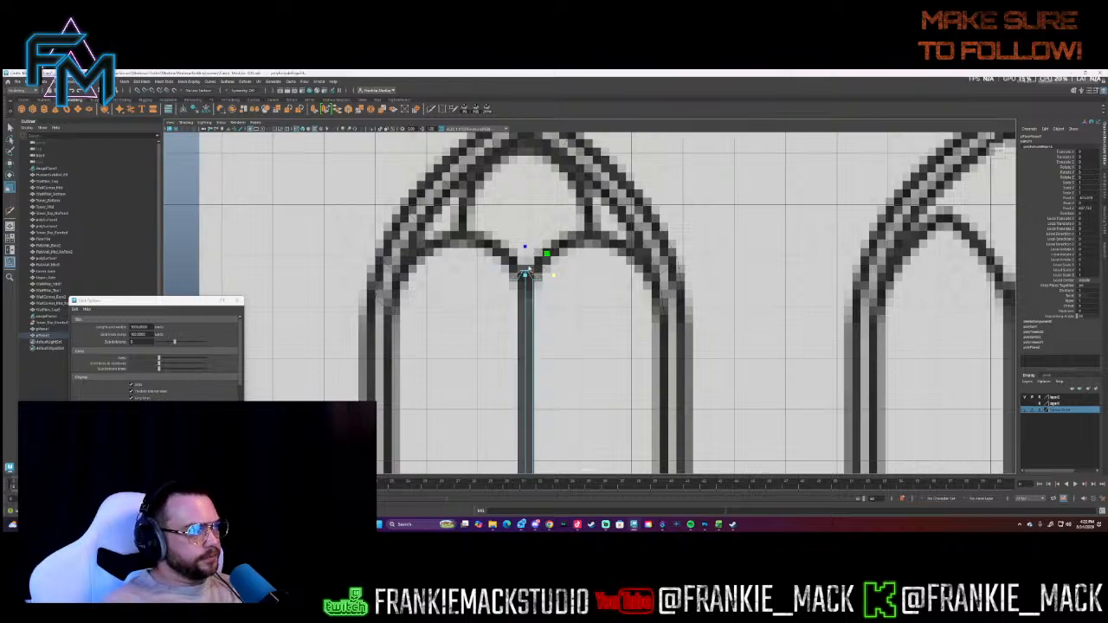
{"action": "left_click", "coordinate": [527, 269]}
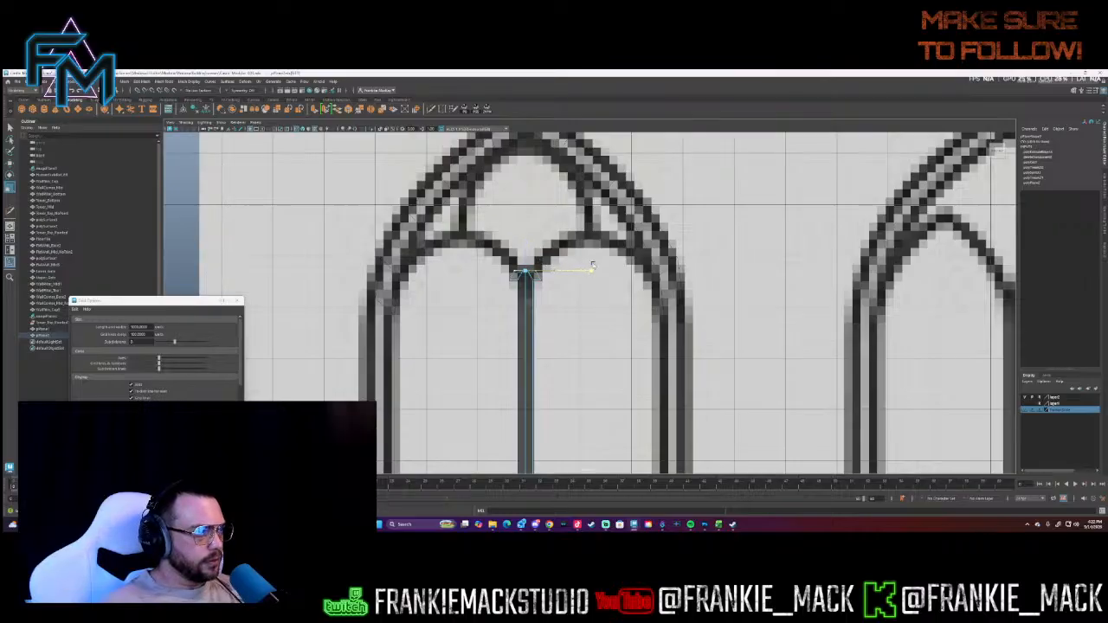
{"action": "right_click_drag", "start_coordinate": [553, 286], "coordinate": [538, 286]}
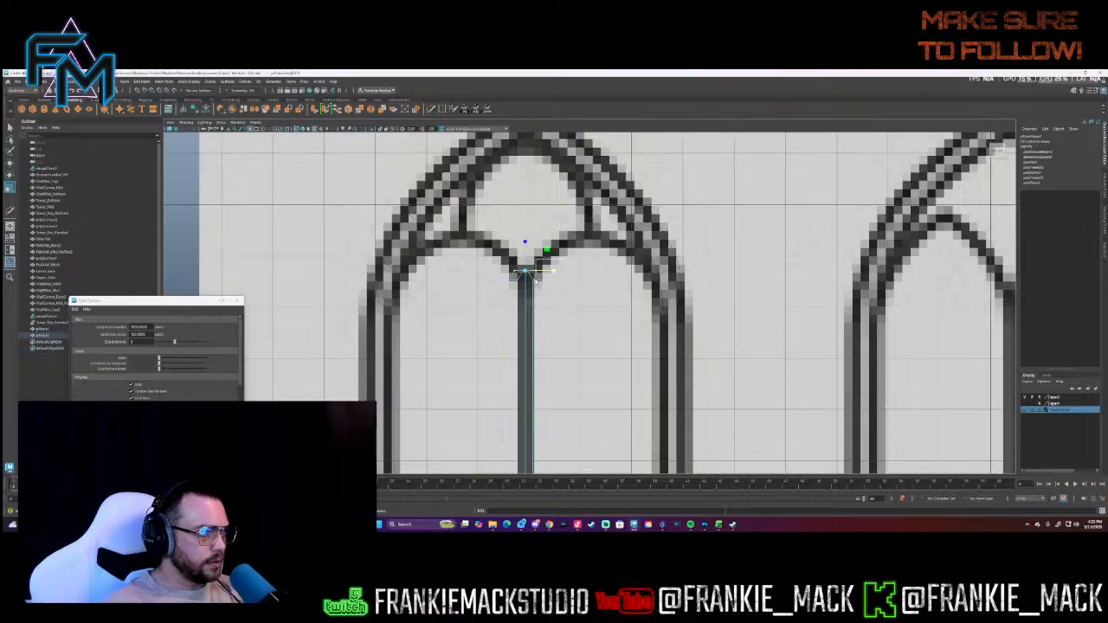
{"action": "left_click", "coordinate": [535, 282]}
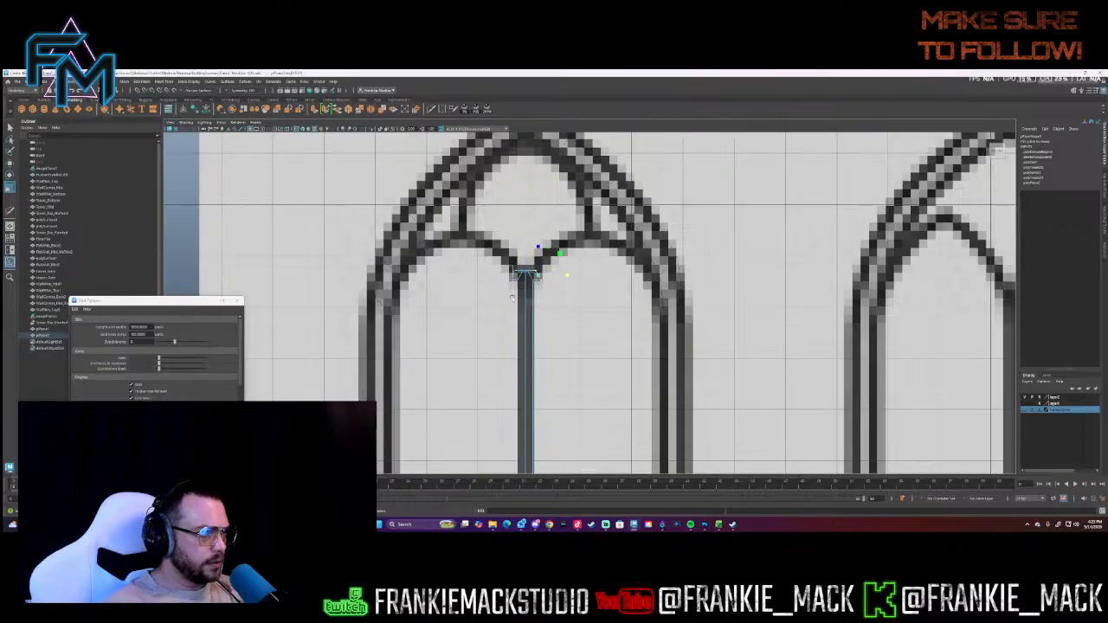
{"action": "key", "text": "w"}
{"action": "left_click_drag", "start_coordinate": [526, 264], "coordinate": [526, 252]}
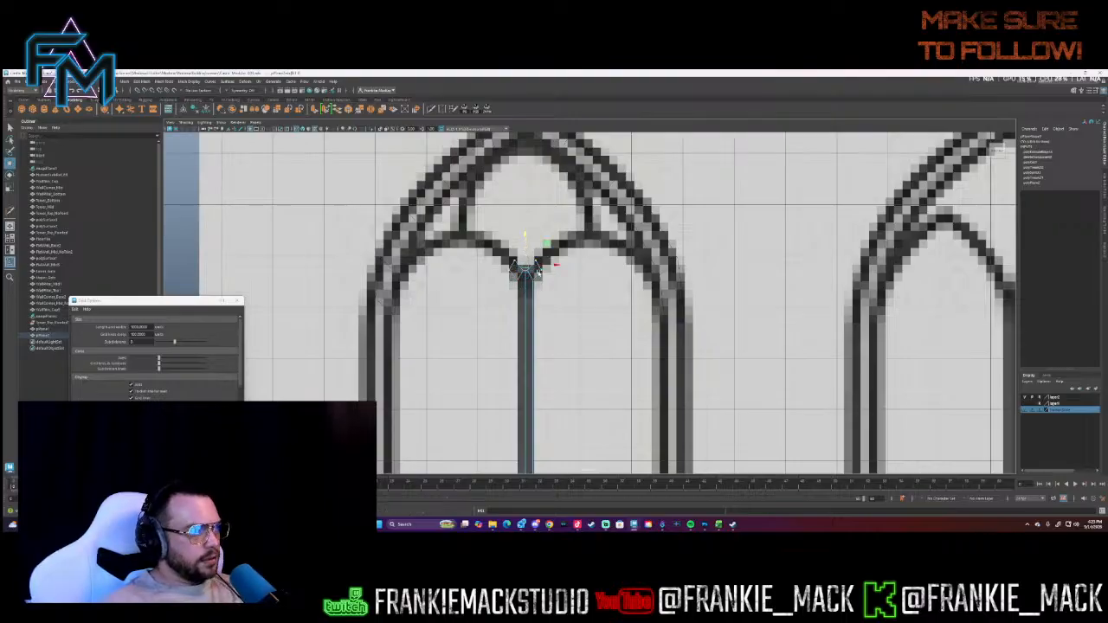
- Extrude both branch end edges upward and outward in successive segments along the reference's two small arches
{"action": "right_click", "coordinate": [538, 270]}
{"action": "right_click_drag", "start_coordinate": [559, 265], "coordinate": [559, 258]}
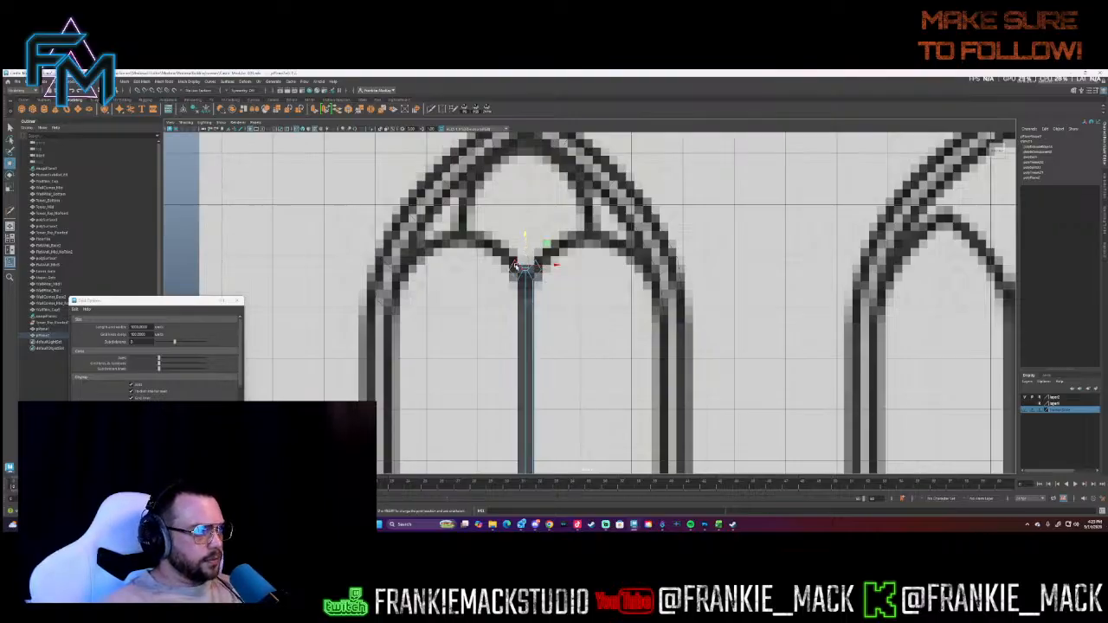
{"action": "key", "text": "r"}
{"action": "left_click_drag", "start_coordinate": [554, 266], "coordinate": [574, 268], "text": "shift"}
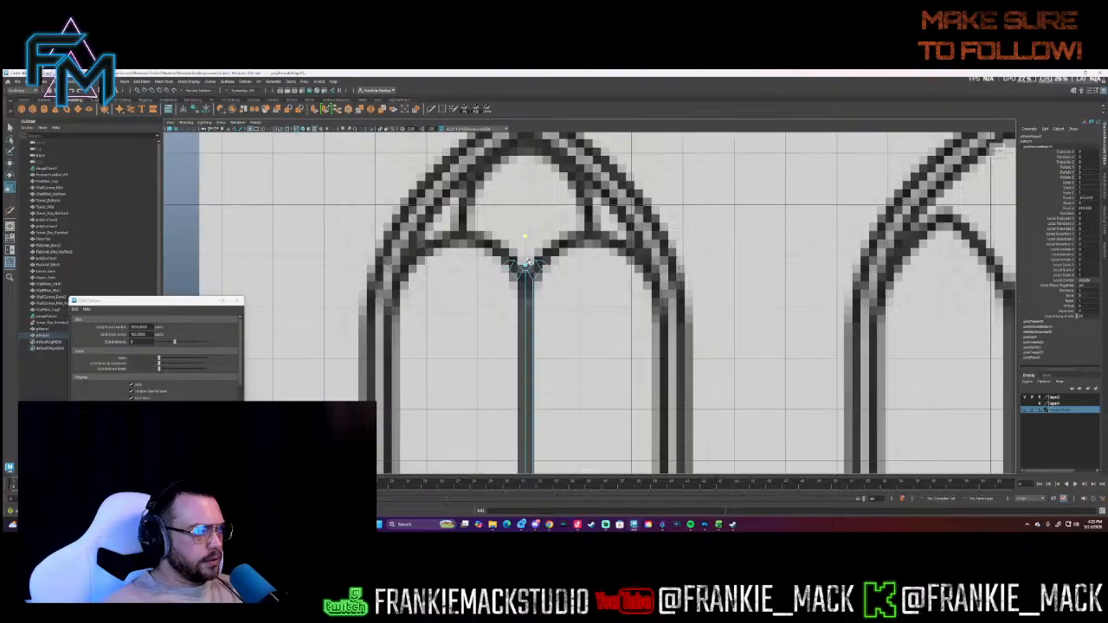
{"action": "left_click_drag", "start_coordinate": [527, 248], "coordinate": [562, 251]}
{"action": "key", "text": "r"}
{"action": "key", "text": "w"}
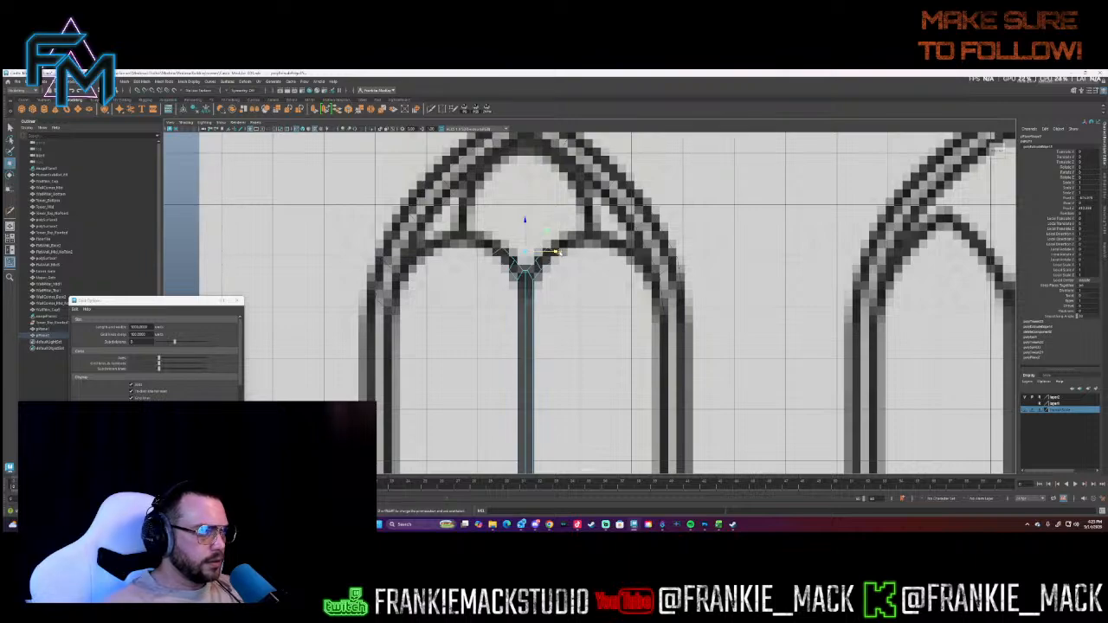
{"action": "left_click_drag", "start_coordinate": [527, 236], "coordinate": [580, 241], "text": "shift"}
{"action": "key", "text": "r"}
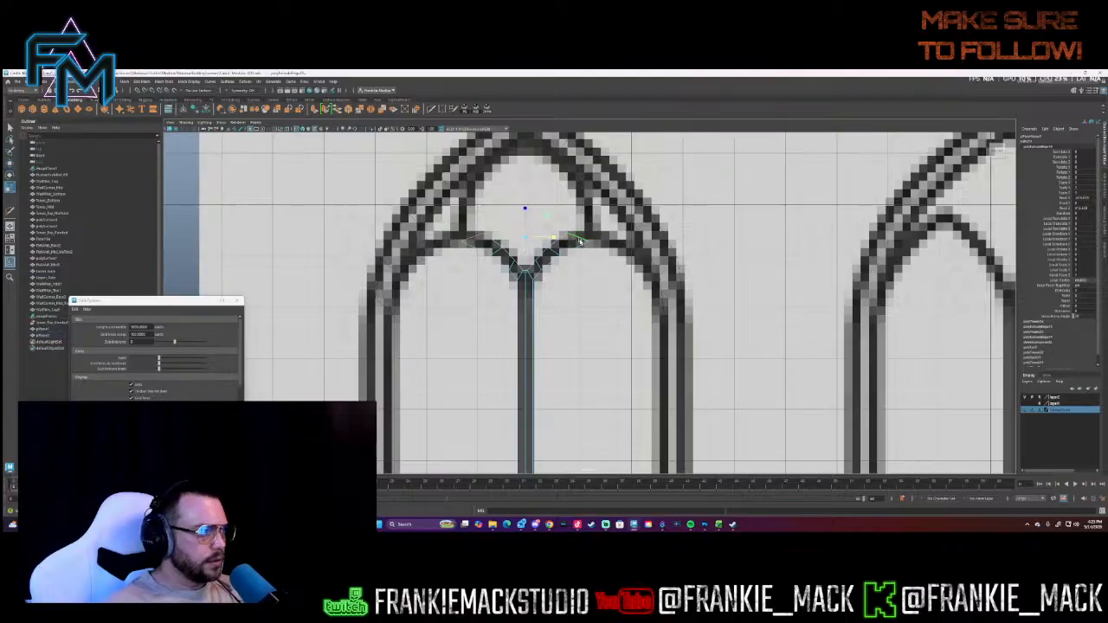
- Scale the paired vertices at the branch ends horizontally to fit the width and curve of the small arches
{"action": "right_click_drag", "start_coordinate": [586, 245], "coordinate": [548, 243]}
{"action": "left_click_drag", "start_coordinate": [583, 246], "coordinate": [595, 237]}
{"action": "left_click_drag", "start_coordinate": [452, 236], "coordinate": [468, 252], "text": "shift"}
{"action": "left_click_drag", "start_coordinate": [554, 245], "coordinate": [547, 245]}
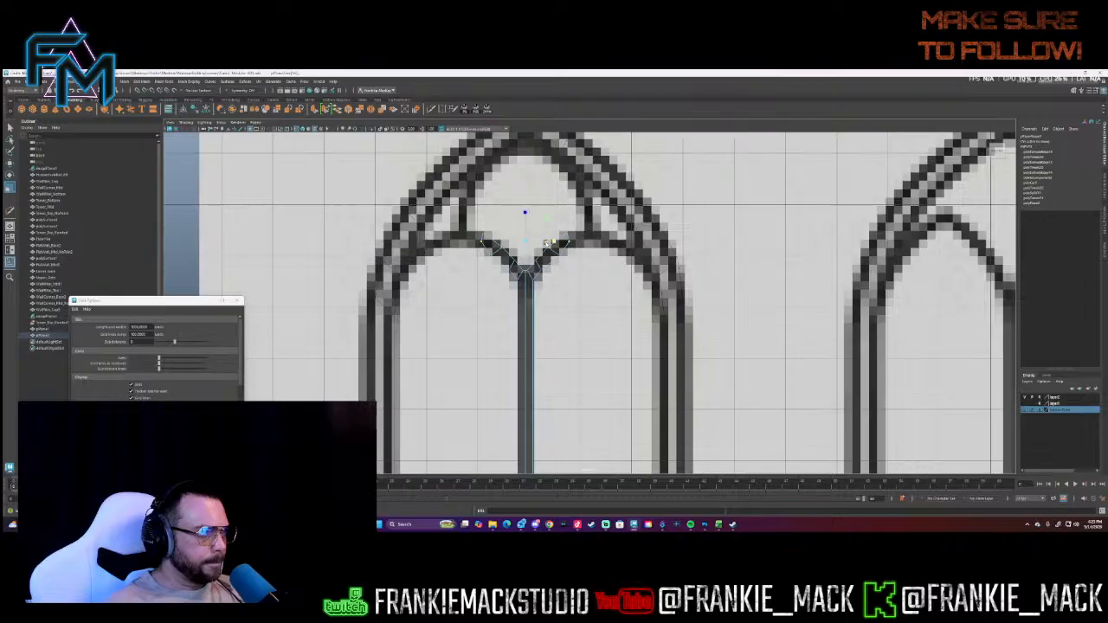
{"action": "left_click_drag", "start_coordinate": [479, 252], "coordinate": [547, 256]}
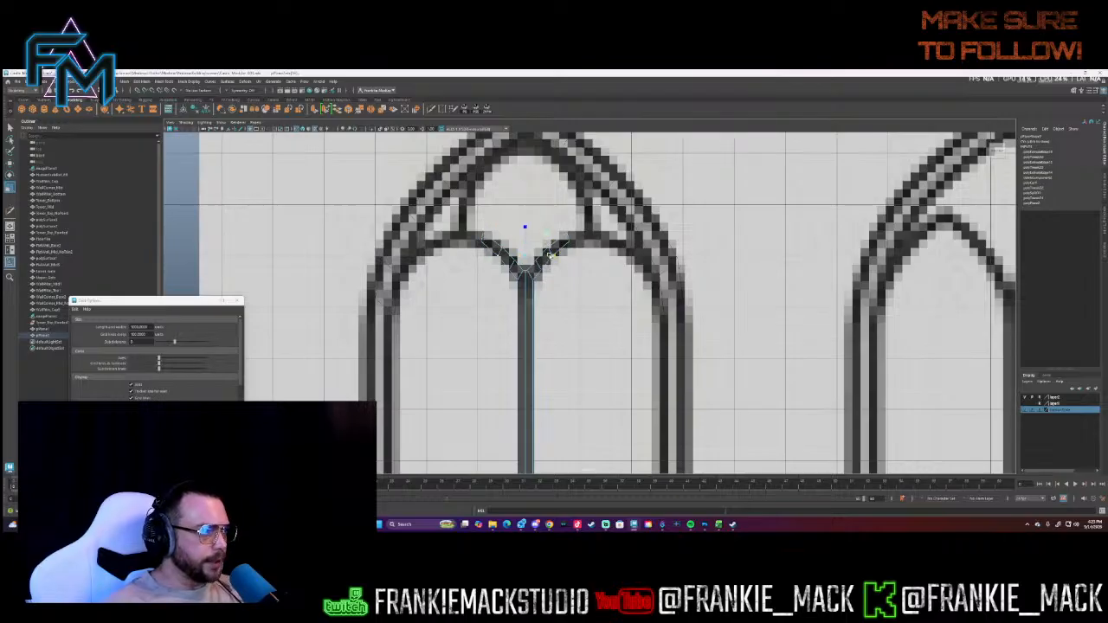
- Extrude both branch ends in two more segments over the small arches' crowns, past the vertical tracery bars
{"action": "right_click_drag", "start_coordinate": [580, 237], "coordinate": [581, 217]}
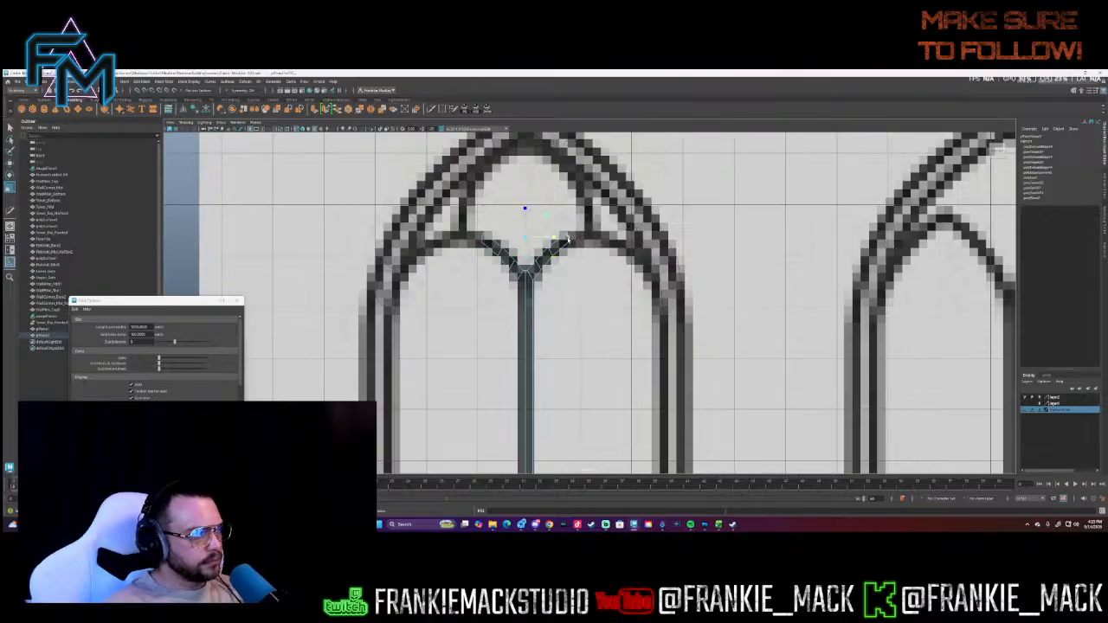
{"action": "left_click", "coordinate": [526, 223]}
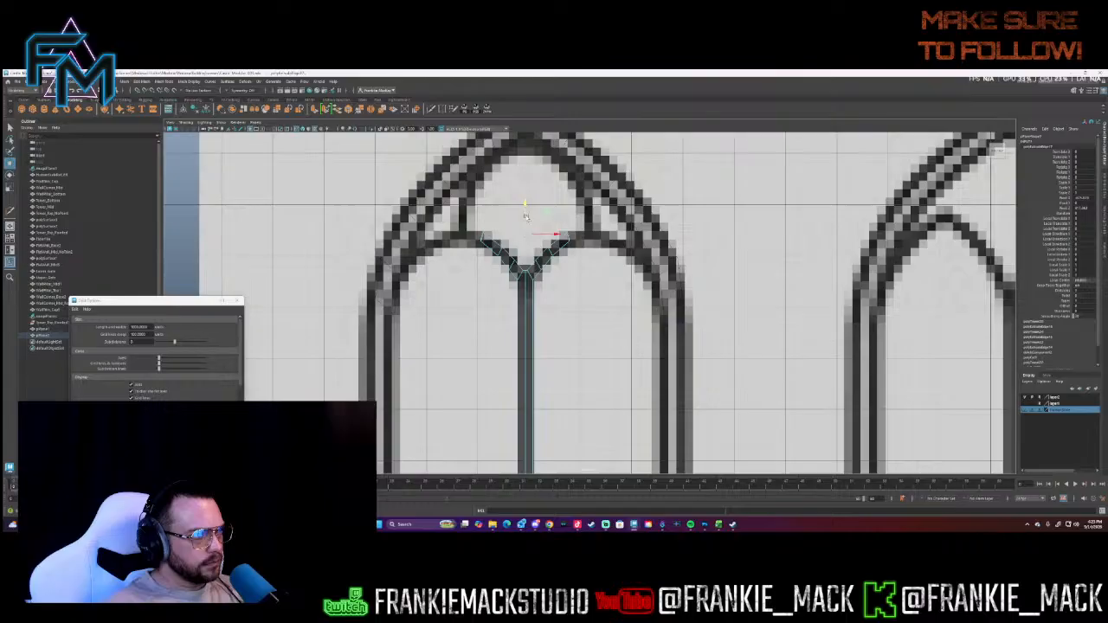
{"action": "left_click_drag", "start_coordinate": [562, 235], "coordinate": [573, 234]}
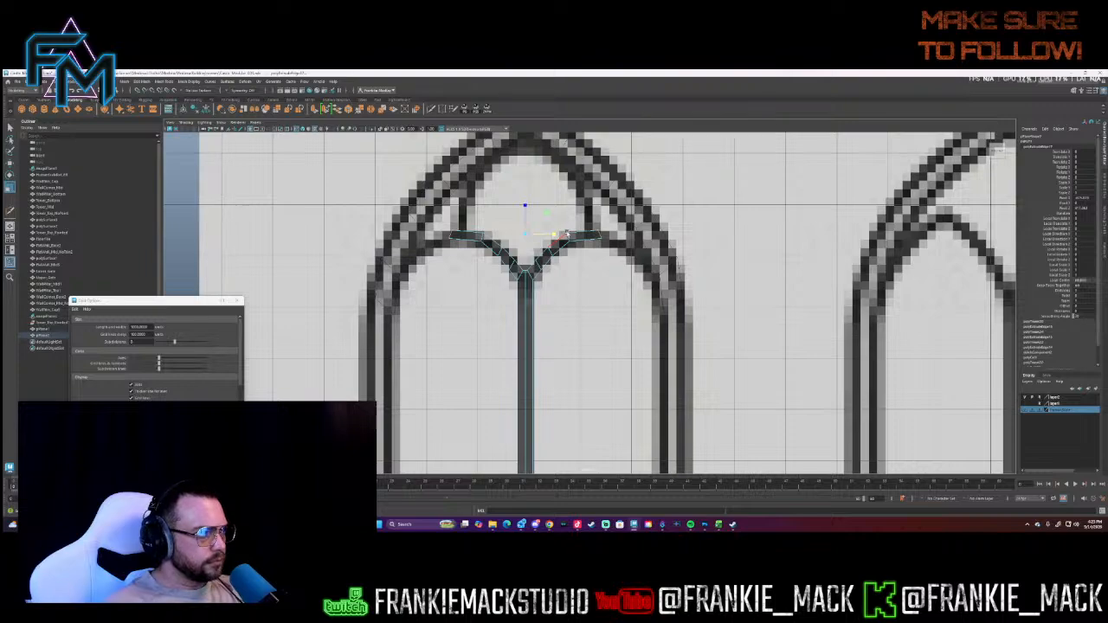
{"action": "left_click_drag", "start_coordinate": [565, 234], "coordinate": [556, 236]}
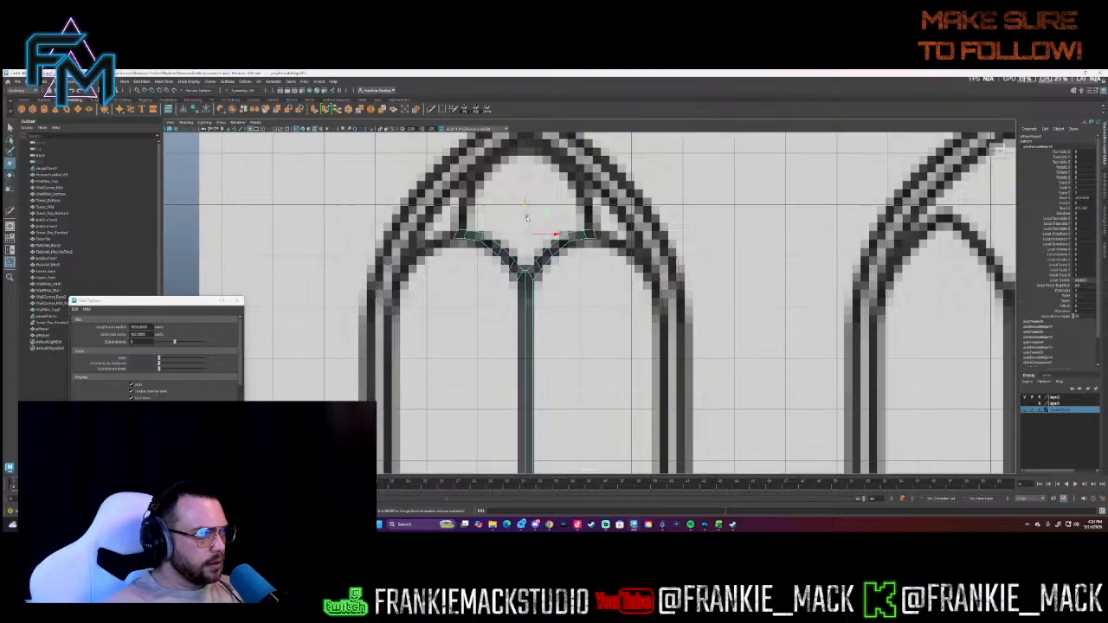
{"action": "middle_click_drag", "start_coordinate": [552, 244], "coordinate": [560, 244]}
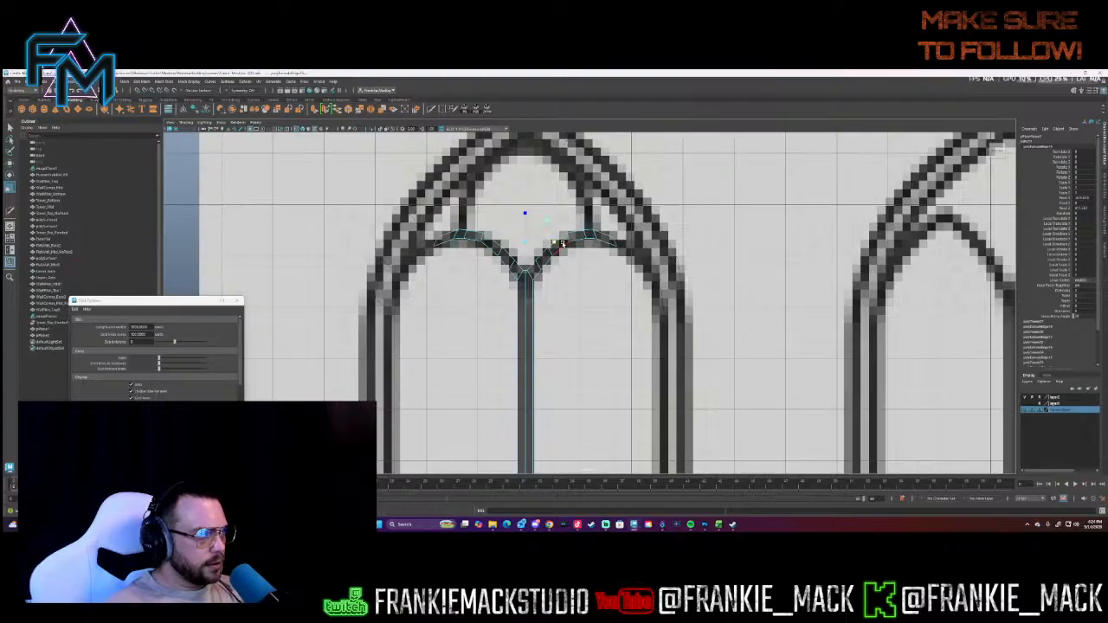
- Scale and move the upper vertices at both branch ends to follow the outer slope of the small arches
{"action": "right_click_drag", "start_coordinate": [601, 234], "coordinate": [581, 234]}
{"action": "left_click", "coordinate": [614, 236]}
{"action": "left_click", "coordinate": [438, 237], "text": "shift"}
{"action": "left_click_drag", "start_coordinate": [553, 238], "coordinate": [556, 239]}
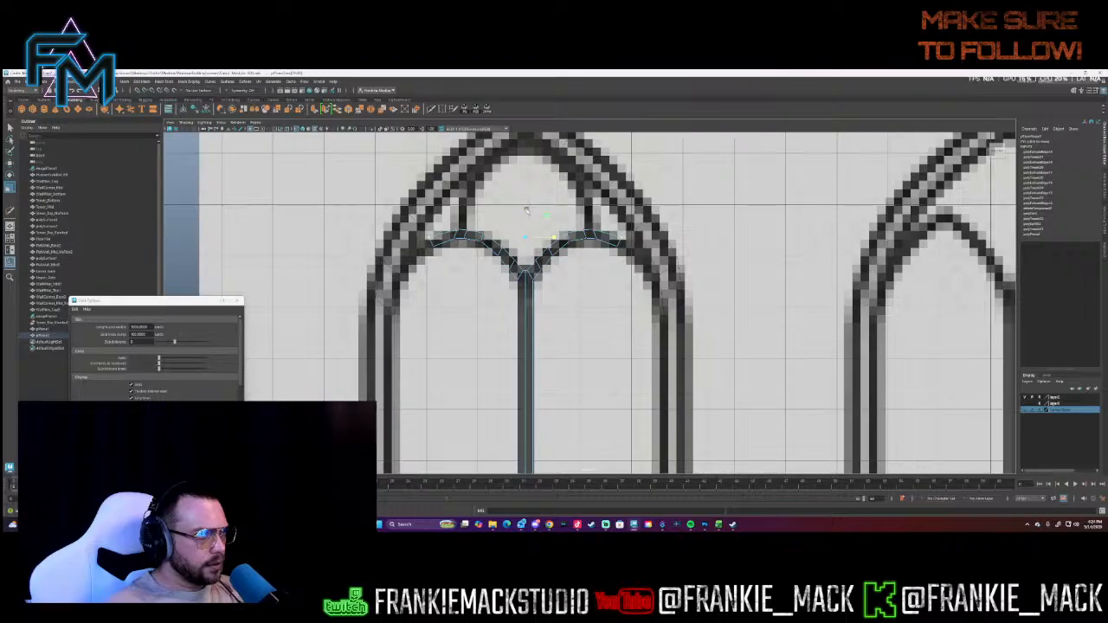
{"action": "key", "text": "w"}
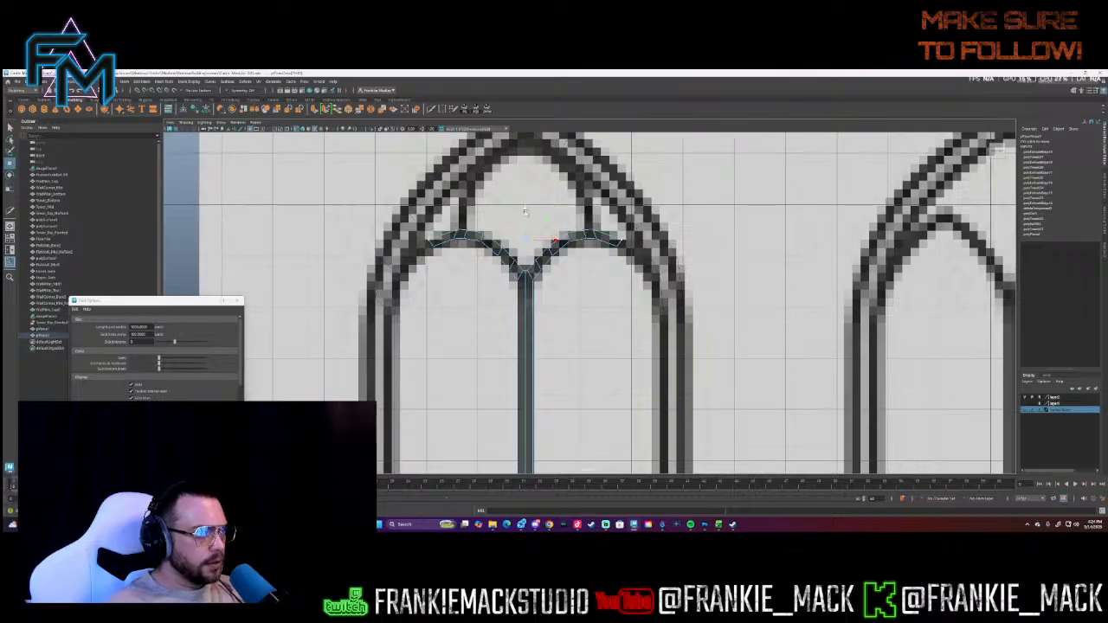
- Extrude both branch end edges downward and outward in successive segments along the small arches' outer curves to the main arch
{"action": "right_click_drag", "start_coordinate": [592, 241], "coordinate": [595, 225]}
{"action": "left_click", "coordinate": [619, 244]}
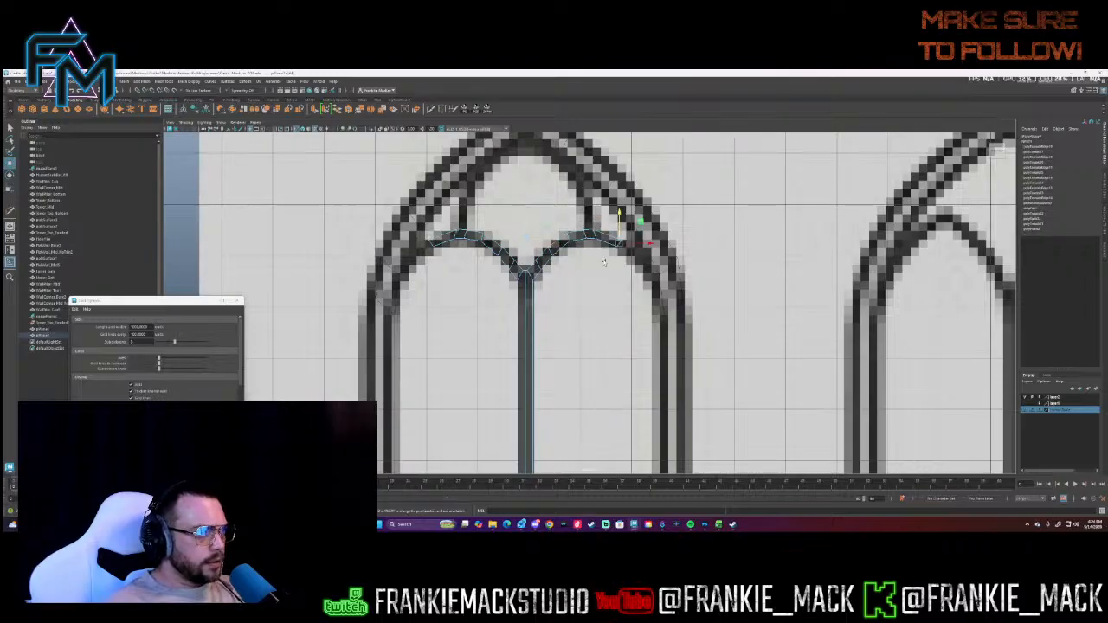
{"action": "left_click", "coordinate": [434, 244], "text": "shift"}
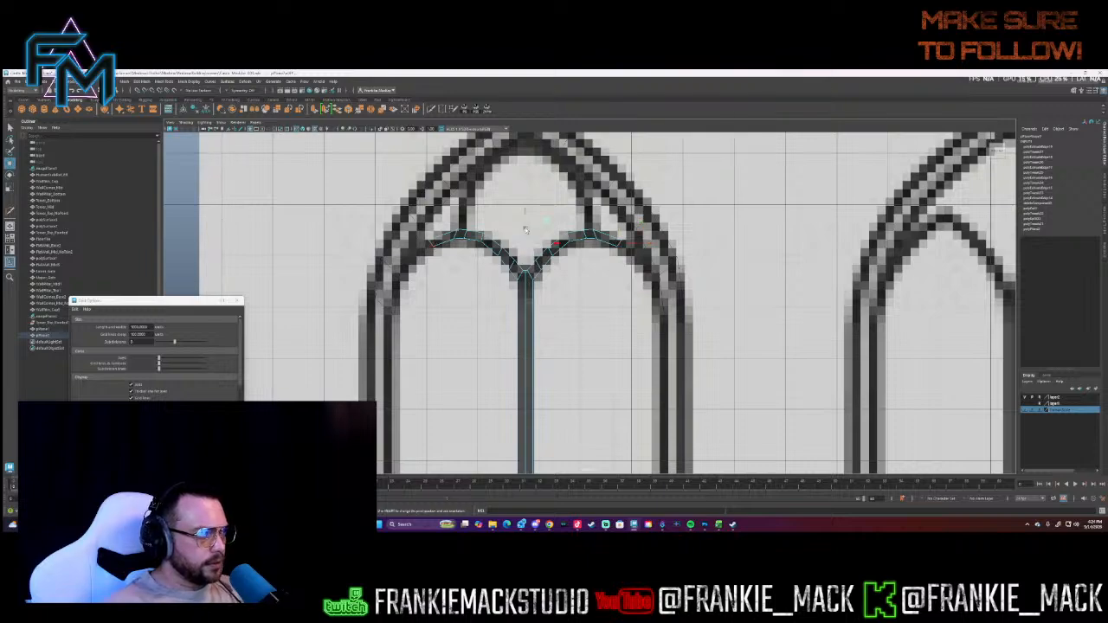
{"action": "key", "text": "ctrl+e"}
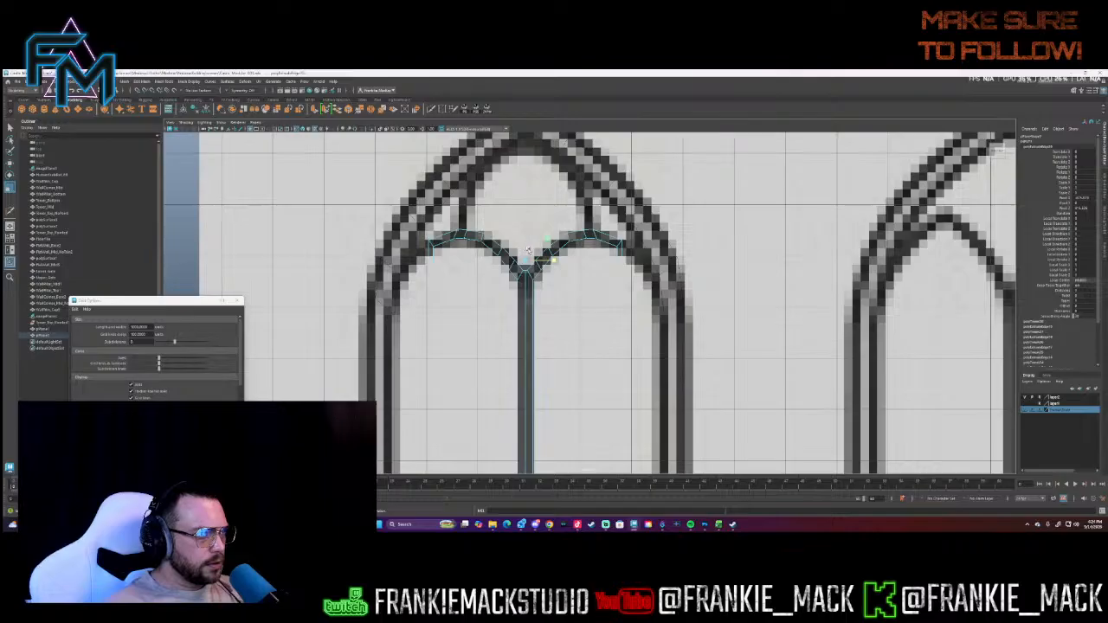
{"action": "left_click_drag", "start_coordinate": [545, 262], "coordinate": [558, 262]}
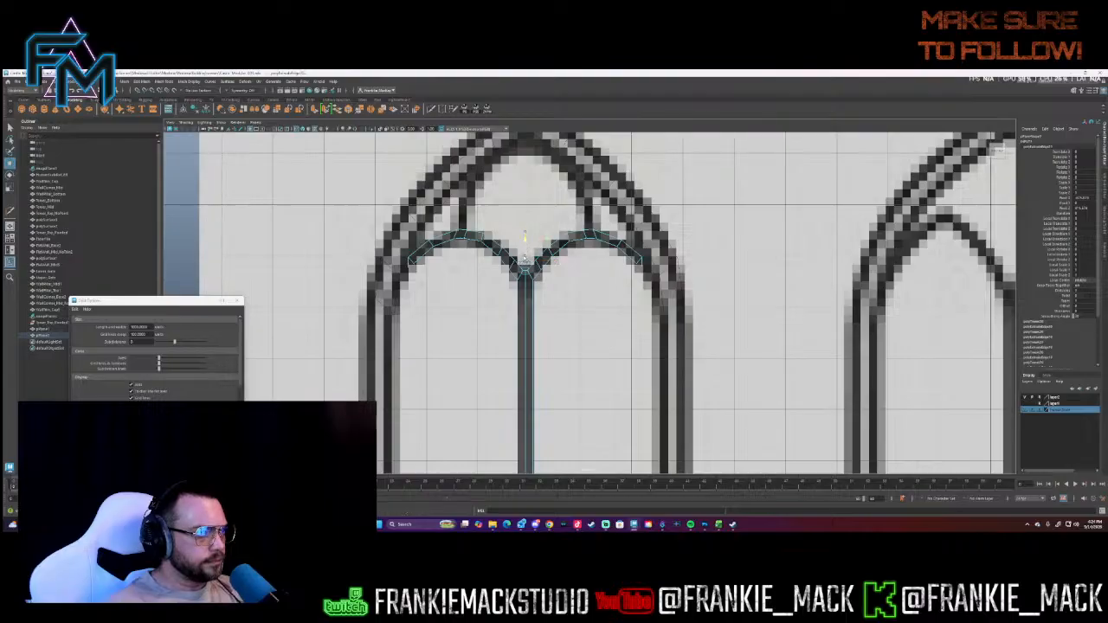
{"action": "key", "text": "r"}
{"action": "left_click_drag", "start_coordinate": [554, 275], "coordinate": [559, 275]}
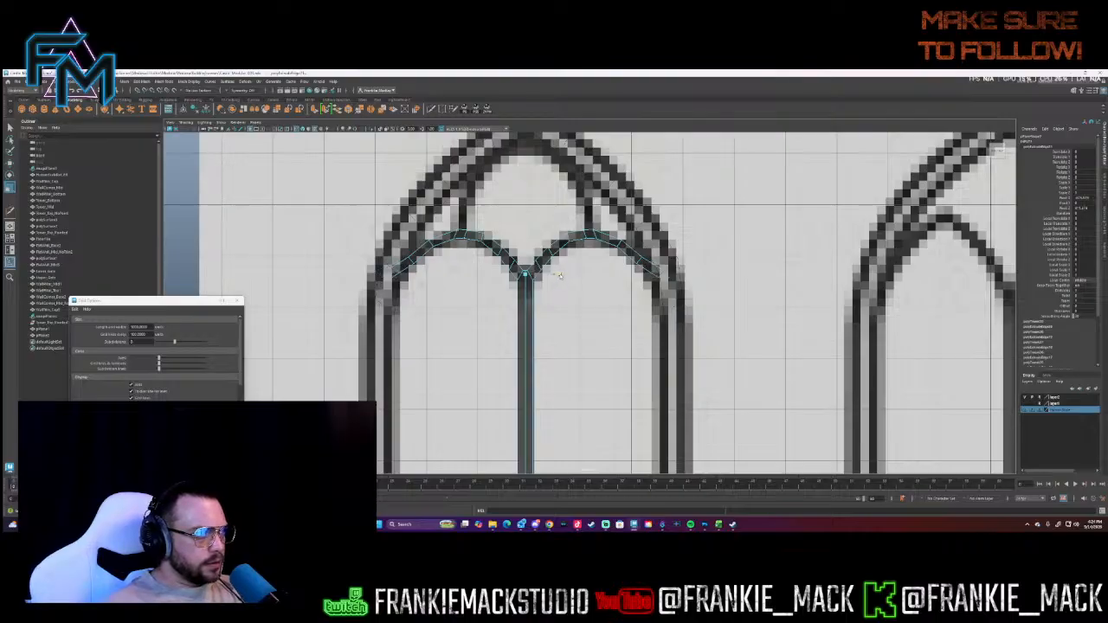
{"action": "key", "text": "w"}
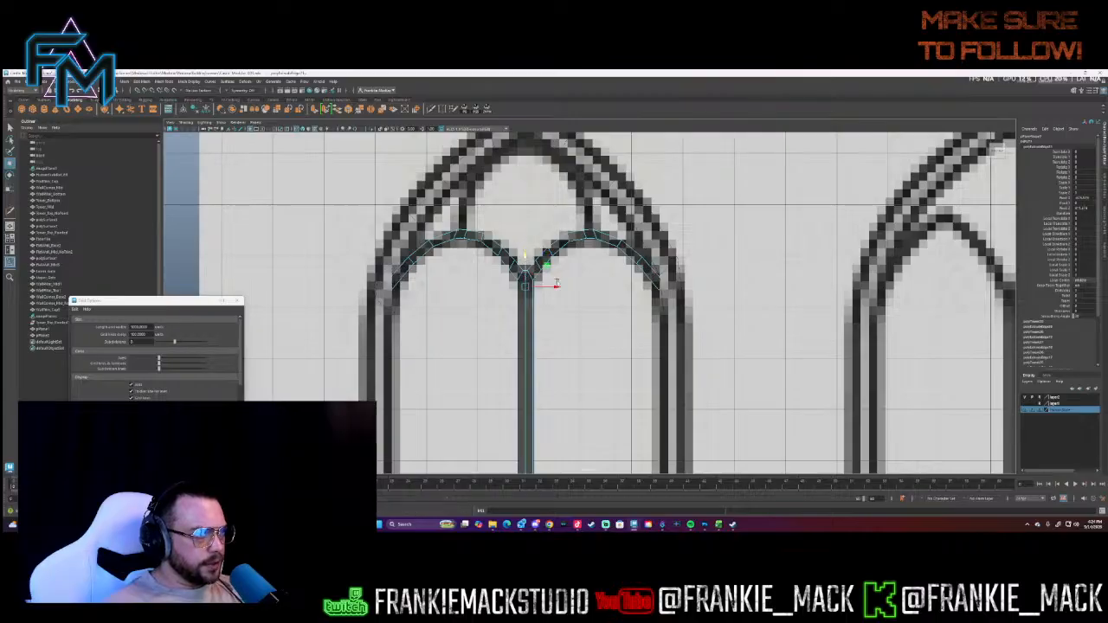
{"action": "key", "text": "r"}
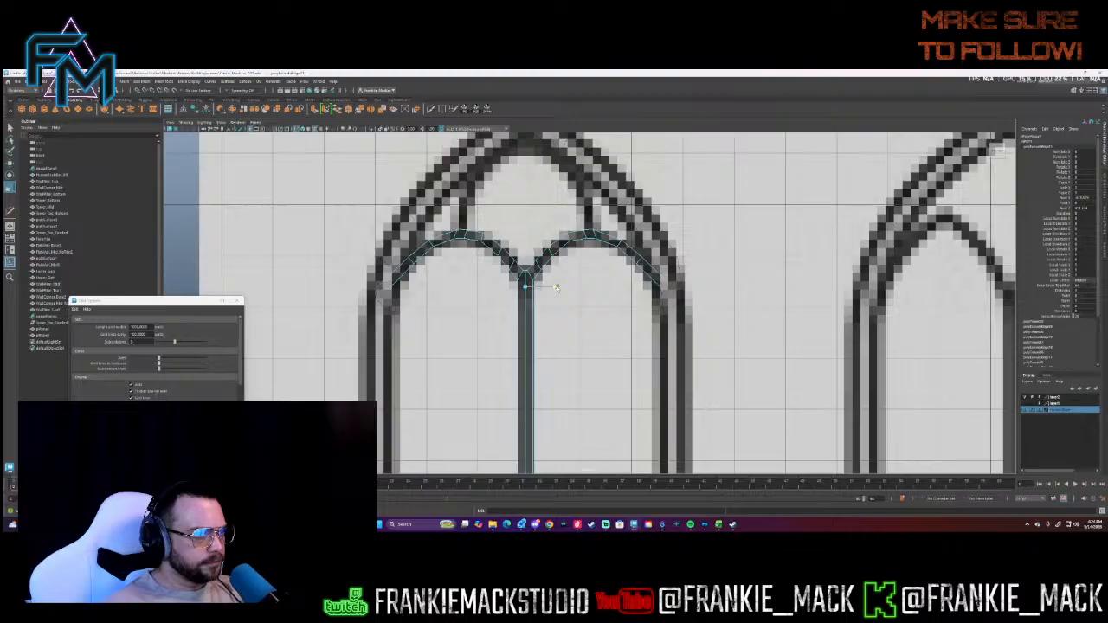
- Extrude the crown edges of both small arches upward along the reference's vertical tracery bars to the main arch
{"action": "left_click", "coordinate": [474, 231]}
{"action": "key", "text": "w"}
{"action": "left_click_drag", "start_coordinate": [526, 205], "coordinate": [526, 143]}
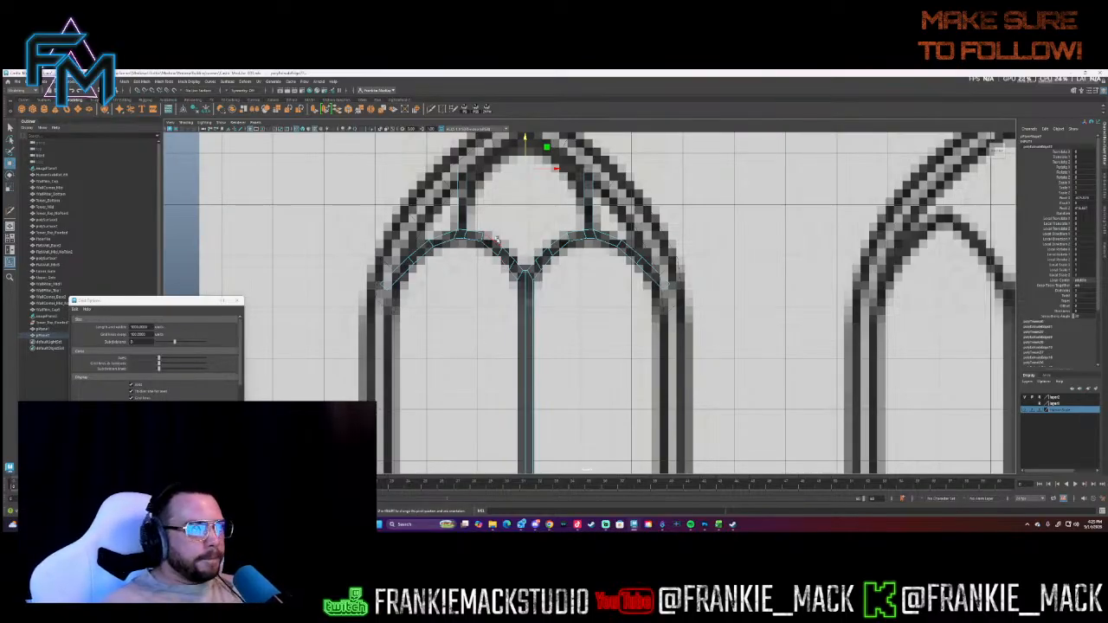
- Move and scale the paired edges on the outer sides of both small arches to follow the reference curve
{"action": "middle_click_drag", "start_coordinate": [602, 395], "coordinate": [581, 196], "text": "alt"}
{"action": "mouse_move", "coordinate": [548, 450]}
{"action": "middle_mouse_down", "text": "alt"}
{"action": "mouse_move", "coordinate": [567, 326]}
{"action": "mouse_move", "coordinate": [591, 384]}
{"action": "mouse_move", "coordinate": [564, 463]}
{"action": "middle_mouse_up", "text": "alt"}
{"action": "middle_click_drag", "start_coordinate": [558, 268], "coordinate": [545, 406], "text": "alt"}
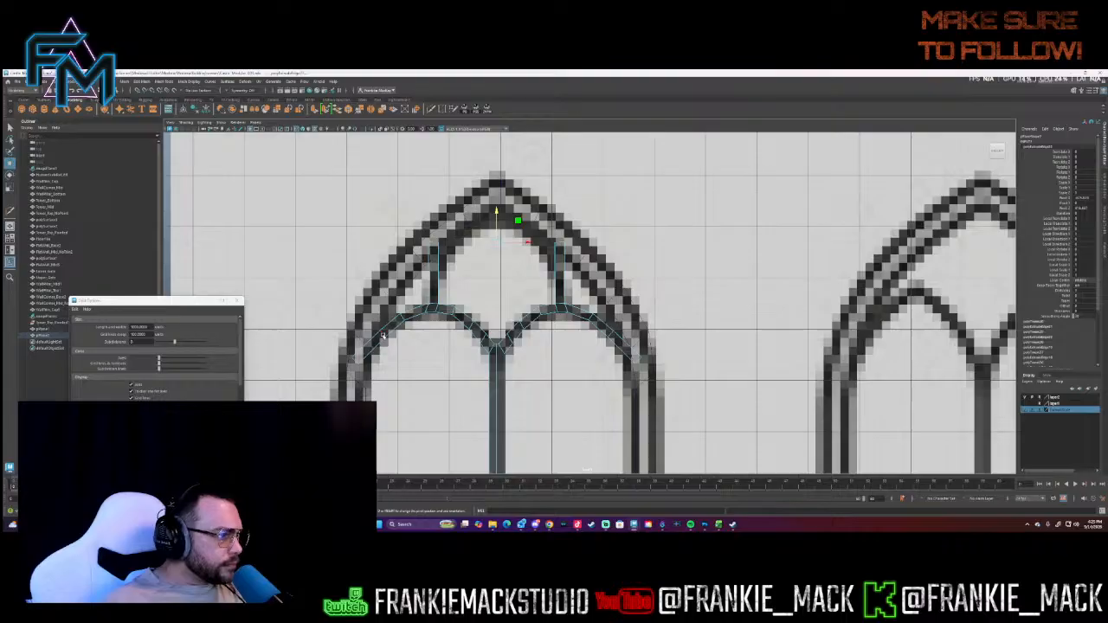
{"action": "left_click", "coordinate": [383, 336]}
{"action": "left_click", "coordinate": [611, 334], "text": "shift"}
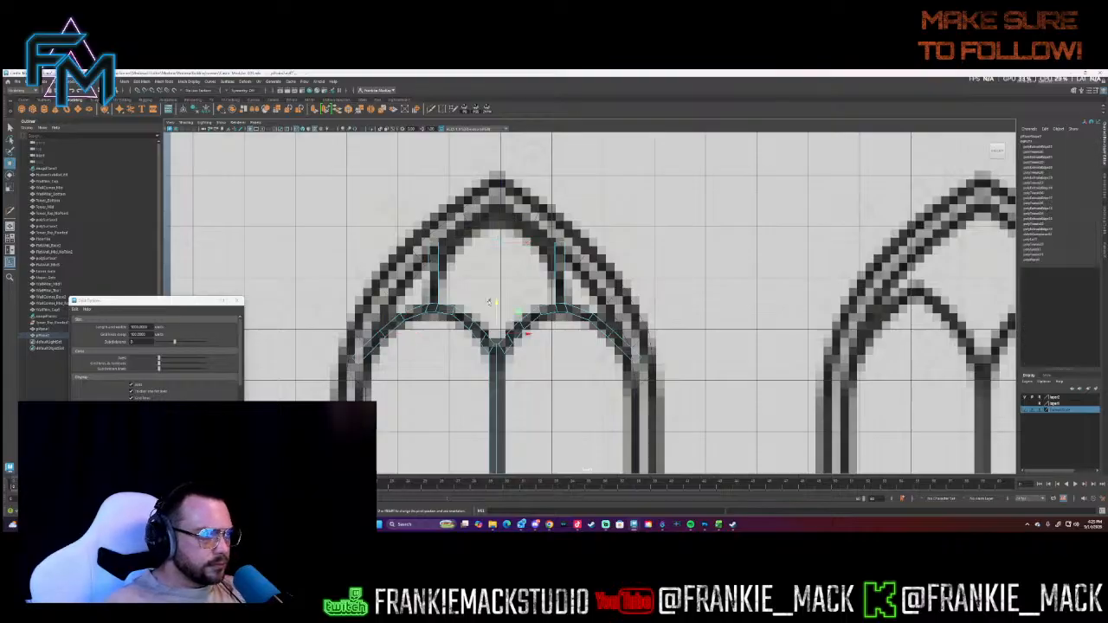
{"action": "left_click_drag", "start_coordinate": [498, 314], "coordinate": [536, 337]}
{"action": "key", "text": "r"}
{"action": "left_click", "coordinate": [584, 318]}
{"action": "left_click", "coordinate": [414, 318], "text": "shift"}
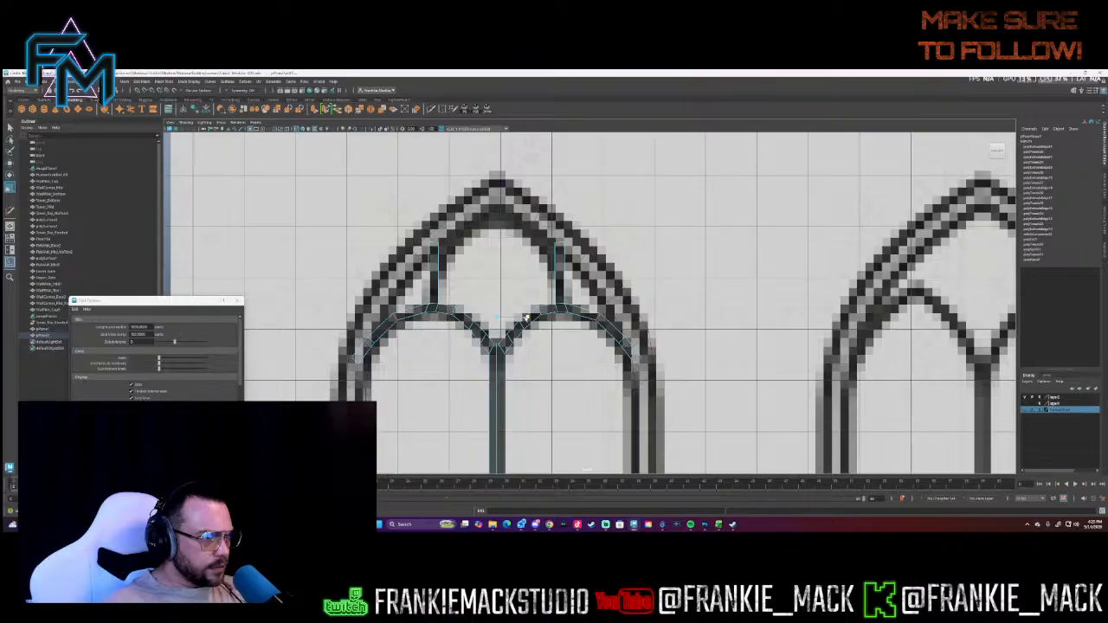
{"action": "middle_click_drag", "start_coordinate": [498, 325], "coordinate": [521, 289], "text": "alt"}
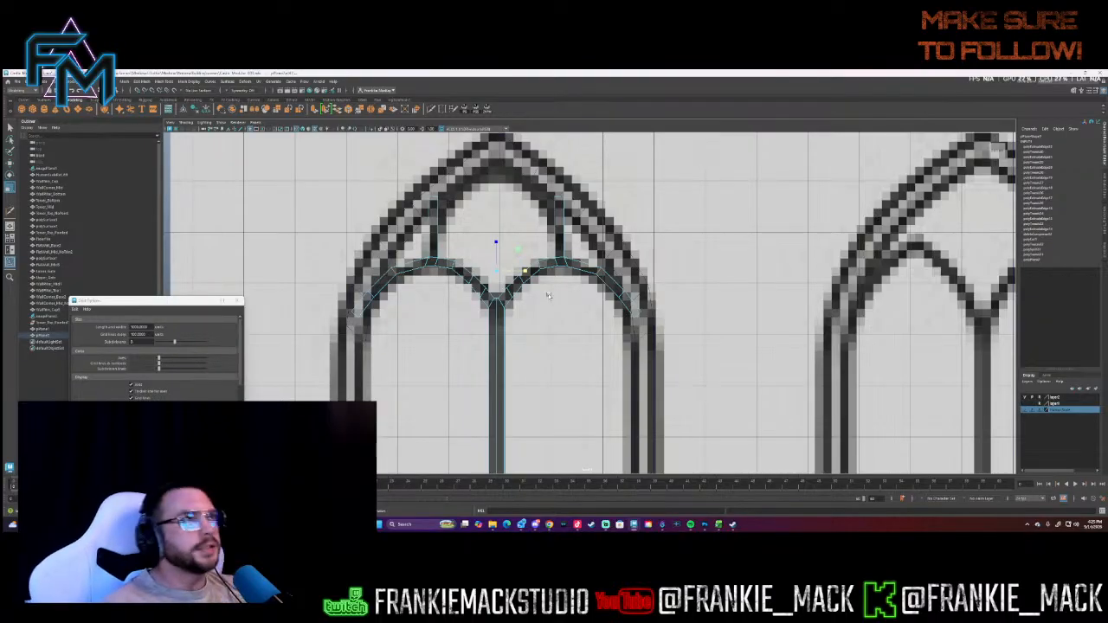
- Cut an additional edge into the right small arch beside its vertical tracery bar with the Multi-Cut tool
{"action": "left_click", "coordinate": [432, 110]}
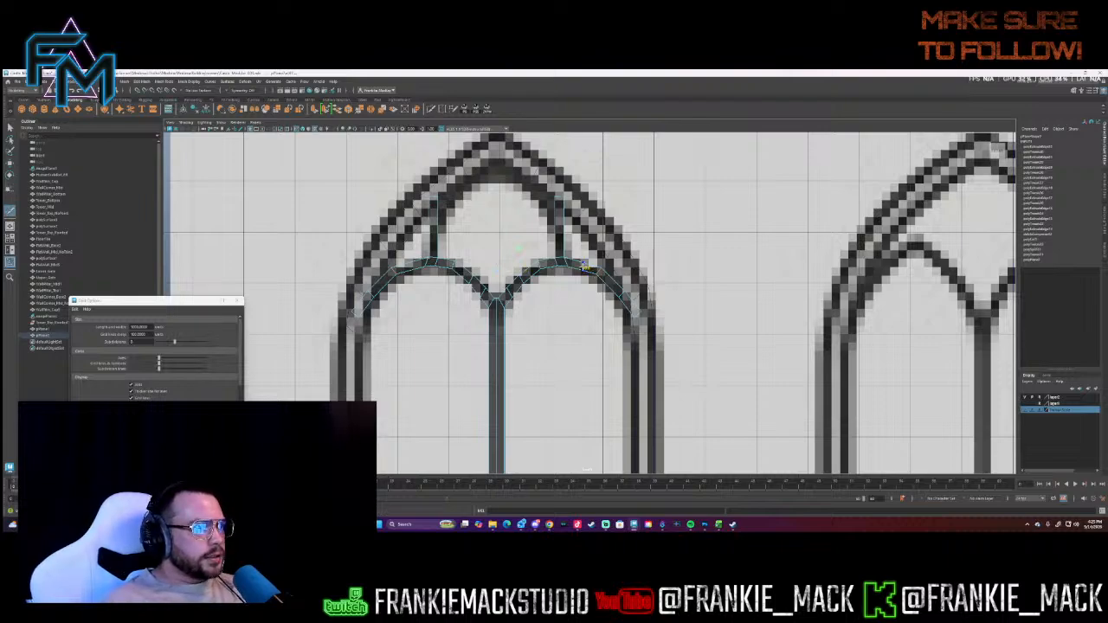
{"action": "left_click", "coordinate": [592, 328]}
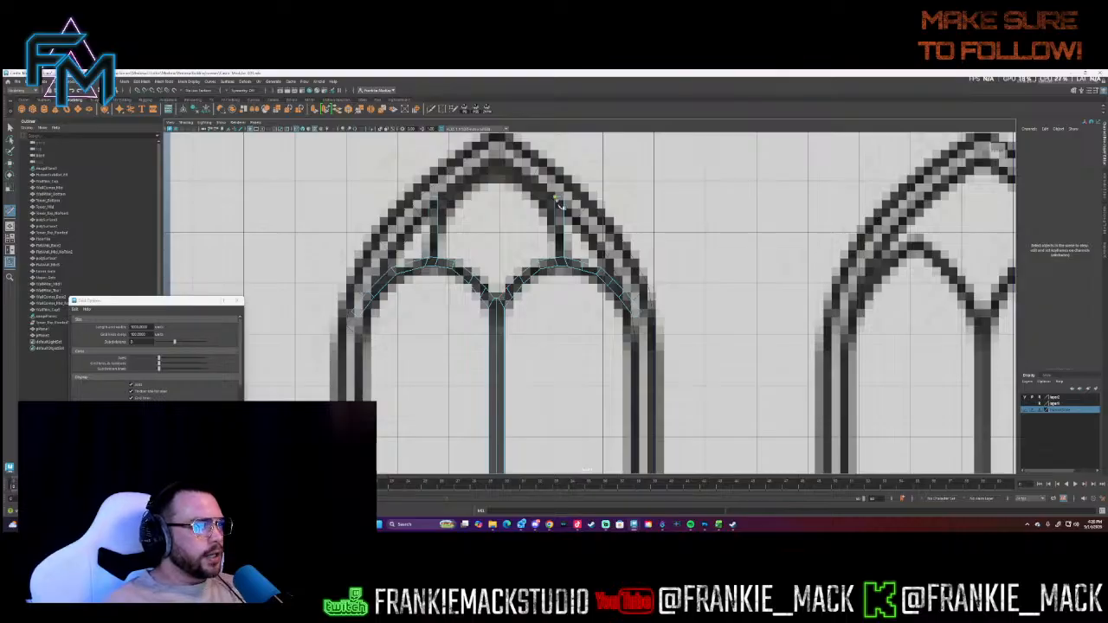
{"action": "middle_click_drag", "start_coordinate": [531, 300], "coordinate": [578, 84], "text": "alt"}
{"action": "middle_click_drag", "start_coordinate": [609, 389], "coordinate": [578, 324], "text": "alt"}
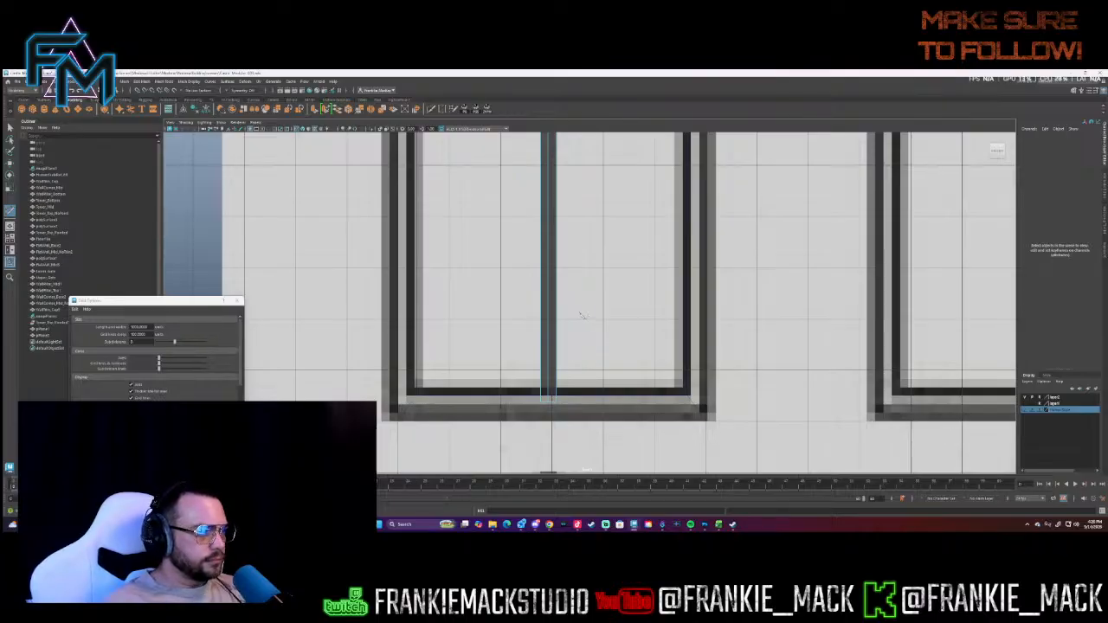
- Shift the whole tracery object slightly sideways to align the mullion with the nearby vertical grid line
{"action": "right_click_drag", "start_coordinate": [554, 328], "coordinate": [578, 317]}
{"action": "key", "text": "q"}
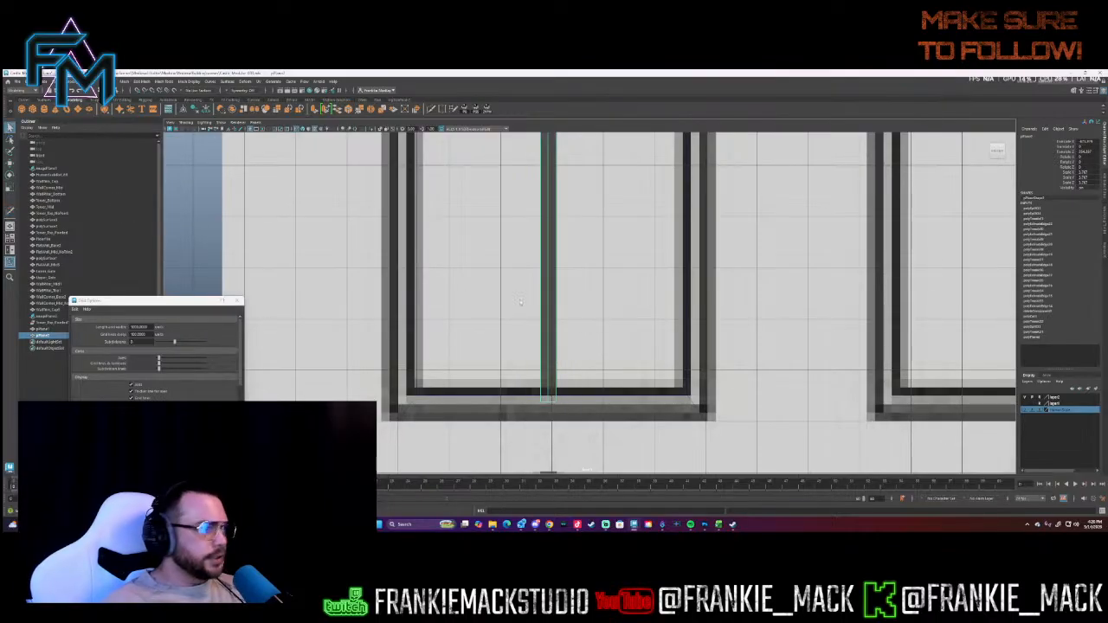
{"action": "middle_click_drag", "start_coordinate": [568, 288], "coordinate": [574, 404], "text": "alt"}
{"action": "middle_click_drag", "start_coordinate": [547, 178], "coordinate": [544, 284], "text": "alt"}
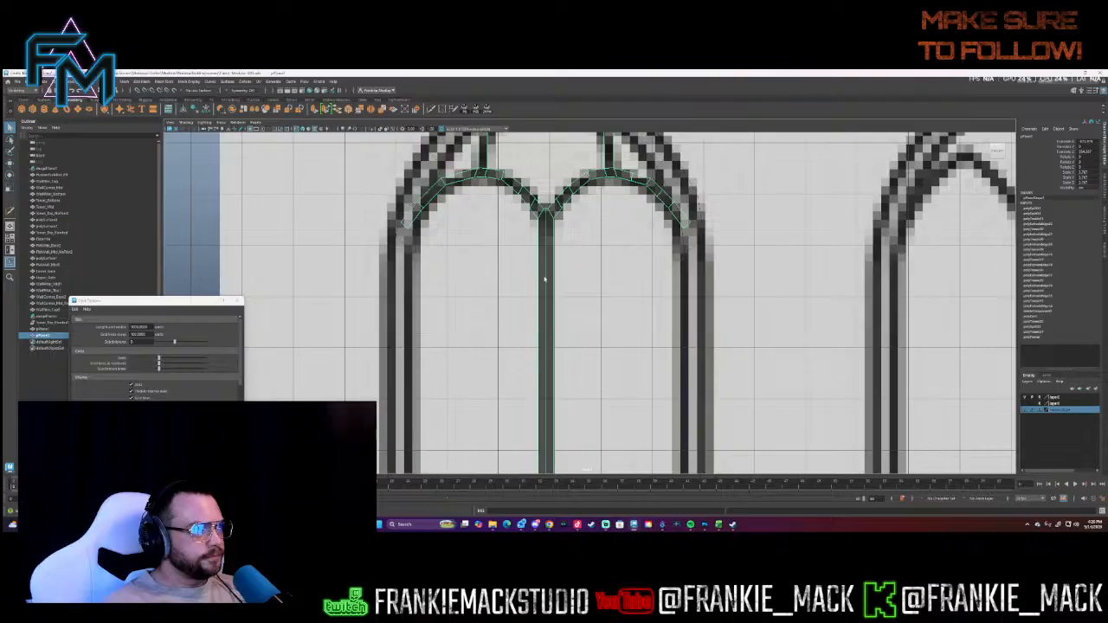
{"action": "scroll", "coordinate": [405, 233], "scroll_direction": "down", "scroll_amount": 2}
{"action": "key", "text": "w"}
{"action": "left_click", "coordinate": [571, 407]}
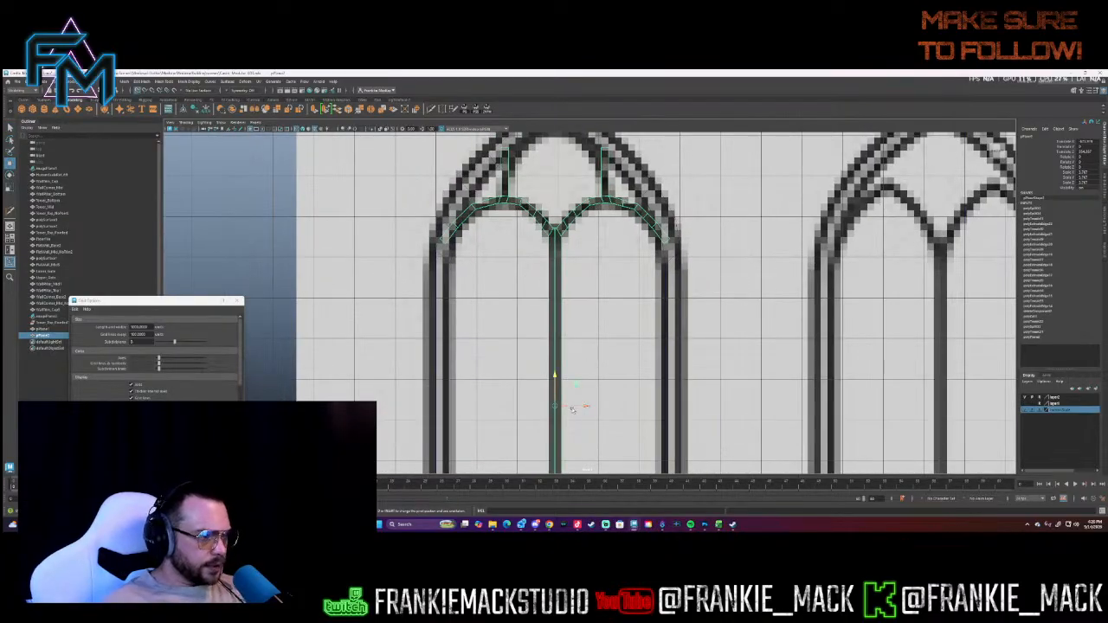
{"action": "left_click", "coordinate": [576, 408]}
{"action": "left_click", "coordinate": [555, 413]}
{"action": "left_click_drag", "start_coordinate": [568, 406], "coordinate": [570, 408]}
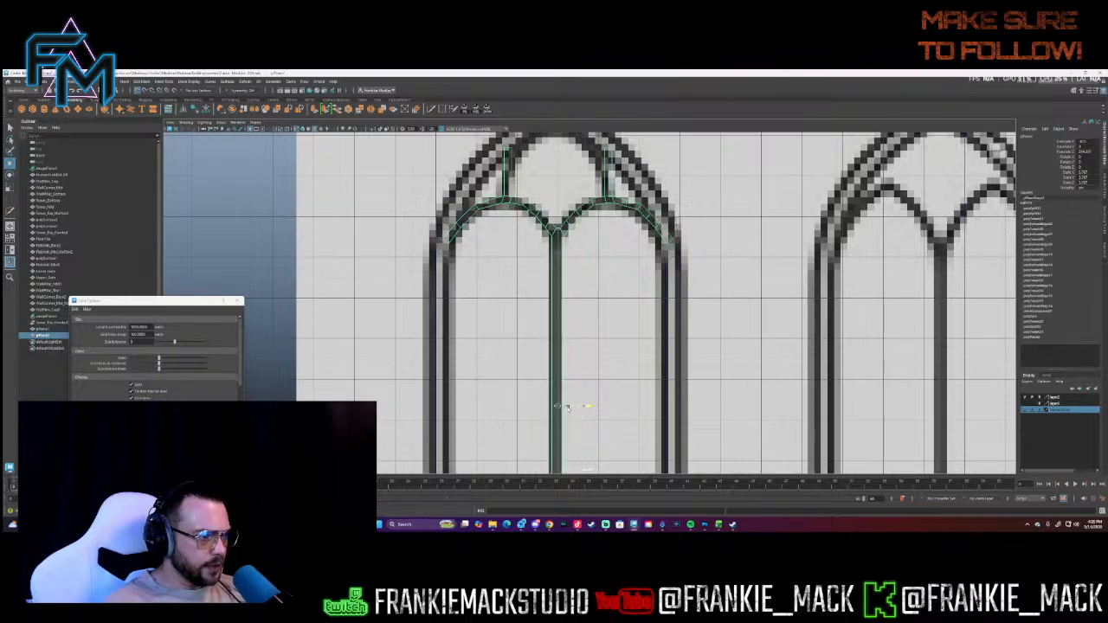
- Delete the left half of the tracery, including its small arch, vertical bar and the mullion's left face strip
{"action": "middle_click_drag", "start_coordinate": [628, 300], "coordinate": [622, 353], "text": "alt"}
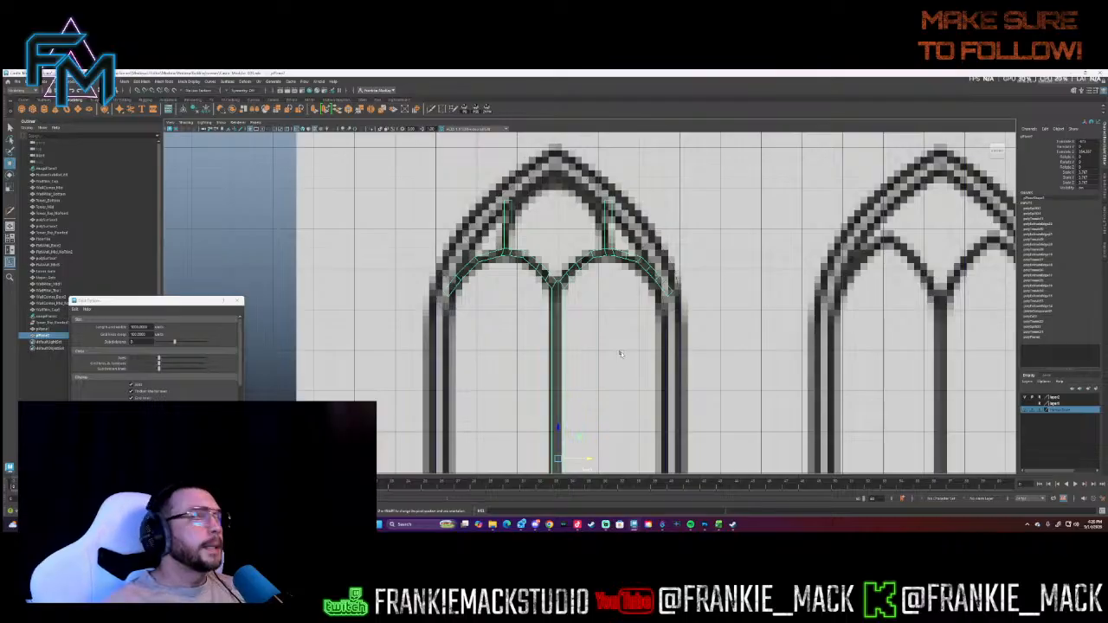
{"action": "middle_click_drag", "start_coordinate": [620, 353], "coordinate": [568, 441], "text": "alt"}
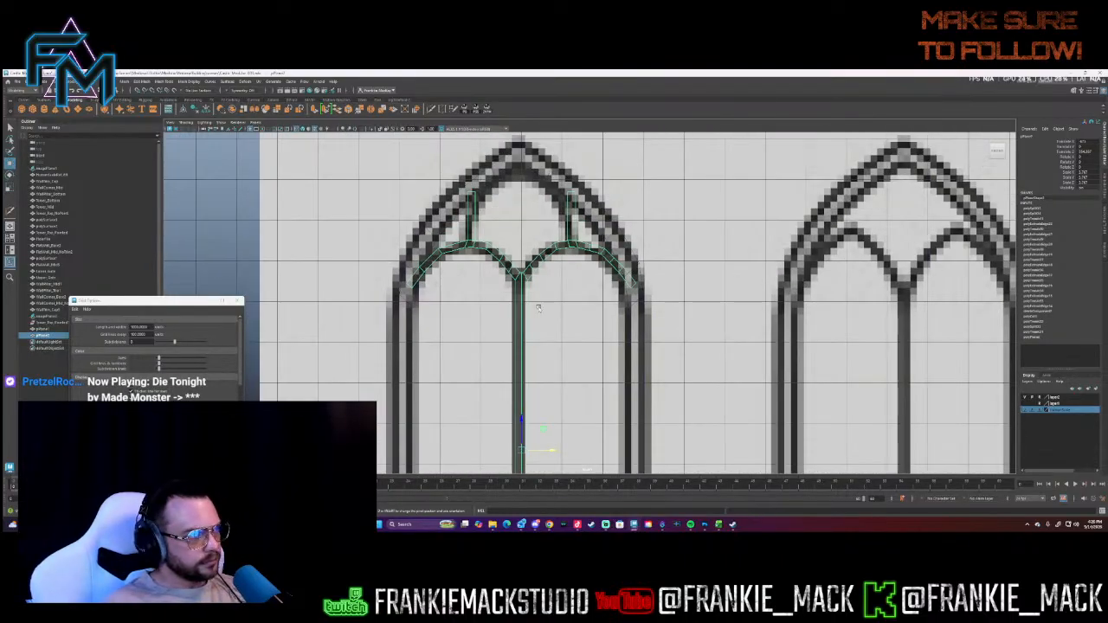
{"action": "right_click_drag", "start_coordinate": [504, 227], "coordinate": [509, 231]}
{"action": "middle_click_drag", "start_coordinate": [512, 232], "coordinate": [559, 200], "text": "alt"}
{"action": "left_click_drag", "start_coordinate": [547, 157], "coordinate": [446, 334]}
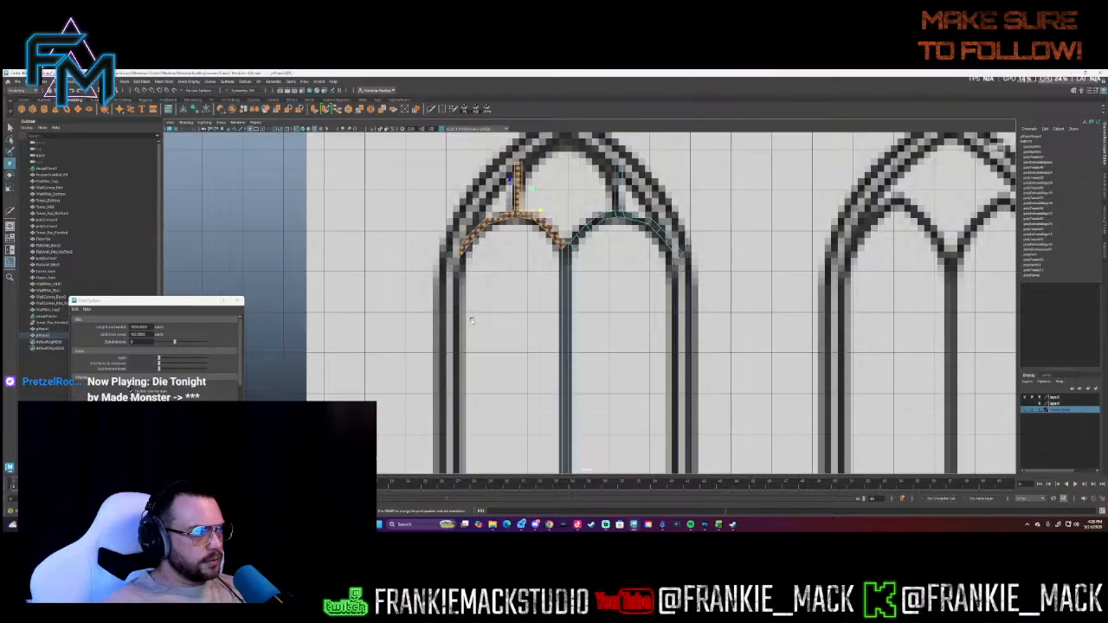
{"action": "left_click", "coordinate": [563, 313], "text": "shift"}
{"action": "middle_click_drag", "start_coordinate": [540, 439], "coordinate": [561, 251], "text": "alt"}
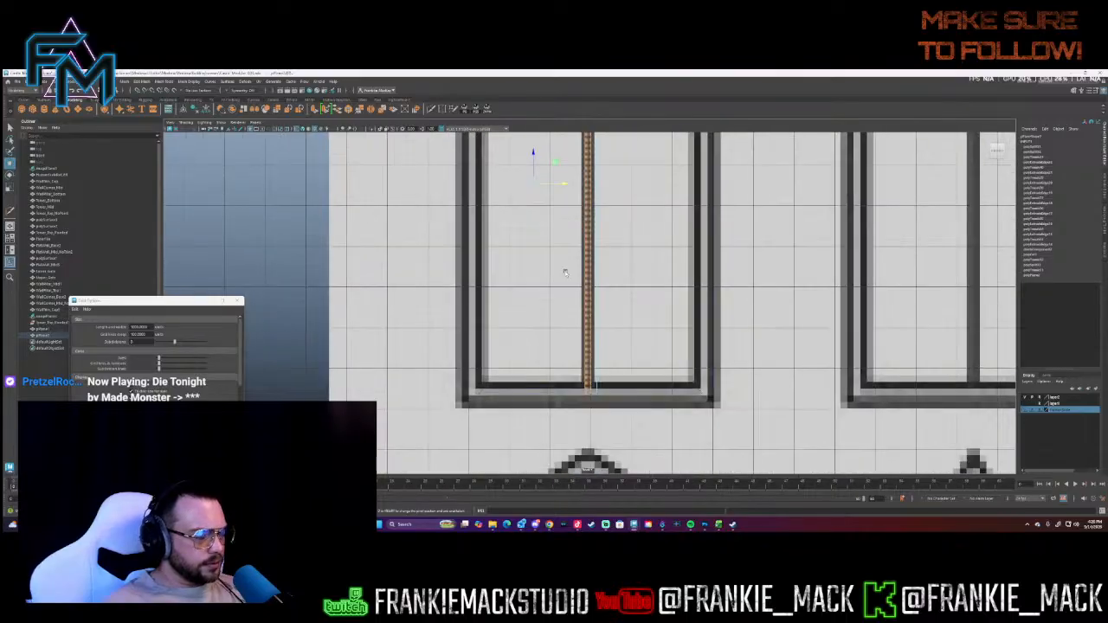
{"action": "left_click", "coordinate": [565, 272]}
{"action": "middle_click_drag", "start_coordinate": [649, 235], "coordinate": [543, 316], "text": "alt"}
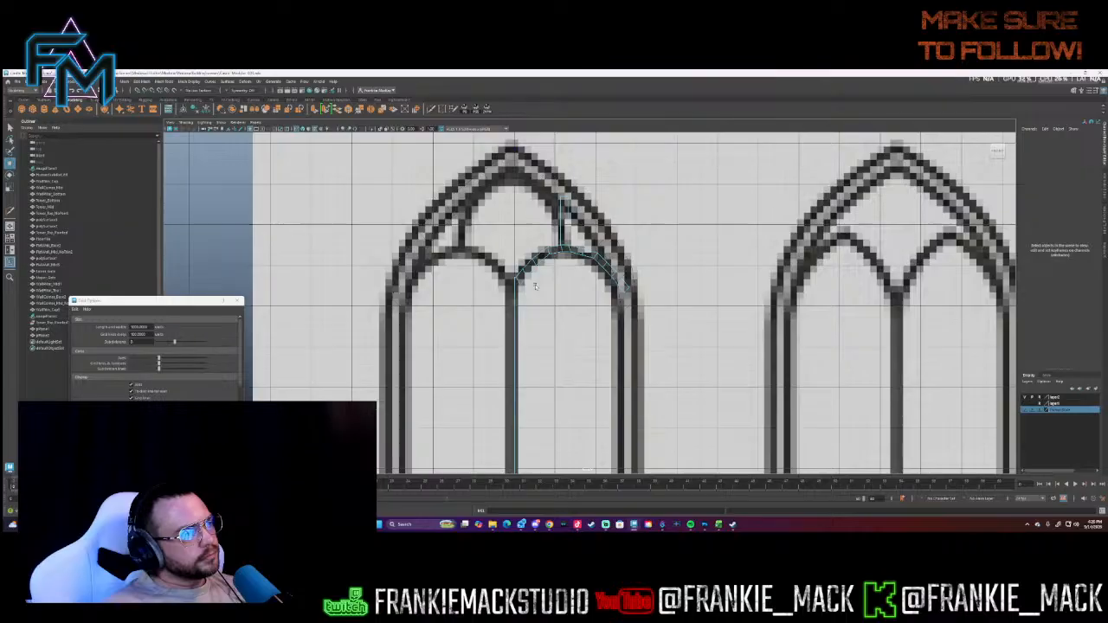
- Move the vertices on the inner side of the remaining small arch's crown to round its curve
{"action": "scroll", "coordinate": [535, 286], "scroll_direction": "down", "scroll_amount": 3}
{"action": "scroll", "coordinate": [523, 275], "scroll_direction": "up", "scroll_amount": 6}
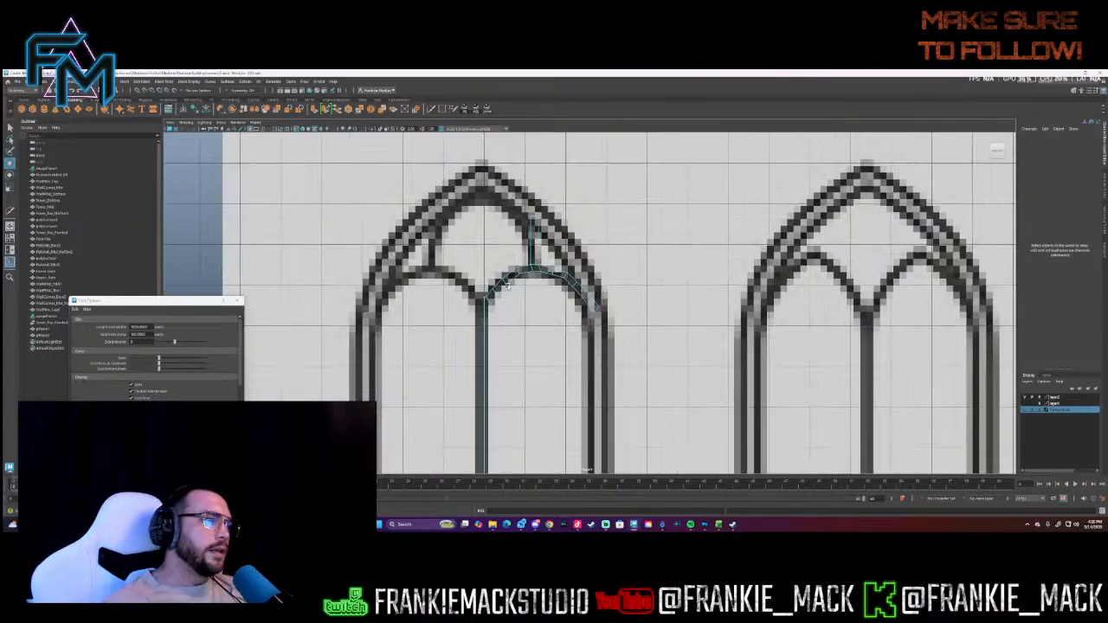
{"action": "scroll", "coordinate": [521, 268], "scroll_direction": "up", "scroll_amount": 3}
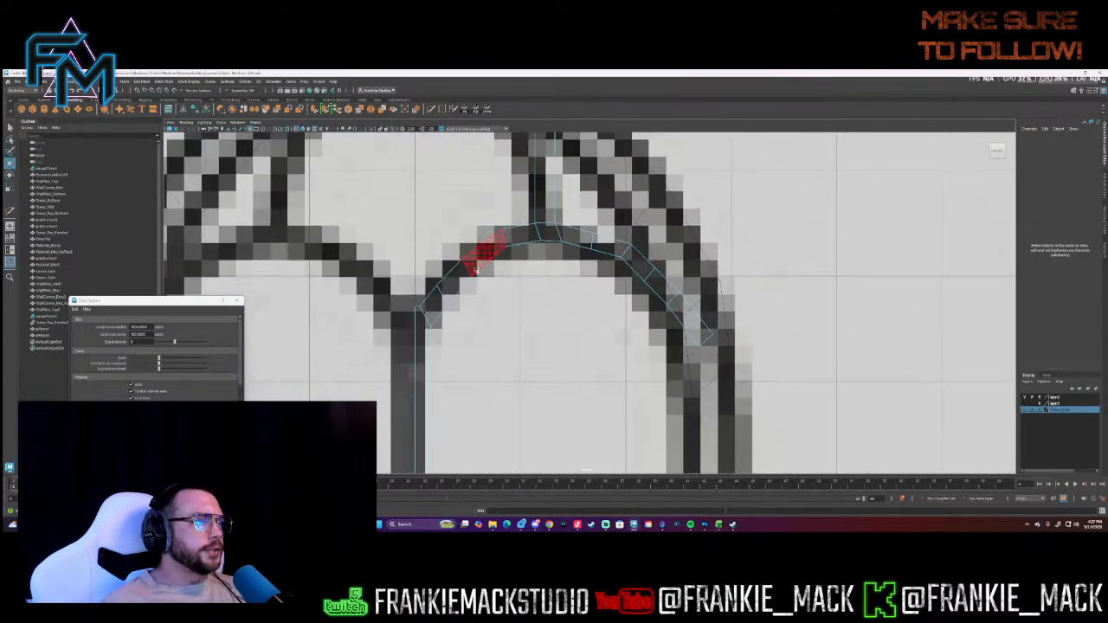
{"action": "right_click_drag", "start_coordinate": [472, 309], "coordinate": [447, 309]}
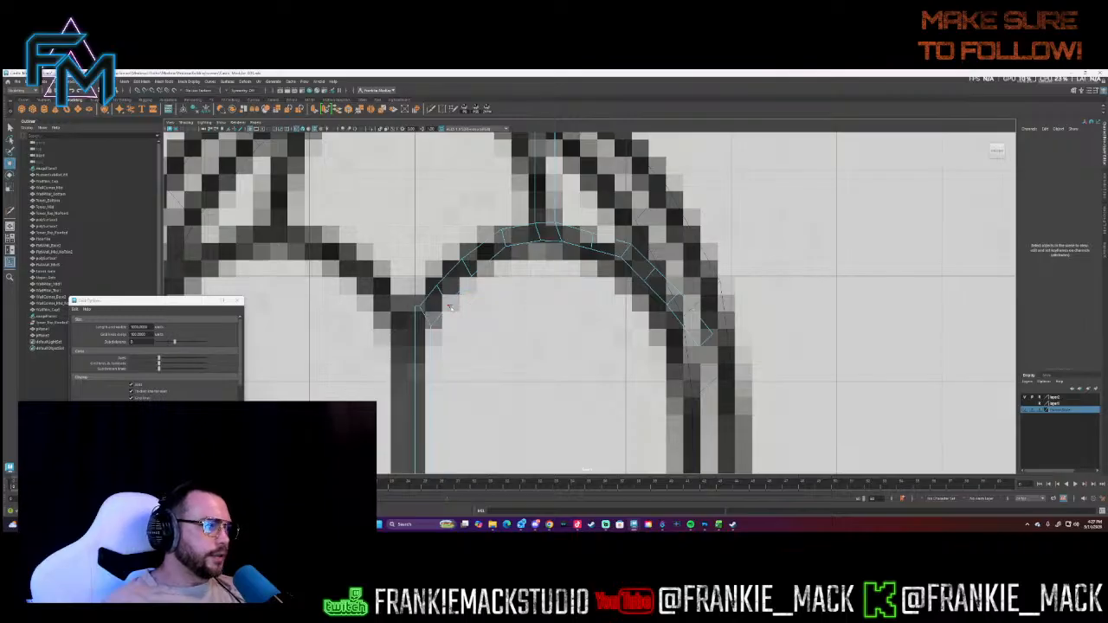
{"action": "left_click", "coordinate": [505, 249]}
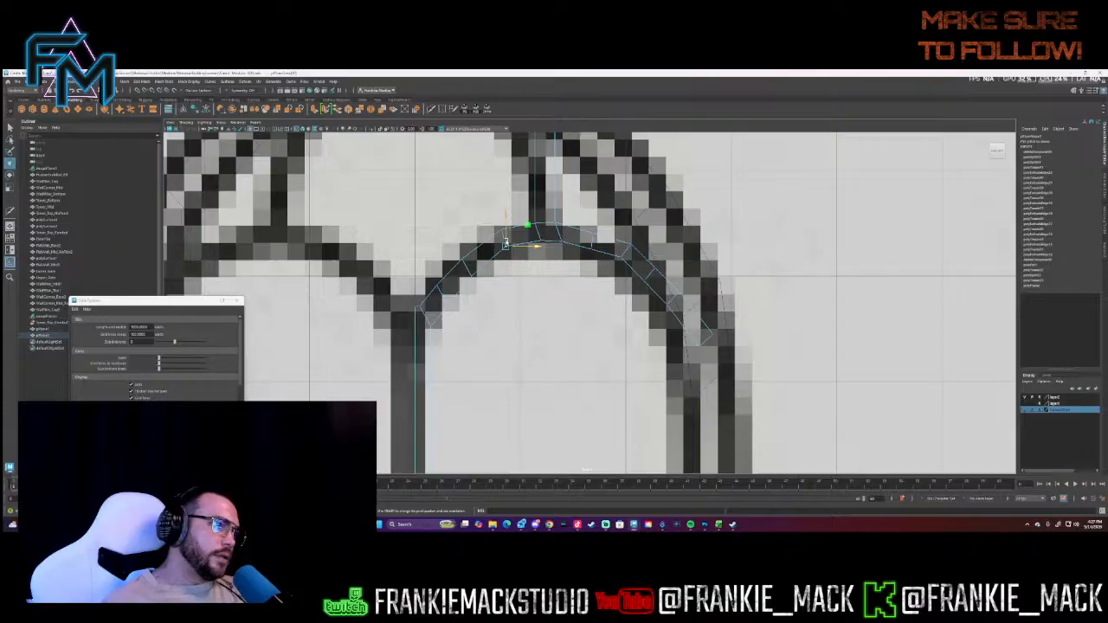
{"action": "left_click", "coordinate": [501, 227]}
{"action": "left_click", "coordinate": [501, 227]}
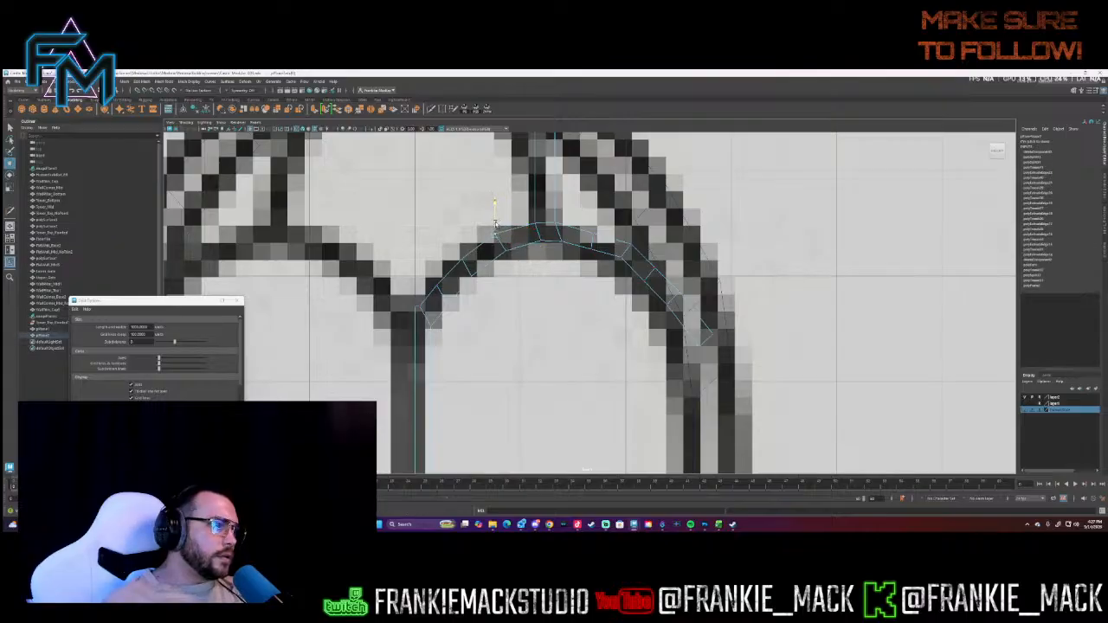
{"action": "left_click_drag", "start_coordinate": [541, 238], "coordinate": [534, 211]}
- Adjust the vertices just outside the vertical bar to smooth the small arch's crown and upper outer curve
{"action": "left_click", "coordinate": [563, 237]}
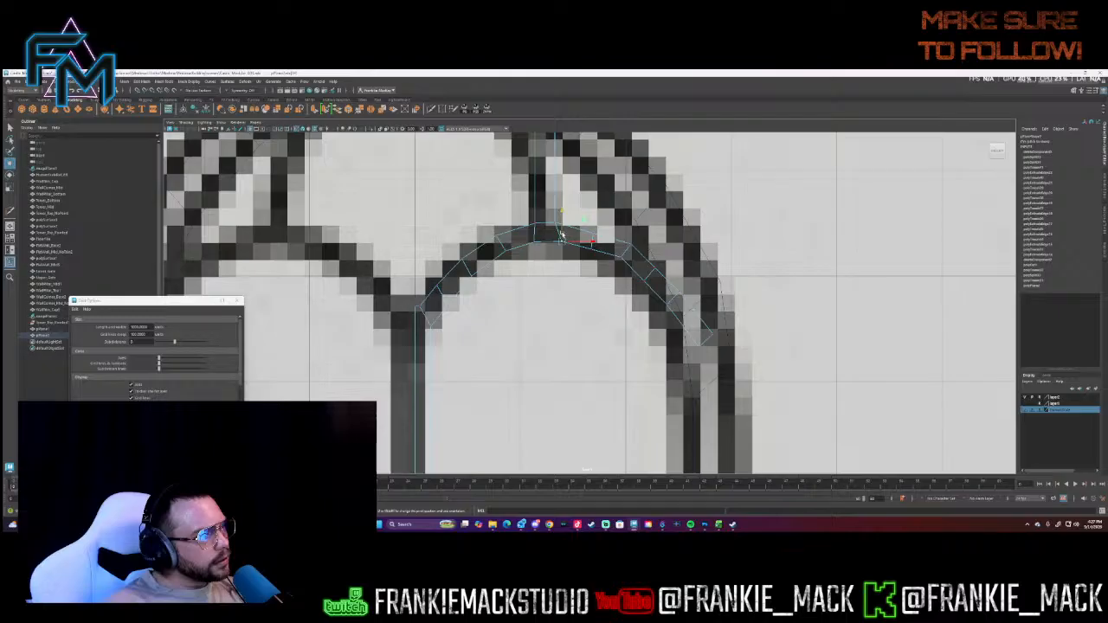
{"action": "left_click", "coordinate": [594, 234]}
{"action": "left_click_drag", "start_coordinate": [593, 225], "coordinate": [594, 220]}
{"action": "left_click", "coordinate": [620, 256]}
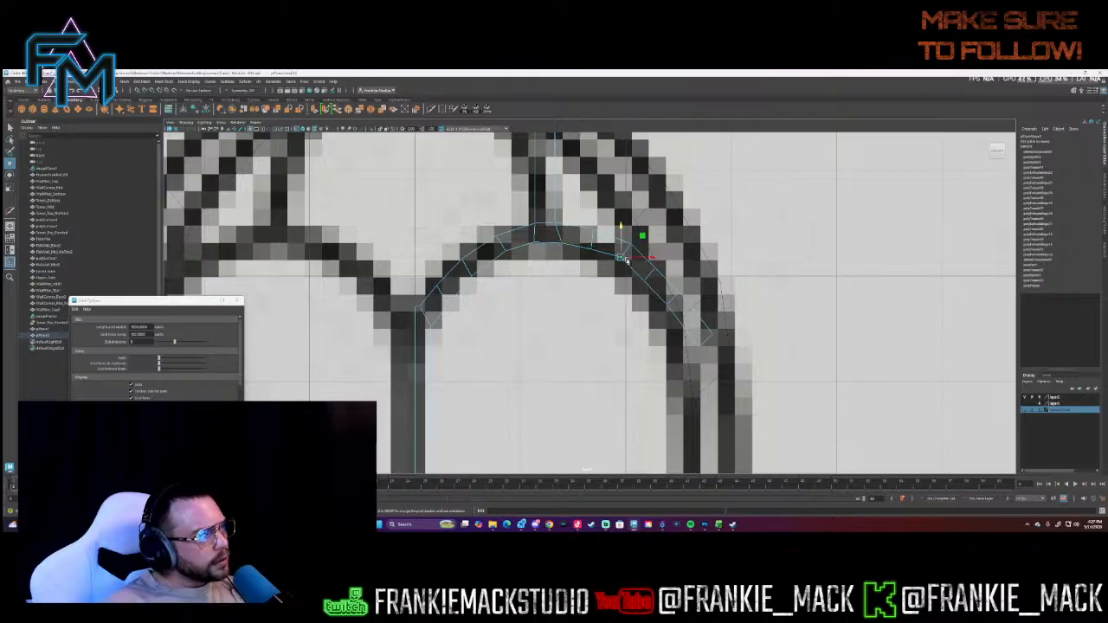
{"action": "left_click_drag", "start_coordinate": [634, 263], "coordinate": [629, 232]}
{"action": "left_click", "coordinate": [633, 246]}
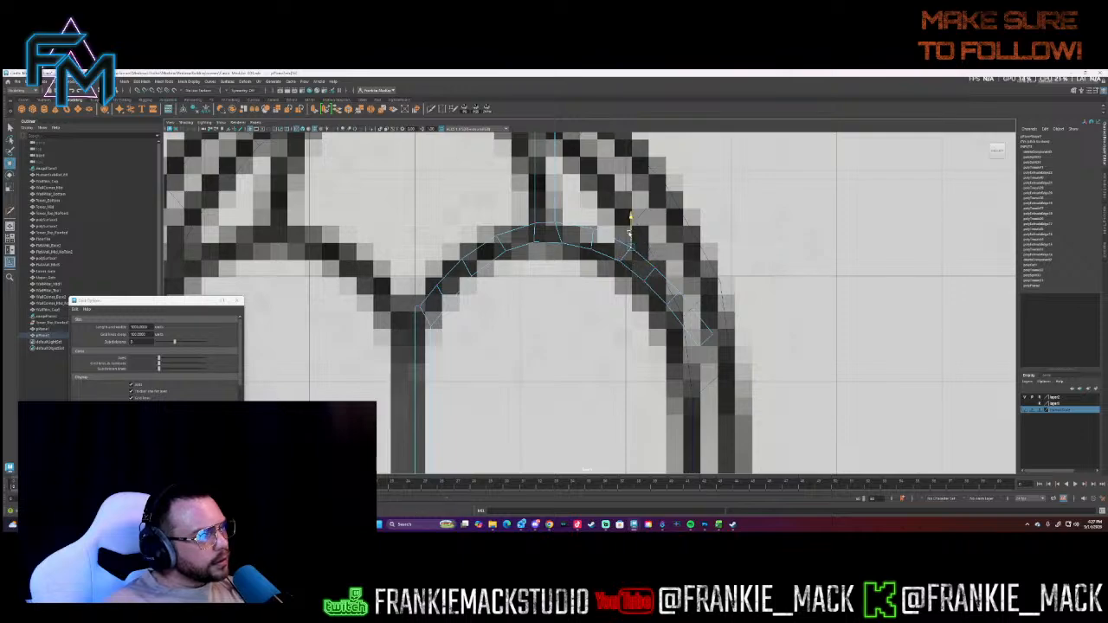
- Reposition the lower outer vertices of the small arch to match its curve, and display the model shaded
{"action": "left_click", "coordinate": [644, 275]}
{"action": "left_click_drag", "start_coordinate": [644, 249], "coordinate": [667, 283]}
{"action": "left_click", "coordinate": [662, 299]}
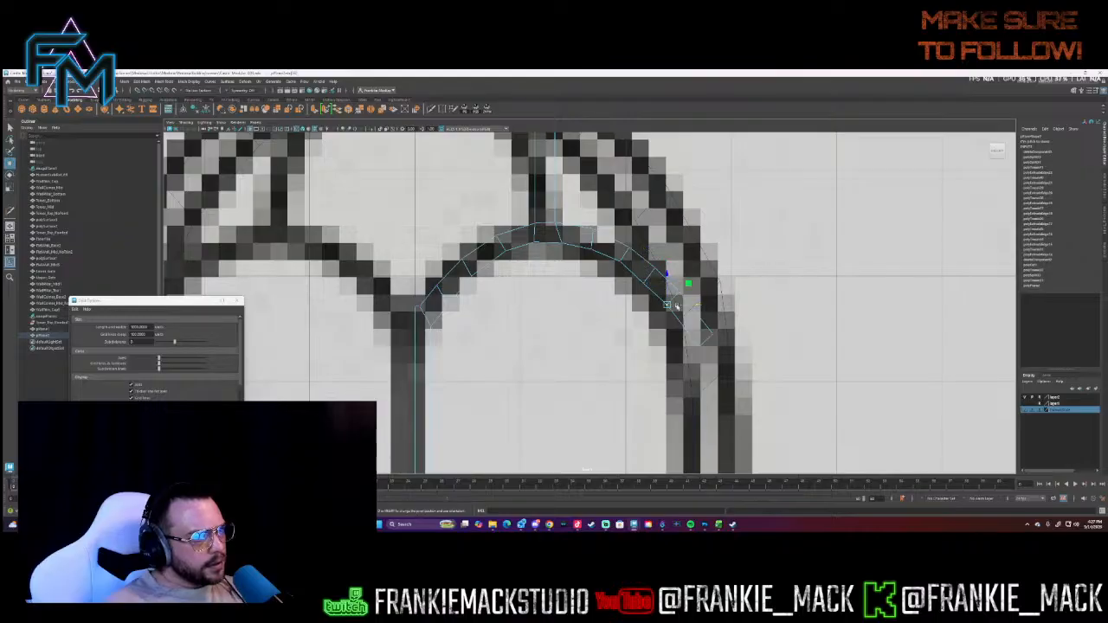
{"action": "left_click_drag", "start_coordinate": [685, 284], "coordinate": [701, 271]}
{"action": "left_click", "coordinate": [556, 226]}
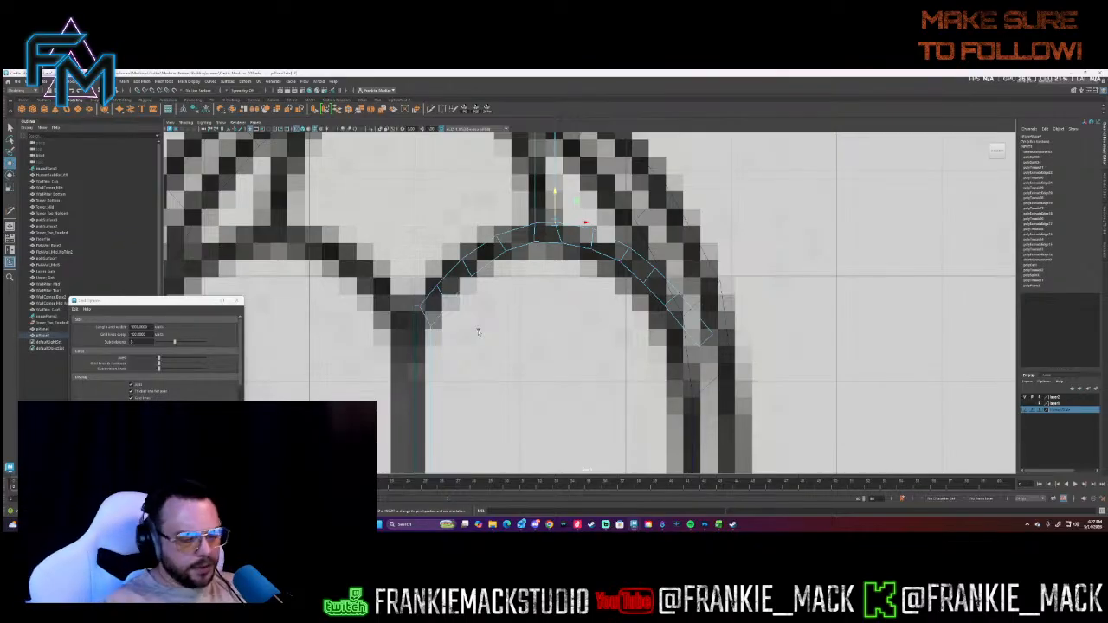
{"action": "key", "text": "5"}
{"action": "scroll", "coordinate": [477, 332], "scroll_direction": "down", "scroll_amount": 6}
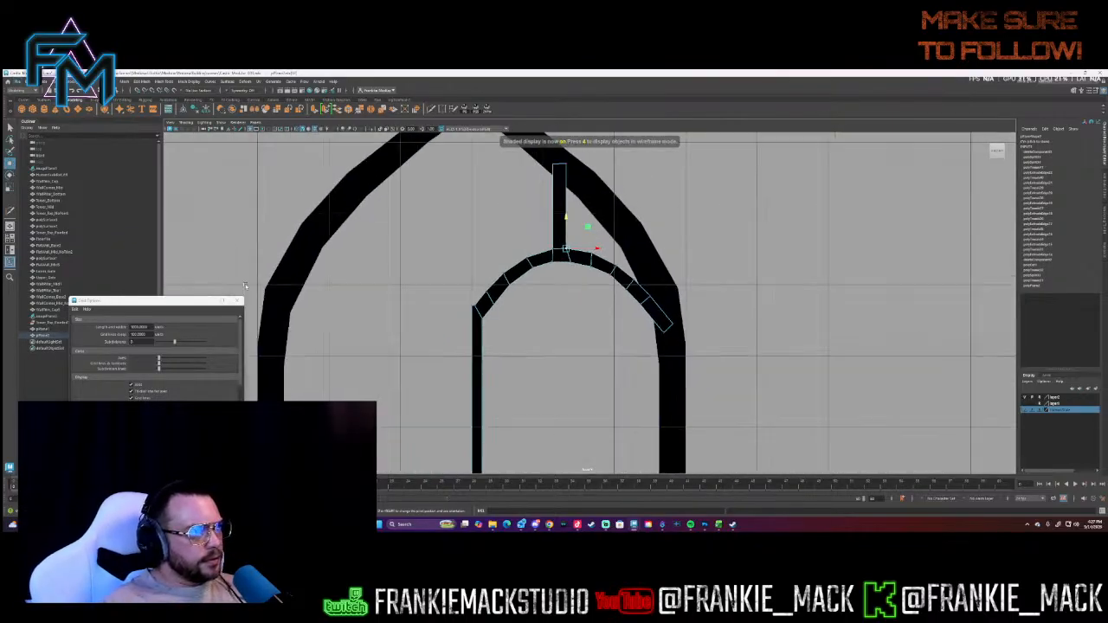
- Examine the window frame and half tracery in shaded perspective against the castle wall
{"action": "scroll", "coordinate": [447, 297], "scroll_direction": "down", "scroll_amount": 2}
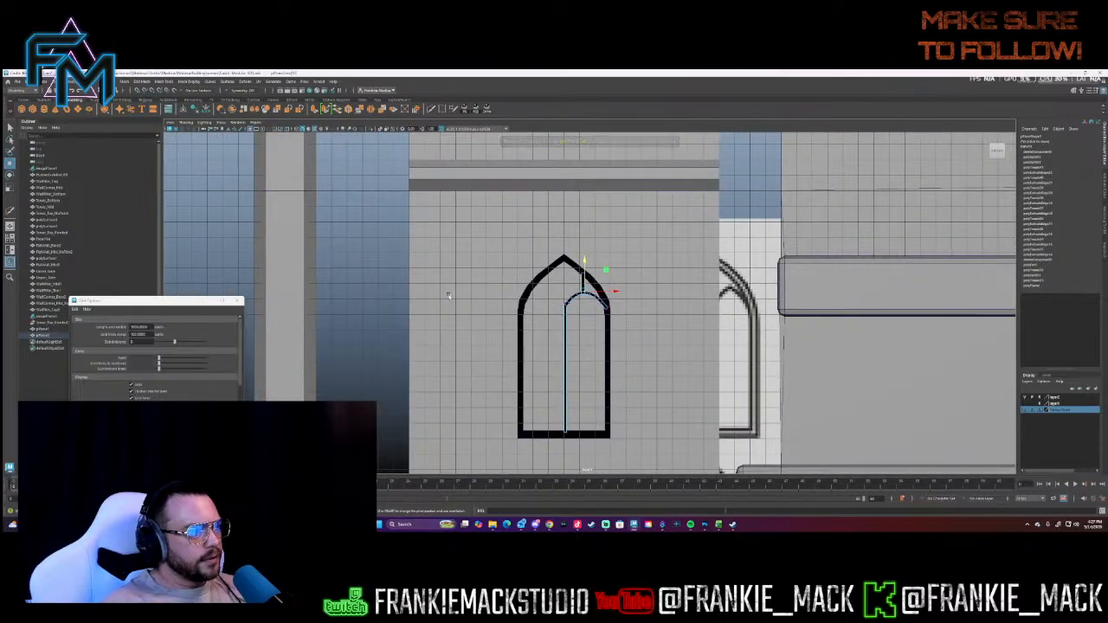
{"action": "key", "text": "space"}
{"action": "key", "text": "space"}
{"action": "left_click_drag", "start_coordinate": [710, 217], "coordinate": [688, 232], "text": "alt"}
{"action": "left_click_drag", "start_coordinate": [570, 268], "coordinate": [565, 276], "text": "alt"}
{"action": "scroll", "coordinate": [566, 277], "scroll_direction": "up", "scroll_amount": 5}
{"action": "scroll", "coordinate": [675, 277], "scroll_direction": "down", "scroll_amount": 3}
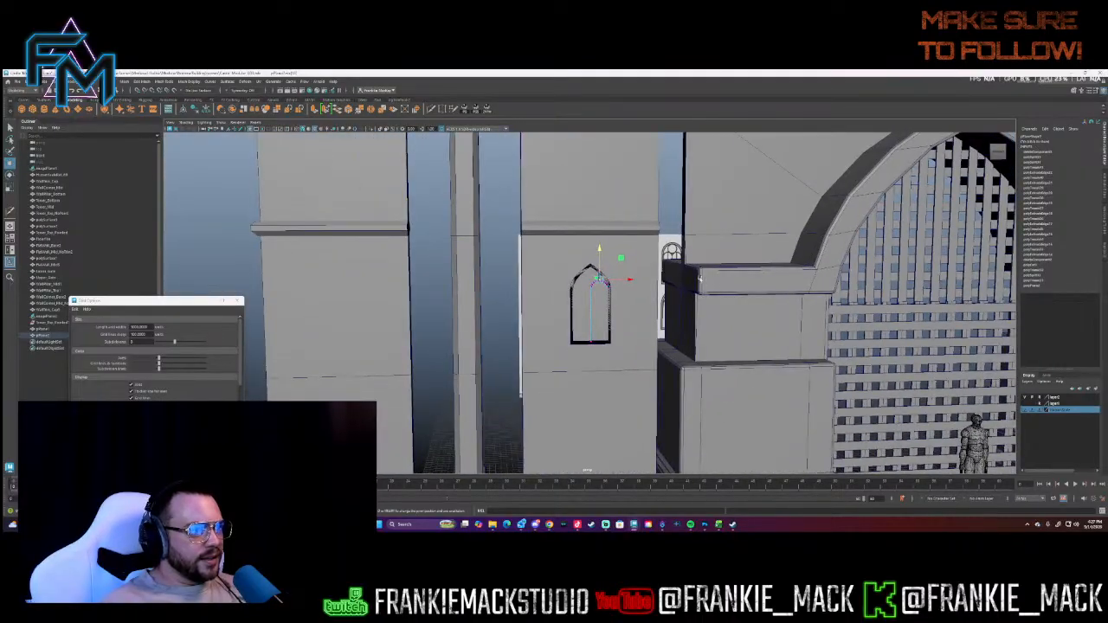
{"action": "left_click_drag", "start_coordinate": [675, 273], "coordinate": [701, 296], "text": "alt"}
- Reverse the face normals of the half tracery
{"action": "right_click_drag", "start_coordinate": [587, 309], "coordinate": [593, 283]}
{"action": "left_click", "coordinate": [603, 282], "text": "shift"}
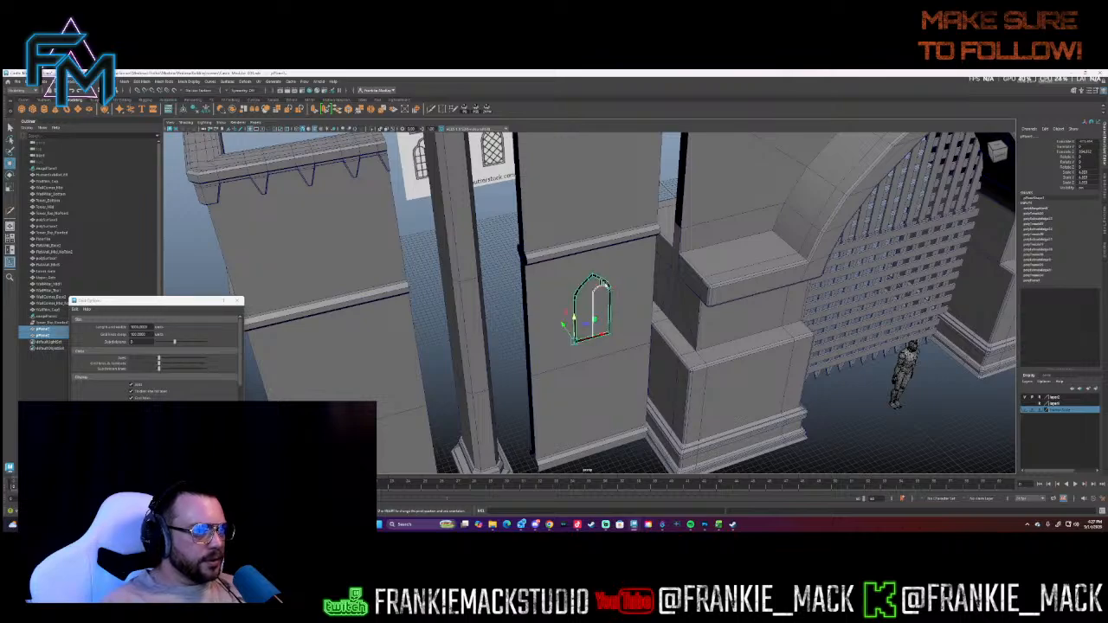
{"action": "key", "text": "q"}
{"action": "left_click_drag", "start_coordinate": [605, 315], "coordinate": [507, 303], "text": "alt"}
{"action": "right_click", "coordinate": [595, 288], "text": "shift"}
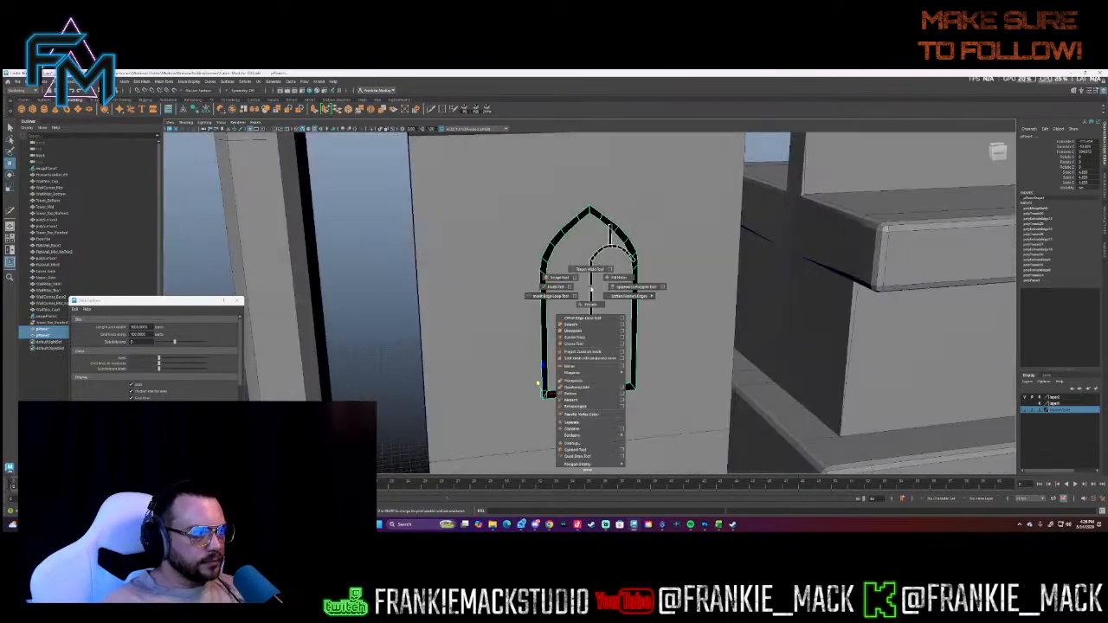
{"action": "right_click_drag", "start_coordinate": [591, 289], "coordinate": [645, 299]}
{"action": "double_click", "coordinate": [592, 298]}
{"action": "right_click", "coordinate": [592, 298], "text": "shift"}
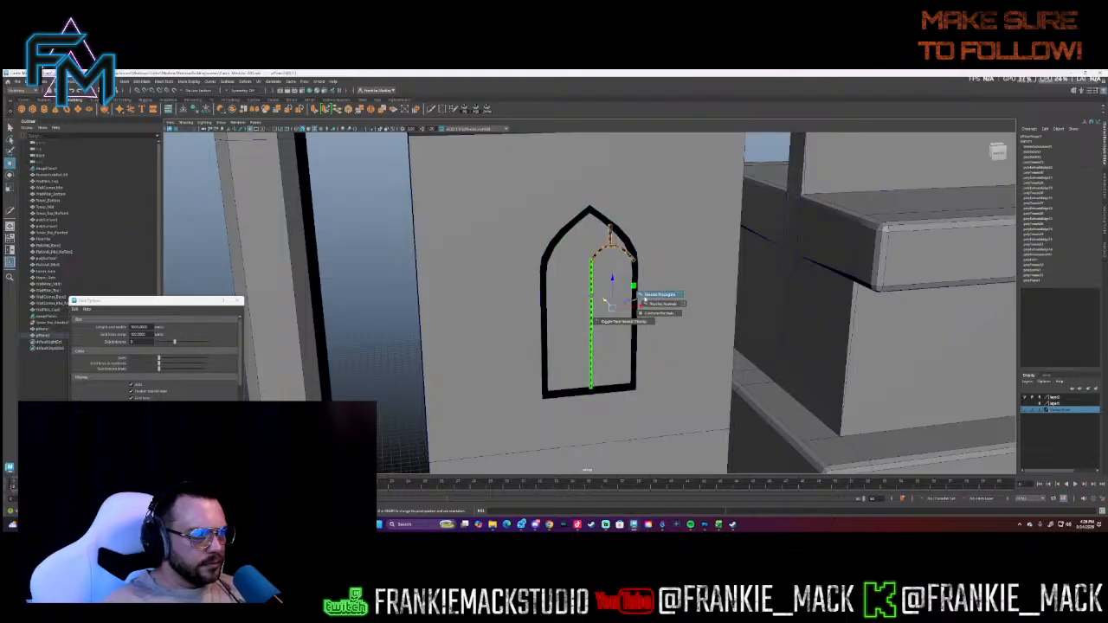
{"action": "right_click_drag", "start_coordinate": [644, 299], "coordinate": [646, 298], "text": "shift"}
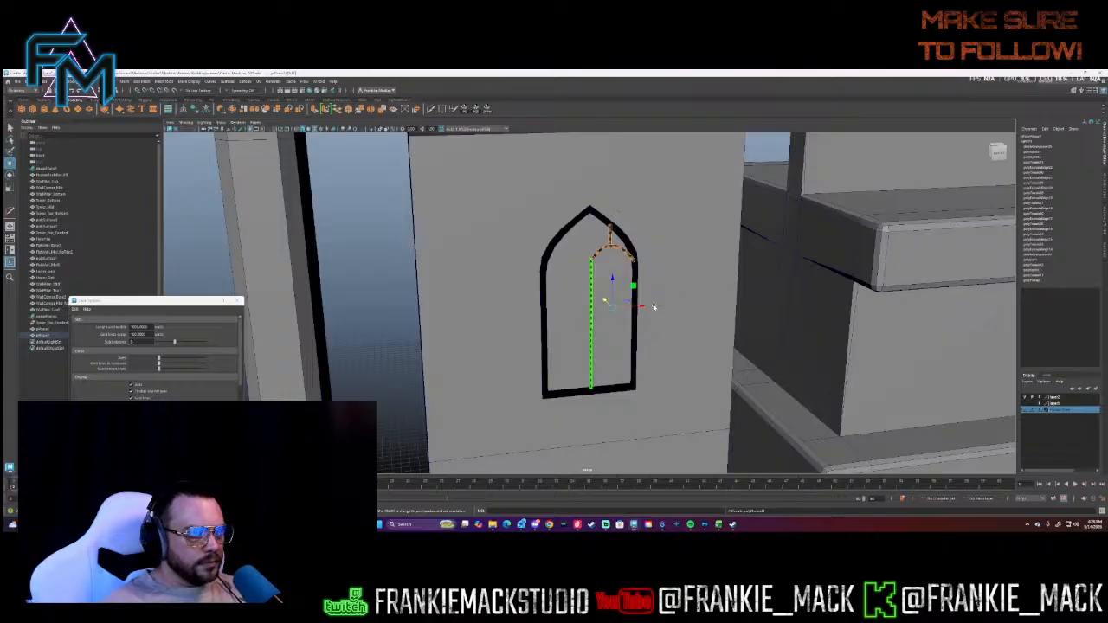
- Reverse the remaining black-shaded normals so the window frame and tracery both face outward from the wall
{"action": "left_click", "coordinate": [601, 222]}
{"action": "right_click_drag", "start_coordinate": [608, 222], "coordinate": [636, 257]}
{"action": "left_click", "coordinate": [611, 226]}
{"action": "double_click", "coordinate": [613, 227]}
{"action": "left_click", "coordinate": [601, 251]}
{"action": "mouse_move", "coordinate": [601, 272]}
{"action": "left_mouse_down", "text": "alt"}
{"action": "mouse_move", "coordinate": [561, 268]}
{"action": "mouse_move", "coordinate": [581, 277]}
{"action": "mouse_move", "coordinate": [529, 283]}
{"action": "mouse_move", "coordinate": [606, 292]}
{"action": "mouse_move", "coordinate": [614, 273]}
{"action": "left_mouse_up", "text": "alt"}
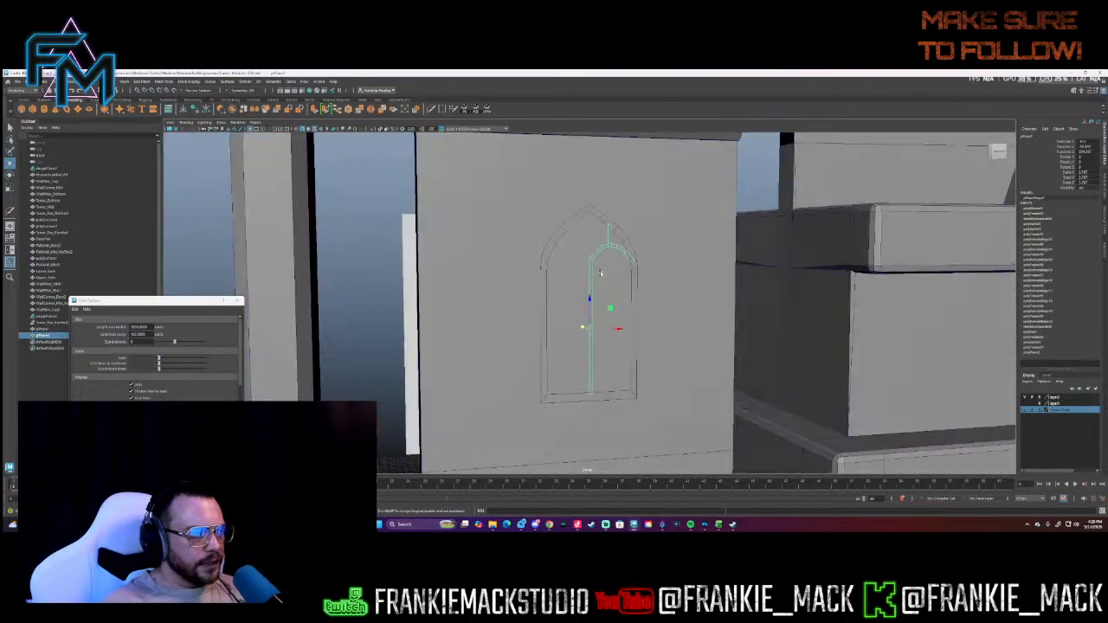
{"action": "left_click", "coordinate": [371, 227]}
{"action": "mouse_move", "coordinate": [372, 227]}
{"action": "left_mouse_down", "text": "alt"}
{"action": "mouse_move", "coordinate": [429, 220]}
{"action": "mouse_move", "coordinate": [408, 240]}
{"action": "mouse_move", "coordinate": [362, 231]}
{"action": "left_mouse_up", "text": "alt"}
{"action": "left_click_drag", "start_coordinate": [361, 222], "coordinate": [360, 229], "text": "alt"}
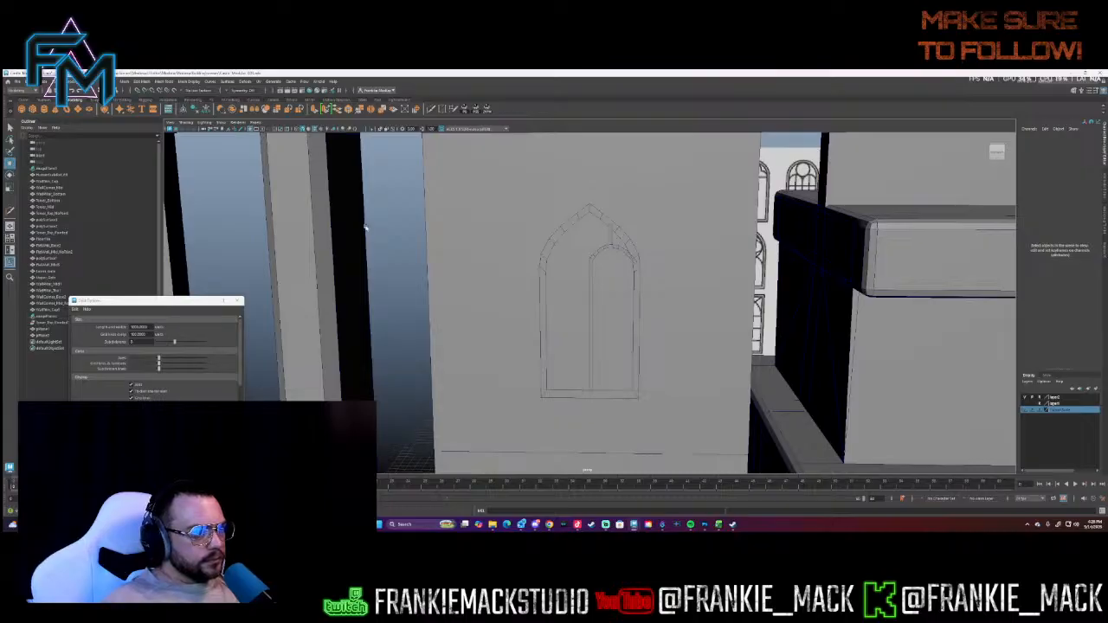
- Mirror the half tracery across the mullion's centre, using the bounding box as axis position and the option not to merge borders
{"action": "left_click", "coordinate": [592, 273]}
{"action": "right_click_drag", "start_coordinate": [592, 258], "coordinate": [626, 339], "text": "shift"}
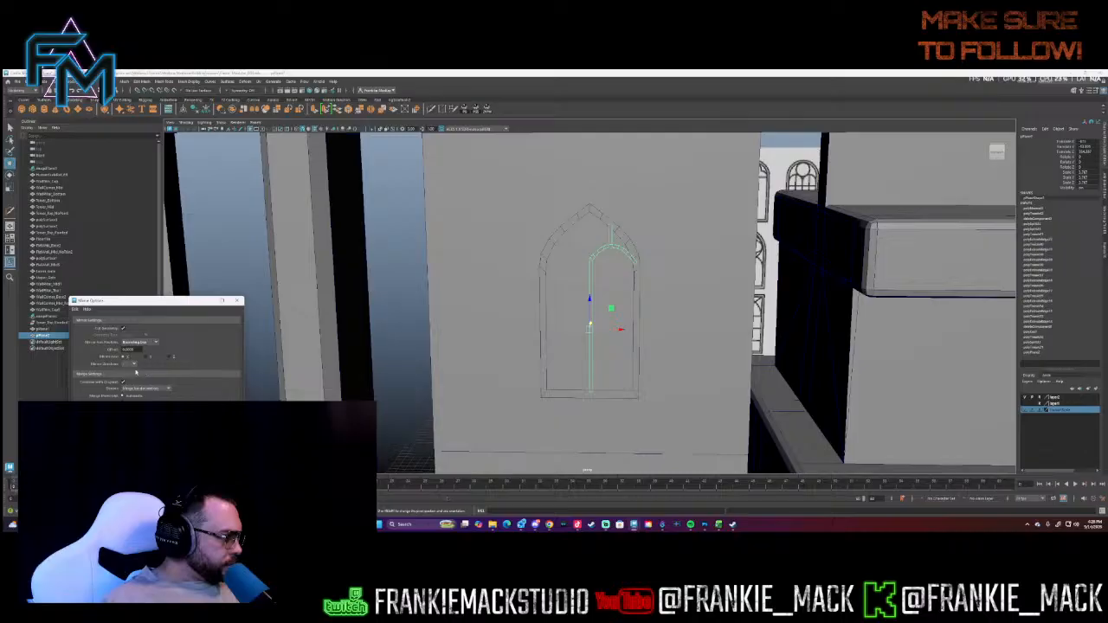
{"action": "left_click", "coordinate": [157, 461]}
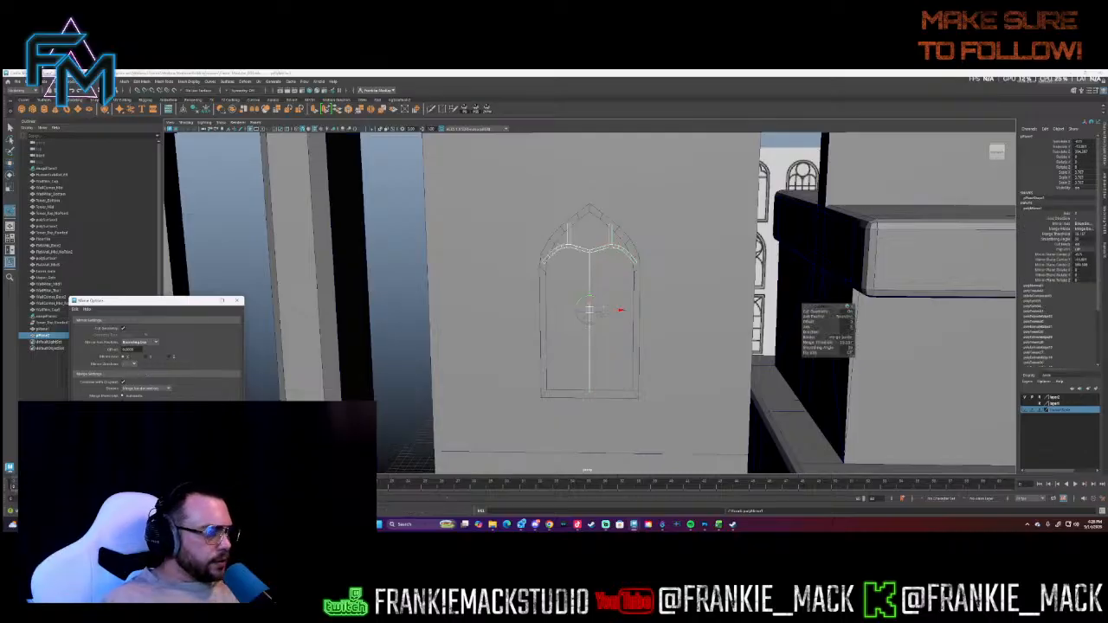
{"action": "key", "text": "ctrl+z"}
{"action": "left_click", "coordinate": [167, 389]}
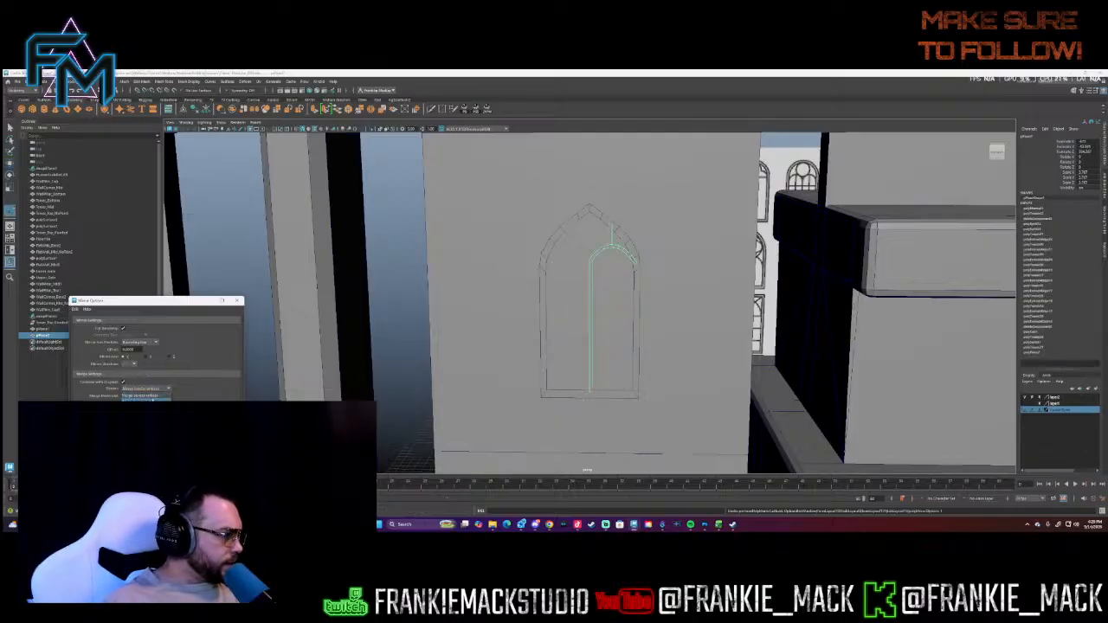
{"action": "left_click", "coordinate": [149, 409]}
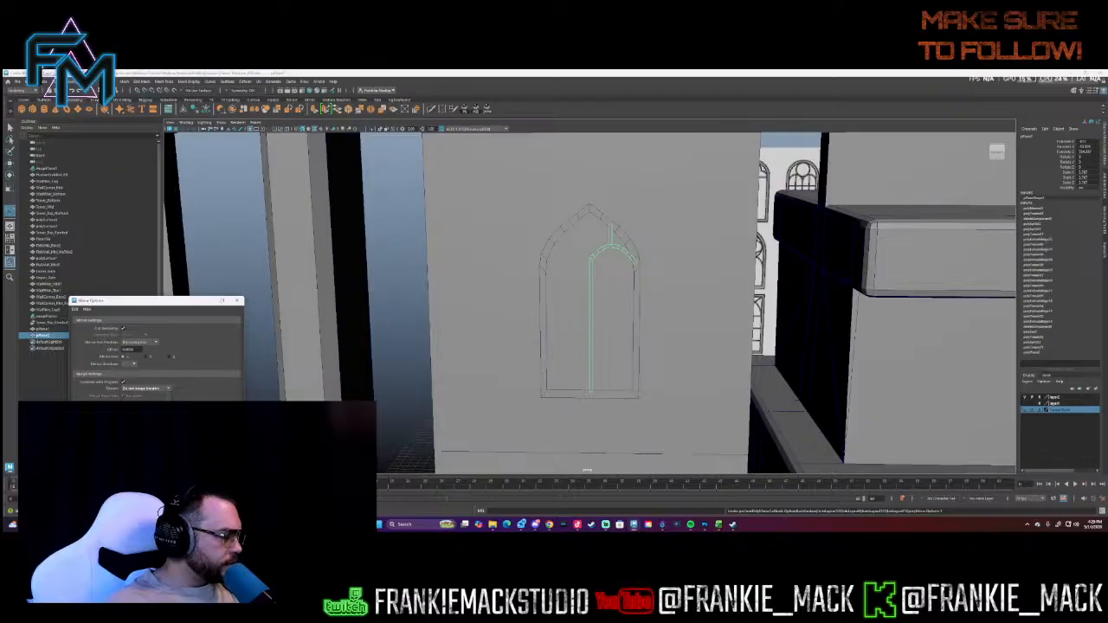
{"action": "left_click", "coordinate": [157, 465]}
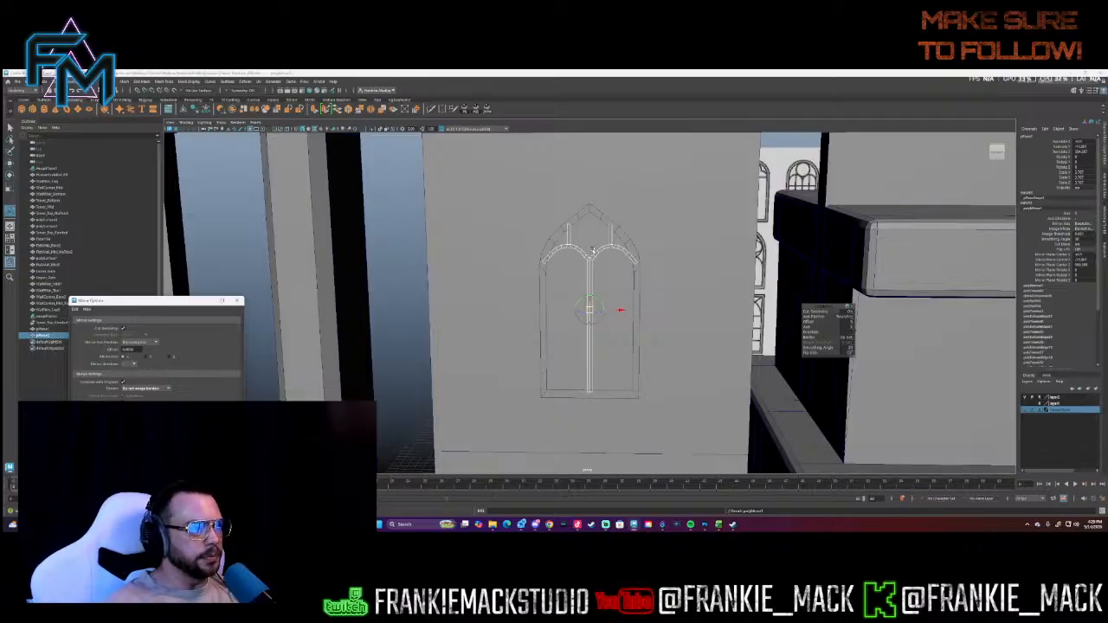
- Merge the mirrored halves' overlapping vertices at the upper end of the mullion
{"action": "right_click", "coordinate": [593, 257]}
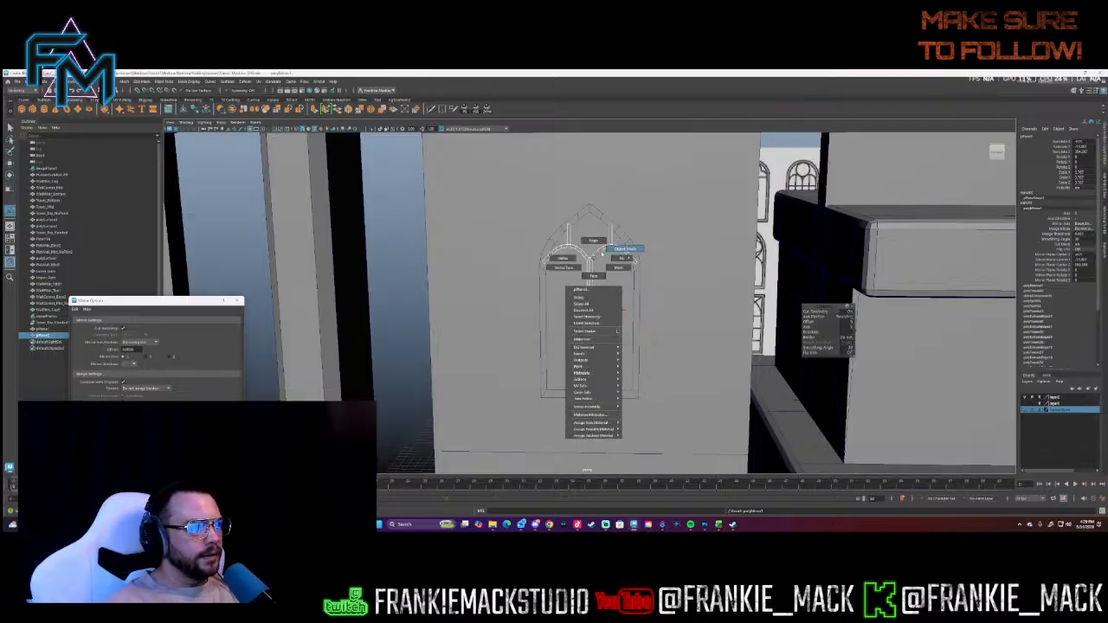
{"action": "left_click", "coordinate": [600, 252]}
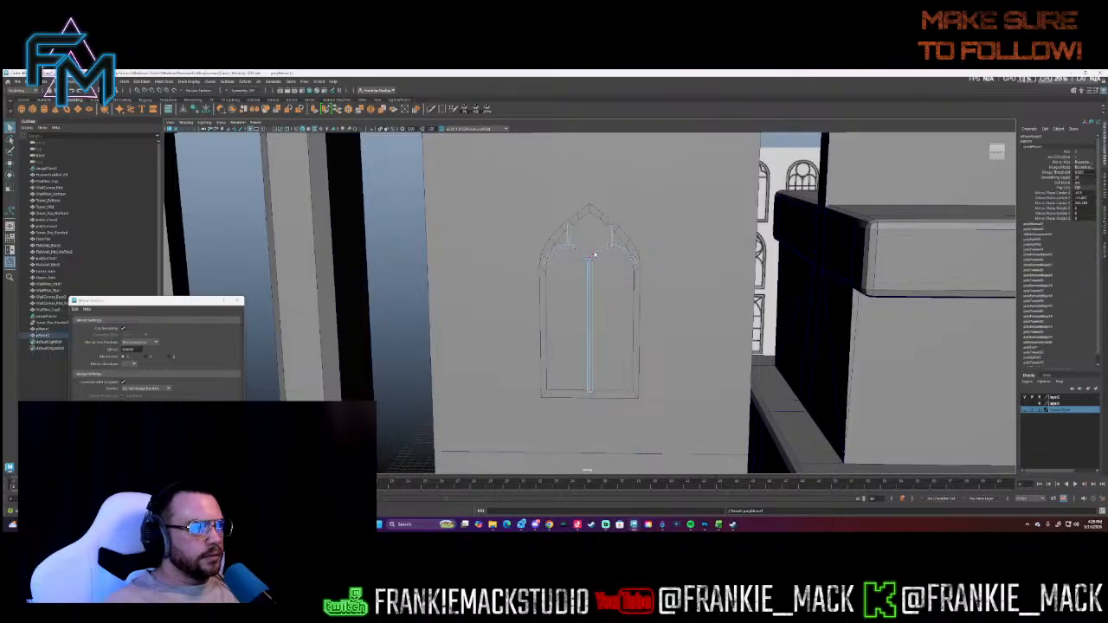
{"action": "key", "text": "space"}
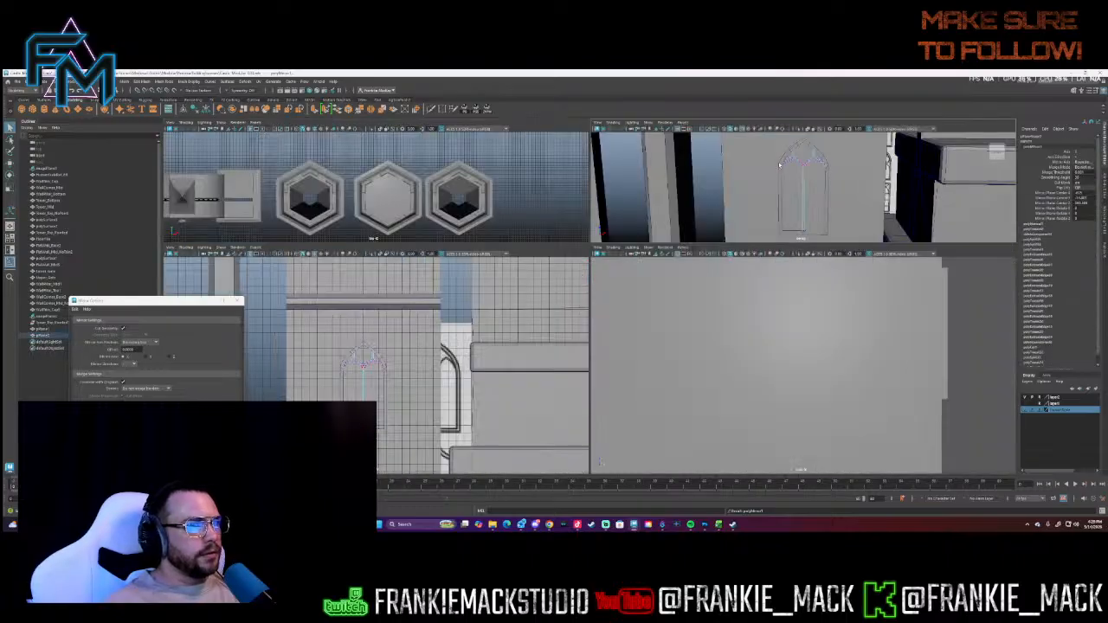
{"action": "key", "text": "space"}
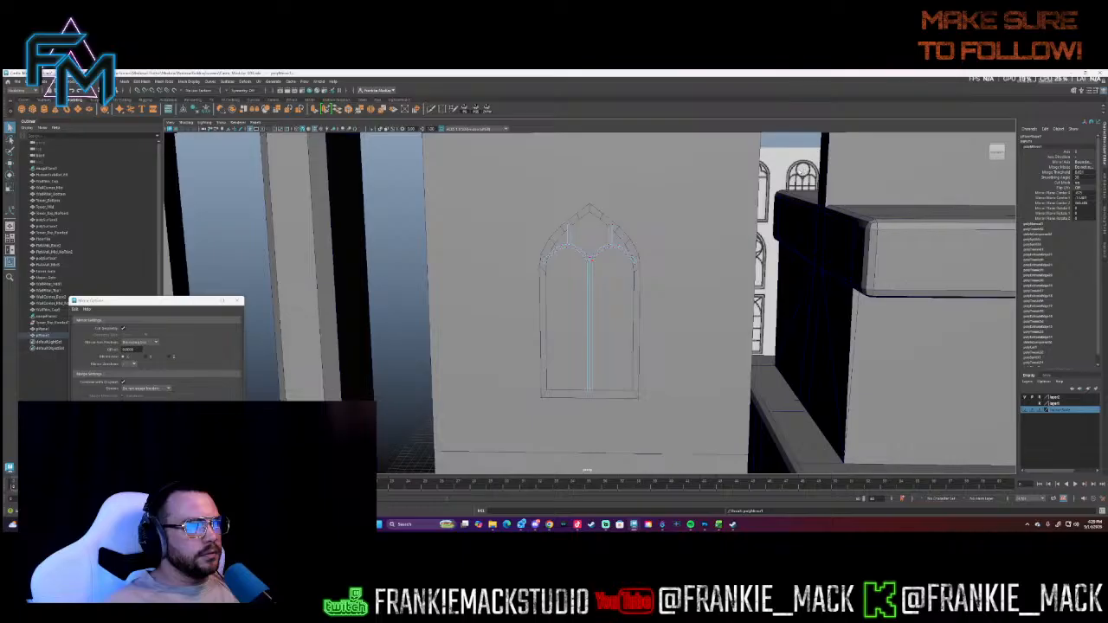
{"action": "key", "text": "f"}
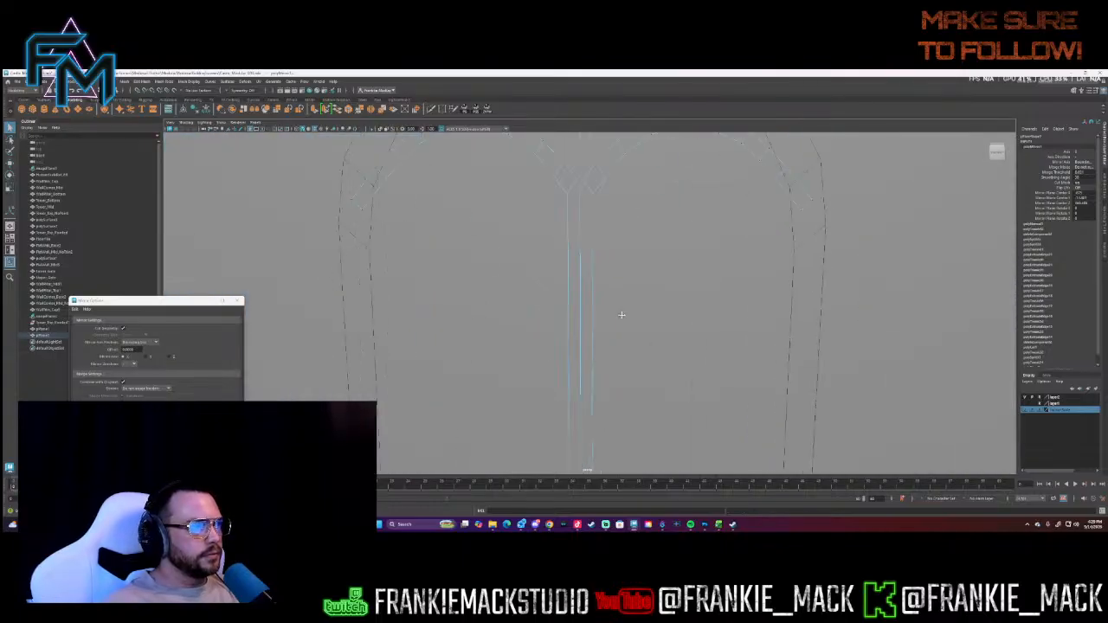
{"action": "scroll", "coordinate": [558, 346], "scroll_direction": "up", "scroll_amount": 5}
{"action": "left_click_drag", "start_coordinate": [505, 365], "coordinate": [516, 350]}
{"action": "right_click_drag", "start_coordinate": [516, 354], "coordinate": [519, 314], "text": "shift"}
- Merge the mirrored halves' overlapping vertices at the bottom end of the mullion
{"action": "middle_click_drag", "start_coordinate": [516, 433], "coordinate": [538, 236], "text": "alt"}
{"action": "middle_click_drag", "start_coordinate": [535, 407], "coordinate": [539, 317], "text": "alt"}
{"action": "scroll", "coordinate": [487, 344], "scroll_direction": "down", "scroll_amount": 5}
{"action": "middle_click_drag", "start_coordinate": [487, 344], "coordinate": [495, 222], "text": "alt"}
{"action": "middle_click_drag", "start_coordinate": [484, 381], "coordinate": [487, 247], "text": "alt"}
{"action": "scroll", "coordinate": [486, 249], "scroll_direction": "up", "scroll_amount": 5}
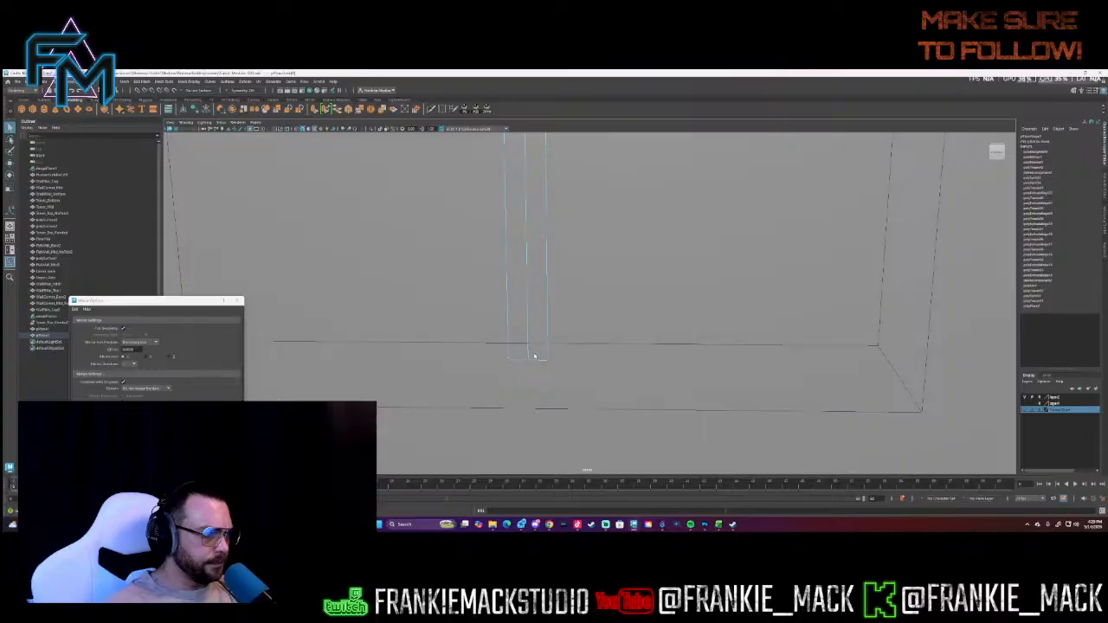
{"action": "right_click_drag", "start_coordinate": [524, 362], "coordinate": [526, 323], "text": "shift"}
{"action": "scroll", "coordinate": [314, 326], "scroll_direction": "down", "scroll_amount": 10}
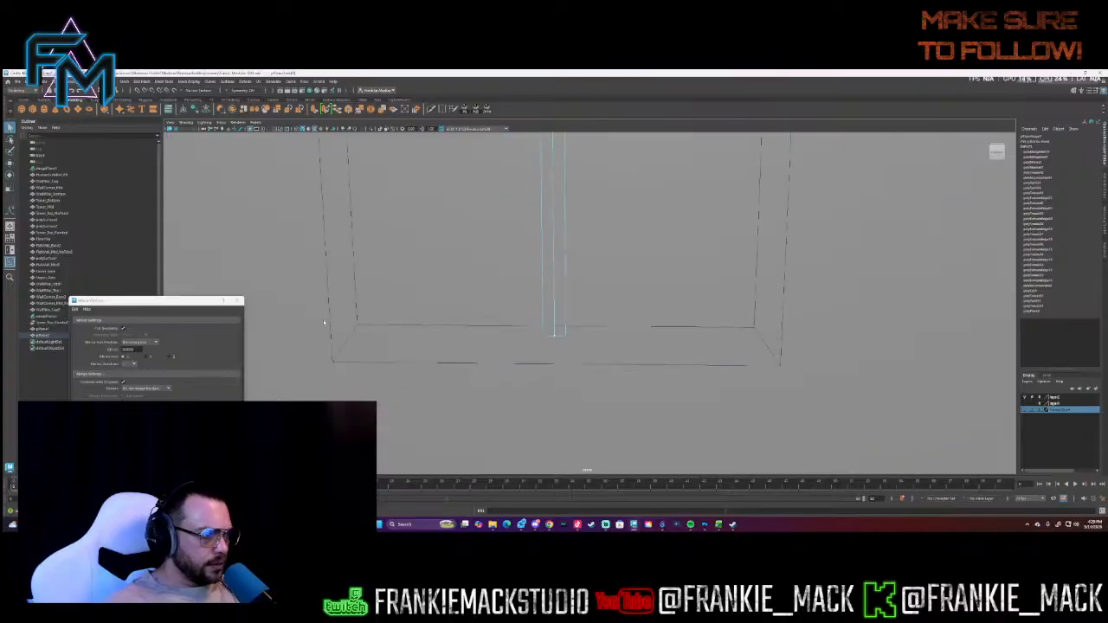
- Select the complete mirrored tracery and adjust its depth relative to the window frame and wall
{"action": "scroll", "coordinate": [334, 254], "scroll_direction": "down", "scroll_amount": 3}
{"action": "left_click_drag", "start_coordinate": [506, 218], "coordinate": [558, 237], "text": "alt"}
{"action": "middle_click_drag", "start_coordinate": [558, 238], "coordinate": [559, 321], "text": "alt"}
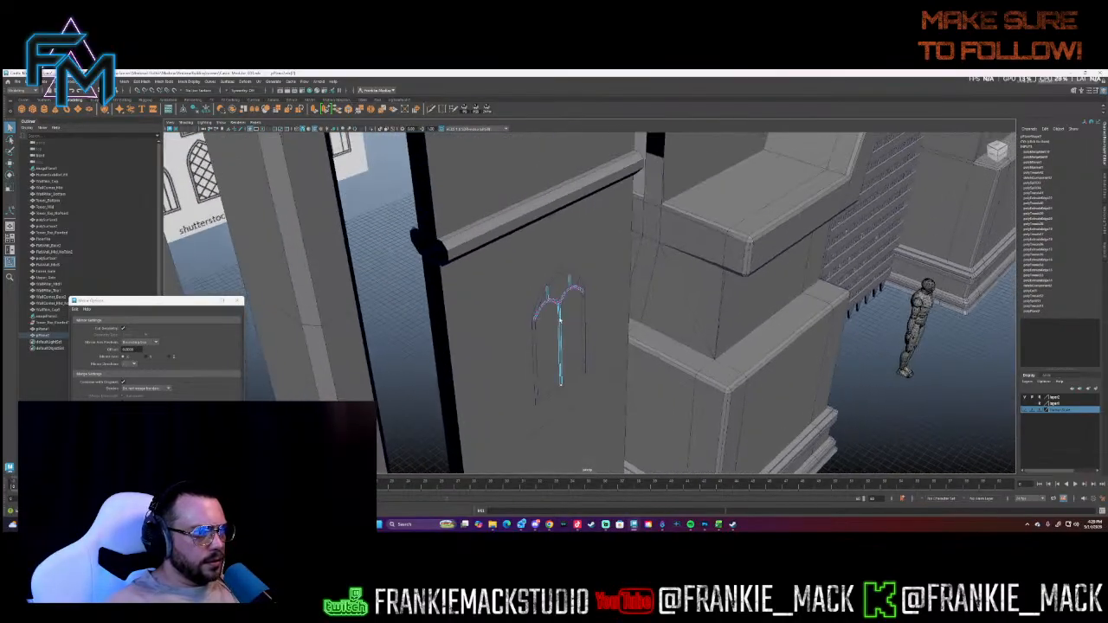
{"action": "key", "text": "f"}
{"action": "right_click_drag", "start_coordinate": [559, 320], "coordinate": [599, 196], "text": "alt"}
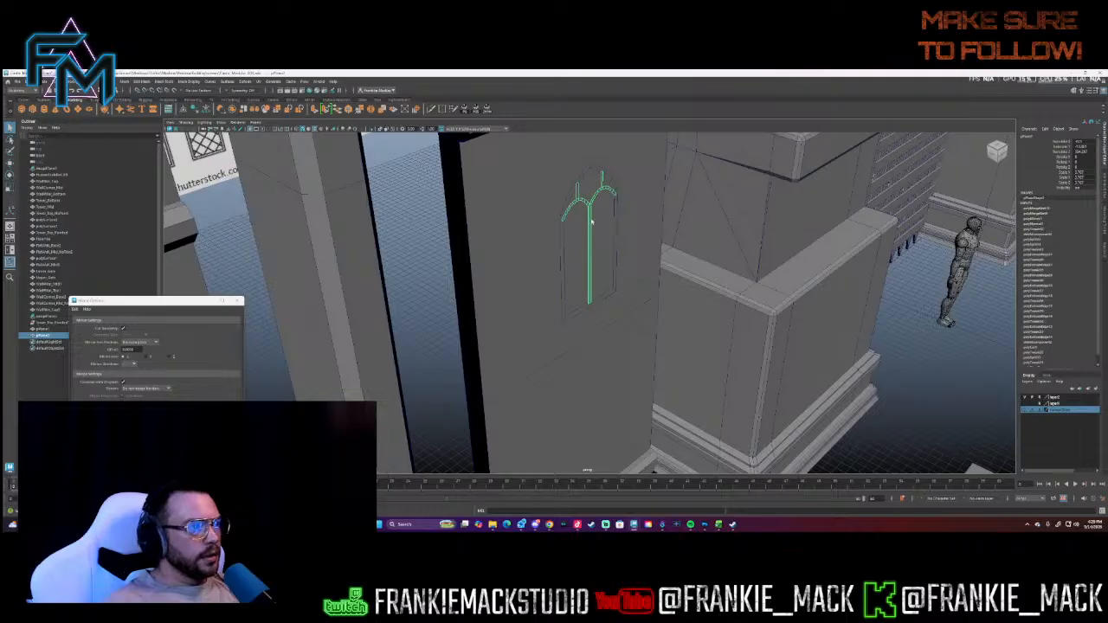
{"action": "left_click_drag", "start_coordinate": [575, 251], "coordinate": [632, 289]}
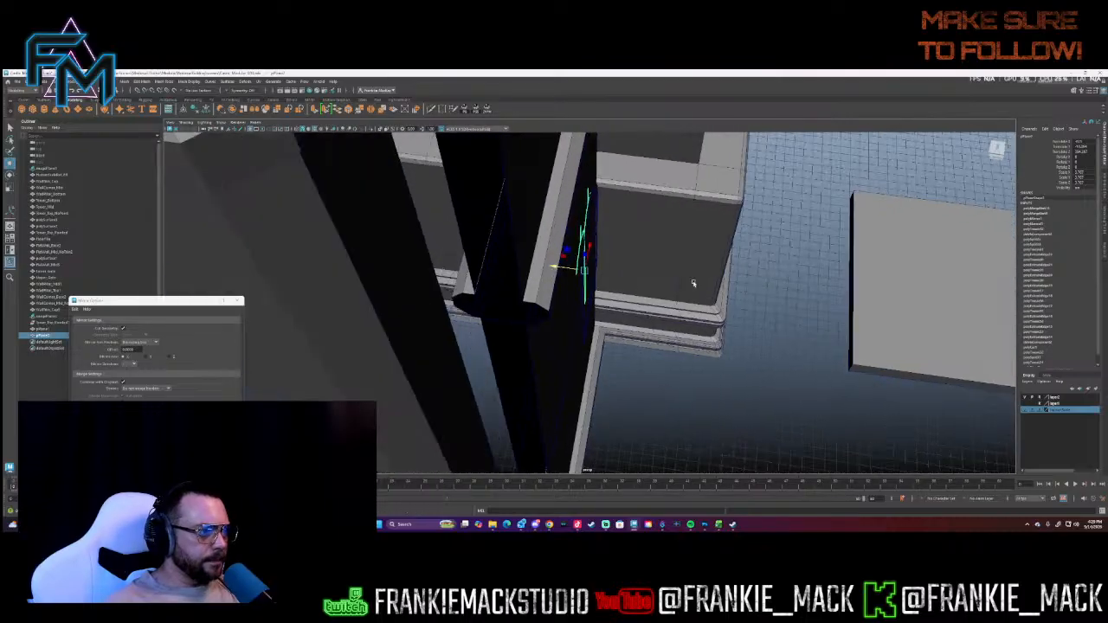
{"action": "right_click_drag", "start_coordinate": [632, 289], "coordinate": [709, 265], "text": "alt"}
{"action": "left_click_drag", "start_coordinate": [709, 265], "coordinate": [580, 264], "text": "alt"}
- Extrude the window frame's inner and outer border edges perpendicular to the wall to give the frame depth
{"action": "left_click", "coordinate": [588, 315]}
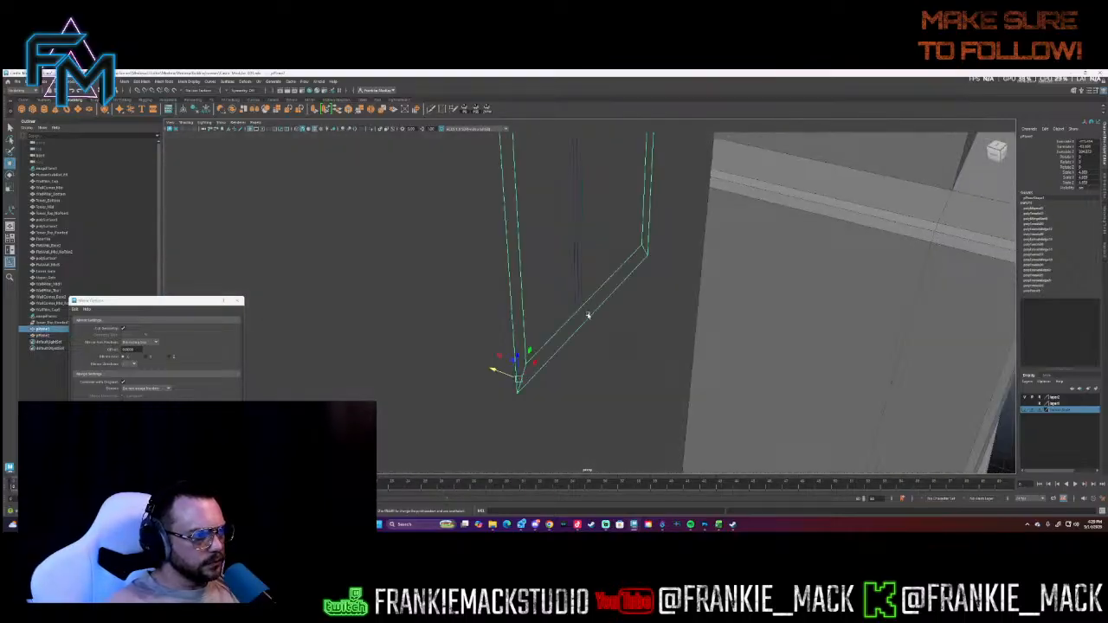
{"action": "right_click_drag", "start_coordinate": [587, 315], "coordinate": [587, 296]}
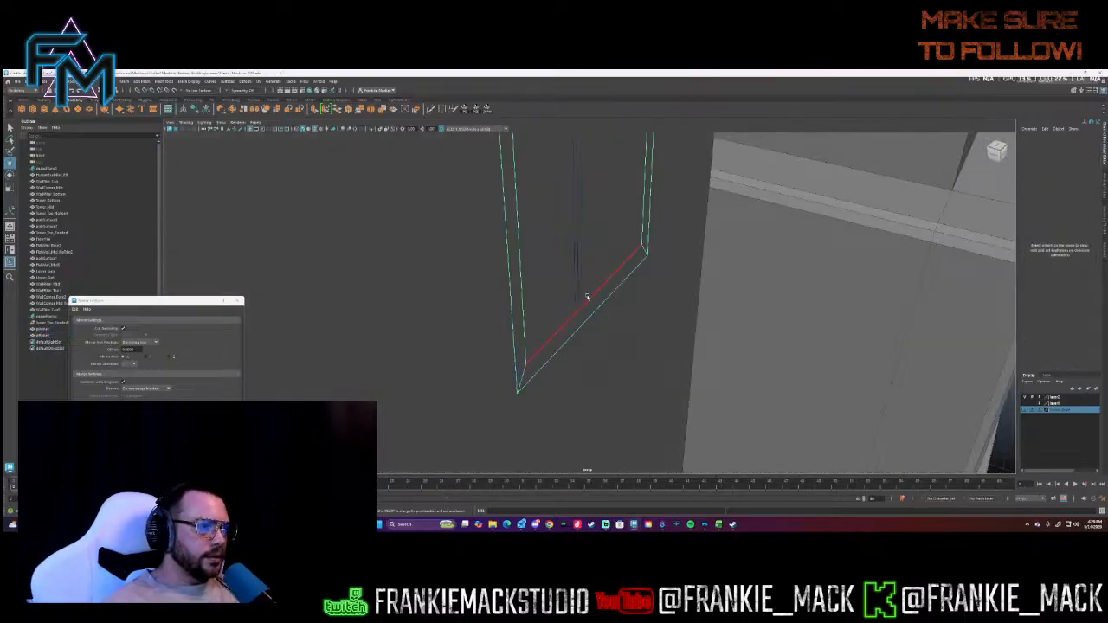
{"action": "left_click", "coordinate": [596, 304]}
{"action": "left_click_drag", "start_coordinate": [626, 289], "coordinate": [584, 360], "text": "alt"}
{"action": "left_click_drag", "start_coordinate": [544, 291], "coordinate": [536, 289], "text": "shift"}
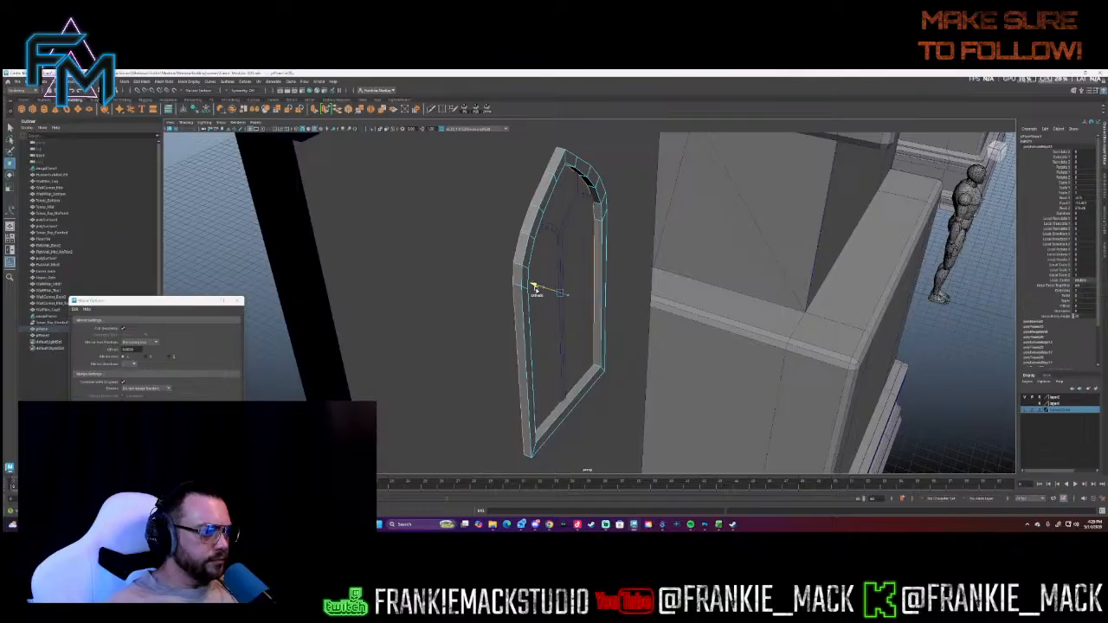
- Extrude the tracery's border edges perpendicular to the wall to give the mullion, small arches and vertical bars depth
{"action": "left_click", "coordinate": [558, 335]}
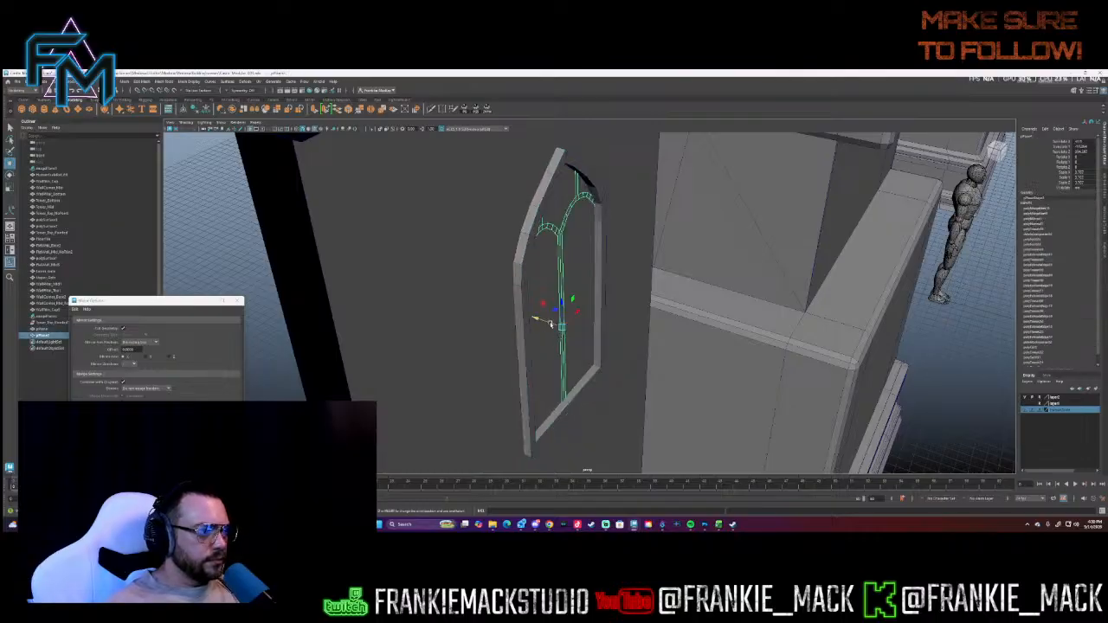
{"action": "right_click_drag", "start_coordinate": [559, 283], "coordinate": [558, 265]}
{"action": "left_click", "coordinate": [558, 269]}
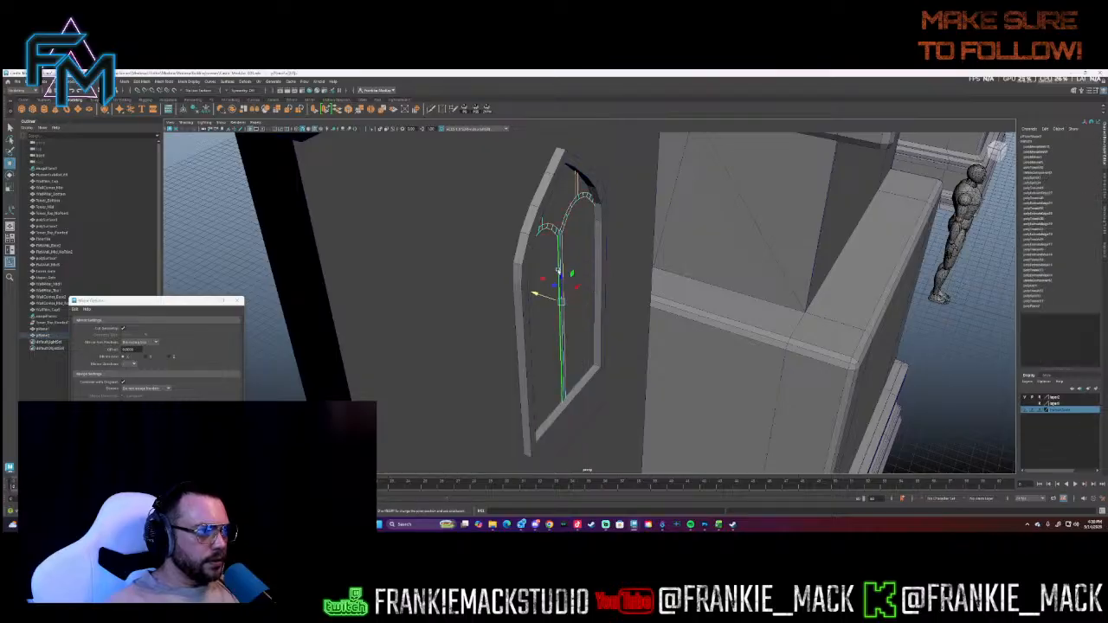
{"action": "left_click_drag", "start_coordinate": [546, 298], "coordinate": [566, 275], "text": "shift"}
{"action": "middle_click_drag", "start_coordinate": [566, 275], "coordinate": [555, 375], "text": "alt"}
{"action": "left_click_drag", "start_coordinate": [555, 376], "coordinate": [453, 383], "text": "alt"}
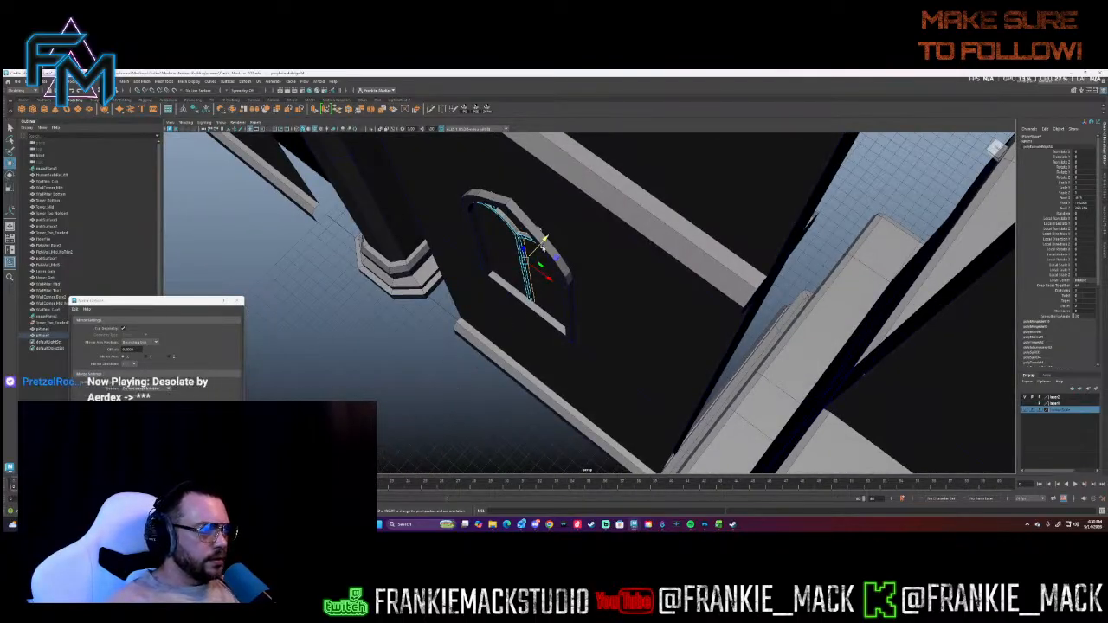
- Move the extruded tracery out in front of the window frame to expose its ends
{"action": "right_click_drag", "start_coordinate": [524, 246], "coordinate": [548, 228]}
{"action": "left_click_drag", "start_coordinate": [539, 248], "coordinate": [636, 271]}
{"action": "scroll", "coordinate": [603, 318], "scroll_direction": "up", "scroll_amount": 4}
{"action": "middle_click_drag", "start_coordinate": [602, 318], "coordinate": [592, 352], "text": "alt"}
- Delete the end faces on top of both vertical bars and at the outer ends of the small arches
{"action": "right_click_drag", "start_coordinate": [569, 335], "coordinate": [569, 351]}
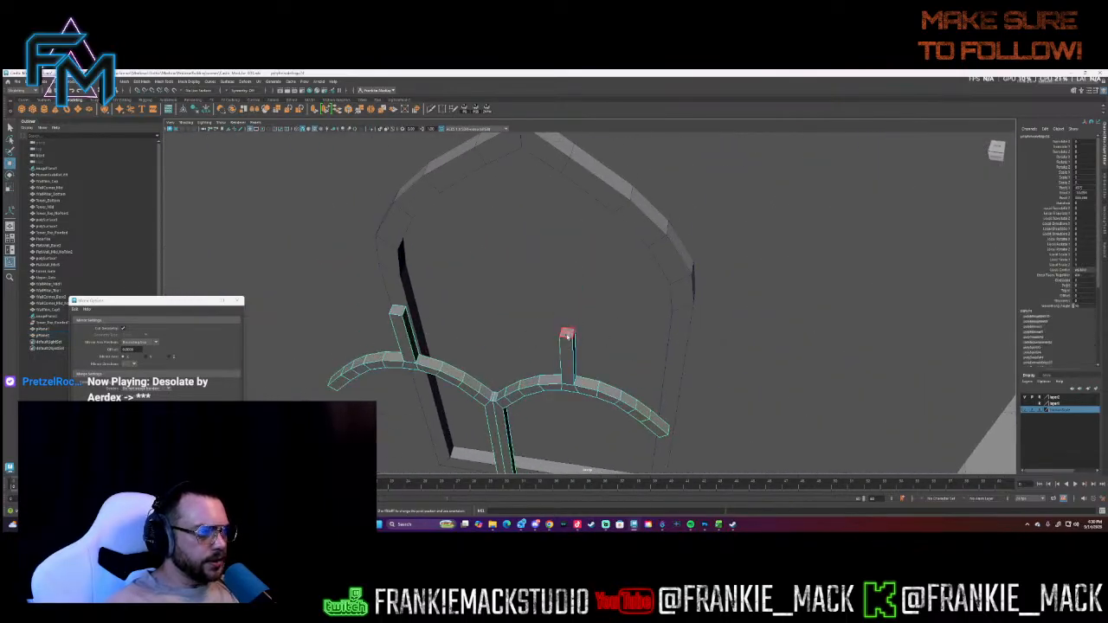
{"action": "left_click", "coordinate": [568, 334]}
{"action": "left_click", "coordinate": [397, 310], "text": "shift"}
{"action": "left_click_drag", "start_coordinate": [645, 415], "coordinate": [571, 375], "text": "alt"}
{"action": "left_click_drag", "start_coordinate": [489, 295], "coordinate": [539, 309], "text": "alt"}
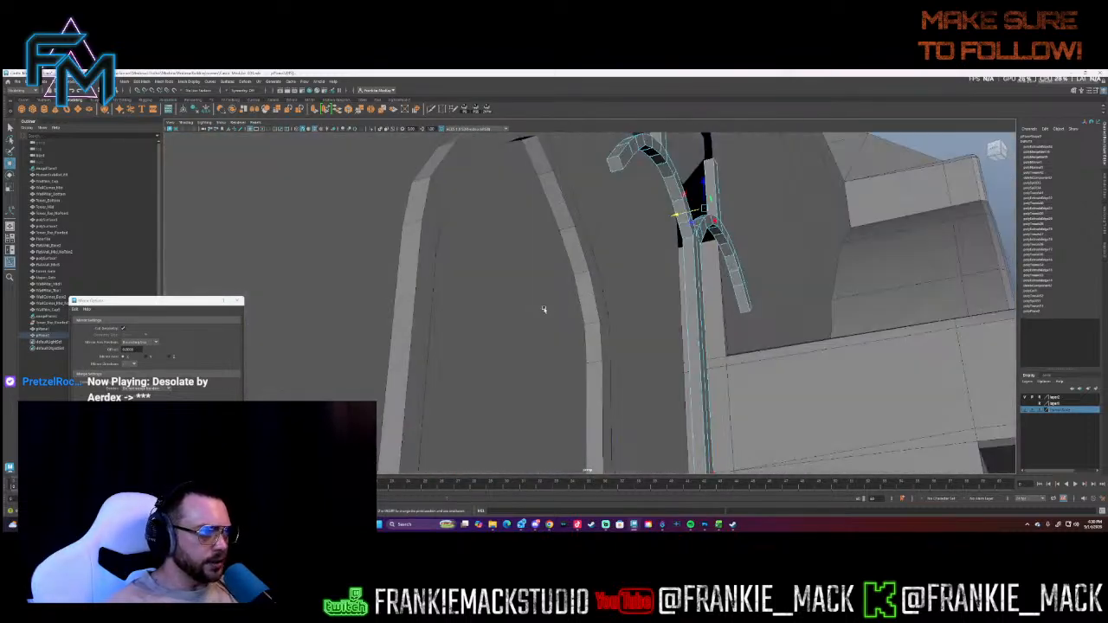
{"action": "left_click", "coordinate": [616, 169]}
{"action": "left_click_drag", "start_coordinate": [616, 169], "coordinate": [646, 220], "text": "alt"}
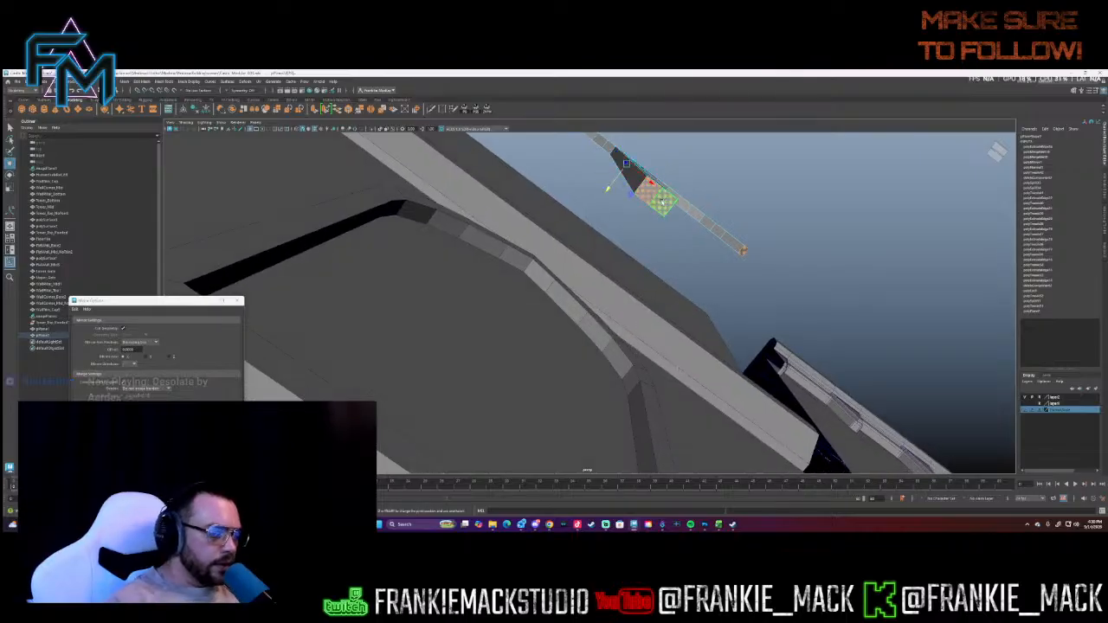
{"action": "key", "text": "Delete"}
- Try moving the front centre edge of the tracery's central mullion, then undo the move
{"action": "left_click_drag", "start_coordinate": [661, 201], "coordinate": [631, 273], "text": "alt"}
{"action": "middle_click_drag", "start_coordinate": [631, 274], "coordinate": [669, 232], "text": "alt"}
{"action": "left_click_drag", "start_coordinate": [677, 224], "coordinate": [629, 265], "text": "alt"}
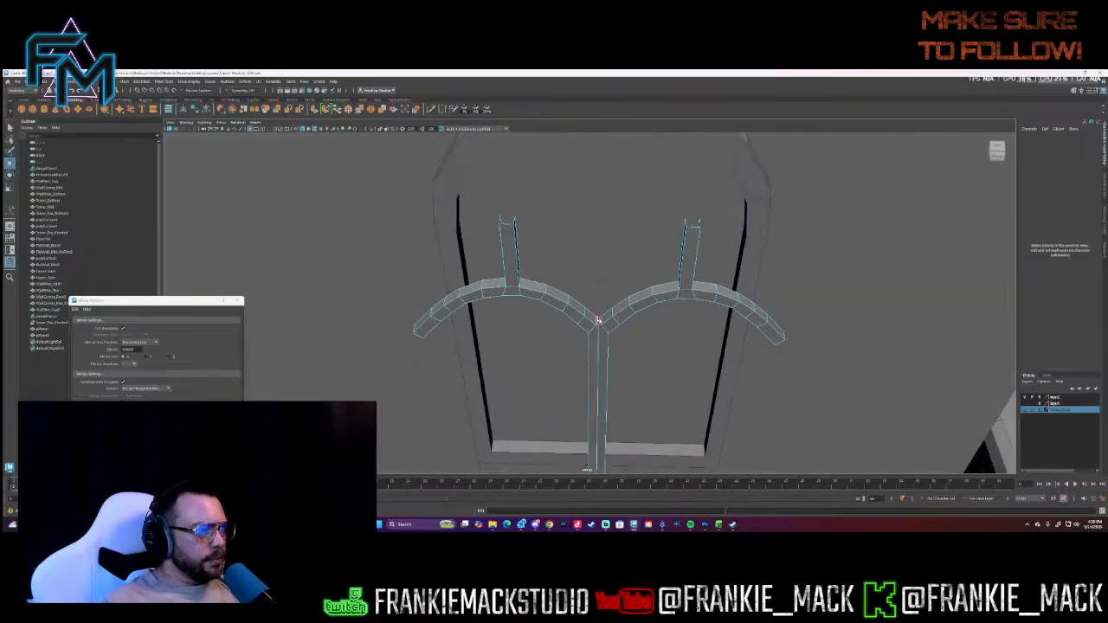
{"action": "mouse_move", "coordinate": [597, 321]}
{"action": "right_mouse_down"}
{"action": "mouse_move", "coordinate": [613, 317]}
{"action": "mouse_move", "coordinate": [597, 321]}
{"action": "right_mouse_up"}
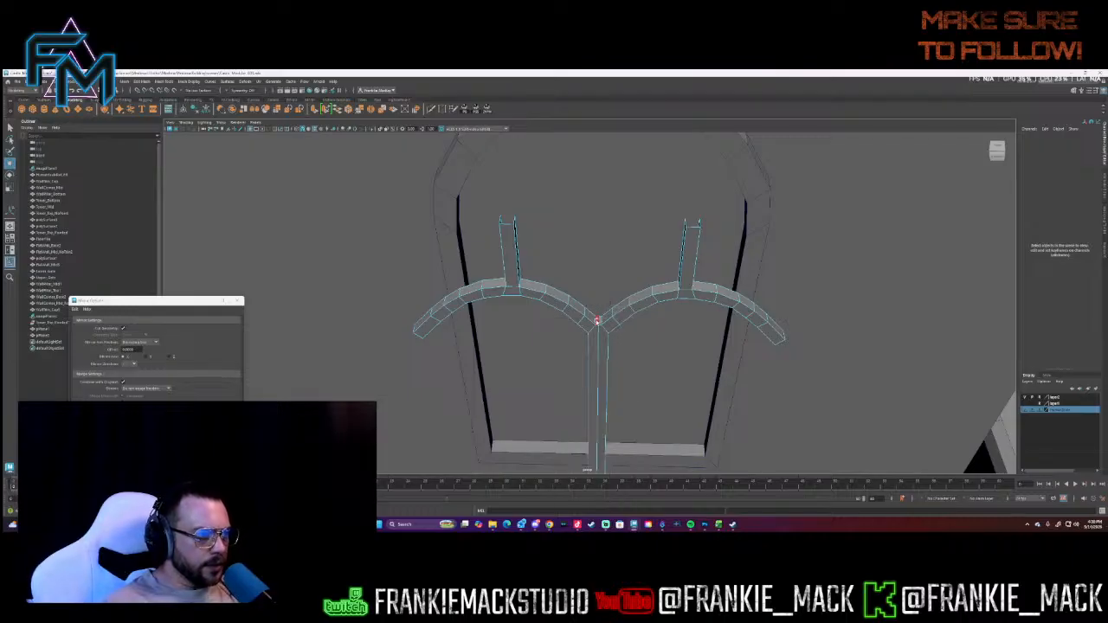
{"action": "right_click_drag", "start_coordinate": [597, 321], "coordinate": [597, 321]}
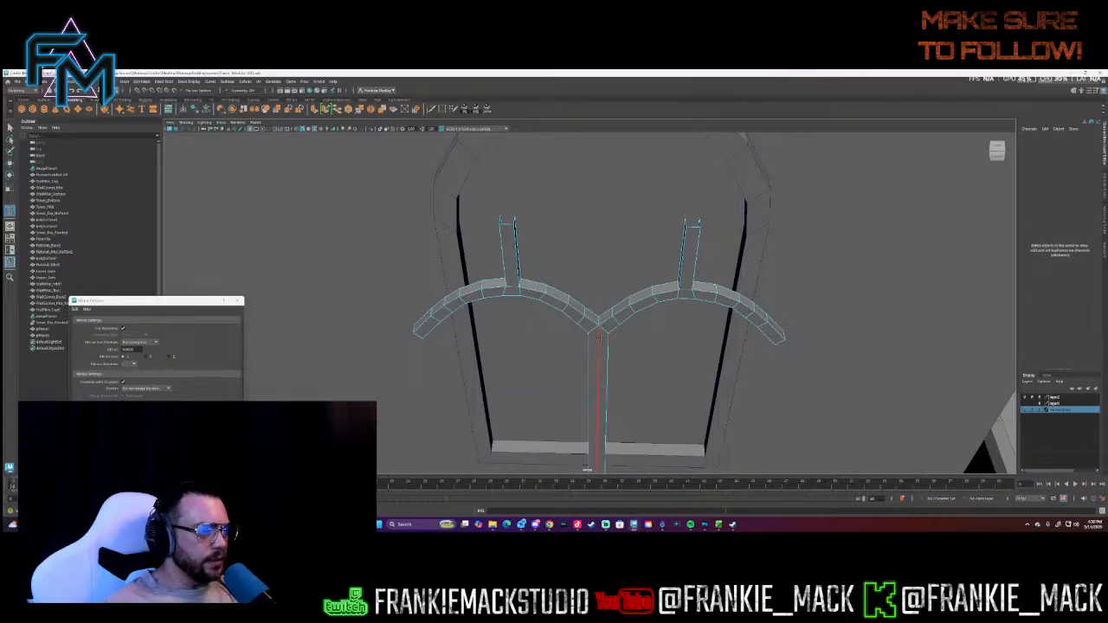
{"action": "left_click", "coordinate": [11, 127]}
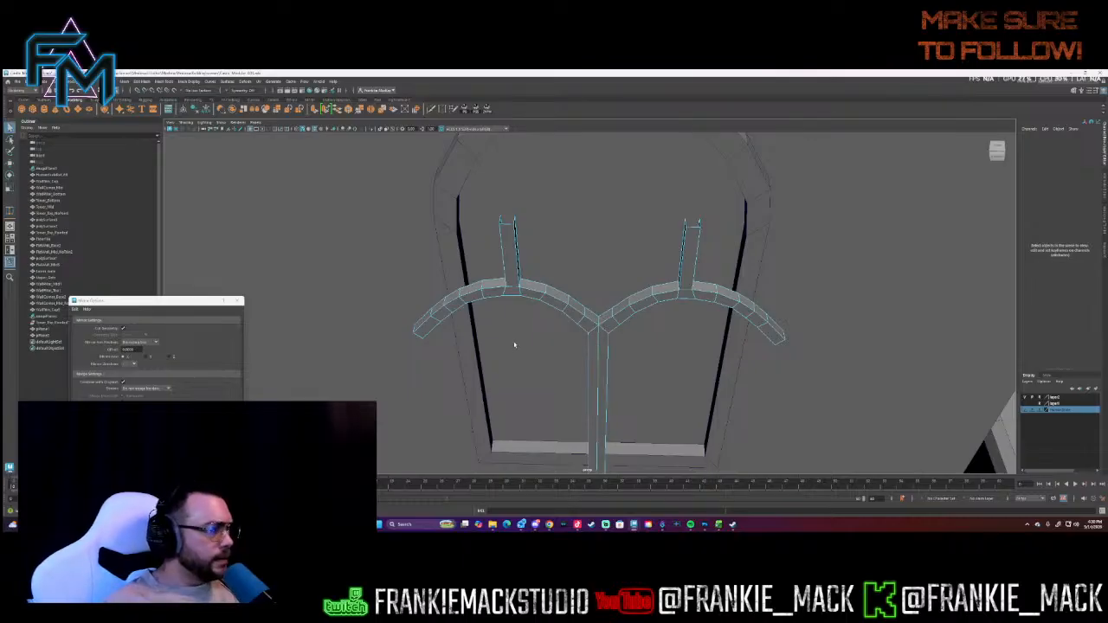
{"action": "left_click", "coordinate": [595, 357]}
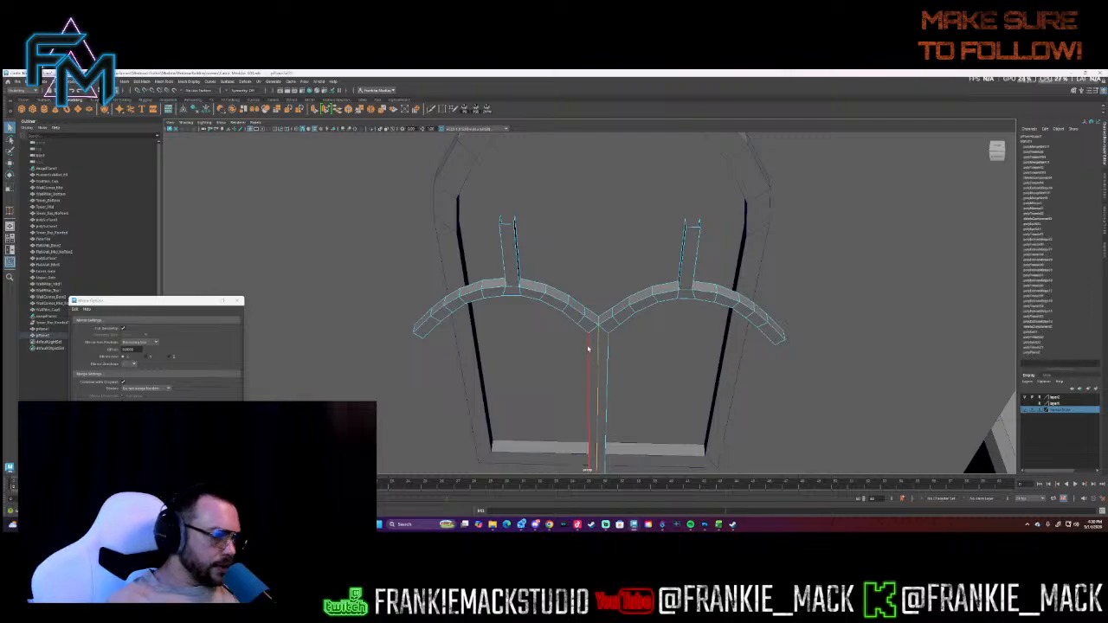
{"action": "left_click_drag", "start_coordinate": [588, 349], "coordinate": [594, 315], "text": "alt"}
{"action": "right_click_drag", "start_coordinate": [593, 314], "coordinate": [571, 306], "text": "alt"}
{"action": "left_click_drag", "start_coordinate": [572, 307], "coordinate": [539, 337], "text": "alt"}
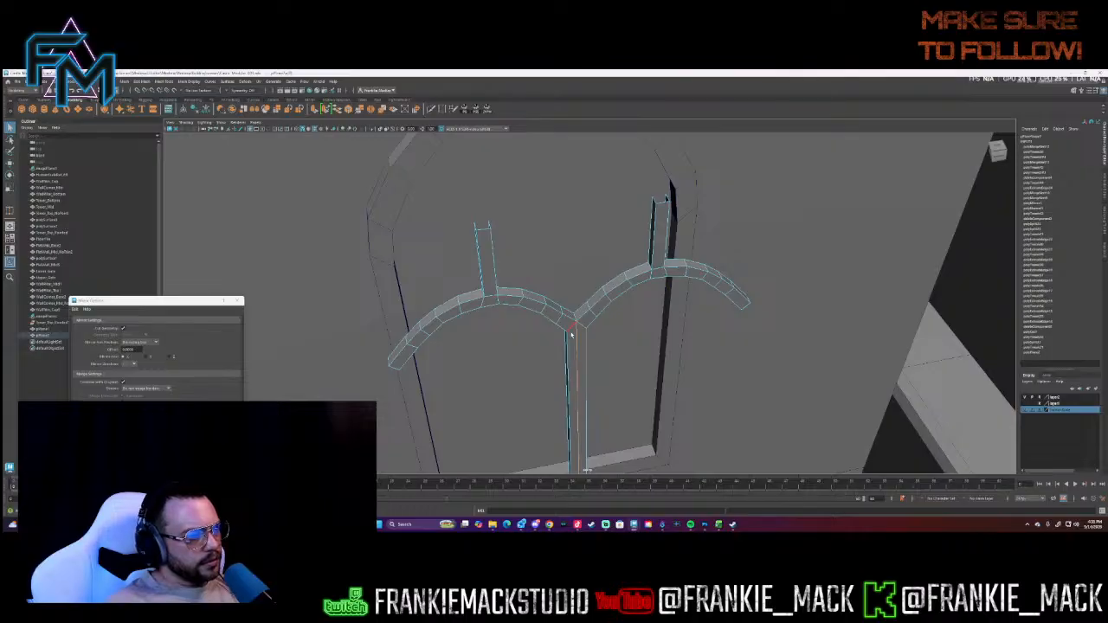
{"action": "left_click", "coordinate": [578, 367]}
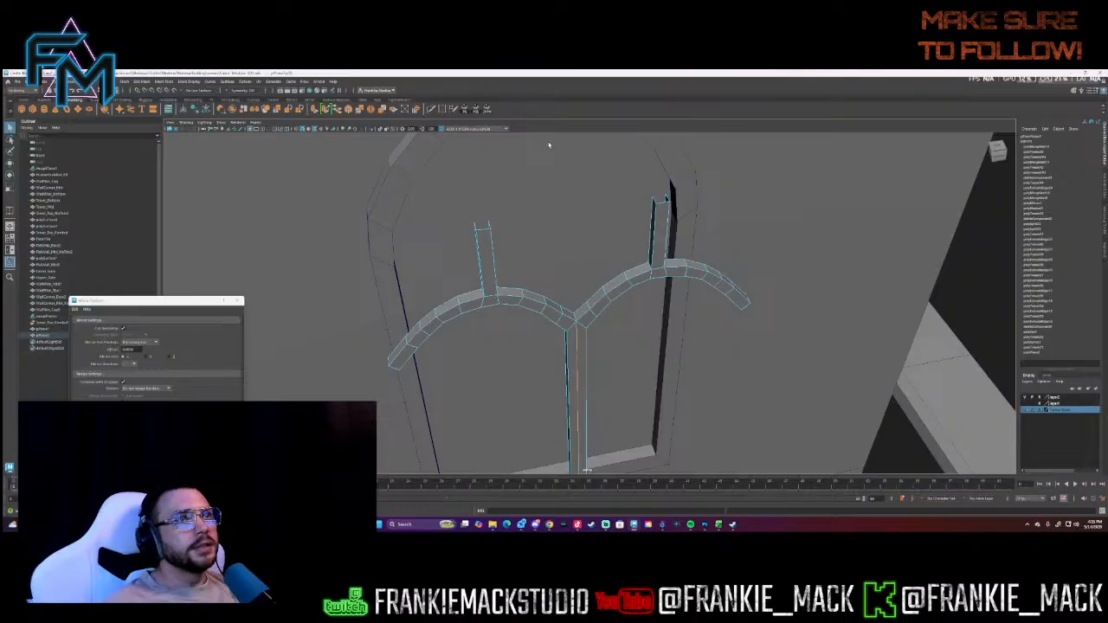
{"action": "key", "text": "w"}
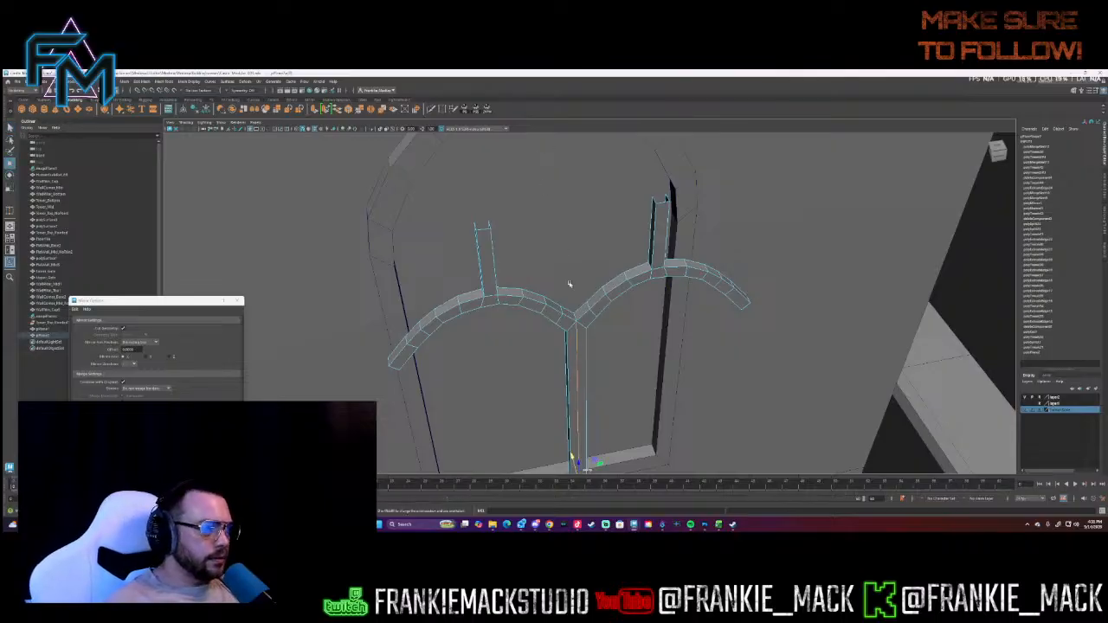
{"action": "left_click_drag", "start_coordinate": [571, 456], "coordinate": [546, 409]}
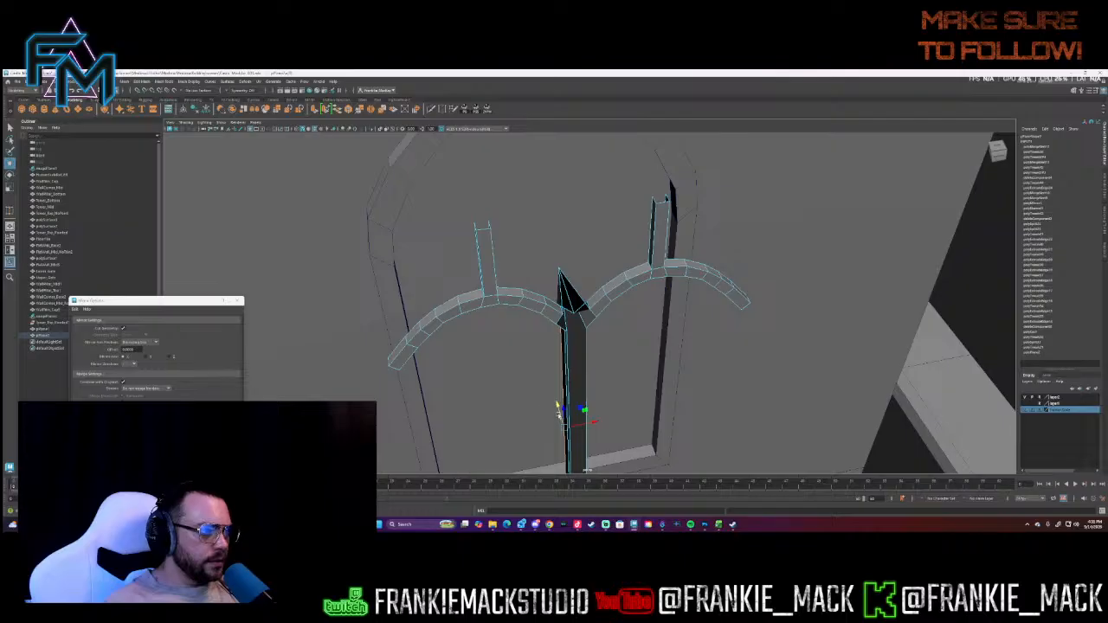
{"action": "key", "text": "ctrl+z"}
- Move the whole tracery back into the opening of the window frame
{"action": "right_click_drag", "start_coordinate": [571, 383], "coordinate": [597, 324]}
{"action": "left_click_drag", "start_coordinate": [570, 467], "coordinate": [462, 279]}
{"action": "scroll", "coordinate": [547, 349], "scroll_direction": "down", "scroll_amount": 2}
{"action": "left_click_drag", "start_coordinate": [562, 313], "coordinate": [587, 322], "text": "alt"}
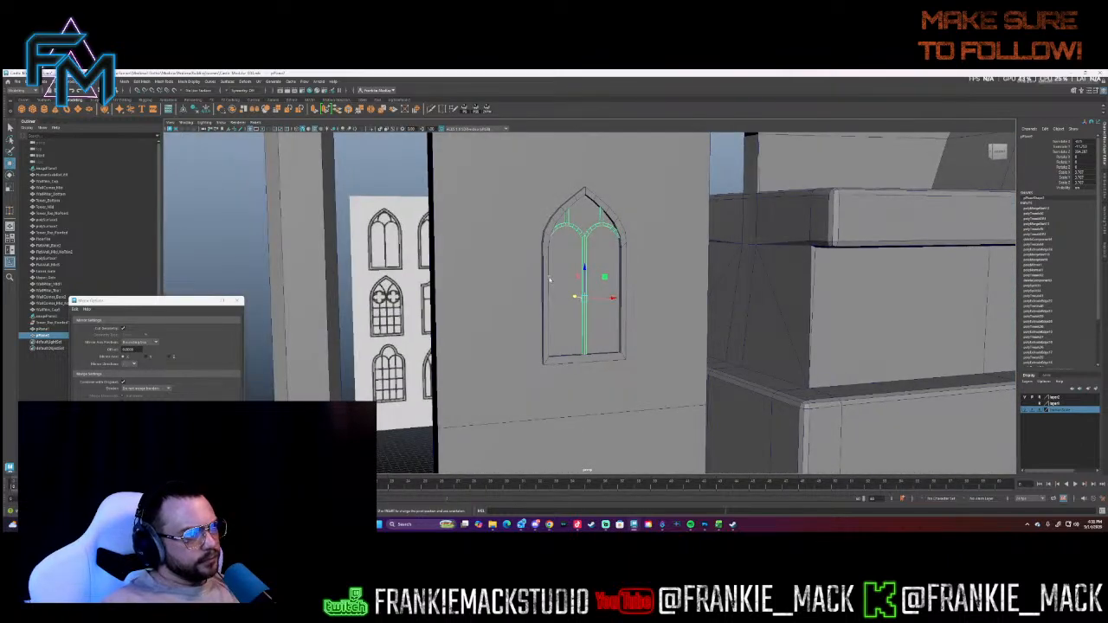
- Merge the overlapping vertices of the window frame
{"action": "left_click", "coordinate": [545, 245]}
{"action": "right_click", "coordinate": [543, 241]}
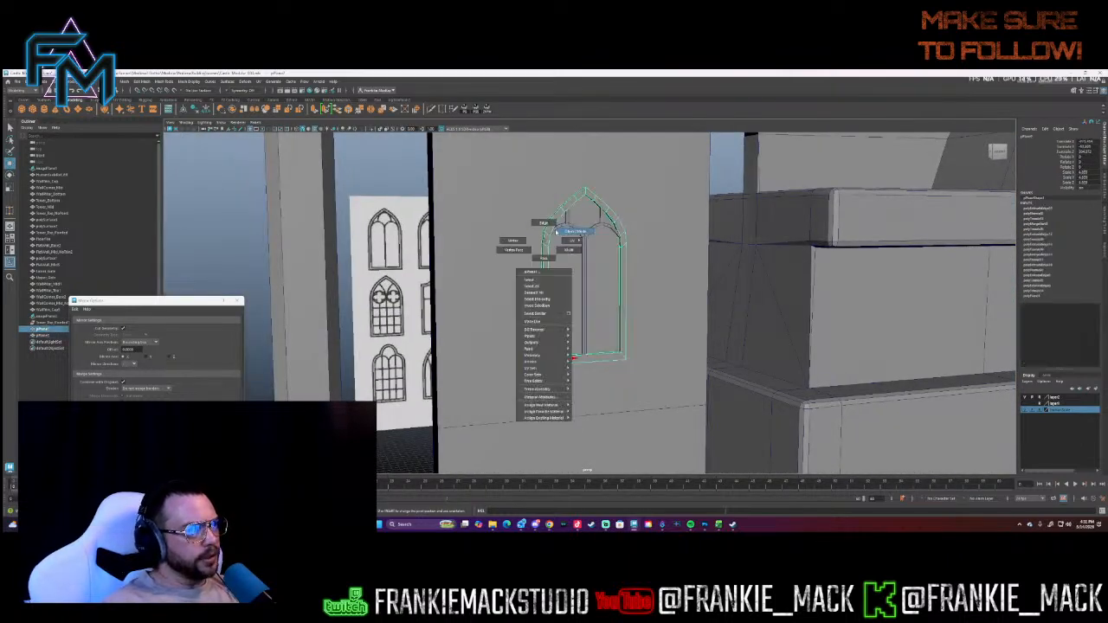
{"action": "left_click", "coordinate": [555, 231]}
{"action": "double_click", "coordinate": [548, 230]}
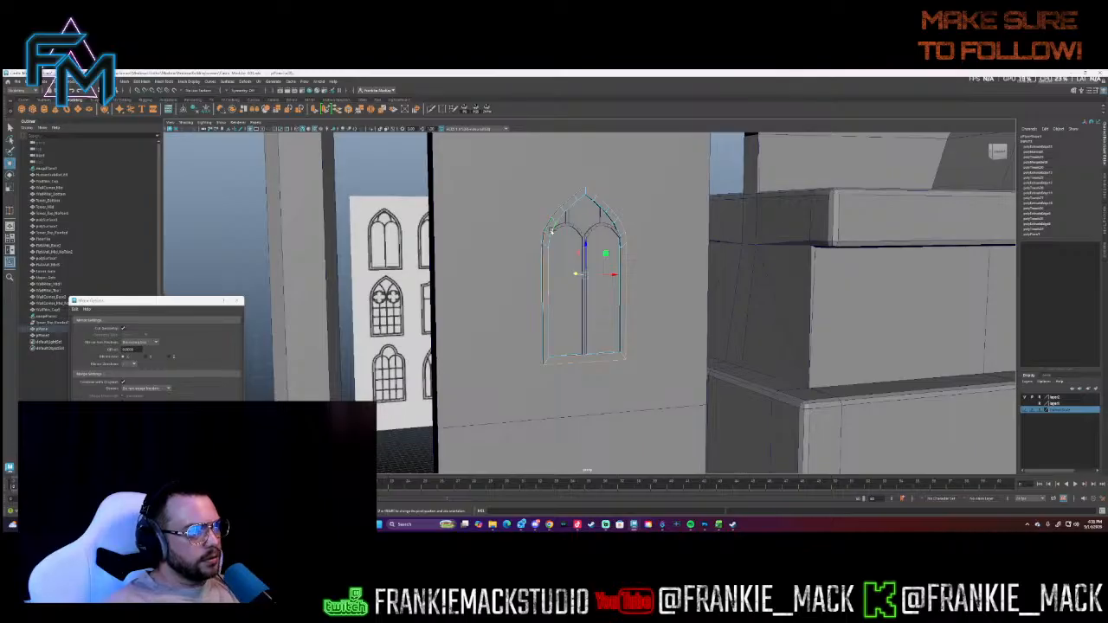
{"action": "right_click_drag", "start_coordinate": [551, 230], "coordinate": [546, 246], "text": "shift"}
{"action": "mouse_move", "coordinate": [547, 246]}
{"action": "left_mouse_down", "text": "alt"}
{"action": "mouse_move", "coordinate": [515, 259]}
{"action": "mouse_move", "coordinate": [563, 257]}
{"action": "left_mouse_up", "text": "alt"}
- Bevel the edges of the tracery's central mullion, small arches and vertical bars
{"action": "left_click", "coordinate": [584, 241]}
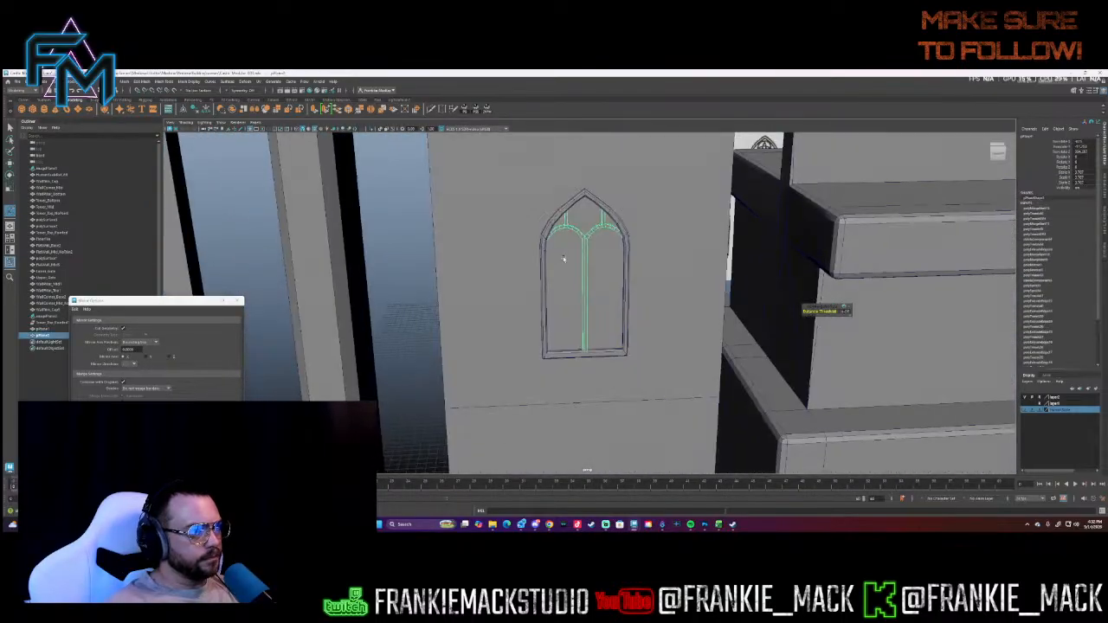
{"action": "middle_click_drag", "start_coordinate": [563, 257], "coordinate": [554, 348], "text": "alt"}
{"action": "right_click_drag", "start_coordinate": [554, 348], "coordinate": [620, 345], "text": "alt"}
{"action": "left_click_drag", "start_coordinate": [619, 345], "coordinate": [629, 307], "text": "alt"}
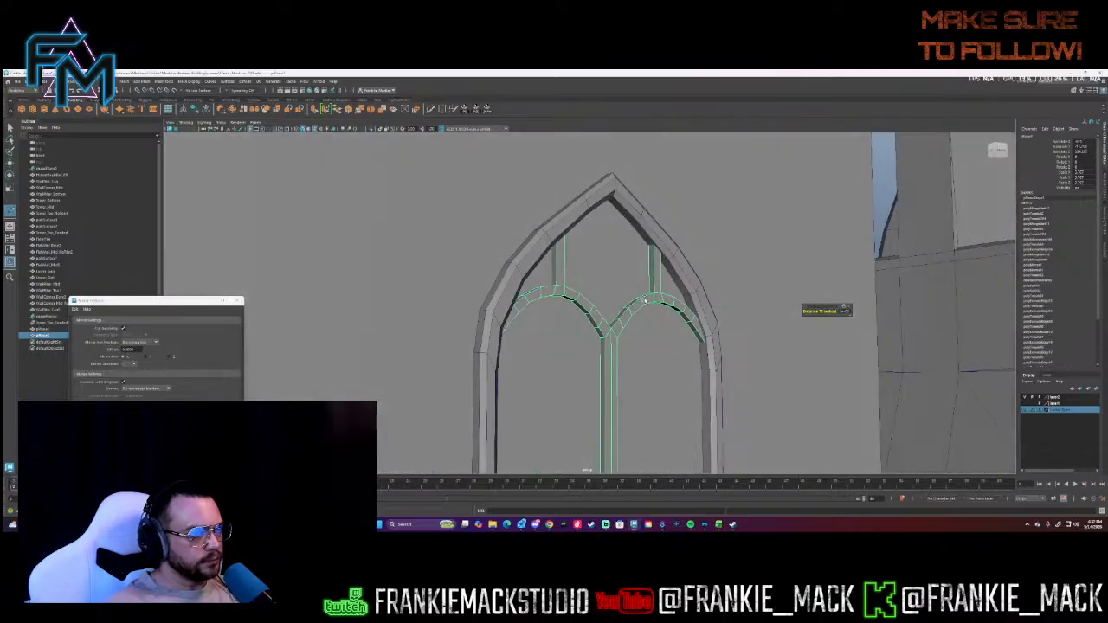
{"action": "right_click", "coordinate": [644, 301]}
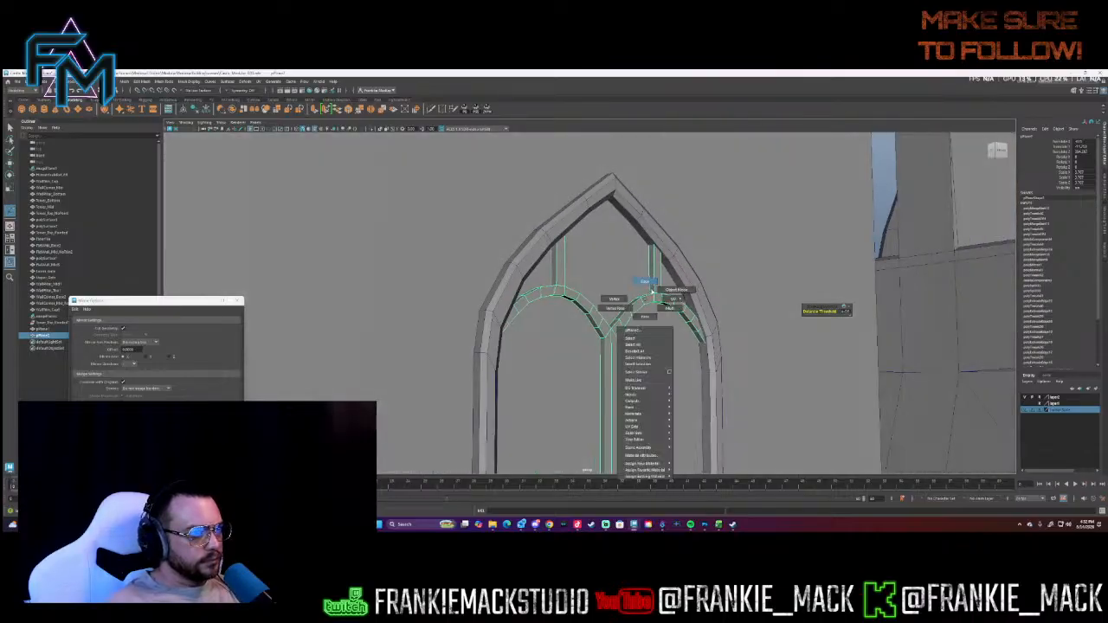
{"action": "left_click", "coordinate": [650, 289]}
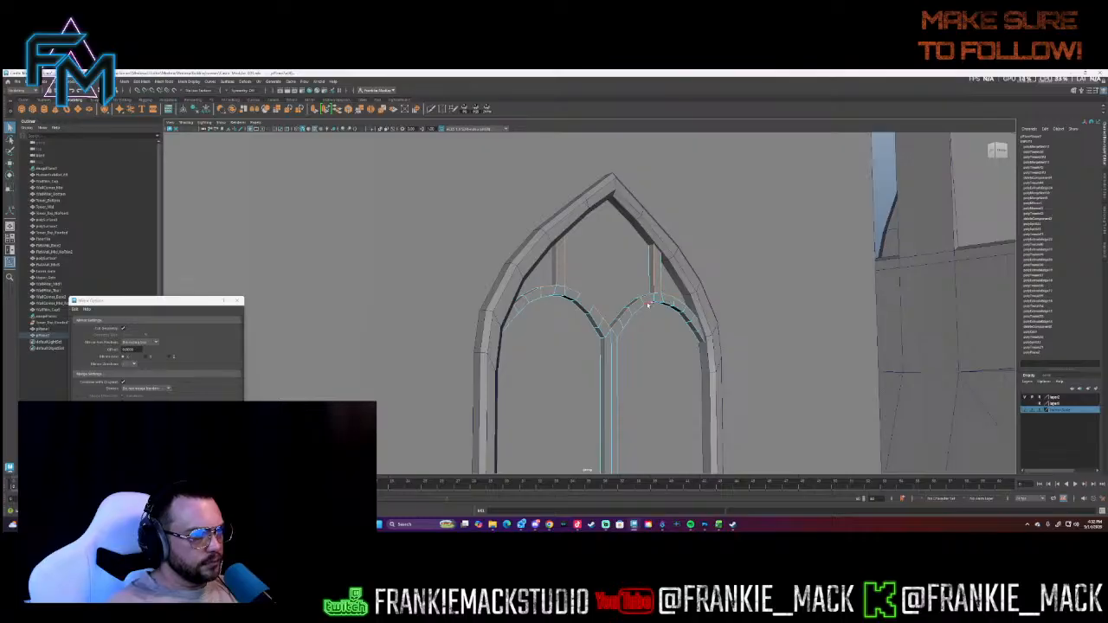
{"action": "right_click_drag", "start_coordinate": [606, 363], "coordinate": [615, 351], "text": "shift"}
{"action": "left_click_drag", "start_coordinate": [615, 351], "coordinate": [574, 354], "text": "alt"}
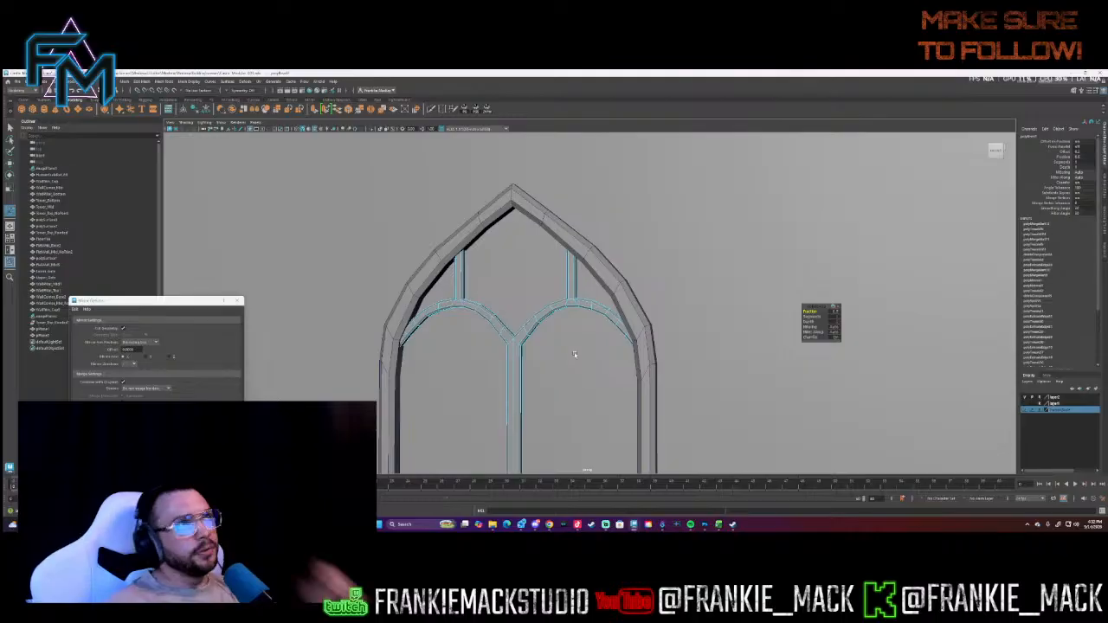
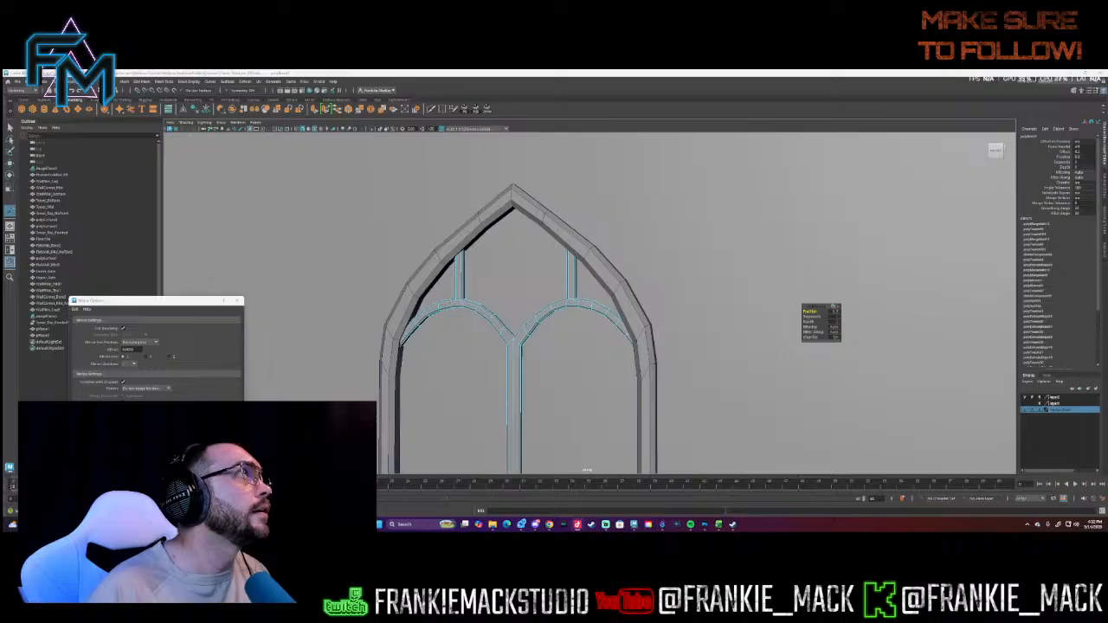
- Combine the frame and tracery into one mesh, delete its construction history and freeze its transformations
{"action": "right_click_drag", "start_coordinate": [663, 271], "coordinate": [603, 227], "text": "alt"}
{"action": "left_click_drag", "start_coordinate": [603, 227], "coordinate": [292, 236], "text": "alt"}
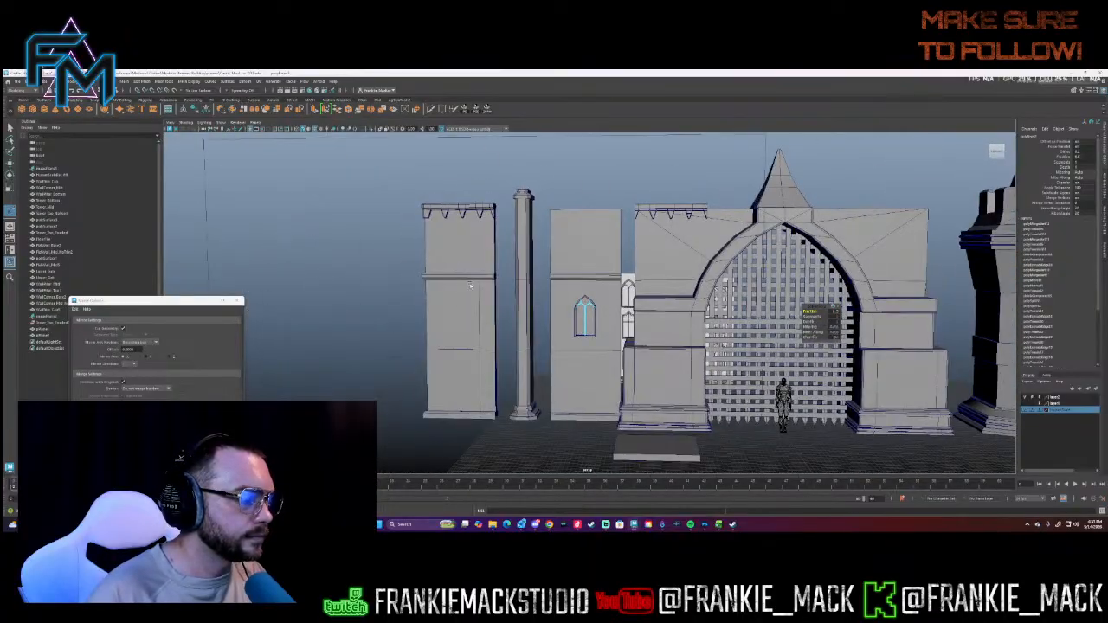
{"action": "middle_click_drag", "start_coordinate": [575, 314], "coordinate": [593, 250], "text": "alt"}
{"action": "right_click_drag", "start_coordinate": [603, 249], "coordinate": [594, 390]}
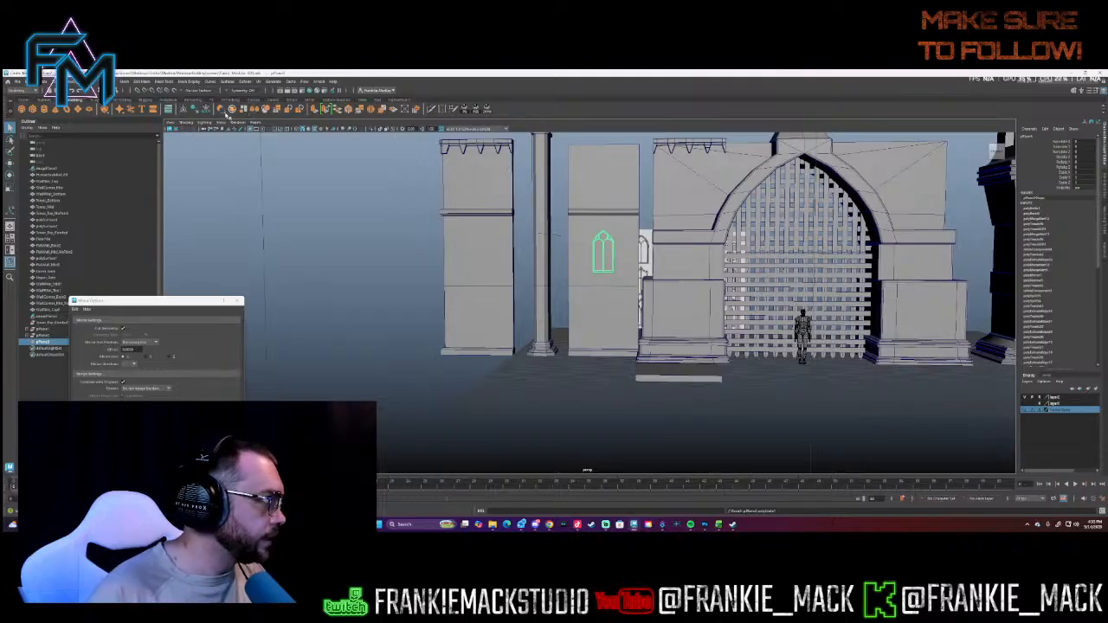
{"action": "left_click", "coordinate": [183, 110]}
{"action": "left_click", "coordinate": [195, 111]}
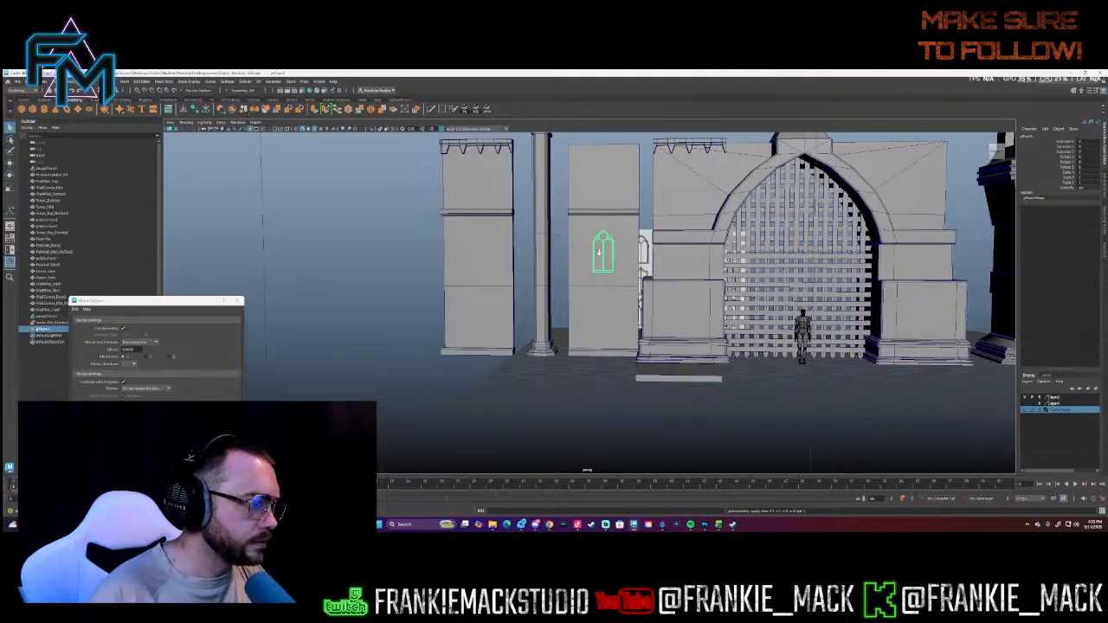
- Push the combined window back toward the wall along its depth axis so the frame sits against the wall surface
{"action": "scroll", "coordinate": [617, 233], "scroll_direction": "up", "scroll_amount": 4}
{"action": "left_click_drag", "start_coordinate": [618, 233], "coordinate": [629, 277], "text": "alt"}
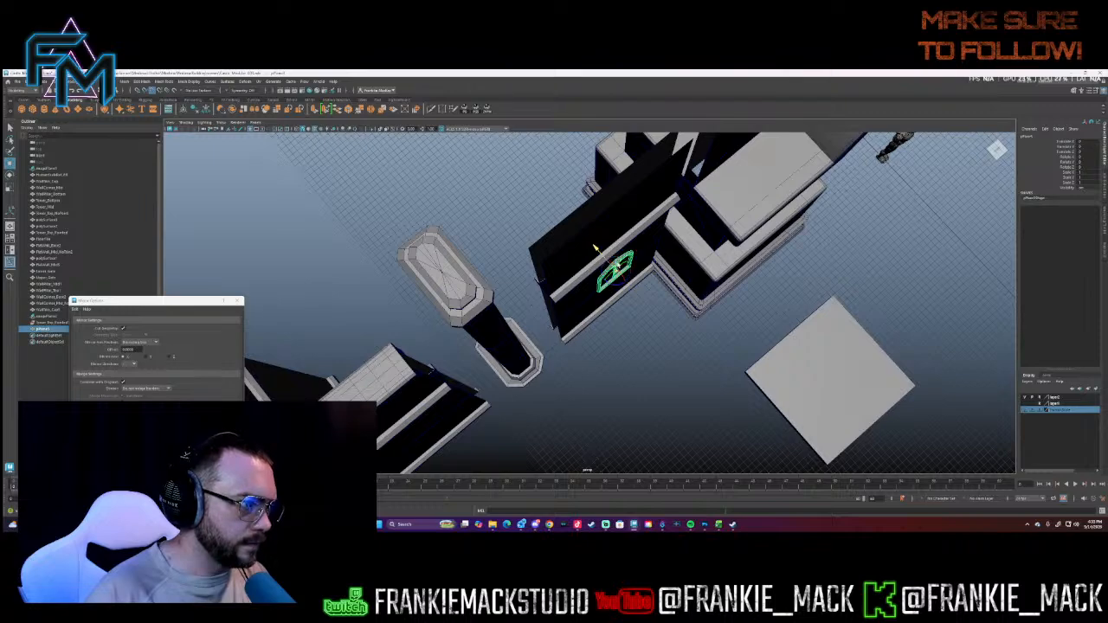
{"action": "key", "text": "d"}
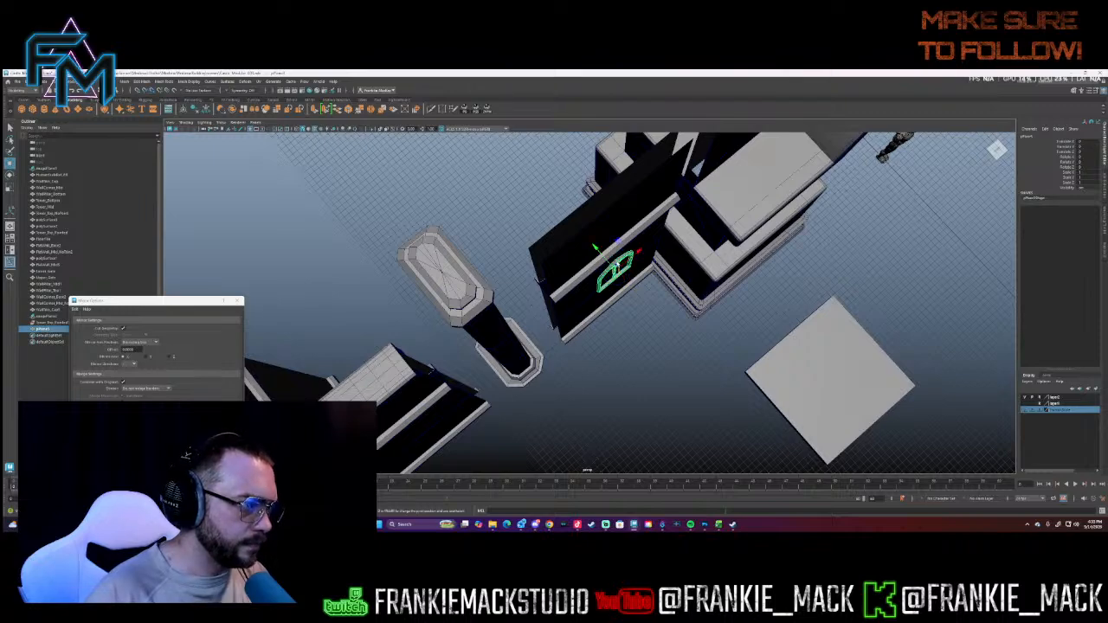
{"action": "key", "text": "f"}
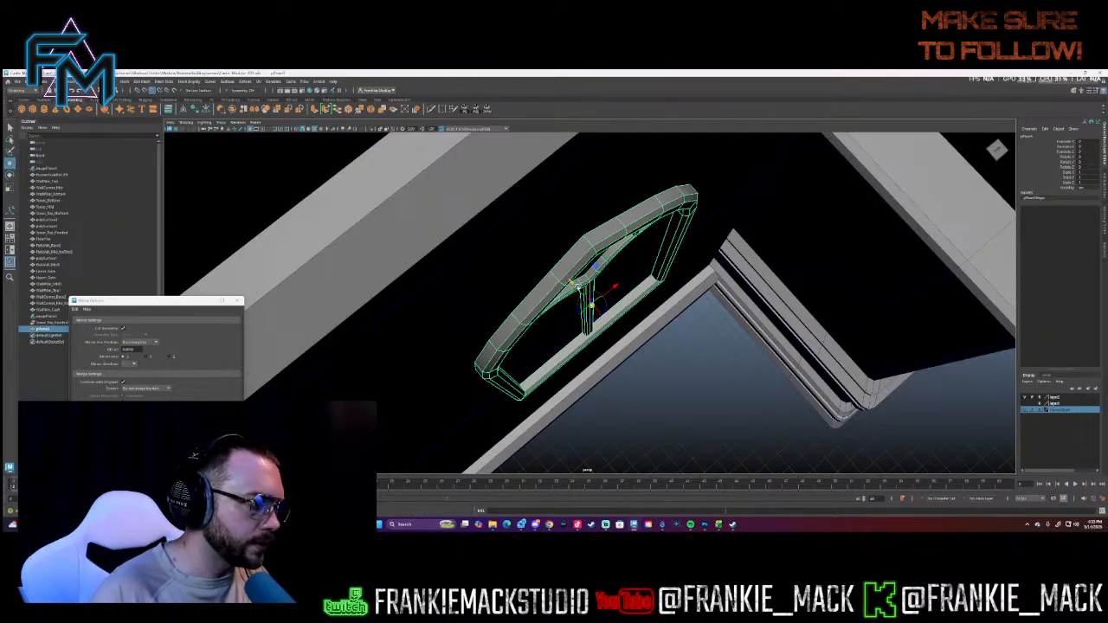
{"action": "left_click_drag", "start_coordinate": [584, 235], "coordinate": [503, 318], "text": "alt"}
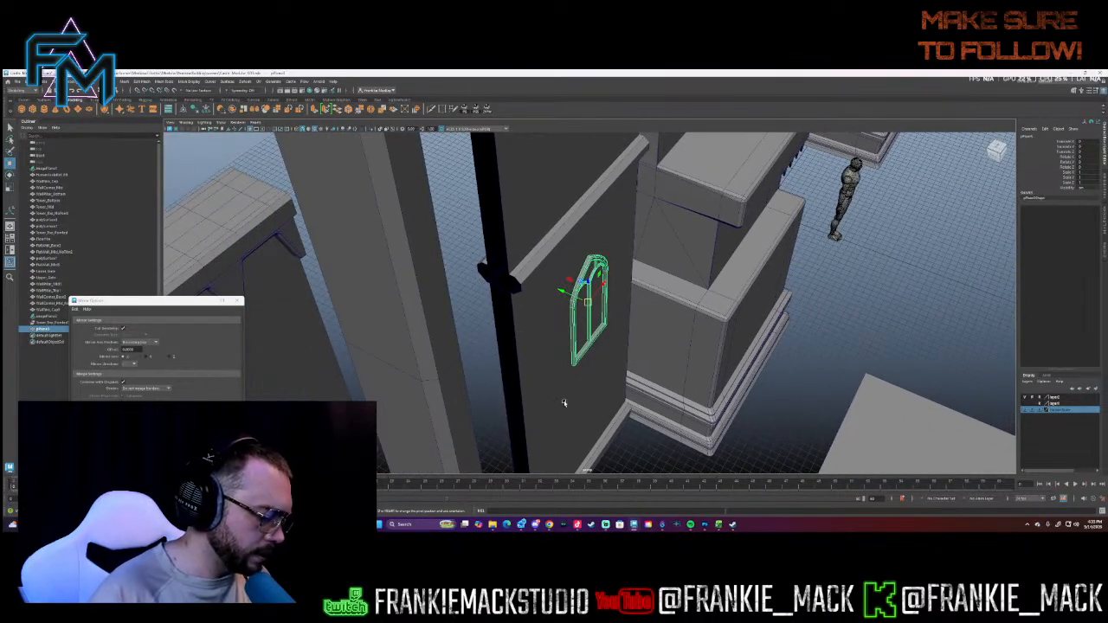
{"action": "left_click_drag", "start_coordinate": [569, 297], "coordinate": [525, 442]}
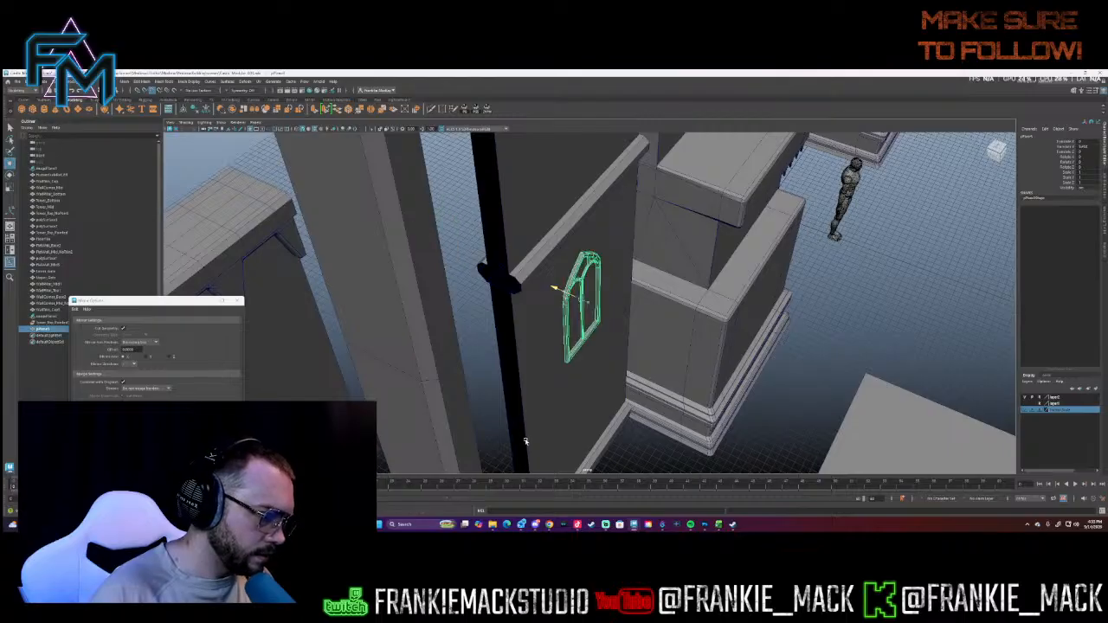
- Place the window's pivot at the wall panel's side edge, level with the horizontal edge line below the window
{"action": "left_click_drag", "start_coordinate": [546, 404], "coordinate": [506, 382], "text": "alt"}
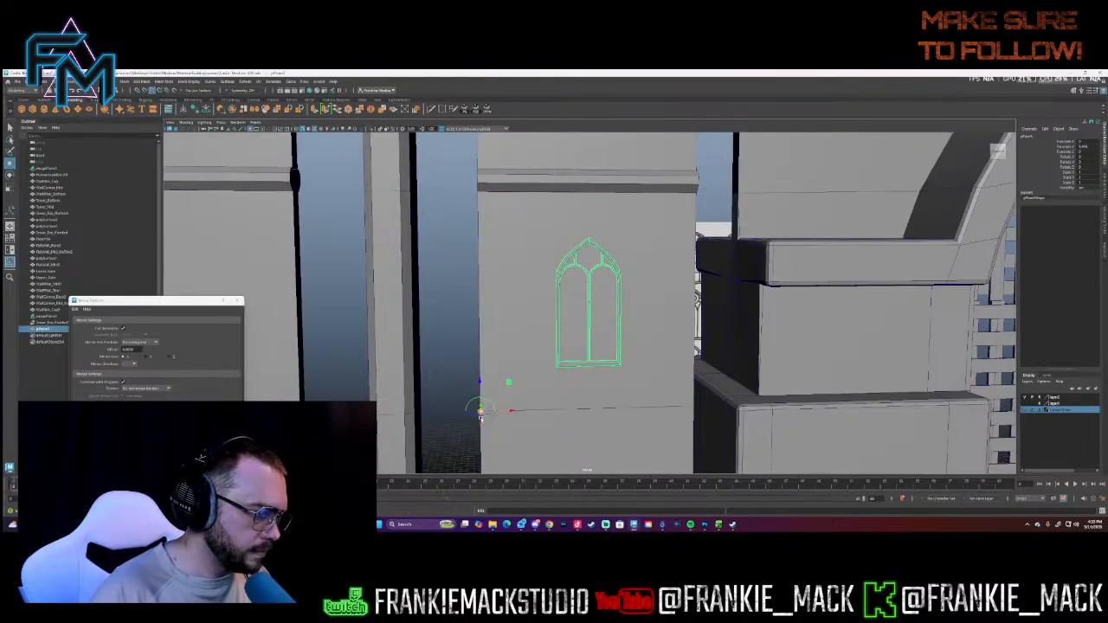
{"action": "left_click_drag", "start_coordinate": [485, 408], "coordinate": [582, 387], "text": "alt"}
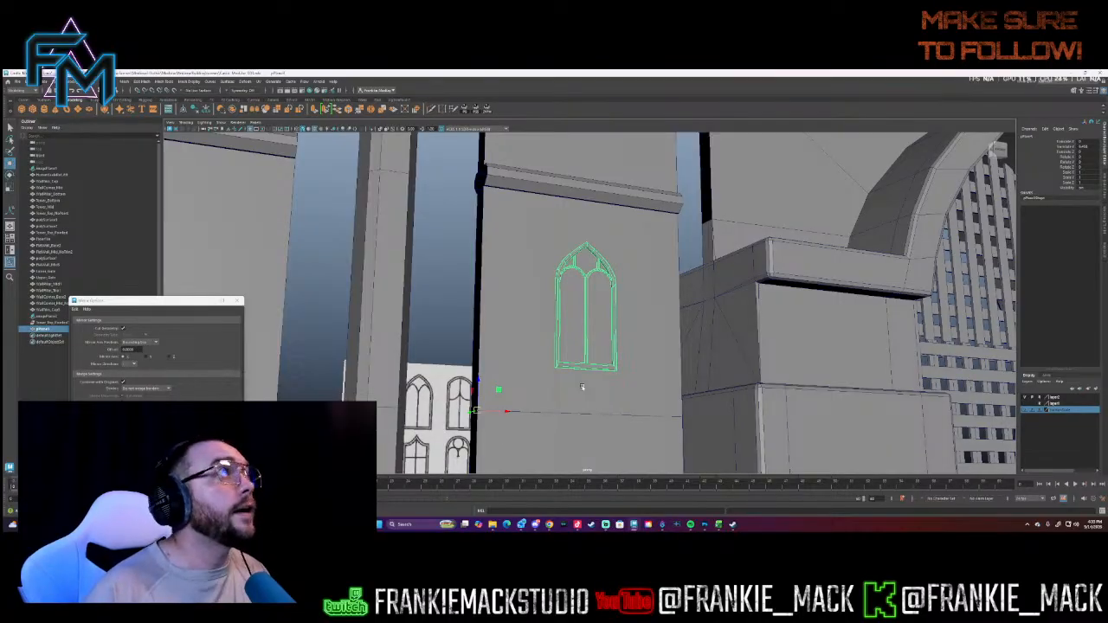
{"action": "left_click_drag", "start_coordinate": [582, 386], "coordinate": [517, 371], "text": "alt"}
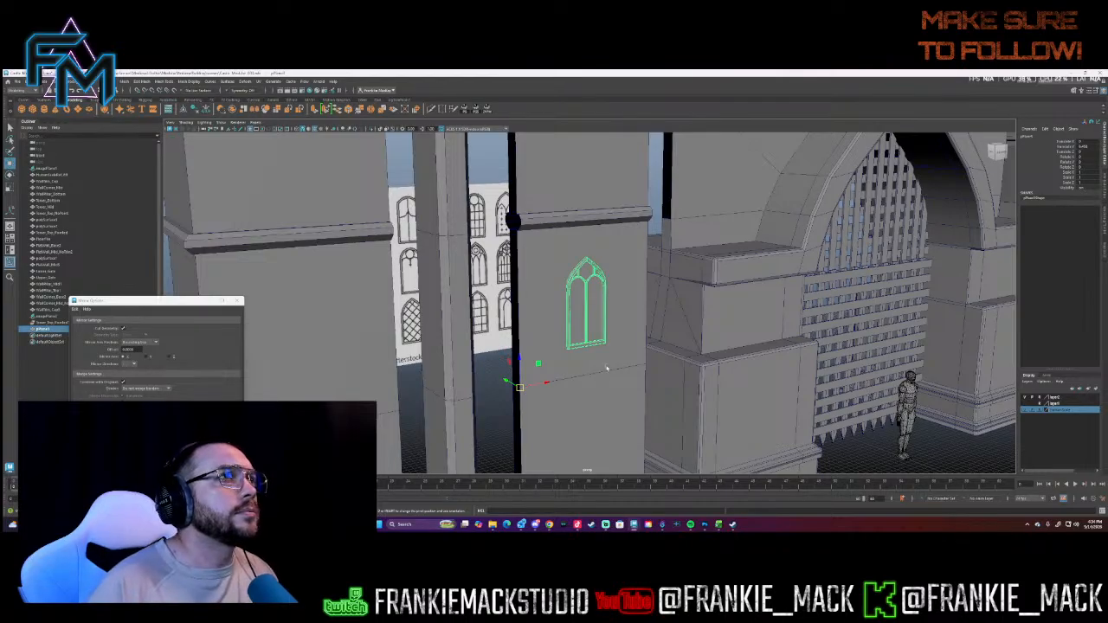
{"action": "left_click_drag", "start_coordinate": [606, 372], "coordinate": [580, 300], "text": "alt"}
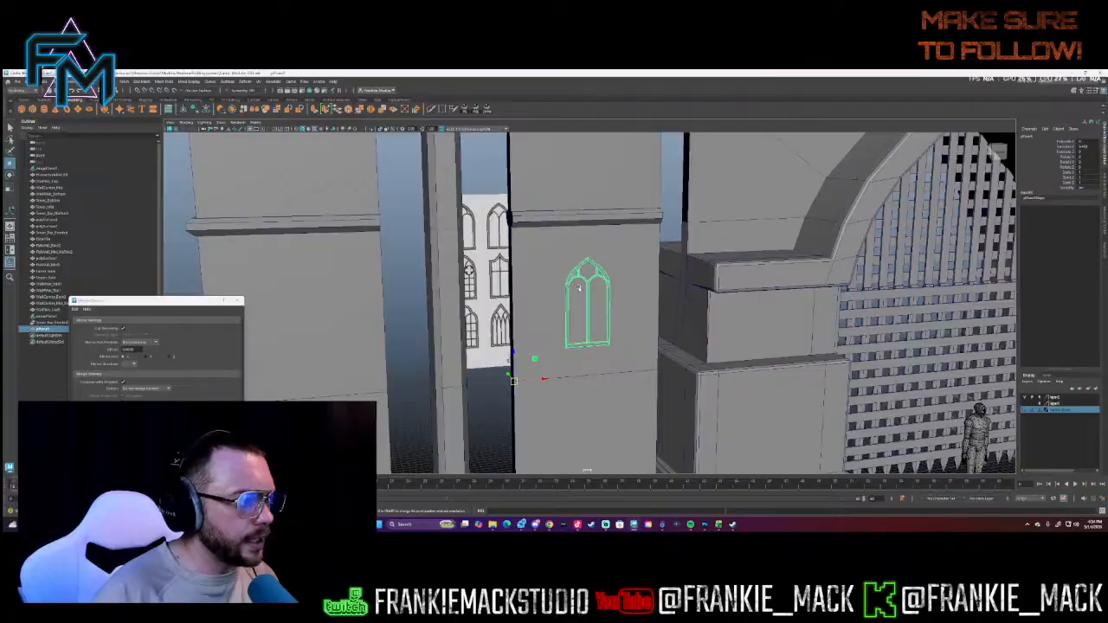
- Duplicate the window and raise the copy straight up into the wall's upper section above the moulding
{"action": "scroll", "coordinate": [593, 271], "scroll_direction": "down", "scroll_amount": 6}
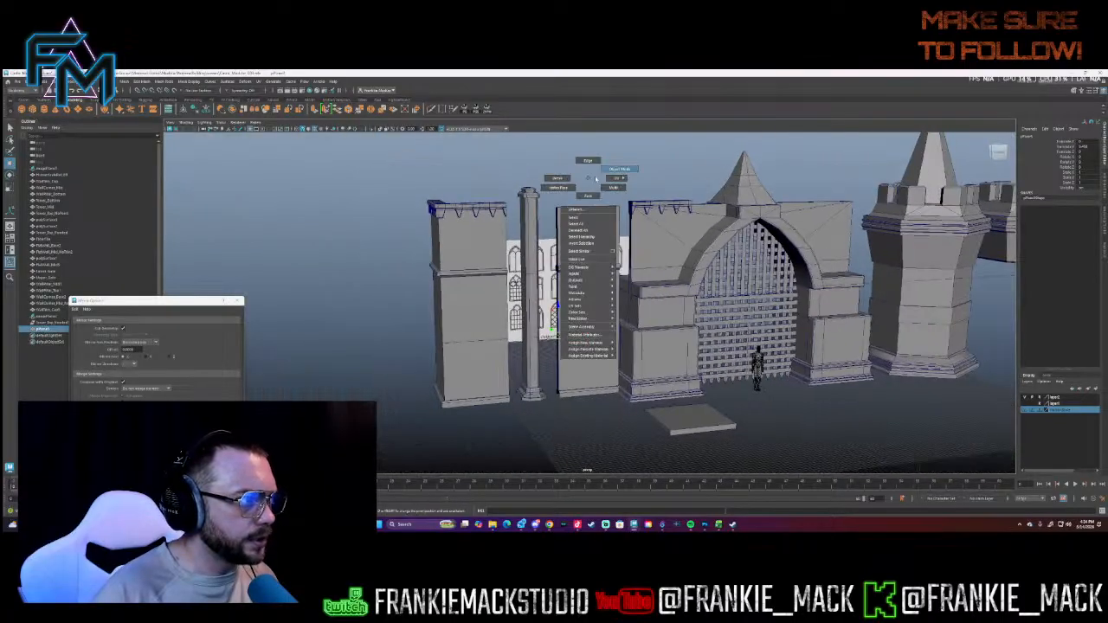
{"action": "right_click_drag", "start_coordinate": [588, 178], "coordinate": [609, 169]}
{"action": "left_click", "coordinate": [610, 170]}
{"action": "left_click_drag", "start_coordinate": [610, 171], "coordinate": [601, 259], "text": "alt"}
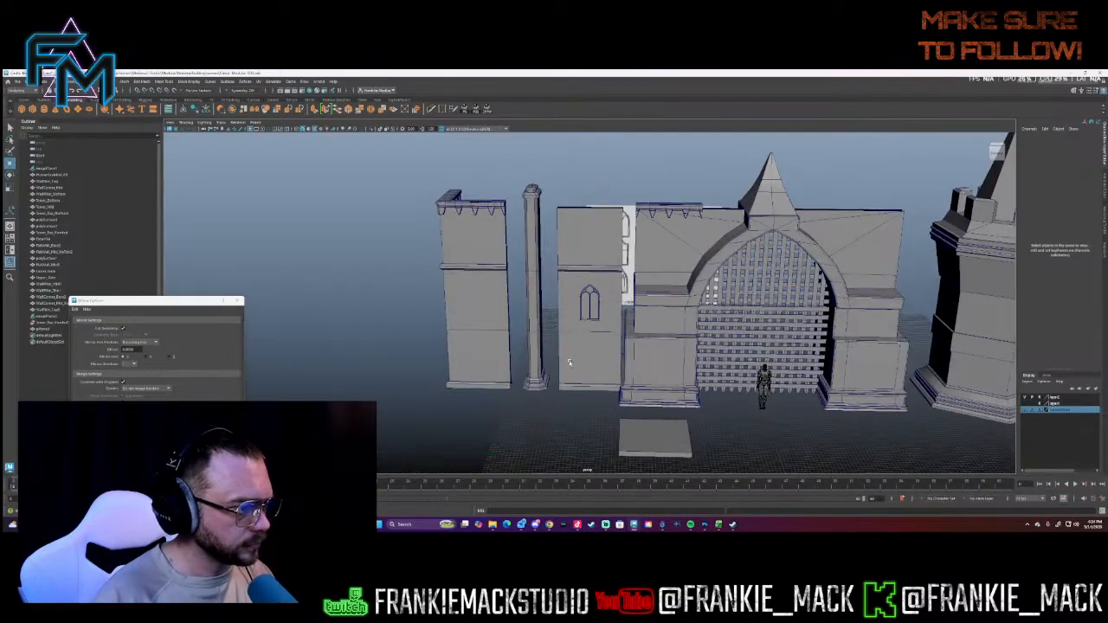
{"action": "left_click", "coordinate": [582, 321]}
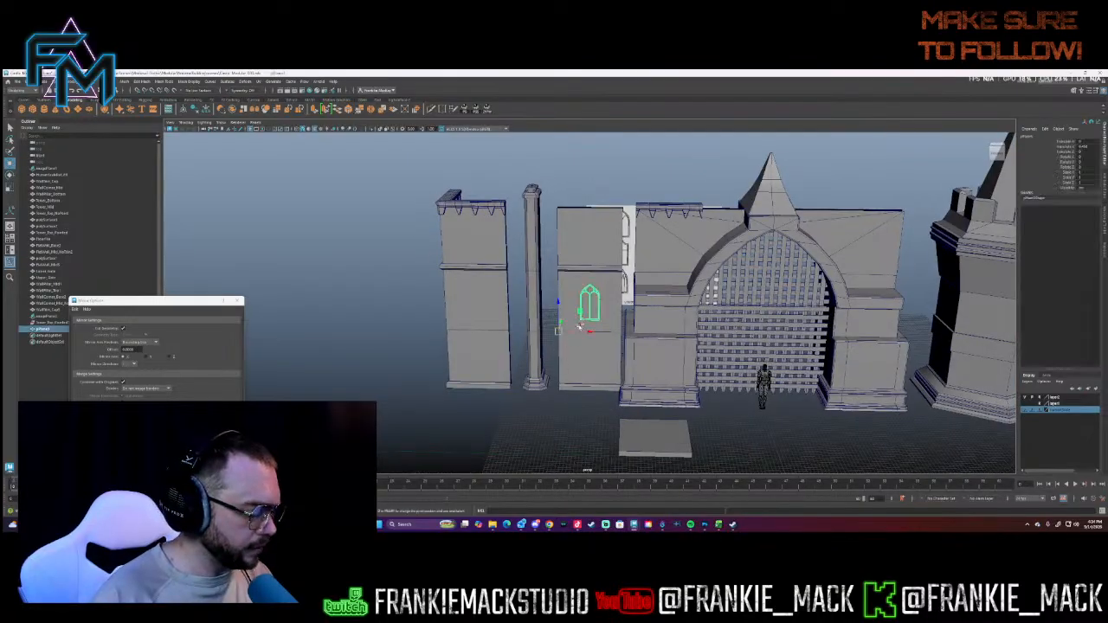
{"action": "key", "text": "ctrl+d"}
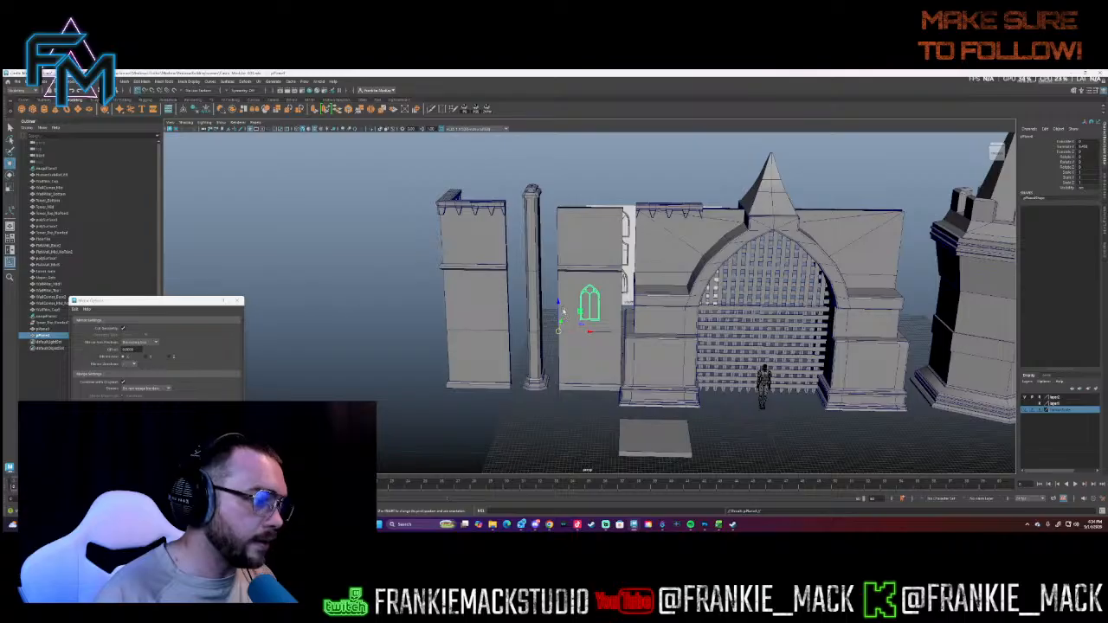
{"action": "left_click_drag", "start_coordinate": [561, 333], "coordinate": [568, 270]}
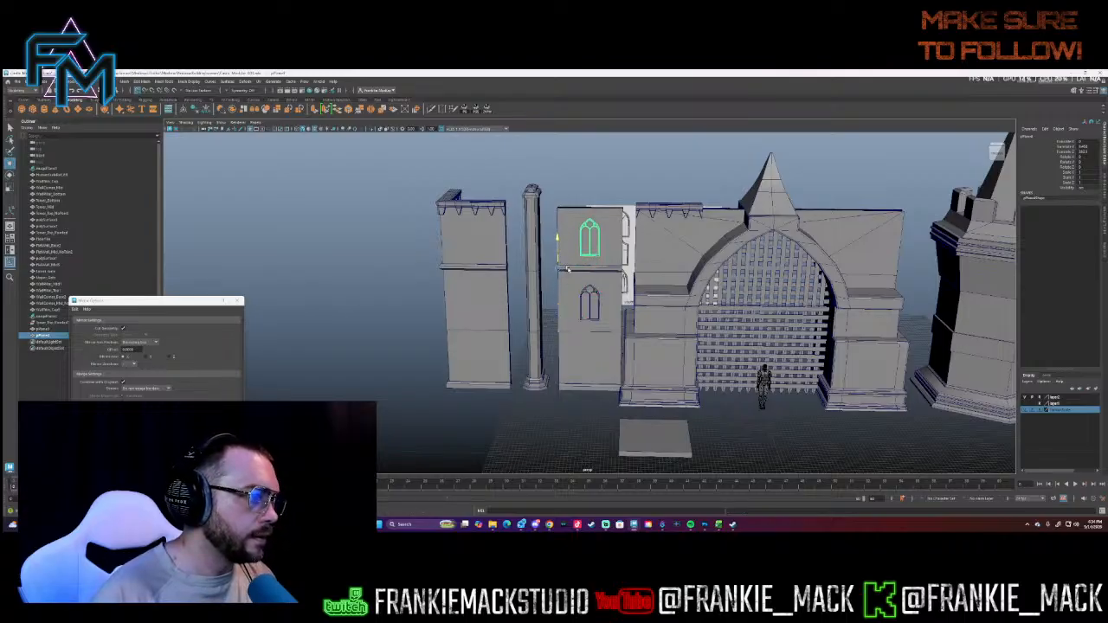
- Undo the duplicate of the gothic window that was raised into the wall's upper section
{"action": "left_click_drag", "start_coordinate": [557, 320], "coordinate": [653, 184], "text": "alt"}
{"action": "left_click", "coordinate": [603, 187]}
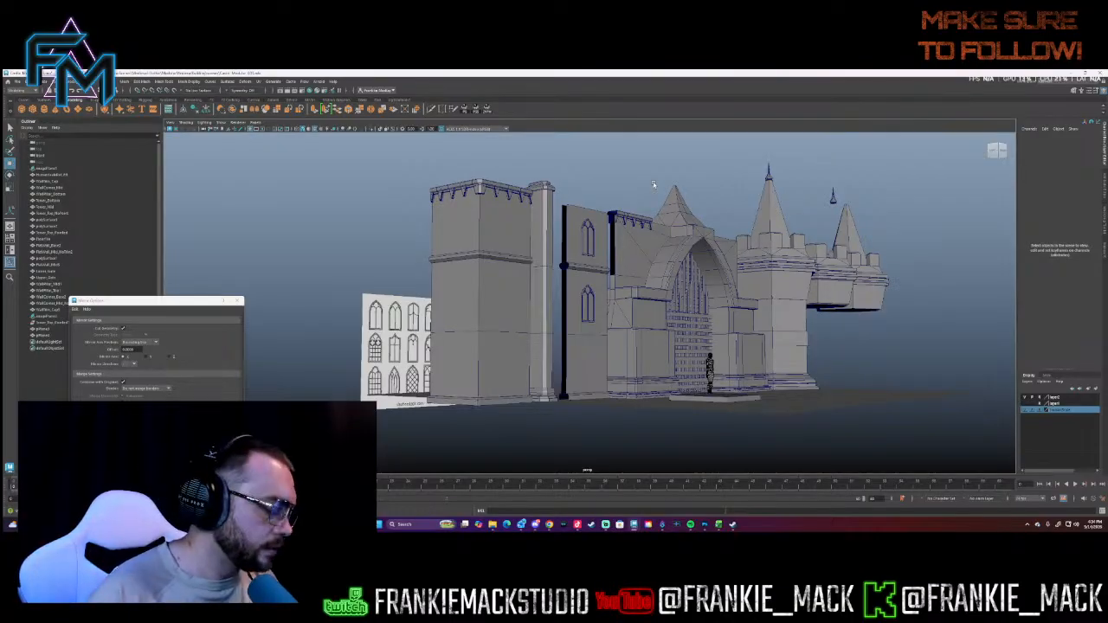
{"action": "key", "text": "ctrl+z"}
{"action": "key", "text": "ctrl+z"}
{"action": "key", "text": "ctrl+z"}
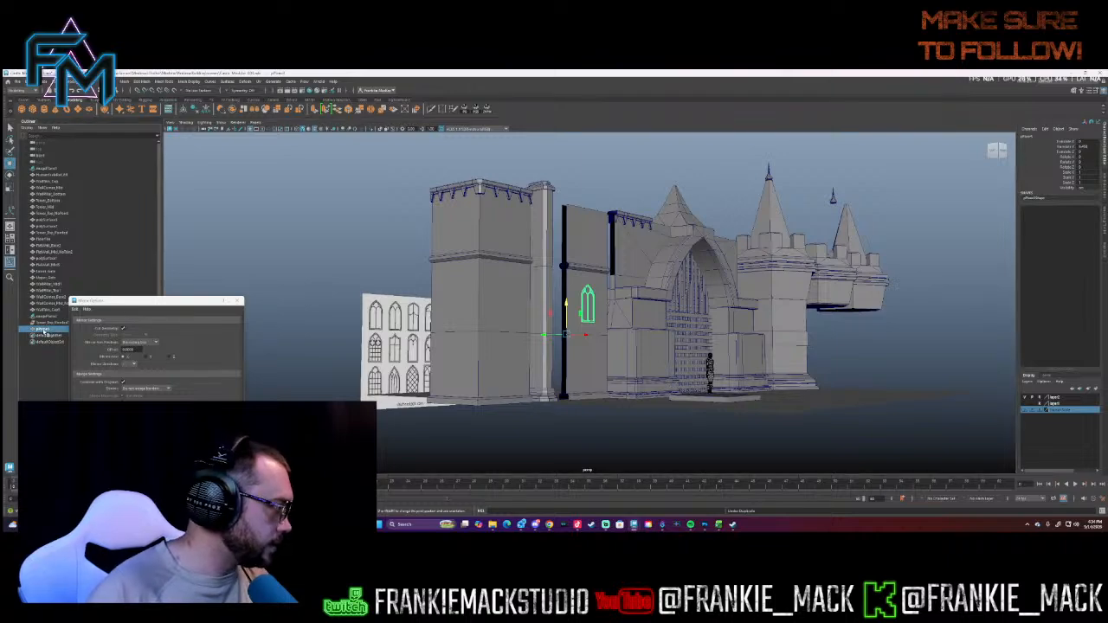
- Delete the leftover tower-top object listed directly above the window mesh in the scene hierarchy
{"action": "left_click", "coordinate": [51, 323]}
{"action": "left_click_drag", "start_coordinate": [108, 305], "coordinate": [199, 286]}
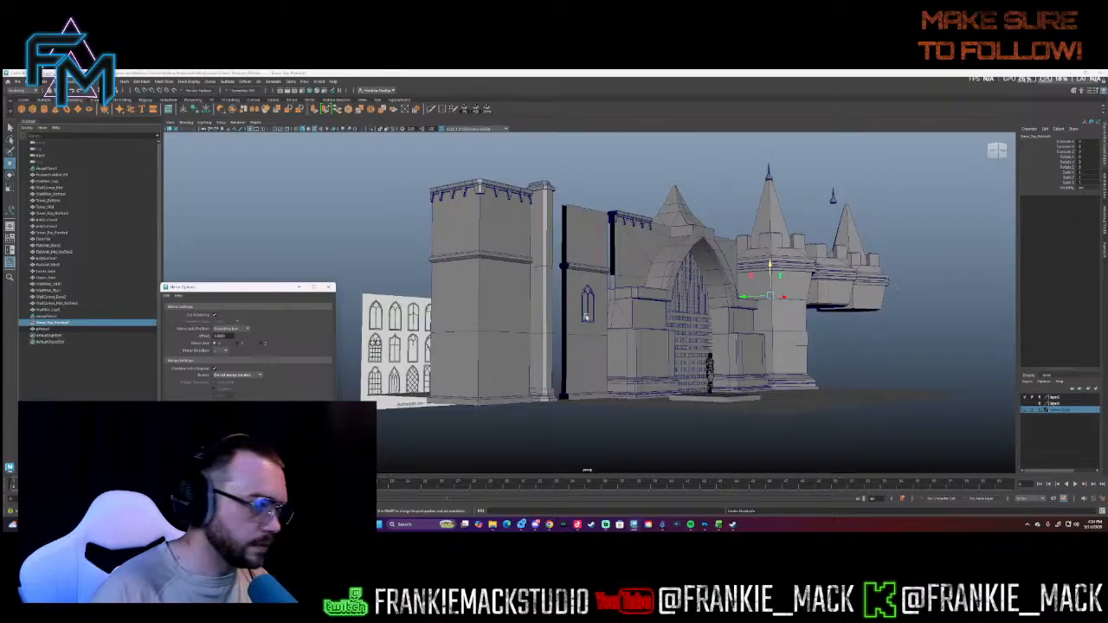
{"action": "left_click_drag", "start_coordinate": [748, 297], "coordinate": [846, 299]}
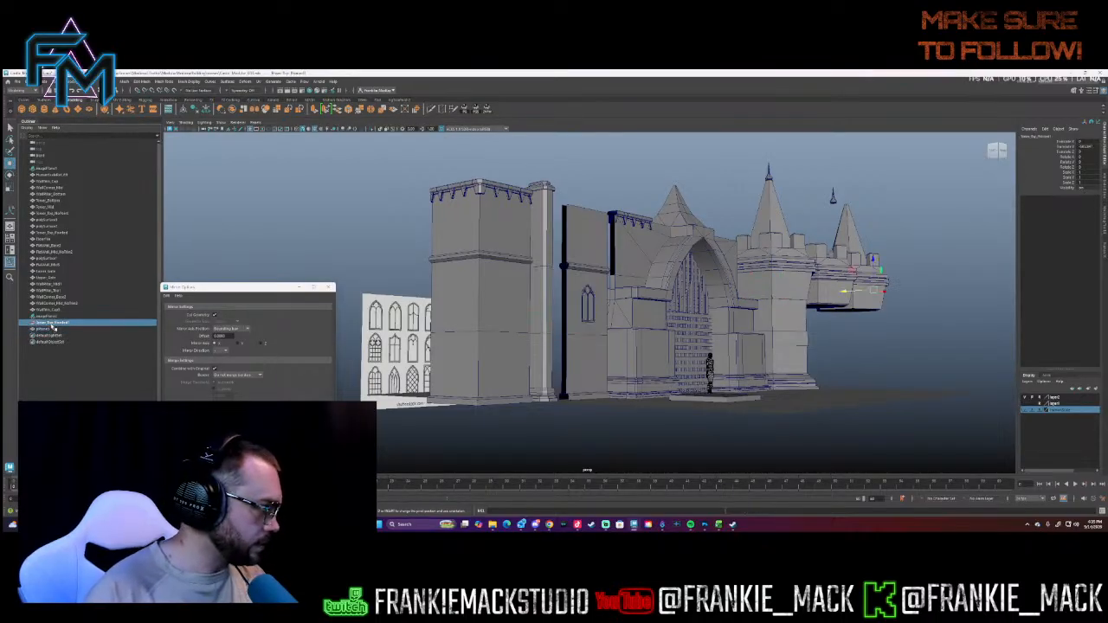
{"action": "key", "text": "Delete"}
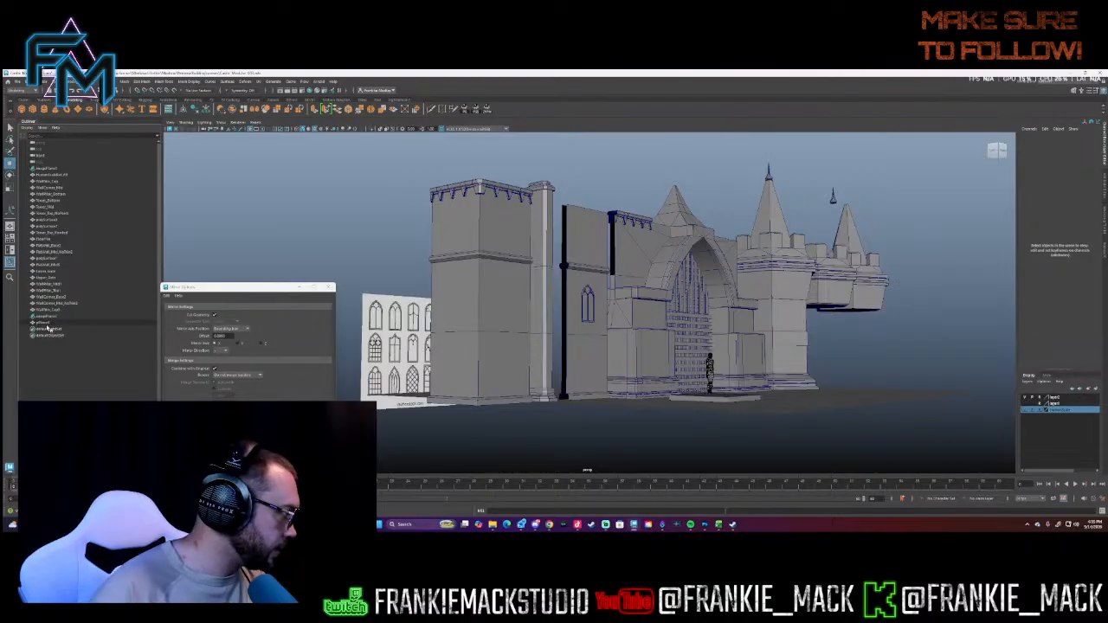
- Rename the combined gothic window mesh as Window_Frame_001
{"action": "double_click", "coordinate": [48, 324]}
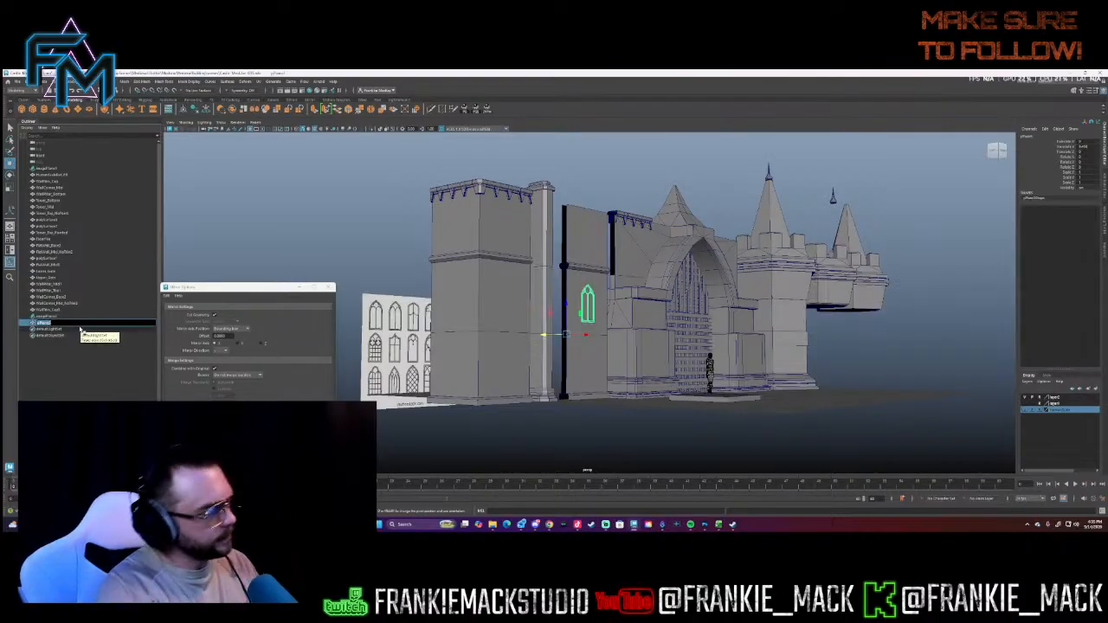
{"action": "type", "text": "Window_Frame_01"}
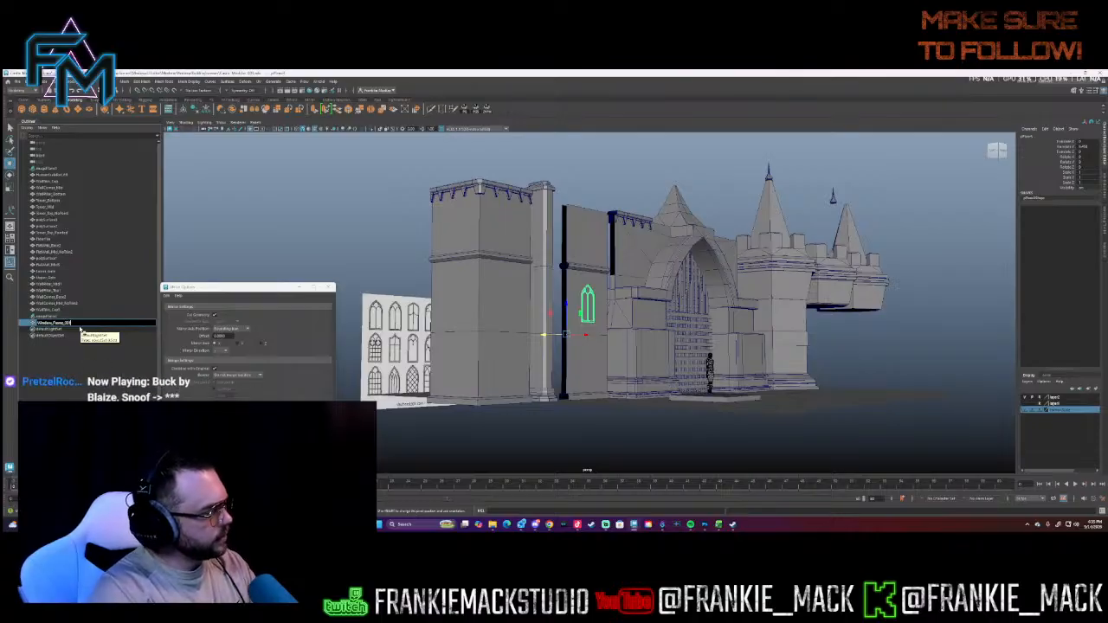
{"action": "key", "text": "Return"}
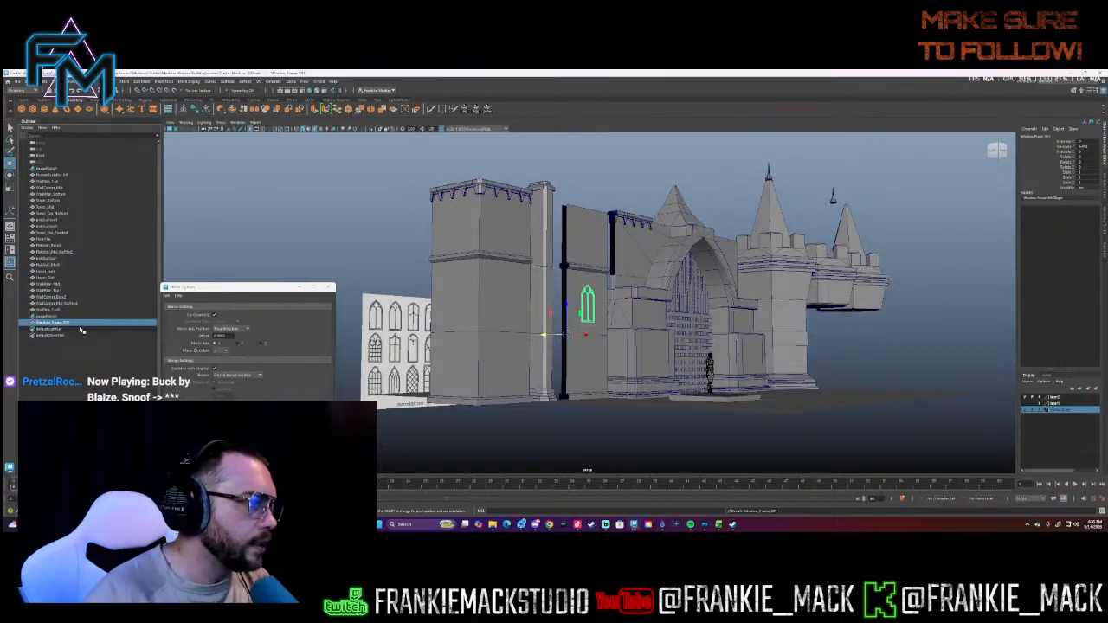
- Select Window_Frame_001 and close the Mirror options window
{"action": "left_click_drag", "start_coordinate": [484, 315], "coordinate": [536, 307], "text": "alt"}
{"action": "scroll", "coordinate": [536, 309], "scroll_direction": "up", "scroll_amount": 6}
{"action": "middle_click_drag", "start_coordinate": [535, 317], "coordinate": [699, 304], "text": "alt"}
{"action": "right_click_drag", "start_coordinate": [640, 312], "coordinate": [606, 316], "text": "alt"}
{"action": "left_click", "coordinate": [74, 325]}
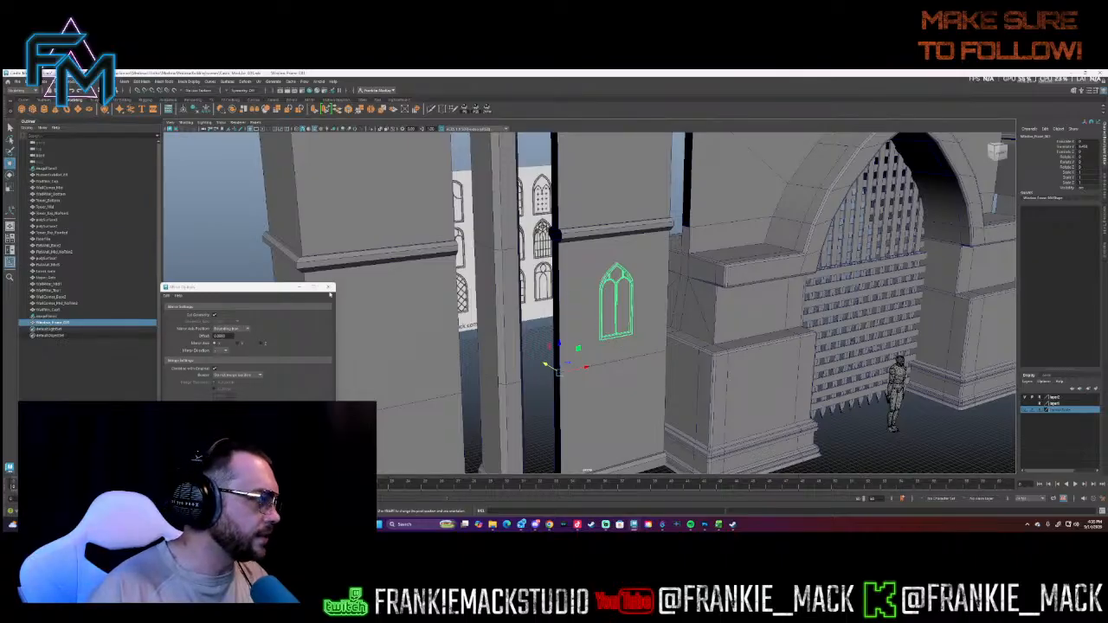
{"action": "left_click", "coordinate": [329, 286]}
{"action": "right_click_drag", "start_coordinate": [596, 327], "coordinate": [878, 342], "text": "alt"}
{"action": "left_click_drag", "start_coordinate": [690, 258], "coordinate": [620, 258], "text": "alt"}
{"action": "right_click_drag", "start_coordinate": [582, 274], "coordinate": [609, 266]}
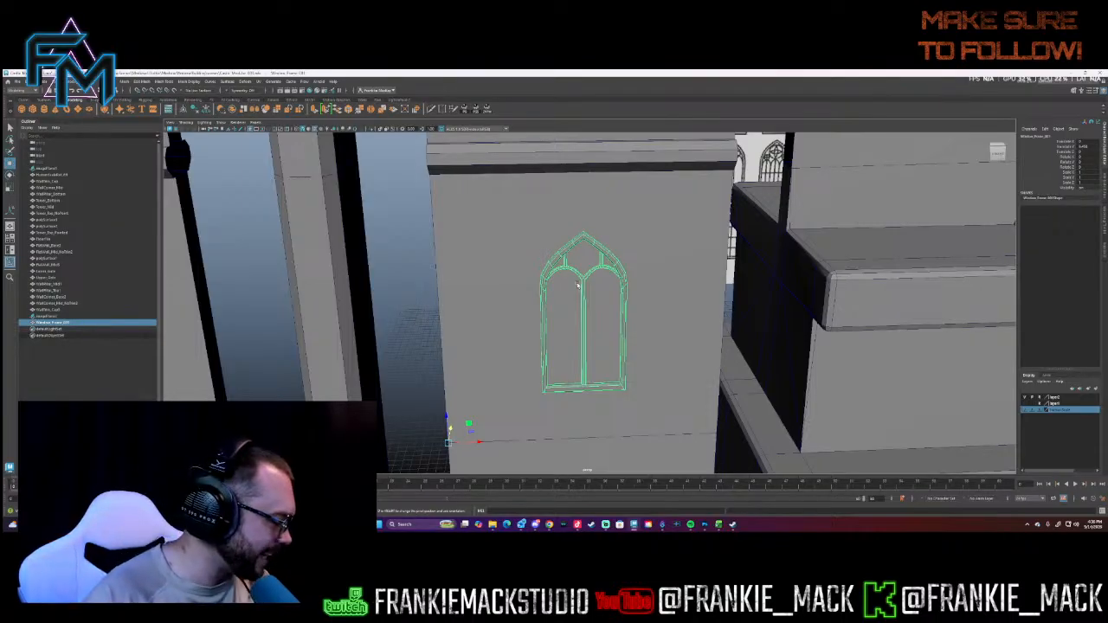
{"action": "right_click", "coordinate": [60, 329]}
{"action": "mouse_move", "coordinate": [80, 385]}
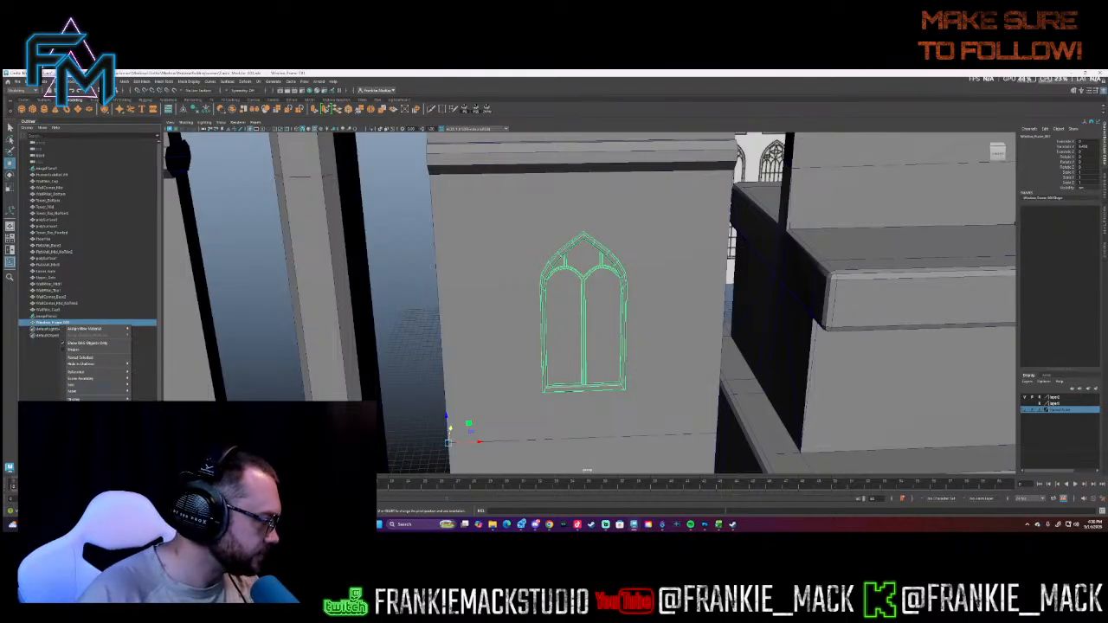
{"action": "mouse_move", "coordinate": [156, 408]}
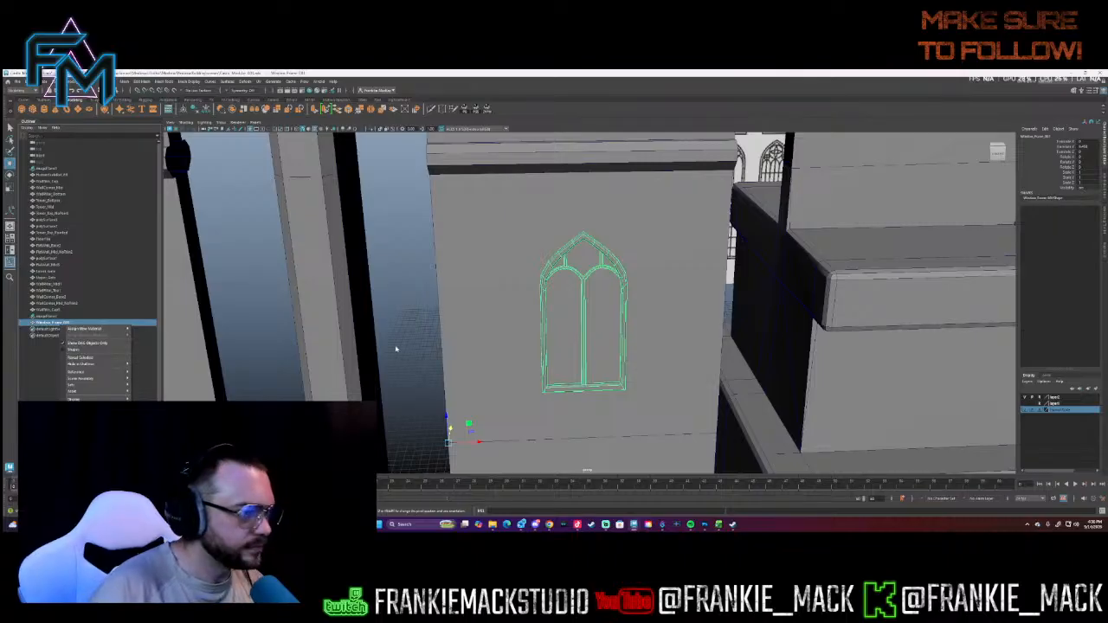
- Move the window horizontally with grid snapping onto the lower section of the outermost wall panel beyond the pillar
{"action": "right_click_drag", "start_coordinate": [628, 323], "coordinate": [532, 331], "text": "alt"}
{"action": "key", "text": "x"}
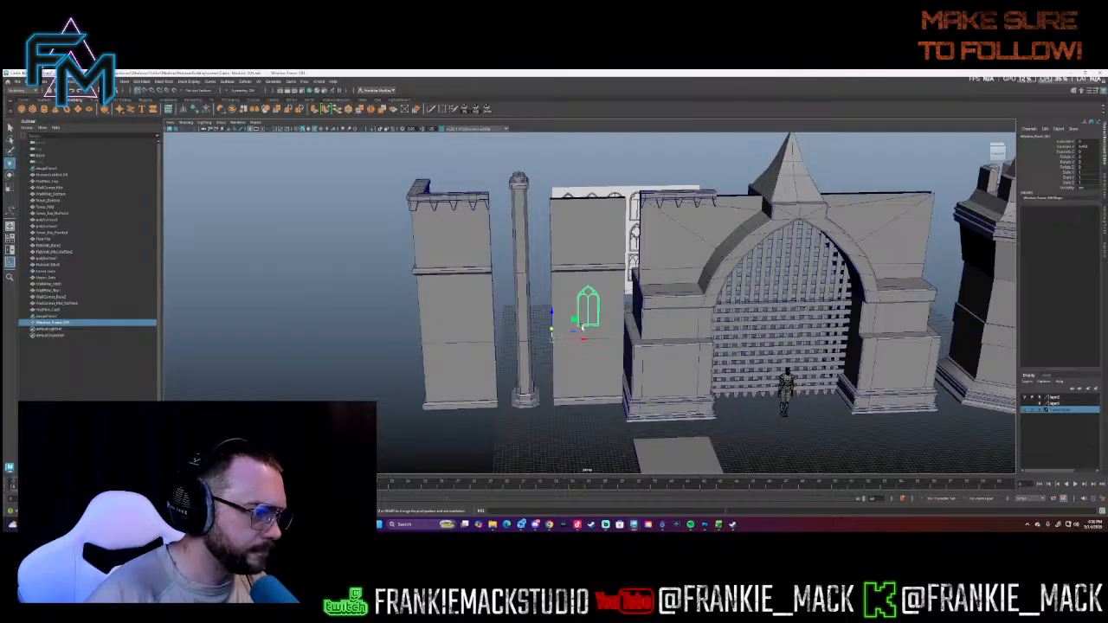
{"action": "left_click_drag", "start_coordinate": [581, 340], "coordinate": [421, 342]}
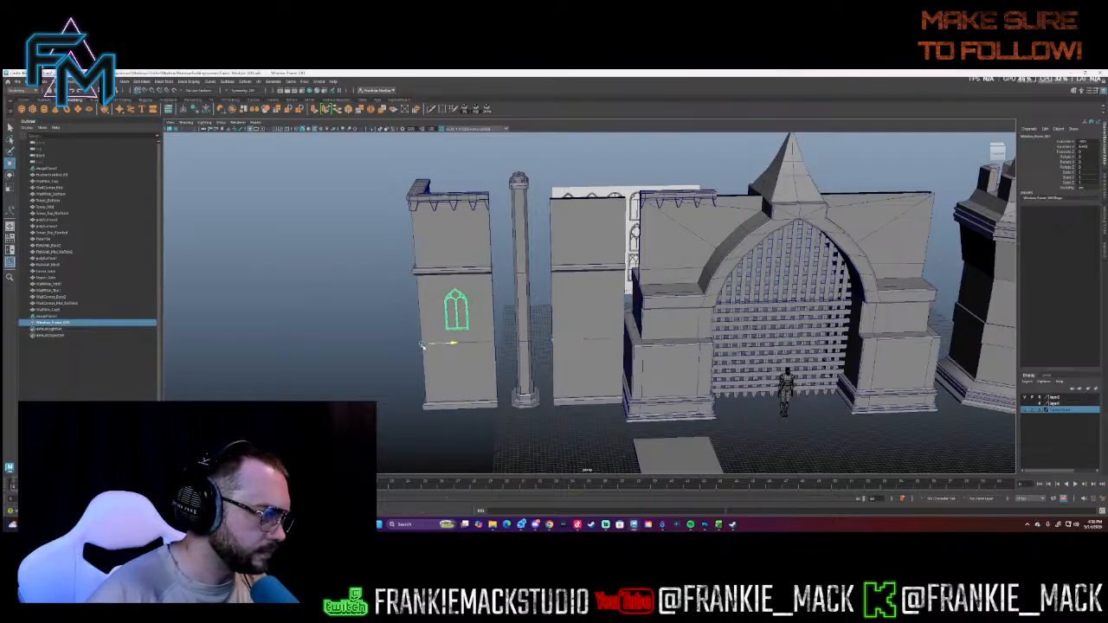
{"action": "mouse_move", "coordinate": [585, 337]}
{"action": "left_mouse_down", "text": "alt"}
{"action": "mouse_move", "coordinate": [571, 324]}
{"action": "mouse_move", "coordinate": [576, 334]}
{"action": "left_mouse_up", "text": "alt"}
- Duplicate the window in place in the front view with wireframe display, leaving the copy over the original, and clear the selection
{"action": "key", "text": "space"}
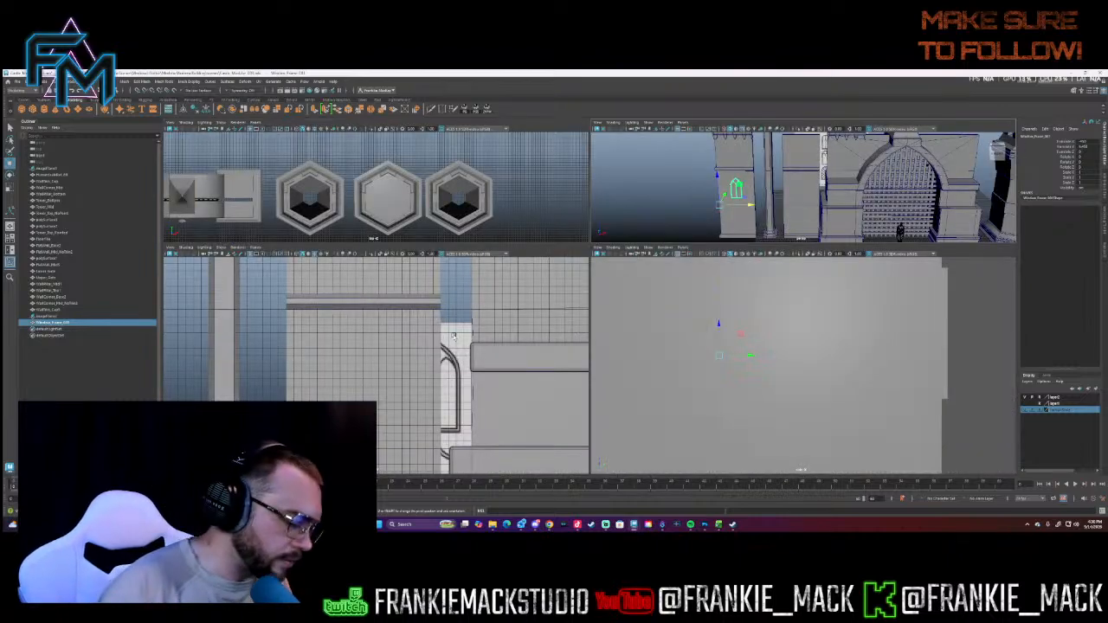
{"action": "key", "text": "4"}
{"action": "key", "text": "space"}
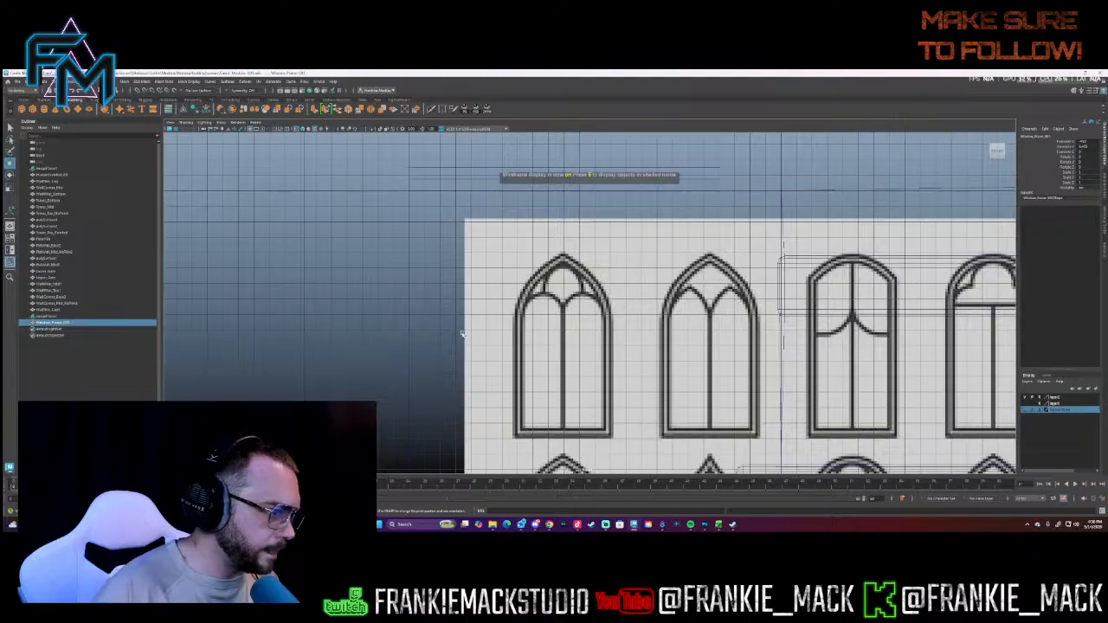
{"action": "scroll", "coordinate": [596, 330], "scroll_direction": "down", "scroll_amount": 6}
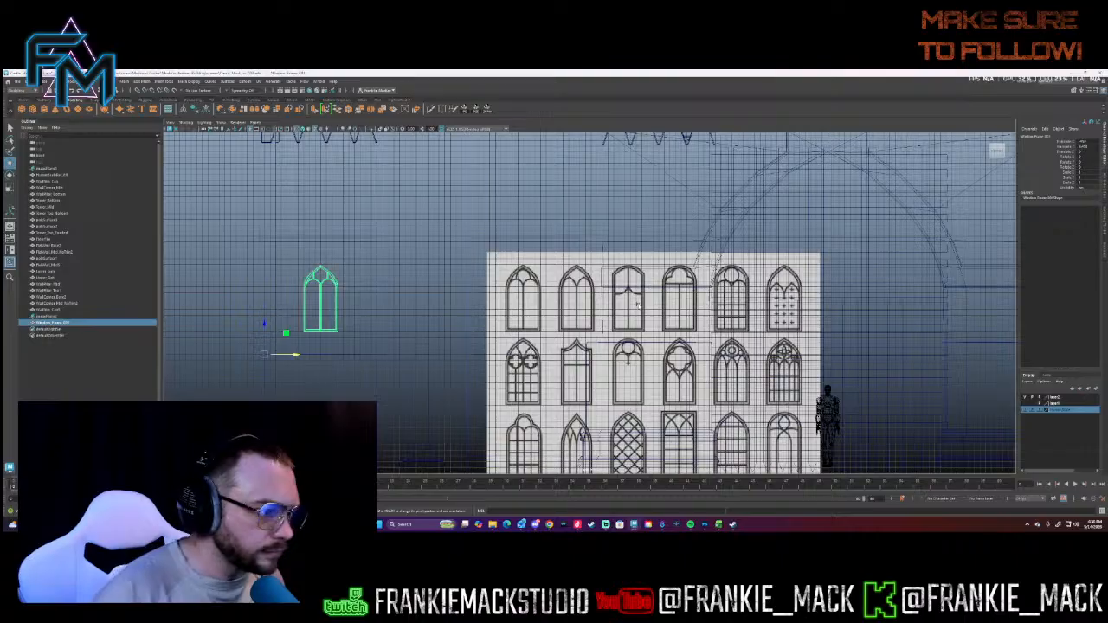
{"action": "middle_click_drag", "start_coordinate": [638, 304], "coordinate": [587, 184], "text": "alt"}
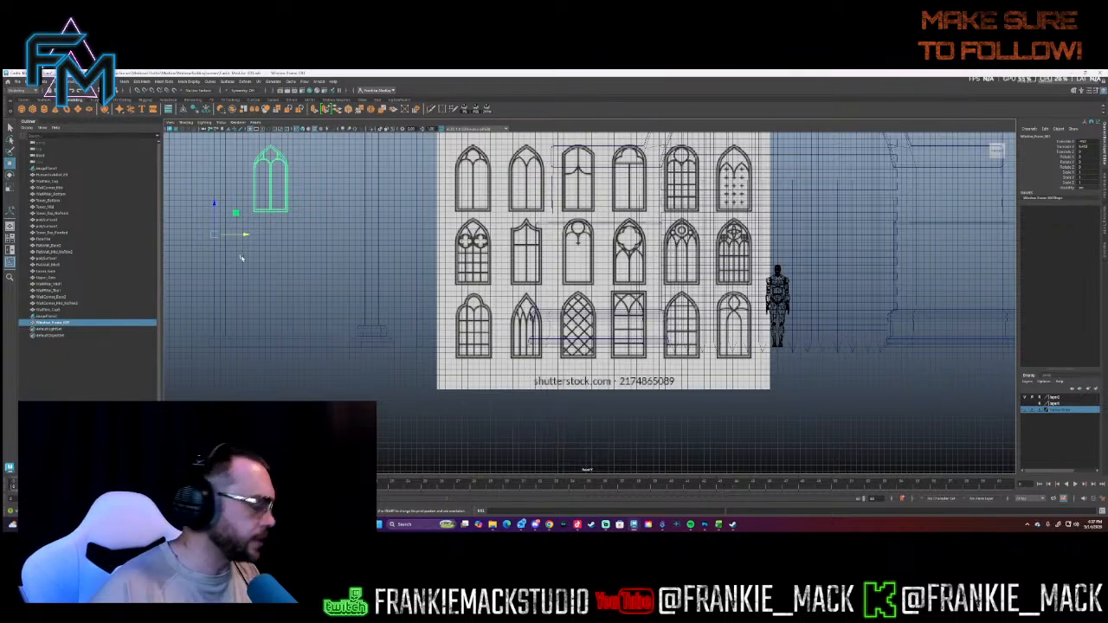
{"action": "key", "text": "ctrl+d"}
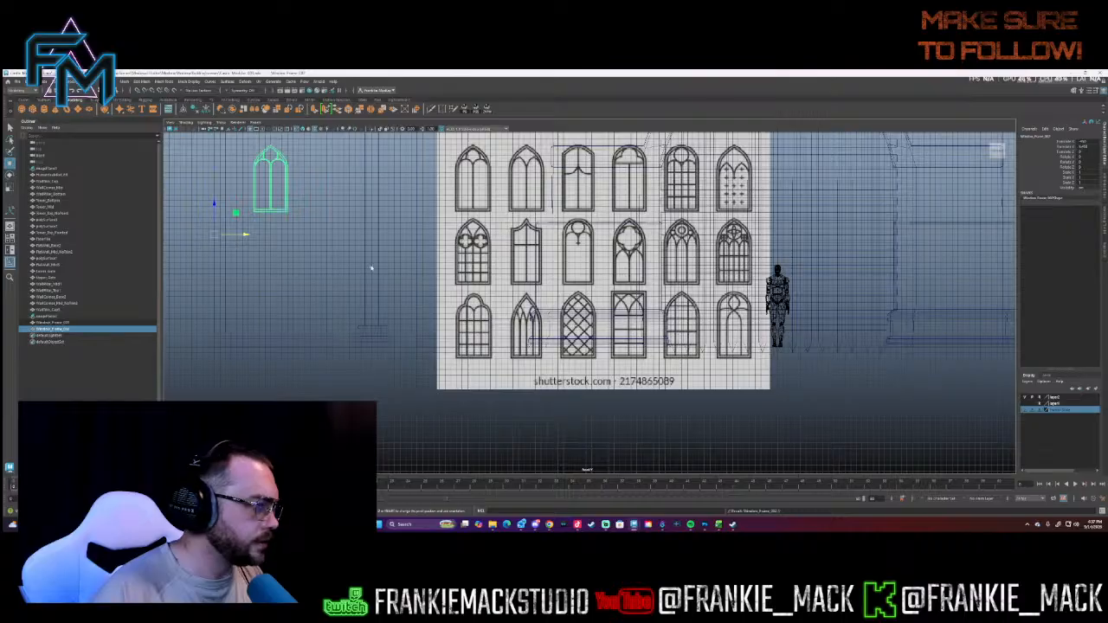
{"action": "scroll", "coordinate": [421, 284], "scroll_direction": "down", "scroll_amount": 2}
{"action": "scroll", "coordinate": [422, 284], "scroll_direction": "down", "scroll_amount": 3}
{"action": "key", "text": "4"}
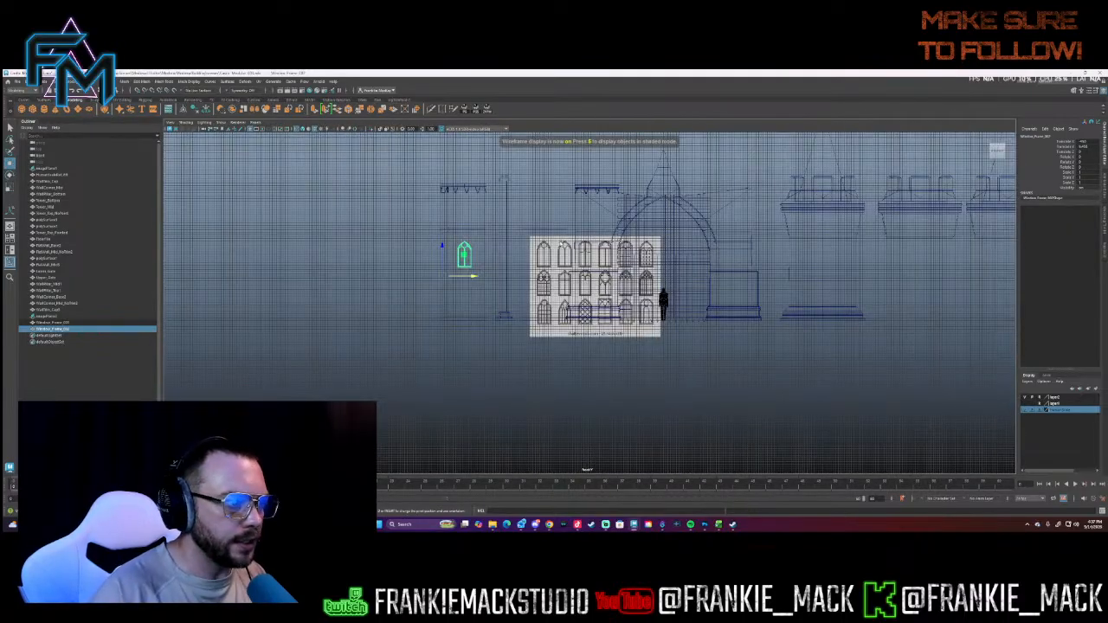
{"action": "left_click", "coordinate": [403, 251]}
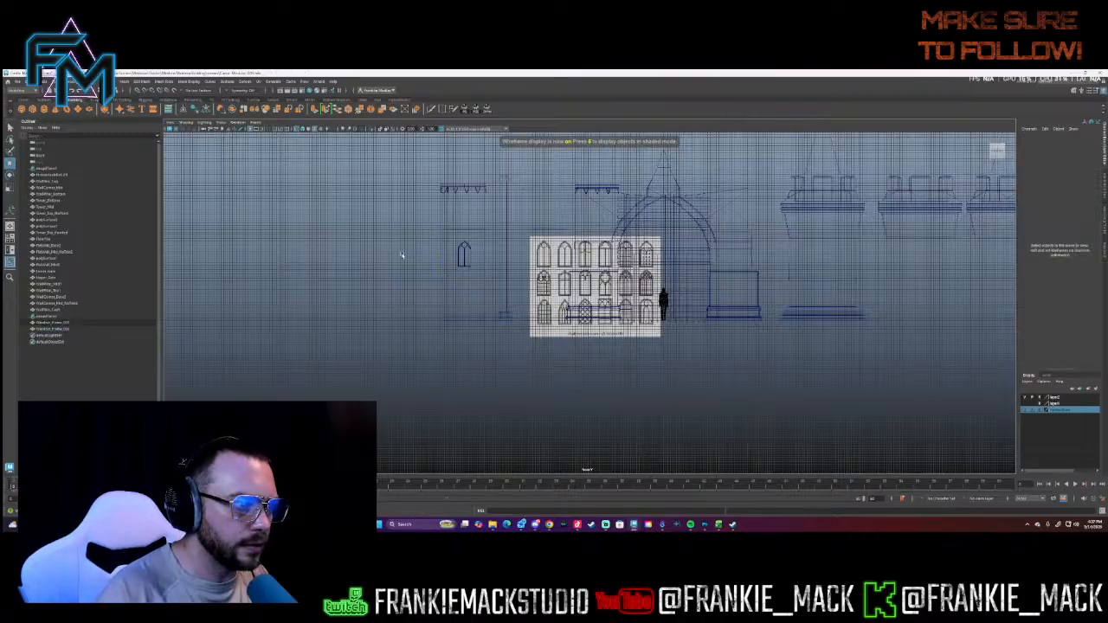
{"action": "mouse_move", "coordinate": [508, 250]}
{"action": "right_mouse_down", "text": "alt"}
{"action": "mouse_move", "coordinate": [295, 245]}
{"action": "mouse_move", "coordinate": [519, 258]}
{"action": "right_mouse_up", "text": "alt"}
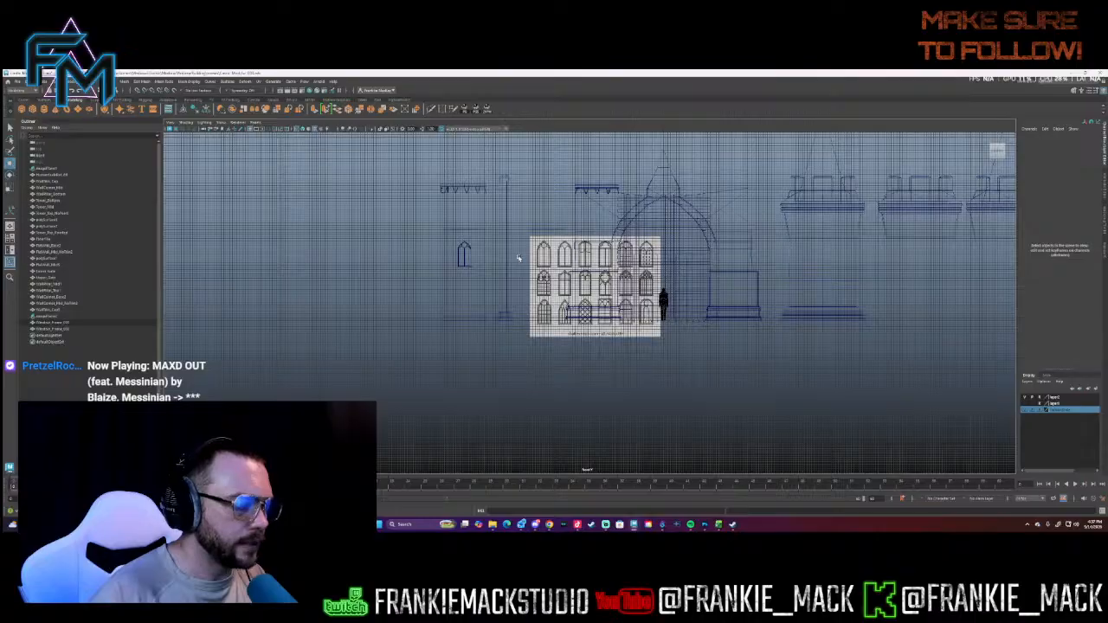
- Duplicate Window_Frame_001 in the perspective view and move the copy horizontally onto the wall panel between the pillar and the gate
{"action": "key", "text": "space"}
{"action": "key", "text": "space"}
{"action": "left_click_drag", "start_coordinate": [774, 206], "coordinate": [398, 257], "text": "alt"}
{"action": "left_click_drag", "start_coordinate": [511, 249], "coordinate": [560, 307], "text": "alt"}
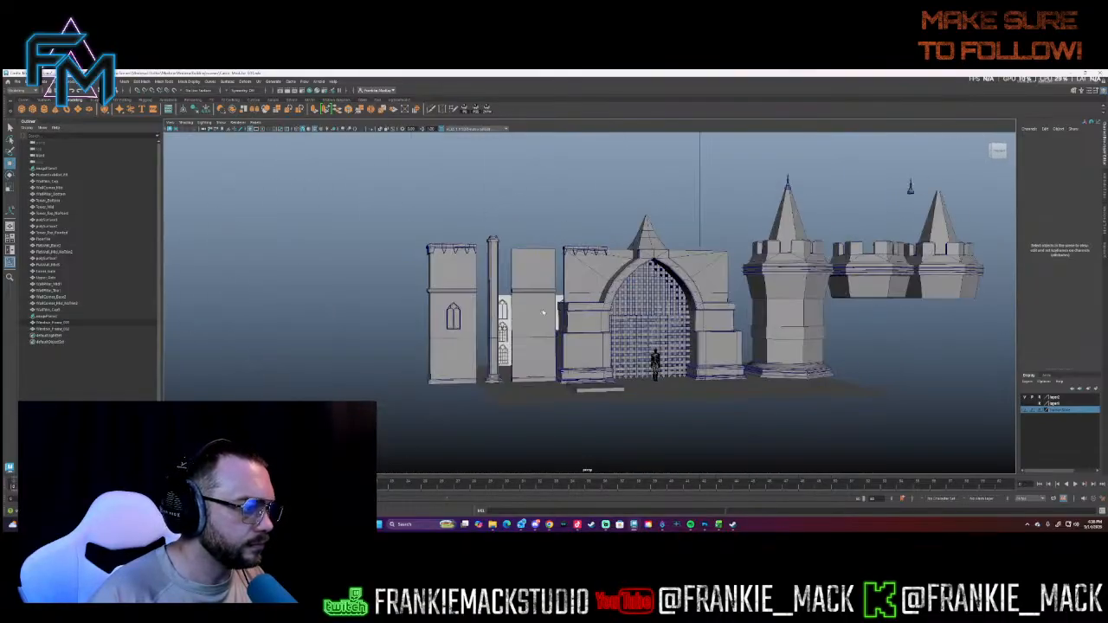
{"action": "left_click", "coordinate": [452, 316]}
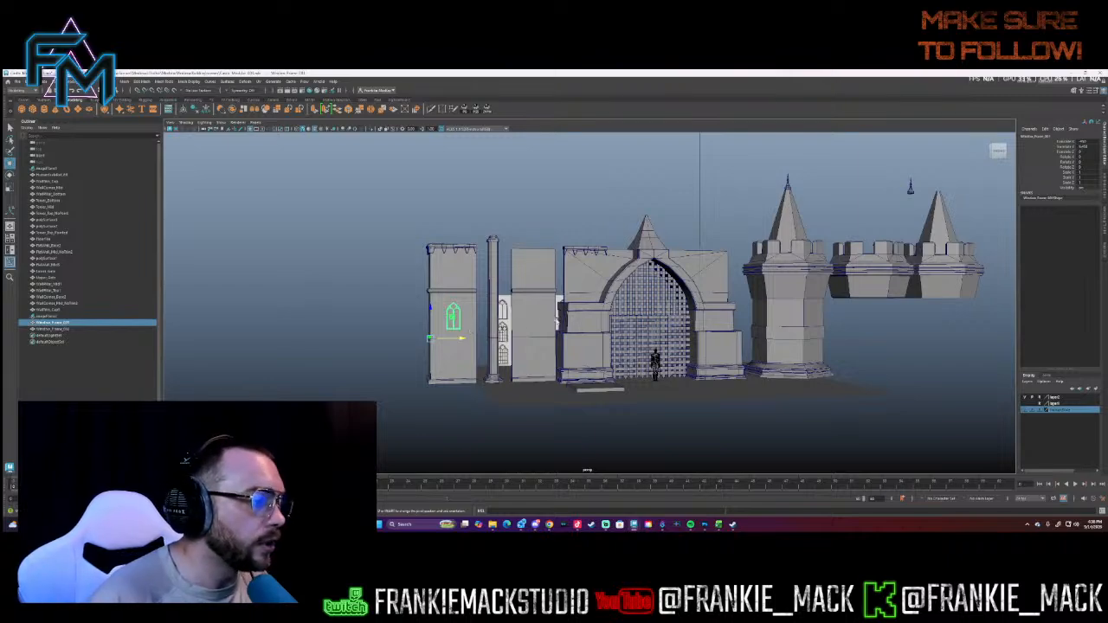
{"action": "mouse_move", "coordinate": [546, 331]}
{"action": "left_mouse_down", "text": "alt"}
{"action": "mouse_move", "coordinate": [538, 349]}
{"action": "mouse_move", "coordinate": [529, 335]}
{"action": "left_mouse_up", "text": "alt"}
{"action": "scroll", "coordinate": [547, 314], "scroll_direction": "up", "scroll_amount": 3}
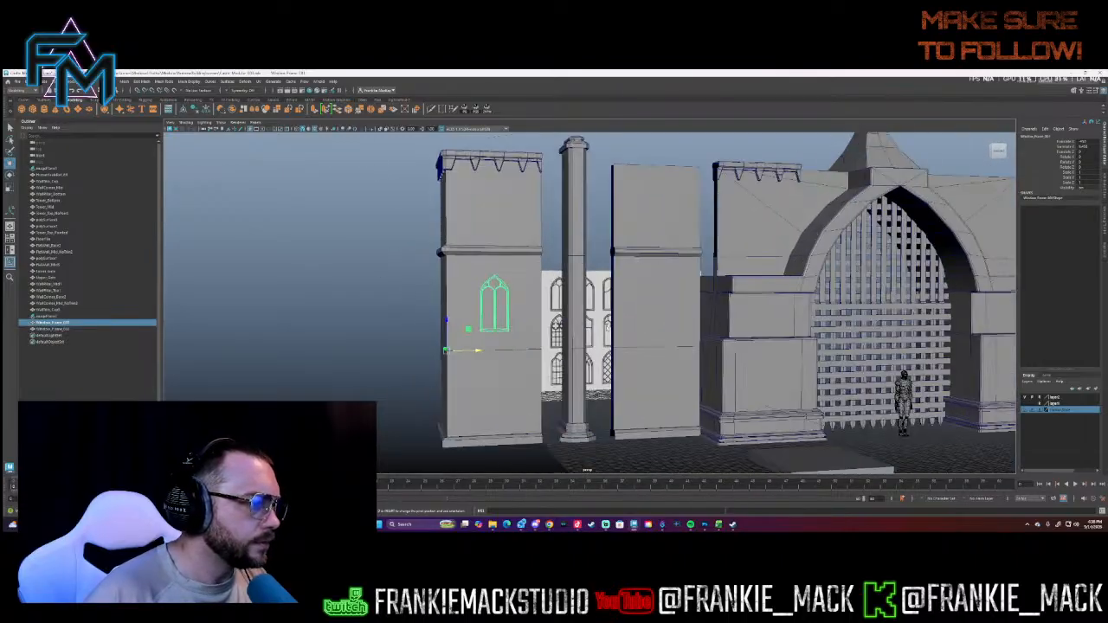
{"action": "key", "text": "ctrl+d"}
{"action": "left_click_drag", "start_coordinate": [478, 349], "coordinate": [613, 351]}
- Delete the inner tracery from the window copy on the middle panel, keeping only its outer pointed-arch frame
{"action": "left_click_drag", "start_coordinate": [679, 358], "coordinate": [651, 362], "text": "alt"}
{"action": "right_click_drag", "start_coordinate": [543, 324], "coordinate": [545, 330]}
{"action": "double_click", "coordinate": [546, 331]}
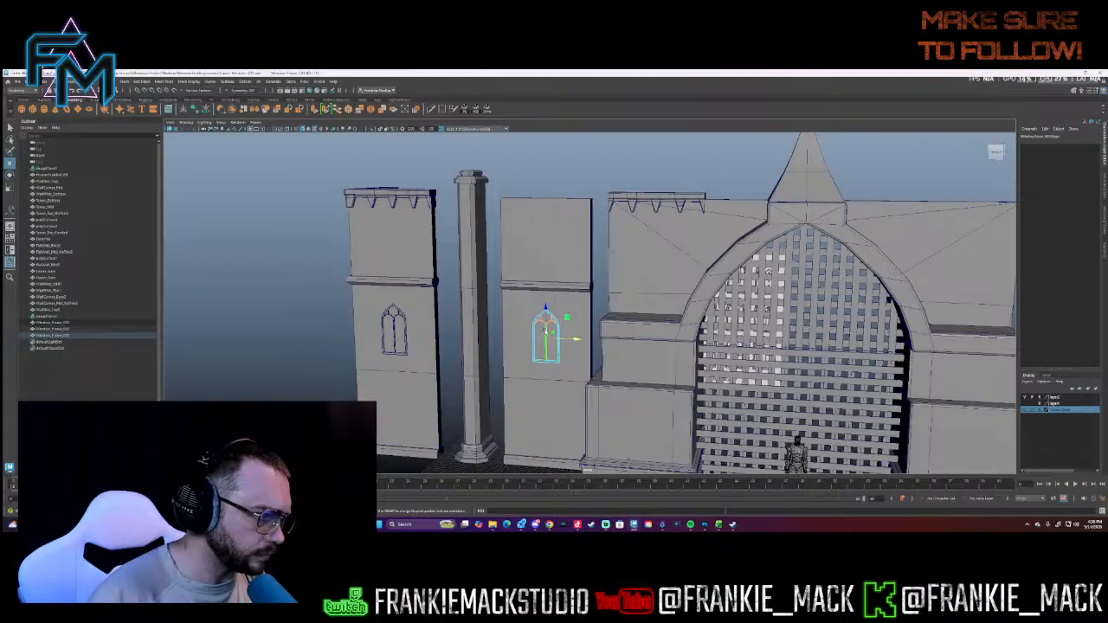
{"action": "key", "text": "Delete"}
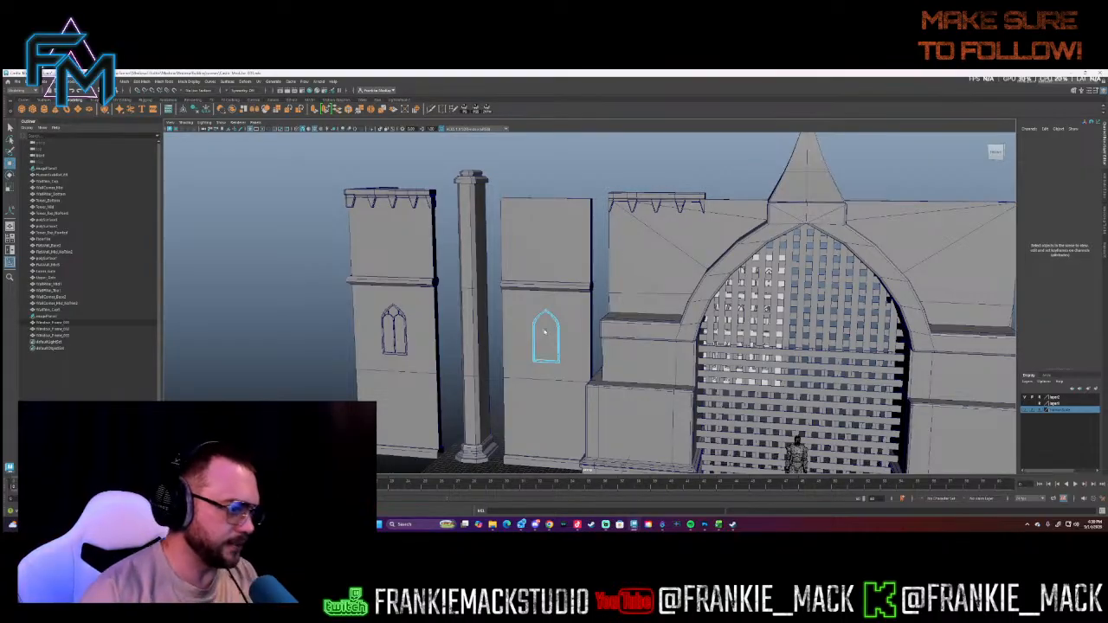
- Examine the gothic window designs on the reference sheet against the bare outer frame in the front view
{"action": "key", "text": "space"}
{"action": "key", "text": "space"}
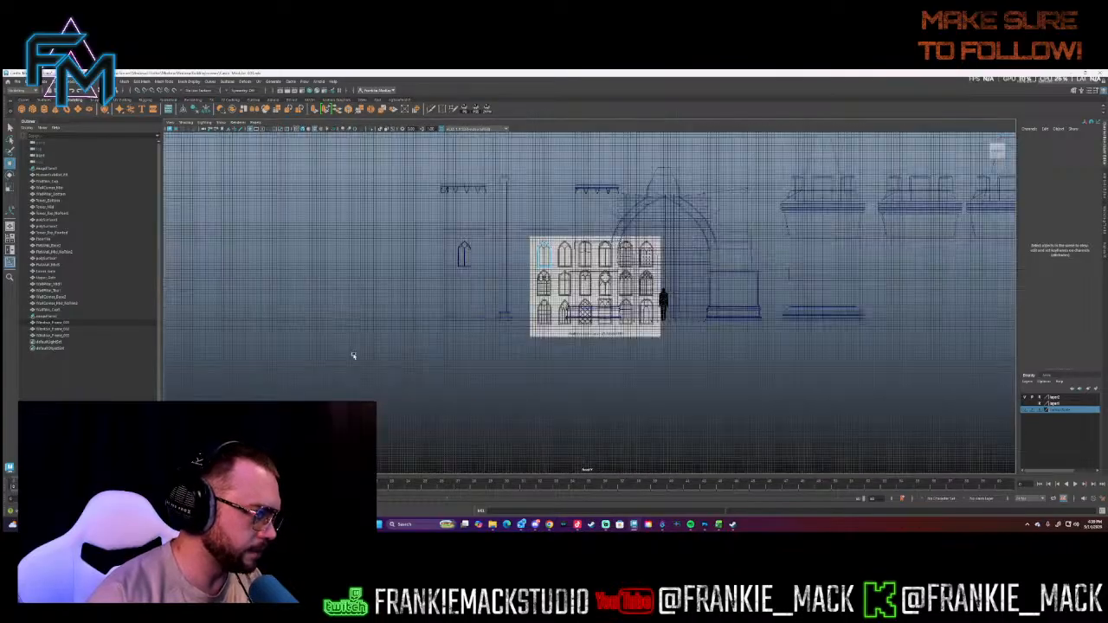
{"action": "middle_click_drag", "start_coordinate": [536, 326], "coordinate": [534, 374], "text": "alt"}
{"action": "scroll", "coordinate": [533, 374], "scroll_direction": "up", "scroll_amount": 6}
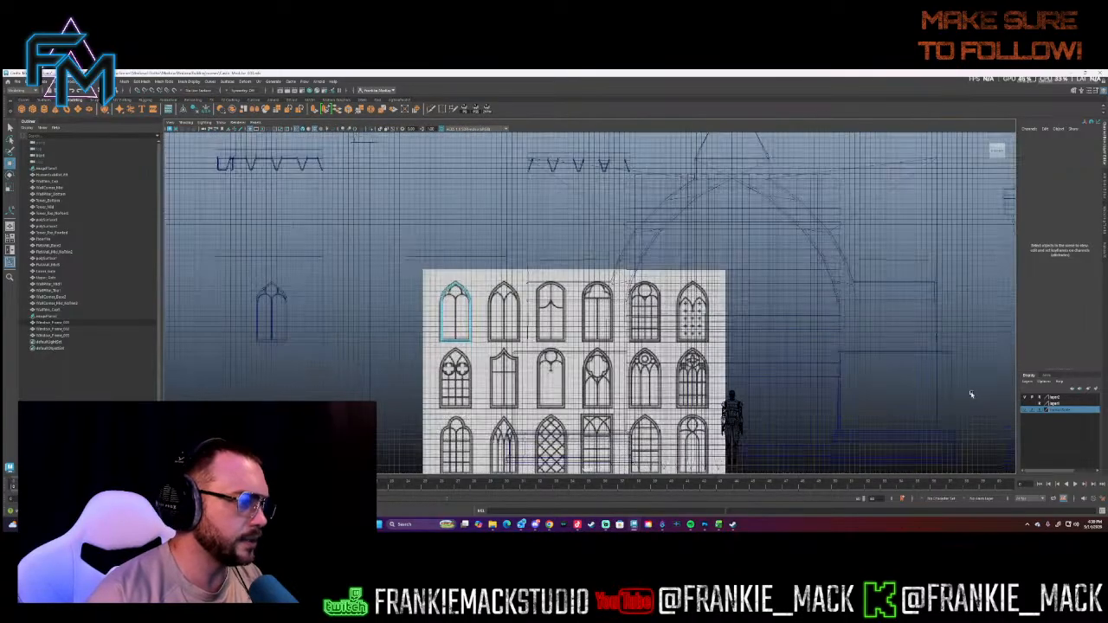
{"action": "scroll", "coordinate": [770, 291], "scroll_direction": "up", "scroll_amount": 5}
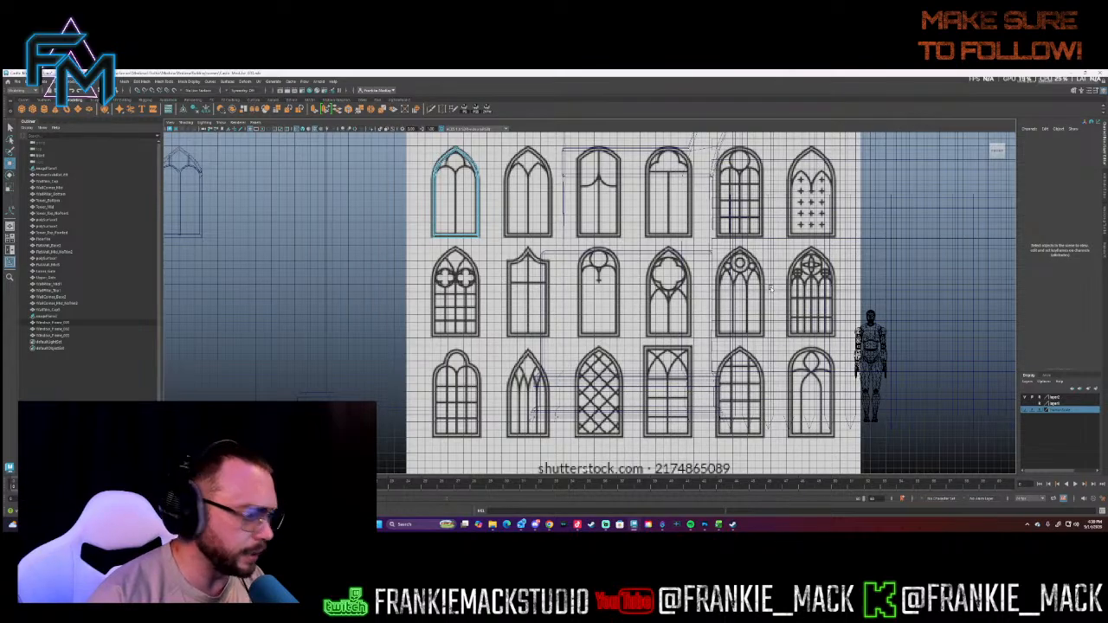
{"action": "middle_click_drag", "start_coordinate": [785, 293], "coordinate": [755, 277], "text": "alt"}
{"action": "middle_click_drag", "start_coordinate": [600, 270], "coordinate": [695, 302], "text": "alt"}
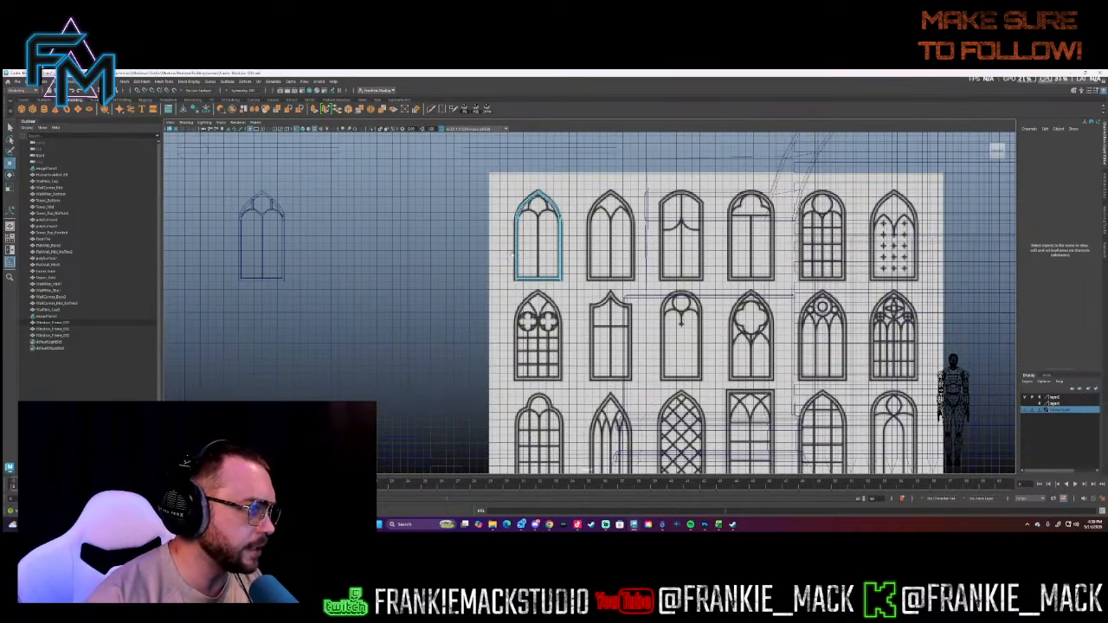
{"action": "middle_click_drag", "start_coordinate": [562, 251], "coordinate": [538, 199], "text": "alt"}
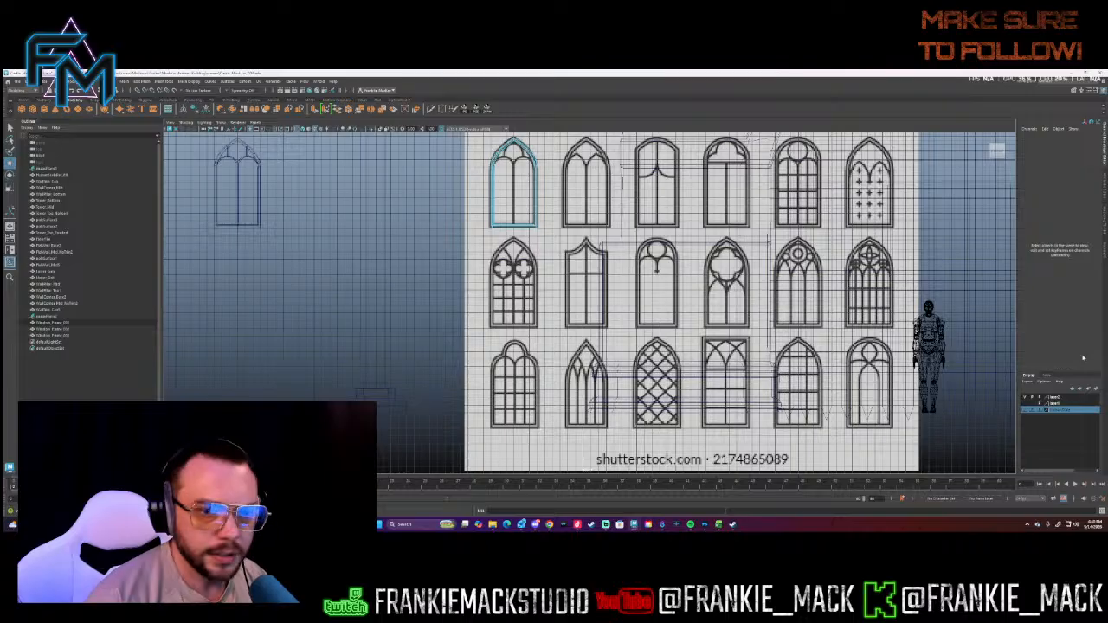
- Move the reference sheet so the diamond-lattice window design lines up with the bare outer frame in the front view
{"action": "left_click", "coordinate": [1025, 397]}
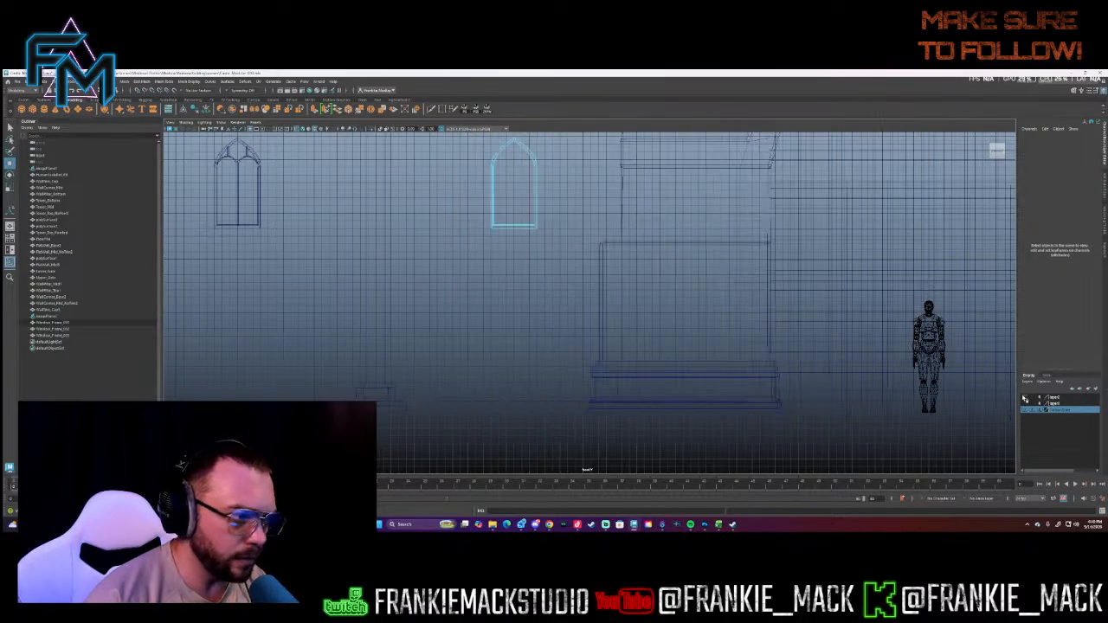
{"action": "left_click", "coordinate": [1025, 398]}
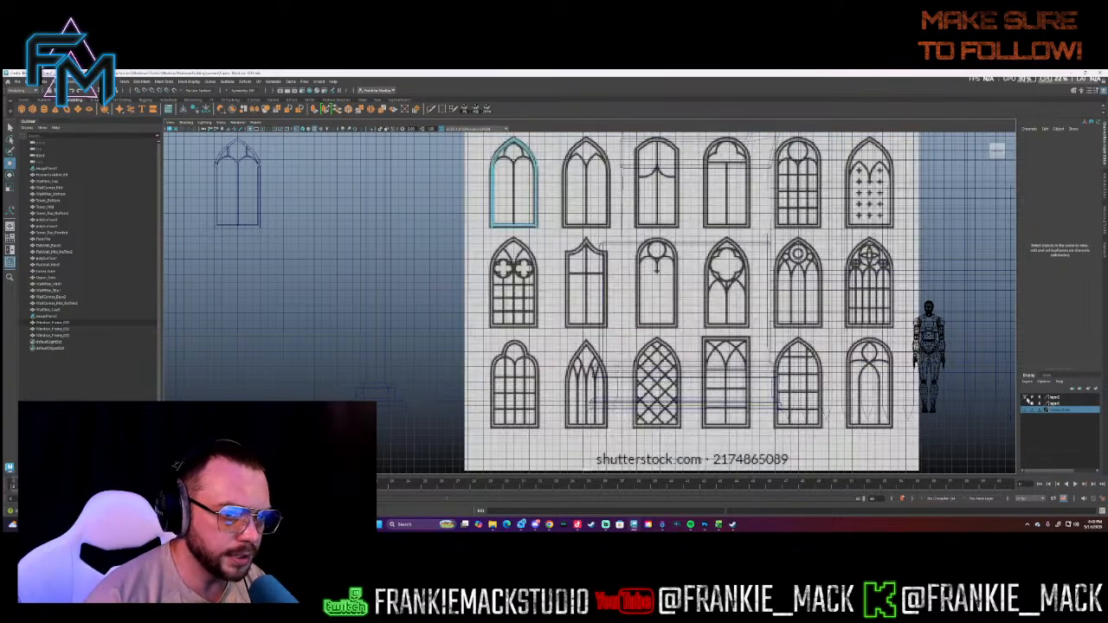
{"action": "left_click", "coordinate": [544, 450]}
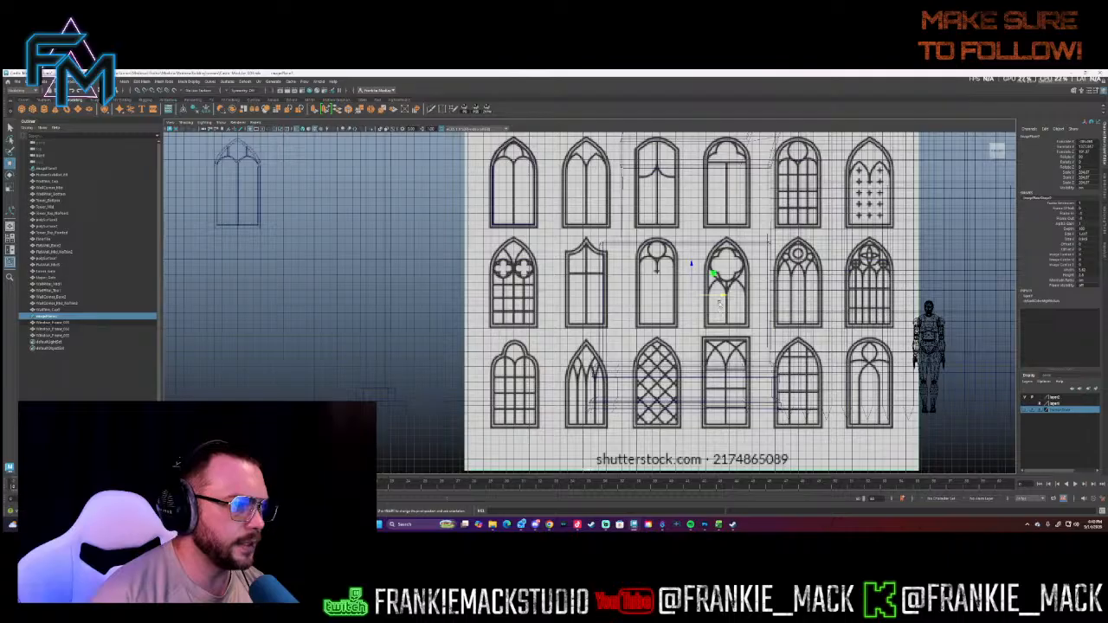
{"action": "left_click_drag", "start_coordinate": [718, 301], "coordinate": [569, 74]}
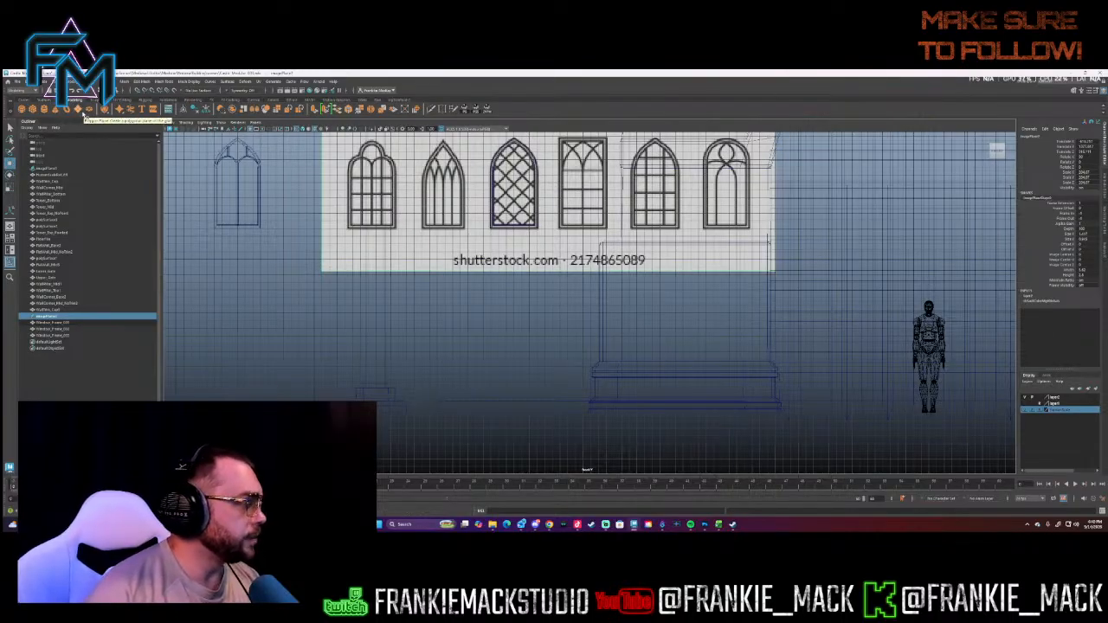
- Create a polygon plane, hide the grid, and place the plane over the diamond-lattice window on the reference sheet
{"action": "left_click", "coordinate": [85, 111]}
{"action": "left_click_drag", "start_coordinate": [948, 413], "coordinate": [522, 413]}
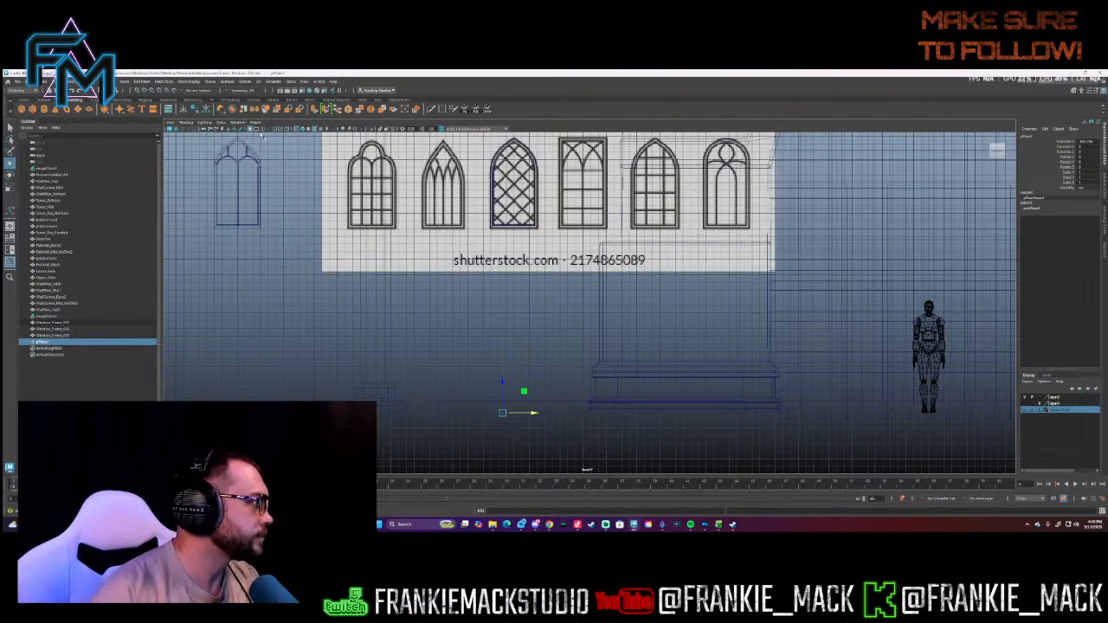
{"action": "left_click", "coordinate": [251, 133]}
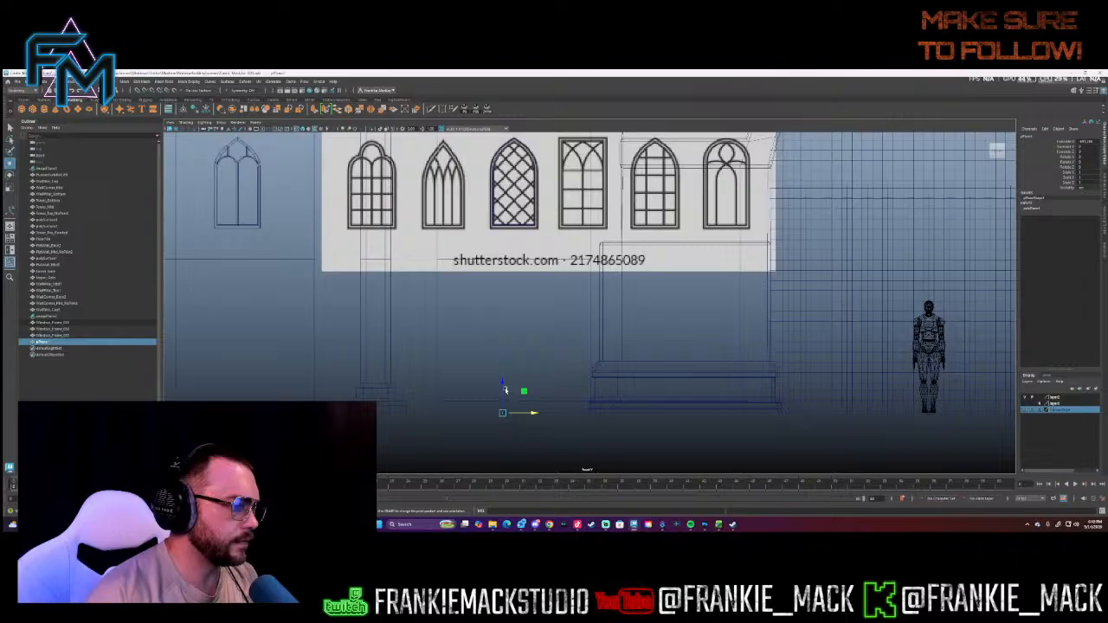
{"action": "left_click_drag", "start_coordinate": [504, 389], "coordinate": [504, 147]}
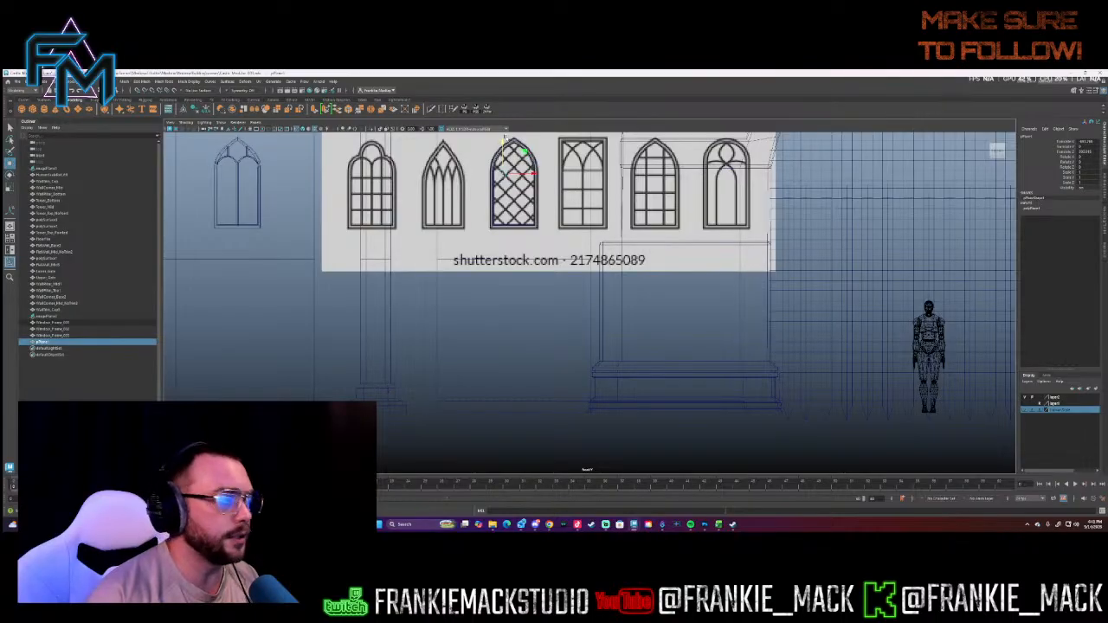
- Scale up the new plane over the lattice window and rotate it 90 degrees to face the front view
{"action": "key", "text": "r"}
{"action": "left_click_drag", "start_coordinate": [507, 174], "coordinate": [524, 144]}
{"action": "key", "text": "e"}
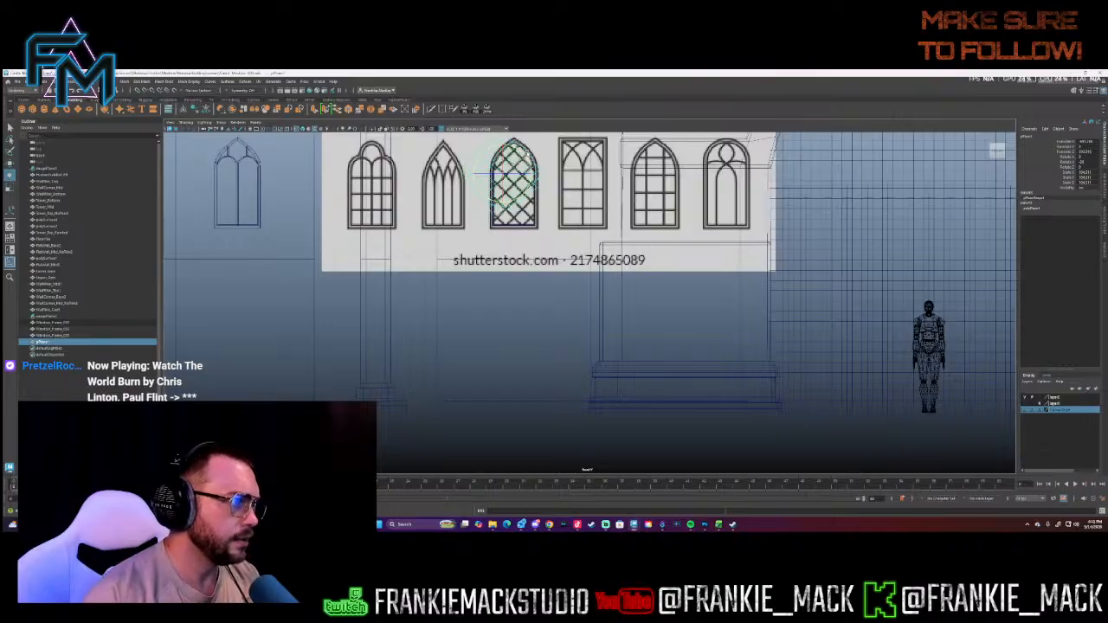
- Try turning the plane about 45 degrees and enlarging it over the diamond lattice, and undo these changes
{"action": "left_click_drag", "start_coordinate": [527, 160], "coordinate": [529, 154]}
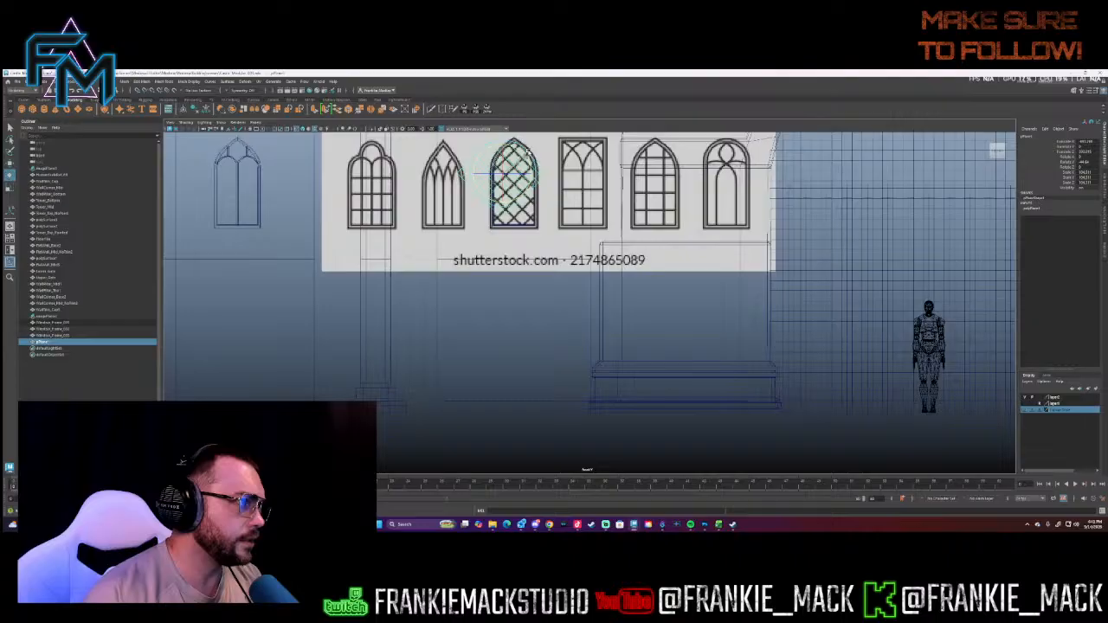
{"action": "key", "text": "r"}
{"action": "left_click_drag", "start_coordinate": [505, 172], "coordinate": [582, 170]}
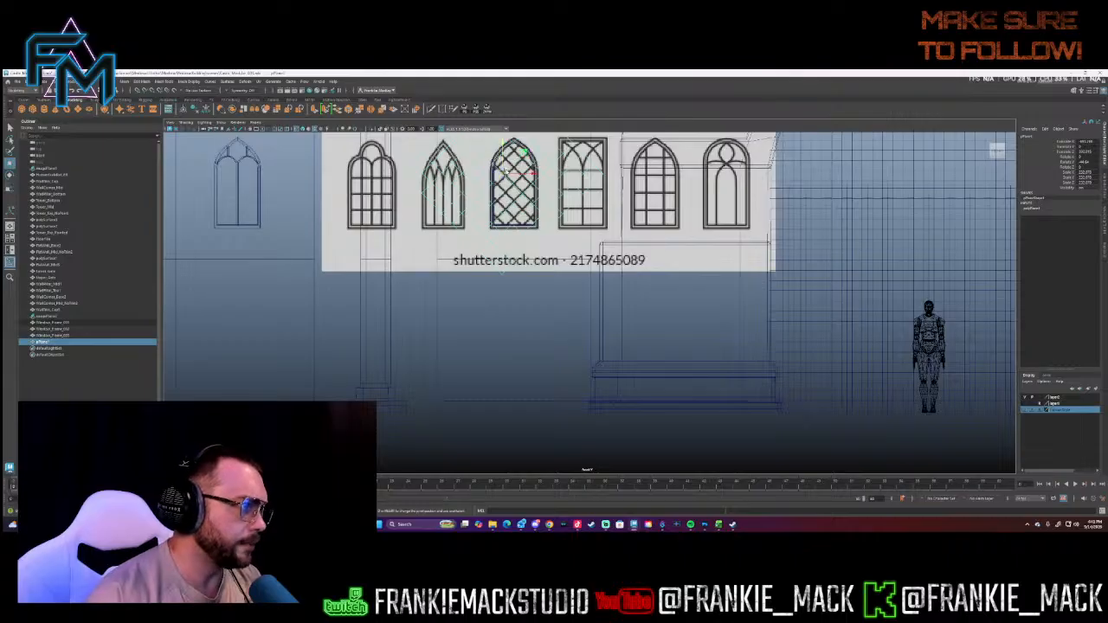
{"action": "left_click_drag", "start_coordinate": [505, 173], "coordinate": [508, 175]}
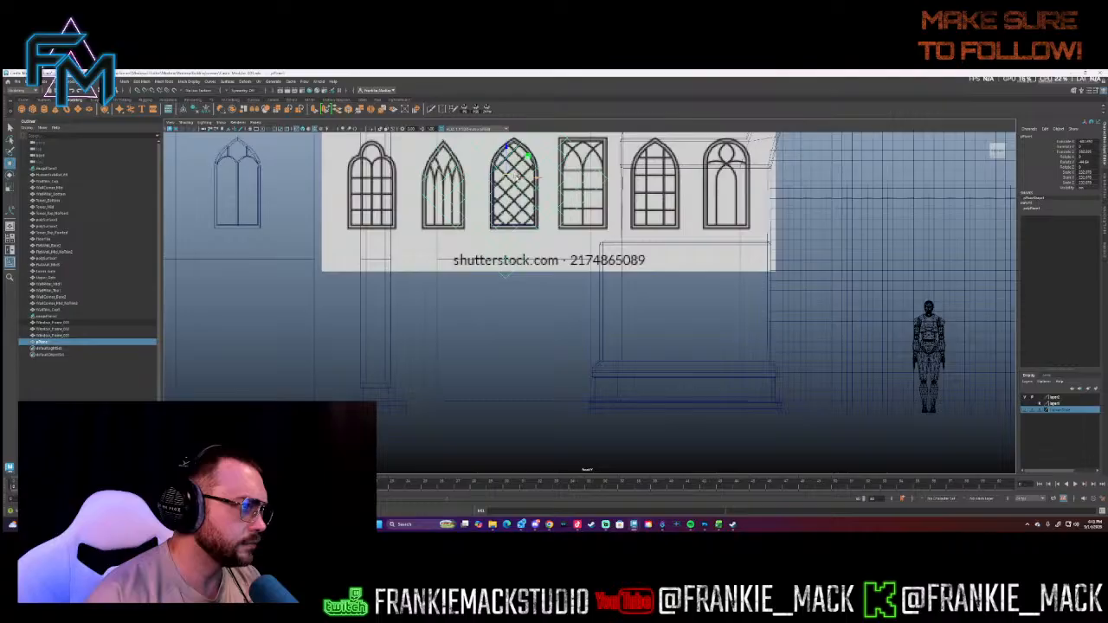
{"action": "key", "text": "r"}
{"action": "left_click_drag", "start_coordinate": [507, 178], "coordinate": [502, 179]}
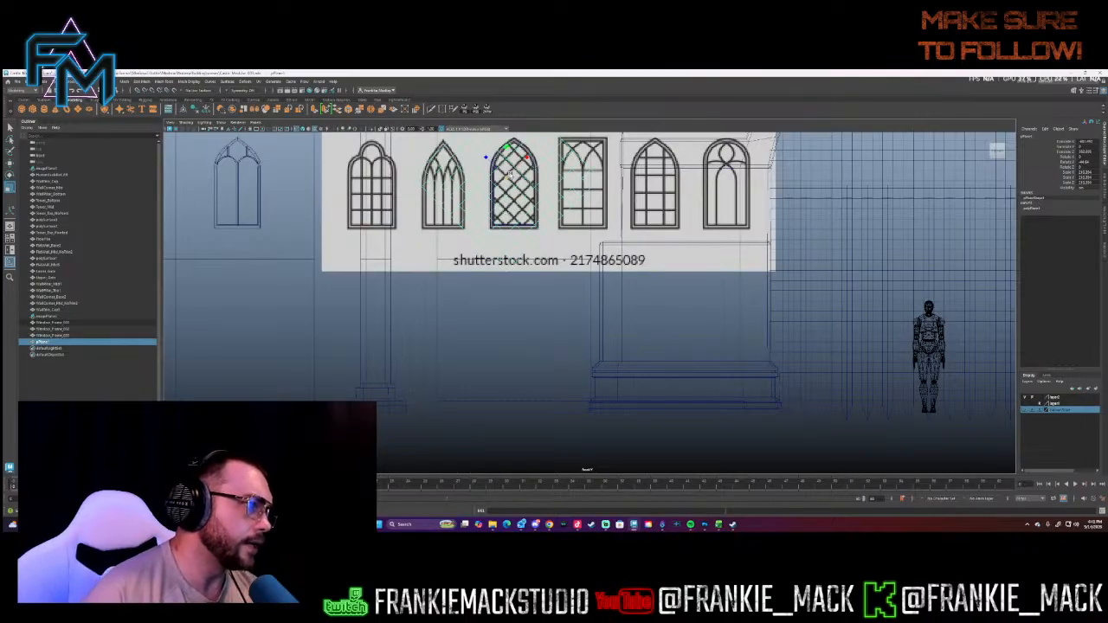
{"action": "key", "text": "ctrl+z"}
{"action": "key", "text": "ctrl+z"}
{"action": "key", "text": "ctrl+z"}
{"action": "key", "text": "ctrl+z"}
{"action": "key", "text": "ctrl+z"}
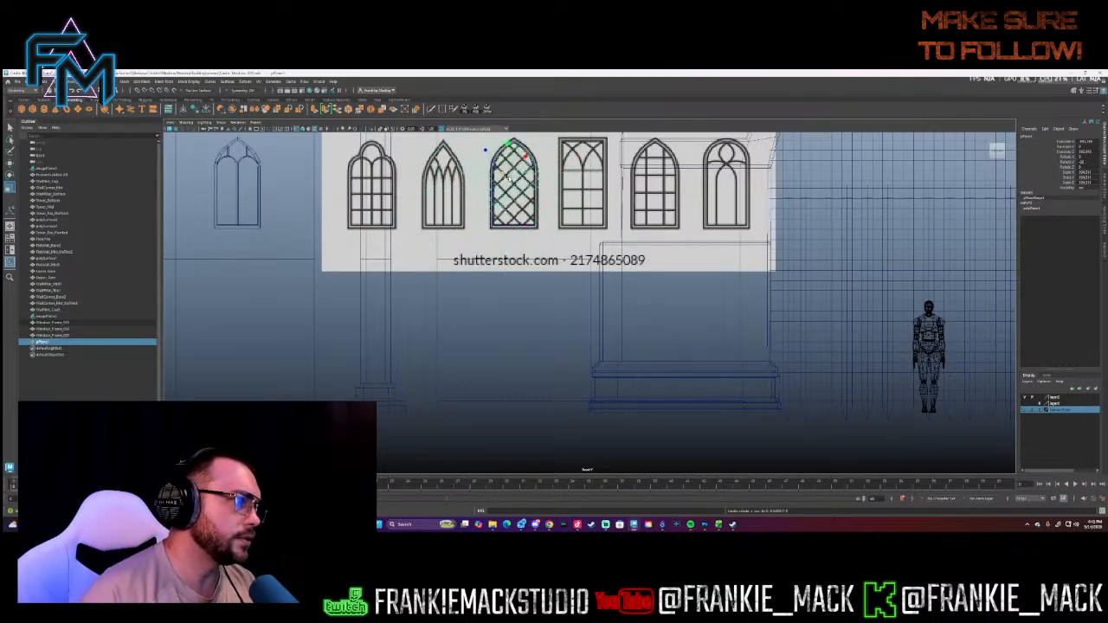
- Open the plane's creation settings and select its width subdivisions for editing
{"action": "left_click", "coordinate": [1034, 210]}
{"action": "left_click", "coordinate": [1058, 228]}
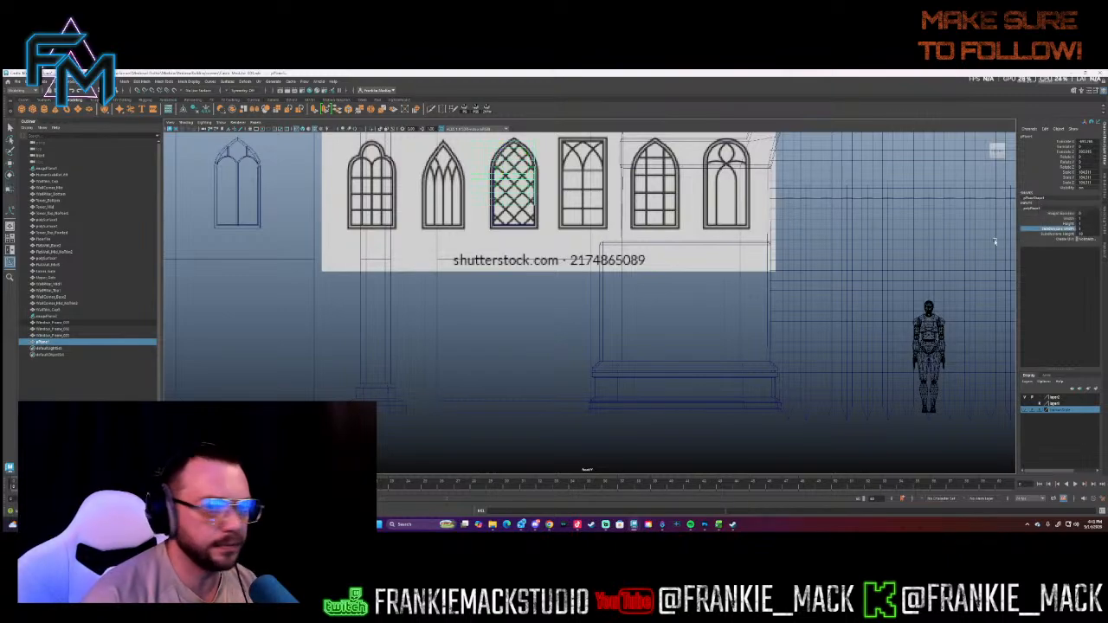
- Set the plane's height subdivisions to 1 and scale it down to the thickness of a lattice bar in the reference
{"action": "left_click", "coordinate": [1058, 235]}
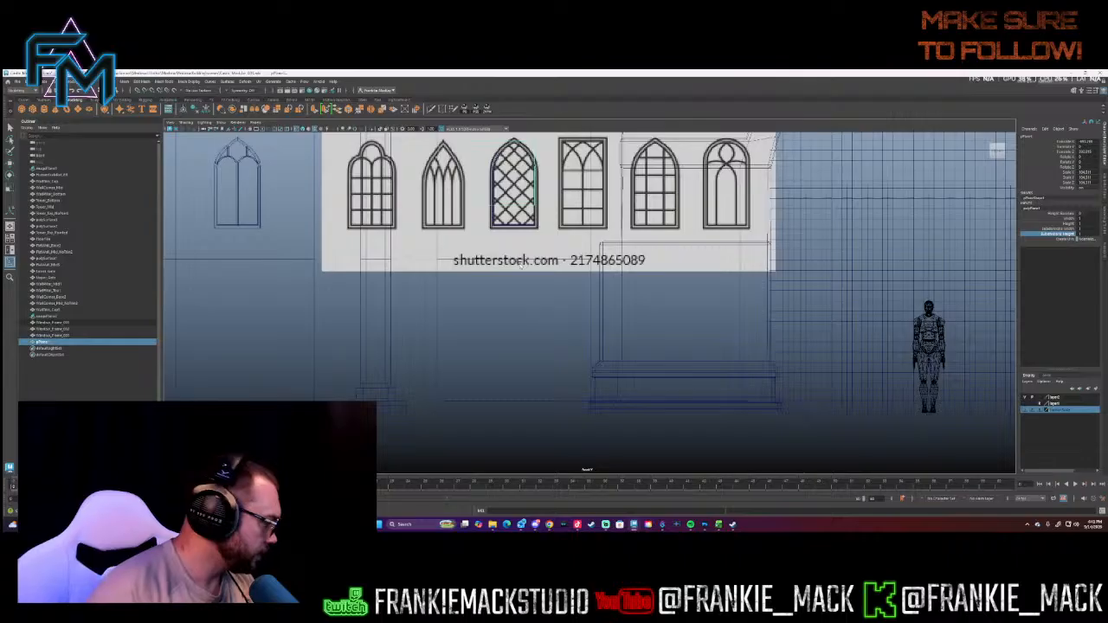
{"action": "key", "text": "r"}
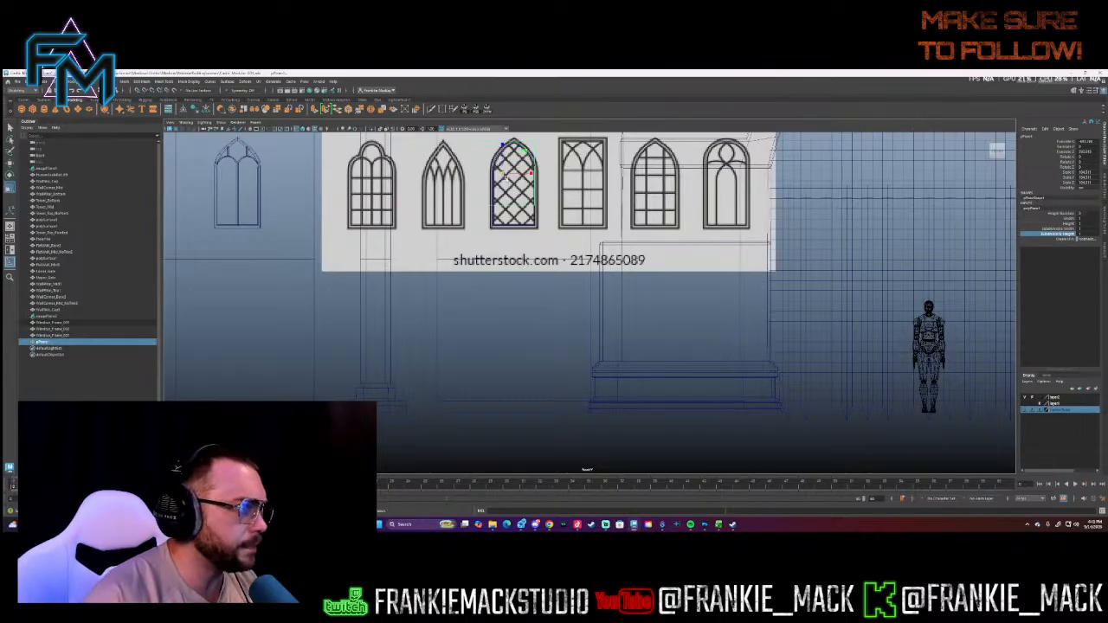
{"action": "left_click_drag", "start_coordinate": [504, 175], "coordinate": [464, 182]}
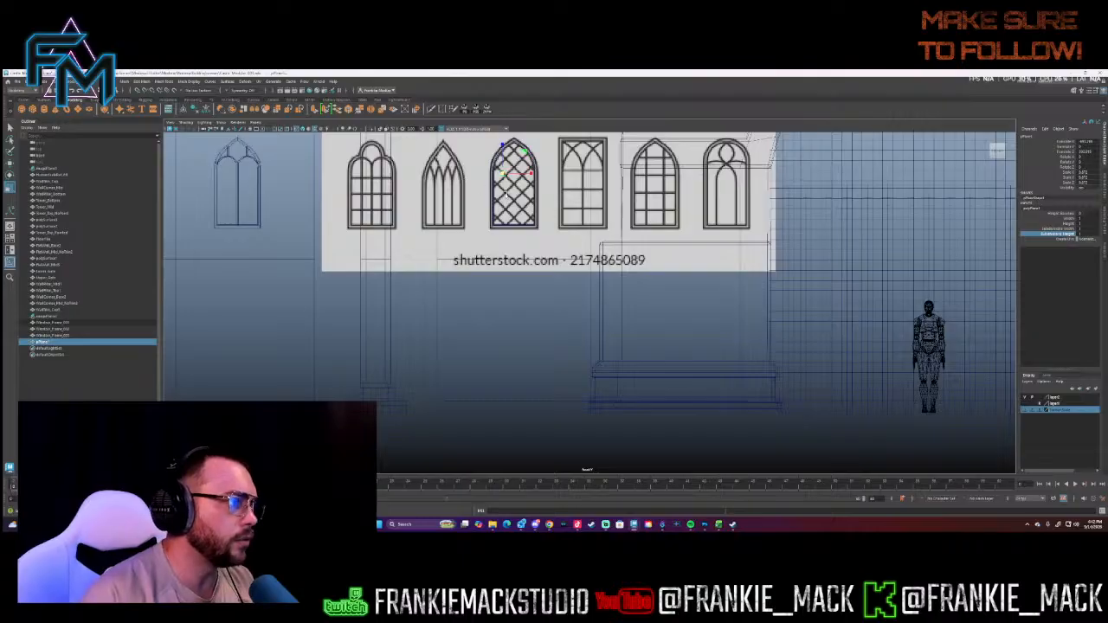
{"action": "scroll", "coordinate": [463, 181], "scroll_direction": "up", "scroll_amount": 4}
{"action": "scroll", "coordinate": [560, 307], "scroll_direction": "up", "scroll_amount": 5}
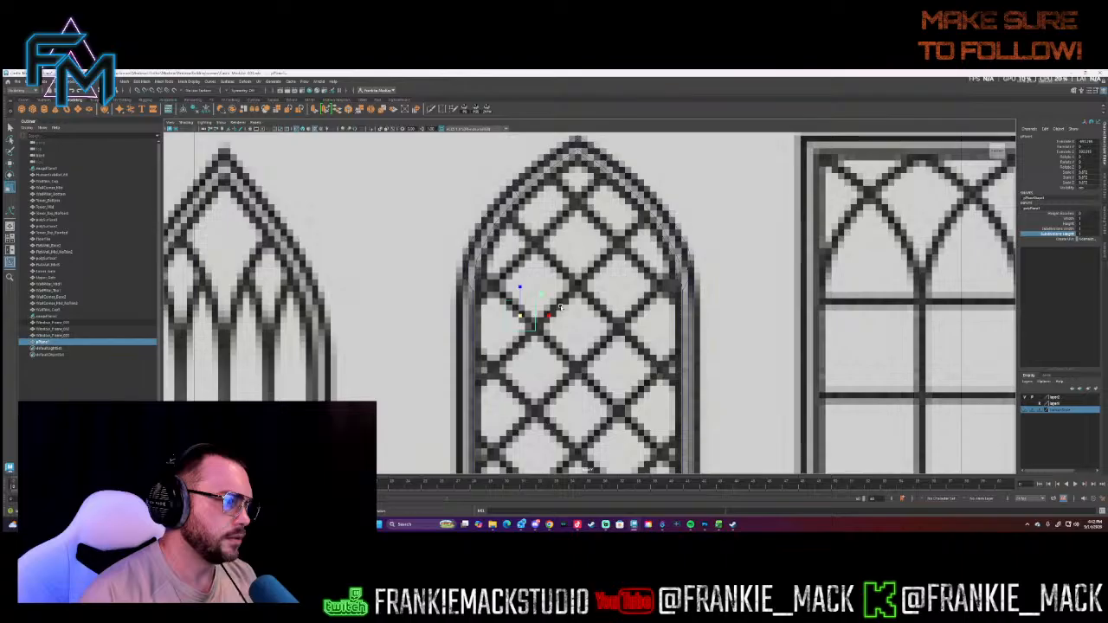
{"action": "left_click_drag", "start_coordinate": [522, 316], "coordinate": [506, 320]}
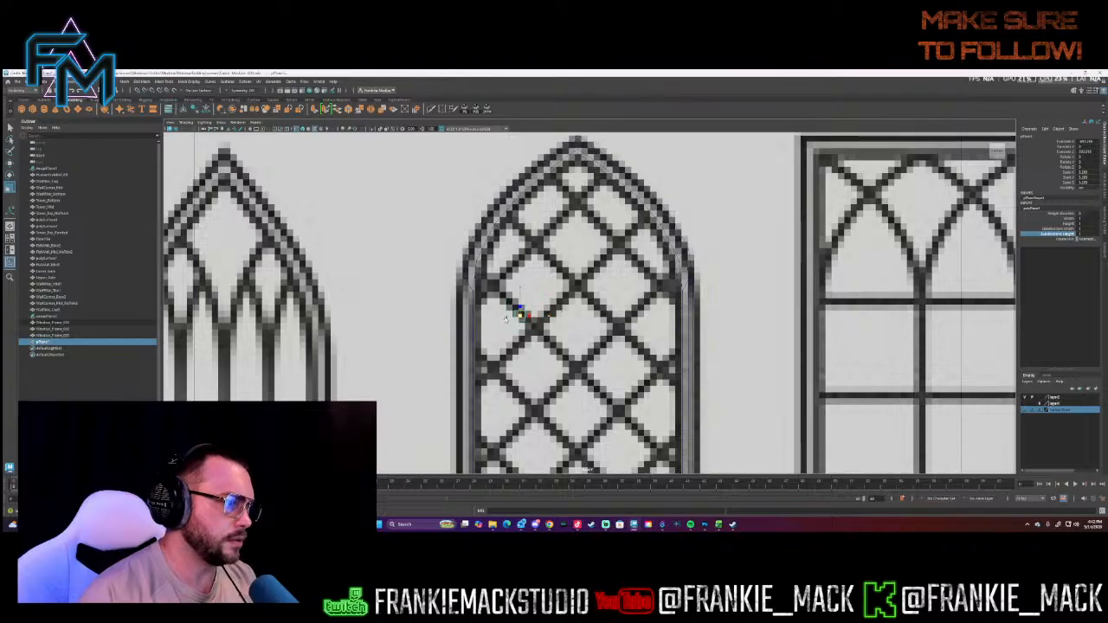
- Rotate the small plane to match the lattice diagonal and move it to the upper end of the topmost rising bar
{"action": "key", "text": "e"}
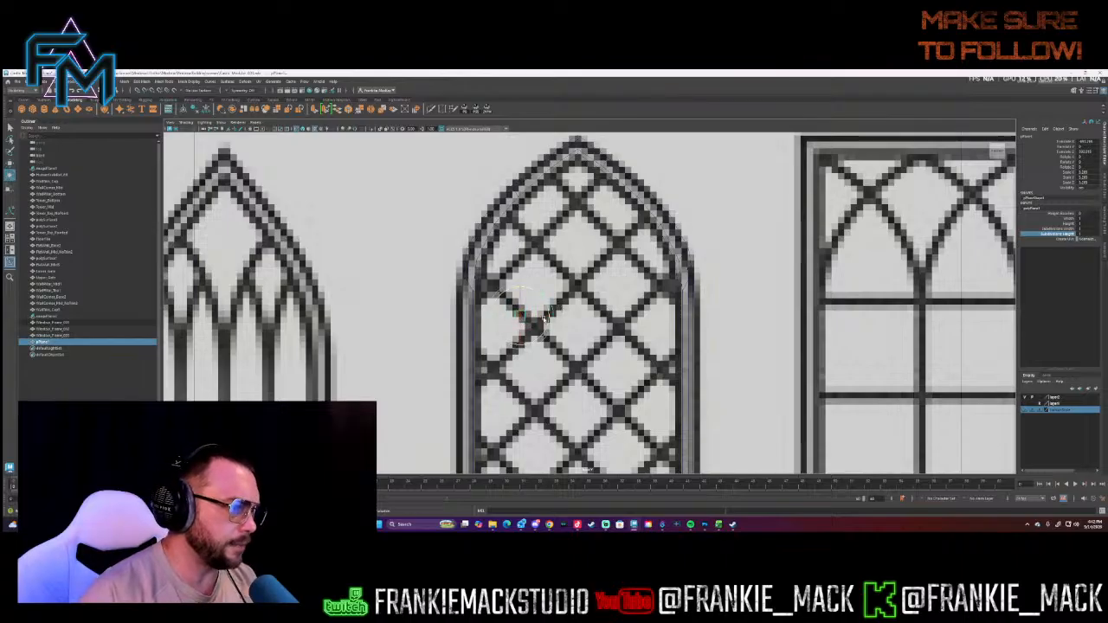
{"action": "left_click_drag", "start_coordinate": [546, 326], "coordinate": [551, 309]}
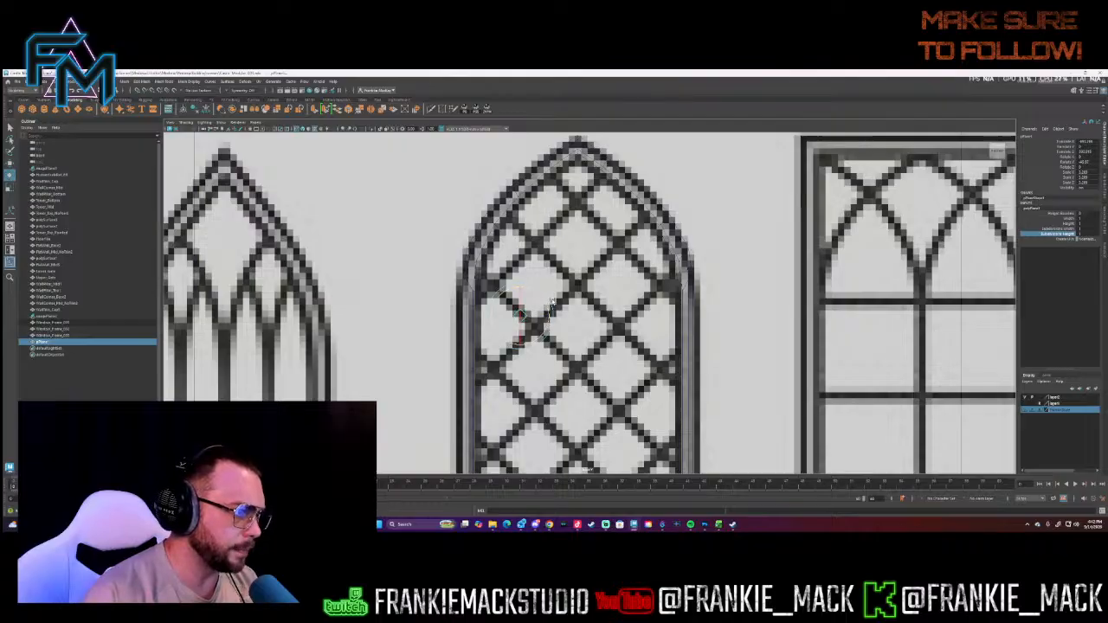
{"action": "key", "text": "w"}
{"action": "left_click_drag", "start_coordinate": [520, 316], "coordinate": [533, 301]}
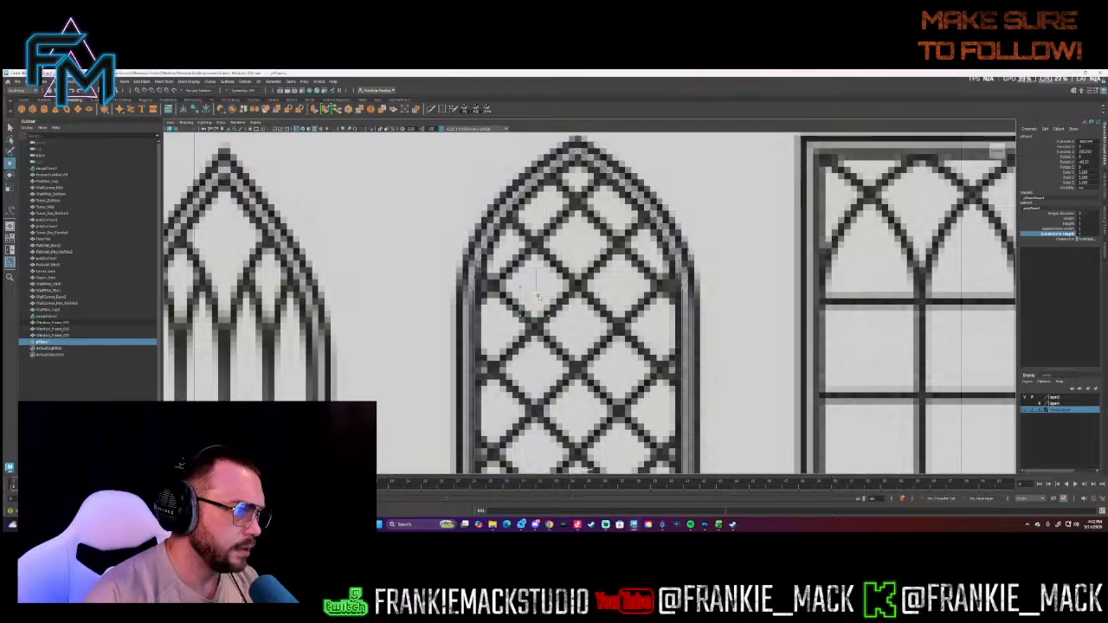
{"action": "left_click_drag", "start_coordinate": [588, 202], "coordinate": [601, 179]}
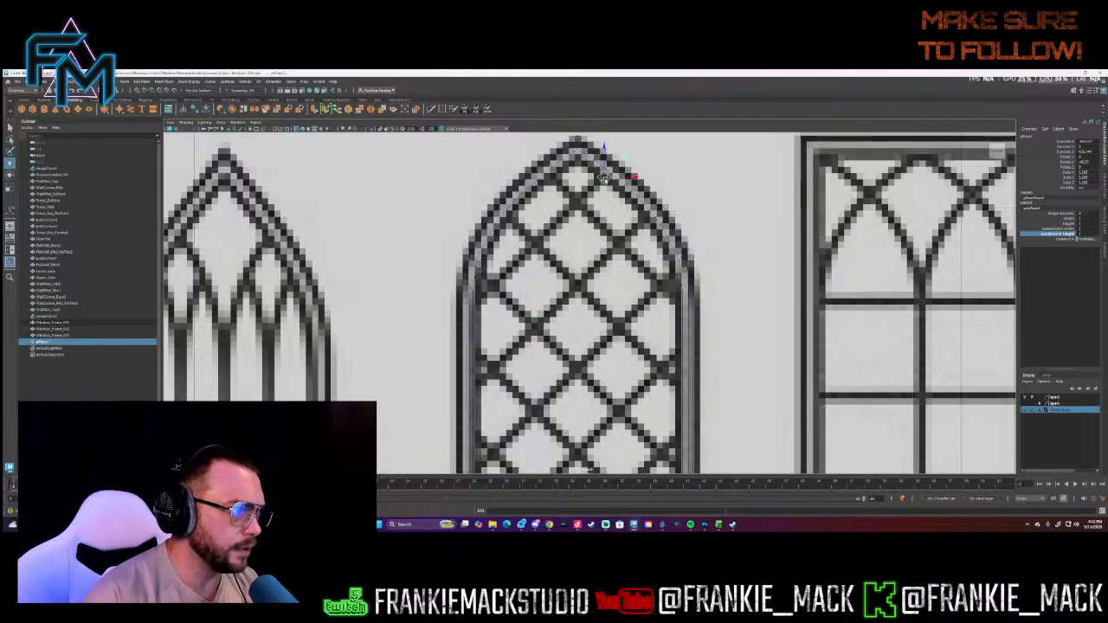
- Stretch the plane by its end vertices along the diagonal bar, down to the window frame's left side
{"action": "right_click", "coordinate": [603, 179]}
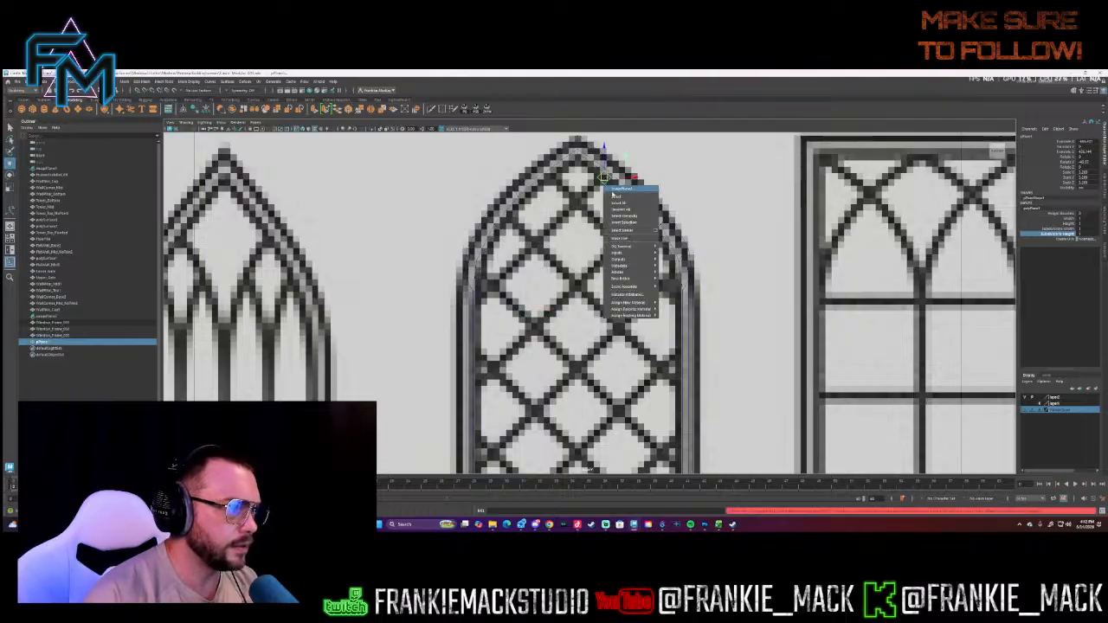
{"action": "left_click", "coordinate": [603, 182]}
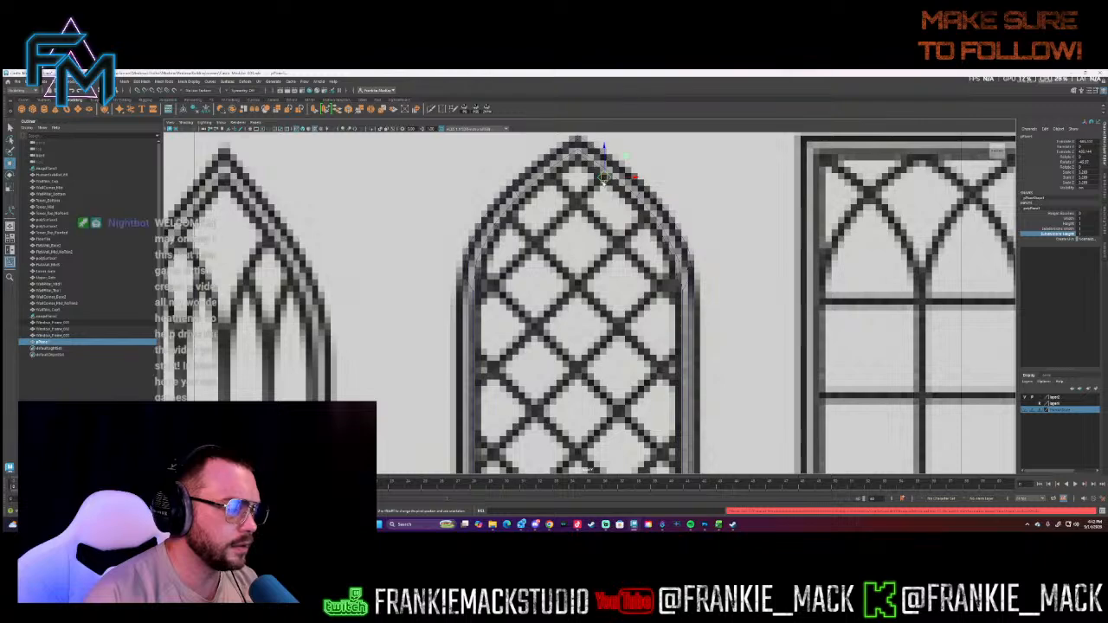
{"action": "left_click", "coordinate": [603, 184]}
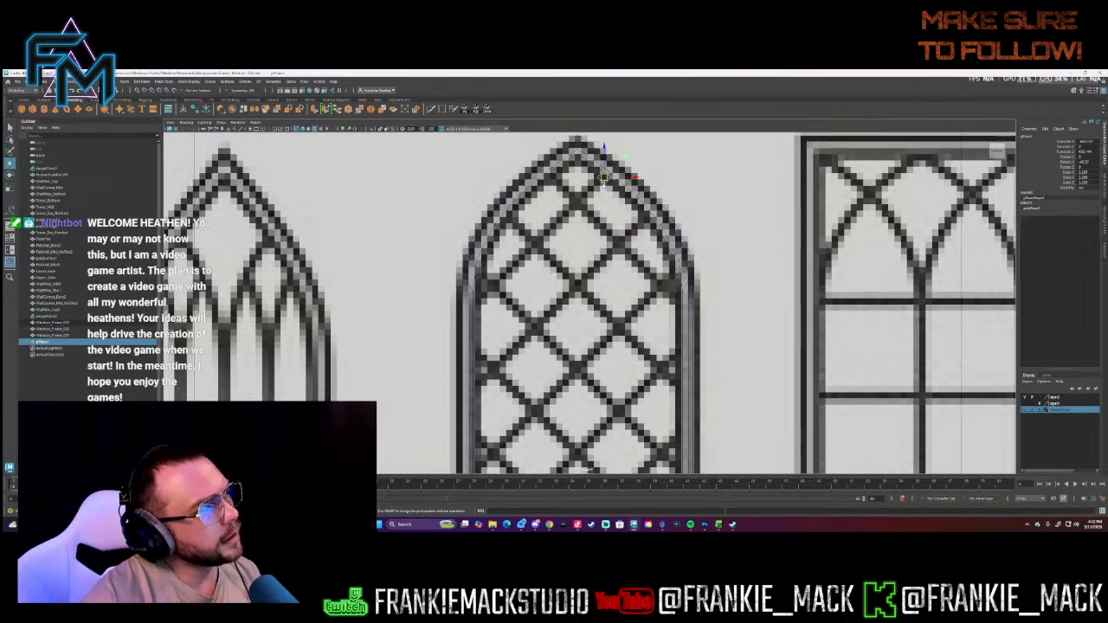
{"action": "right_click", "coordinate": [604, 182]}
{"action": "left_click", "coordinate": [601, 182]}
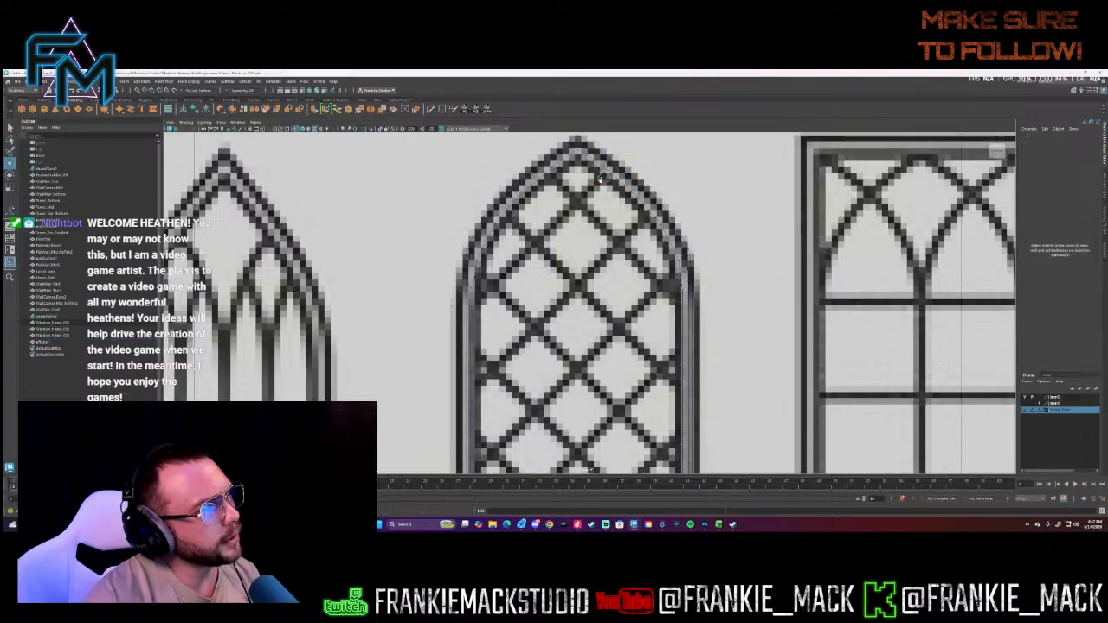
{"action": "key", "text": "ctrl+z"}
{"action": "key", "text": "ctrl+z"}
{"action": "left_click_drag", "start_coordinate": [601, 181], "coordinate": [474, 302]}
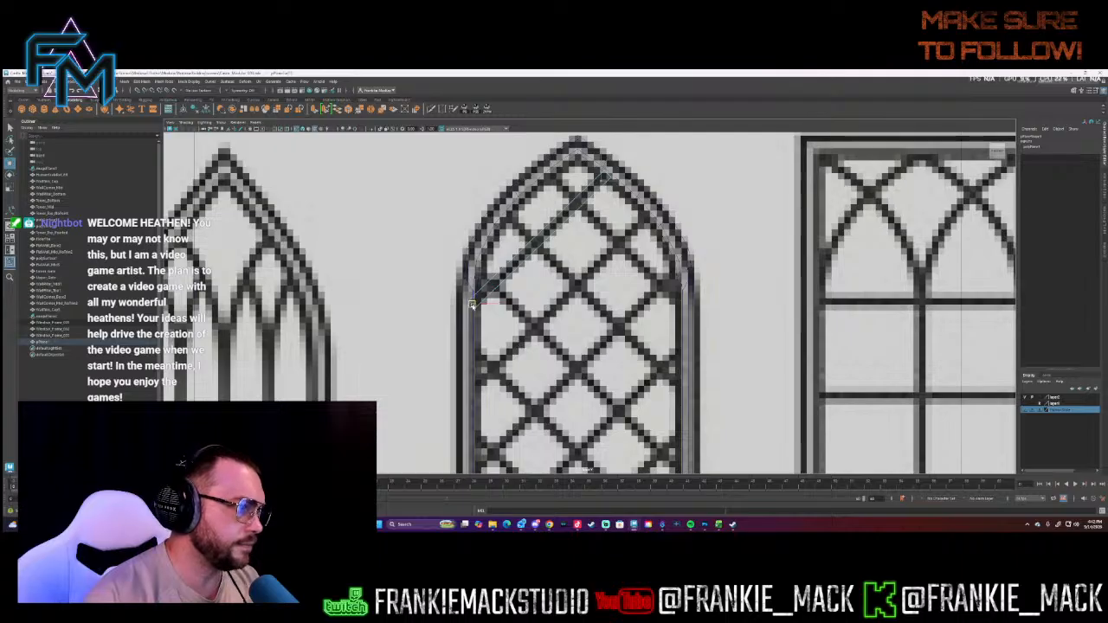
{"action": "right_click", "coordinate": [535, 245]}
{"action": "left_click", "coordinate": [536, 249]}
{"action": "left_click", "coordinate": [535, 246]}
{"action": "right_click", "coordinate": [534, 246]}
{"action": "left_click", "coordinate": [534, 248]}
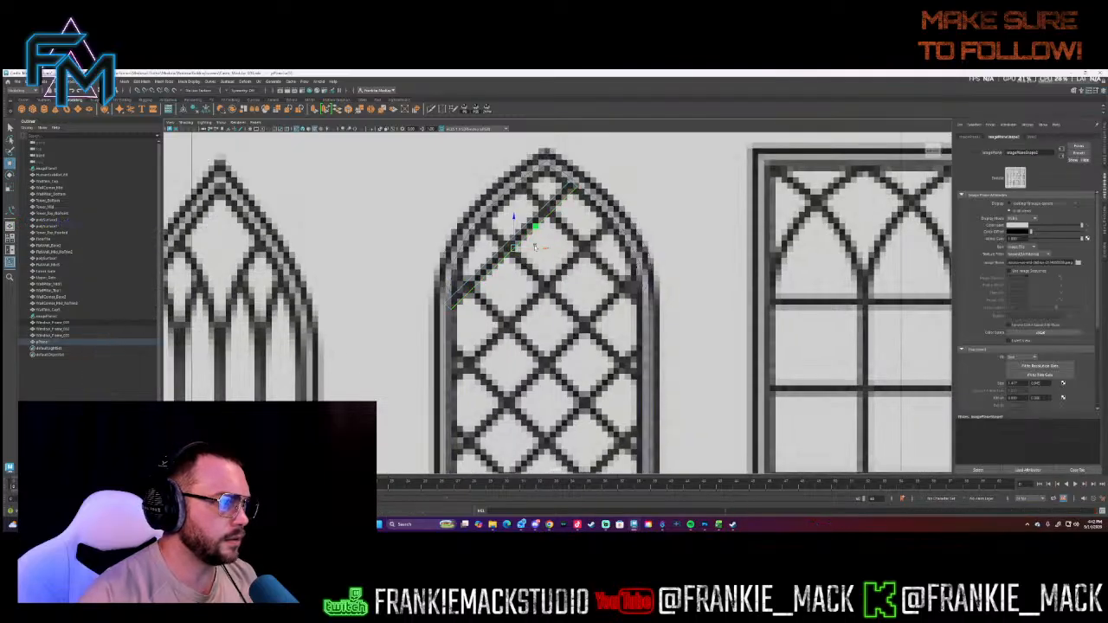
{"action": "right_click", "coordinate": [610, 172]}
{"action": "right_click", "coordinate": [558, 200]}
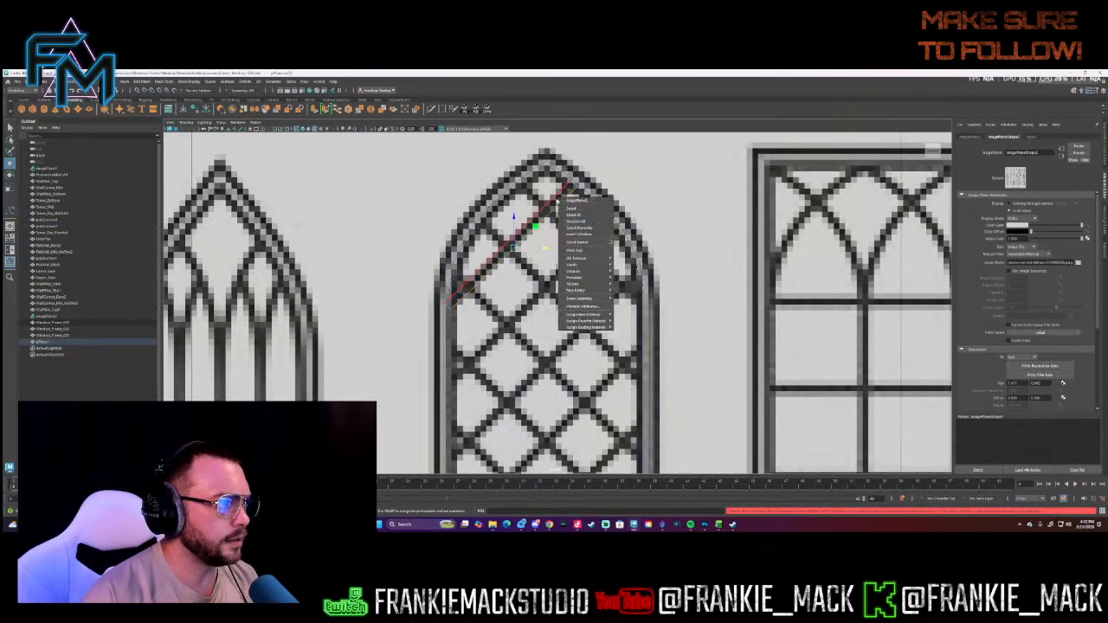
{"action": "left_click", "coordinate": [1104, 146]}
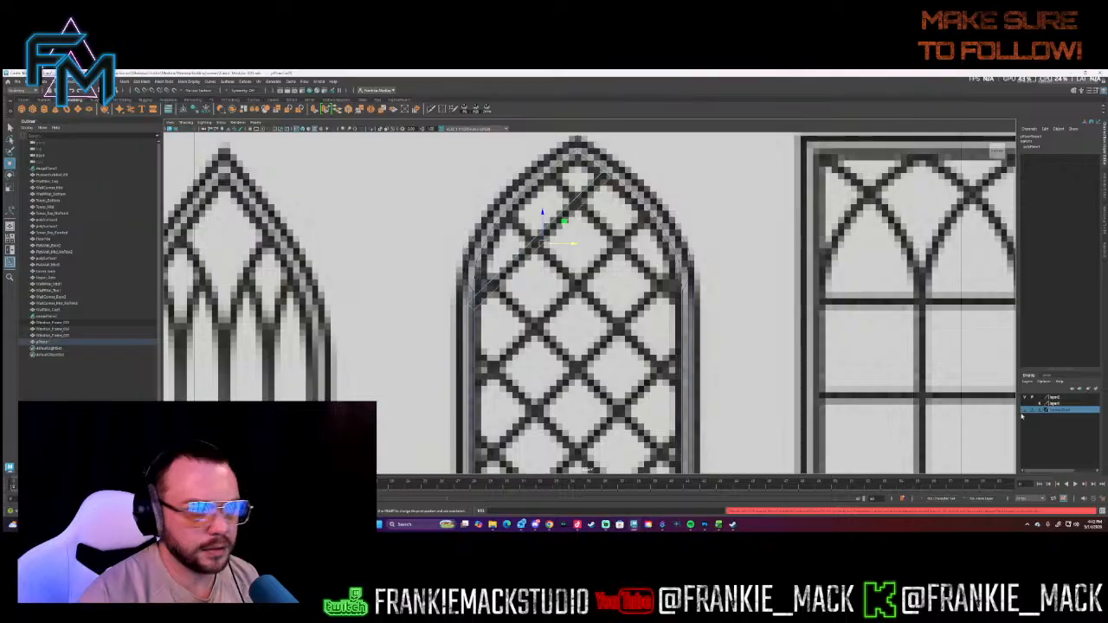
{"action": "right_click_drag", "start_coordinate": [496, 295], "coordinate": [521, 265]}
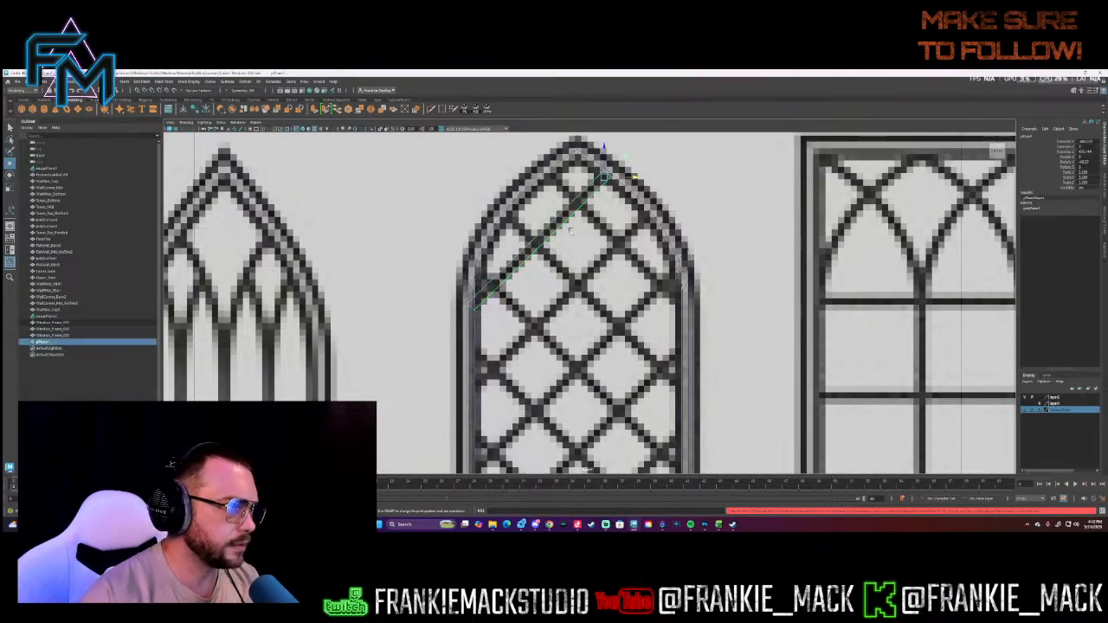
{"action": "right_click_drag", "start_coordinate": [600, 184], "coordinate": [603, 188]}
{"action": "right_click", "coordinate": [565, 197]}
{"action": "left_click", "coordinate": [549, 203]}
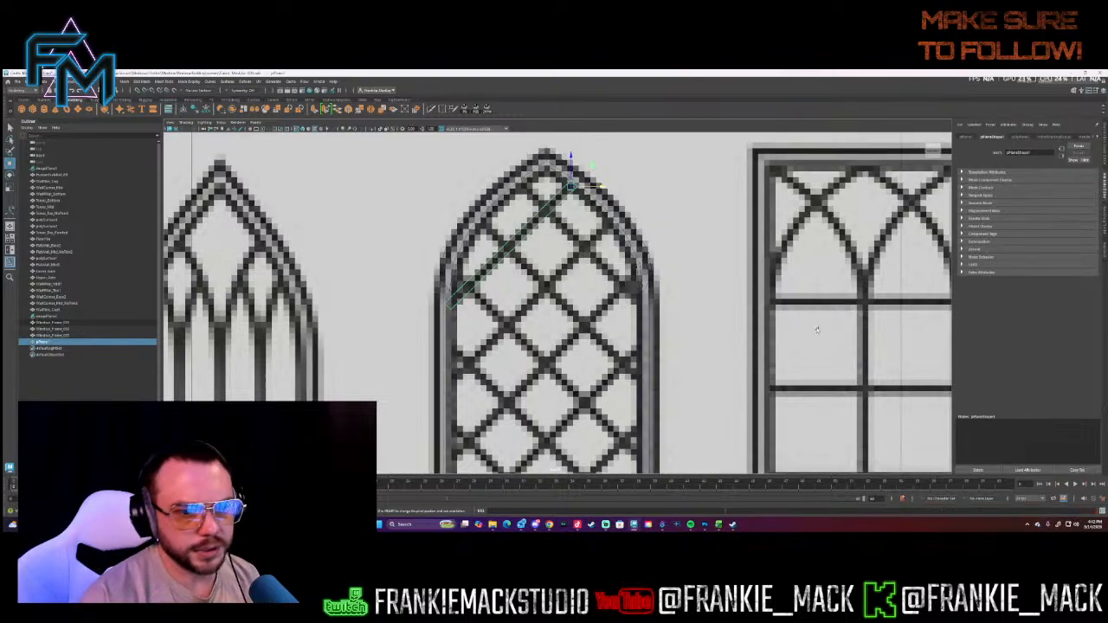
{"action": "key", "text": "ctrl+a"}
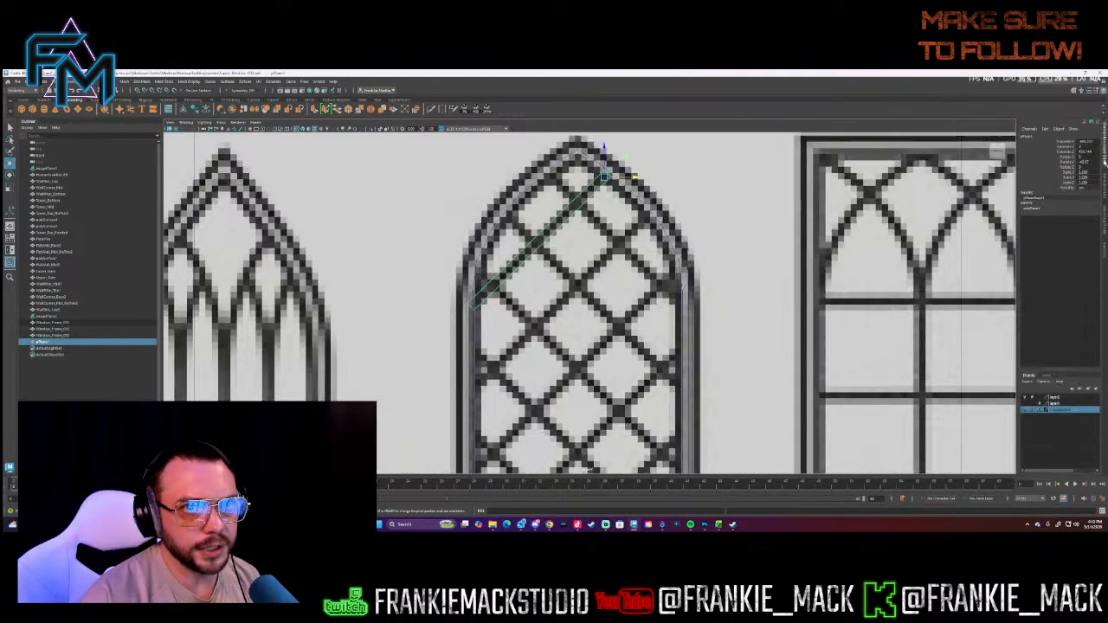
- Switch the reference image's display layer to Reference mode and adjust the bar's upper end vertices to reach into the frame
{"action": "left_click", "coordinate": [1042, 403]}
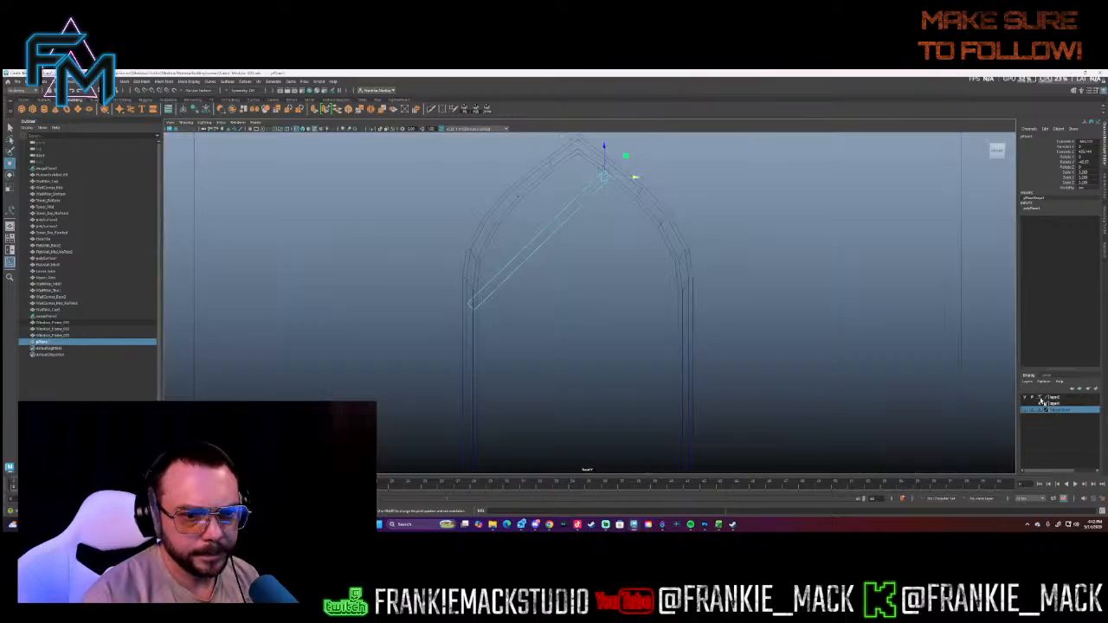
{"action": "left_click", "coordinate": [1042, 403]}
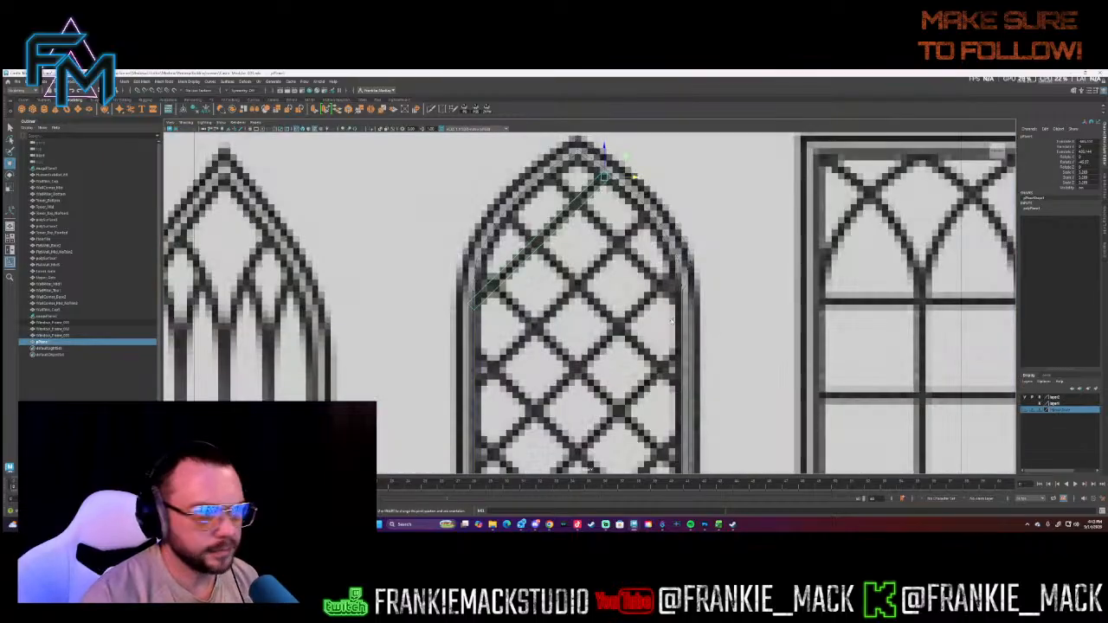
{"action": "right_click_drag", "start_coordinate": [543, 240], "coordinate": [554, 226]}
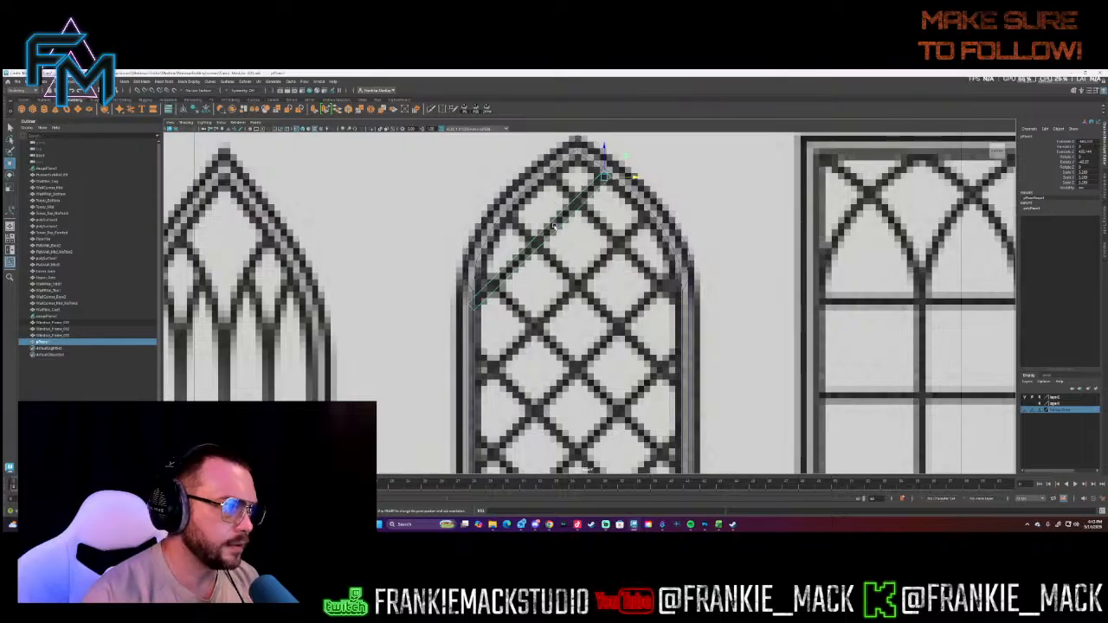
{"action": "right_click_drag", "start_coordinate": [586, 192], "coordinate": [587, 174]}
{"action": "left_click", "coordinate": [609, 177]}
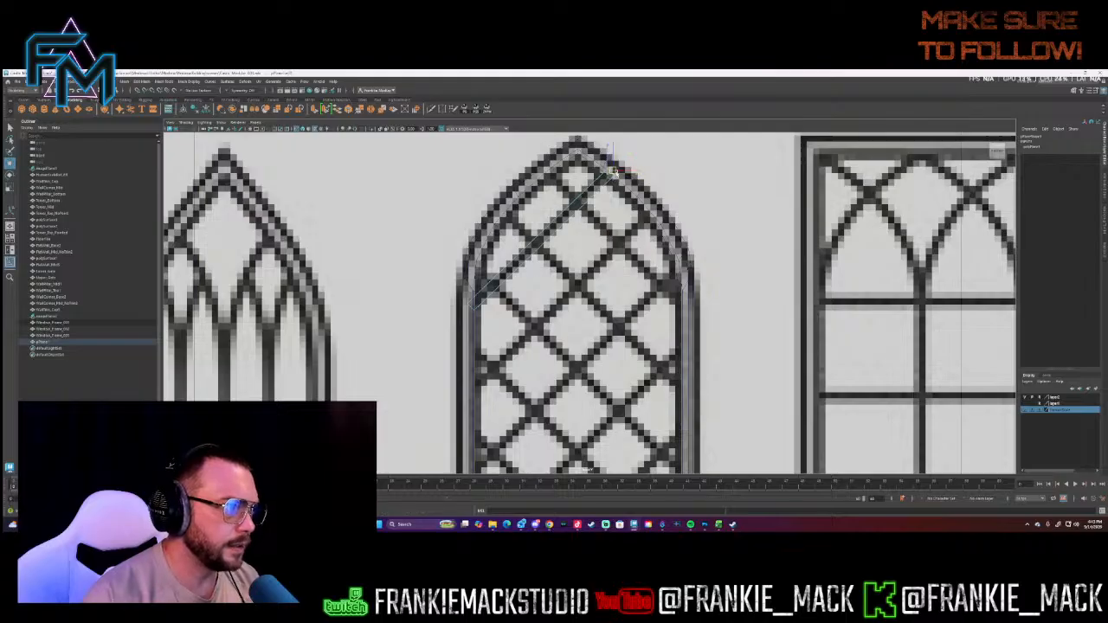
{"action": "right_click_drag", "start_coordinate": [585, 198], "coordinate": [608, 186]}
- Duplicate the diagonal bar, rotate the copy to the opposite slope and align it with the topmost descending bar
{"action": "key", "text": "ctrl+d"}
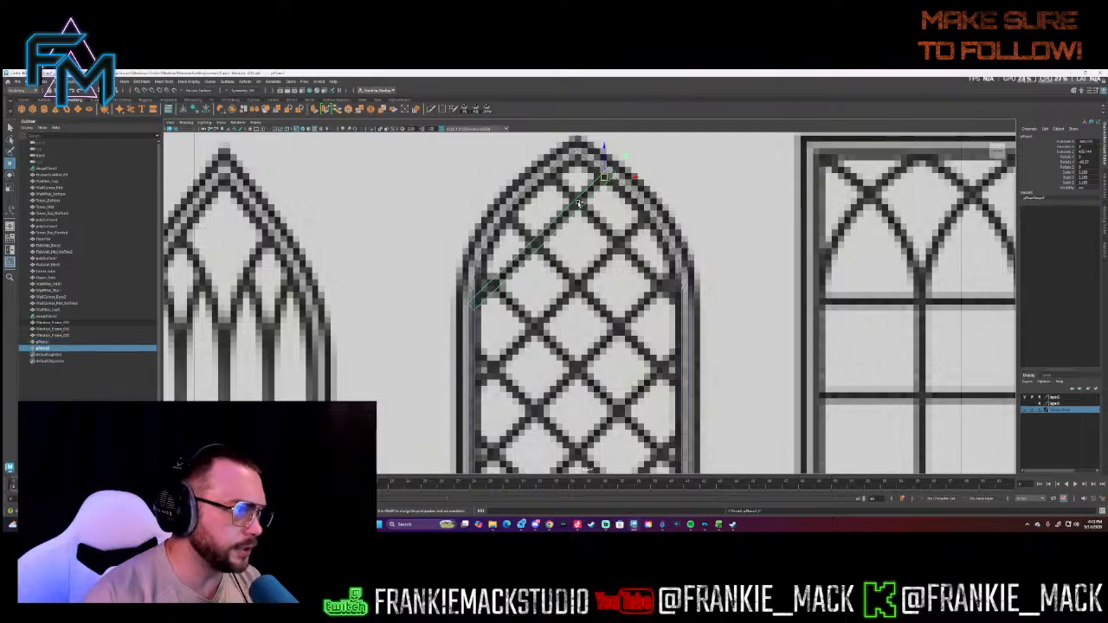
{"action": "key", "text": "e"}
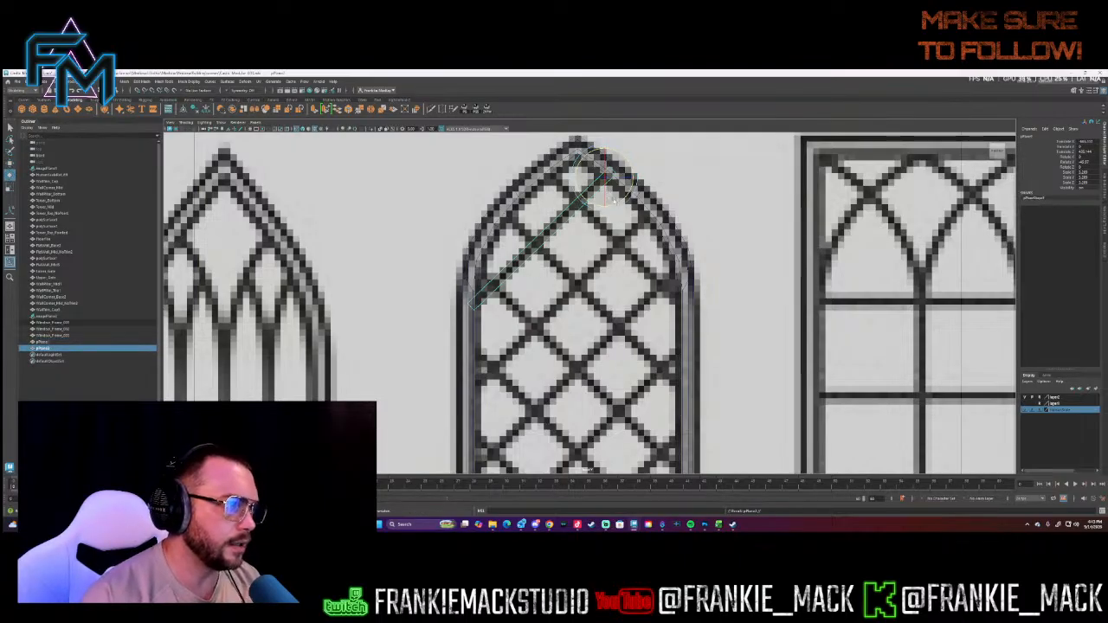
{"action": "left_click_drag", "start_coordinate": [612, 198], "coordinate": [578, 179]}
{"action": "key", "text": "w"}
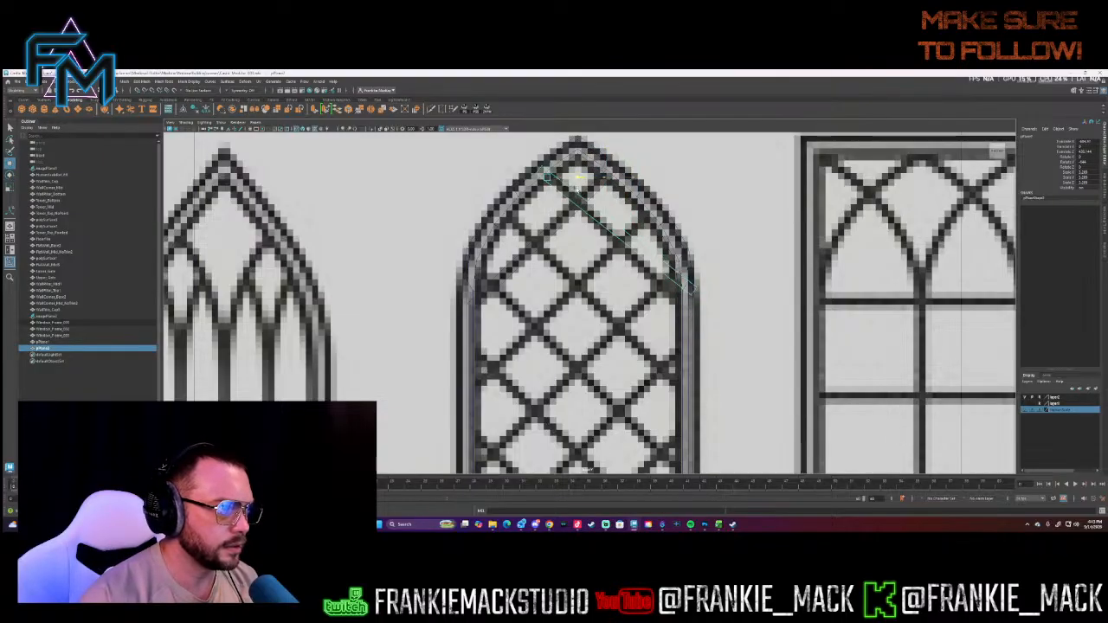
{"action": "key", "text": "q"}
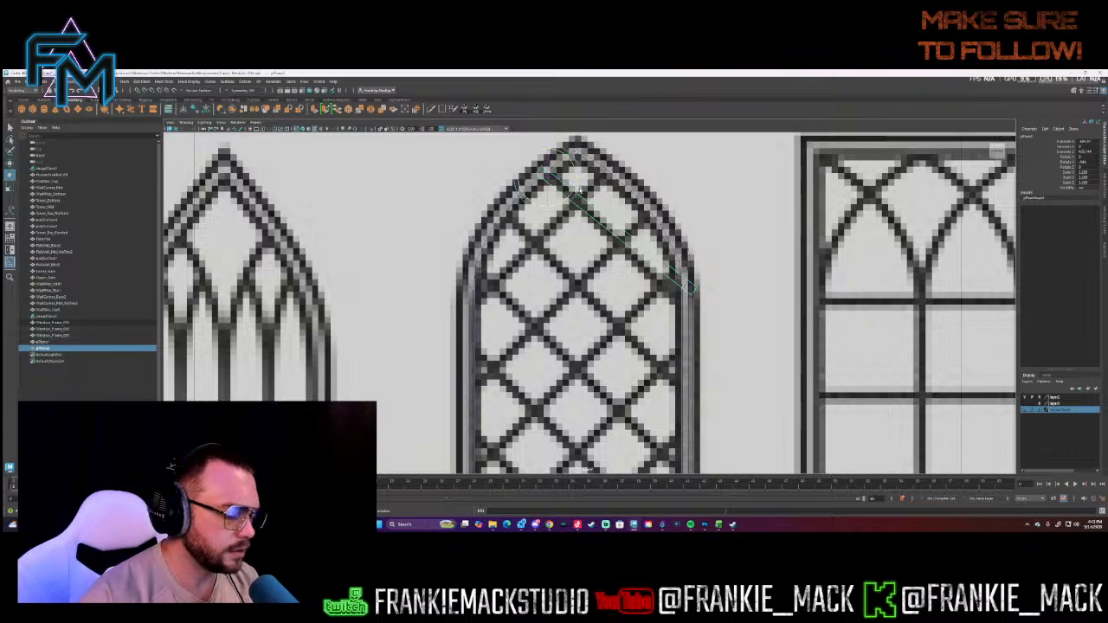
{"action": "left_click_drag", "start_coordinate": [573, 188], "coordinate": [573, 191]}
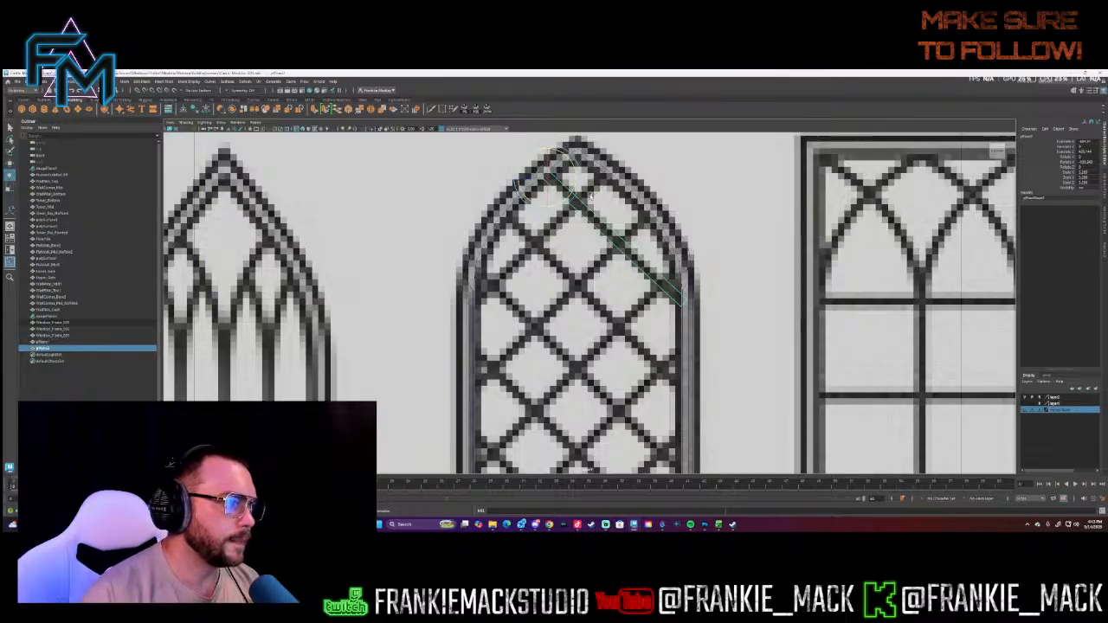
{"action": "right_click_drag", "start_coordinate": [591, 197], "coordinate": [601, 194]}
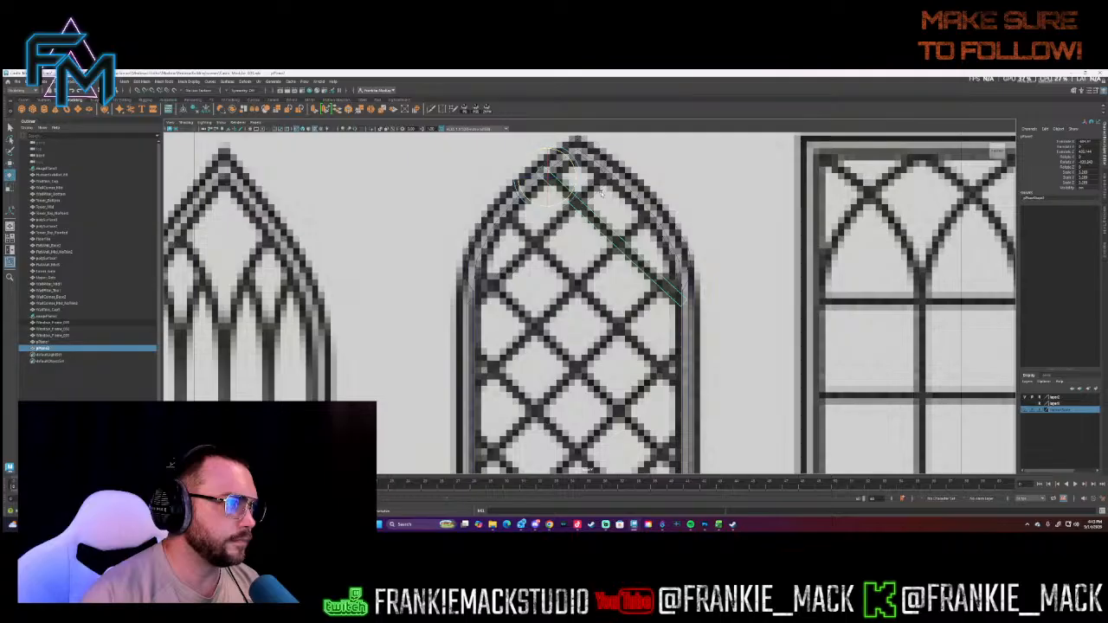
{"action": "key", "text": "w"}
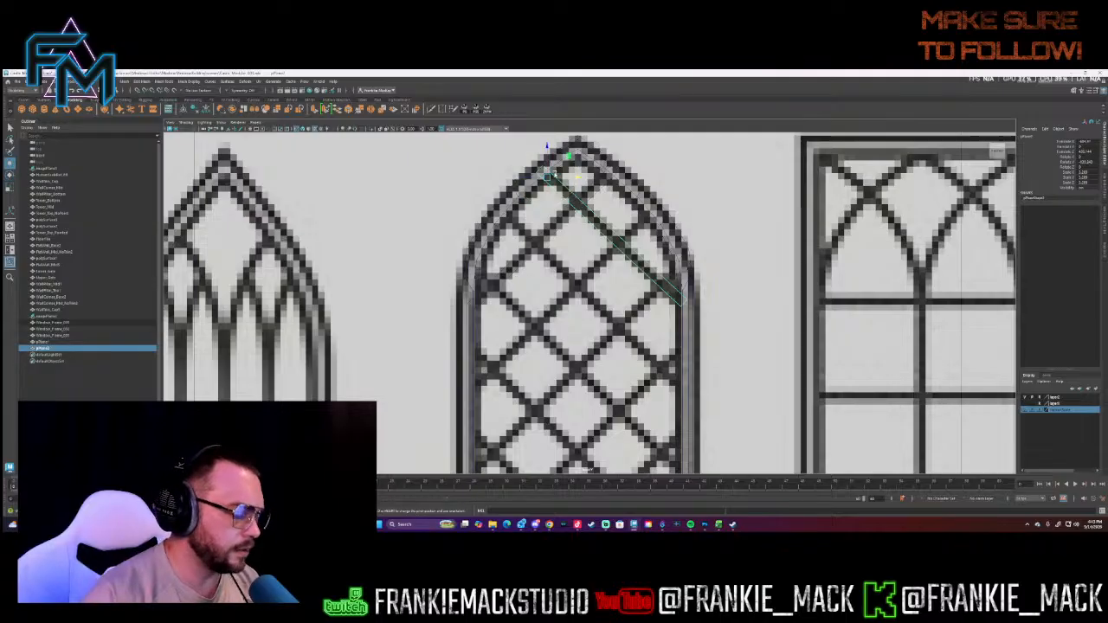
- Duplicate the descending bar three times, moving each copy straight down onto the next parallel bar of the lattice
{"action": "key", "text": "ctrl+d"}
{"action": "left_click_drag", "start_coordinate": [546, 165], "coordinate": [546, 320]}
{"action": "key", "text": "ctrl+d"}
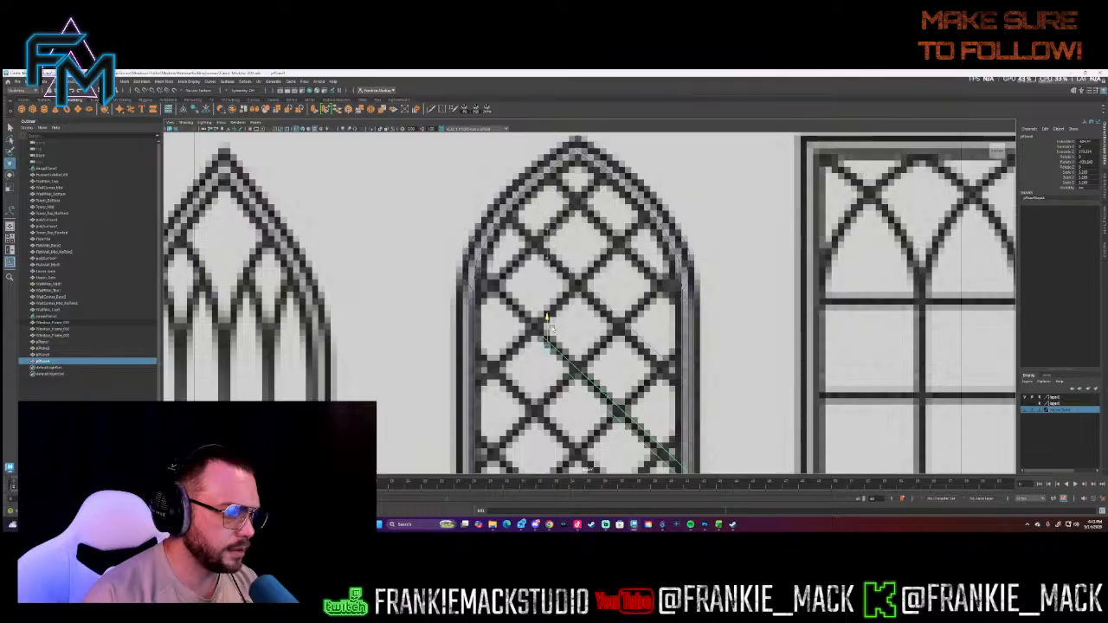
{"action": "middle_click_drag", "start_coordinate": [577, 335], "coordinate": [595, 231], "text": "alt"}
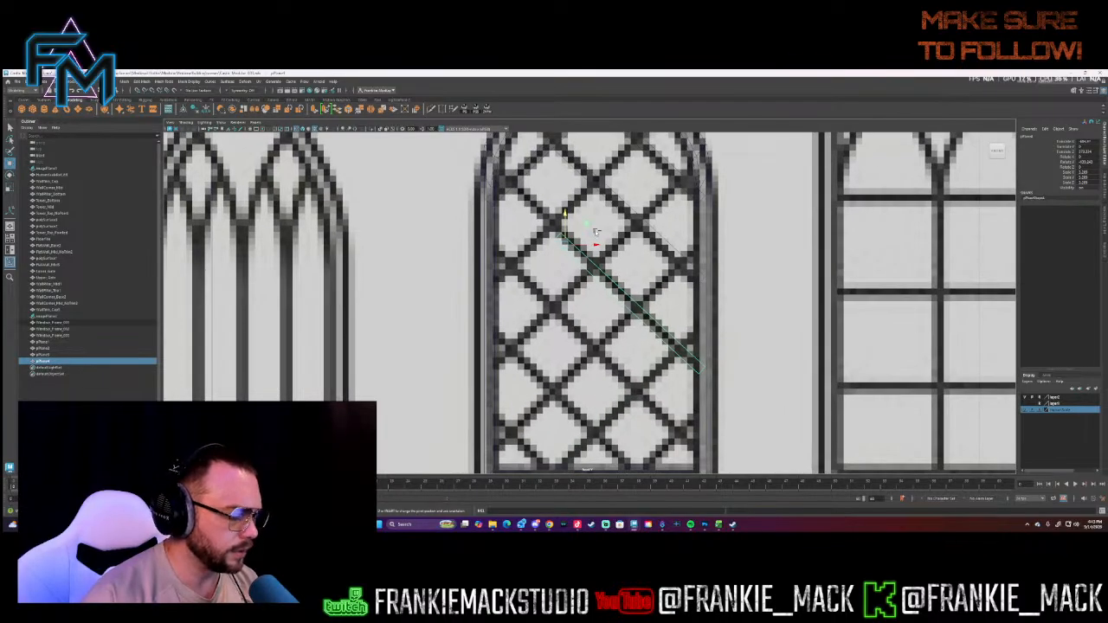
{"action": "key", "text": "ctrl+d"}
{"action": "left_click_drag", "start_coordinate": [566, 223], "coordinate": [572, 314]}
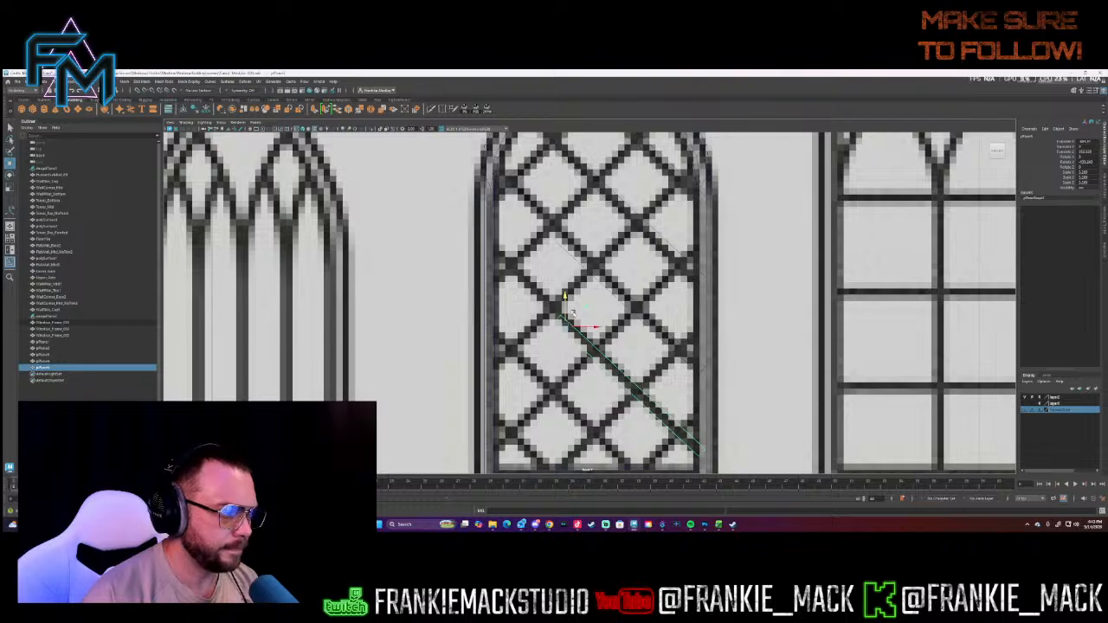
{"action": "left_click_drag", "start_coordinate": [565, 315], "coordinate": [566, 313]}
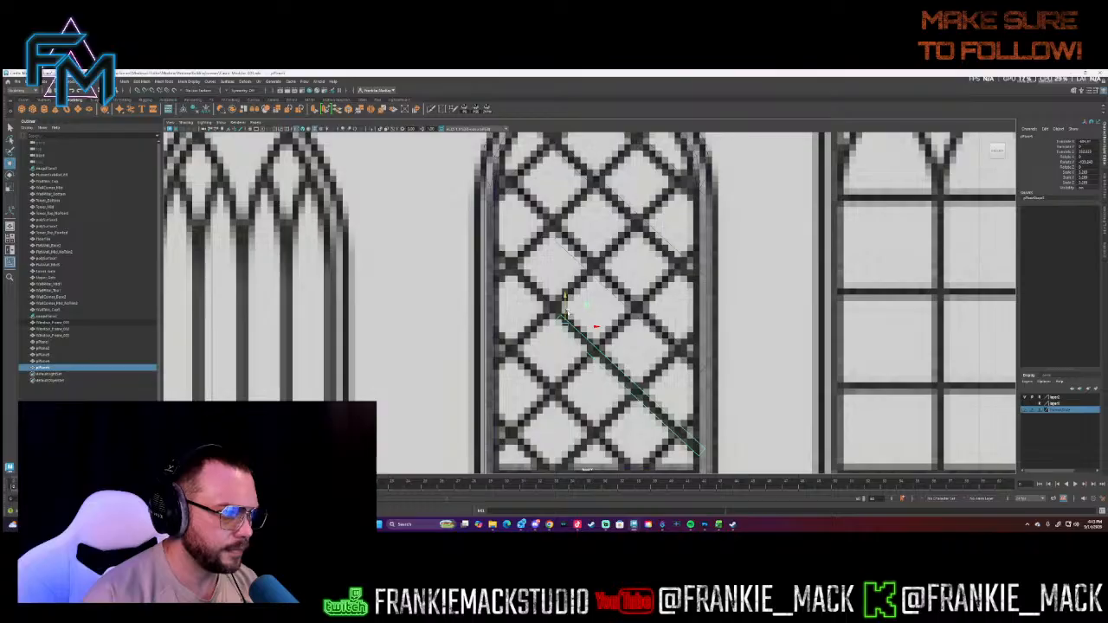
- Duplicate the lowest descending bar and move the copy onto the next parallel bar starting at the frame's left side
{"action": "key", "text": "ctrl+d"}
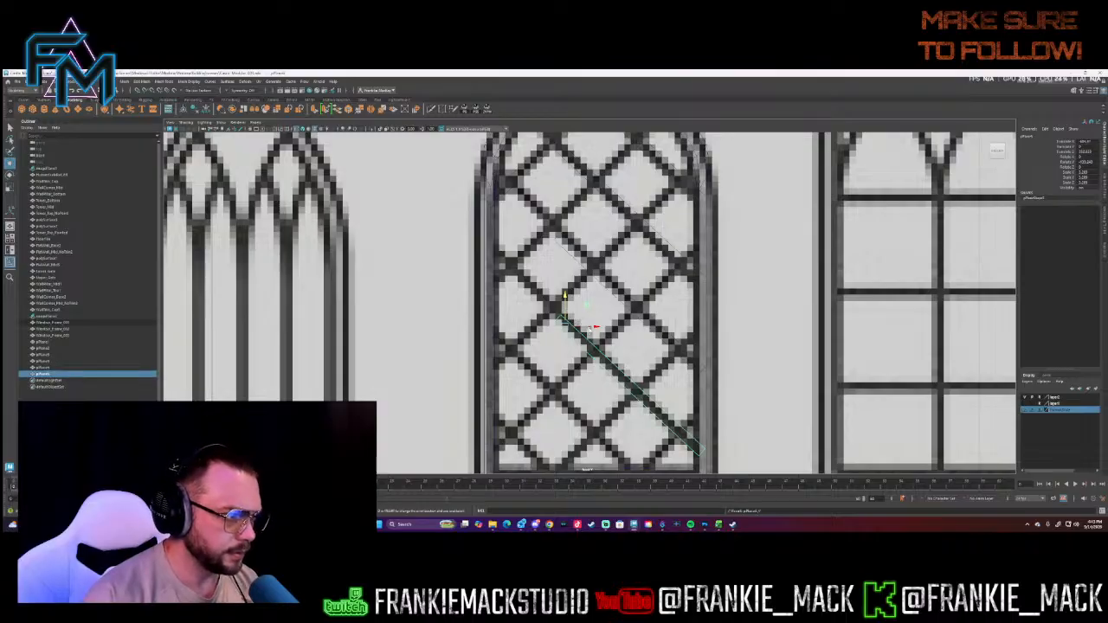
{"action": "left_click_drag", "start_coordinate": [567, 332], "coordinate": [496, 326]}
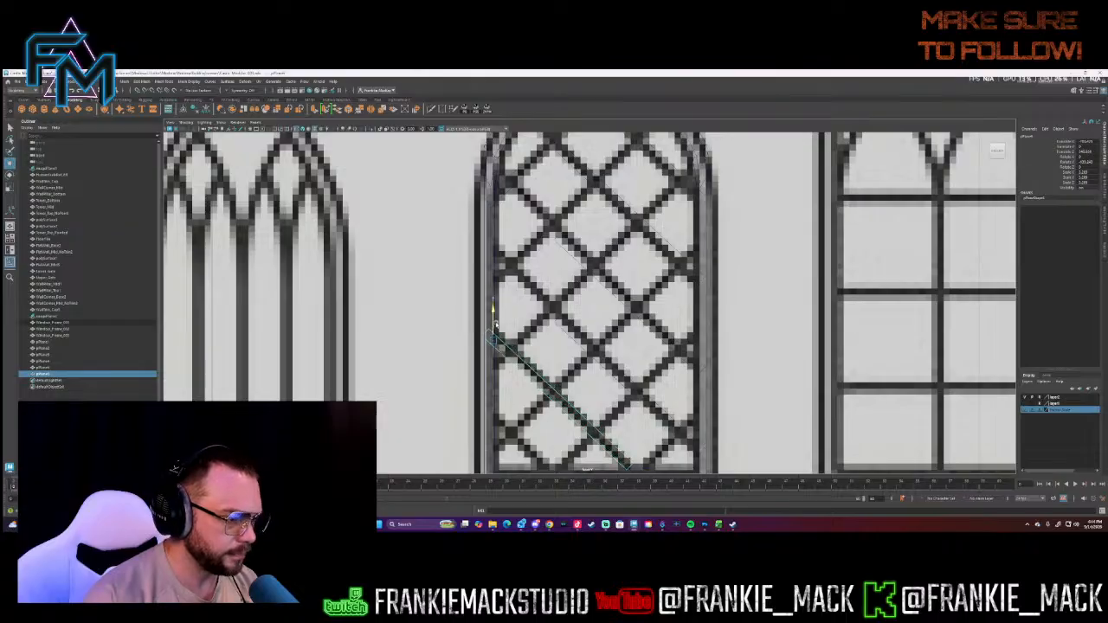
{"action": "middle_click_drag", "start_coordinate": [566, 282], "coordinate": [549, 332], "text": "alt"}
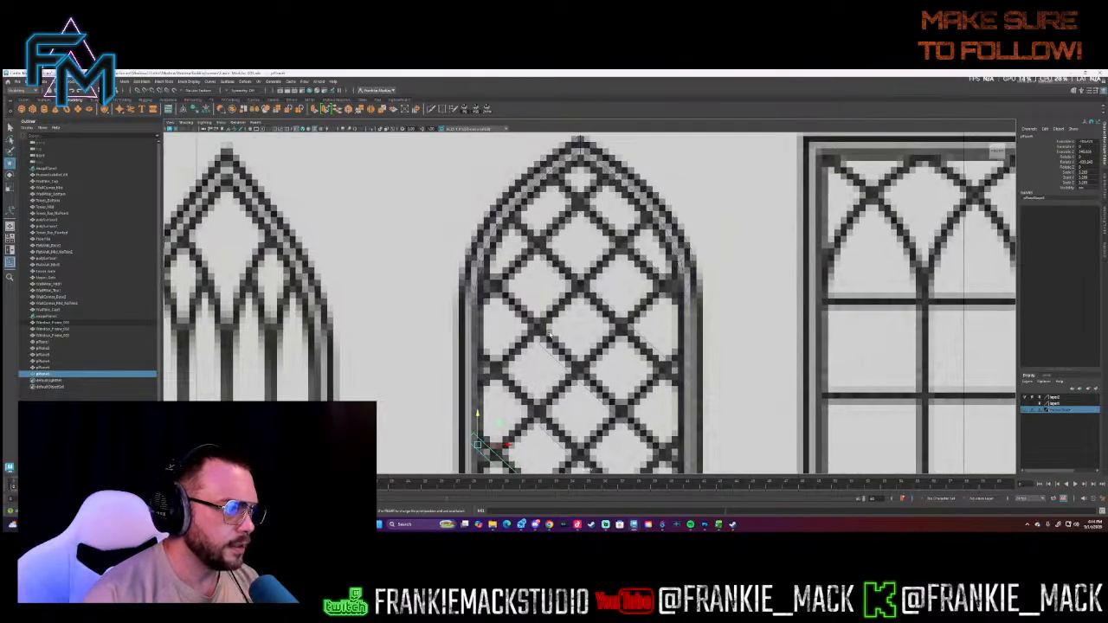
{"action": "left_click", "coordinate": [567, 275]}
{"action": "left_click", "coordinate": [564, 278]}
{"action": "right_click_drag", "start_coordinate": [564, 279], "coordinate": [601, 238]}
{"action": "left_click", "coordinate": [604, 232], "text": "shift"}
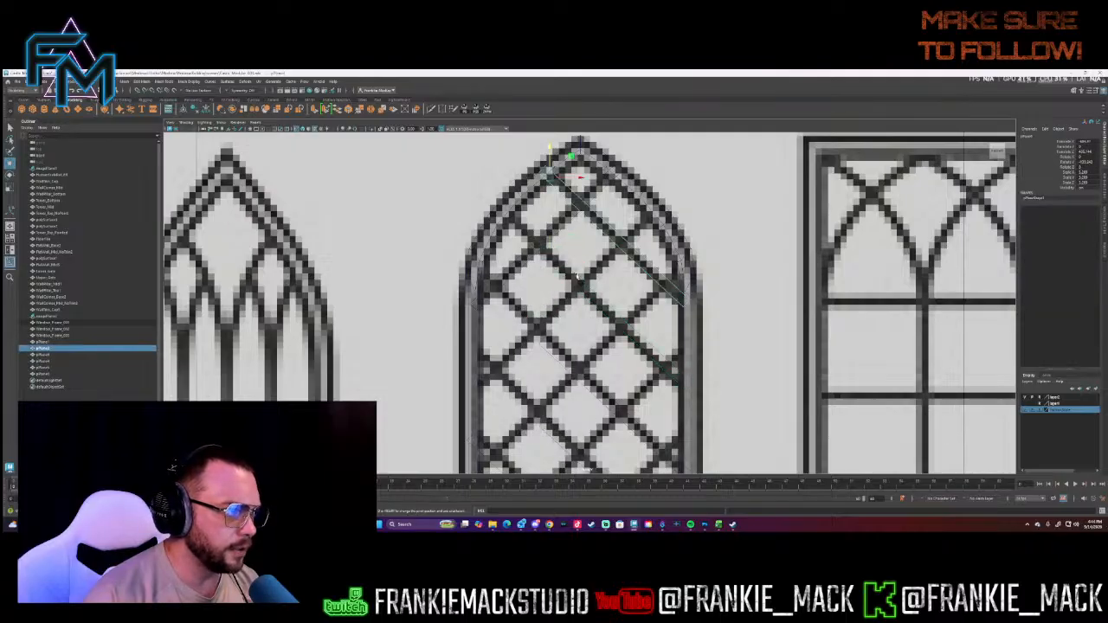
{"action": "left_click", "coordinate": [569, 357], "text": "shift"}
{"action": "middle_click_drag", "start_coordinate": [546, 442], "coordinate": [579, 281], "text": "alt"}
{"action": "left_click", "coordinate": [564, 347], "text": "shift"}
{"action": "left_click", "coordinate": [530, 385], "text": "shift"}
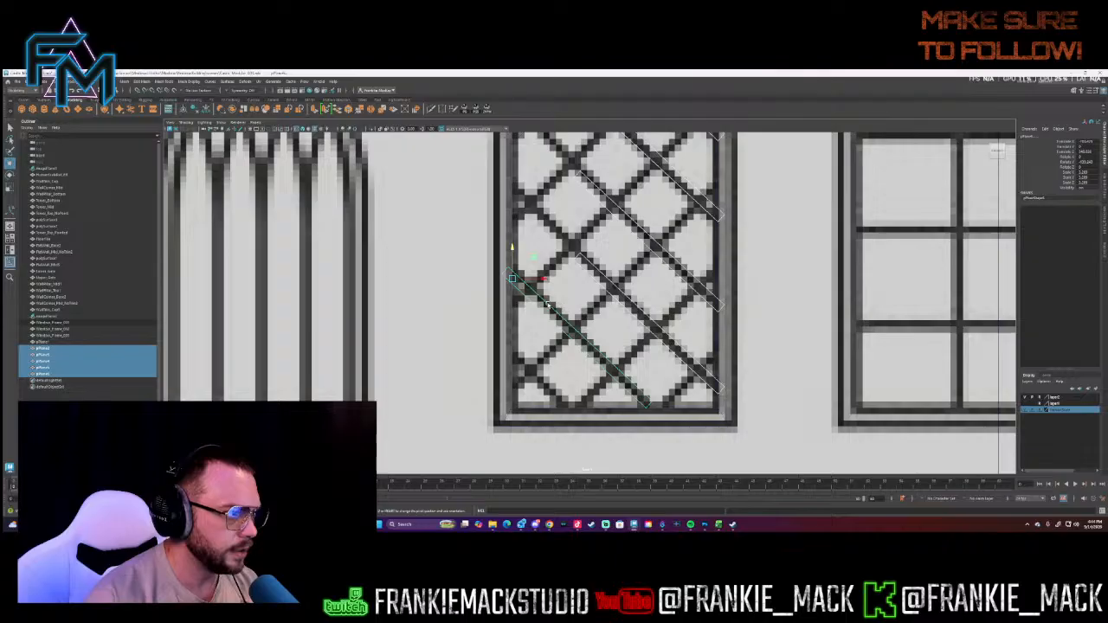
- Duplicate the lowest descending bar again and move the copy down onto the last parallel bar in the window's bottom-left corner
{"action": "left_click", "coordinate": [548, 305]}
{"action": "key", "text": "ctrl+d"}
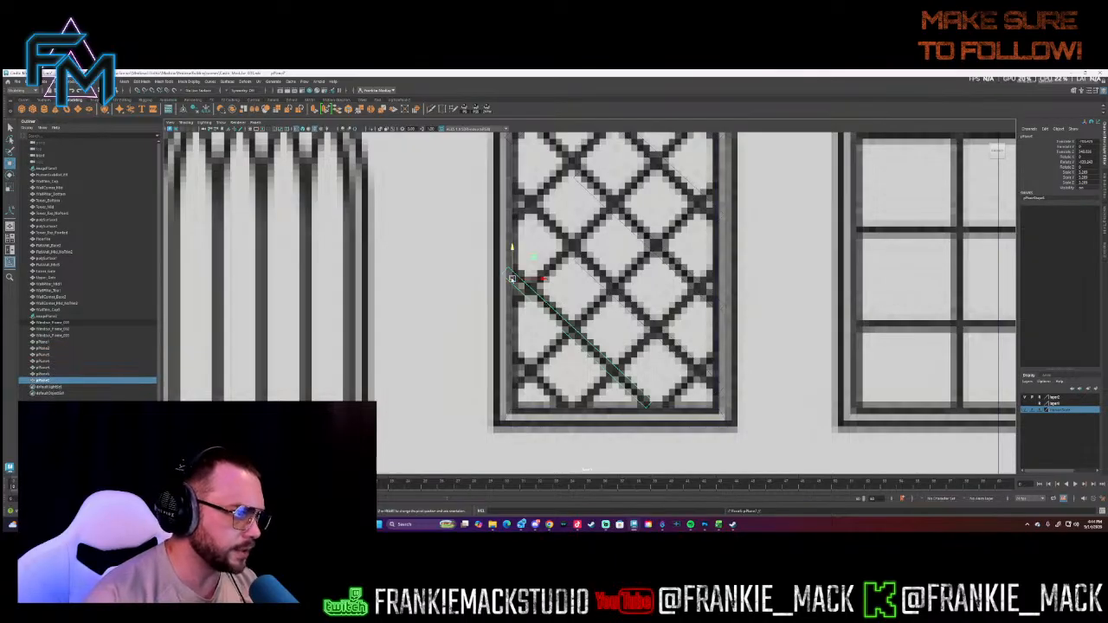
{"action": "left_click_drag", "start_coordinate": [512, 278], "coordinate": [511, 354]}
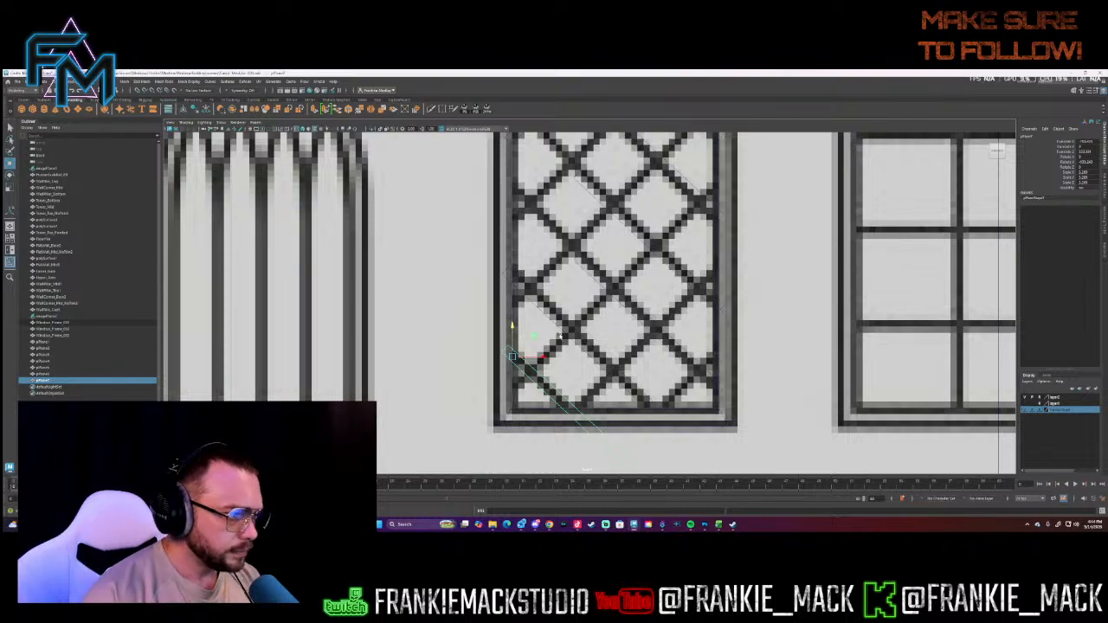
- Combine all the descending bars into one mesh, then delete its history and freeze its transformations
{"action": "key", "text": "ctrl+d"}
{"action": "left_click", "coordinate": [604, 288], "text": "shift"}
{"action": "middle_click_drag", "start_coordinate": [614, 262], "coordinate": [588, 356], "text": "alt"}
{"action": "key", "text": "shift+d"}
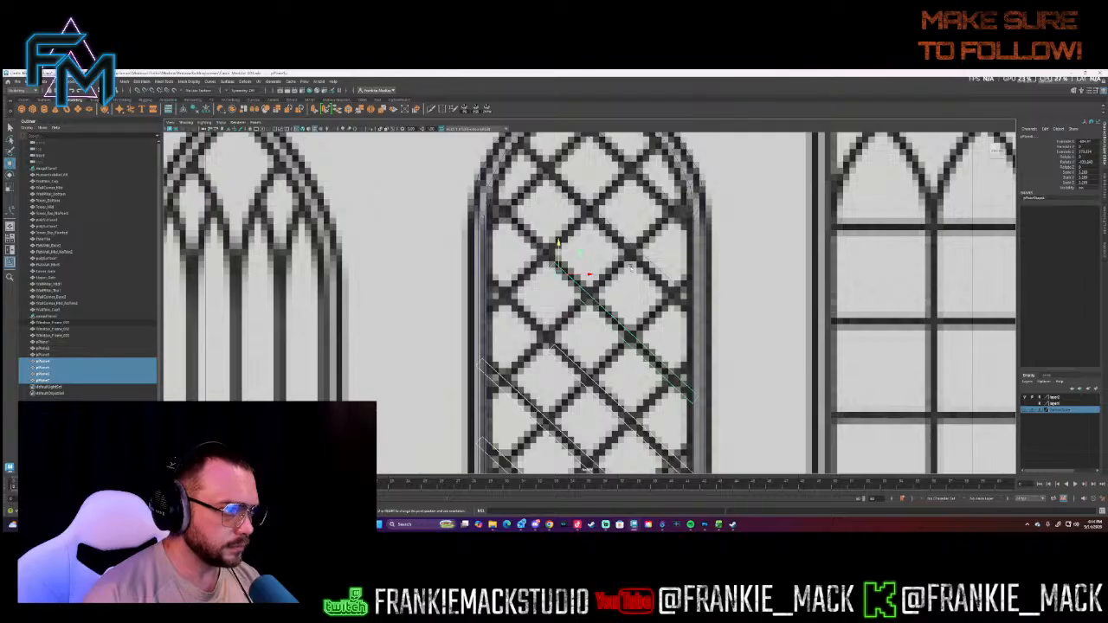
{"action": "left_click", "coordinate": [638, 262], "text": "shift"}
{"action": "middle_click_drag", "start_coordinate": [627, 209], "coordinate": [624, 283], "text": "alt"}
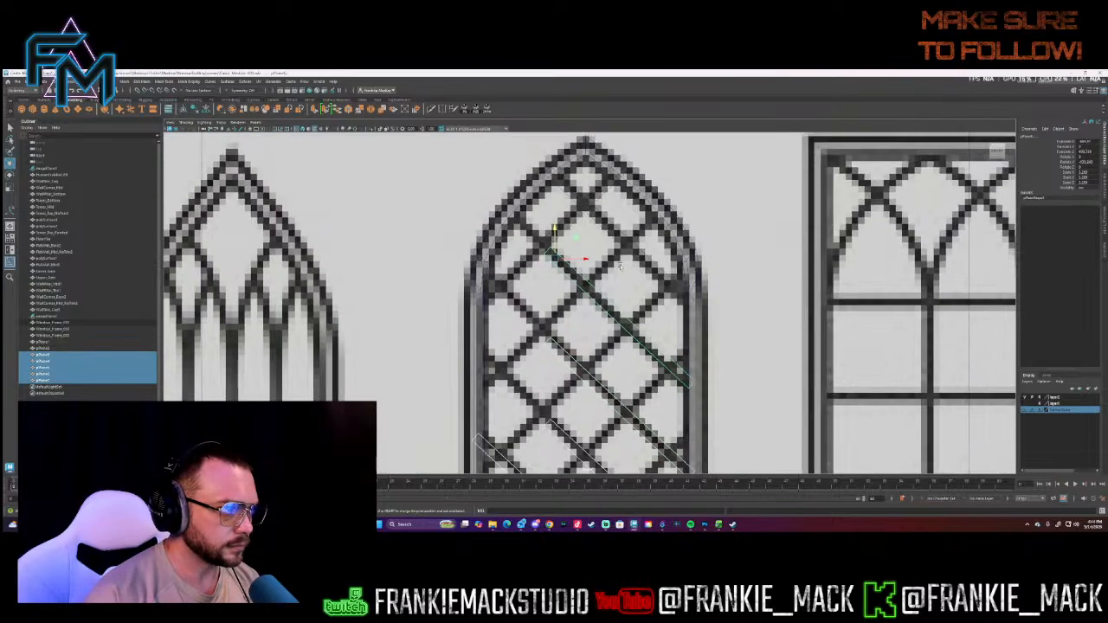
{"action": "key", "text": "shift+d"}
{"action": "right_click_drag", "start_coordinate": [627, 248], "coordinate": [624, 388], "text": "shift"}
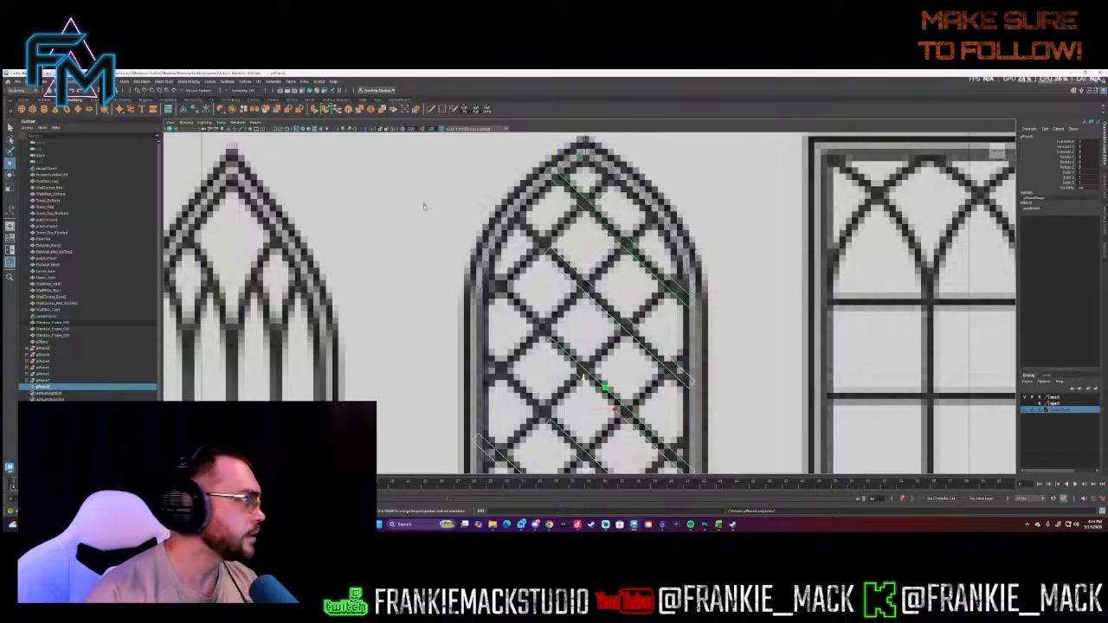
{"action": "key", "text": "alt+shift+d"}
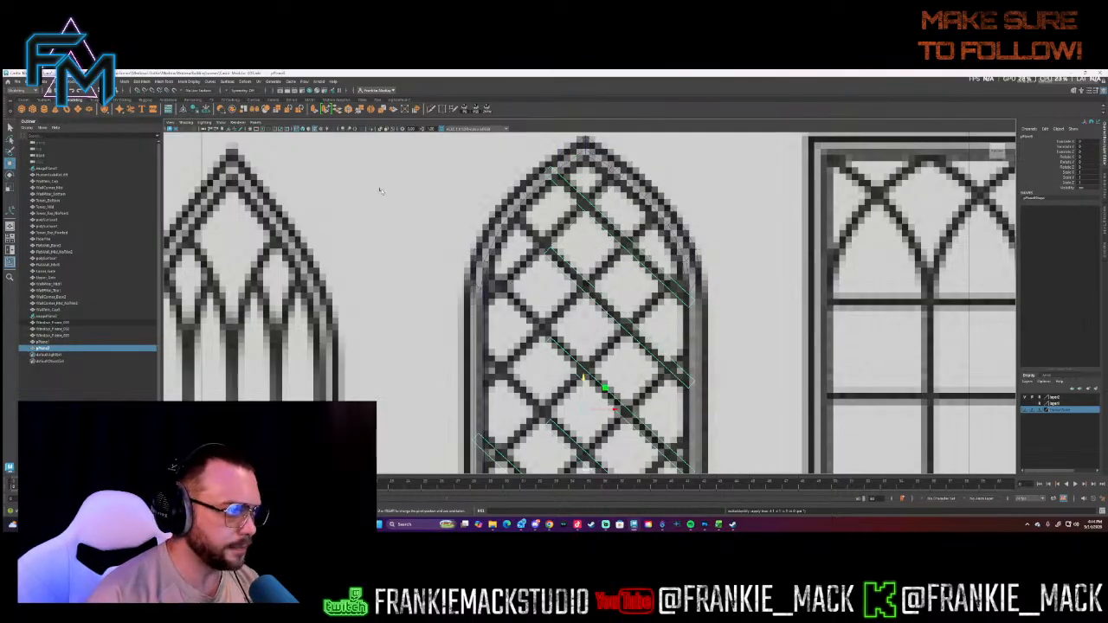
- Extend the upper end edges of the second, third and fourth descending bars along their slope into the frame's left side
{"action": "right_click_drag", "start_coordinate": [553, 263], "coordinate": [550, 242]}
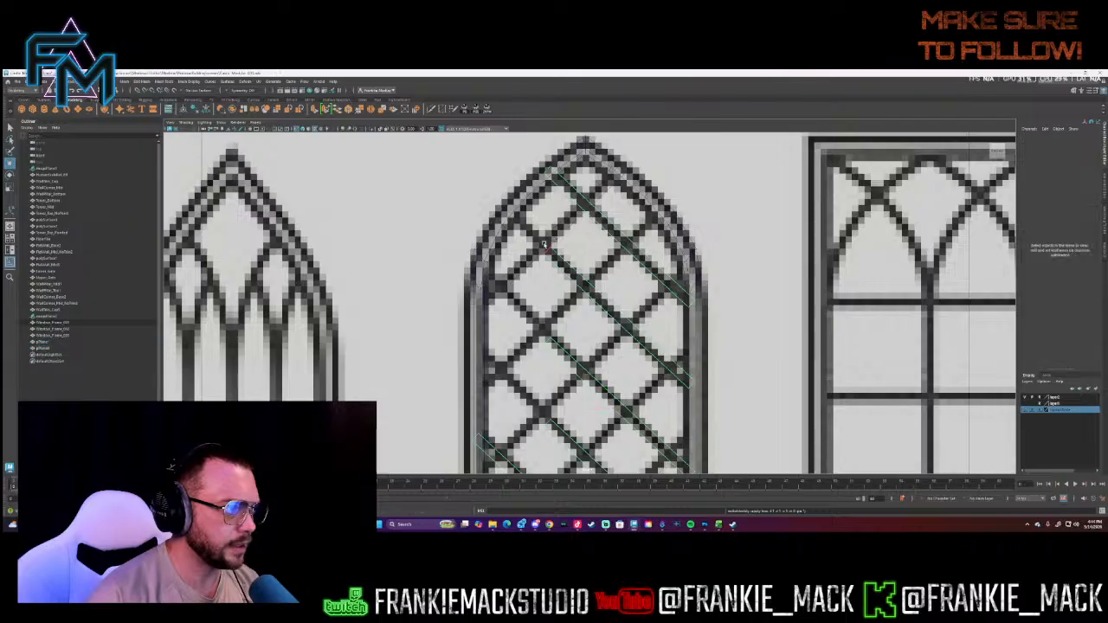
{"action": "left_click", "coordinate": [546, 243]}
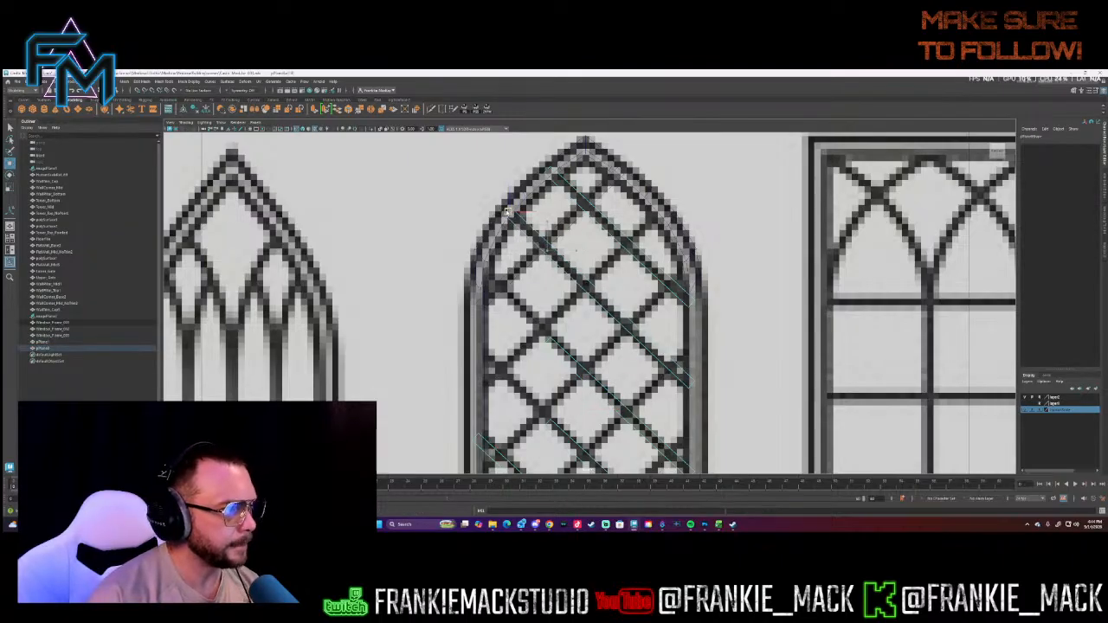
{"action": "middle_click_drag", "start_coordinate": [548, 332], "coordinate": [593, 318], "text": "alt"}
{"action": "left_click", "coordinate": [551, 279]}
{"action": "left_click_drag", "start_coordinate": [591, 316], "coordinate": [524, 247]}
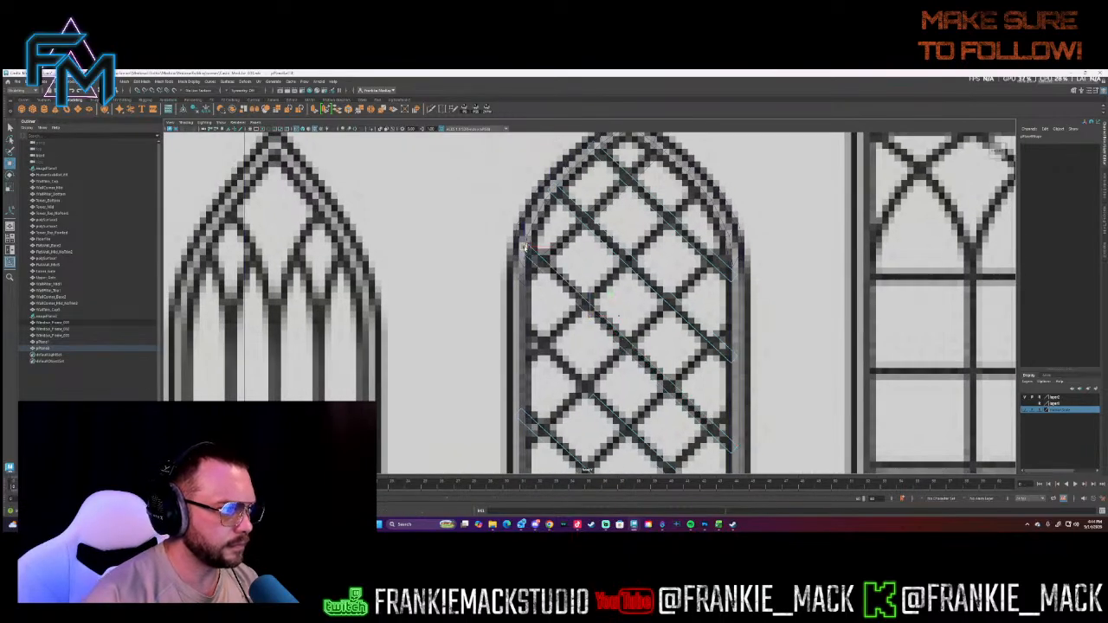
{"action": "middle_click_drag", "start_coordinate": [568, 377], "coordinate": [608, 351], "text": "alt"}
{"action": "left_click", "coordinate": [569, 307]}
{"action": "left_click_drag", "start_coordinate": [609, 349], "coordinate": [543, 284]}
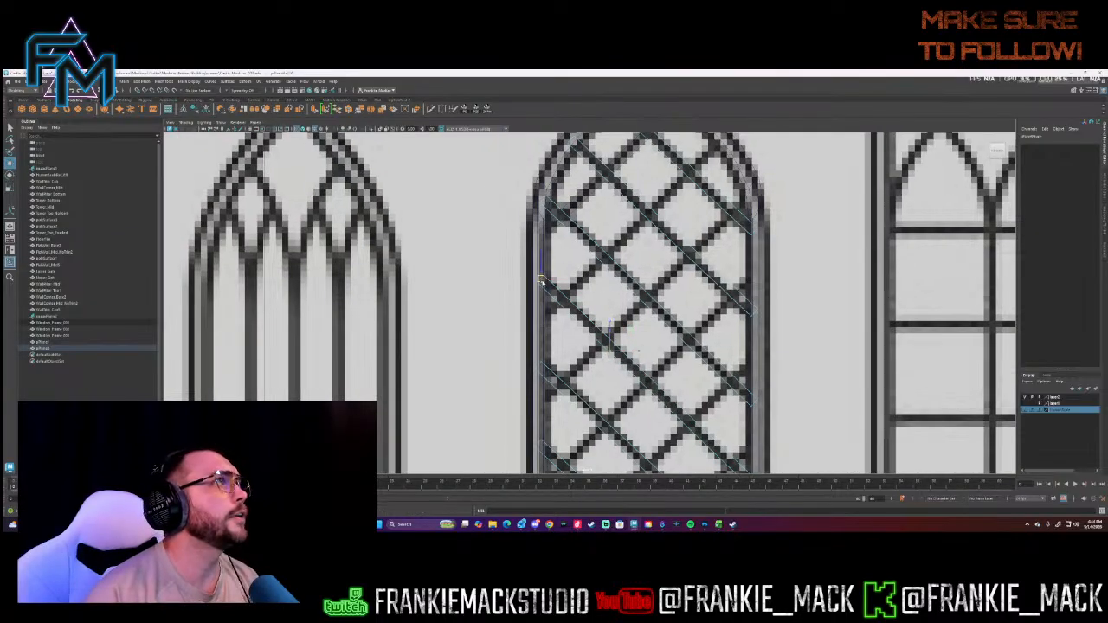
- Adjust the lower end edges of the two lowest descending bars so both bars end inside the bottom frame
{"action": "middle_click_drag", "start_coordinate": [553, 372], "coordinate": [537, 265], "text": "alt"}
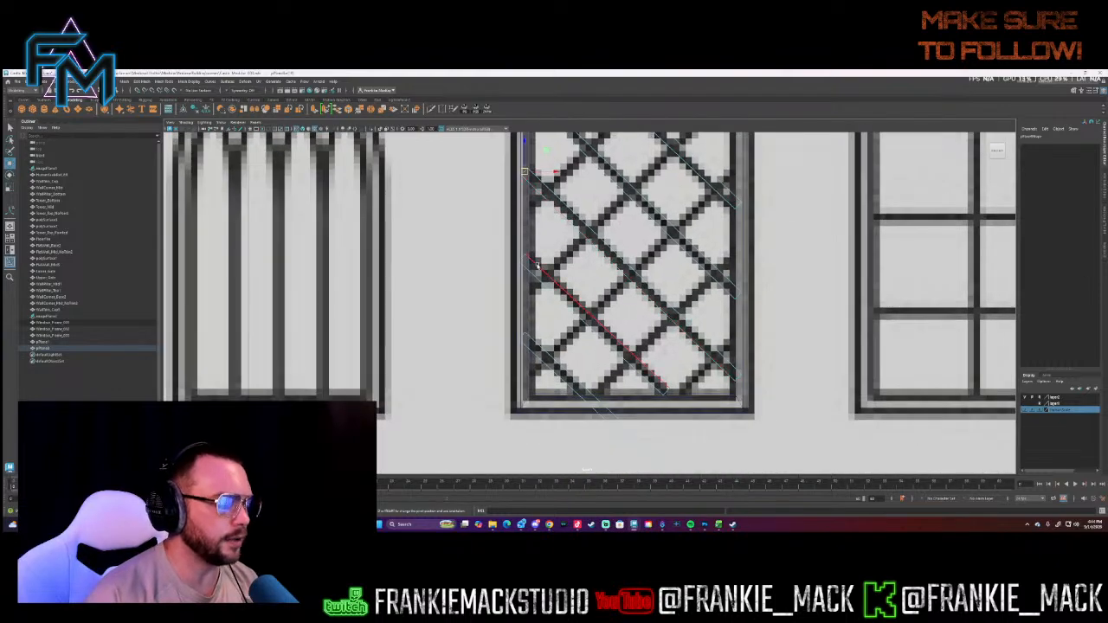
{"action": "key", "text": "5"}
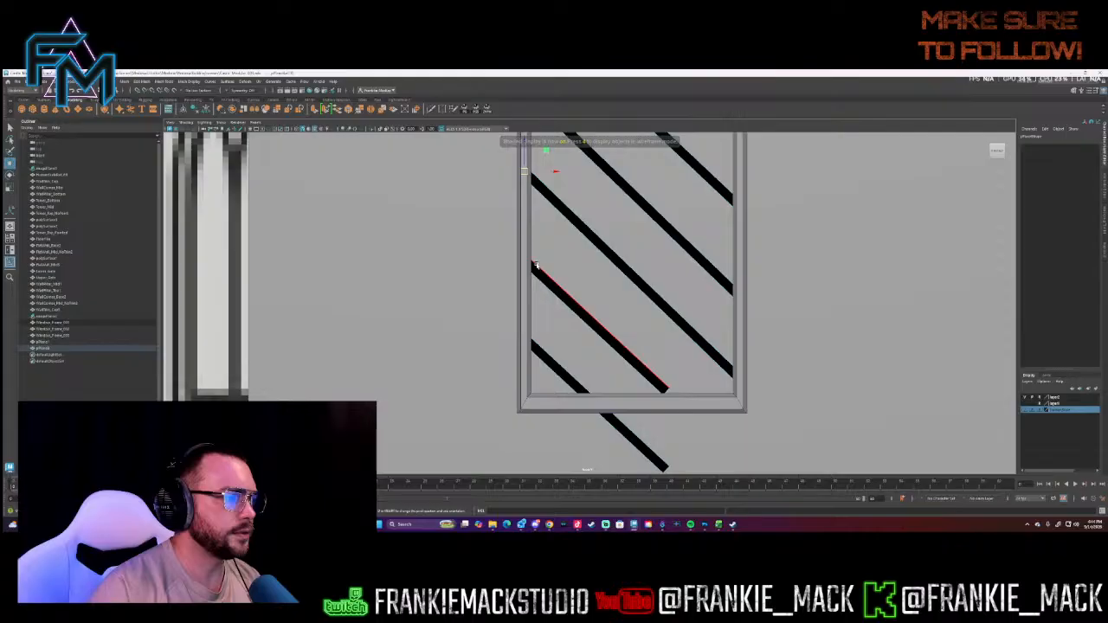
{"action": "key", "text": "4"}
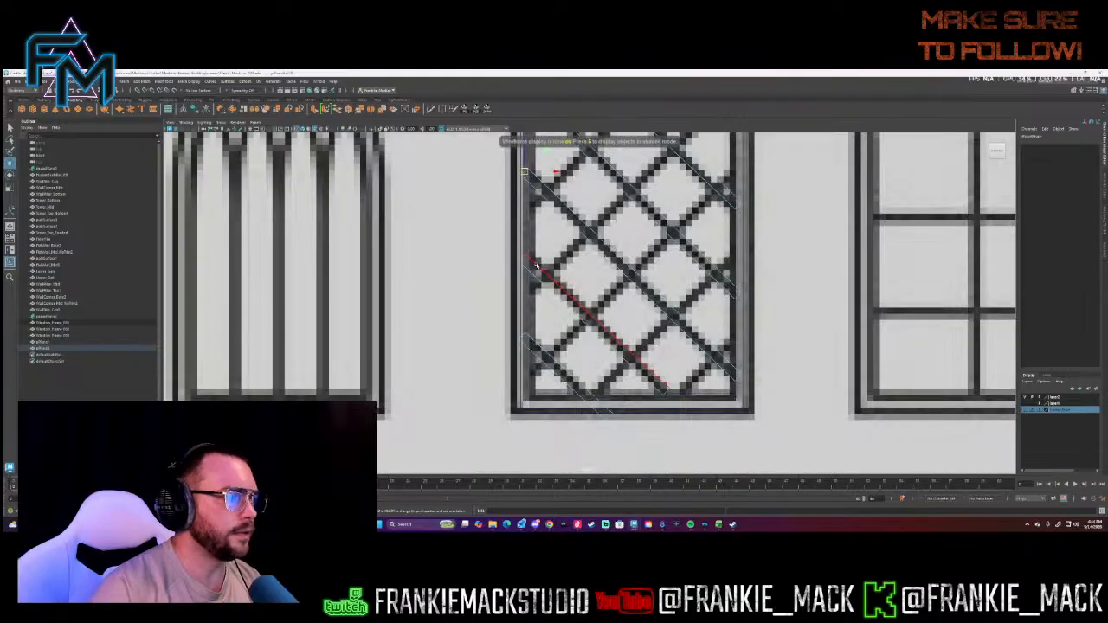
{"action": "left_click", "coordinate": [681, 407]}
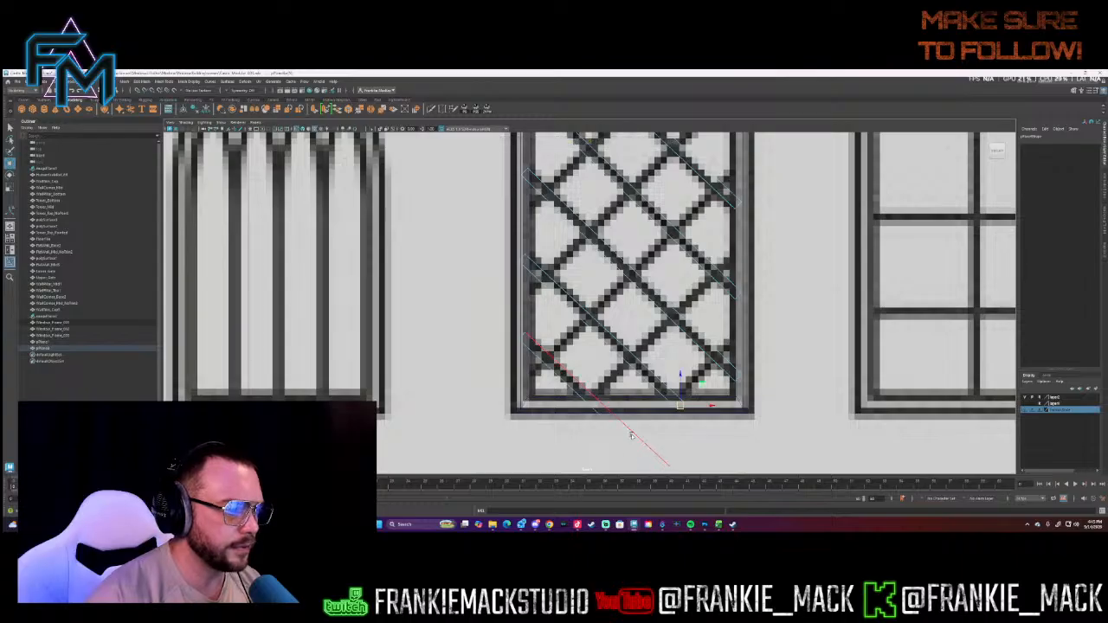
{"action": "middle_click_drag", "start_coordinate": [594, 383], "coordinate": [583, 350], "text": "alt"}
{"action": "left_click", "coordinate": [654, 436]}
{"action": "left_click_drag", "start_coordinate": [654, 436], "coordinate": [592, 379]}
{"action": "left_click_drag", "start_coordinate": [593, 380], "coordinate": [588, 376]}
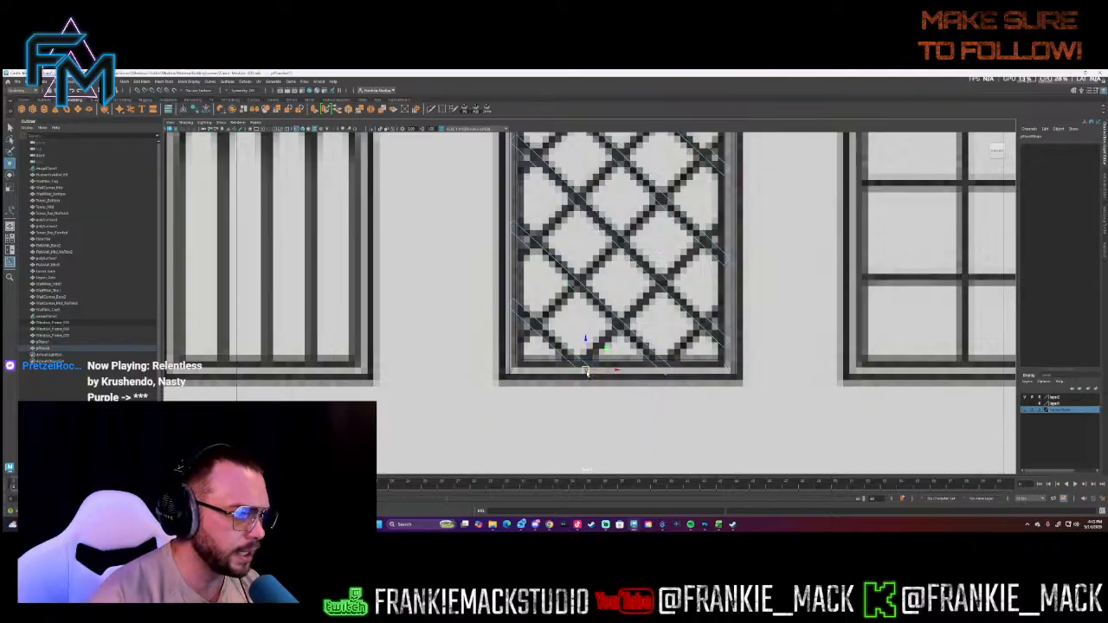
{"action": "left_click", "coordinate": [665, 371]}
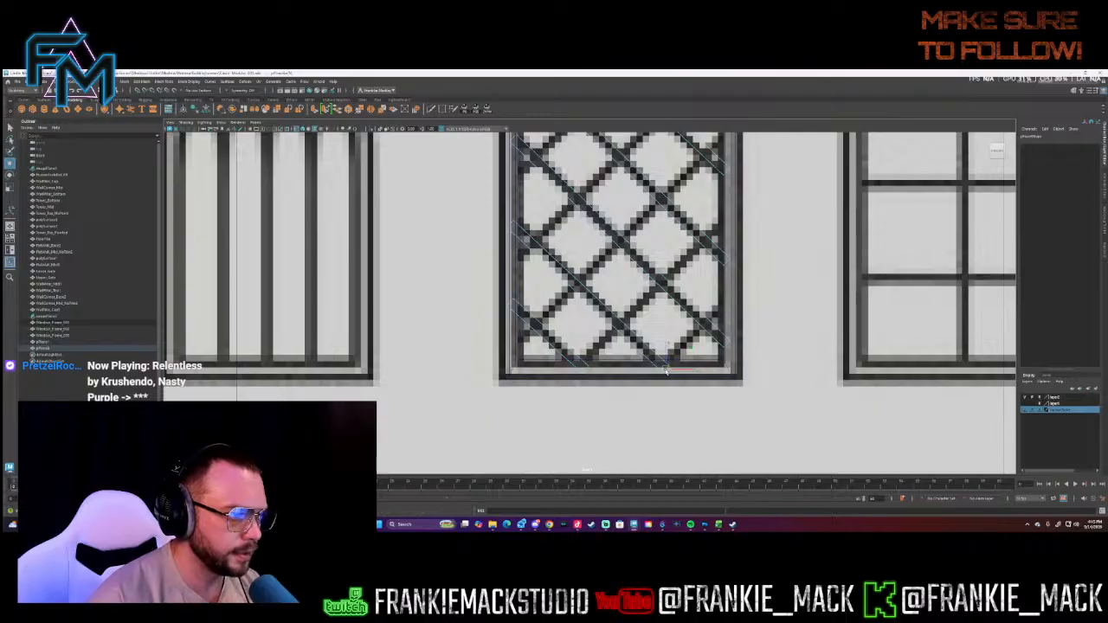
- Duplicate the topmost ascending bar three times, moving each copy straight down onto the next parallel bar of the lattice
{"action": "middle_click_drag", "start_coordinate": [674, 353], "coordinate": [643, 390], "text": "alt"}
{"action": "middle_click_drag", "start_coordinate": [631, 296], "coordinate": [630, 374], "text": "alt"}
{"action": "right_click_drag", "start_coordinate": [629, 203], "coordinate": [639, 198]}
{"action": "left_click", "coordinate": [629, 204]}
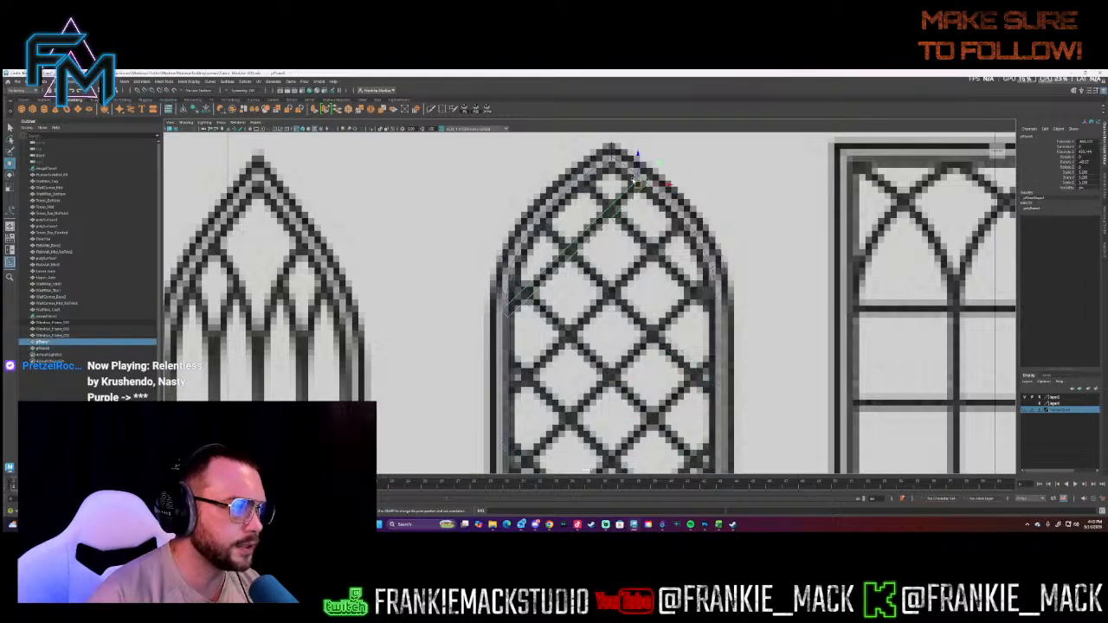
{"action": "key", "text": "ctrl+d"}
{"action": "left_click_drag", "start_coordinate": [636, 169], "coordinate": [637, 325]}
{"action": "key", "text": "ctrl+d"}
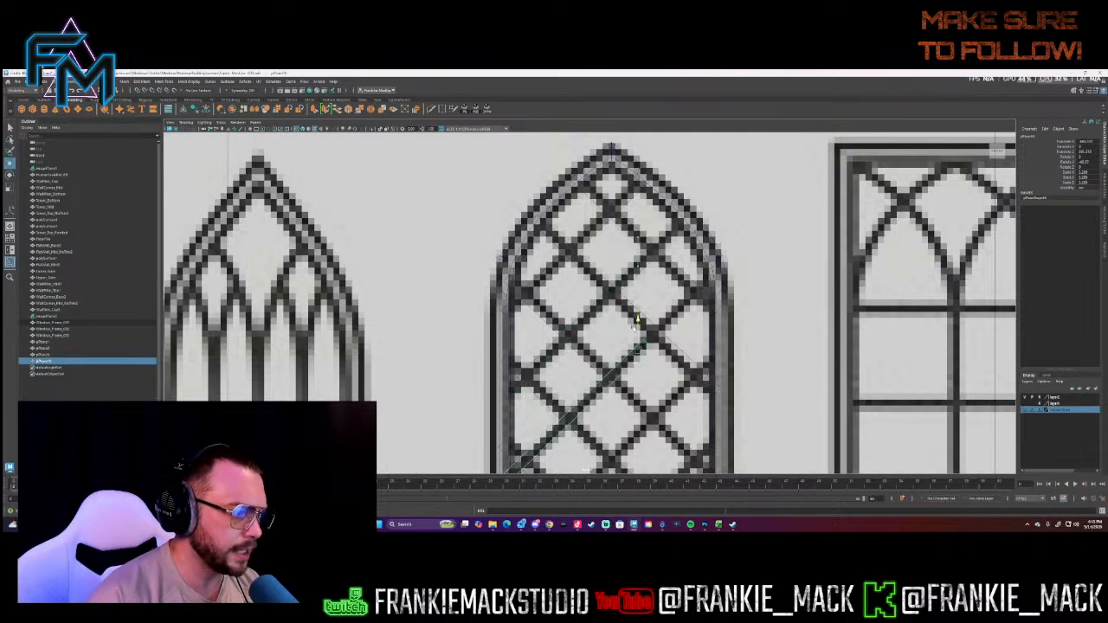
{"action": "middle_click_drag", "start_coordinate": [636, 324], "coordinate": [642, 240], "text": "alt"}
{"action": "key", "text": "ctrl+d"}
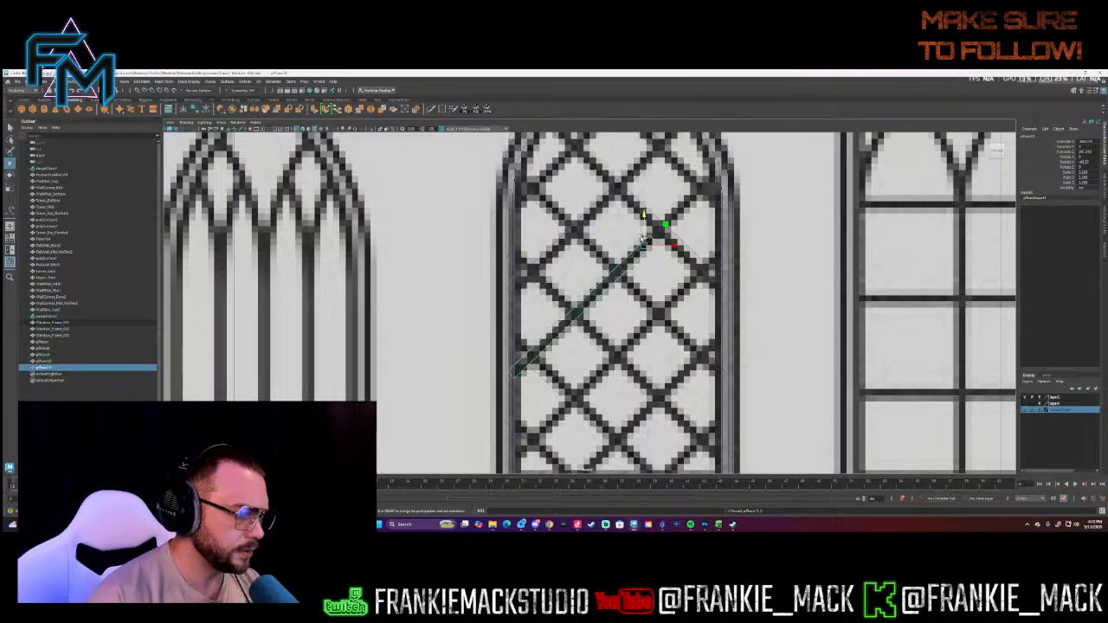
{"action": "left_click_drag", "start_coordinate": [641, 244], "coordinate": [644, 322]}
{"action": "middle_click_drag", "start_coordinate": [644, 322], "coordinate": [643, 239], "text": "alt"}
- Duplicate the lowest ascending bar twice, placing the copies on the two remaining parallel bars that start at the frame's right side
{"action": "key", "text": "ctrl+d"}
{"action": "left_click_drag", "start_coordinate": [645, 238], "coordinate": [716, 251]}
{"action": "key", "text": "ctrl+d"}
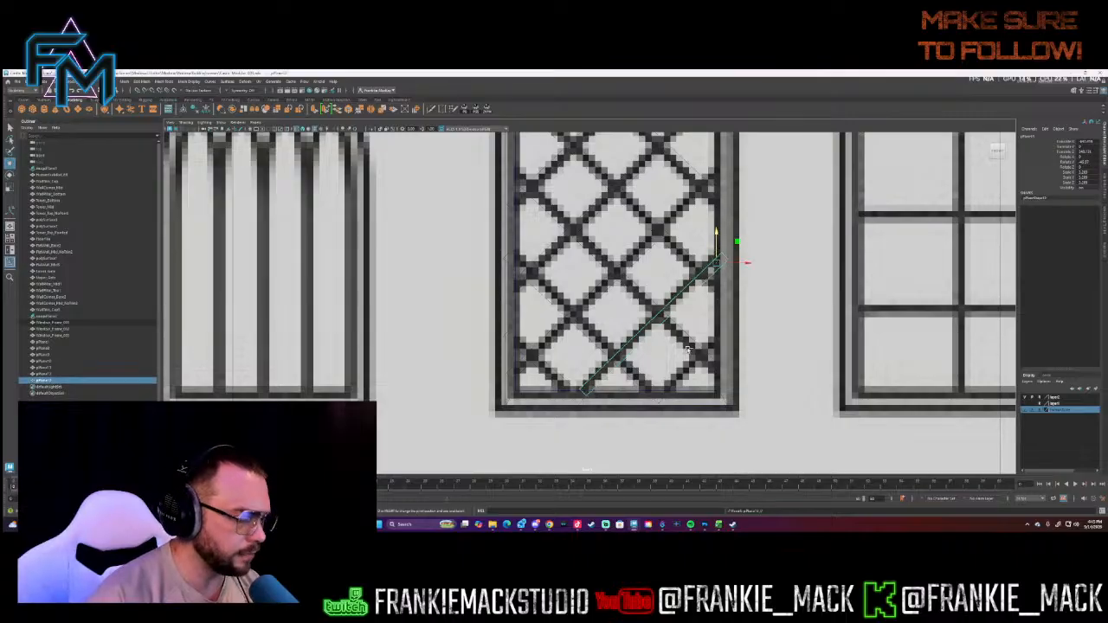
{"action": "left_click_drag", "start_coordinate": [716, 238], "coordinate": [717, 316]}
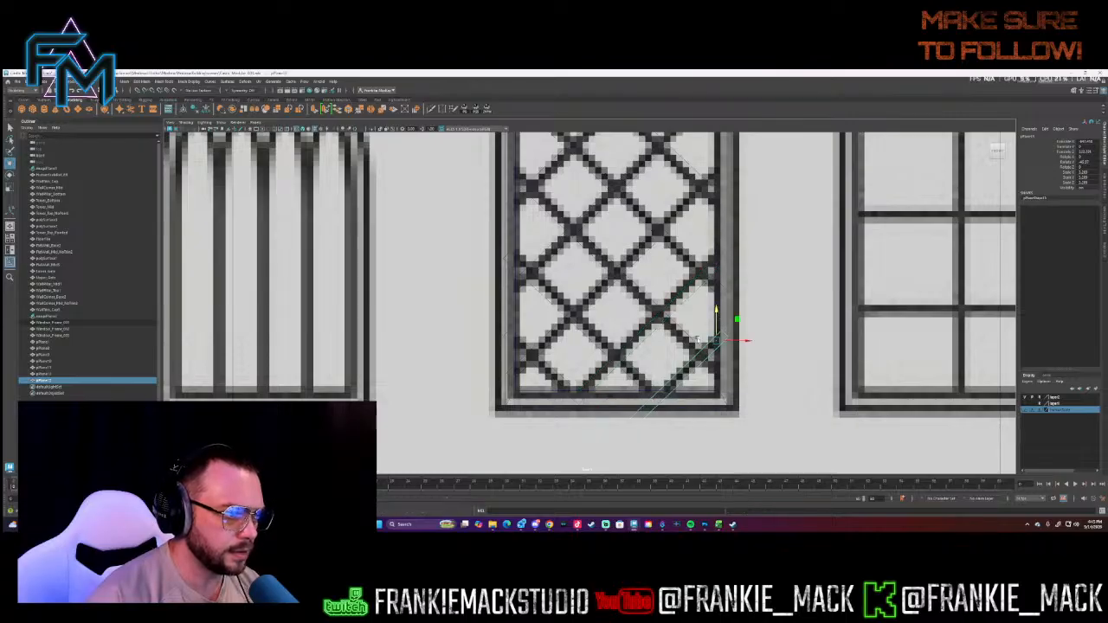
- Combine all six ascending bars into one mesh, then delete its history and freeze its transformations
{"action": "left_click", "coordinate": [637, 349]}
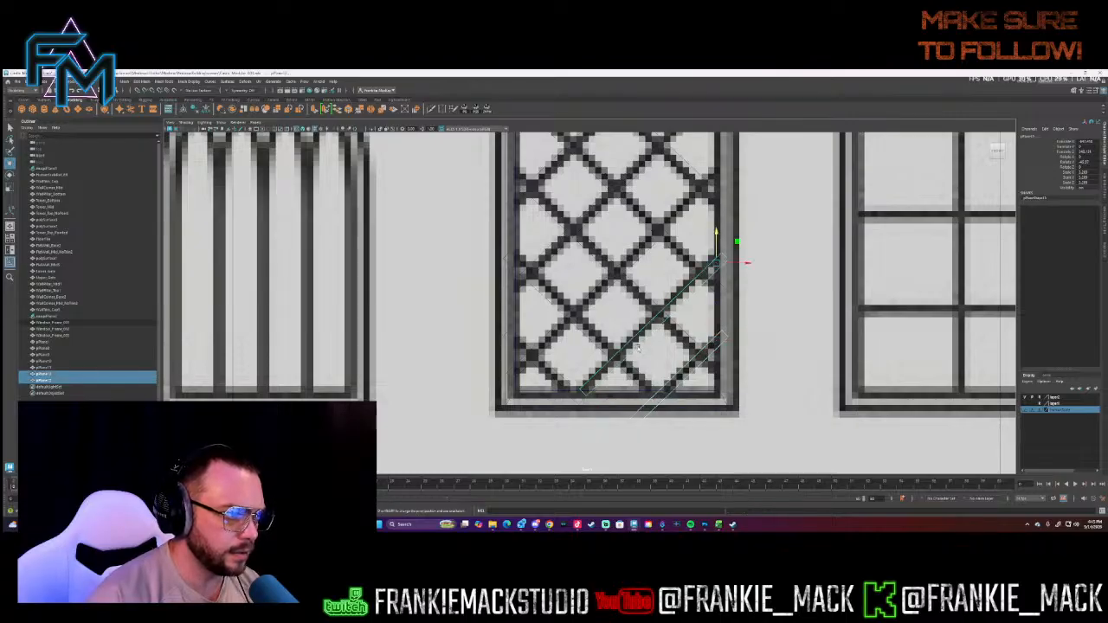
{"action": "left_click", "coordinate": [591, 306], "text": "shift"}
{"action": "middle_click_drag", "start_coordinate": [601, 289], "coordinate": [608, 355], "text": "alt"}
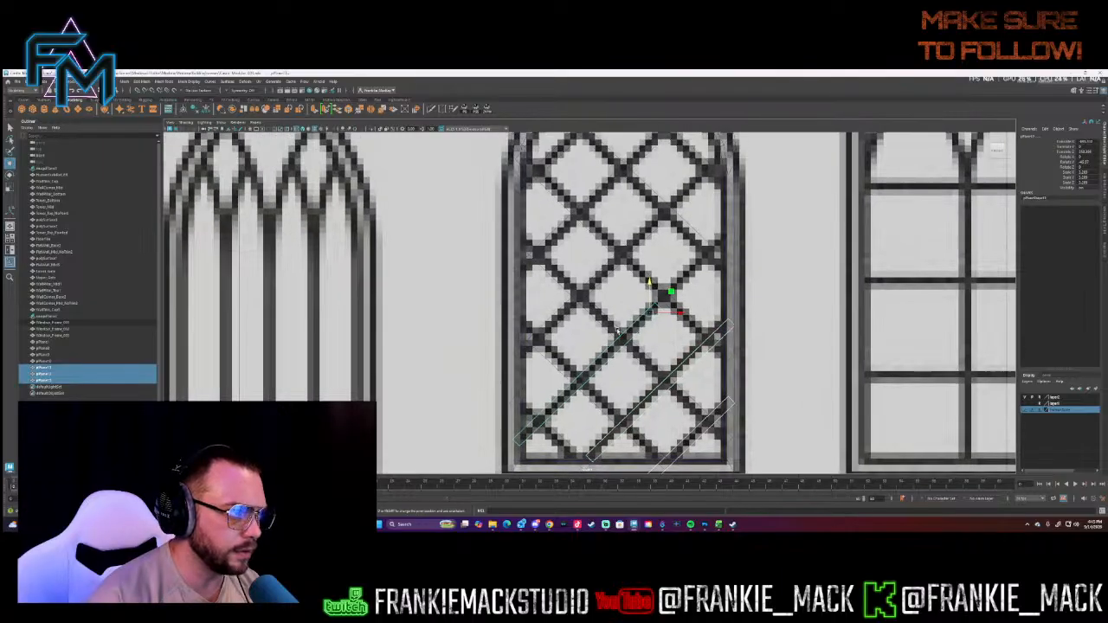
{"action": "left_click", "coordinate": [609, 262], "text": "shift"}
{"action": "middle_click_drag", "start_coordinate": [610, 263], "coordinate": [603, 286], "text": "alt"}
{"action": "left_click", "coordinate": [605, 287], "text": "shift"}
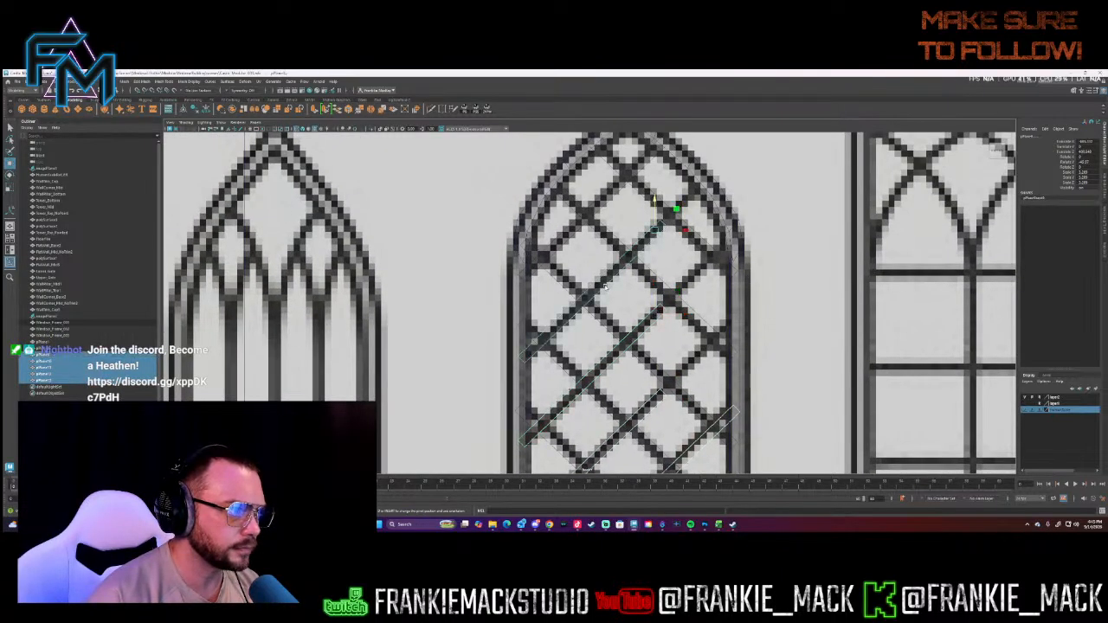
{"action": "left_click", "coordinate": [605, 204], "text": "shift"}
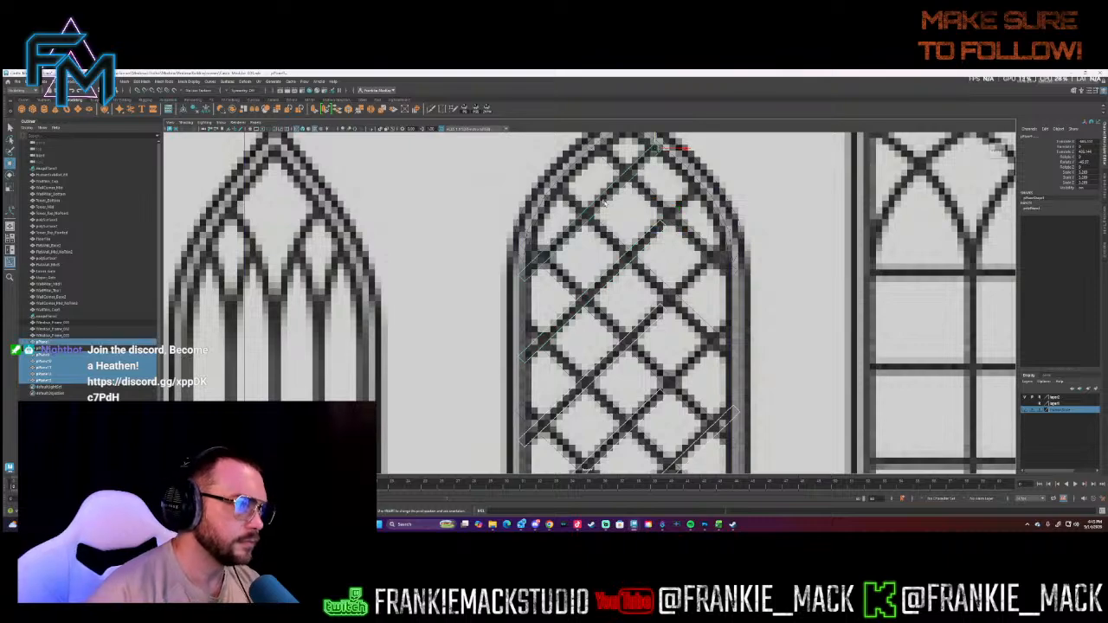
{"action": "right_click_drag", "start_coordinate": [605, 203], "coordinate": [593, 344], "text": "shift"}
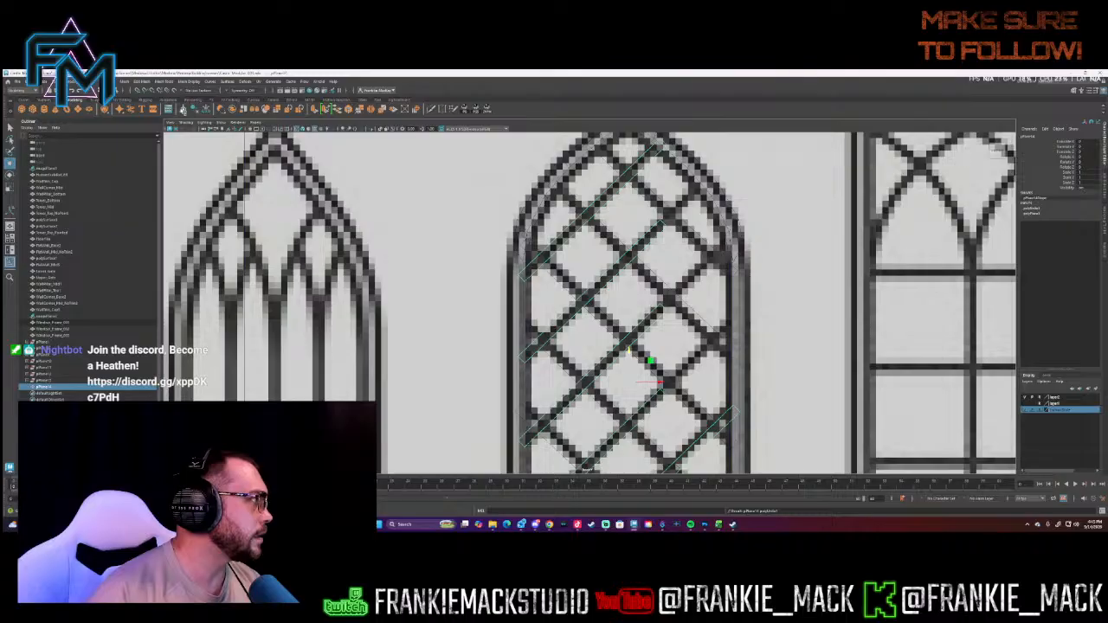
{"action": "left_click", "coordinate": [194, 110]}
{"action": "left_click", "coordinate": [206, 111]}
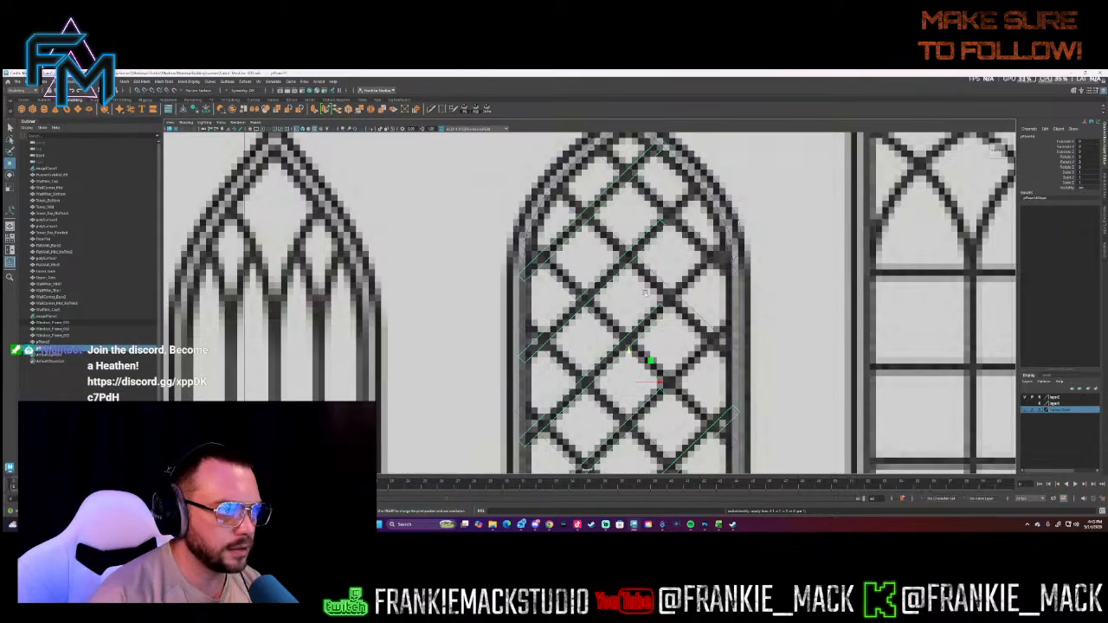
- Extend the upper end edges of the three shorter ascending bars along their direction until they end inside the frame's right side
{"action": "right_click", "coordinate": [660, 230]}
{"action": "left_click", "coordinate": [660, 212]}
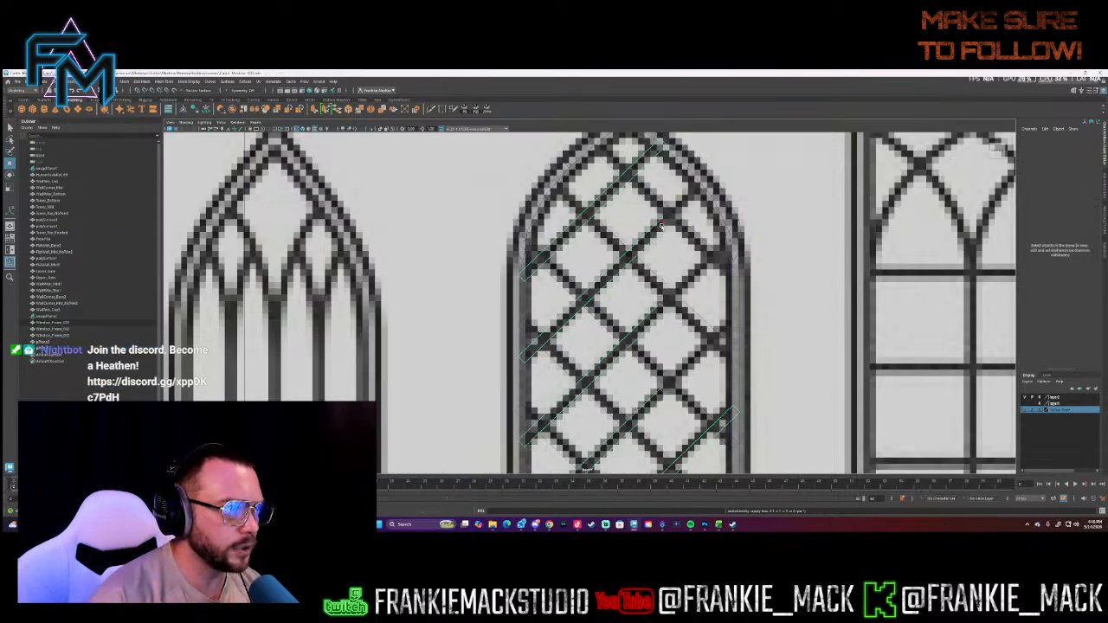
{"action": "left_click_drag", "start_coordinate": [666, 225], "coordinate": [708, 181]}
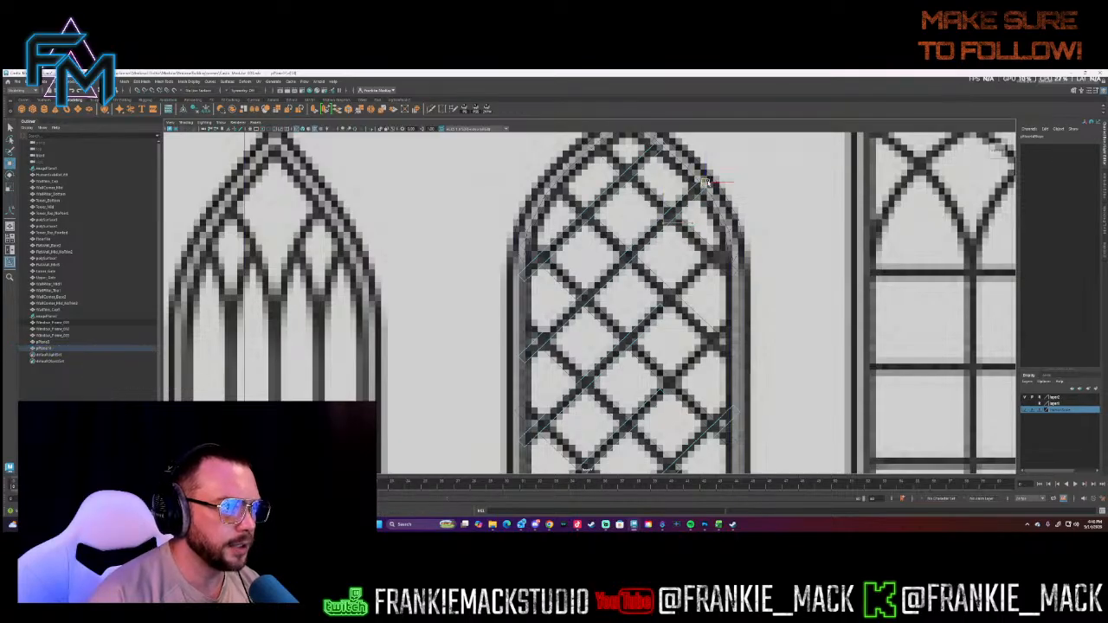
{"action": "left_click", "coordinate": [664, 309]}
{"action": "left_click_drag", "start_coordinate": [666, 306], "coordinate": [724, 247]}
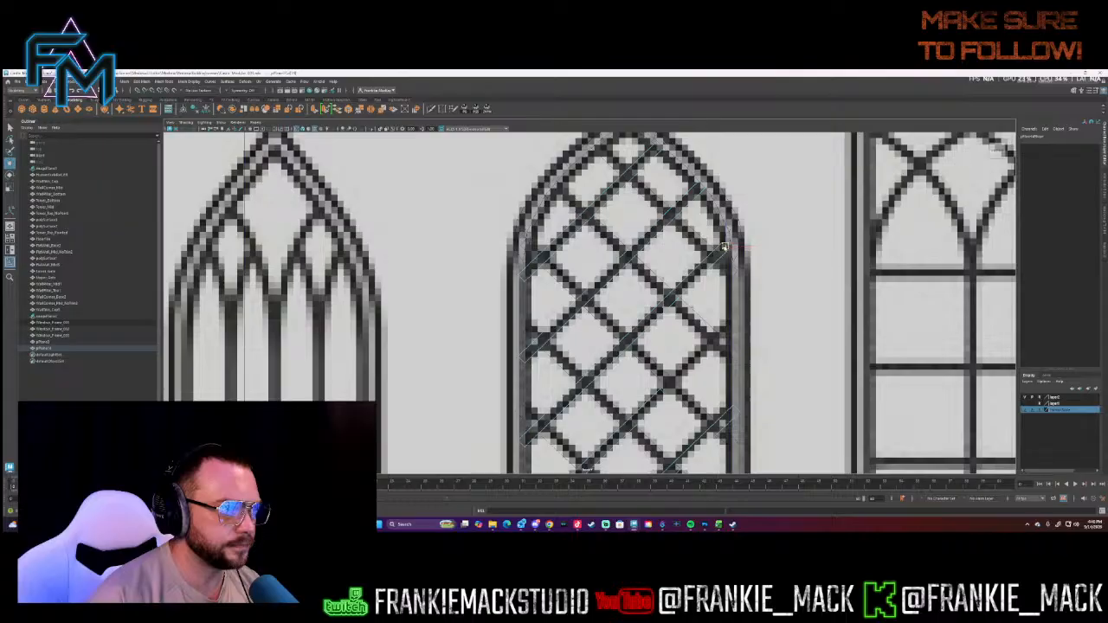
{"action": "left_click", "coordinate": [664, 392]}
{"action": "left_click_drag", "start_coordinate": [662, 393], "coordinate": [734, 318]}
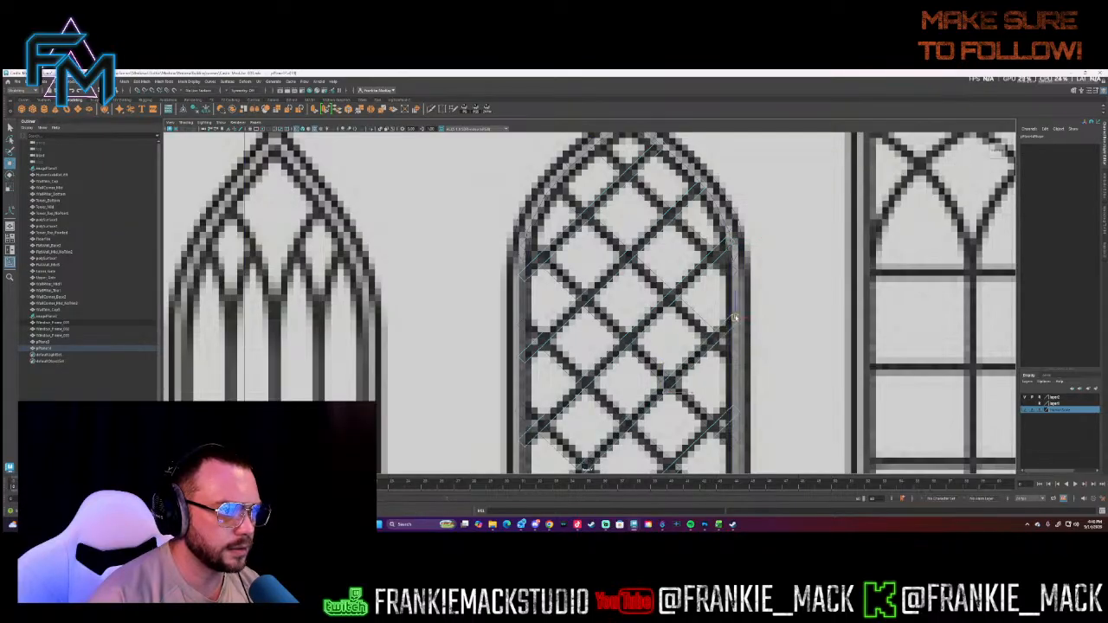
- Adjust the lower end edges of the ascending bars that reach the bottom frame so they end inside it
{"action": "middle_click_drag", "start_coordinate": [715, 339], "coordinate": [709, 241], "text": "alt"}
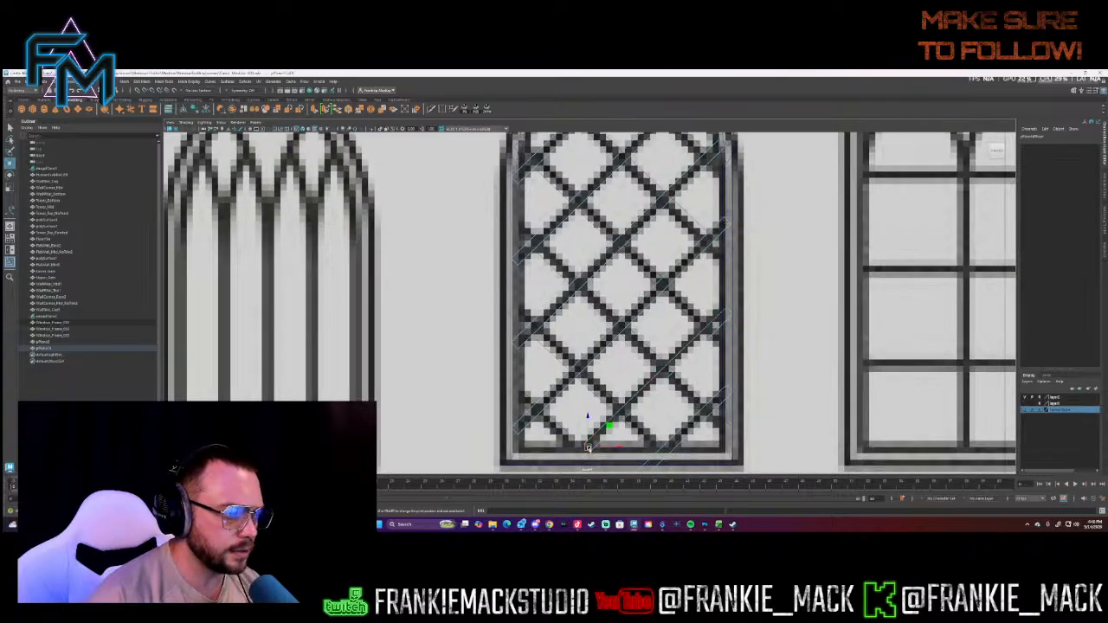
{"action": "left_click_drag", "start_coordinate": [587, 448], "coordinate": [578, 457]}
{"action": "middle_click_drag", "start_coordinate": [602, 469], "coordinate": [616, 387], "text": "alt"}
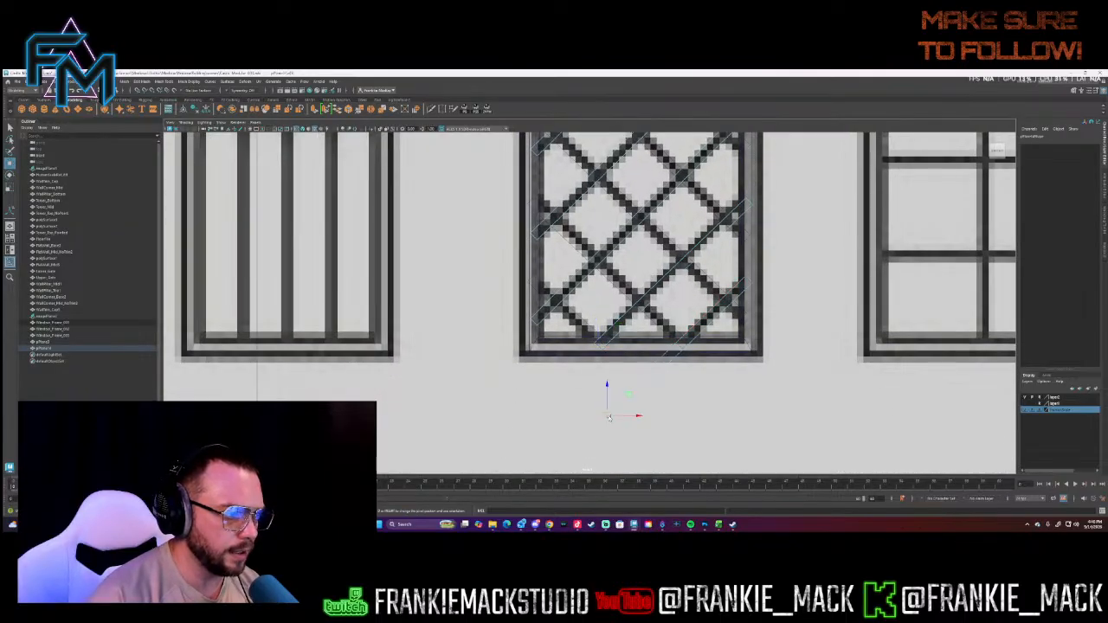
{"action": "left_click", "coordinate": [676, 350]}
- Combine the ascending and descending bar meshes into one lattice, then delete its history and freeze its transformations
{"action": "right_click_drag", "start_coordinate": [664, 253], "coordinate": [669, 251]}
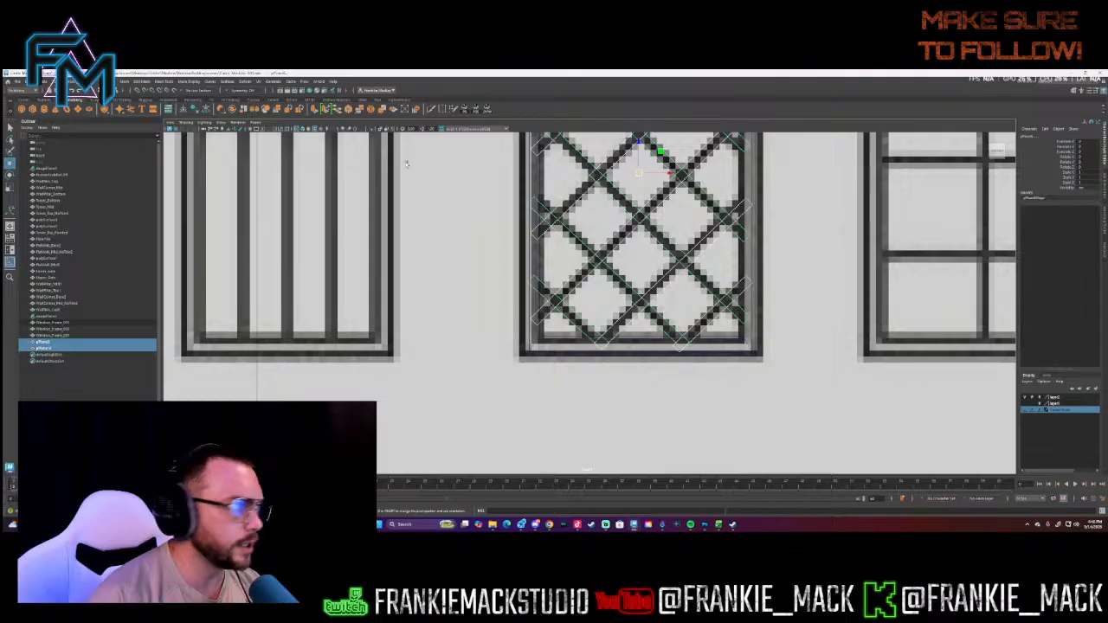
{"action": "right_click_drag", "start_coordinate": [571, 226], "coordinate": [555, 366], "text": "shift"}
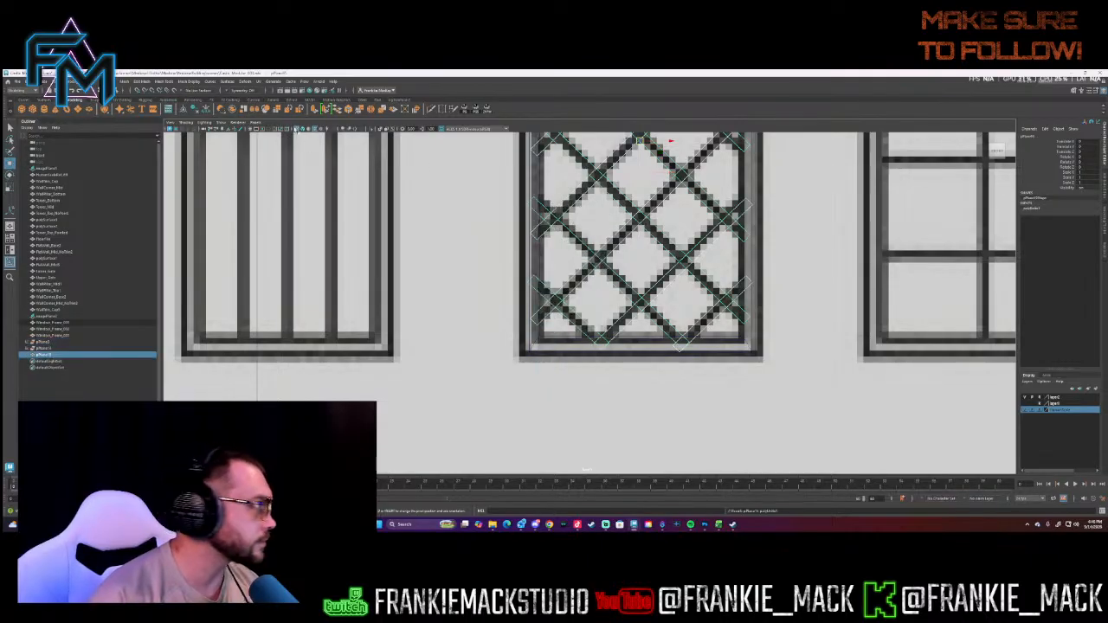
{"action": "left_click", "coordinate": [183, 110]}
{"action": "left_click", "coordinate": [194, 110]}
{"action": "left_click", "coordinate": [205, 110]}
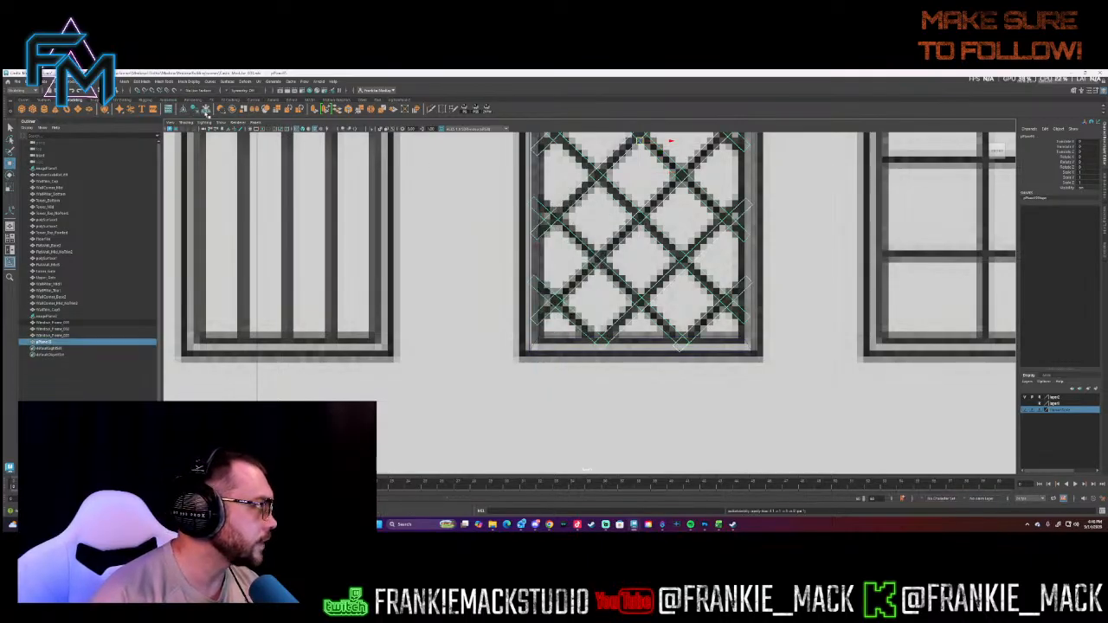
- Select the faces of all the lattice bars in the perspective view and reverse their normals
{"action": "scroll", "coordinate": [449, 202], "scroll_direction": "down", "scroll_amount": 4}
{"action": "middle_click_drag", "start_coordinate": [587, 194], "coordinate": [571, 358], "text": "alt"}
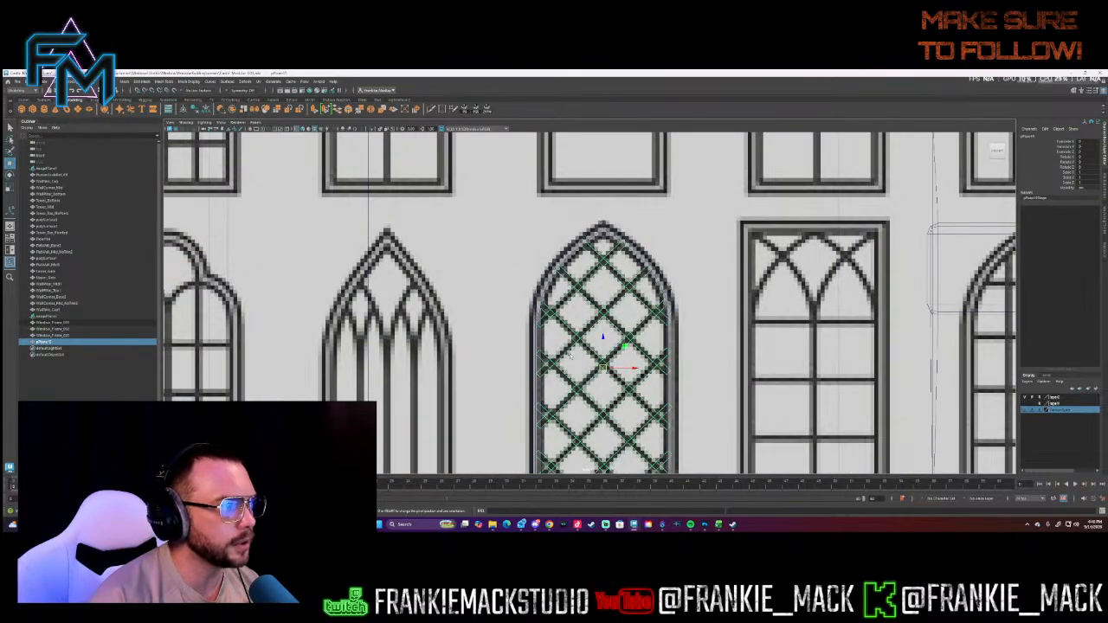
{"action": "key", "text": "space"}
{"action": "key", "text": "space"}
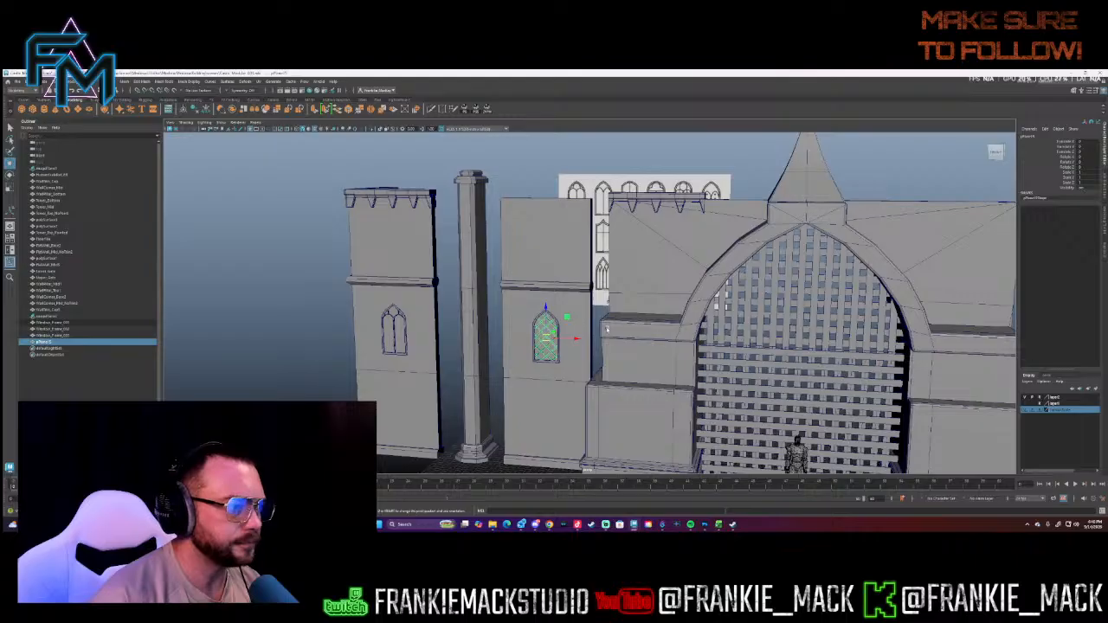
{"action": "left_click_drag", "start_coordinate": [608, 328], "coordinate": [616, 328], "text": "alt"}
{"action": "key", "text": "f"}
{"action": "right_click_drag", "start_coordinate": [611, 325], "coordinate": [600, 353]}
{"action": "right_click", "coordinate": [600, 352]}
{"action": "left_click", "coordinate": [599, 350]}
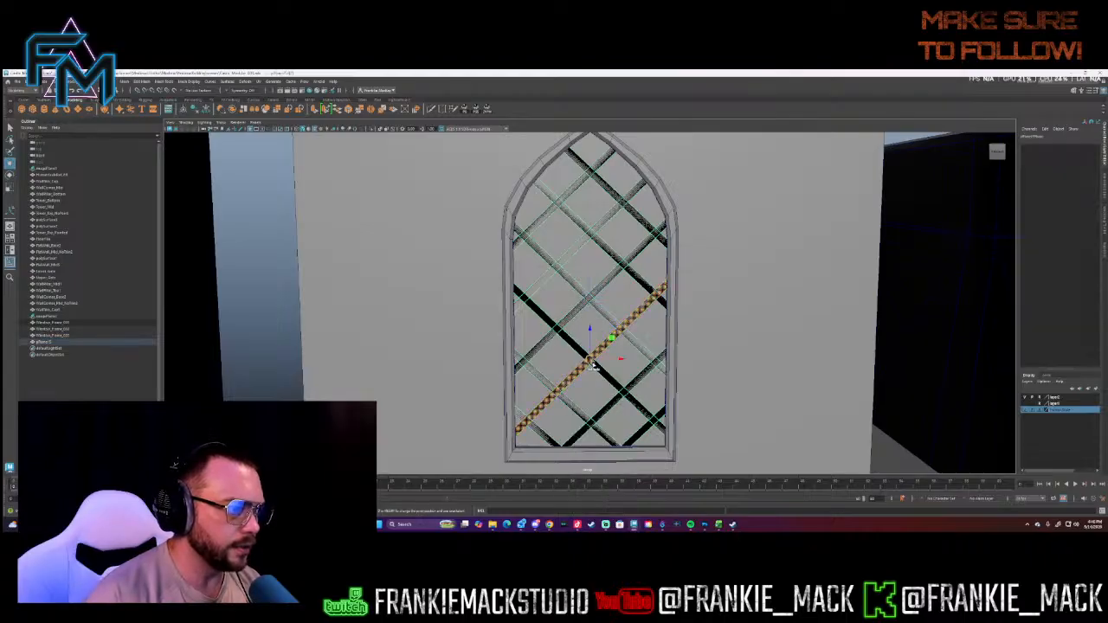
{"action": "left_click", "coordinate": [596, 367], "text": "shift"}
{"action": "left_click", "coordinate": [576, 313], "text": "shift"}
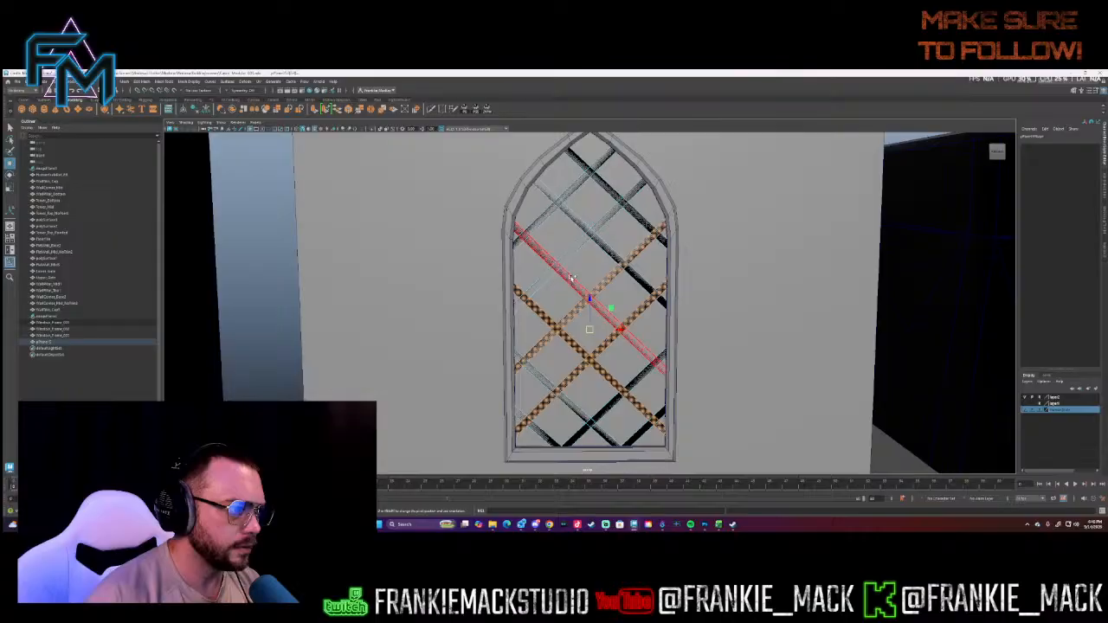
{"action": "left_click", "coordinate": [573, 282], "text": "shift"}
{"action": "left_click", "coordinate": [568, 257], "text": "shift"}
{"action": "left_click", "coordinate": [581, 225], "text": "shift"}
{"action": "left_click", "coordinate": [568, 193], "text": "shift"}
{"action": "left_click", "coordinate": [590, 168], "text": "shift"}
{"action": "left_click", "coordinate": [609, 404], "text": "shift"}
{"action": "left_click", "coordinate": [599, 430], "text": "shift"}
{"action": "left_click", "coordinate": [546, 433], "text": "shift"}
{"action": "left_click", "coordinate": [632, 439], "text": "shift"}
{"action": "right_click_drag", "start_coordinate": [648, 334], "coordinate": [674, 368]}
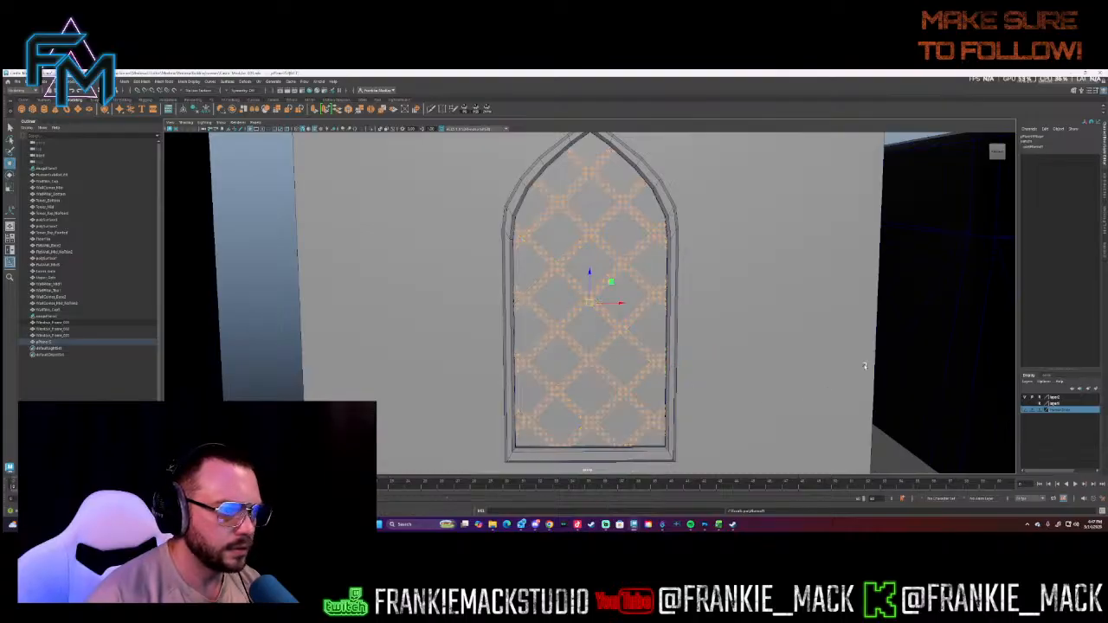
- Move the whole lattice straight out of the window opening so it stands in front of the wall
{"action": "right_click_drag", "start_coordinate": [888, 442], "coordinate": [906, 329]}
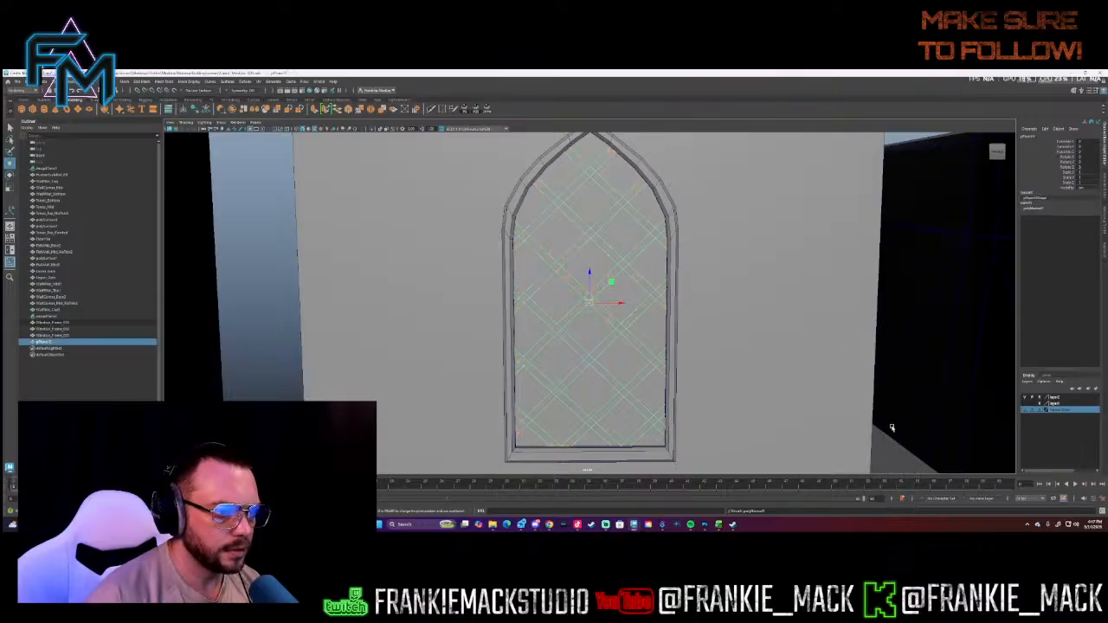
{"action": "left_click_drag", "start_coordinate": [607, 317], "coordinate": [671, 349], "text": "alt"}
{"action": "left_click_drag", "start_coordinate": [571, 296], "coordinate": [685, 359]}
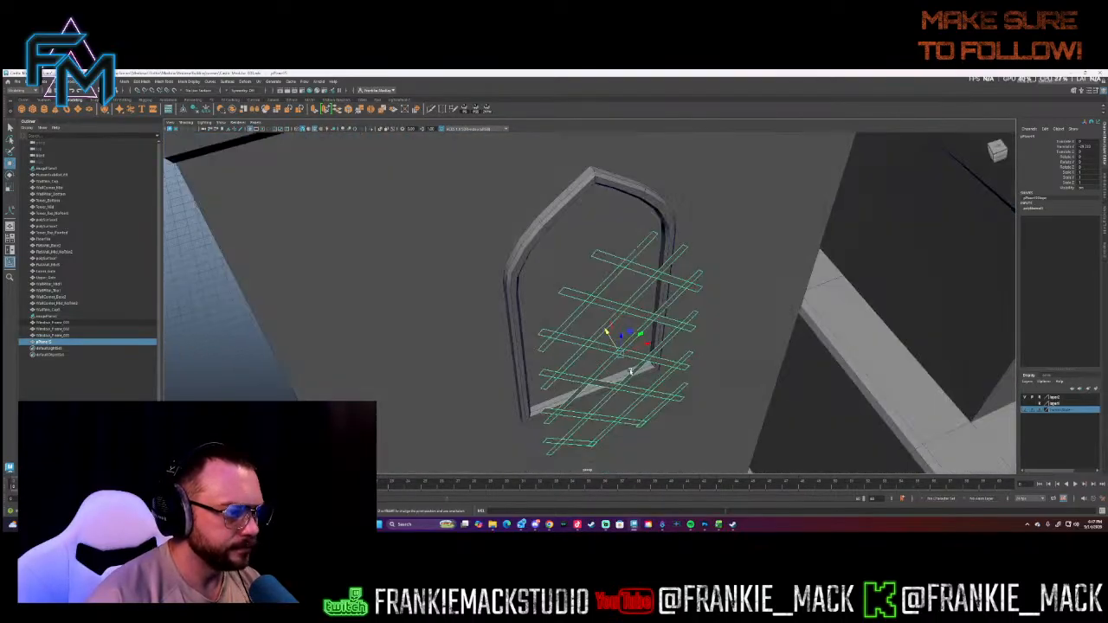
{"action": "right_click_drag", "start_coordinate": [630, 341], "coordinate": [639, 316]}
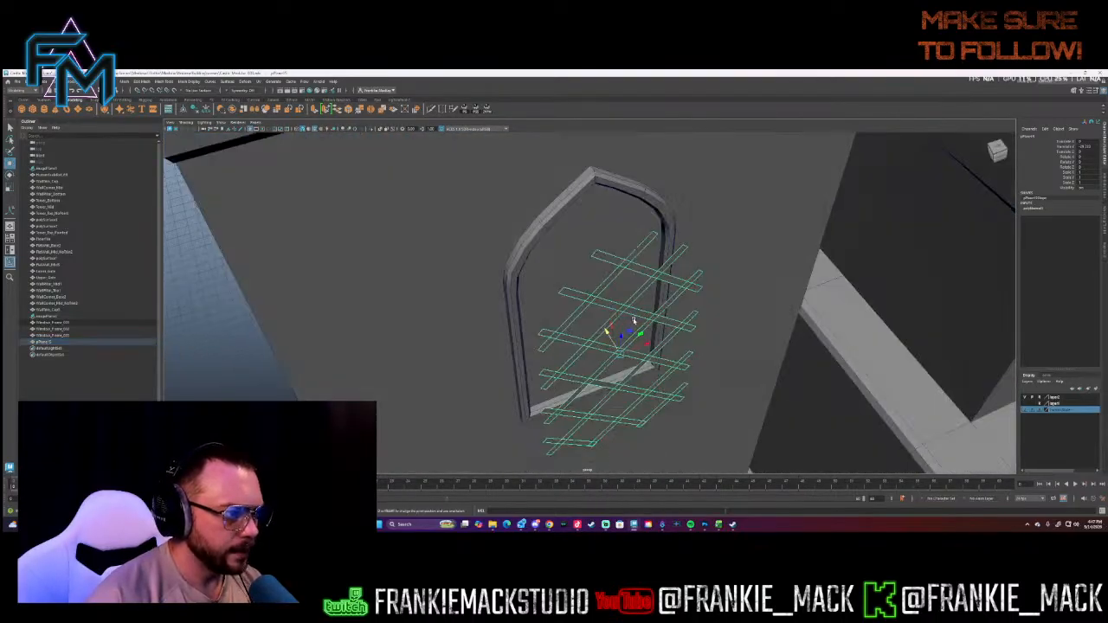
{"action": "double_click", "coordinate": [641, 328]}
{"action": "double_click", "coordinate": [631, 314], "text": "shift"}
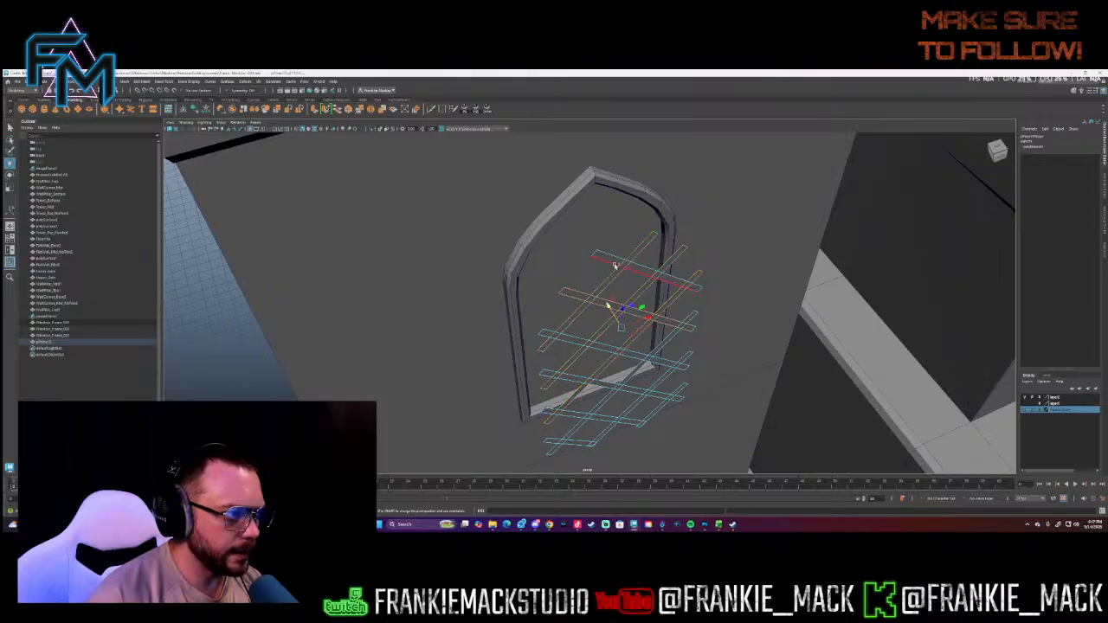
{"action": "right_click_drag", "start_coordinate": [633, 308], "coordinate": [634, 331]}
- Select the faces of all six descending bars and offset them slightly in depth from the ascending bars
{"action": "left_click", "coordinate": [638, 266]}
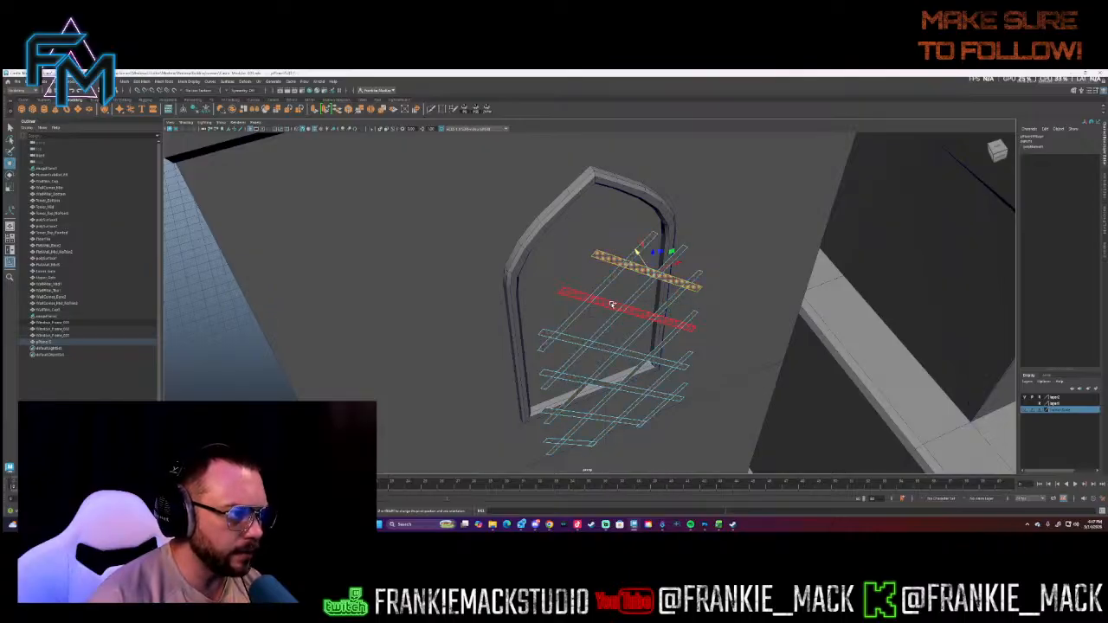
{"action": "left_click", "coordinate": [612, 304], "text": "shift"}
{"action": "left_click", "coordinate": [613, 339], "text": "shift"}
{"action": "left_click", "coordinate": [611, 381], "text": "shift"}
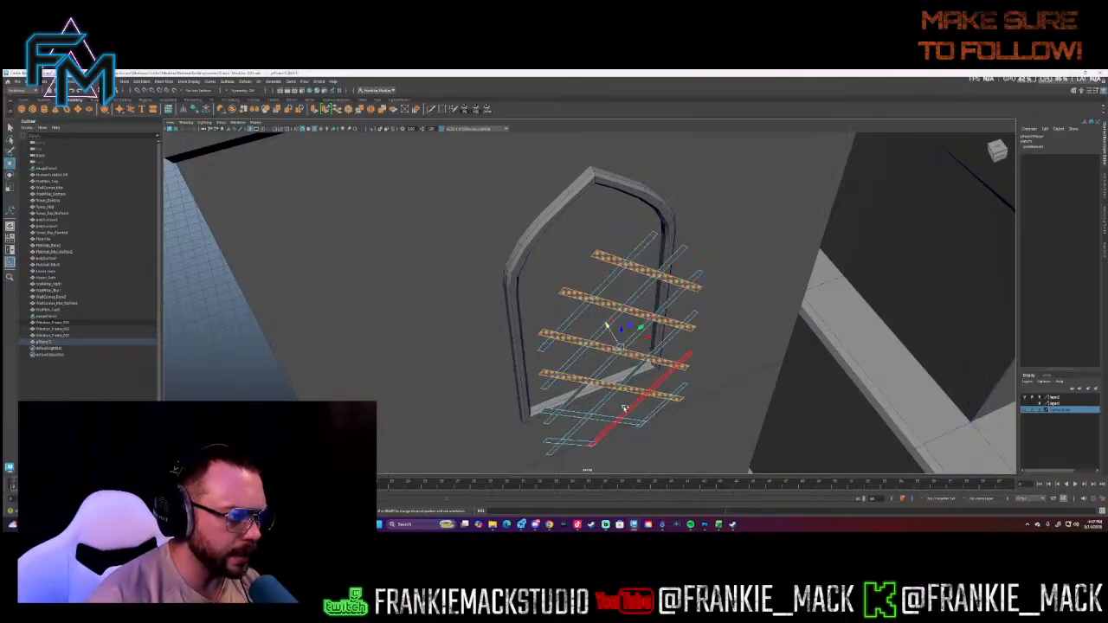
{"action": "left_click", "coordinate": [604, 417], "text": "shift"}
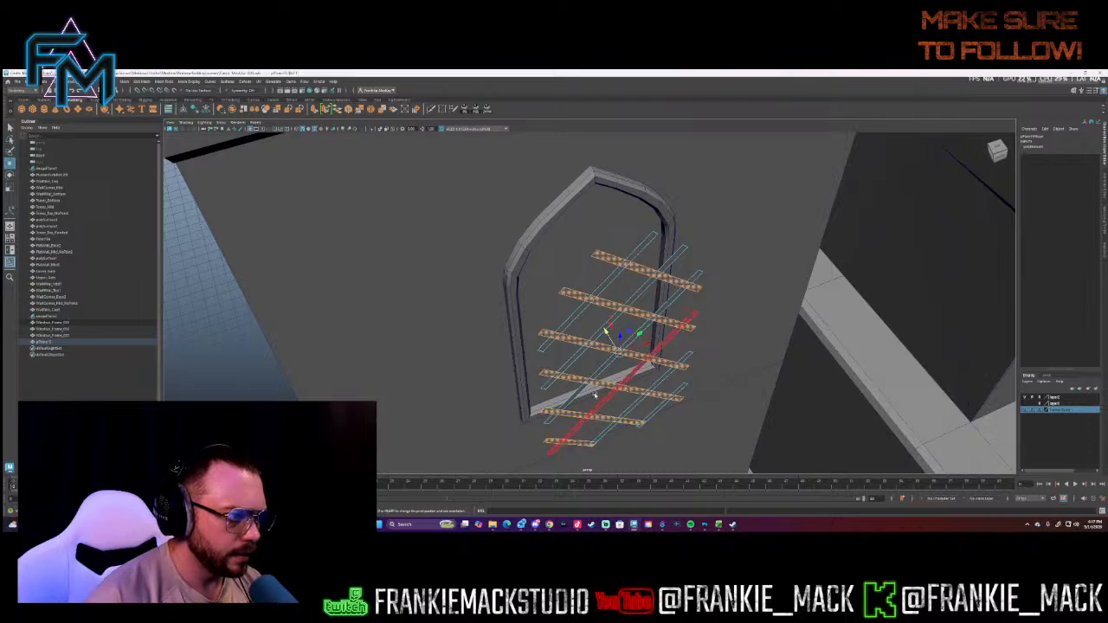
{"action": "left_click_drag", "start_coordinate": [606, 332], "coordinate": [689, 358]}
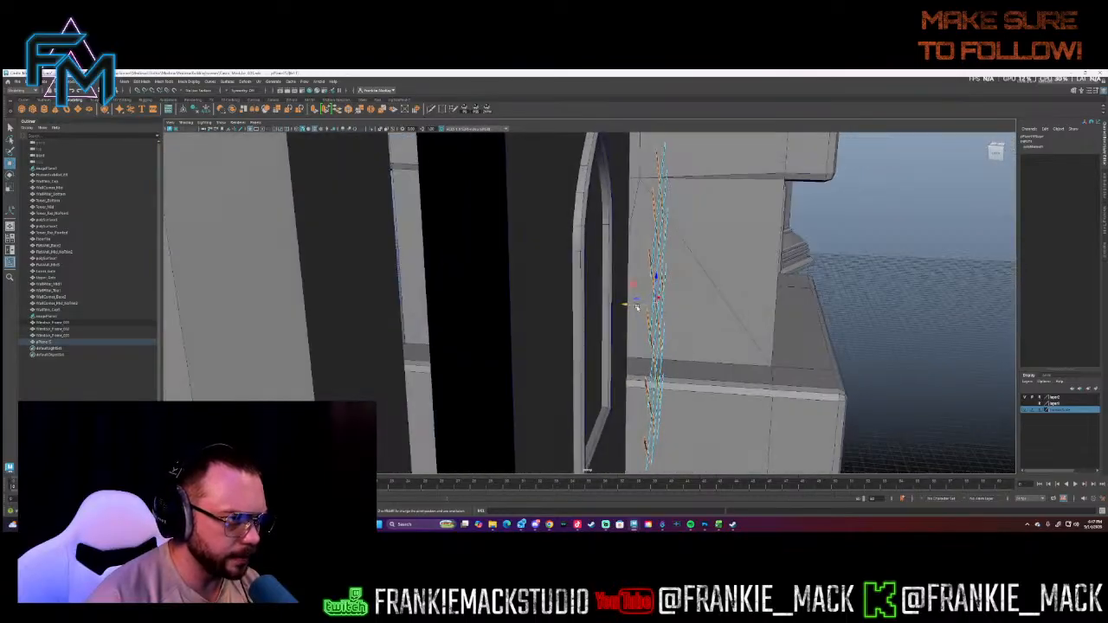
{"action": "left_click_drag", "start_coordinate": [639, 307], "coordinate": [594, 316]}
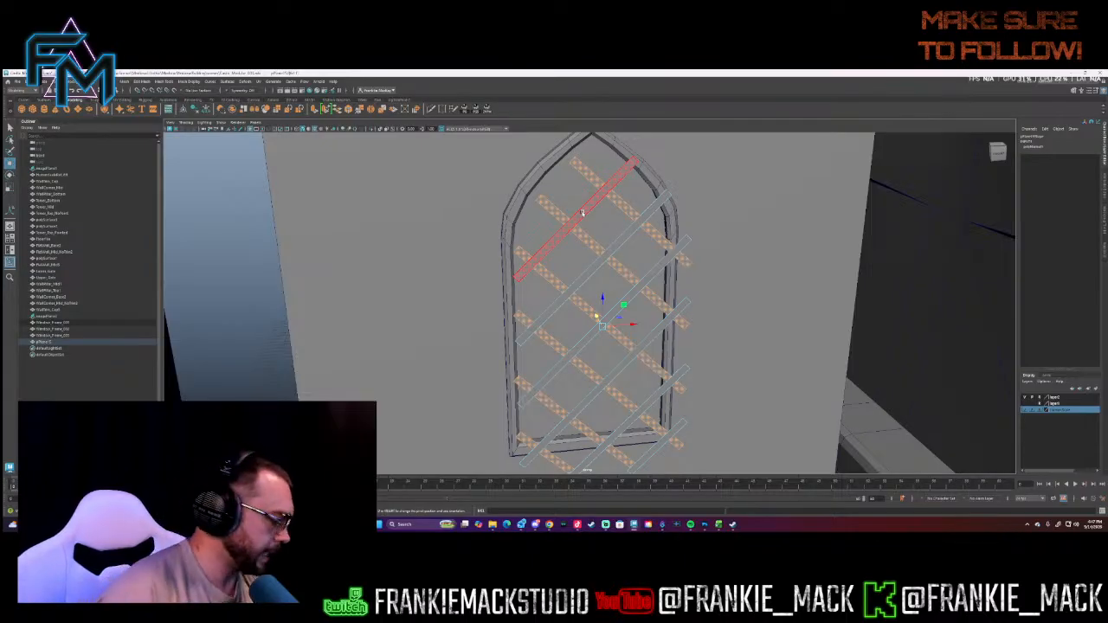
- Add the six ascending bars to the face selection and extrude all the bars to give them thickness
{"action": "left_click", "coordinate": [582, 212], "text": "shift"}
{"action": "left_click", "coordinate": [625, 241], "text": "shift"}
{"action": "left_click", "coordinate": [650, 277], "text": "shift"}
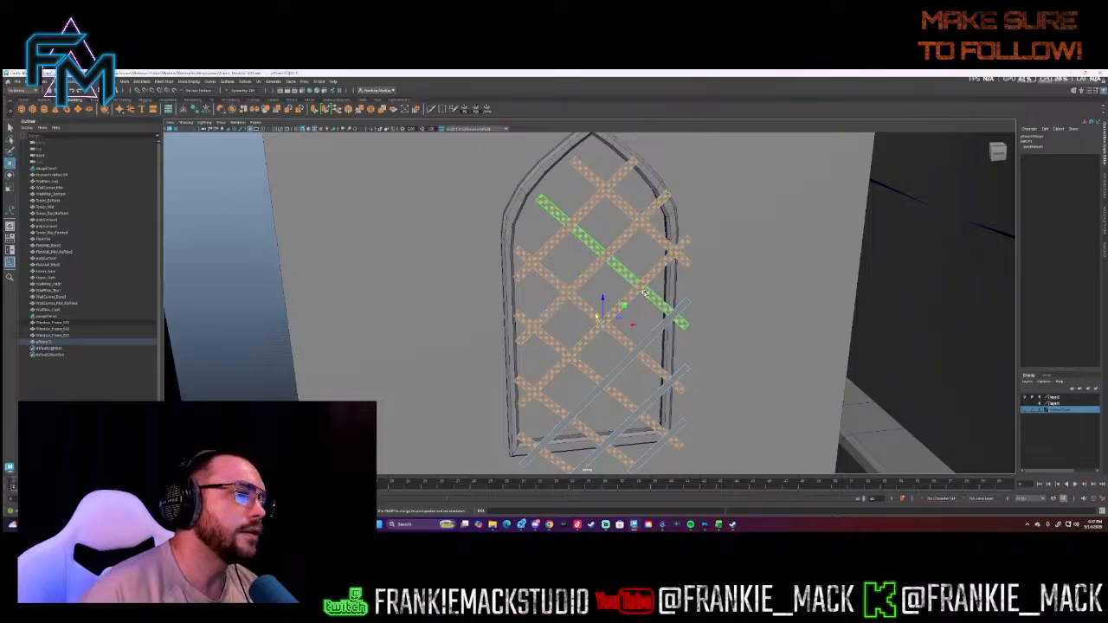
{"action": "left_click", "coordinate": [641, 347], "text": "shift"}
{"action": "left_click", "coordinate": [663, 390], "text": "shift"}
{"action": "left_click", "coordinate": [671, 433], "text": "shift"}
{"action": "left_click_drag", "start_coordinate": [672, 433], "coordinate": [634, 318], "text": "alt"}
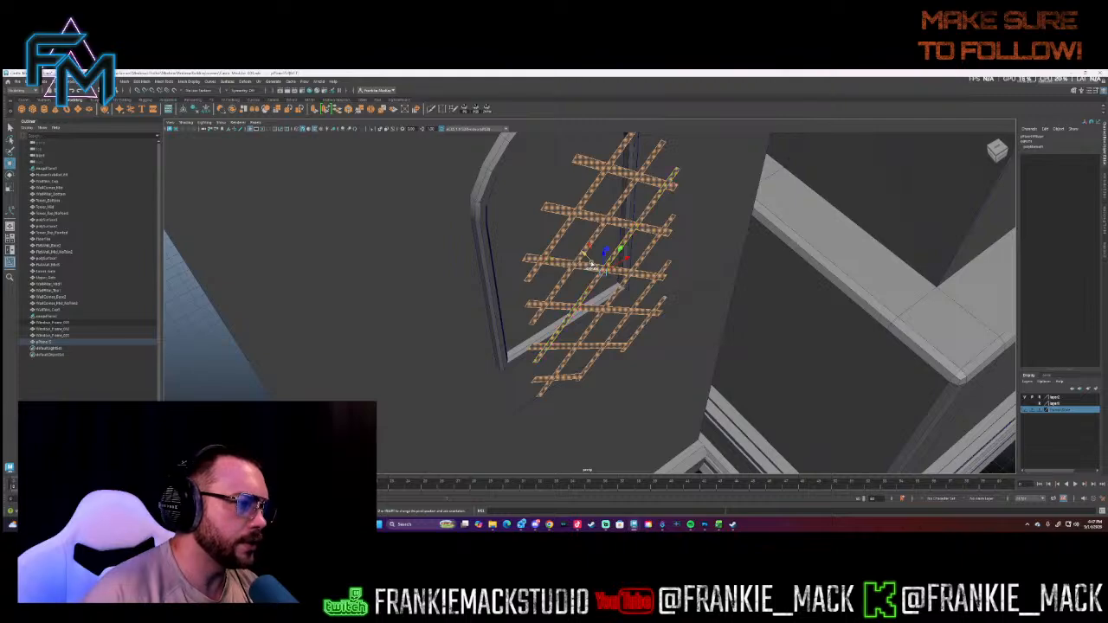
{"action": "key", "text": "ctrl+e"}
- Select every face of the extruded lattice and reverse the normals so they point outward
{"action": "right_click", "coordinate": [578, 265]}
{"action": "right_click_drag", "start_coordinate": [578, 265], "coordinate": [577, 283]}
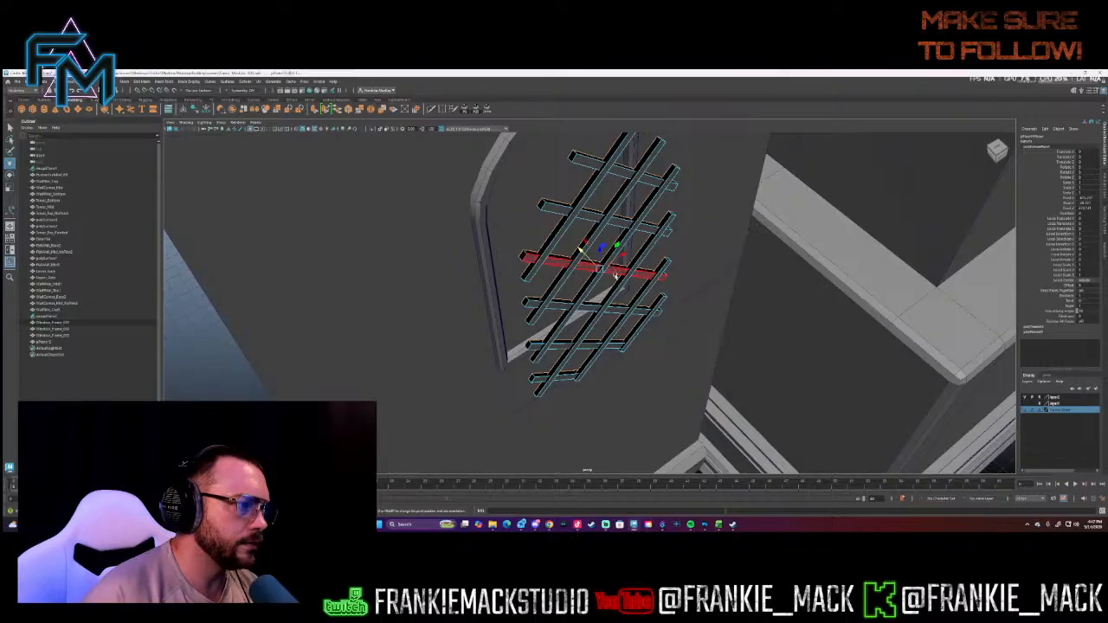
{"action": "left_click_drag", "start_coordinate": [577, 283], "coordinate": [550, 225], "text": "alt"}
{"action": "scroll", "coordinate": [541, 199], "scroll_direction": "down", "scroll_amount": 5}
{"action": "left_click_drag", "start_coordinate": [527, 159], "coordinate": [656, 372]}
{"action": "right_click", "coordinate": [620, 320], "text": "shift"}
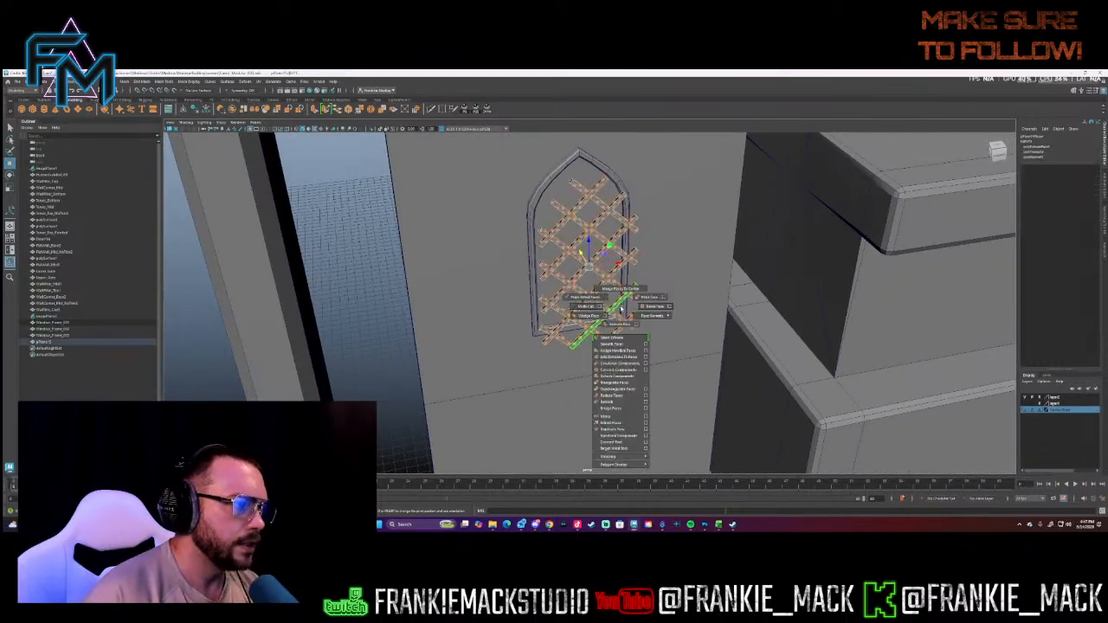
{"action": "right_click_drag", "start_coordinate": [622, 322], "coordinate": [662, 321], "text": "shift"}
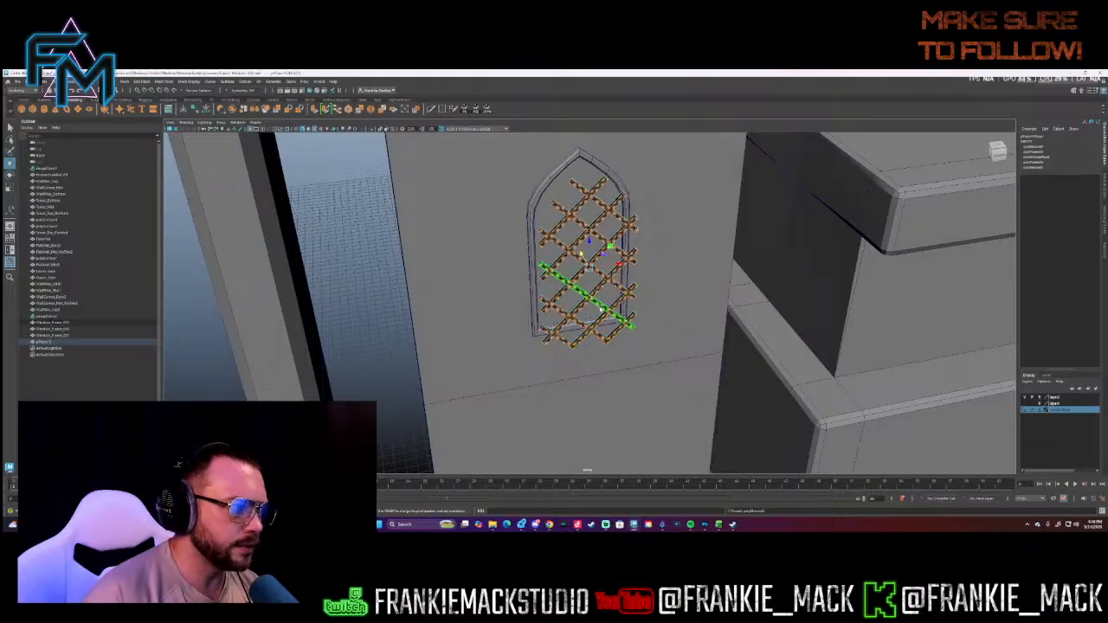
{"action": "left_click_drag", "start_coordinate": [480, 153], "coordinate": [670, 372]}
{"action": "right_click_drag", "start_coordinate": [606, 299], "coordinate": [661, 294], "text": "shift"}
{"action": "left_click_drag", "start_coordinate": [630, 297], "coordinate": [597, 294], "text": "alt"}
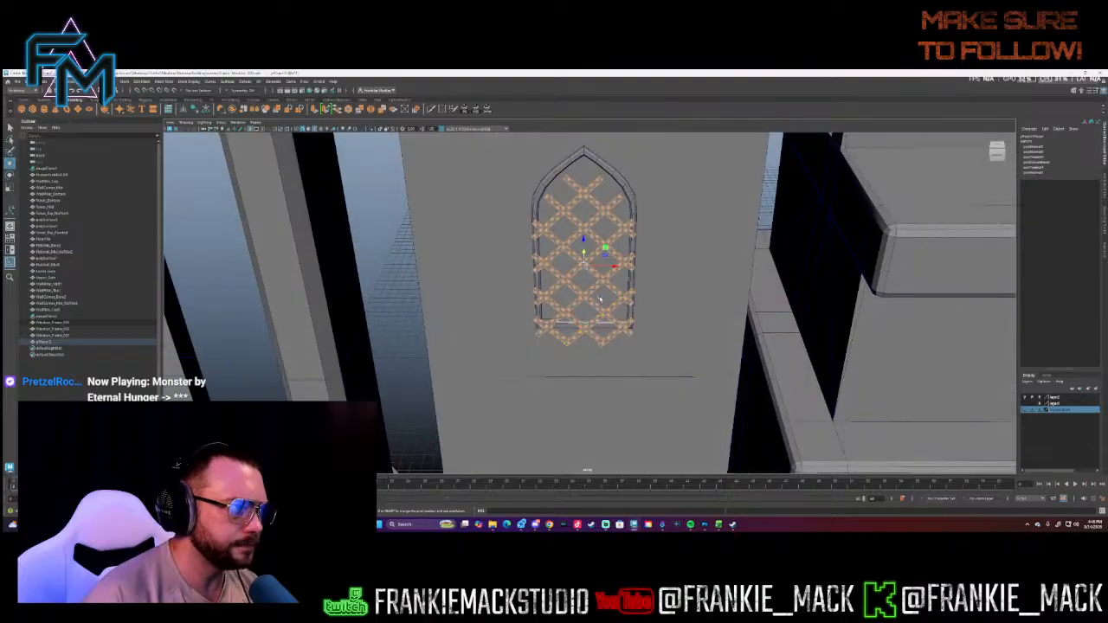
- Move the whole lattice away from the wall into open space and bring its rear side into view
{"action": "left_click_drag", "start_coordinate": [597, 245], "coordinate": [549, 288], "text": "alt"}
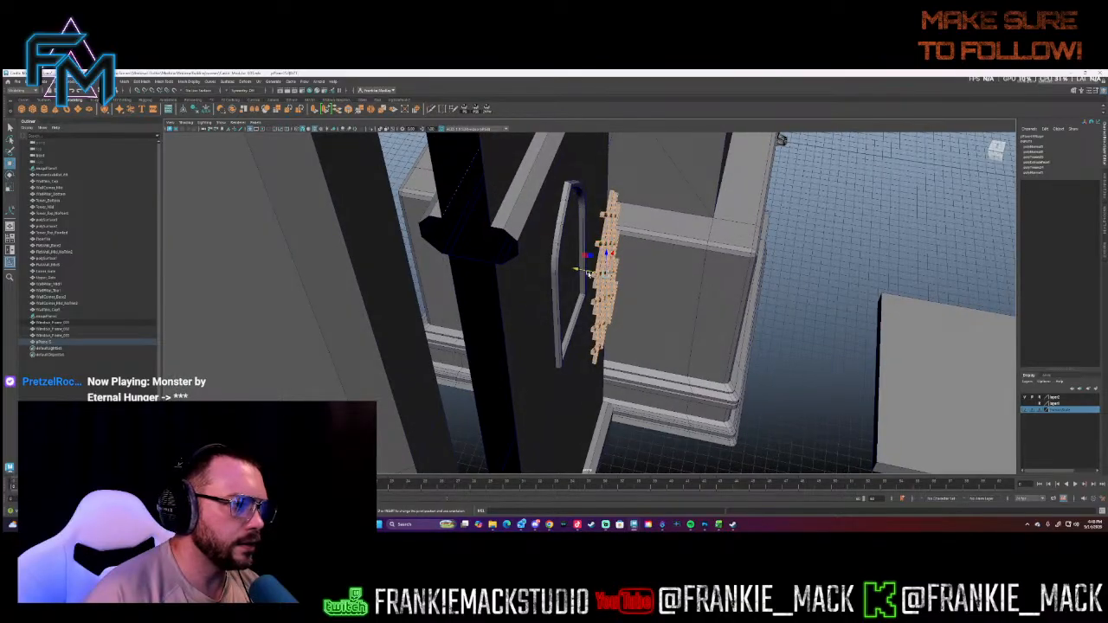
{"action": "right_click_drag", "start_coordinate": [584, 270], "coordinate": [585, 272]}
{"action": "left_click_drag", "start_coordinate": [584, 271], "coordinate": [883, 297]}
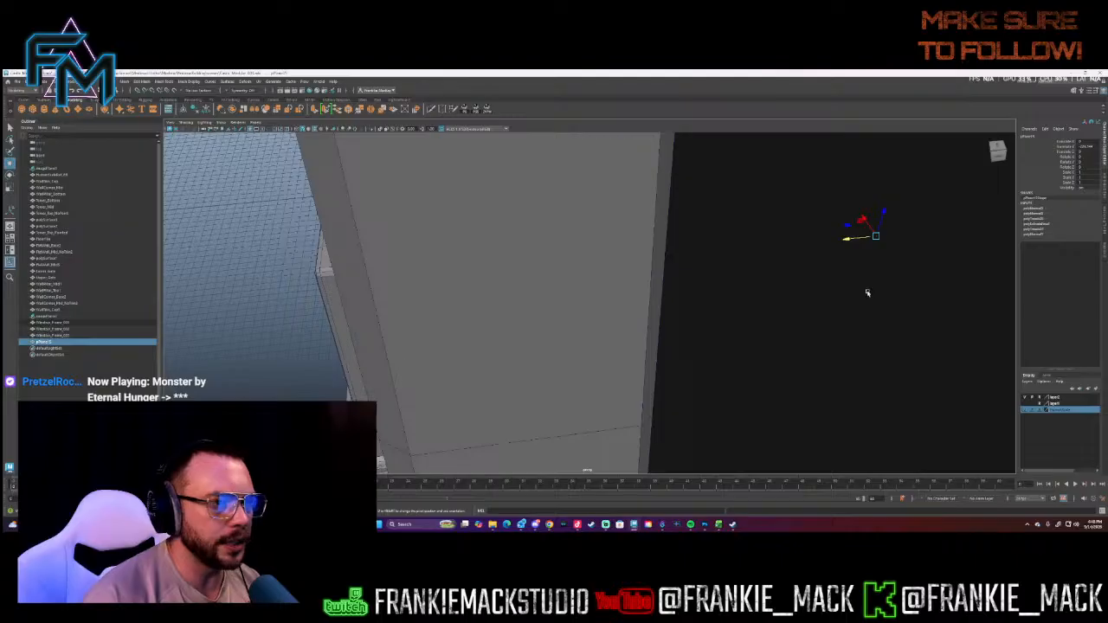
{"action": "key", "text": "f"}
{"action": "mouse_move", "coordinate": [693, 293]}
{"action": "left_mouse_down", "text": "alt"}
{"action": "mouse_move", "coordinate": [727, 282]}
{"action": "mouse_move", "coordinate": [680, 289]}
{"action": "left_mouse_up", "text": "alt"}
{"action": "right_click_drag", "start_coordinate": [680, 289], "coordinate": [764, 290], "text": "alt"}
{"action": "left_click_drag", "start_coordinate": [764, 290], "coordinate": [719, 280], "text": "alt"}
- Select the rear faces of the upper and middle lattice bars in both diagonal directions
{"action": "right_click_drag", "start_coordinate": [613, 229], "coordinate": [614, 246]}
{"action": "left_click", "coordinate": [616, 173]}
{"action": "left_click", "coordinate": [620, 169], "text": "shift"}
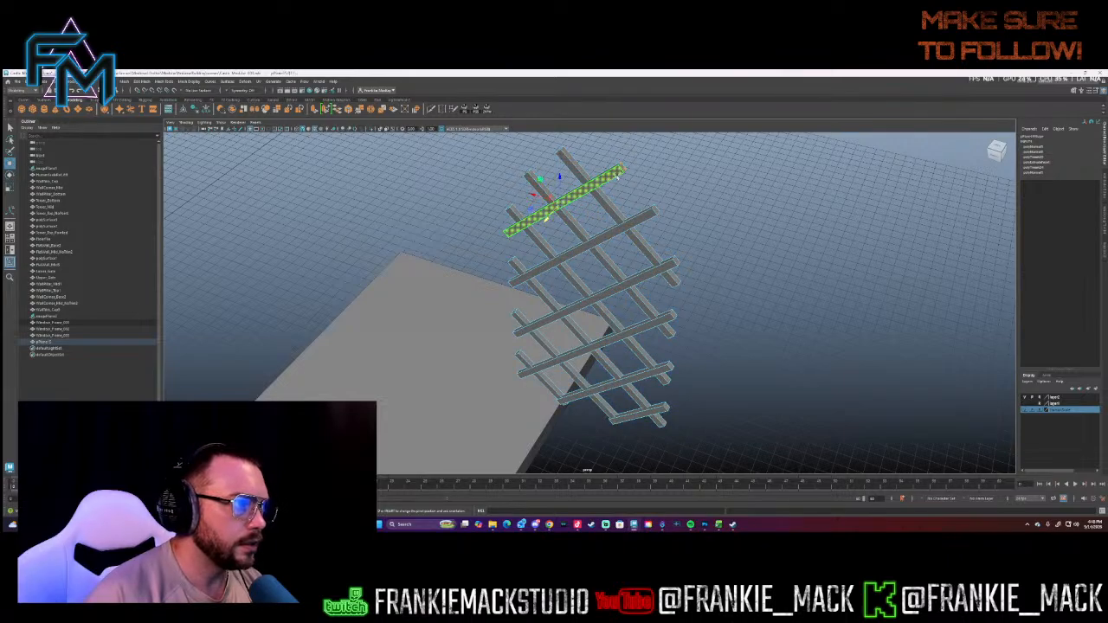
{"action": "left_click", "coordinate": [571, 171], "text": "shift"}
{"action": "left_click_drag", "start_coordinate": [571, 171], "coordinate": [569, 194], "text": "alt"}
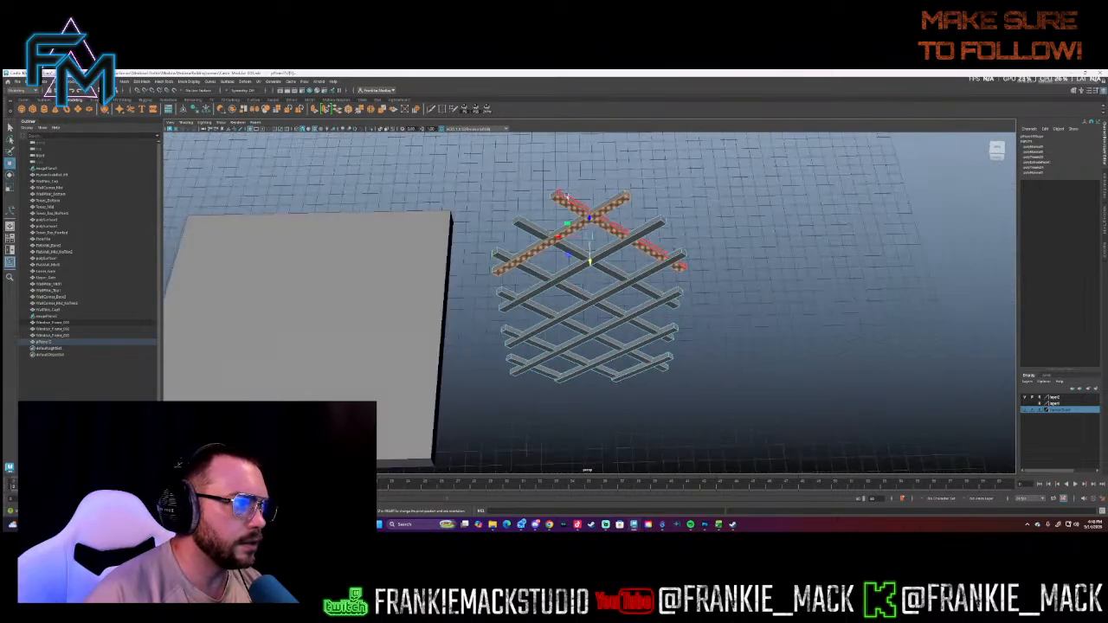
{"action": "left_click", "coordinate": [514, 222], "text": "shift"}
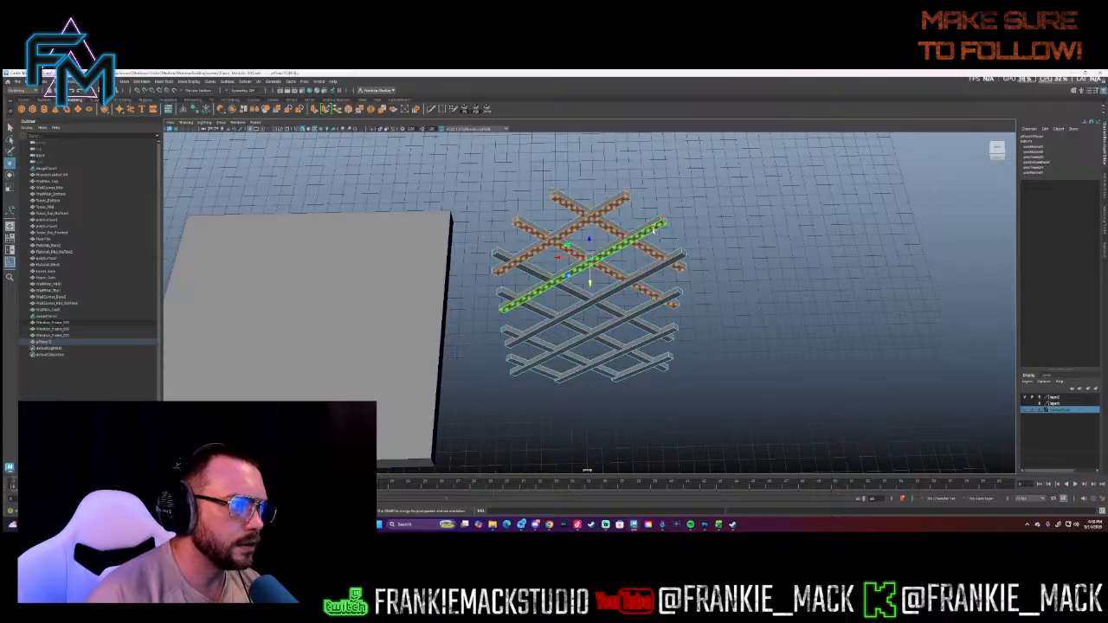
{"action": "left_click_drag", "start_coordinate": [592, 259], "coordinate": [537, 267], "text": "alt"}
{"action": "left_click_drag", "start_coordinate": [614, 264], "coordinate": [665, 245], "text": "alt"}
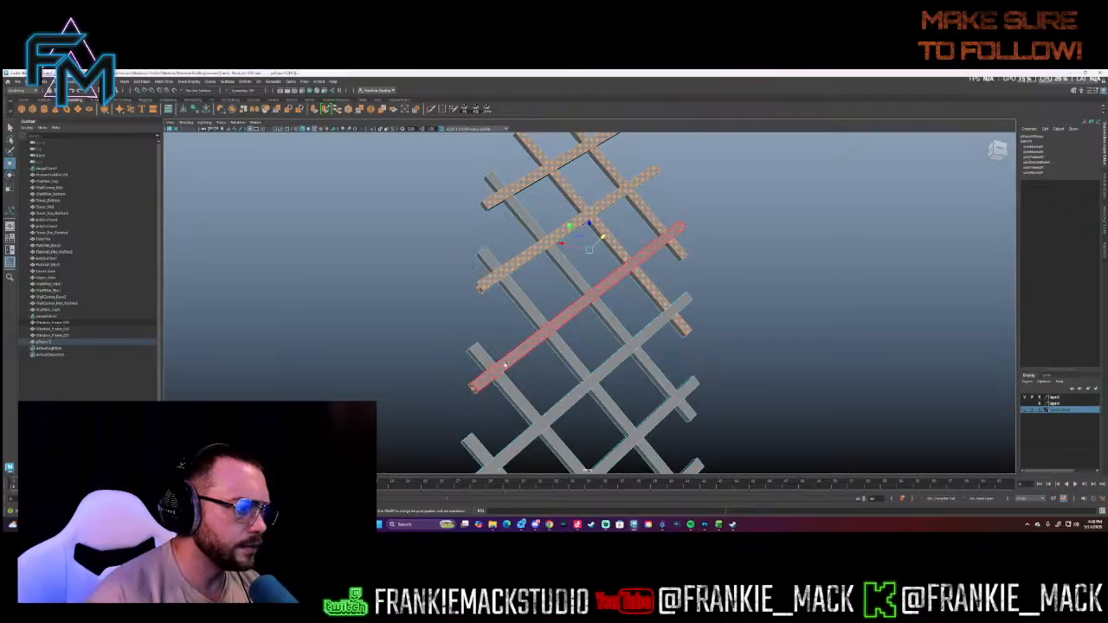
{"action": "left_click_drag", "start_coordinate": [532, 309], "coordinate": [479, 305], "text": "alt"}
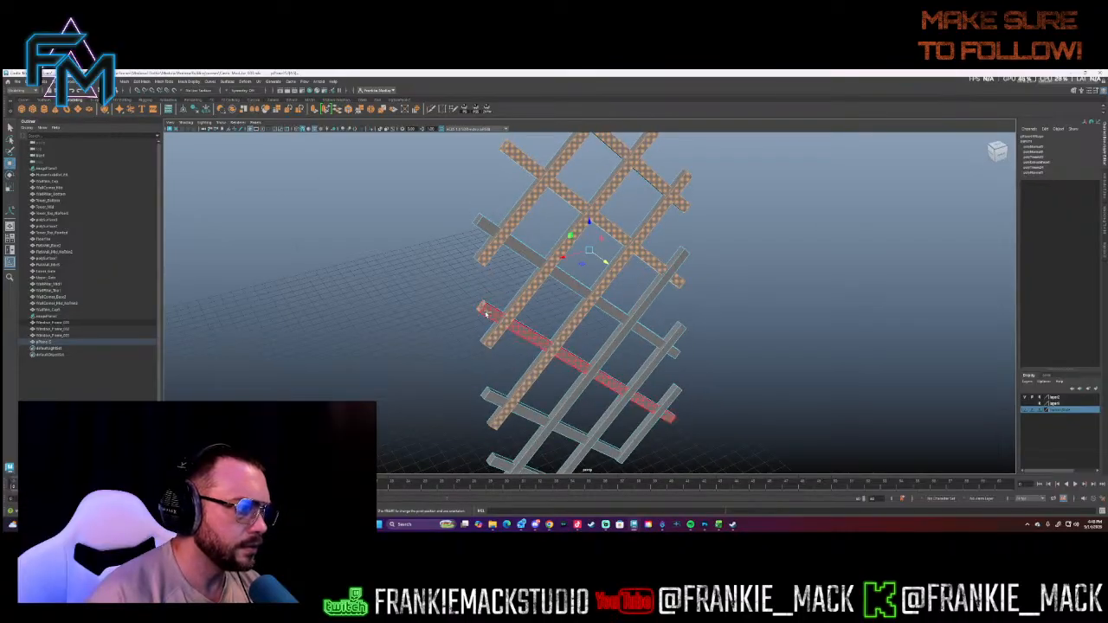
{"action": "left_click_drag", "start_coordinate": [548, 336], "coordinate": [609, 377], "text": "alt"}
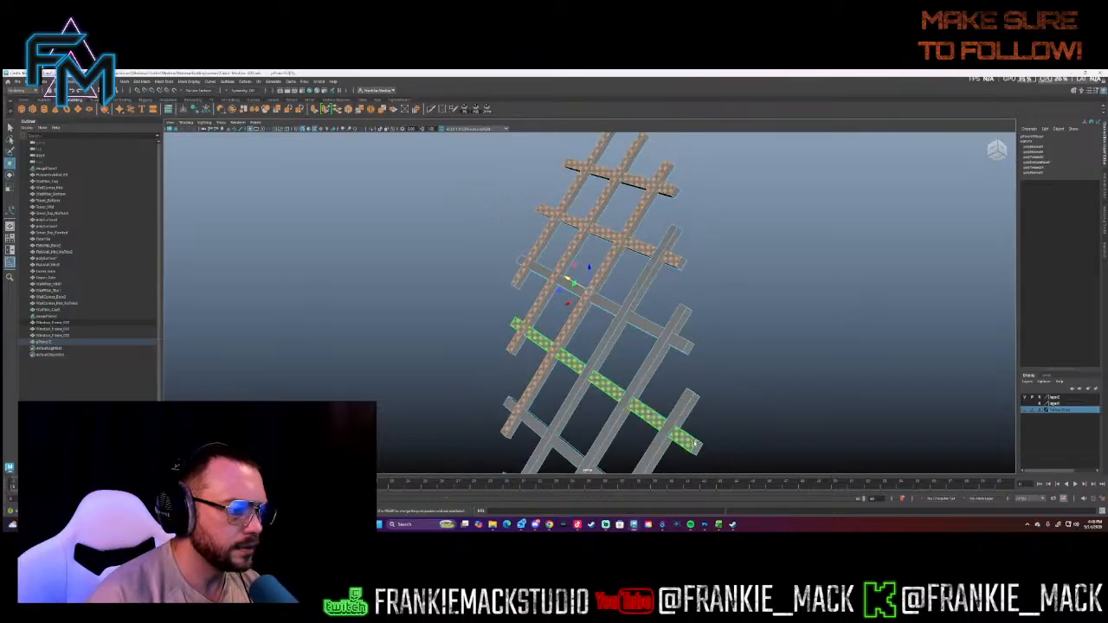
{"action": "left_click_drag", "start_coordinate": [697, 447], "coordinate": [645, 304], "text": "alt"}
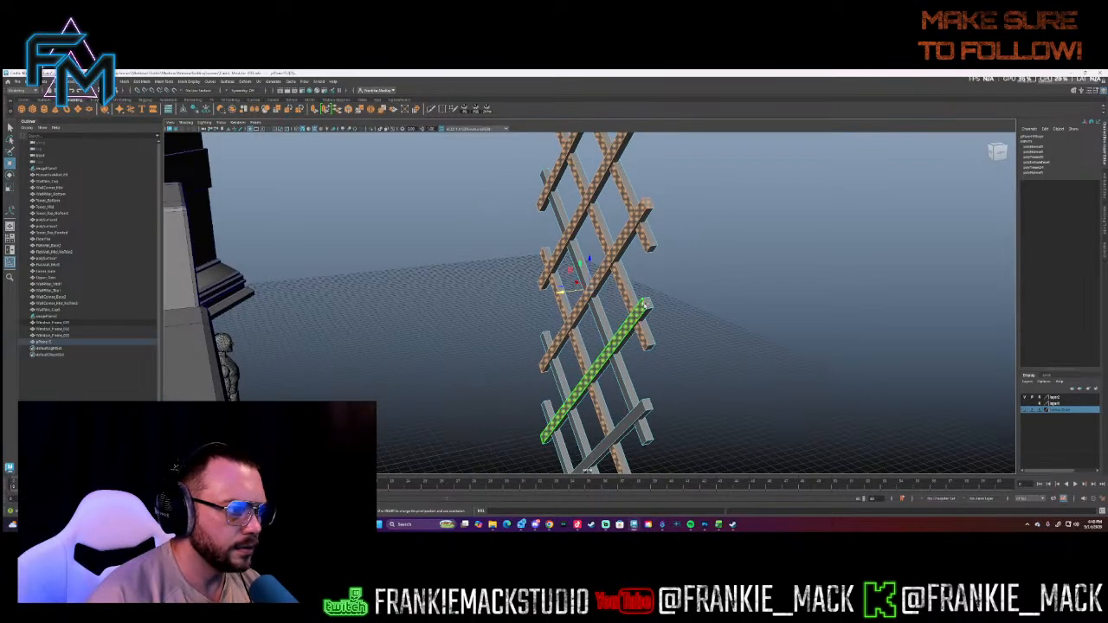
- Add the remaining bars' rear faces and the bars' end faces to the selection and delete them all
{"action": "left_click_drag", "start_coordinate": [592, 339], "coordinate": [690, 316], "text": "alt"}
{"action": "left_click_drag", "start_coordinate": [594, 331], "coordinate": [571, 364], "text": "alt"}
{"action": "left_click", "coordinate": [525, 365]}
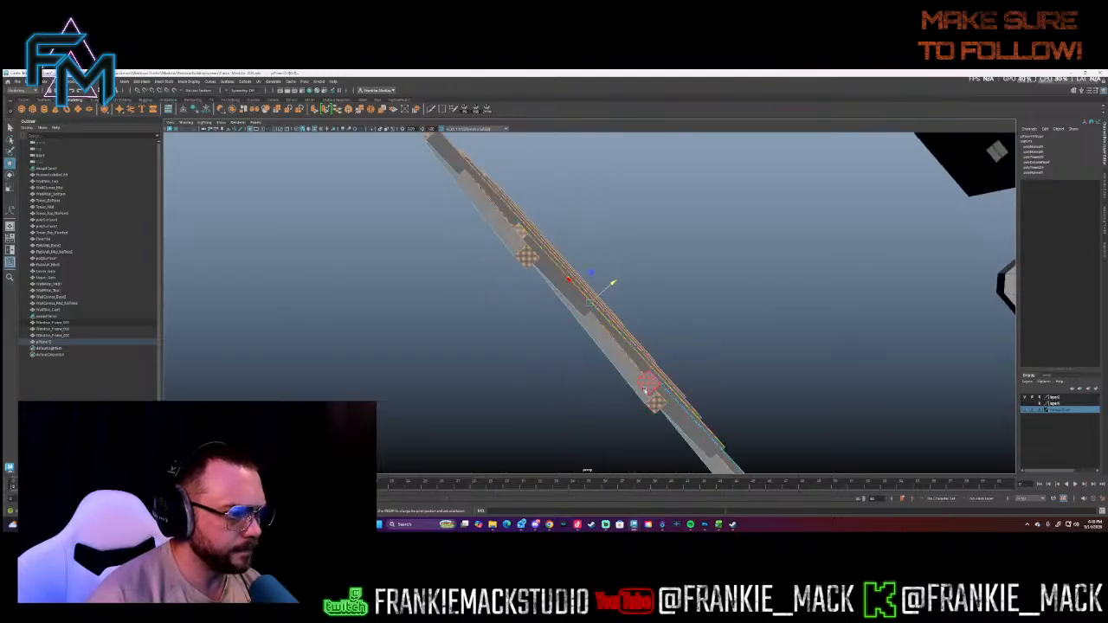
{"action": "left_click_drag", "start_coordinate": [648, 387], "coordinate": [545, 285], "text": "alt"}
{"action": "middle_click_drag", "start_coordinate": [545, 286], "coordinate": [546, 260], "text": "alt"}
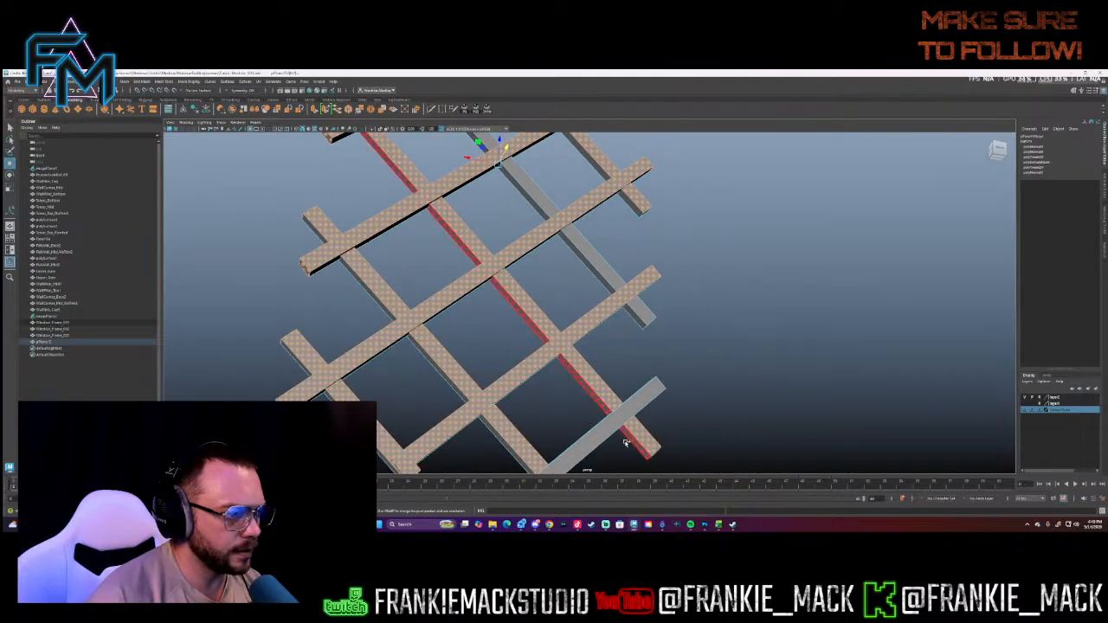
{"action": "left_click", "coordinate": [641, 315]}
{"action": "left_click_drag", "start_coordinate": [651, 324], "coordinate": [587, 389], "text": "alt"}
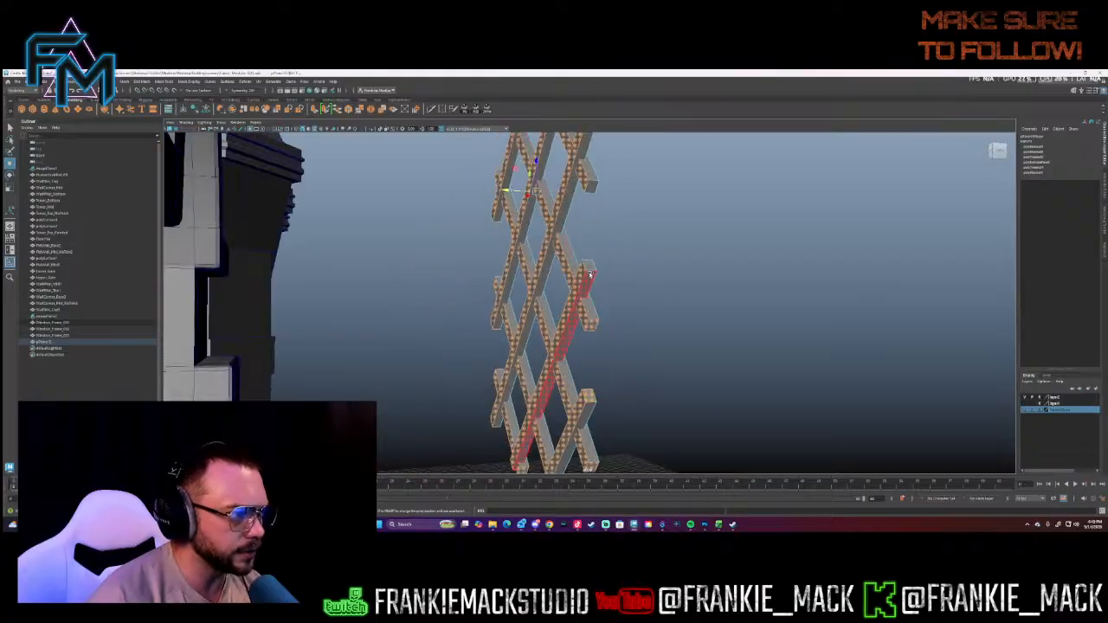
{"action": "left_click_drag", "start_coordinate": [582, 266], "coordinate": [571, 382], "text": "alt"}
{"action": "left_click_drag", "start_coordinate": [578, 270], "coordinate": [622, 280], "text": "alt"}
{"action": "left_click_drag", "start_coordinate": [580, 227], "coordinate": [611, 257], "text": "alt"}
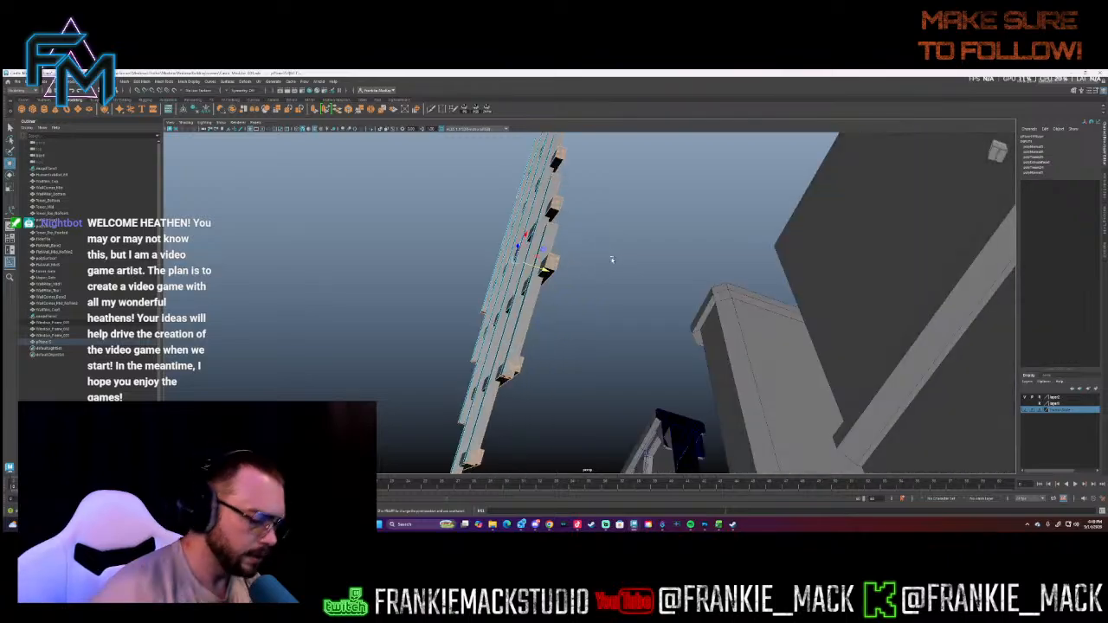
{"action": "left_click", "coordinate": [611, 259]}
- Select the long front edges of the upper and middle lattice bars, starting from the top of the lattice
{"action": "left_click_drag", "start_coordinate": [573, 297], "coordinate": [572, 333], "text": "alt"}
{"action": "right_click_drag", "start_coordinate": [569, 320], "coordinate": [568, 302]}
{"action": "middle_click_drag", "start_coordinate": [556, 313], "coordinate": [542, 411], "text": "alt"}
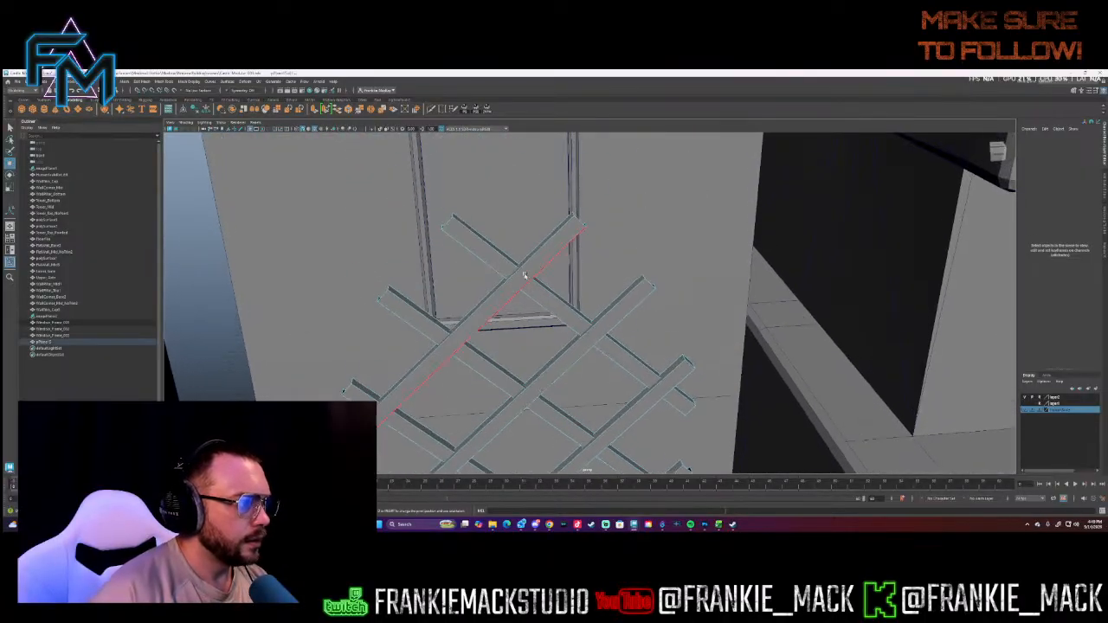
{"action": "left_click", "coordinate": [525, 271]}
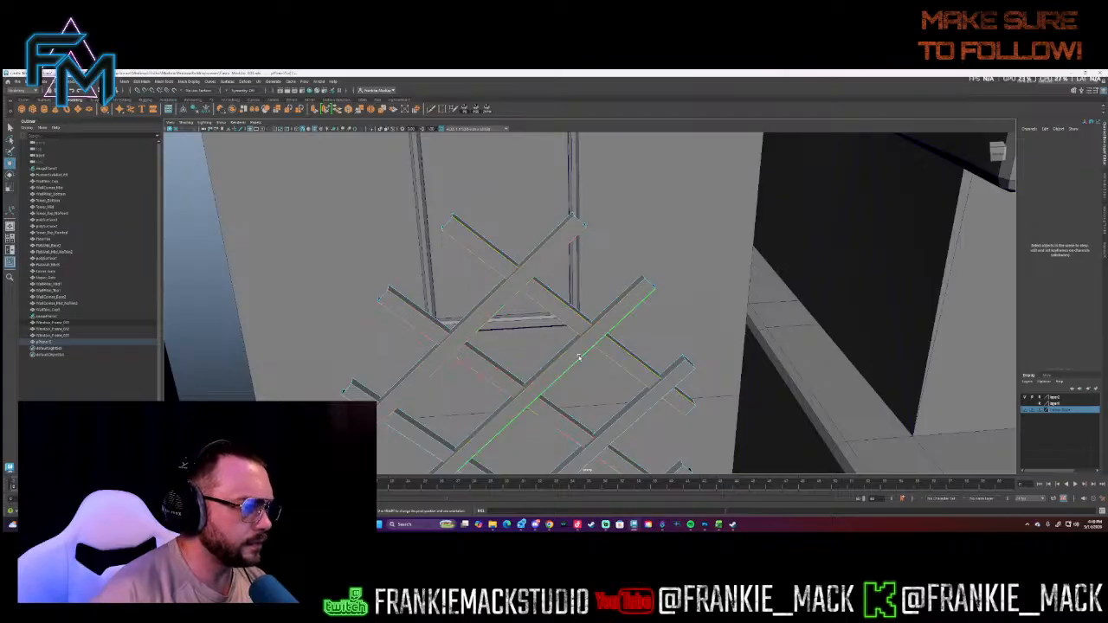
{"action": "middle_click_drag", "start_coordinate": [579, 354], "coordinate": [585, 228], "text": "alt"}
{"action": "left_click", "coordinate": [488, 323], "text": "shift"}
{"action": "left_click", "coordinate": [482, 329], "text": "shift"}
{"action": "middle_click_drag", "start_coordinate": [482, 329], "coordinate": [514, 212], "text": "alt"}
{"action": "left_click", "coordinate": [521, 321], "text": "shift"}
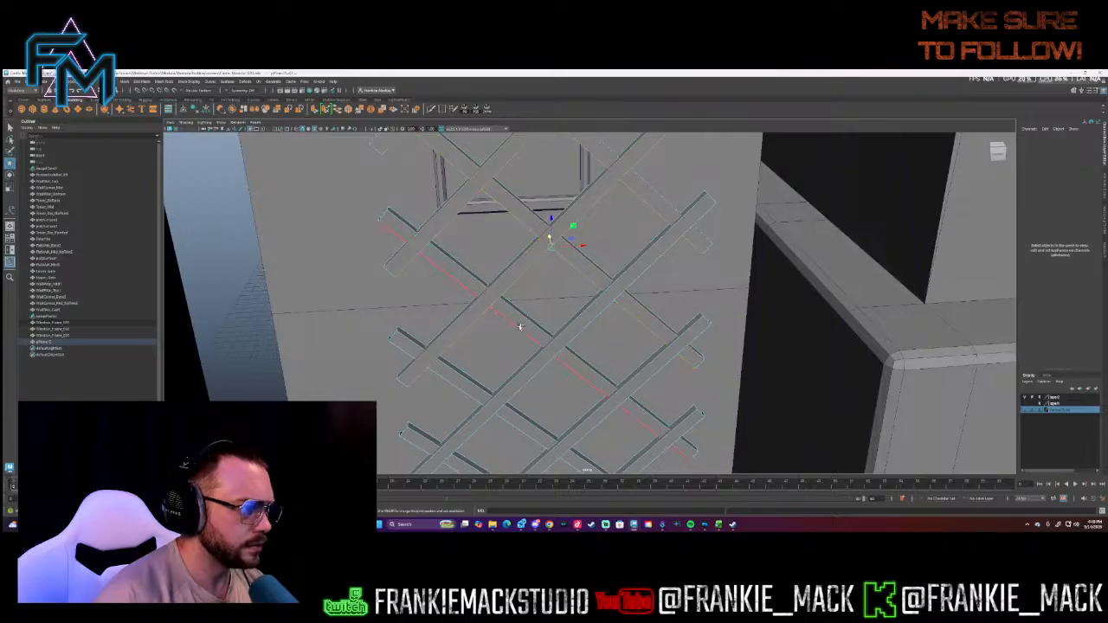
- Add the long front edges of the remaining lower bars to the selection and bevel all the selected edges
{"action": "double_click", "coordinate": [601, 313]}
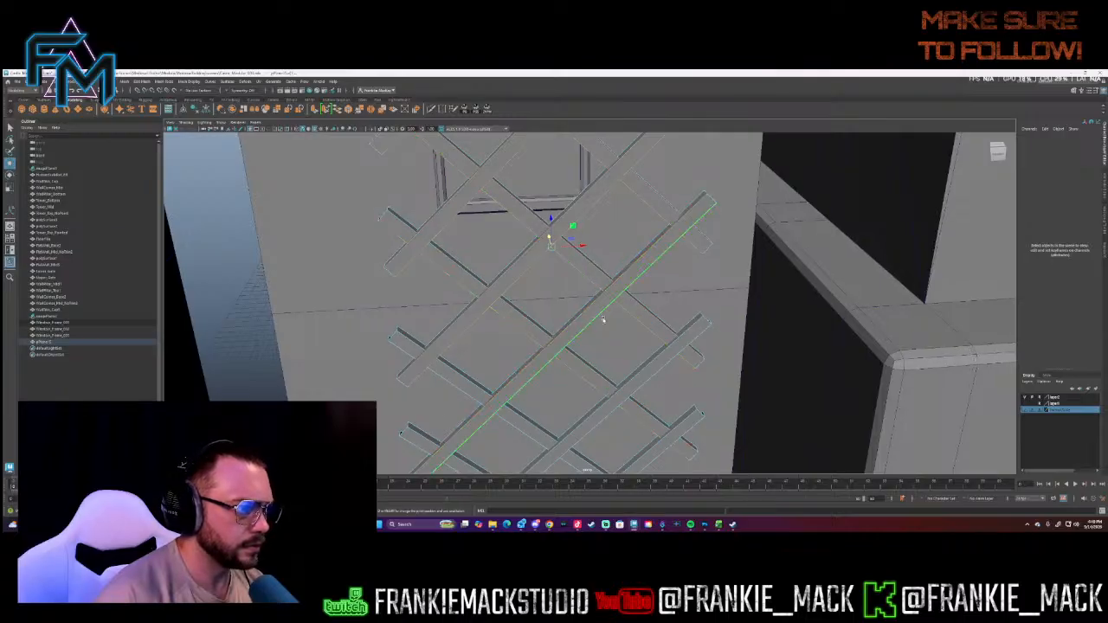
{"action": "middle_click_drag", "start_coordinate": [603, 319], "coordinate": [584, 230], "text": "alt"}
{"action": "left_click", "coordinate": [635, 265], "text": "shift"}
{"action": "left_click", "coordinate": [638, 274], "text": "shift"}
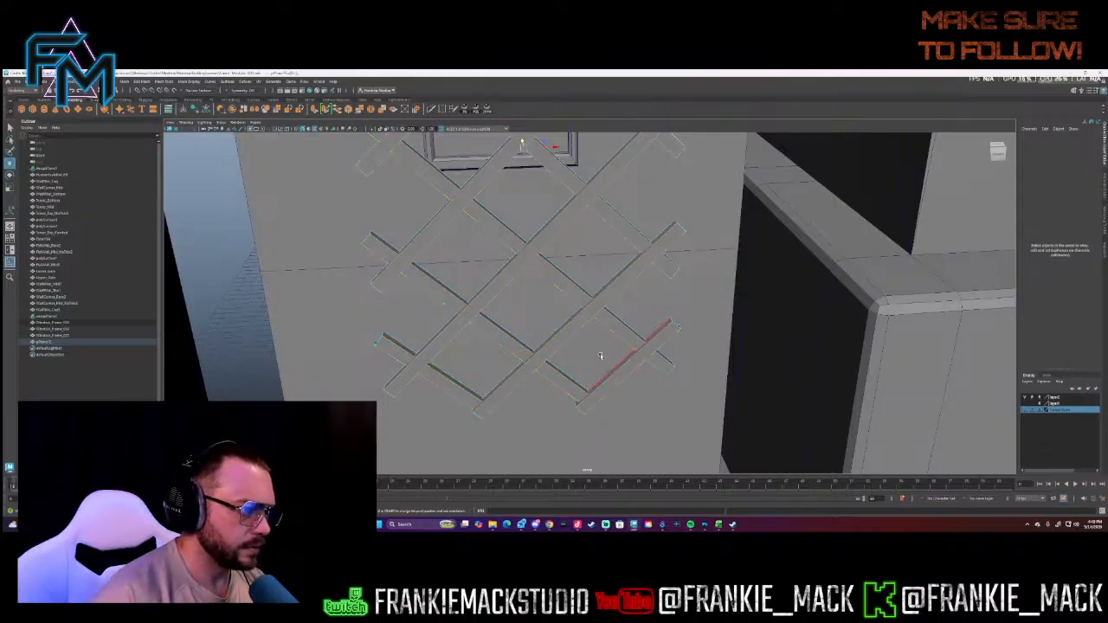
{"action": "right_click", "coordinate": [630, 355], "text": "shift"}
{"action": "left_click", "coordinate": [663, 346]}
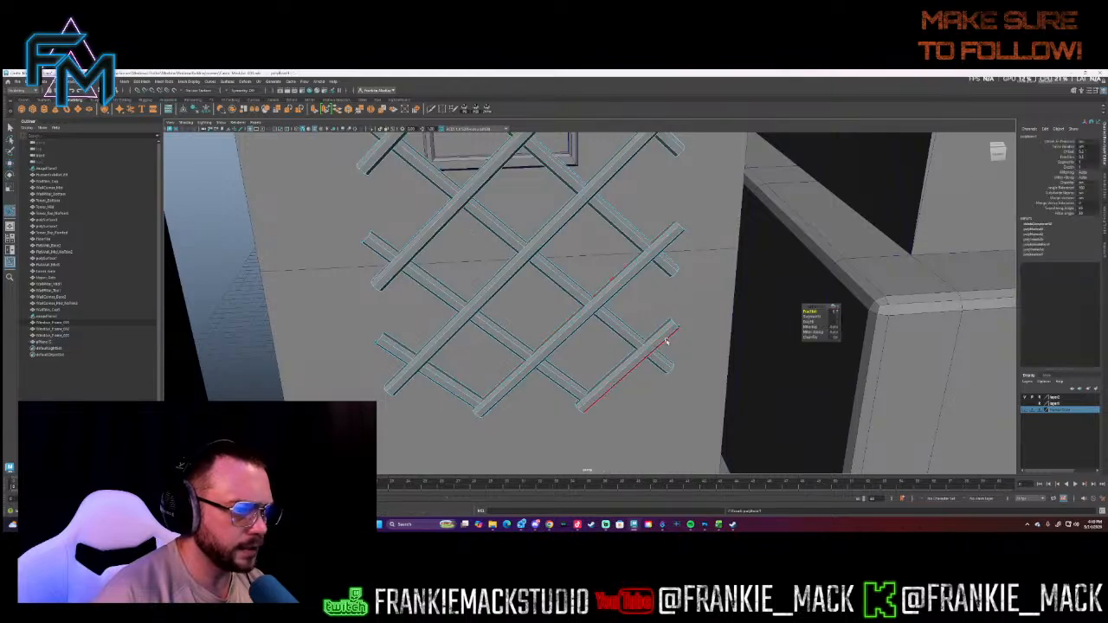
{"action": "middle_click_drag", "start_coordinate": [669, 336], "coordinate": [668, 337]}
{"action": "mouse_move", "coordinate": [669, 337]}
{"action": "left_mouse_down", "text": "alt"}
{"action": "mouse_move", "coordinate": [648, 329]}
{"action": "mouse_move", "coordinate": [663, 324]}
{"action": "left_mouse_up", "text": "alt"}
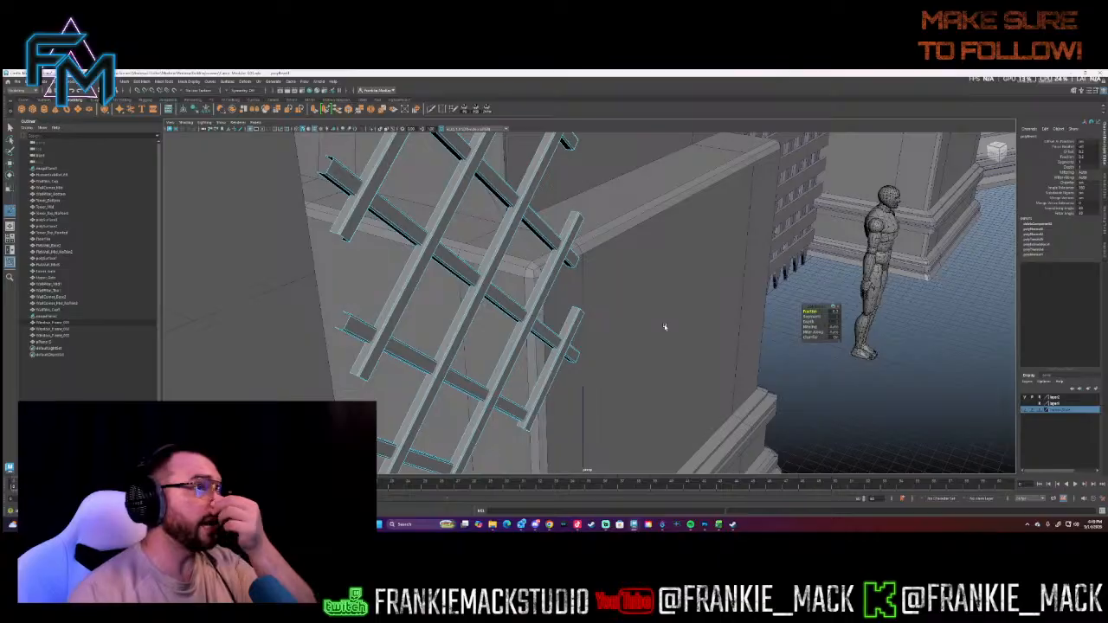
- Select the whole lattice object and move it back into the arched window frame on the wall
{"action": "right_click_drag", "start_coordinate": [522, 309], "coordinate": [316, 316]}
{"action": "key", "text": "w"}
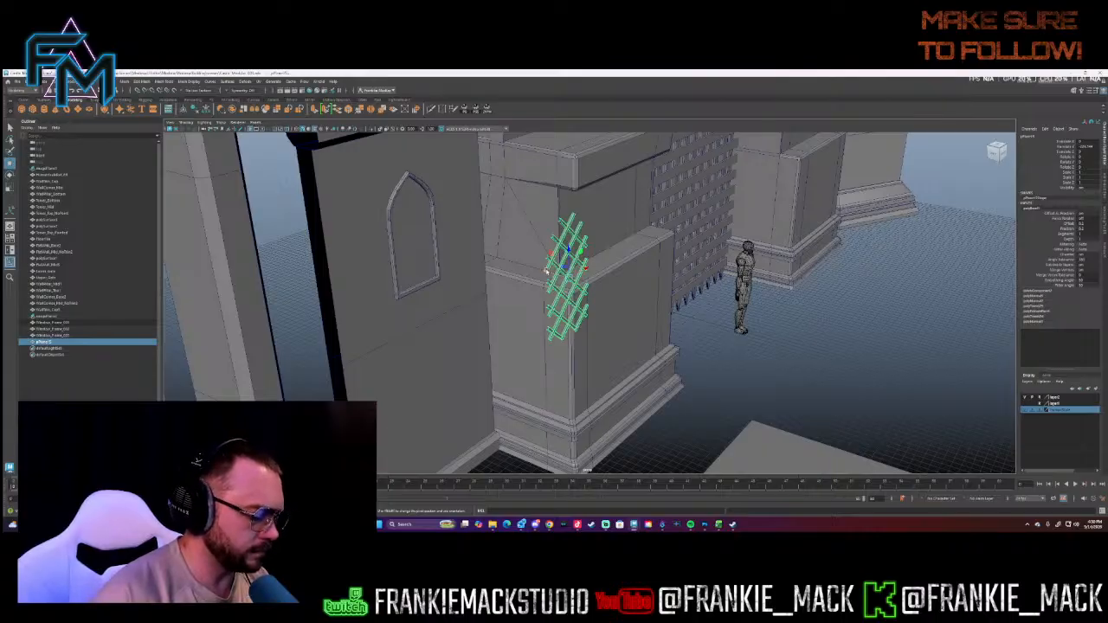
{"action": "left_click_drag", "start_coordinate": [546, 272], "coordinate": [571, 305], "text": "alt"}
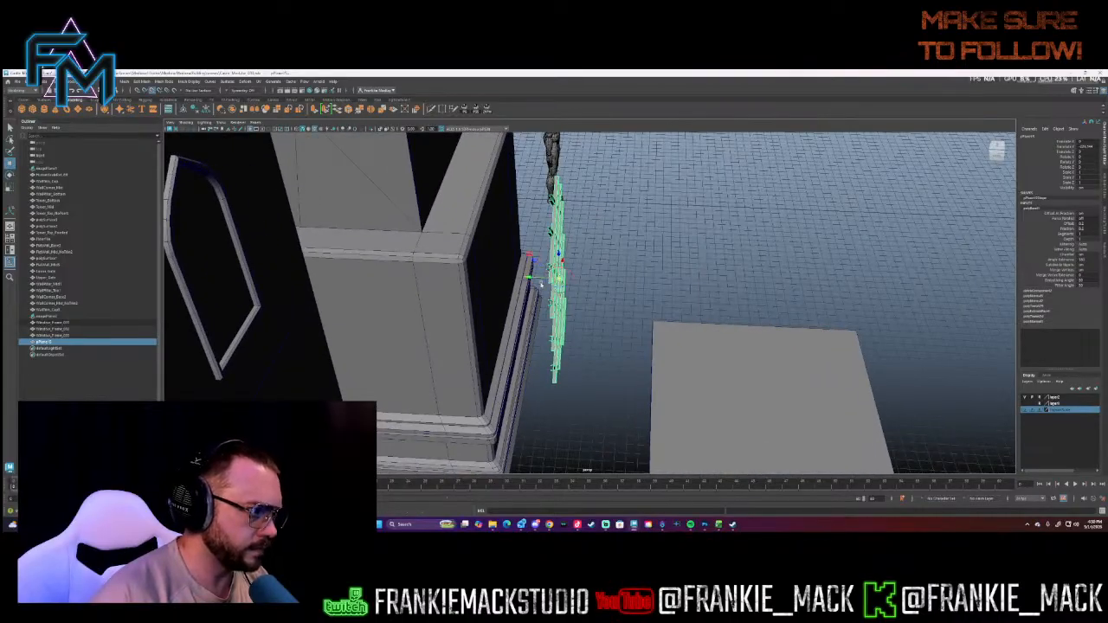
{"action": "left_click_drag", "start_coordinate": [535, 278], "coordinate": [255, 308]}
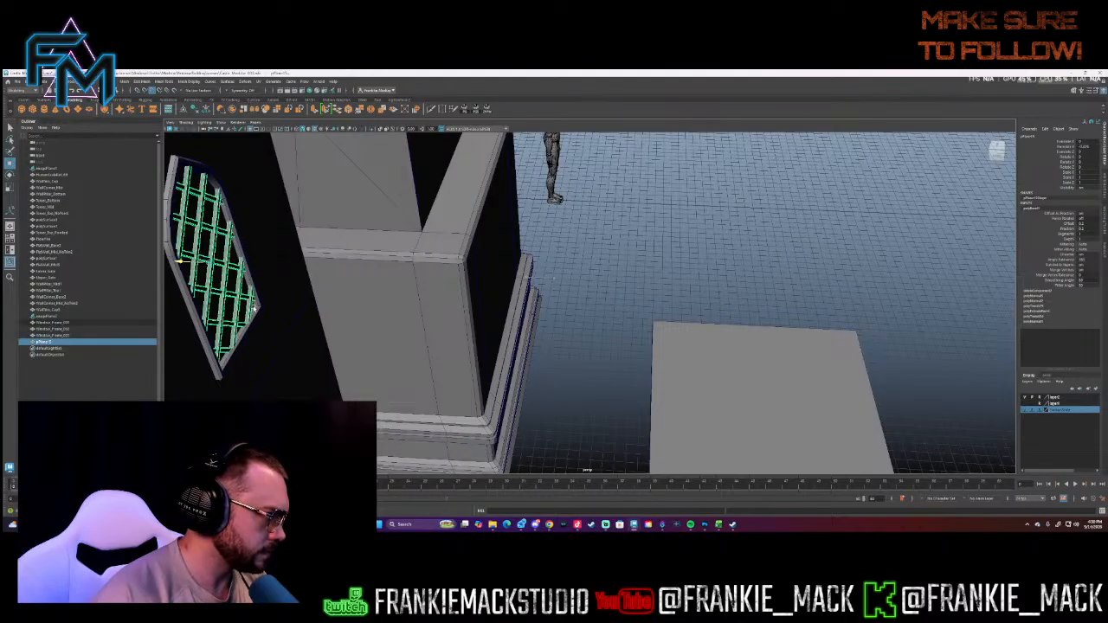
- Examine from several angles how the lattice sits in the arched frame and compare it with the reference windows
{"action": "key", "text": "f"}
{"action": "left_click_drag", "start_coordinate": [494, 306], "coordinate": [430, 302], "text": "alt"}
{"action": "right_click_drag", "start_coordinate": [430, 302], "coordinate": [533, 328], "text": "alt"}
{"action": "left_click_drag", "start_coordinate": [533, 328], "coordinate": [655, 334], "text": "alt"}
{"action": "right_click_drag", "start_coordinate": [656, 333], "coordinate": [515, 275], "text": "alt"}
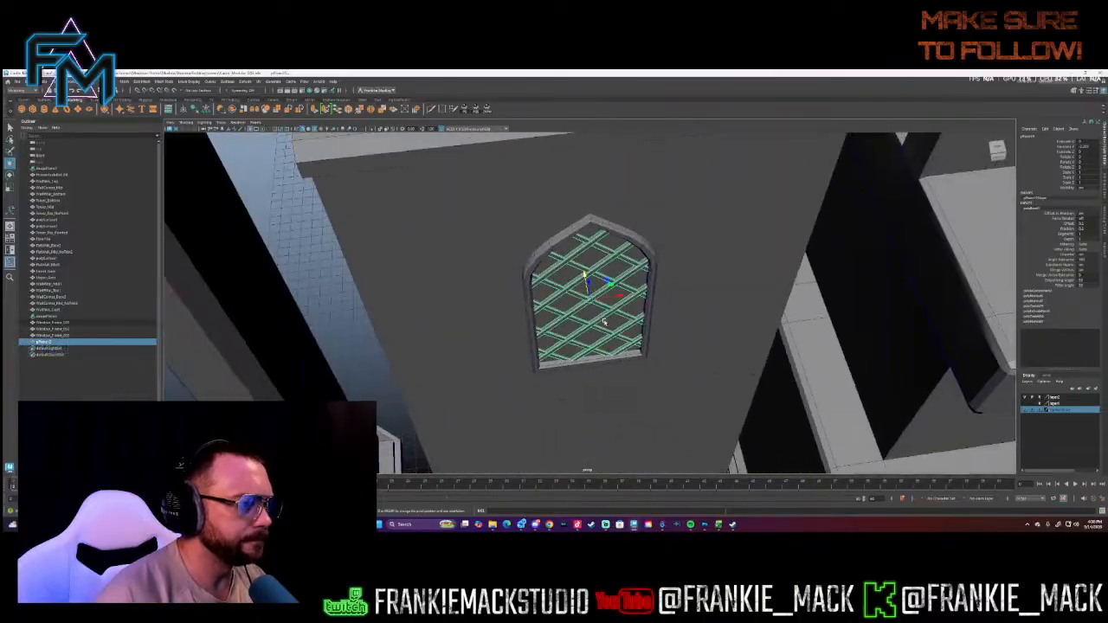
{"action": "left_click_drag", "start_coordinate": [515, 275], "coordinate": [553, 267], "text": "alt"}
{"action": "right_click_drag", "start_coordinate": [554, 266], "coordinate": [474, 272], "text": "alt"}
{"action": "left_click_drag", "start_coordinate": [473, 272], "coordinate": [583, 278], "text": "alt"}
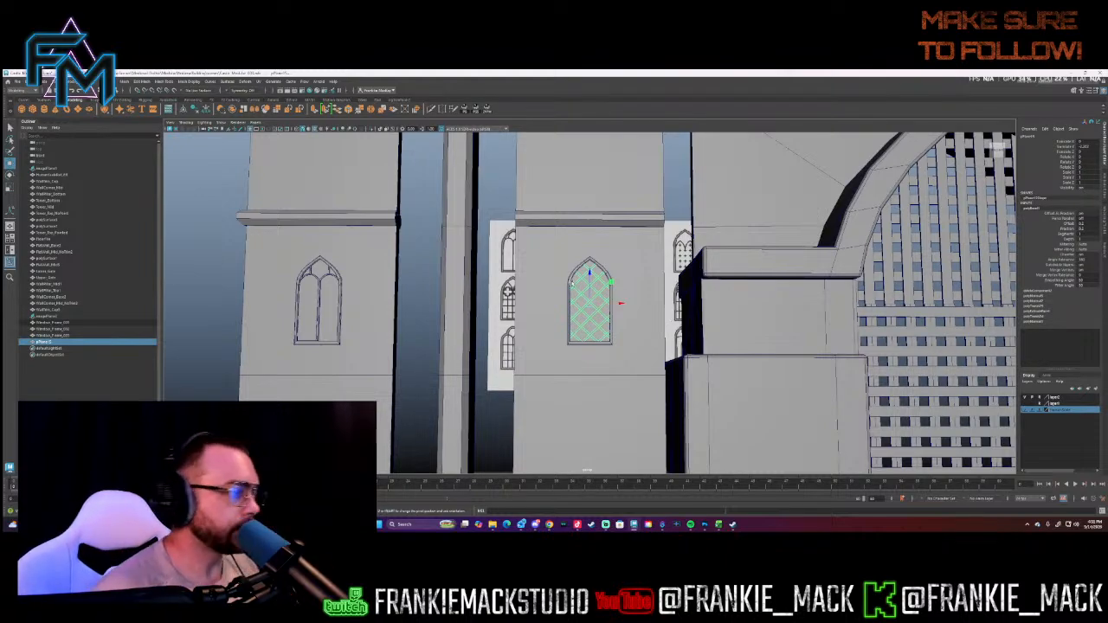
- Pull the redundant window frame away from the identical double-arched frame it overlaps and delete it
{"action": "left_click", "coordinate": [77, 337]}
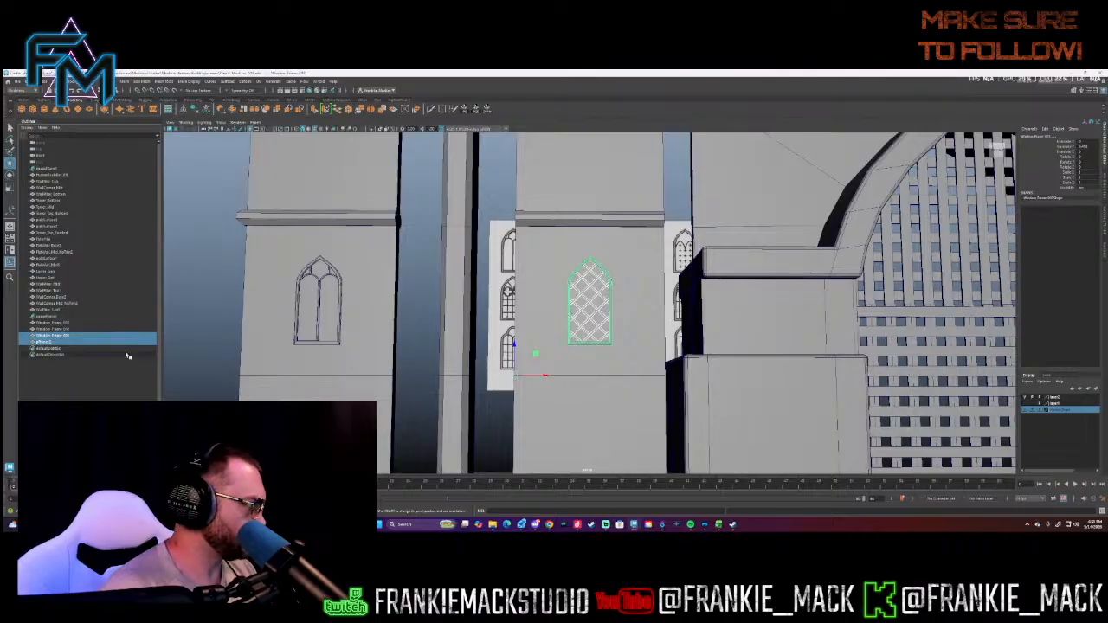
{"action": "left_click", "coordinate": [58, 329]}
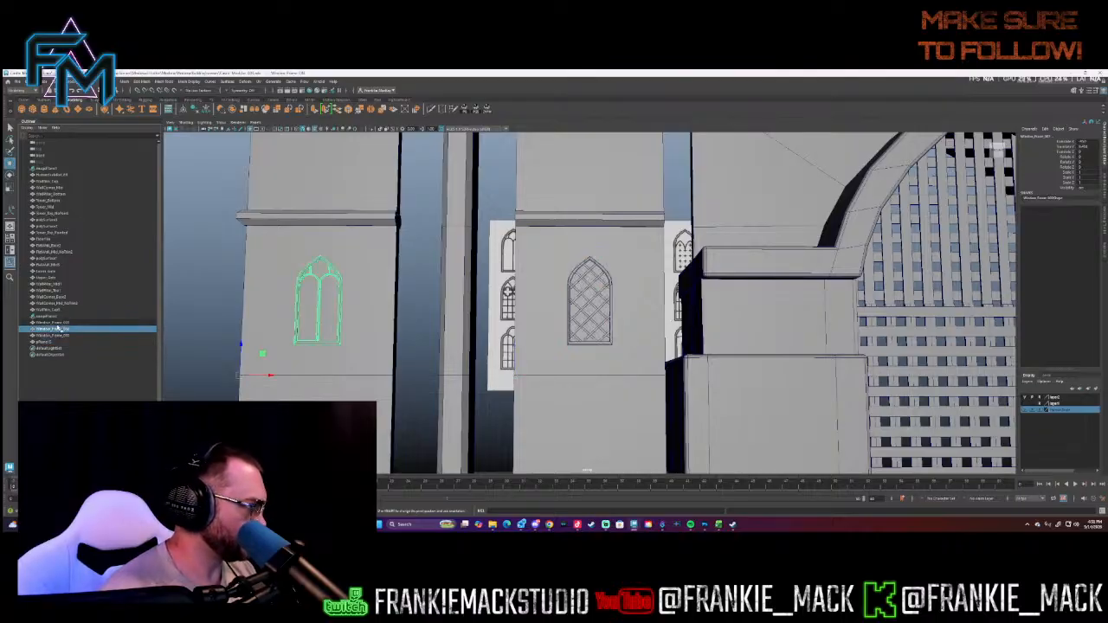
{"action": "middle_click_drag", "start_coordinate": [58, 327], "coordinate": [58, 320]}
{"action": "key", "text": "ctrl+d"}
{"action": "left_click_drag", "start_coordinate": [264, 377], "coordinate": [303, 377]}
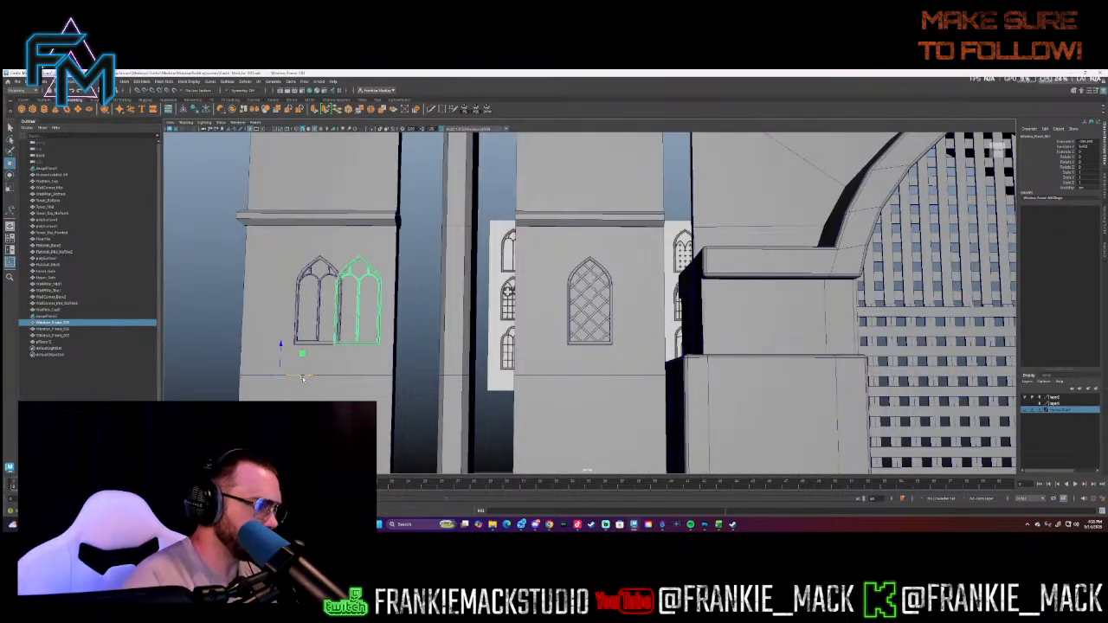
{"action": "key", "text": "Delete"}
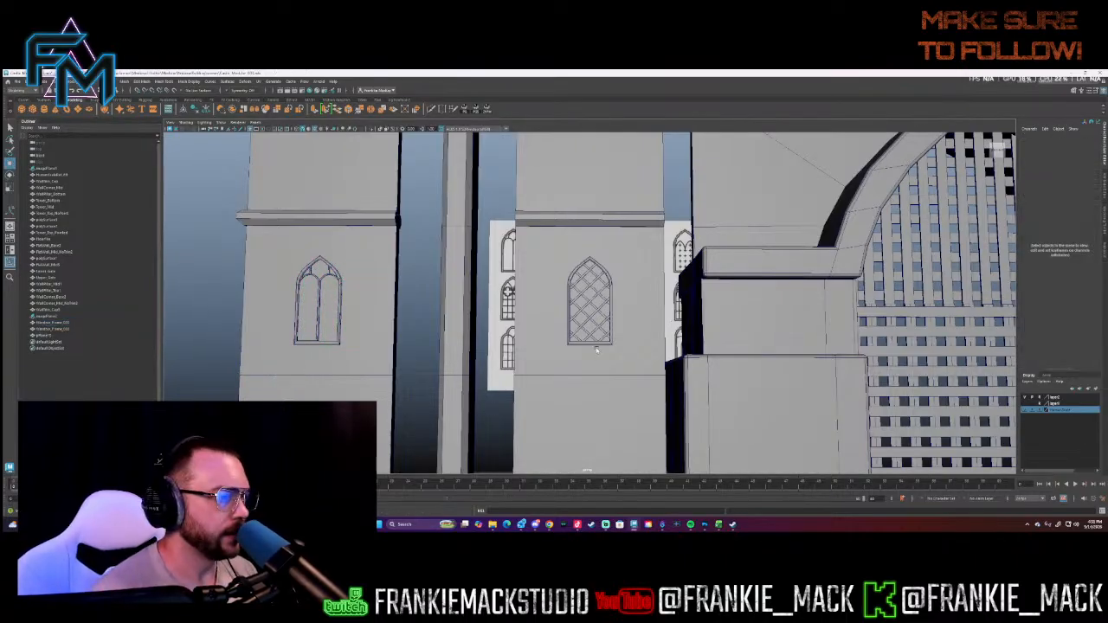
- Combine the diamond lattice with its arched frame, then delete the mesh's history and freeze its transformations
{"action": "left_click", "coordinate": [590, 344]}
{"action": "left_click", "coordinate": [584, 328]}
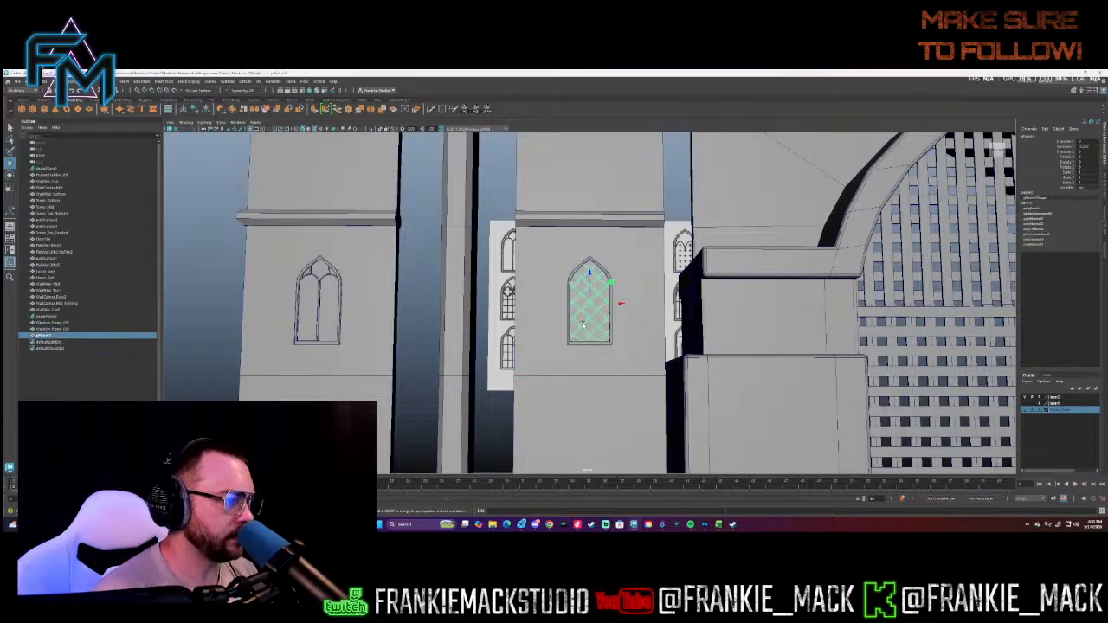
{"action": "left_click", "coordinate": [568, 347]}
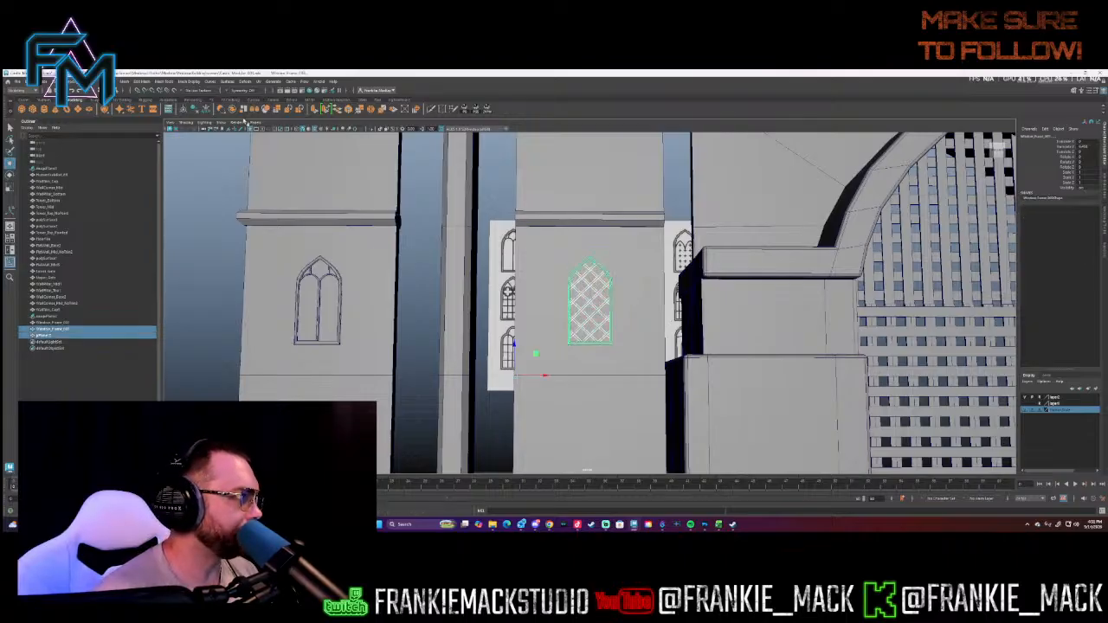
{"action": "right_click_drag", "start_coordinate": [570, 285], "coordinate": [558, 431], "text": "shift"}
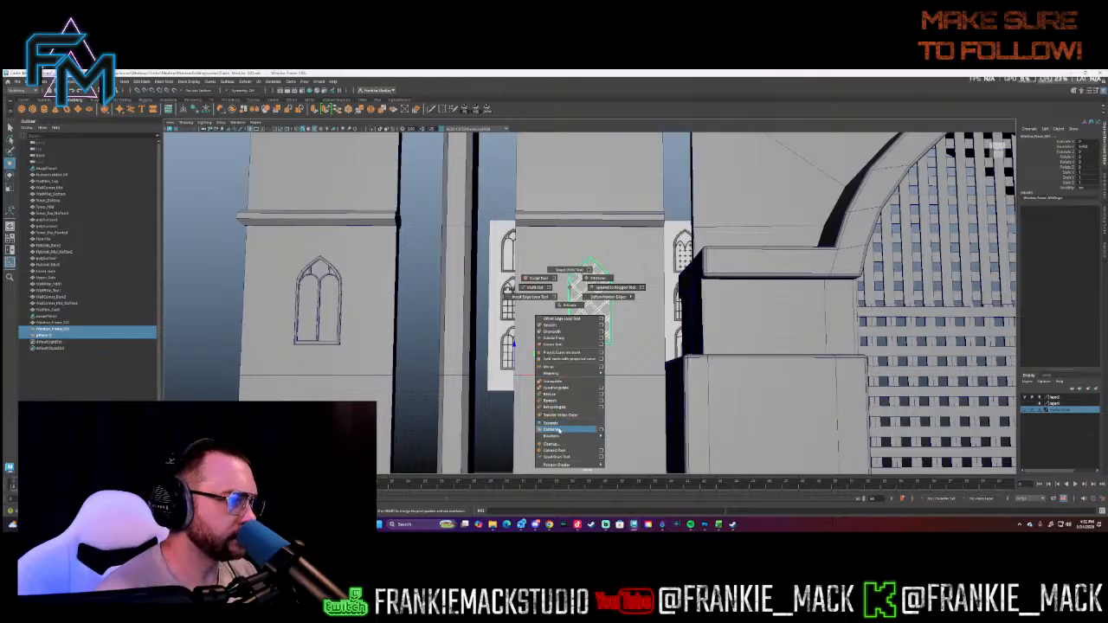
{"action": "left_click", "coordinate": [558, 430]}
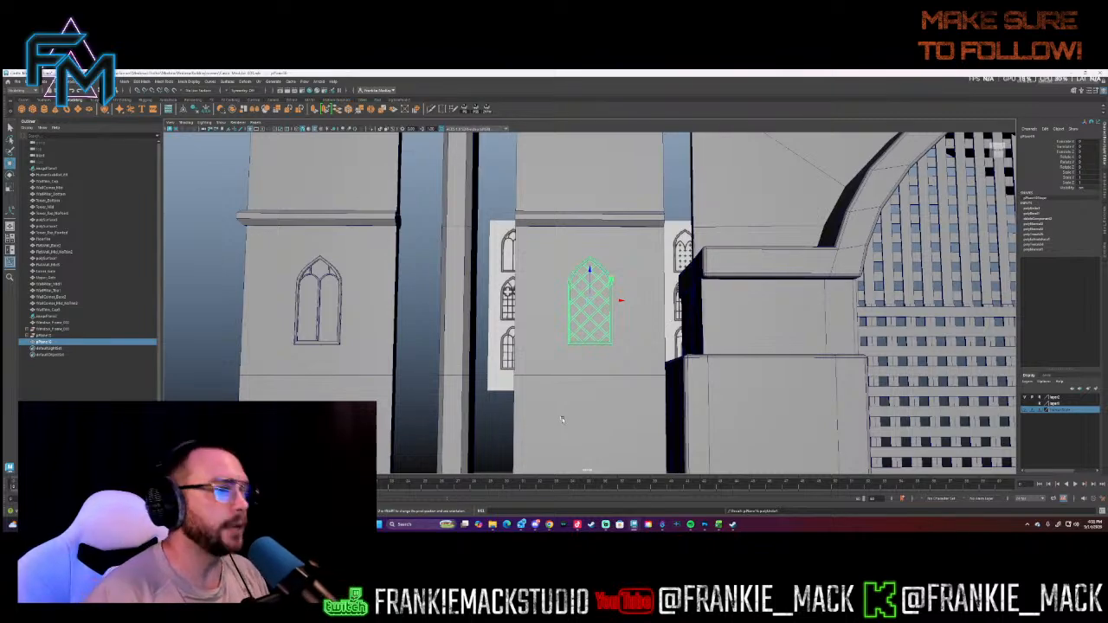
{"action": "left_click", "coordinate": [185, 110]}
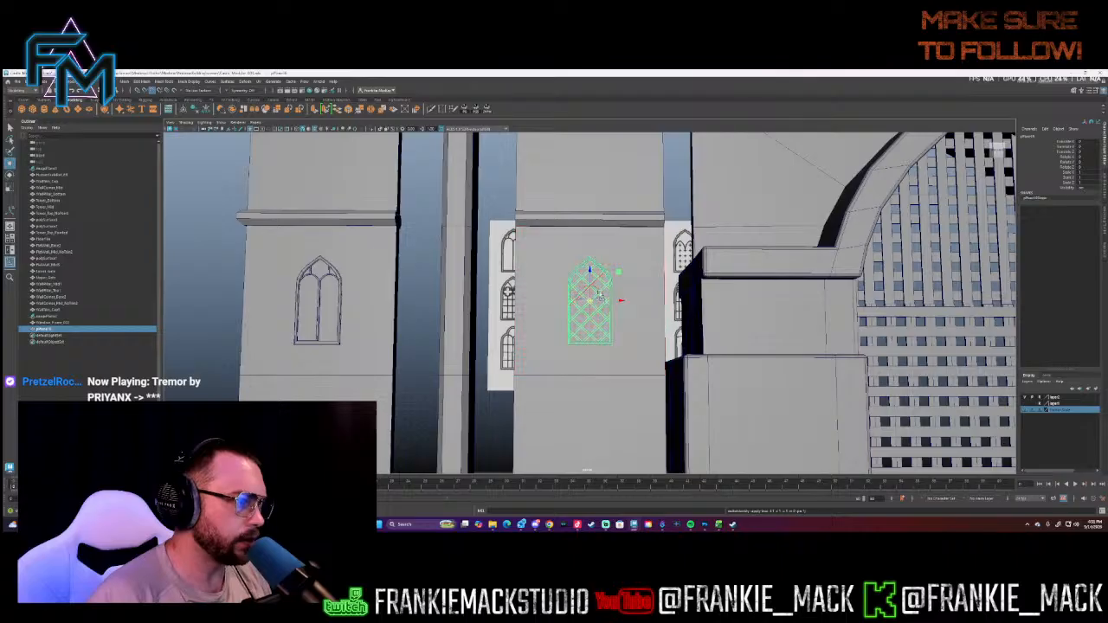
- Snap the combined window's pivot to a wall corner and place the window on the upper section of the double-arched window's wall
{"action": "key", "text": "d"}
{"action": "key", "text": "v"}
{"action": "left_click_drag", "start_coordinate": [589, 301], "coordinate": [238, 377]}
{"action": "middle_click_drag", "start_coordinate": [240, 378], "coordinate": [472, 368], "text": "alt"}
{"action": "left_click_drag", "start_coordinate": [472, 368], "coordinate": [528, 242], "text": "alt"}
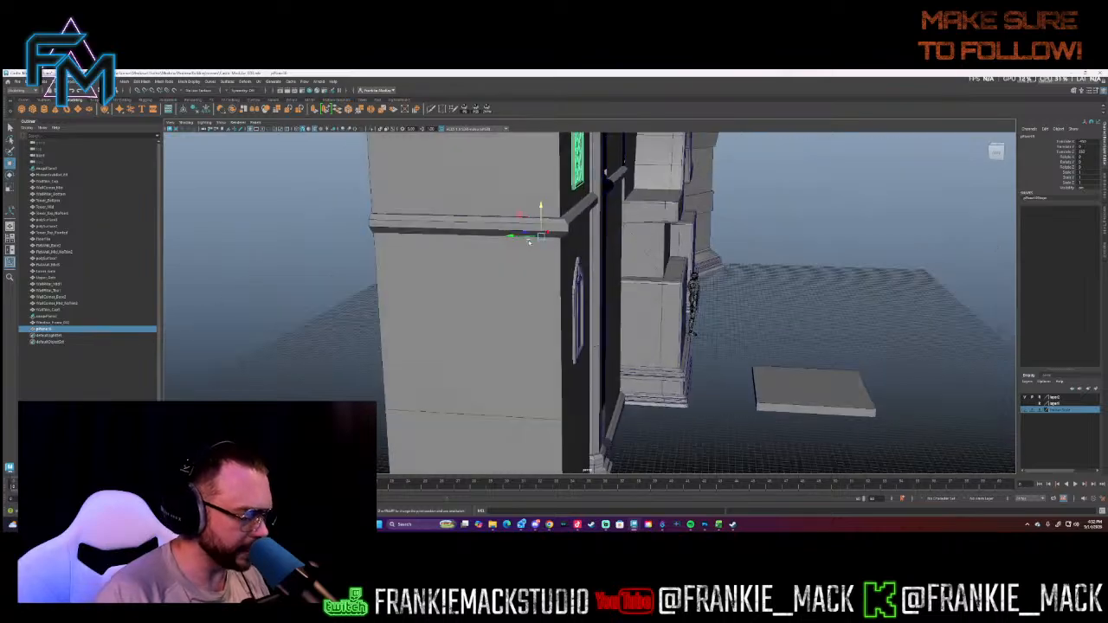
- Vertex-snap the lattice window's pivot to the wall's front corner at the horizontal ledge and check its placement on the facade
{"action": "key", "text": "d"}
{"action": "key", "text": "v"}
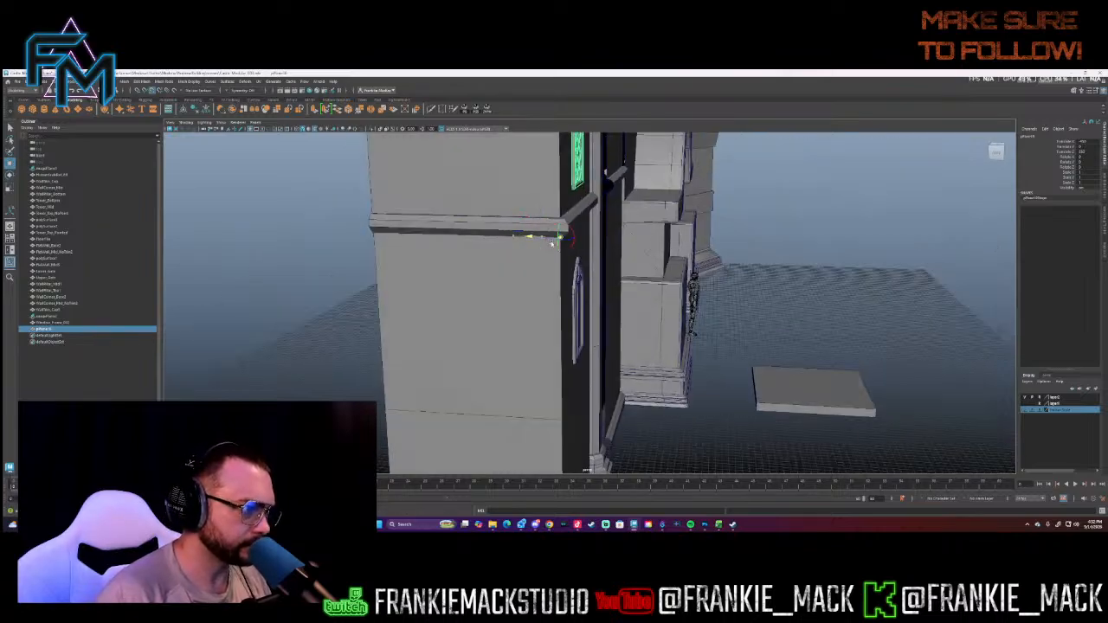
{"action": "left_click_drag", "start_coordinate": [562, 243], "coordinate": [512, 277], "text": "alt"}
{"action": "middle_click_drag", "start_coordinate": [512, 277], "coordinate": [536, 333], "text": "alt"}
{"action": "mouse_move", "coordinate": [536, 334]}
{"action": "left_mouse_down", "text": "alt"}
{"action": "mouse_move", "coordinate": [581, 323]}
{"action": "mouse_move", "coordinate": [608, 333]}
{"action": "mouse_move", "coordinate": [531, 330]}
{"action": "left_mouse_up", "text": "alt"}
{"action": "mouse_move", "coordinate": [456, 333]}
{"action": "left_mouse_down"}
{"action": "mouse_move", "coordinate": [508, 332]}
{"action": "mouse_move", "coordinate": [410, 332]}
{"action": "mouse_move", "coordinate": [498, 332]}
{"action": "mouse_move", "coordinate": [455, 332]}
{"action": "left_mouse_up"}
{"action": "left_click_drag", "start_coordinate": [540, 354], "coordinate": [559, 341], "text": "alt"}
{"action": "right_click_drag", "start_coordinate": [559, 342], "coordinate": [364, 316], "text": "alt"}
{"action": "left_click_drag", "start_coordinate": [363, 317], "coordinate": [493, 342], "text": "alt"}
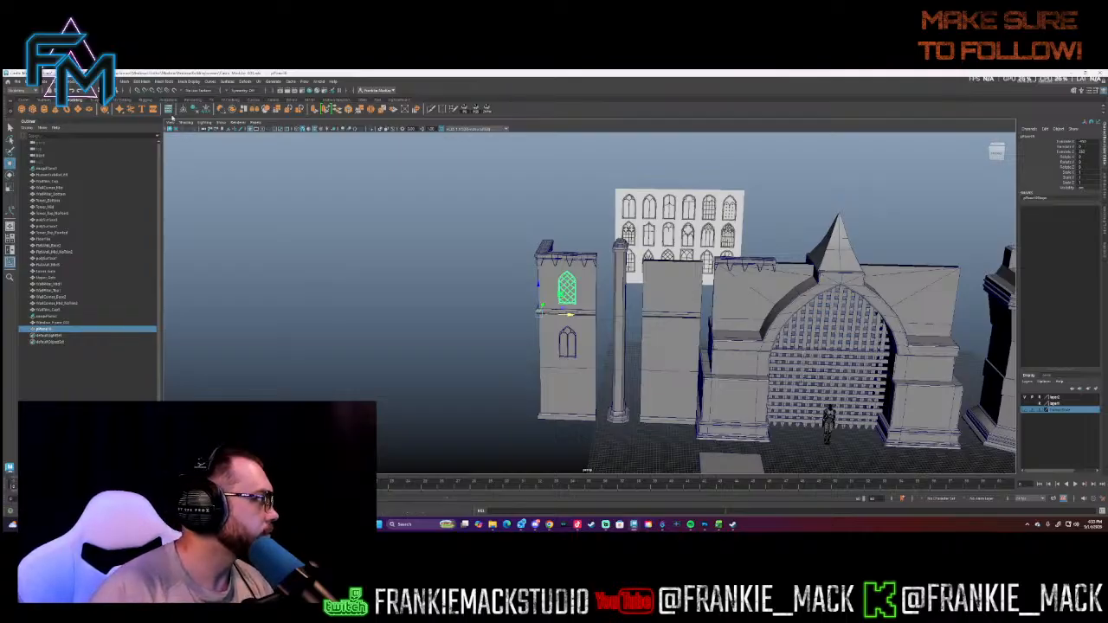
- Create a polygon plane and move it onto the centre of the diamond-lattice window
{"action": "left_click", "coordinate": [79, 110]}
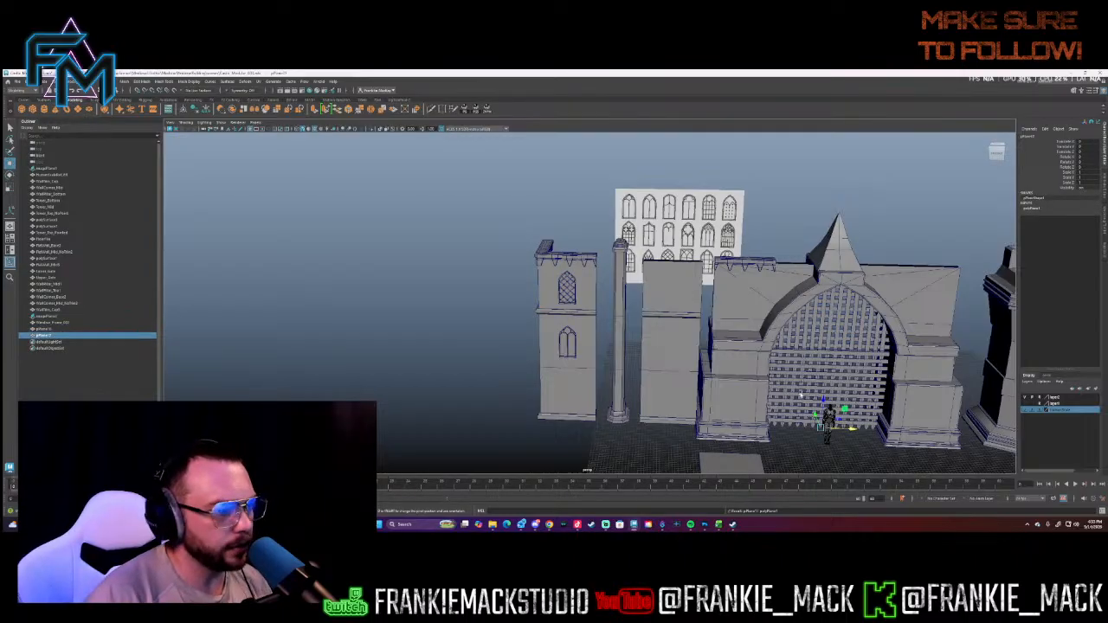
{"action": "left_click_drag", "start_coordinate": [838, 431], "coordinate": [578, 359]}
{"action": "key", "text": "ctrl+1"}
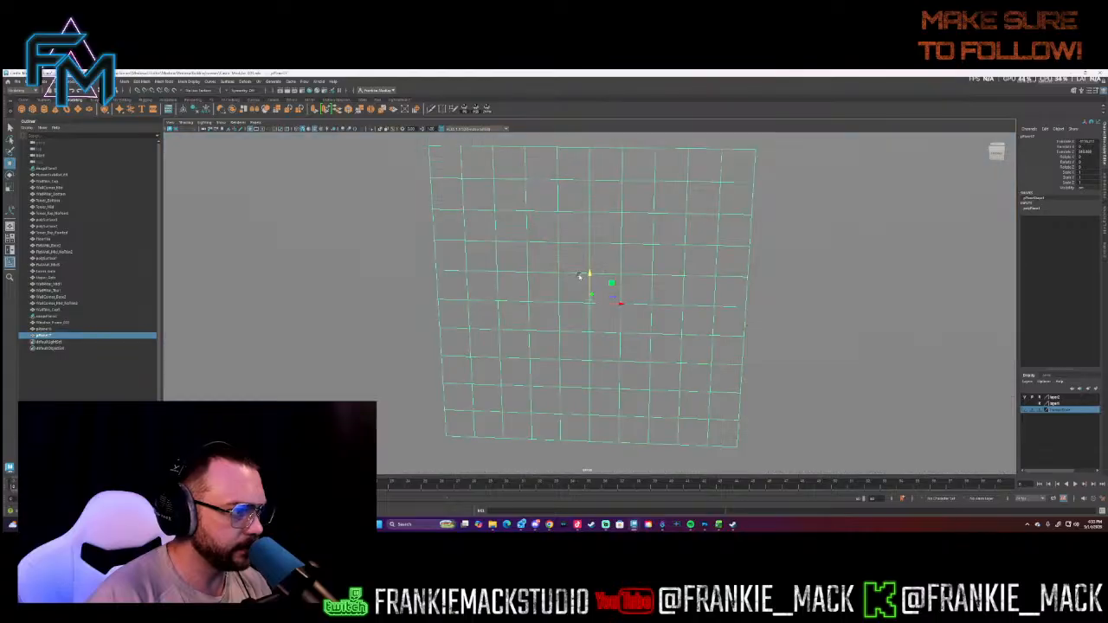
{"action": "right_click_drag", "start_coordinate": [672, 336], "coordinate": [333, 285], "text": "alt"}
{"action": "left_click_drag", "start_coordinate": [594, 297], "coordinate": [591, 308]}
- Select all of the plane's faces and reverse their normals
{"action": "right_click_drag", "start_coordinate": [588, 317], "coordinate": [629, 321]}
{"action": "double_click", "coordinate": [587, 318]}
{"action": "right_click_drag", "start_coordinate": [629, 321], "coordinate": [472, 299], "text": "shift"}
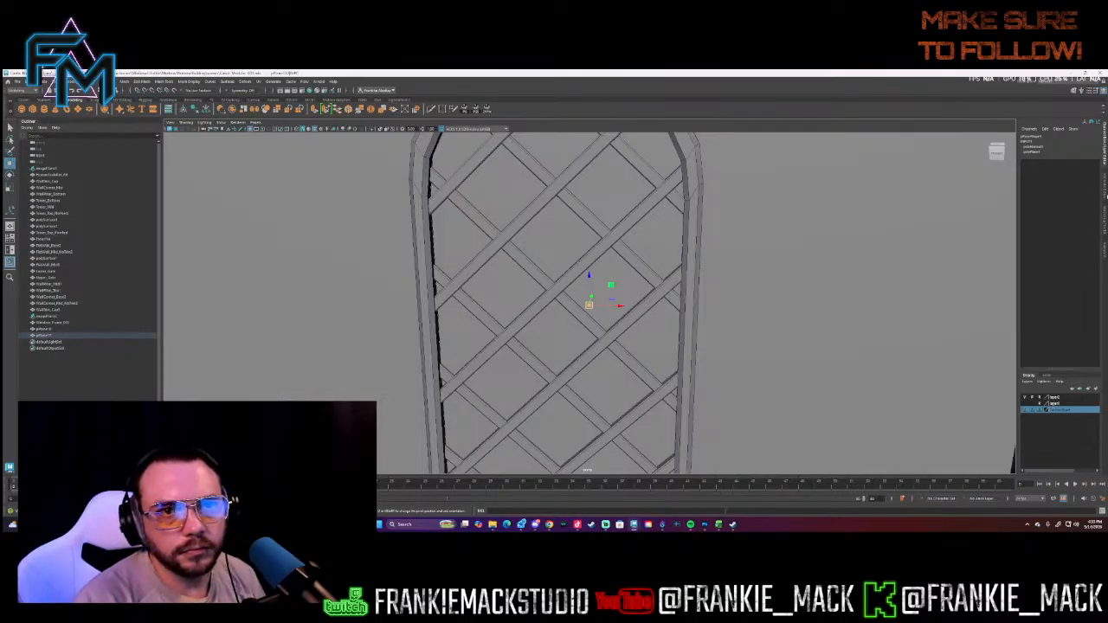
- Reduce the plane's width and height subdivisions to 1 each
{"action": "double_click", "coordinate": [1029, 136]}
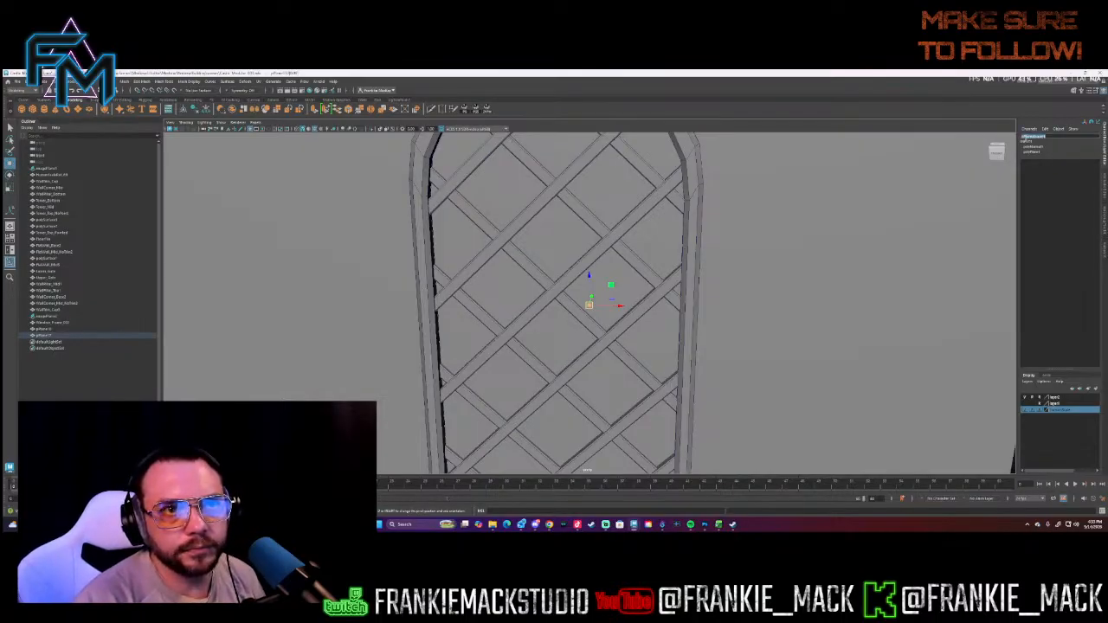
{"action": "left_click", "coordinate": [1035, 153]}
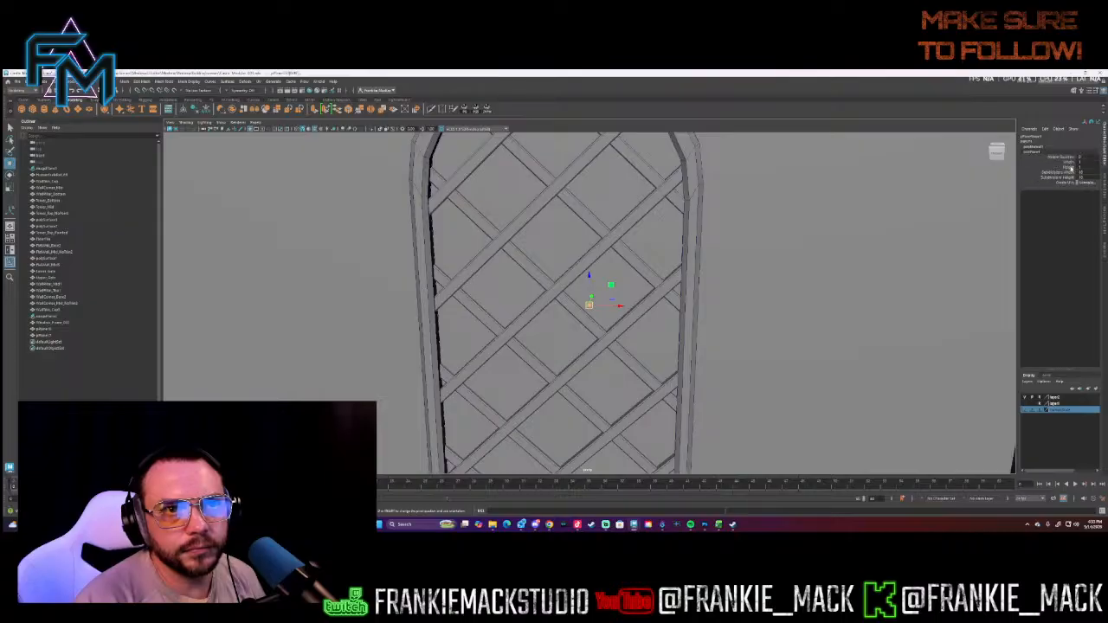
{"action": "left_click", "coordinate": [1074, 173]}
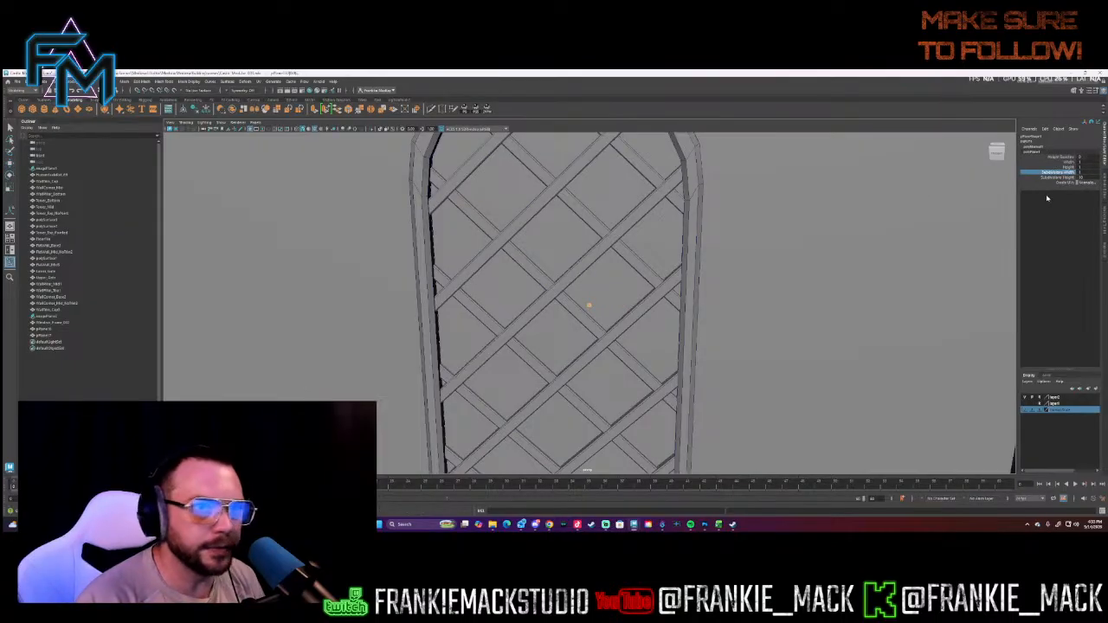
{"action": "left_click", "coordinate": [1058, 177]}
{"action": "mouse_move", "coordinate": [716, 241]}
{"action": "left_mouse_down", "text": "alt"}
{"action": "mouse_move", "coordinate": [657, 252]}
{"action": "mouse_move", "coordinate": [737, 265]}
{"action": "mouse_move", "coordinate": [719, 237]}
{"action": "mouse_move", "coordinate": [704, 239]}
{"action": "left_mouse_up", "text": "alt"}
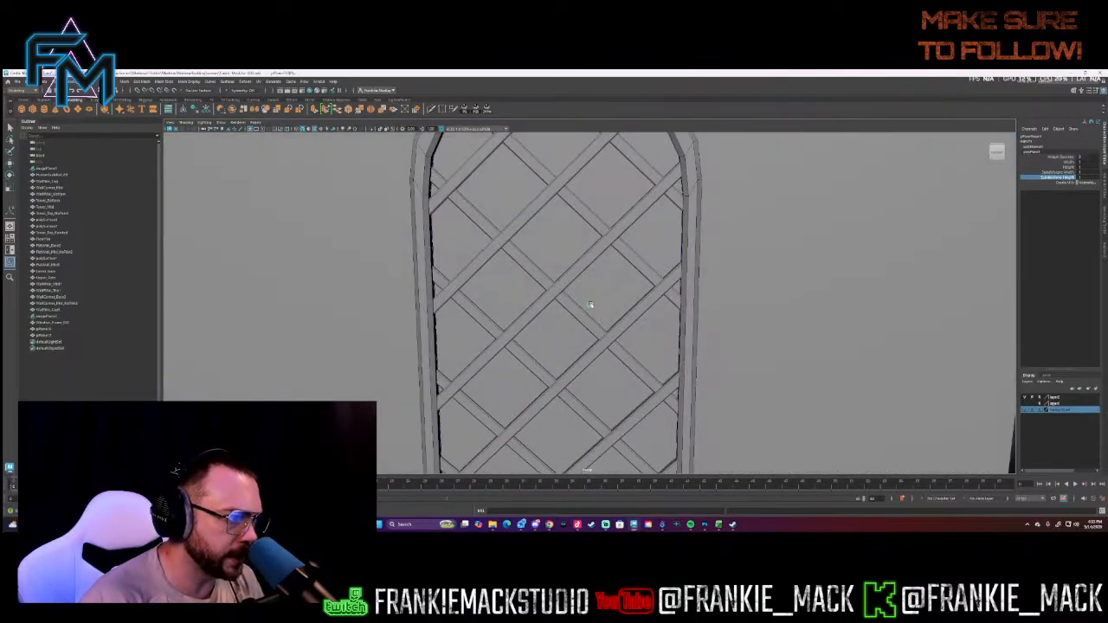
- Scale the single-face plane up uniformly until it covers much of the lattice opening's width
{"action": "right_click", "coordinate": [589, 305]}
{"action": "right_click_drag", "start_coordinate": [591, 296], "coordinate": [601, 299]}
{"action": "key", "text": "r"}
{"action": "left_click_drag", "start_coordinate": [590, 305], "coordinate": [712, 298]}
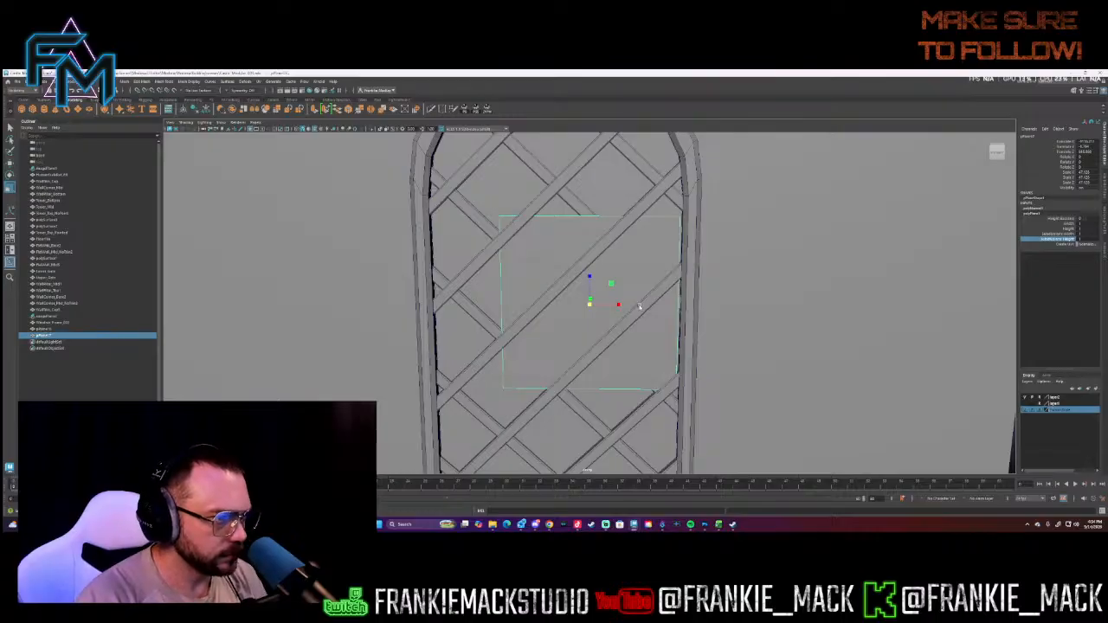
- Move the plane's bottom edge down to the frame's sill and its side edges out to the frame's uprights
{"action": "right_click_drag", "start_coordinate": [540, 333], "coordinate": [508, 333]}
{"action": "middle_click_drag", "start_coordinate": [544, 338], "coordinate": [678, 230], "text": "alt"}
{"action": "right_click_drag", "start_coordinate": [678, 230], "coordinate": [632, 250], "text": "alt"}
{"action": "left_click", "coordinate": [654, 283]}
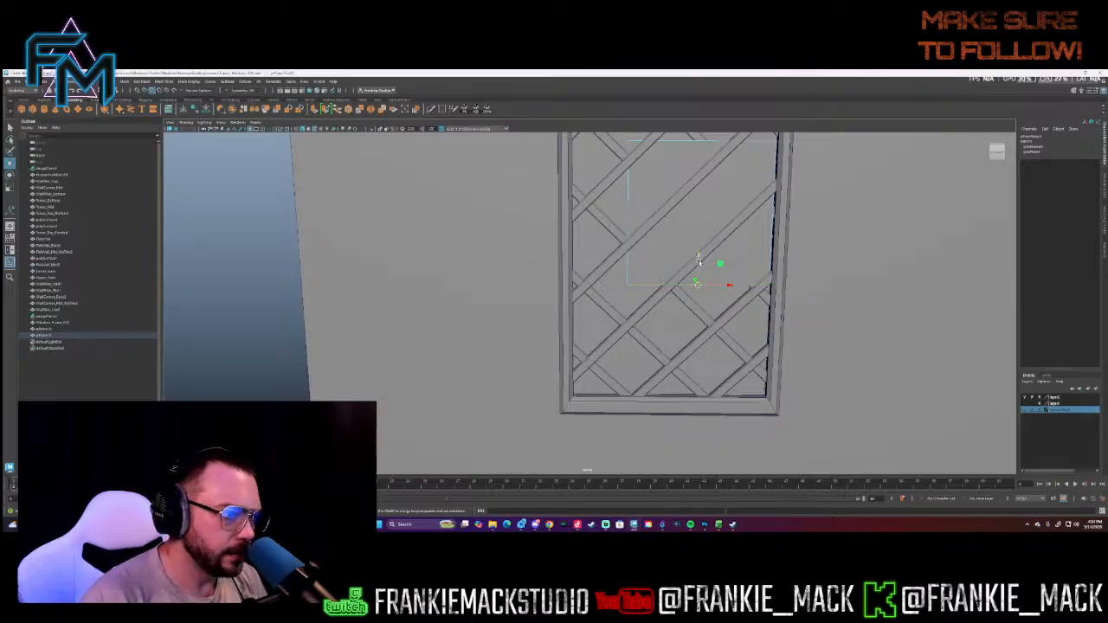
{"action": "left_click_drag", "start_coordinate": [699, 261], "coordinate": [693, 375]}
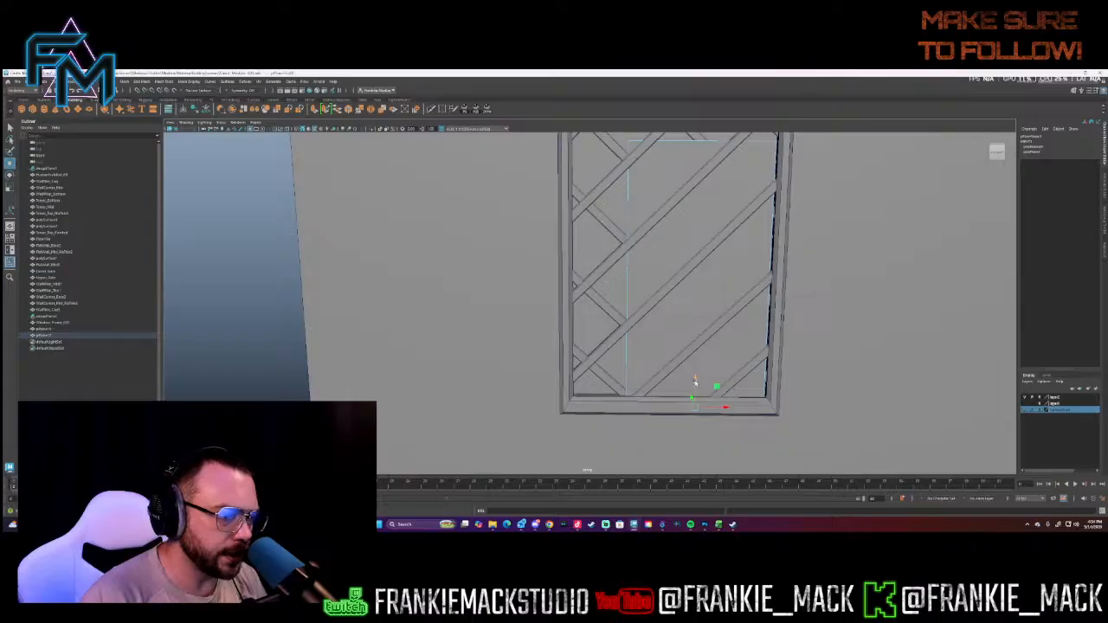
{"action": "left_click", "coordinate": [773, 280]}
{"action": "left_click_drag", "start_coordinate": [774, 280], "coordinate": [776, 279]}
{"action": "left_click", "coordinate": [650, 292]}
{"action": "left_click_drag", "start_coordinate": [651, 279], "coordinate": [652, 317]}
{"action": "middle_click_drag", "start_coordinate": [651, 297], "coordinate": [661, 365], "text": "alt"}
- Select the plane's face and push it back in depth so it sits behind the lattice bars
{"action": "right_click", "coordinate": [631, 313]}
{"action": "left_click", "coordinate": [630, 328]}
{"action": "left_click", "coordinate": [635, 299]}
{"action": "left_click_drag", "start_coordinate": [639, 300], "coordinate": [637, 298]}
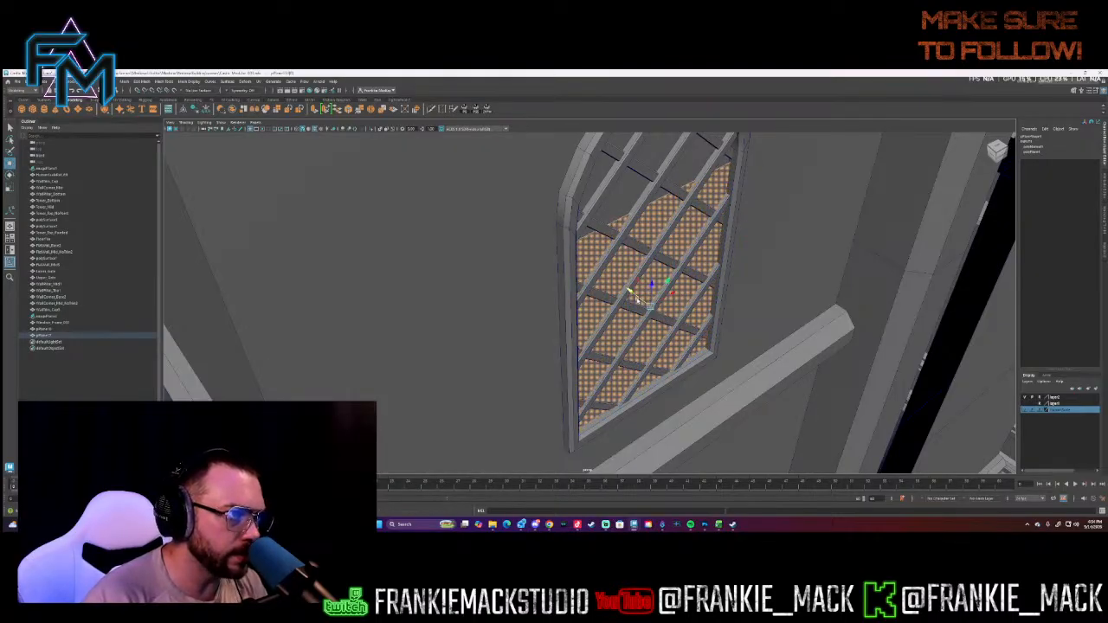
{"action": "mouse_move", "coordinate": [636, 300]}
{"action": "left_mouse_down", "text": "alt"}
{"action": "mouse_move", "coordinate": [585, 274]}
{"action": "mouse_move", "coordinate": [629, 281]}
{"action": "left_mouse_up", "text": "alt"}
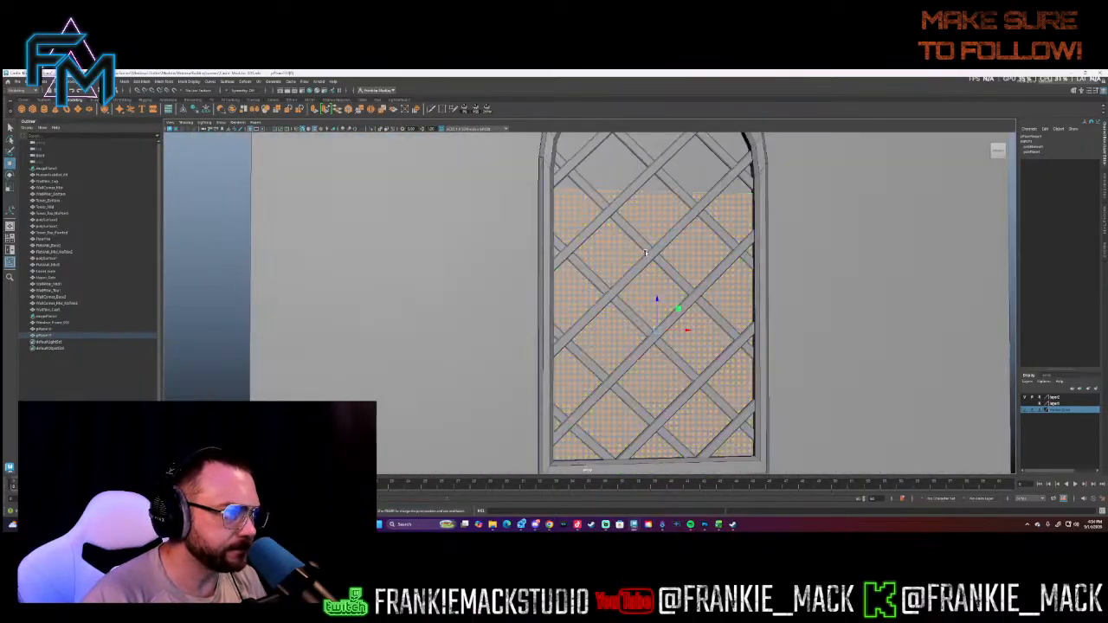
- Raise the plane's top edge to the height where the frame's arch starts curving inward
{"action": "right_click_drag", "start_coordinate": [638, 305], "coordinate": [637, 289]}
{"action": "left_click", "coordinate": [633, 296]}
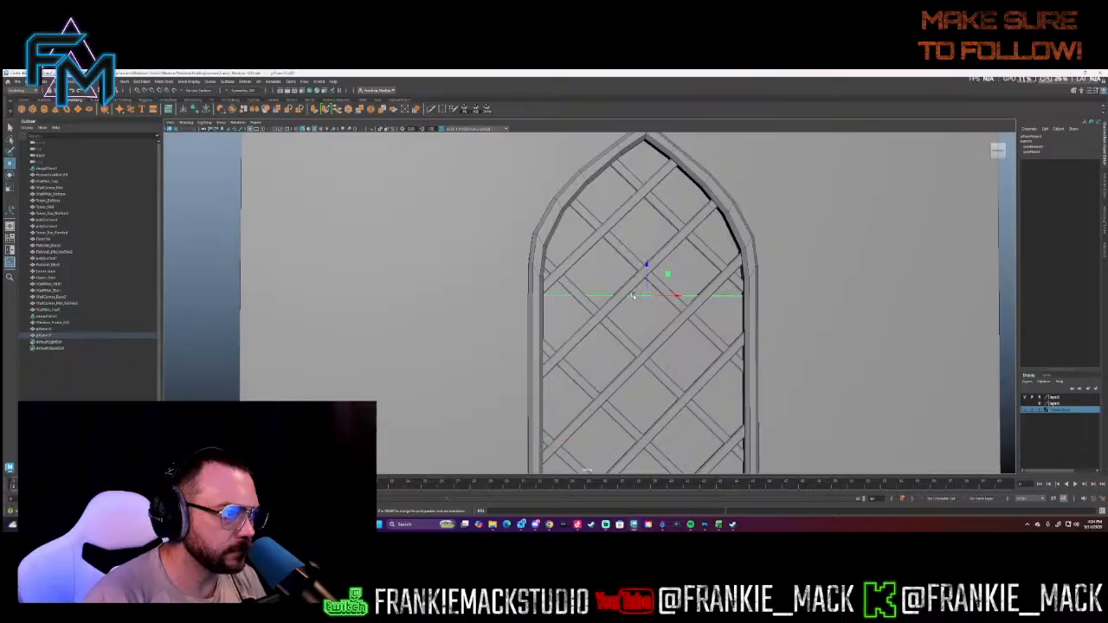
{"action": "left_click_drag", "start_coordinate": [647, 280], "coordinate": [648, 237]}
{"action": "middle_click_drag", "start_coordinate": [648, 235], "coordinate": [590, 337], "text": "alt"}
{"action": "mouse_move", "coordinate": [590, 337]}
{"action": "left_mouse_down", "text": "alt"}
{"action": "mouse_move", "coordinate": [572, 321]}
{"action": "mouse_move", "coordinate": [584, 334]}
{"action": "left_mouse_up", "text": "alt"}
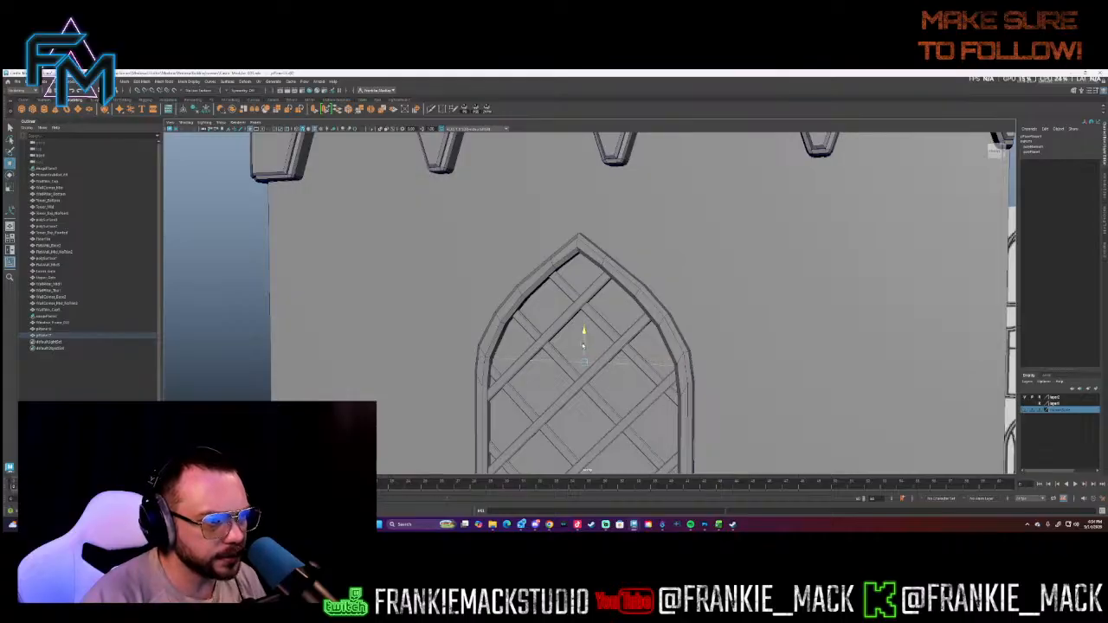
- Extrude the plane's top edge upward twice, narrowing each new edge to follow the lower curve of the arch
{"action": "key", "text": "ctrl+e"}
{"action": "left_click_drag", "start_coordinate": [583, 337], "coordinate": [585, 309]}
{"action": "key", "text": "r"}
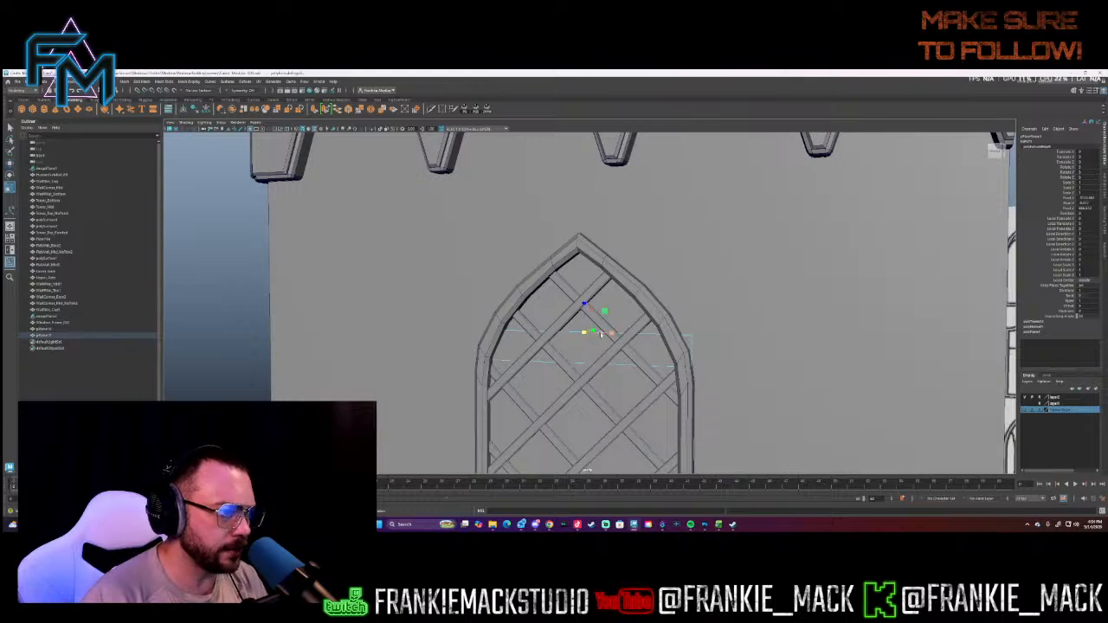
{"action": "key", "text": "w"}
{"action": "left_click_drag", "start_coordinate": [585, 320], "coordinate": [586, 292], "text": "shift"}
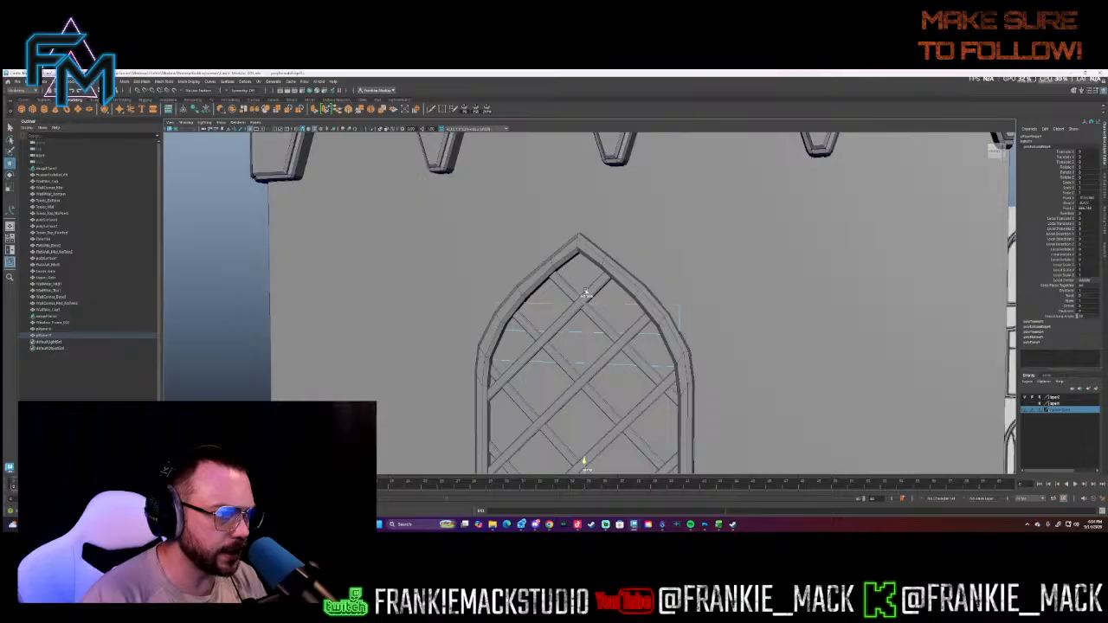
{"action": "key", "text": "r"}
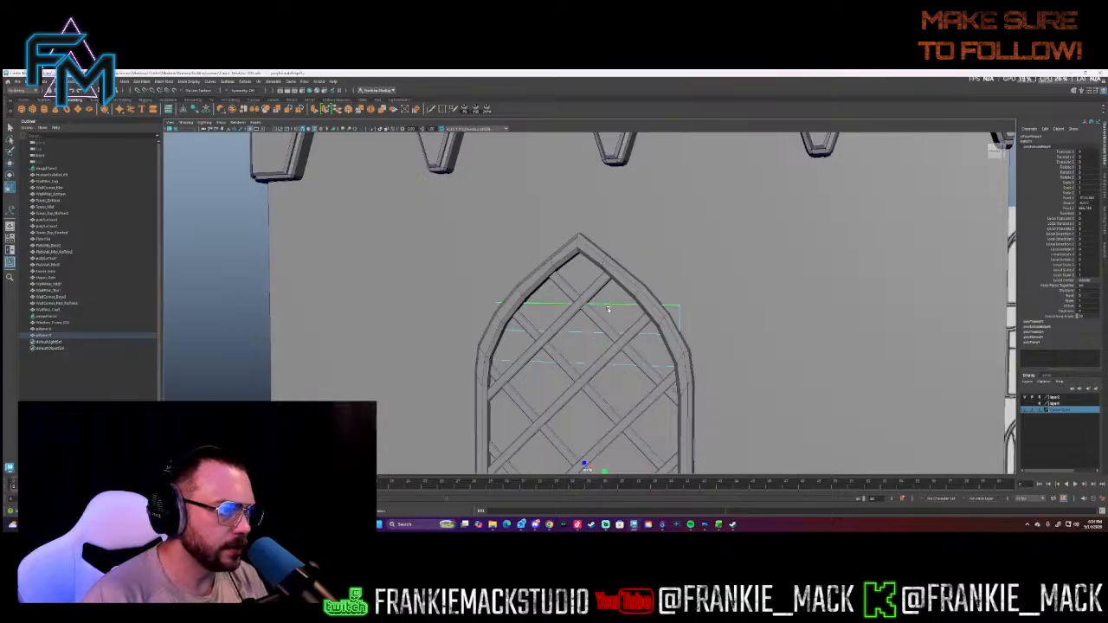
{"action": "left_click", "coordinate": [610, 306]}
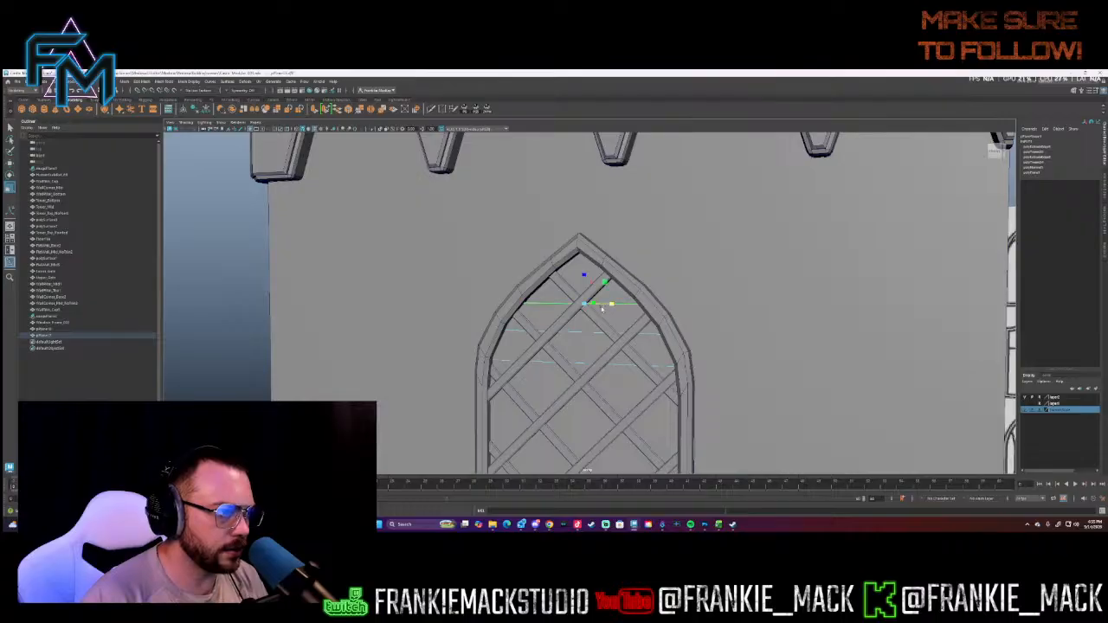
- Extrude the top edge twice more up to the arch's apex, scaling each new edge narrower to fit inside the frame
{"action": "left_click", "coordinate": [582, 287]}
{"action": "mouse_move", "coordinate": [582, 286]}
{"action": "left_mouse_down", "text": "shift"}
{"action": "mouse_move", "coordinate": [584, 262]}
{"action": "mouse_move", "coordinate": [601, 276]}
{"action": "left_mouse_up", "text": "shift"}
{"action": "key", "text": "r"}
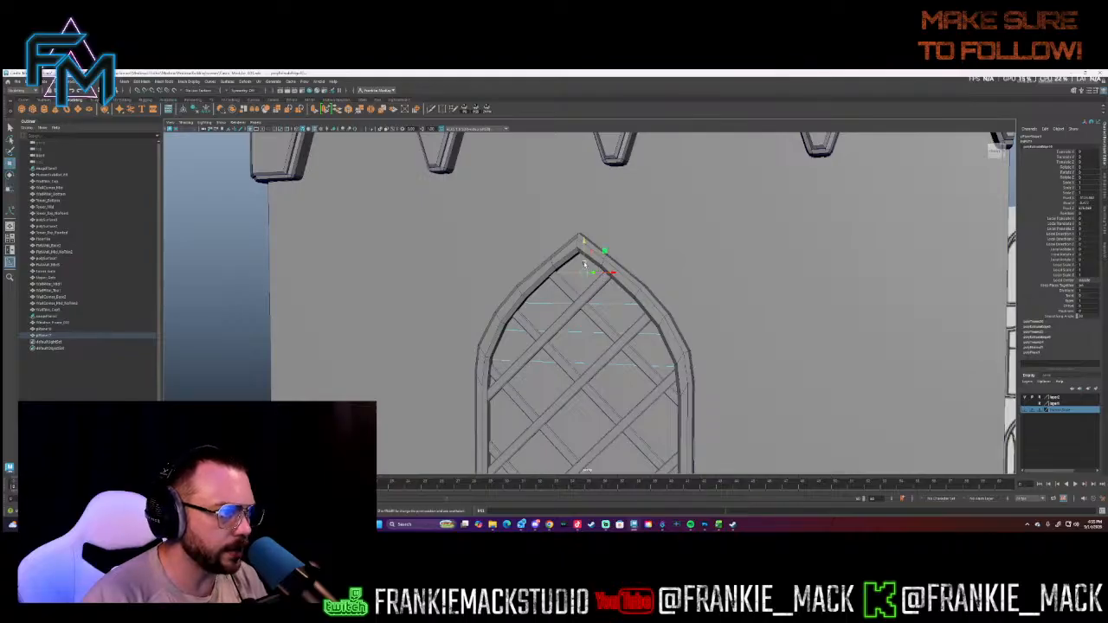
{"action": "left_click_drag", "start_coordinate": [584, 264], "coordinate": [586, 247], "text": "shift"}
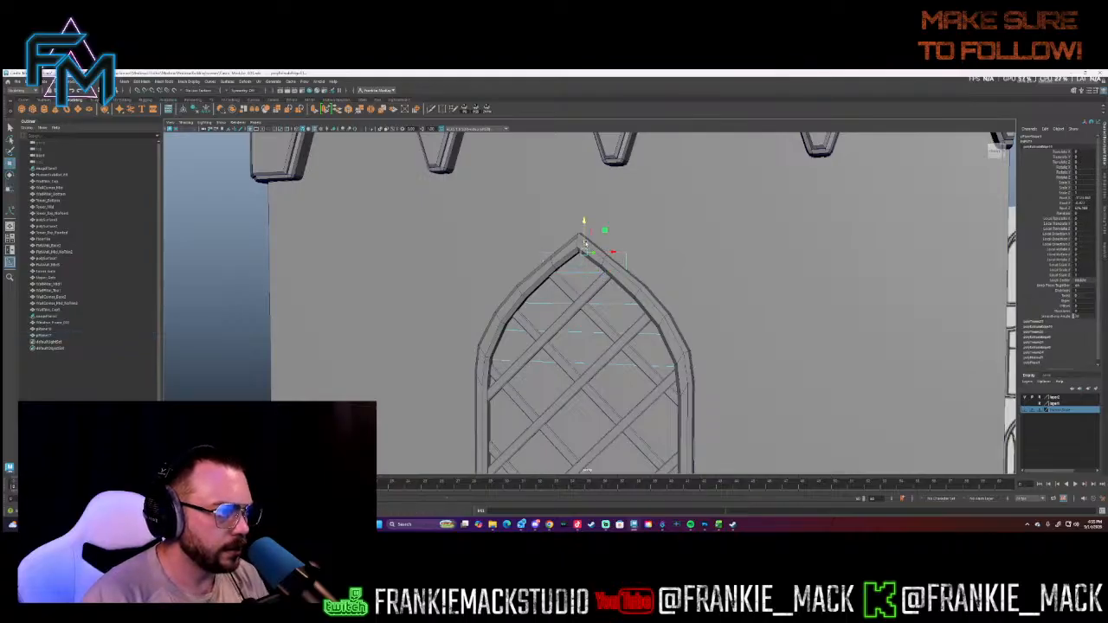
{"action": "key", "text": "r"}
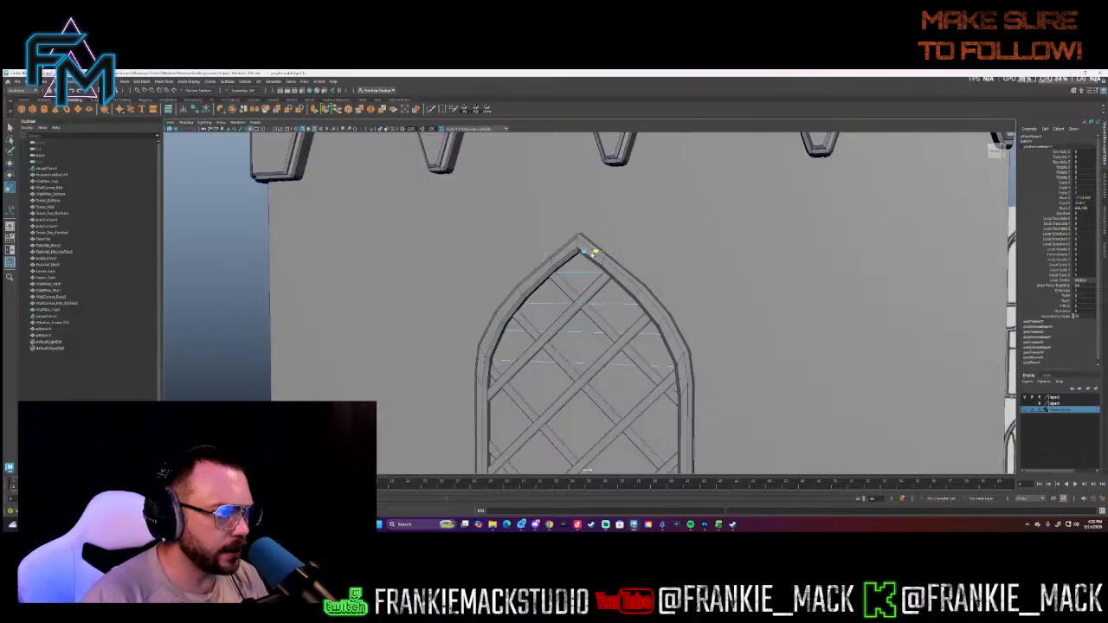
- Return the finished pane to object mode, then centre its pivot, delete its history and freeze its transformations
{"action": "left_click_drag", "start_coordinate": [593, 255], "coordinate": [621, 310], "text": "alt"}
{"action": "middle_click_drag", "start_coordinate": [621, 310], "coordinate": [687, 138], "text": "alt"}
{"action": "right_click", "coordinate": [667, 276]}
{"action": "right_click_drag", "start_coordinate": [667, 276], "coordinate": [698, 266]}
{"action": "left_click_drag", "start_coordinate": [676, 293], "coordinate": [650, 302], "text": "alt"}
{"action": "scroll", "coordinate": [650, 302], "scroll_direction": "down", "scroll_amount": 3}
{"action": "middle_click_drag", "start_coordinate": [658, 279], "coordinate": [655, 306], "text": "alt"}
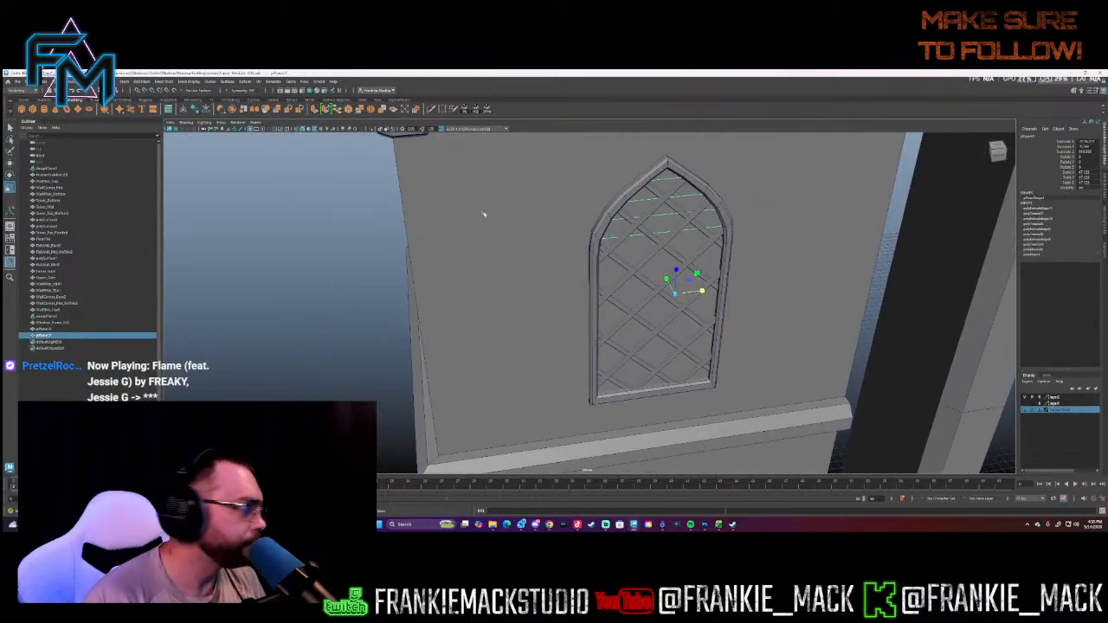
{"action": "left_click", "coordinate": [184, 110]}
{"action": "left_click", "coordinate": [196, 110]}
{"action": "left_click", "coordinate": [205, 110]}
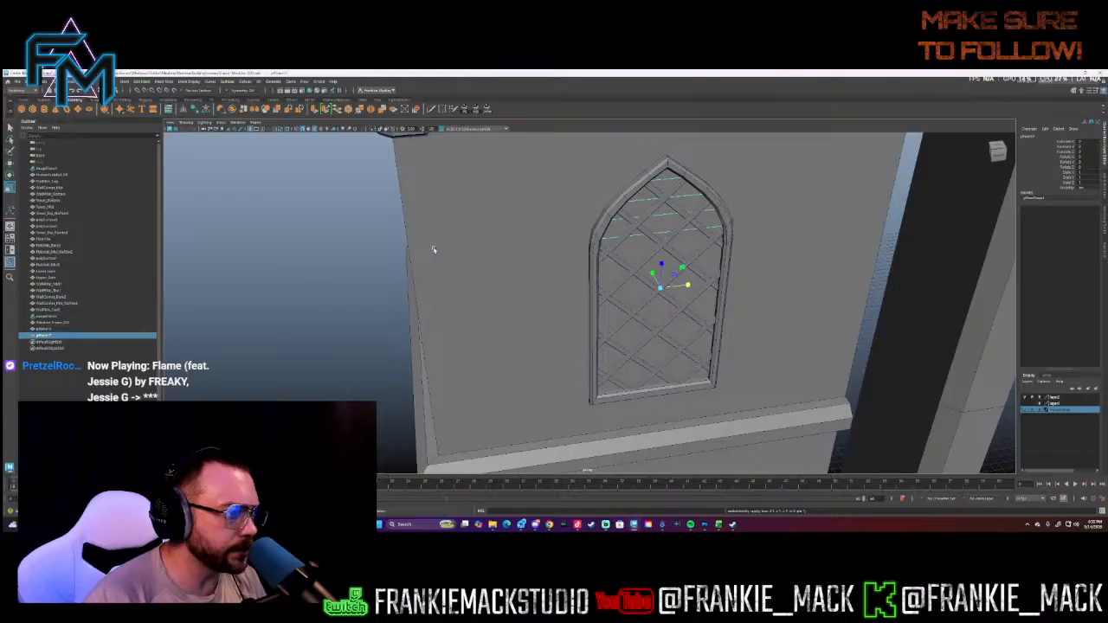
- Vertex-snap the pane's pivot to the wall's front corner at the horizontal ledge
{"action": "key", "text": "w"}
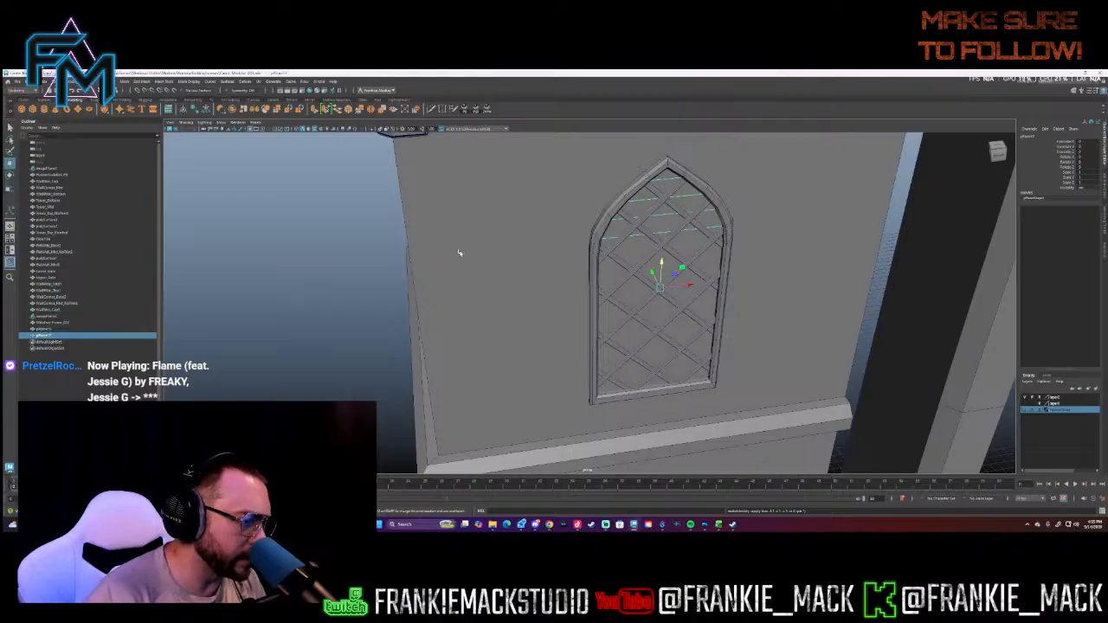
{"action": "left_click_drag", "start_coordinate": [459, 253], "coordinate": [404, 390], "text": "alt"}
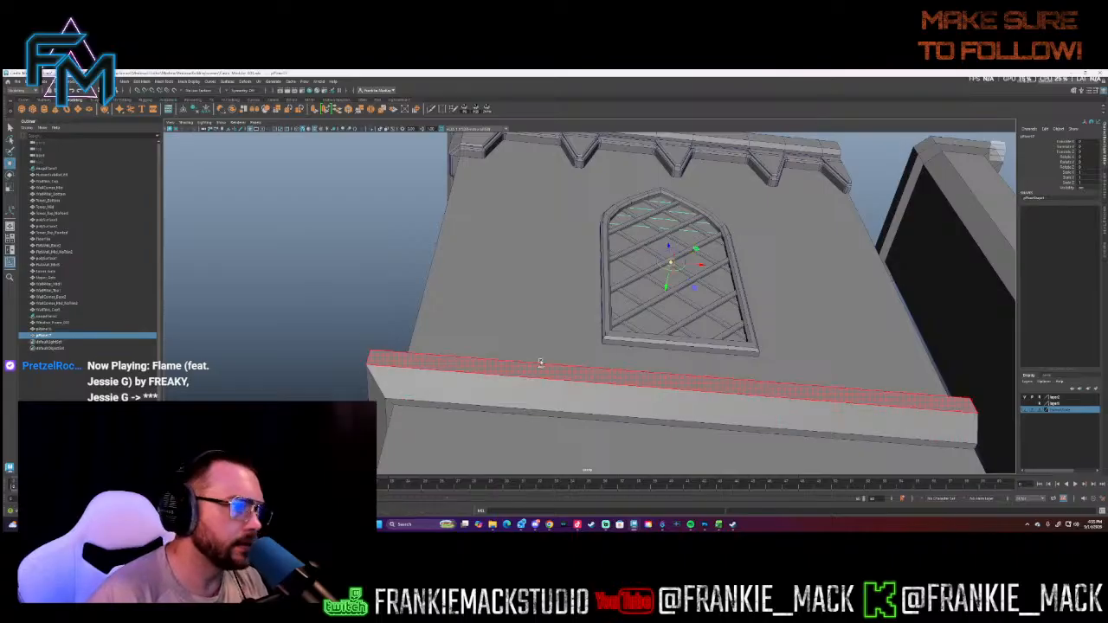
{"action": "left_click", "coordinate": [498, 394]}
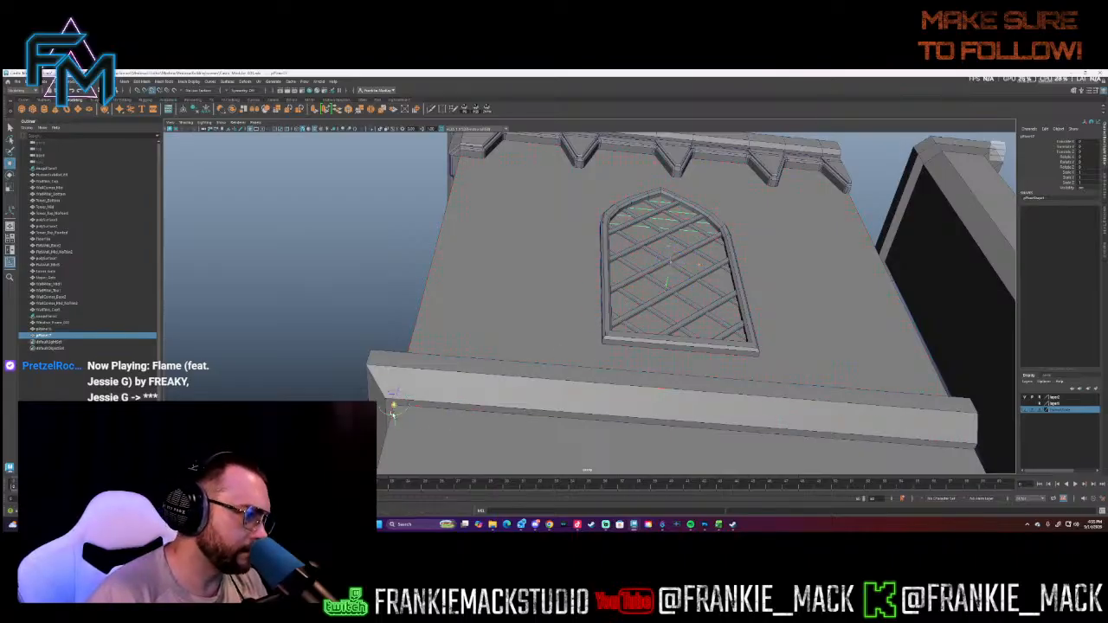
- Rename the new pane as Window_Glass
{"action": "double_click", "coordinate": [53, 336]}
{"action": "type", "text": "Window"}
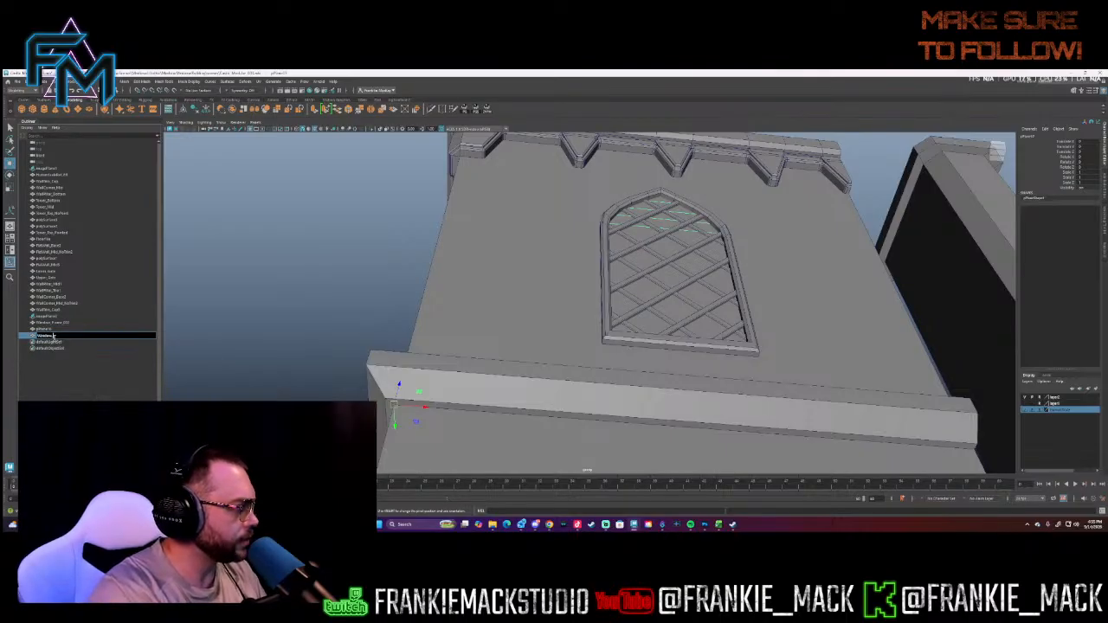
{"action": "key", "text": "Return"}
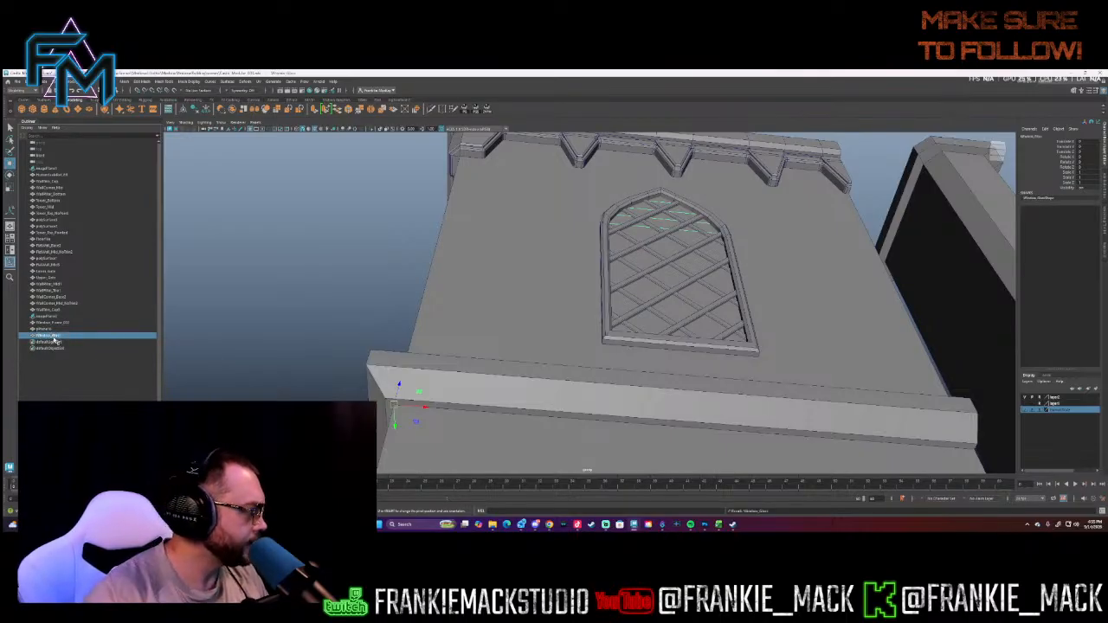
- Rename the combined diamond-lattice window with the prefix Window_Frame_
{"action": "left_click", "coordinate": [45, 330]}
{"action": "double_click", "coordinate": [46, 331]}
{"action": "type", "text": "Window_Frame_"}
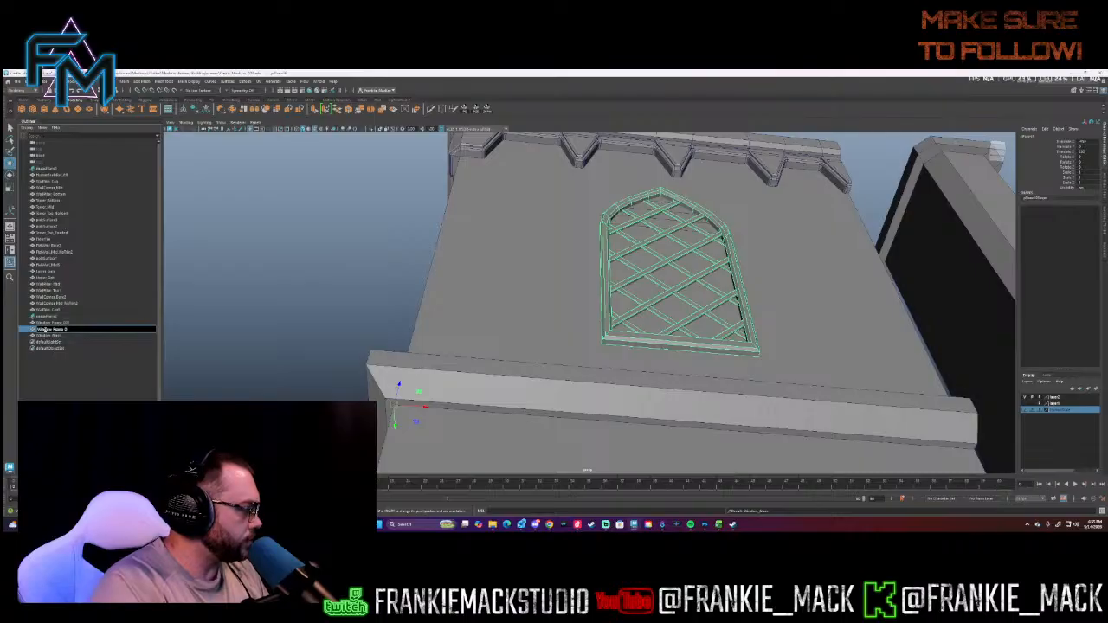
{"action": "key", "text": "Return"}
- Isolate the double-arched window frame and check how its name is numbered
{"action": "left_click", "coordinate": [50, 323]}
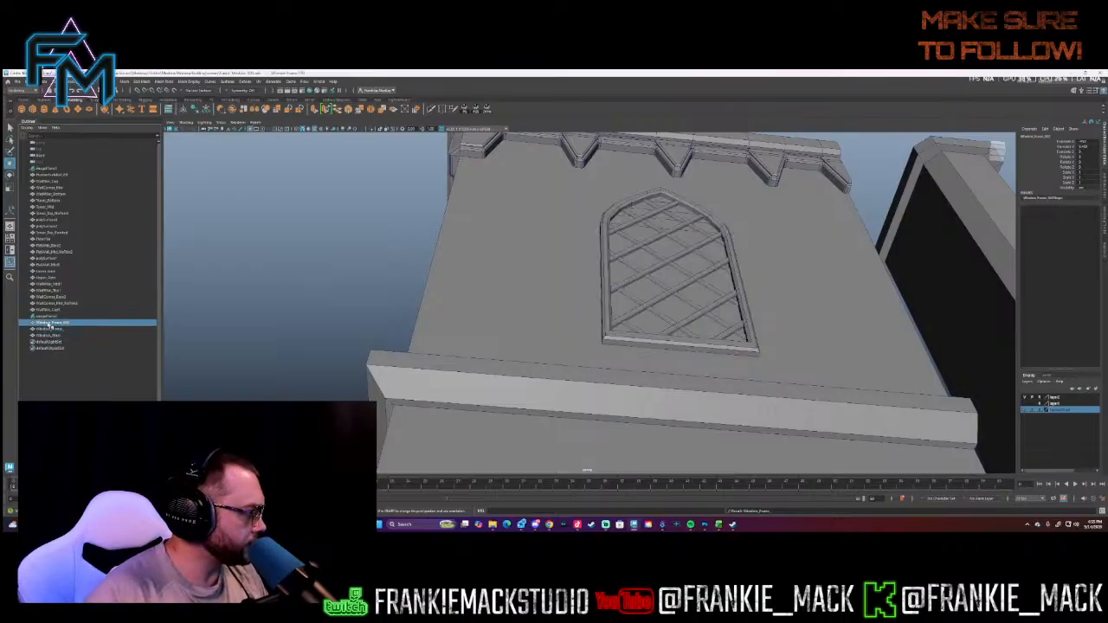
{"action": "key", "text": "ctrl+1"}
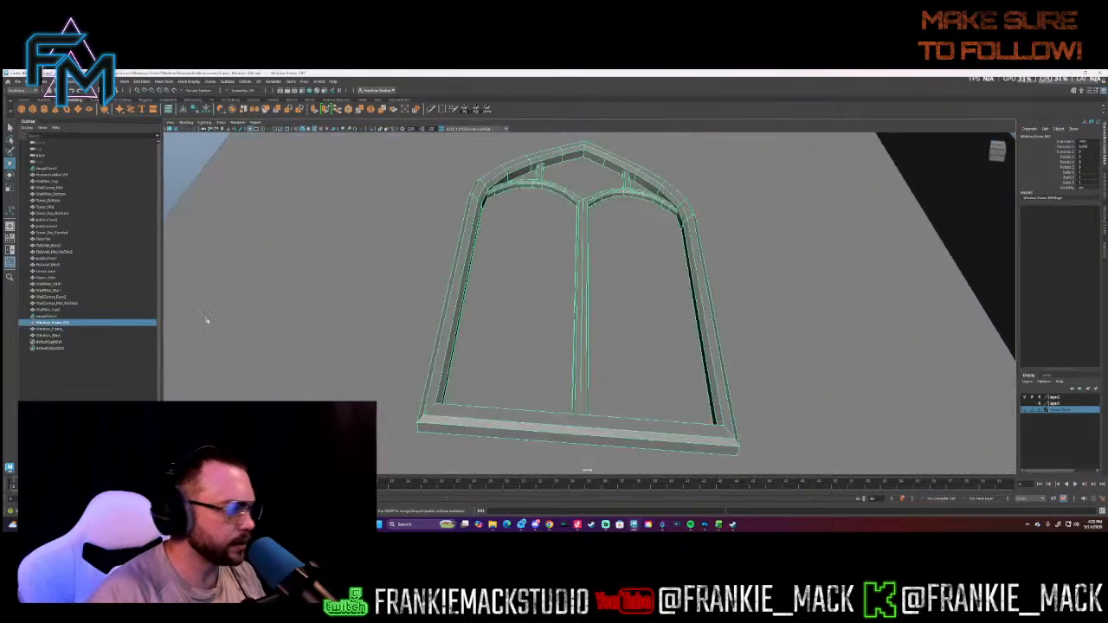
{"action": "double_click", "coordinate": [69, 324]}
{"action": "key", "text": "Return"}
- Complete the diamond-lattice window's name as Window_Frame_002 to follow the numbering of the double-arched frame
{"action": "double_click", "coordinate": [69, 329]}
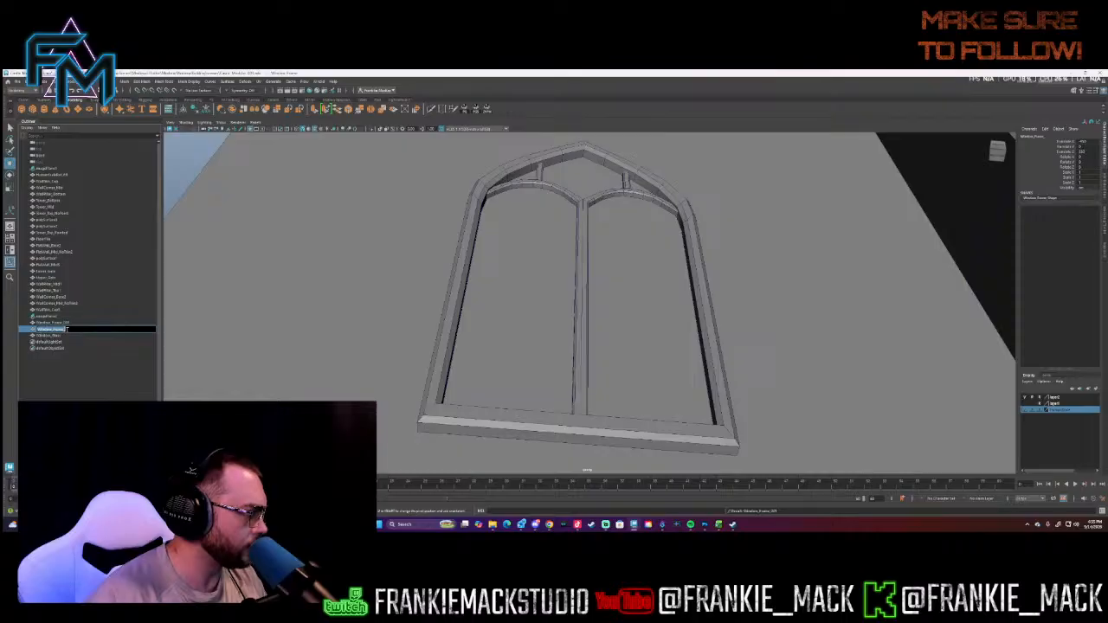
{"action": "left_click", "coordinate": [79, 331]}
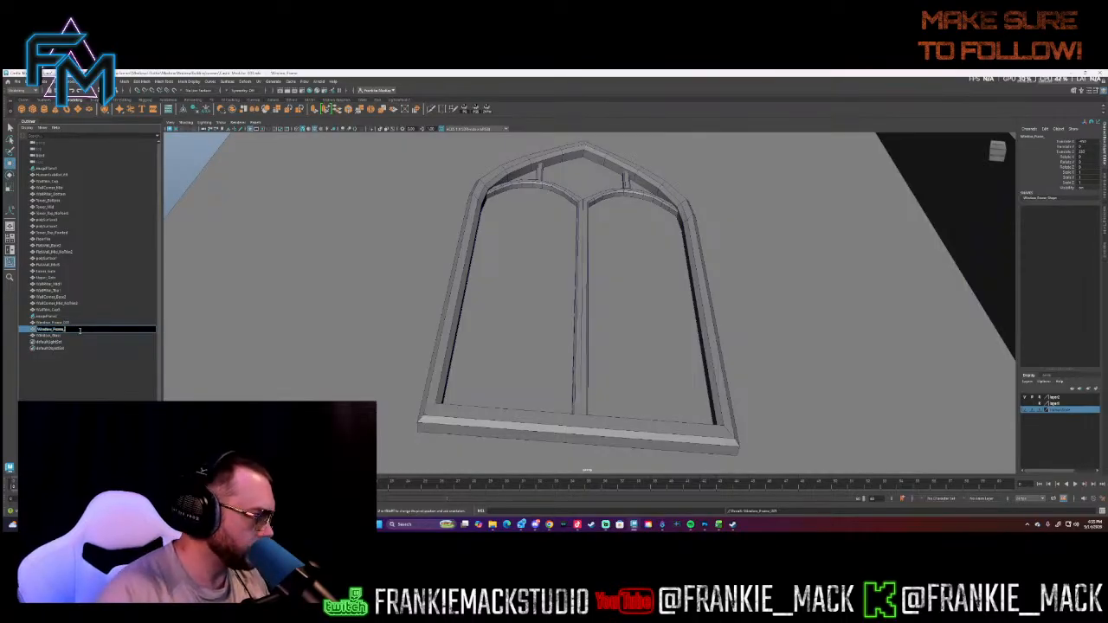
{"action": "type", "text": "0002"}
{"action": "key", "text": "Return"}
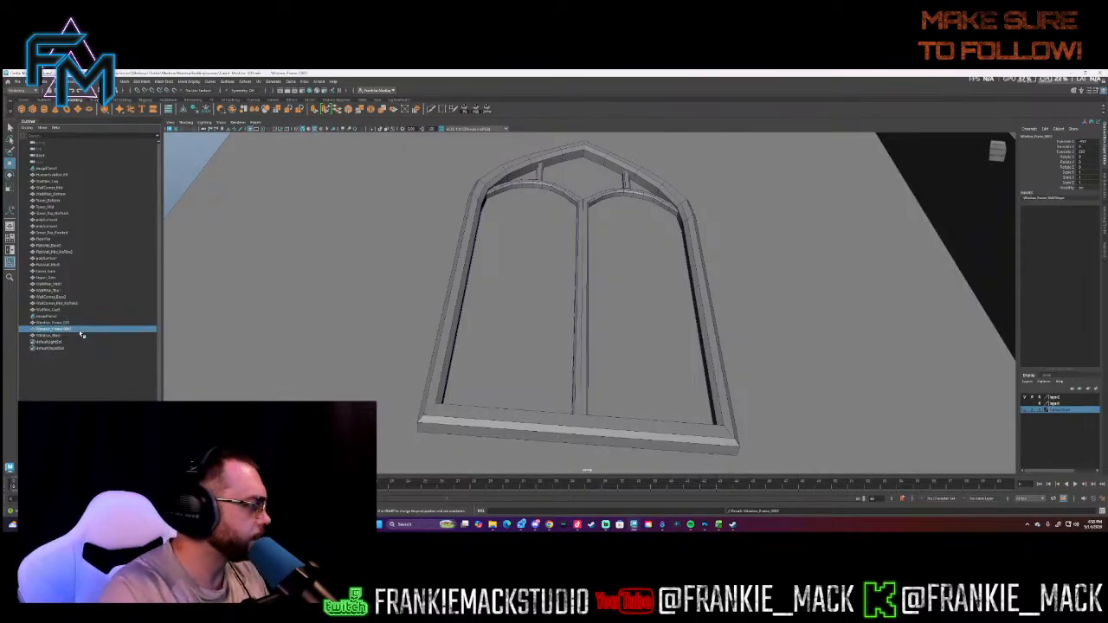
{"action": "double_click", "coordinate": [81, 333]}
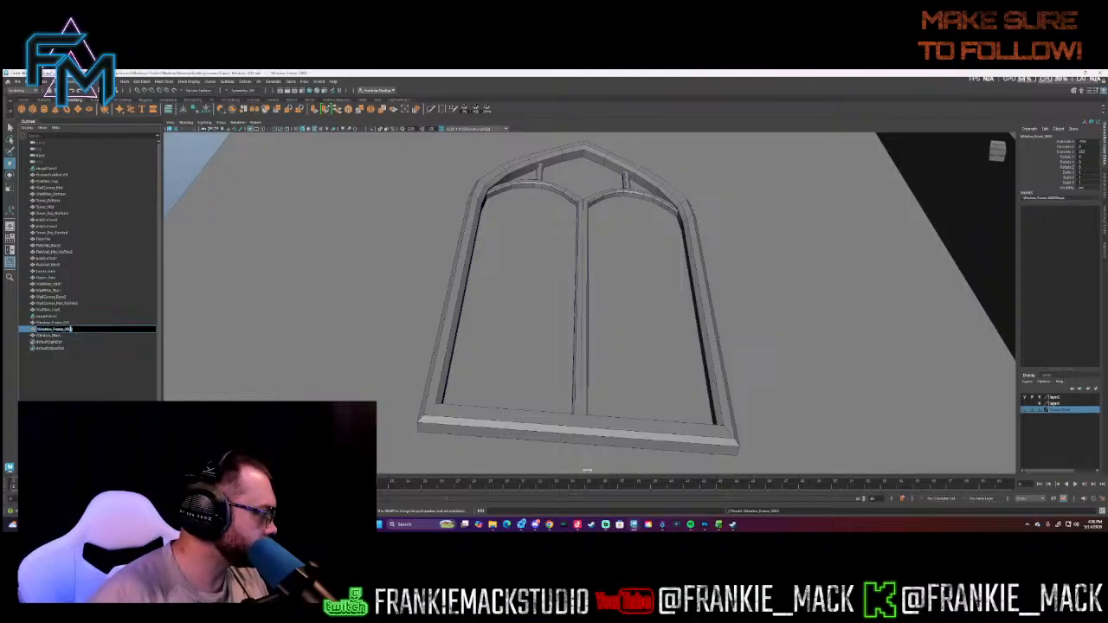
{"action": "key", "text": "Return"}
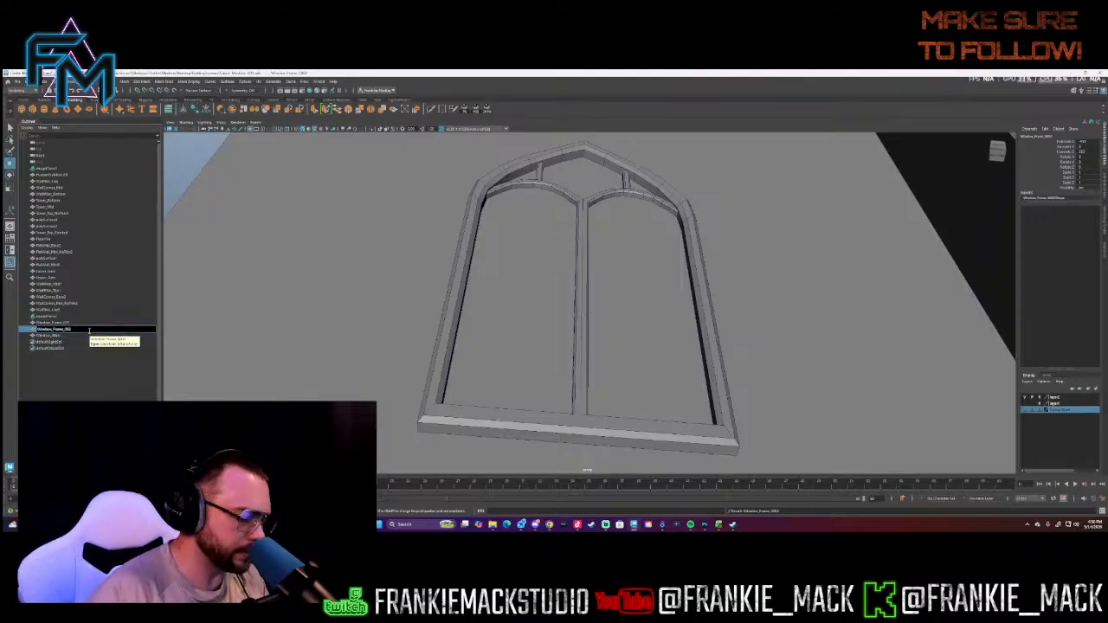
- End the isolation of the double-arched frame to show the whole castle kit, and clear the selection
{"action": "left_click_drag", "start_coordinate": [487, 294], "coordinate": [499, 314], "text": "alt"}
{"action": "right_click_drag", "start_coordinate": [499, 314], "coordinate": [203, 280], "text": "alt"}
{"action": "middle_click_drag", "start_coordinate": [485, 269], "coordinate": [497, 257], "text": "alt"}
{"action": "right_click_drag", "start_coordinate": [381, 299], "coordinate": [410, 290]}
{"action": "left_click", "coordinate": [425, 331]}
{"action": "mouse_move", "coordinate": [425, 332]}
{"action": "left_mouse_down", "text": "alt"}
{"action": "mouse_move", "coordinate": [439, 332]}
{"action": "mouse_move", "coordinate": [393, 329]}
{"action": "mouse_move", "coordinate": [412, 345]}
{"action": "left_mouse_up", "text": "alt"}
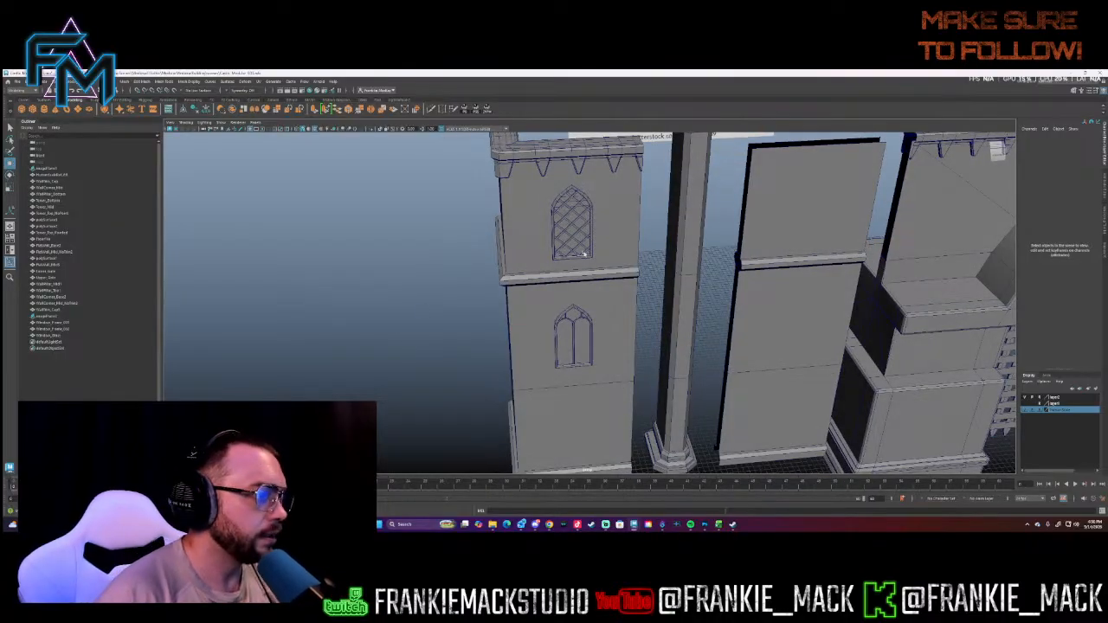
- Select the two window frames and the glass pane one after another in the Outliner to check which object each name belongs to
{"action": "left_click", "coordinate": [55, 336]}
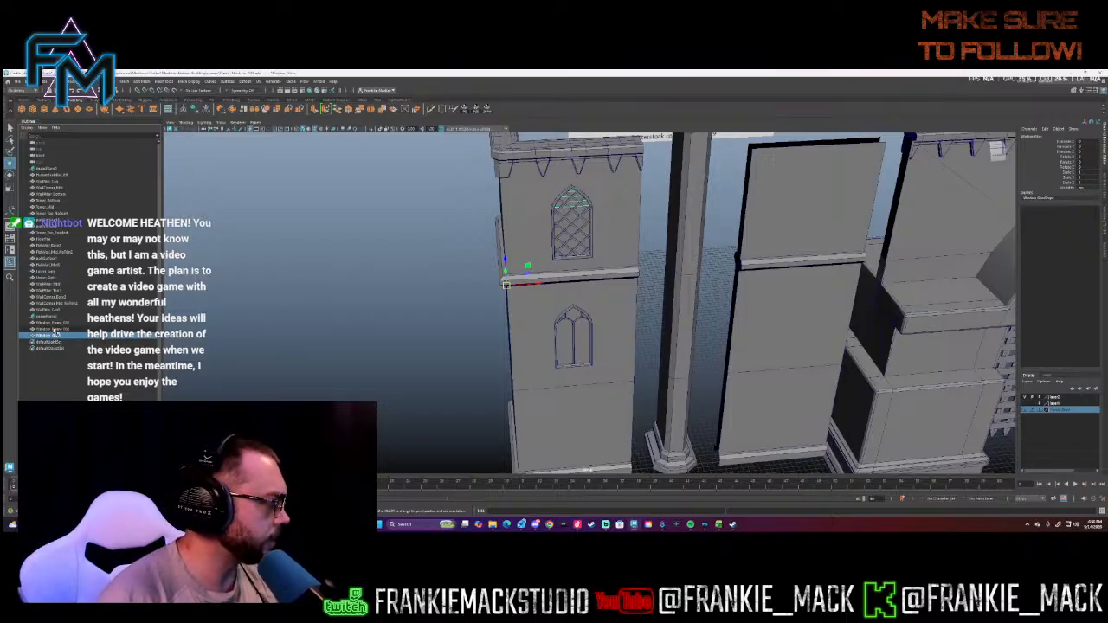
{"action": "left_click", "coordinate": [55, 322]}
{"action": "left_click", "coordinate": [59, 329]}
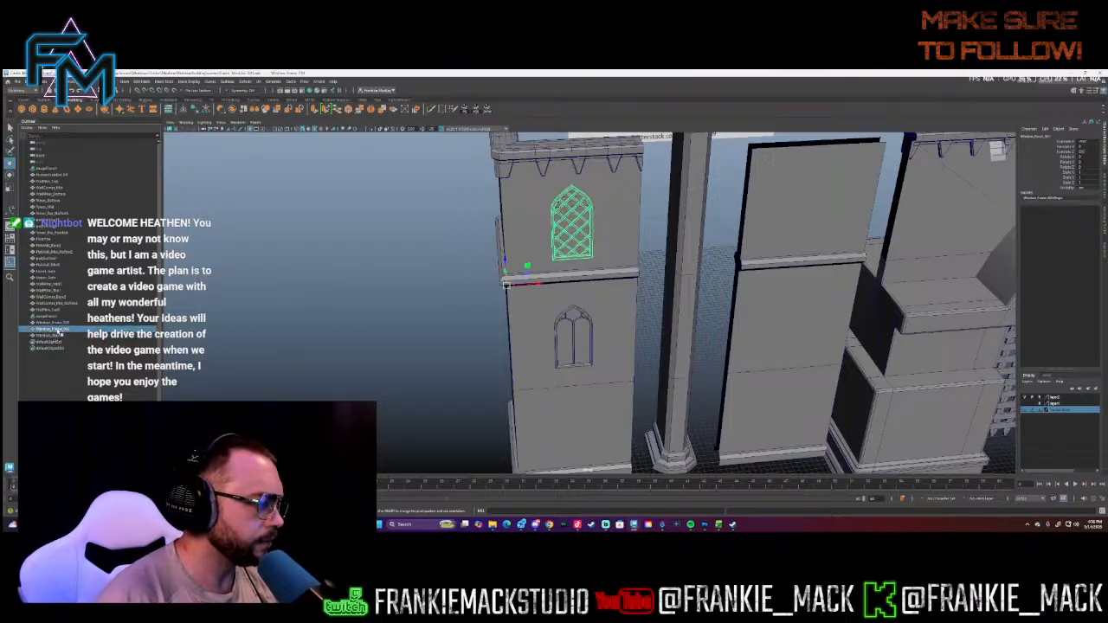
{"action": "left_click_drag", "start_coordinate": [184, 334], "coordinate": [179, 310], "text": "alt"}
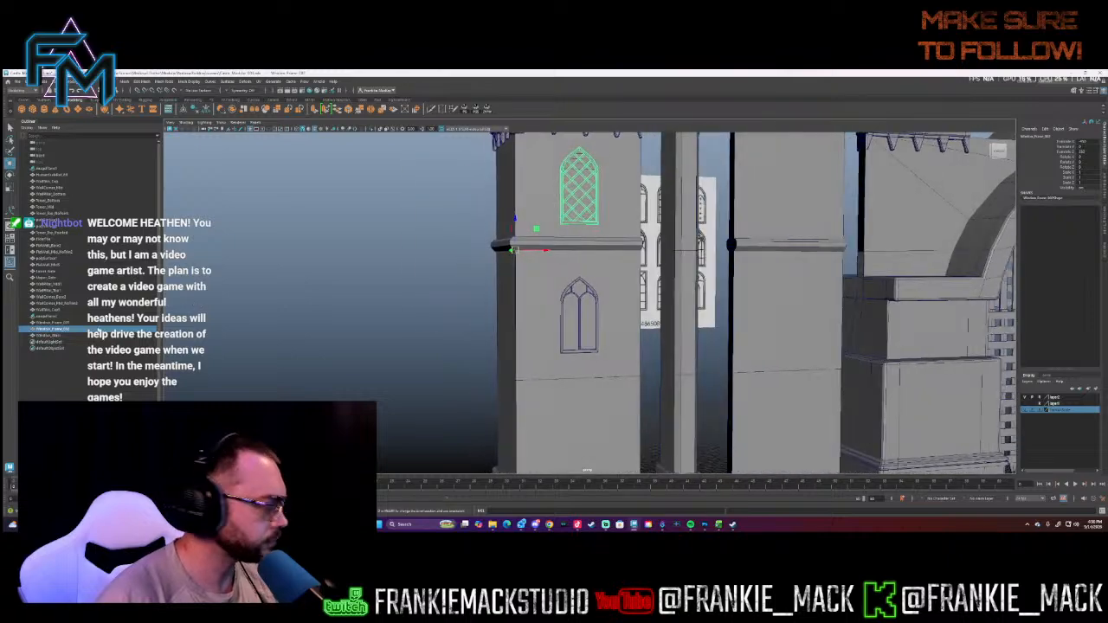
{"action": "left_click", "coordinate": [66, 336]}
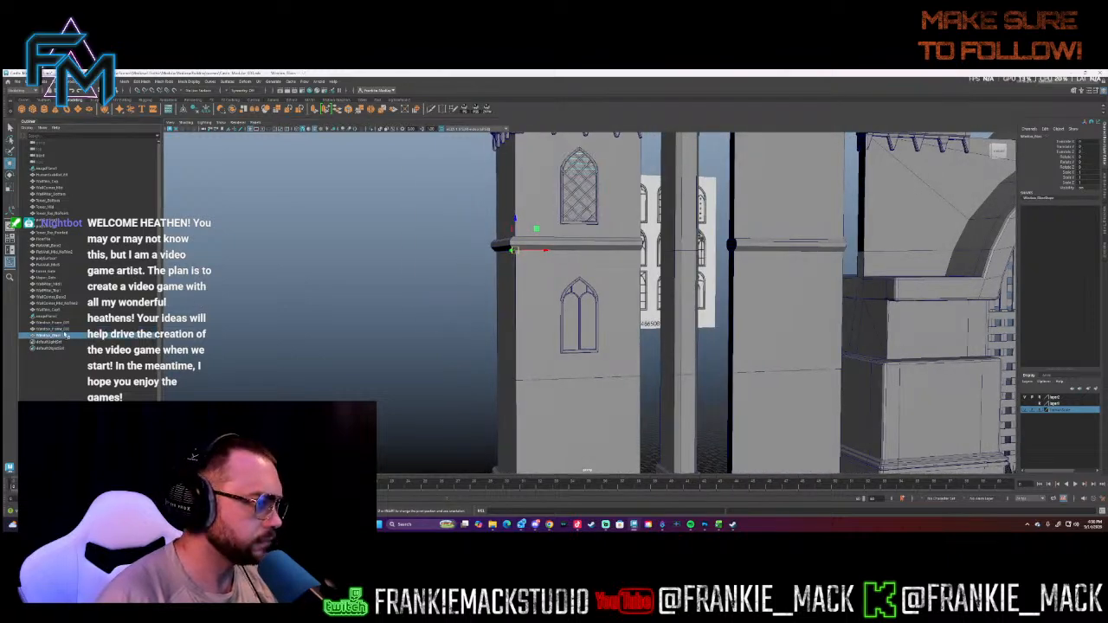
{"action": "left_click", "coordinate": [64, 323]}
{"action": "left_click", "coordinate": [66, 330], "text": "shift"}
{"action": "left_click", "coordinate": [72, 336]}
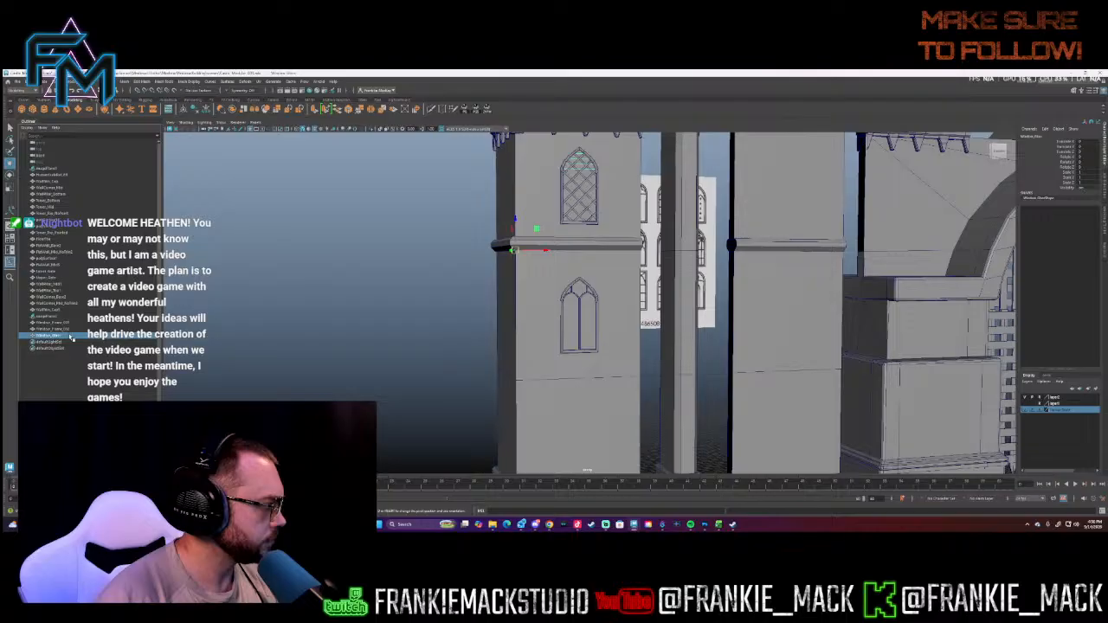
{"action": "left_click", "coordinate": [62, 322]}
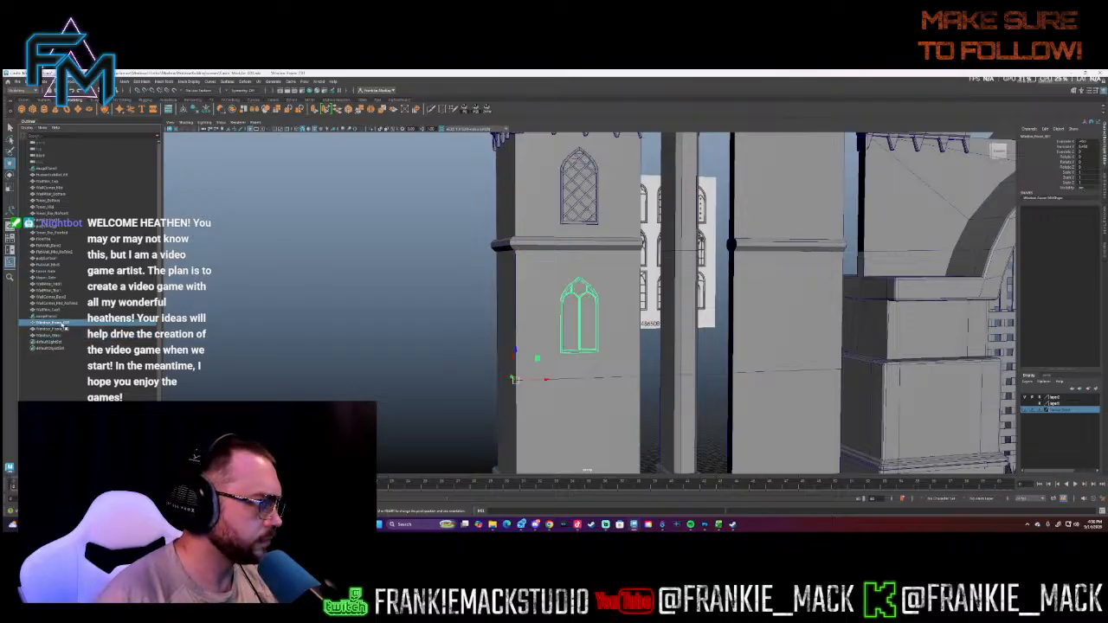
{"action": "left_click", "coordinate": [58, 336]}
{"action": "left_click", "coordinate": [58, 330]}
{"action": "left_click", "coordinate": [58, 336]}
- Look over the whole castle kit, from the windowed wall past the gate to the towers
{"action": "scroll", "coordinate": [225, 325], "scroll_direction": "down", "scroll_amount": 1}
{"action": "scroll", "coordinate": [225, 325], "scroll_direction": "down", "scroll_amount": 5}
{"action": "left_click_drag", "start_coordinate": [410, 311], "coordinate": [496, 309], "text": "alt"}
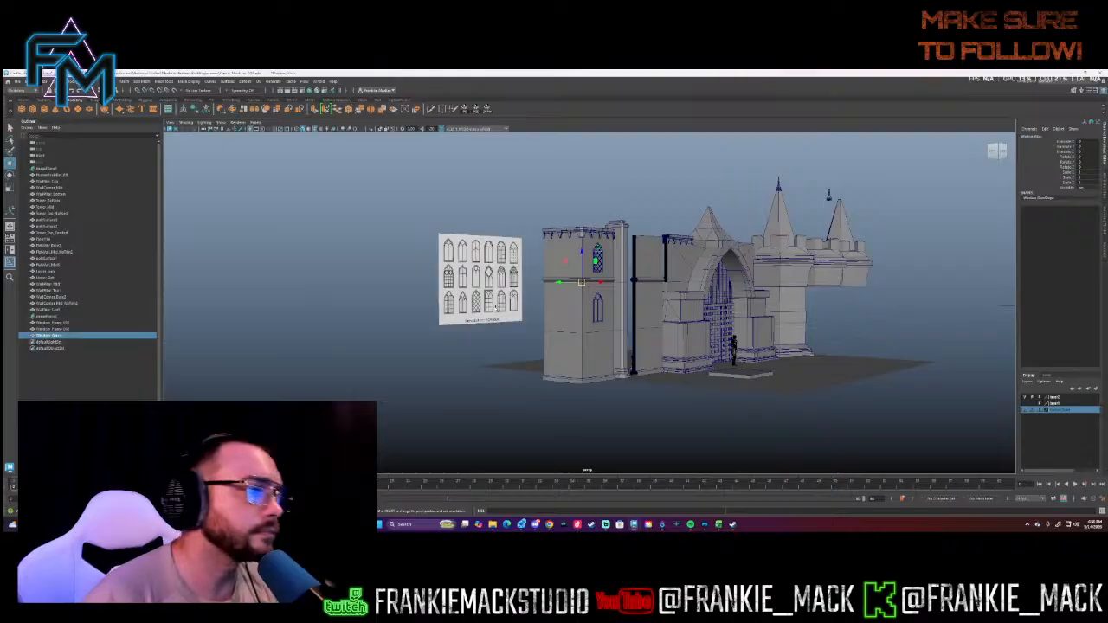
{"action": "left_click_drag", "start_coordinate": [915, 275], "coordinate": [571, 353], "text": "alt"}
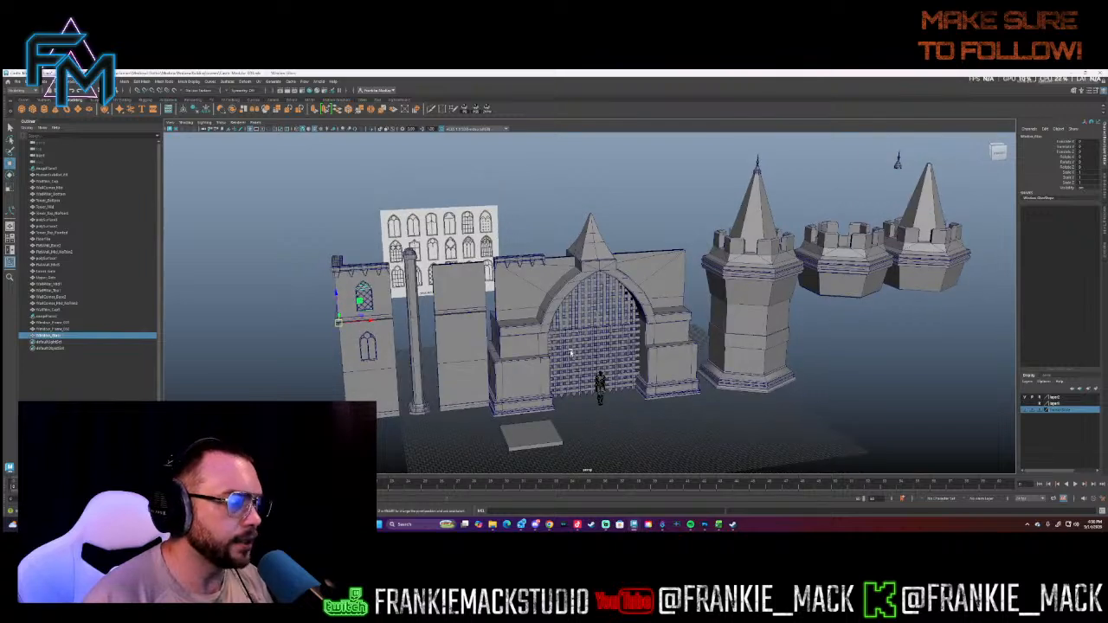
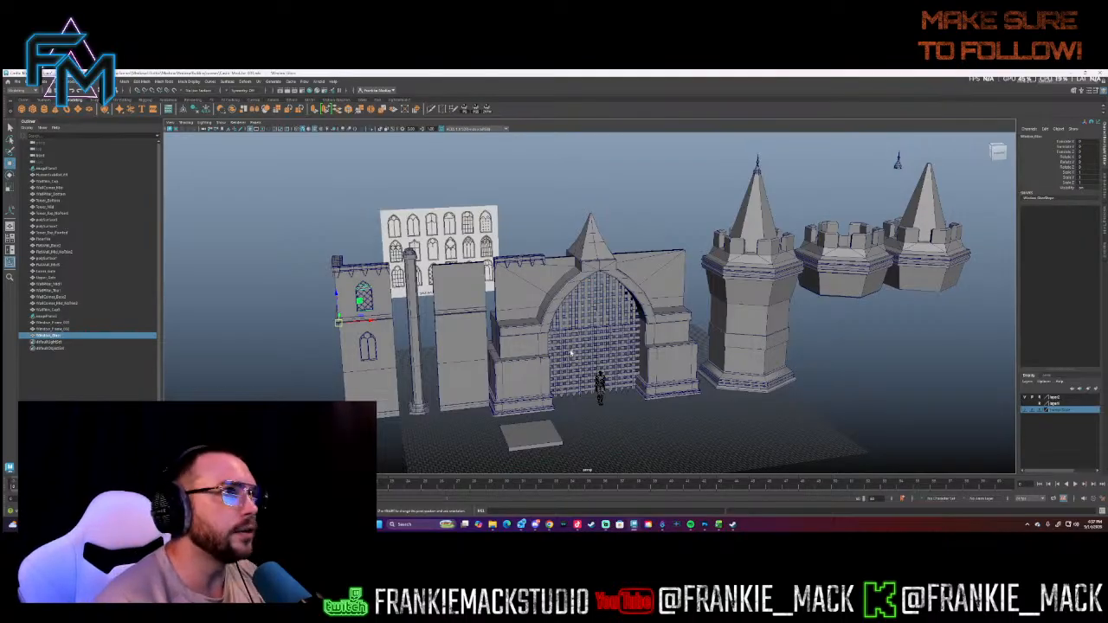
{"action": "left_click_drag", "start_coordinate": [559, 349], "coordinate": [485, 327], "text": "alt"}
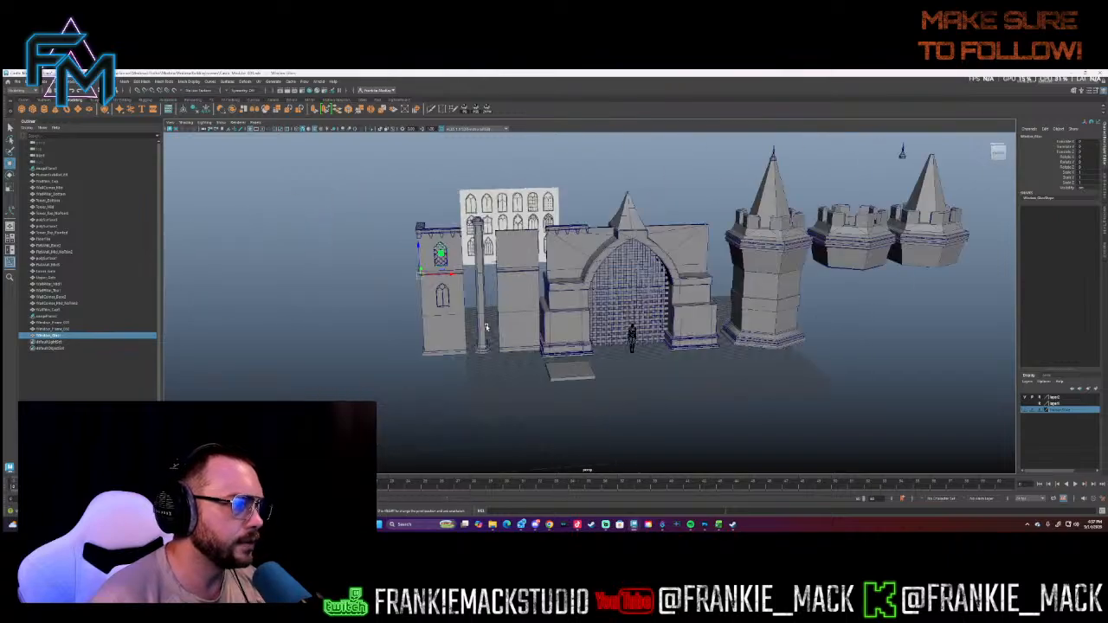
{"action": "left_click_drag", "start_coordinate": [585, 317], "coordinate": [655, 329], "text": "alt"}
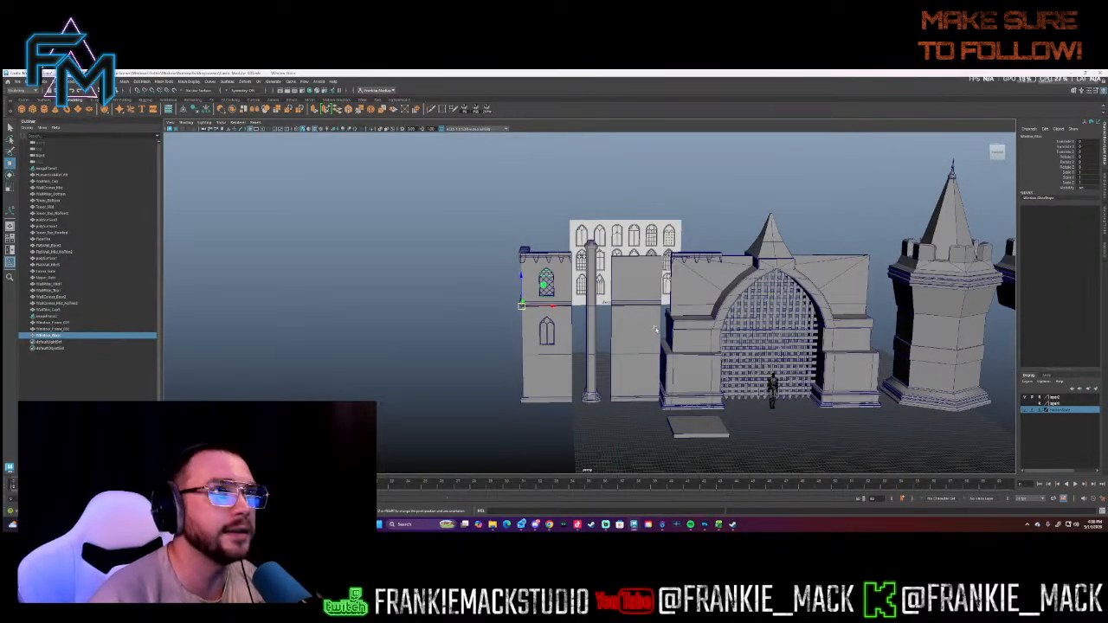
{"action": "left_click_drag", "start_coordinate": [655, 329], "coordinate": [670, 277], "text": "alt"}
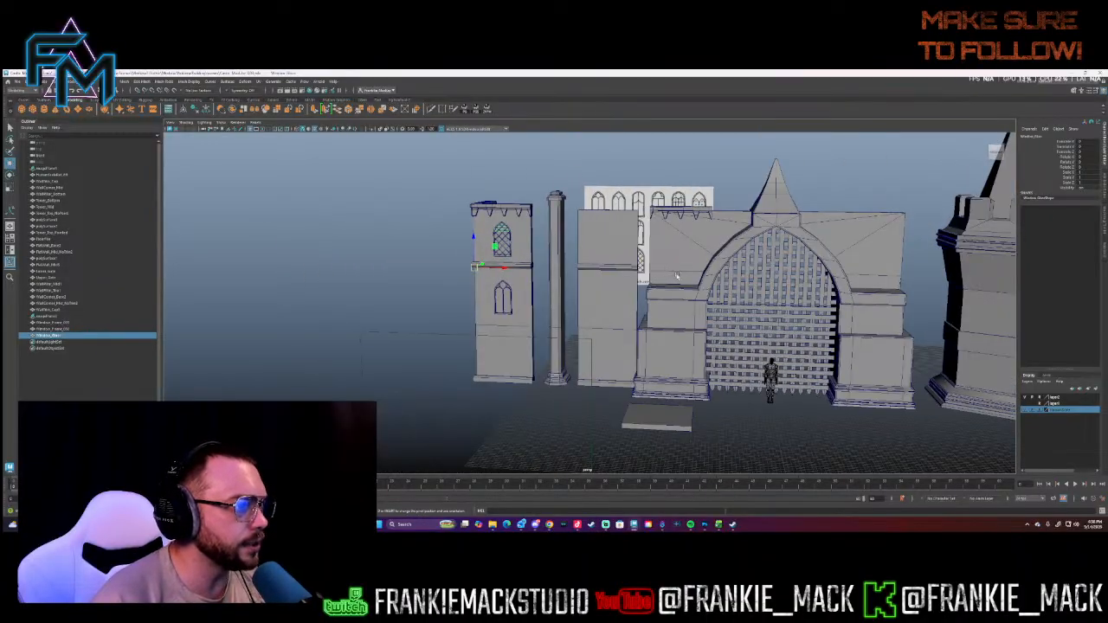
{"action": "middle_click_drag", "start_coordinate": [986, 242], "coordinate": [671, 303], "text": "alt"}
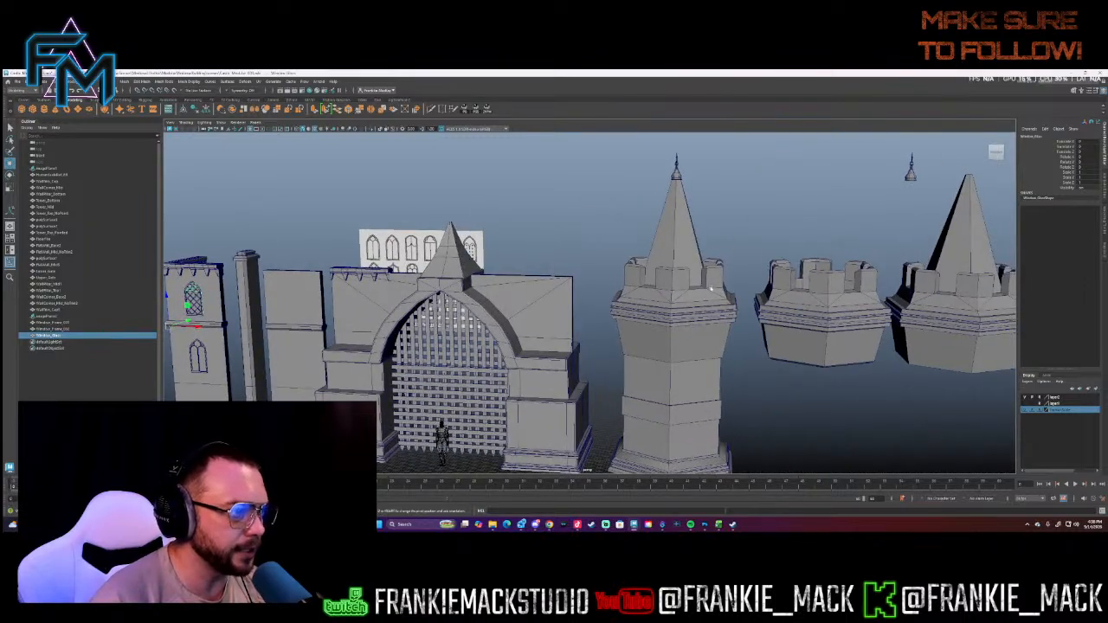
{"action": "middle_click_drag", "start_coordinate": [510, 318], "coordinate": [598, 327], "text": "alt"}
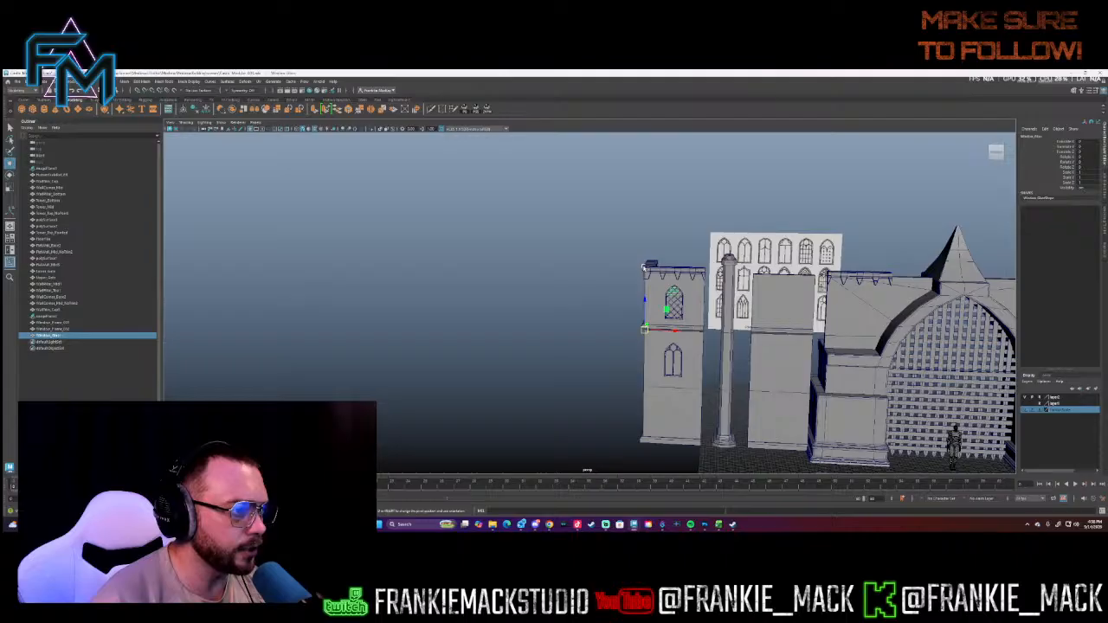
{"action": "middle_click_drag", "start_coordinate": [683, 287], "coordinate": [606, 287], "text": "alt"}
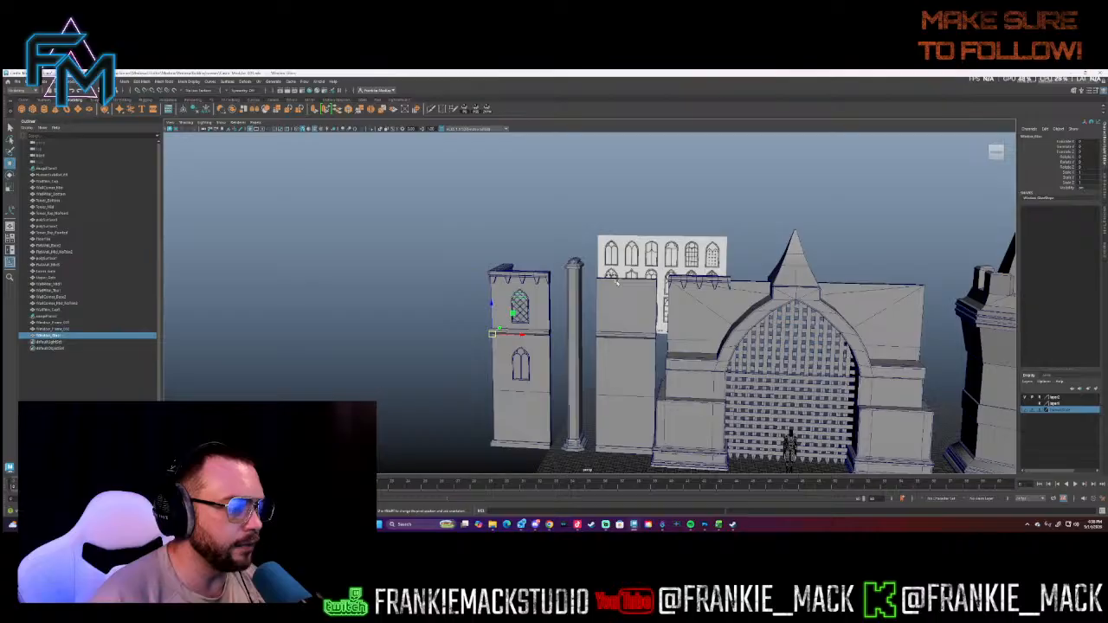
- Move the cap trim off the windowed wall into open space and slide the plain upper wall panel flush against the windowed one
{"action": "left_click", "coordinate": [536, 275]}
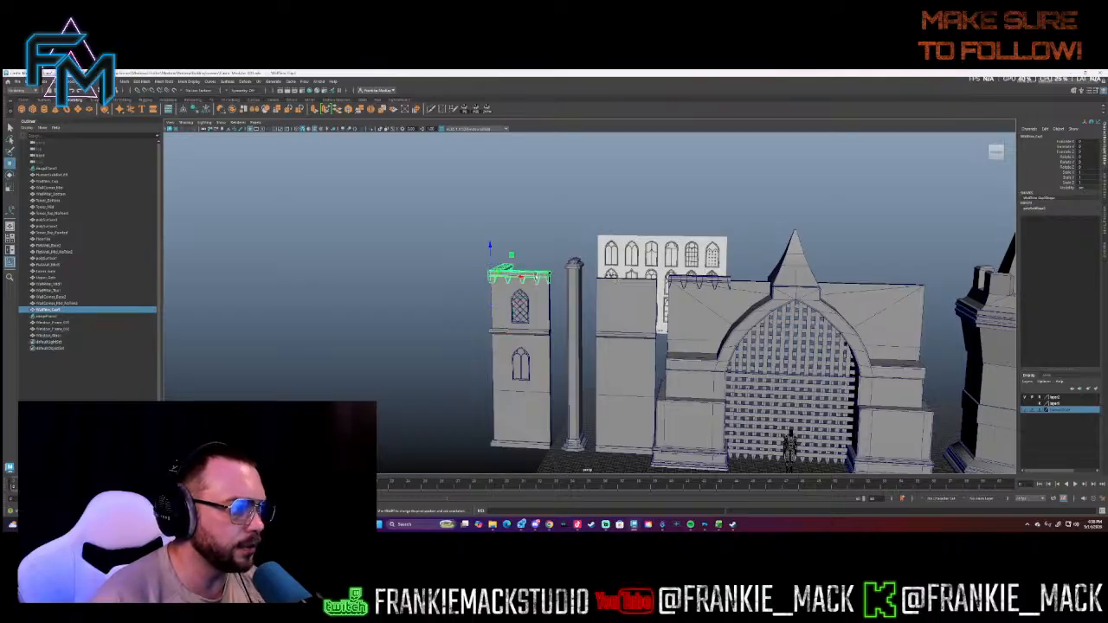
{"action": "left_click_drag", "start_coordinate": [517, 275], "coordinate": [392, 274]}
{"action": "left_click", "coordinate": [640, 322]}
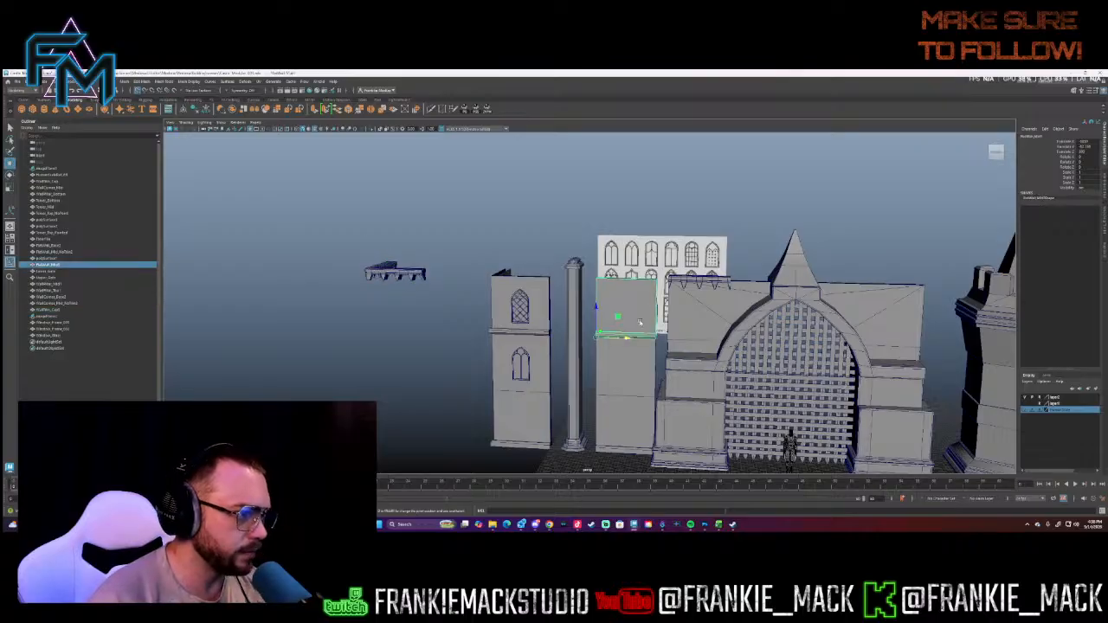
{"action": "left_click_drag", "start_coordinate": [629, 338], "coordinate": [577, 335]}
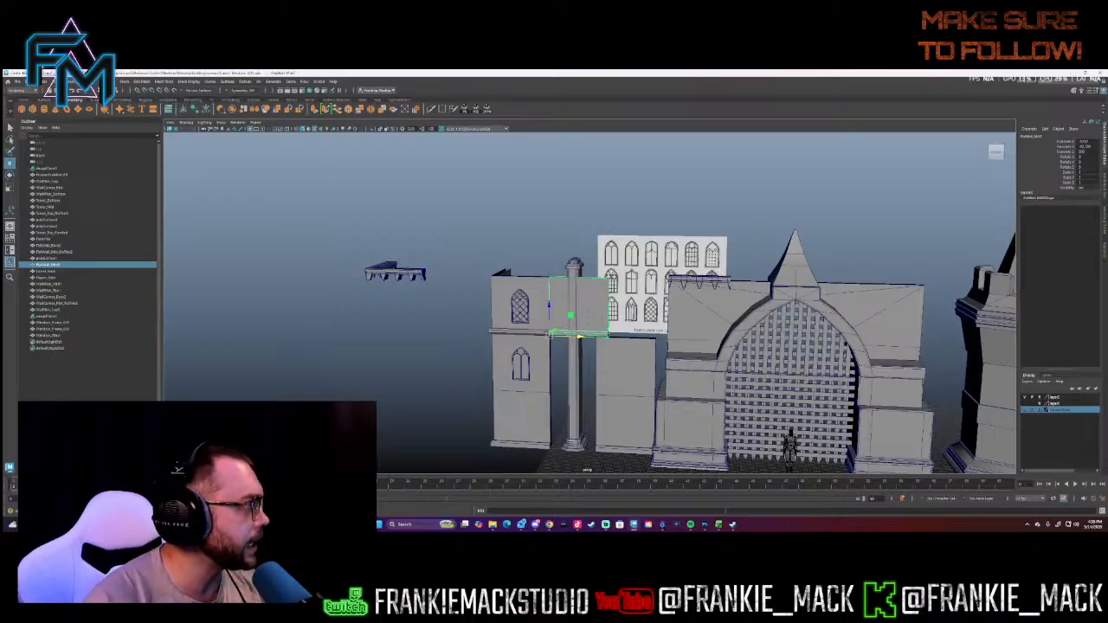
- Check the grid's size and line spacing in the Grid Options
{"action": "left_click", "coordinate": [93, 83]}
{"action": "left_click", "coordinate": [141, 100]}
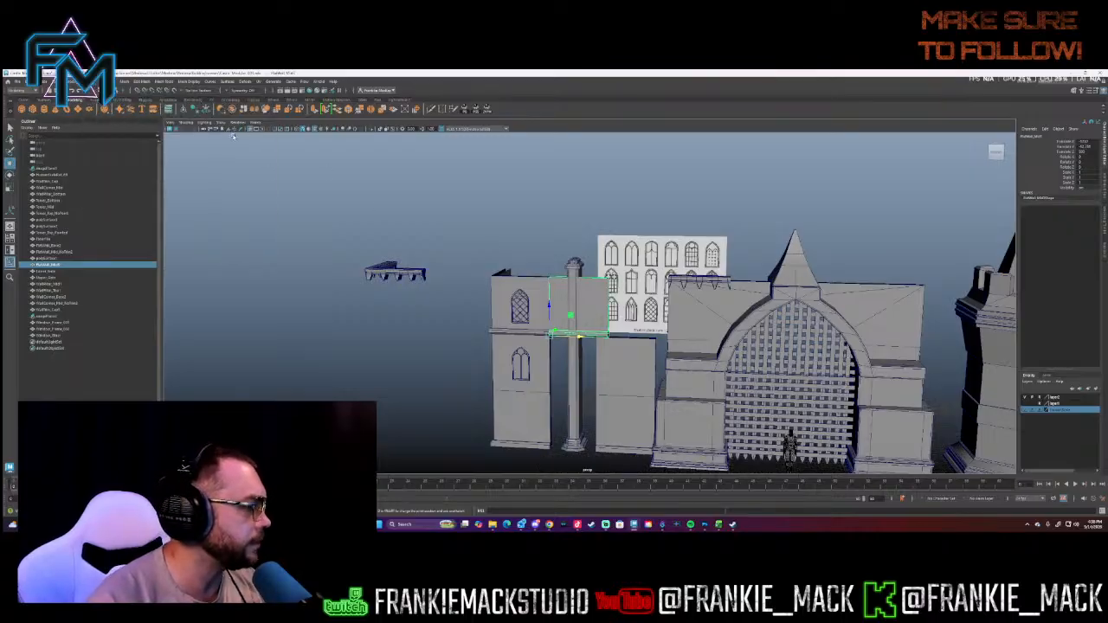
{"action": "left_click", "coordinate": [95, 82]}
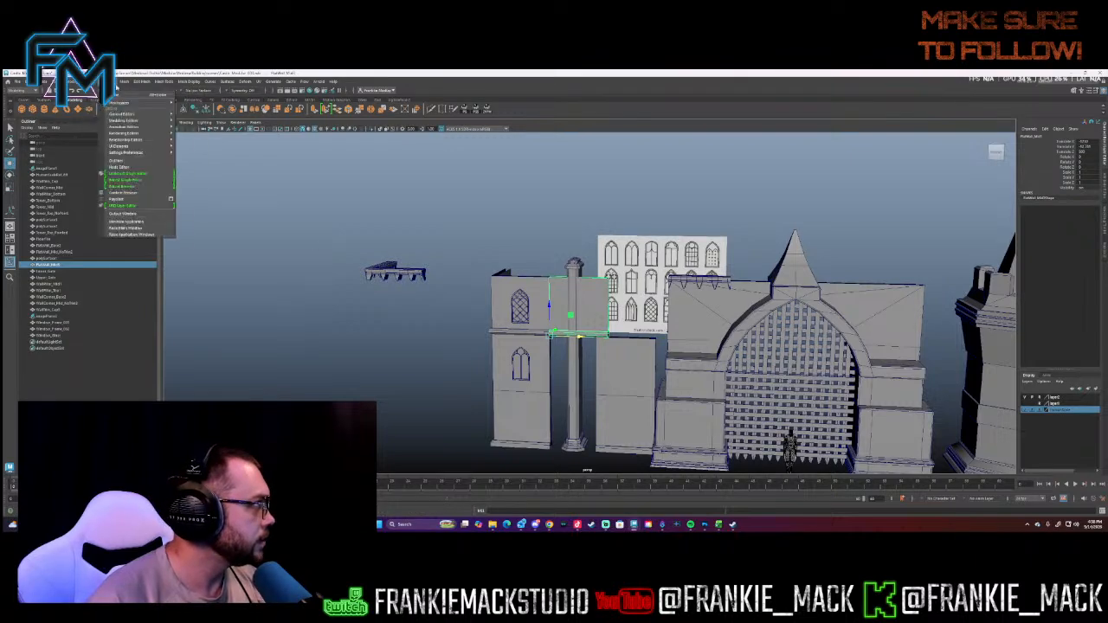
{"action": "left_click", "coordinate": [106, 99]}
{"action": "left_click", "coordinate": [96, 82]}
{"action": "left_click", "coordinate": [199, 100]}
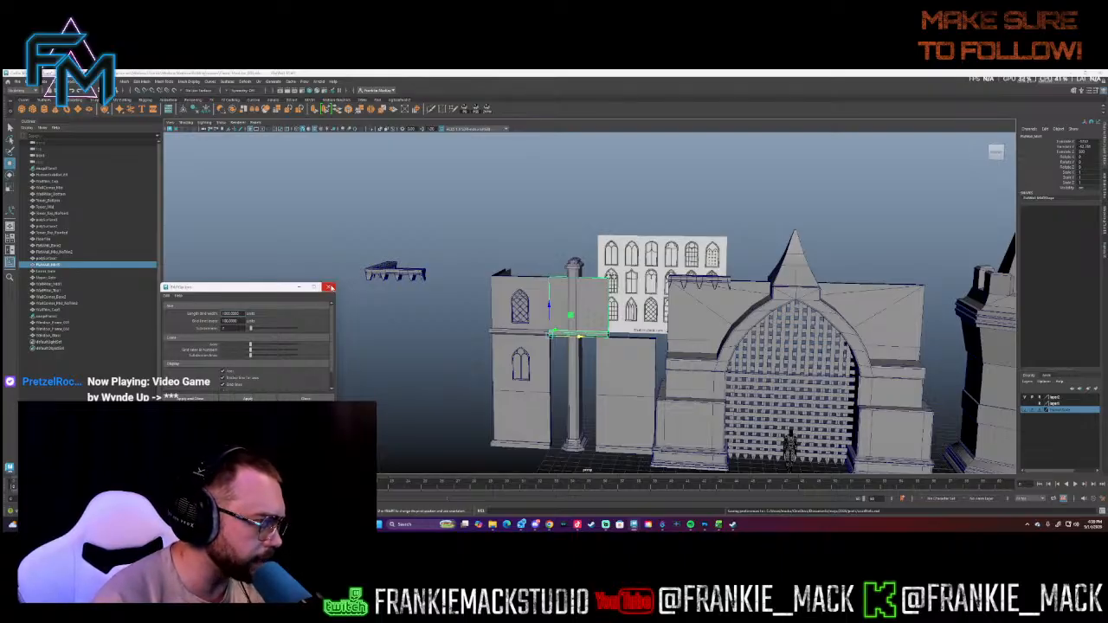
{"action": "left_click", "coordinate": [329, 288]}
- Move all three pillar pieces out from between the walls into open space and shift the cap trim farther out beyond them
{"action": "left_click_drag", "start_coordinate": [329, 285], "coordinate": [400, 349], "text": "alt"}
{"action": "left_click", "coordinate": [605, 450]}
{"action": "left_click", "coordinate": [603, 395], "text": "shift"}
{"action": "left_click", "coordinate": [604, 355], "text": "shift"}
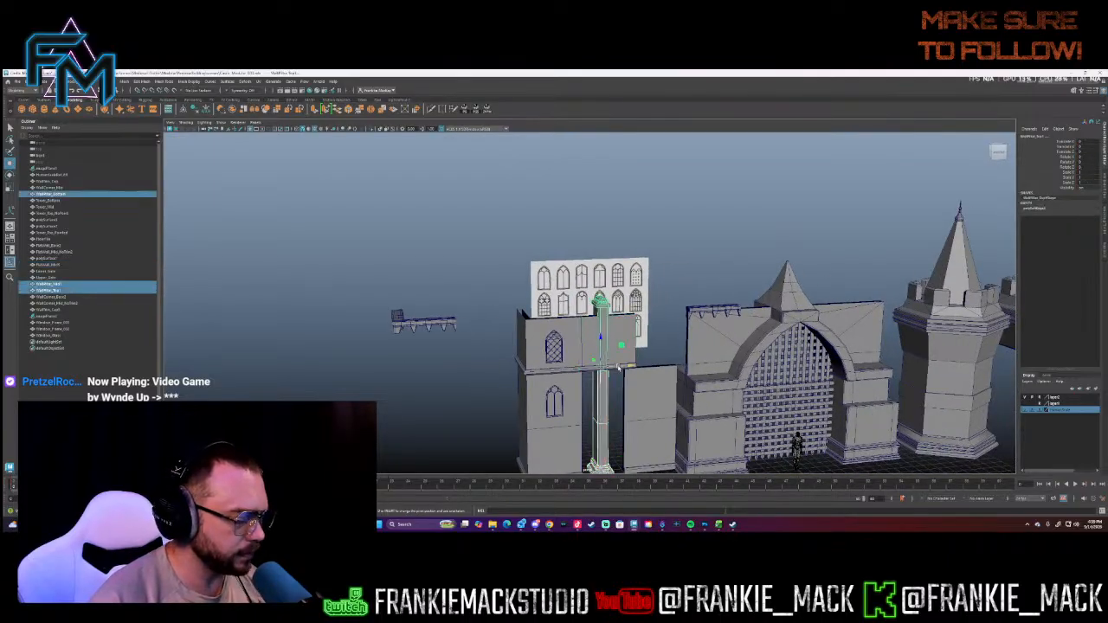
{"action": "left_click_drag", "start_coordinate": [617, 365], "coordinate": [387, 381]}
{"action": "left_click", "coordinate": [422, 322]}
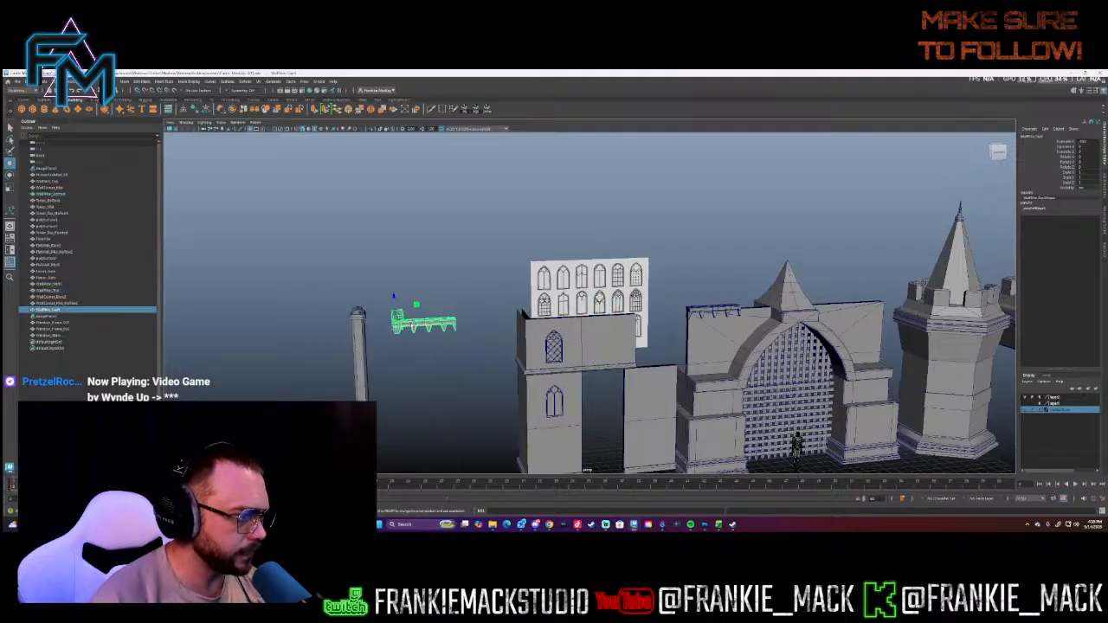
{"action": "left_click_drag", "start_coordinate": [422, 322], "coordinate": [299, 324]}
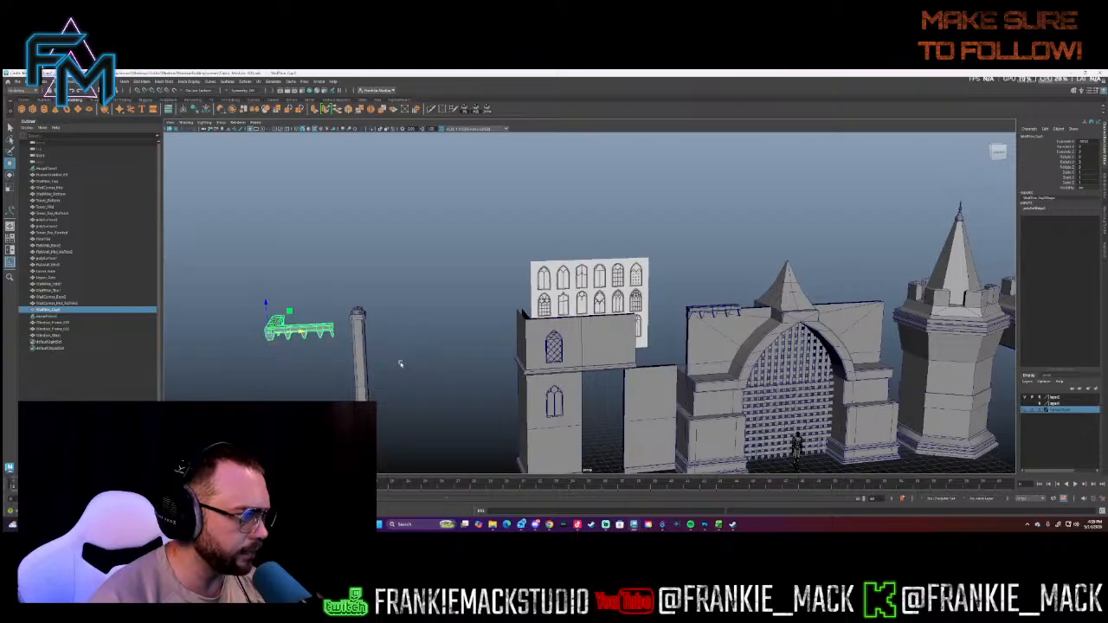
- Clear the selection and examine the joined upper wall panels, the window reference sheet and the rearranged castle pieces
{"action": "left_click", "coordinate": [455, 375]}
{"action": "left_click_drag", "start_coordinate": [456, 375], "coordinate": [445, 354], "text": "alt"}
{"action": "middle_click_drag", "start_coordinate": [444, 354], "coordinate": [363, 302], "text": "alt"}
{"action": "left_click_drag", "start_coordinate": [363, 304], "coordinate": [459, 335], "text": "alt"}
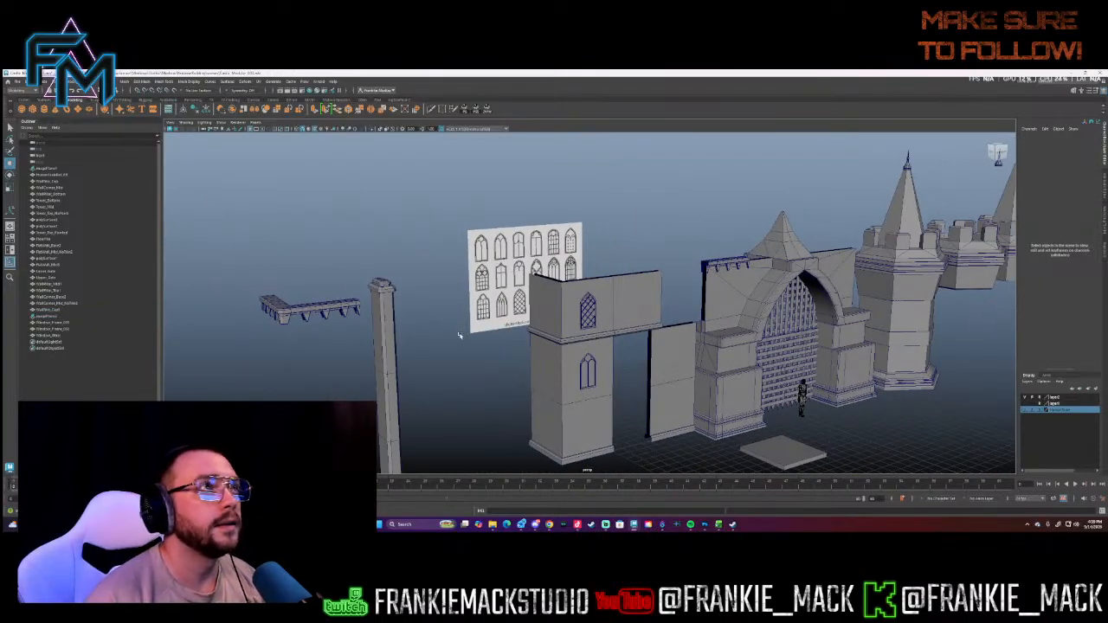
{"action": "left_click_drag", "start_coordinate": [550, 326], "coordinate": [397, 303], "text": "alt"}
{"action": "middle_click_drag", "start_coordinate": [396, 303], "coordinate": [575, 331], "text": "alt"}
{"action": "left_click_drag", "start_coordinate": [575, 332], "coordinate": [580, 324], "text": "alt"}
{"action": "mouse_move", "coordinate": [579, 325]}
{"action": "middle_mouse_down", "text": "alt"}
{"action": "mouse_move", "coordinate": [534, 386]}
{"action": "mouse_move", "coordinate": [571, 322]}
{"action": "middle_mouse_up", "text": "alt"}
{"action": "scroll", "coordinate": [535, 386], "scroll_direction": "up", "scroll_amount": 8}
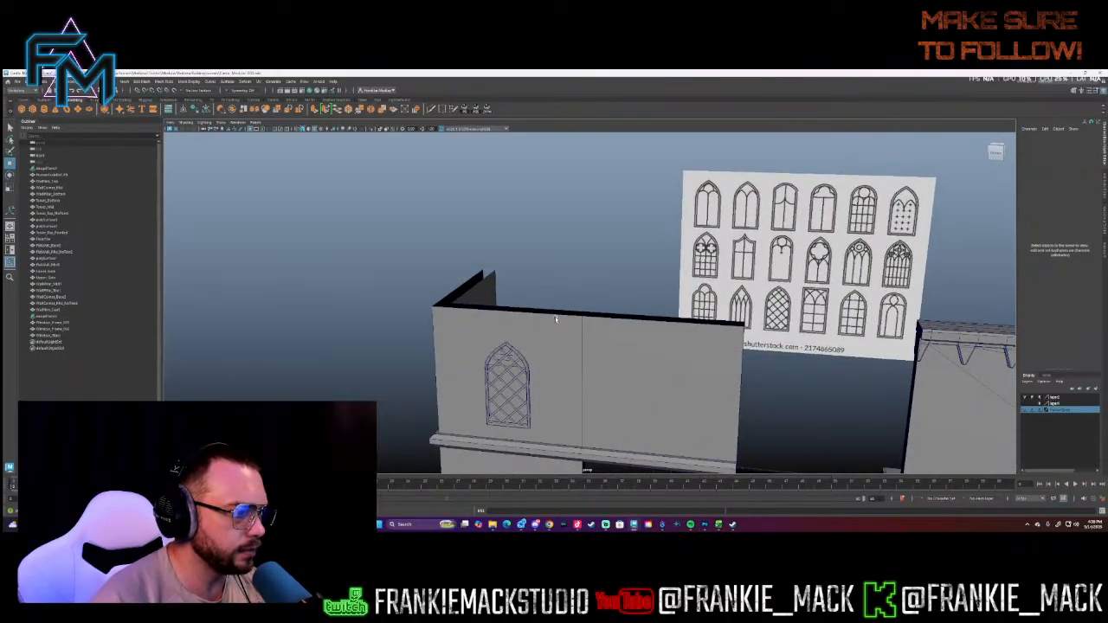
{"action": "mouse_move", "coordinate": [553, 321]}
{"action": "left_mouse_down", "text": "alt"}
{"action": "mouse_move", "coordinate": [597, 322]}
{"action": "mouse_move", "coordinate": [573, 324]}
{"action": "left_mouse_up", "text": "alt"}
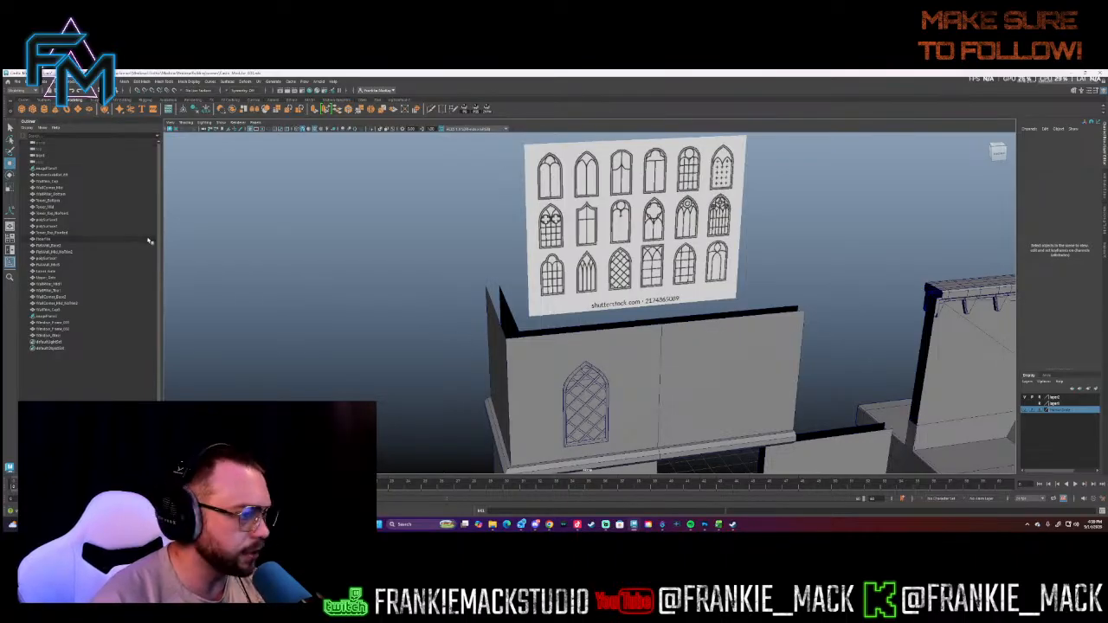
{"action": "scroll", "coordinate": [210, 182], "scroll_direction": "down", "scroll_amount": 7}
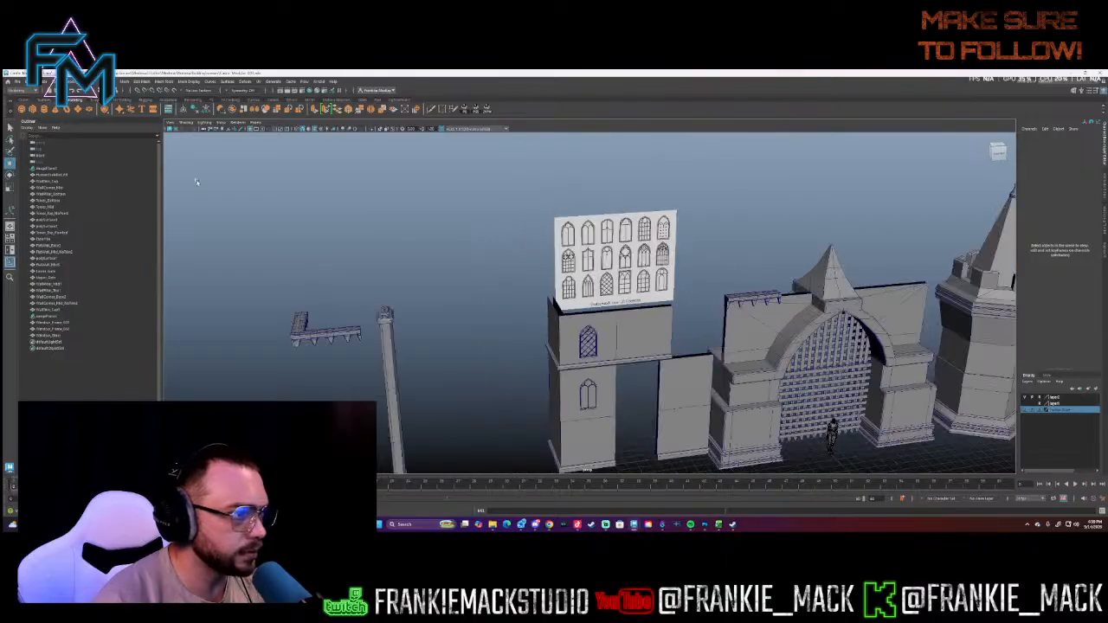
{"action": "middle_click_drag", "start_coordinate": [684, 269], "coordinate": [384, 299], "text": "alt"}
{"action": "left_click_drag", "start_coordinate": [498, 323], "coordinate": [483, 360], "text": "alt"}
{"action": "left_click_drag", "start_coordinate": [475, 313], "coordinate": [480, 270], "text": "alt"}
{"action": "middle_click_drag", "start_coordinate": [480, 270], "coordinate": [783, 275], "text": "alt"}
{"action": "left_click_drag", "start_coordinate": [435, 300], "coordinate": [500, 300], "text": "alt"}
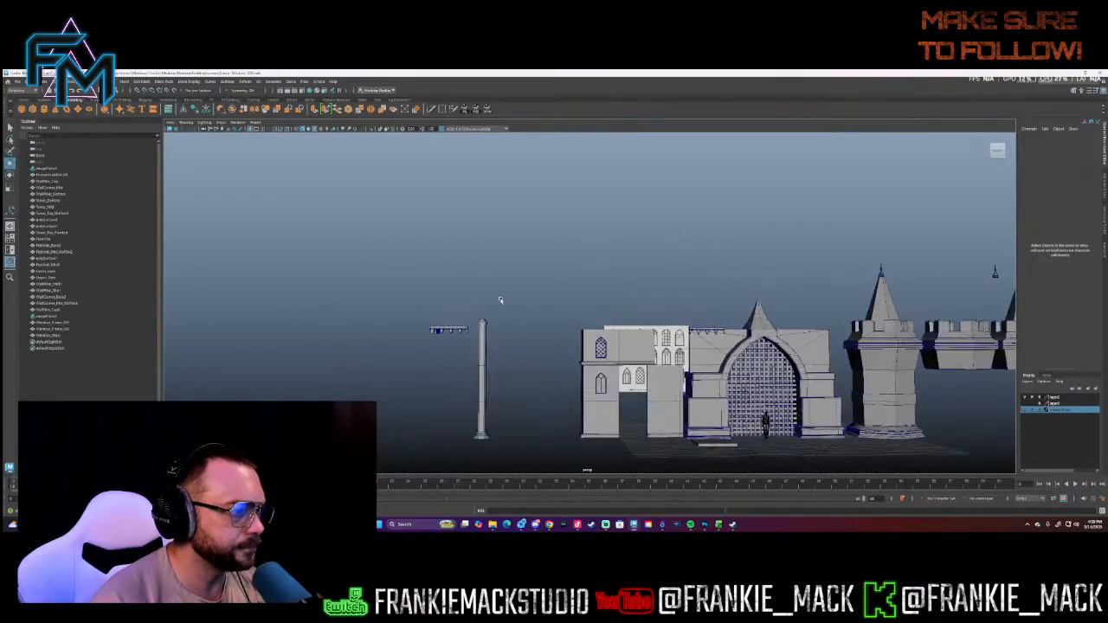
- Create a polygon cone and move it, enlarged, to the outer top corner of the windowed wall
{"action": "scroll", "coordinate": [500, 300], "scroll_direction": "up", "scroll_amount": 8}
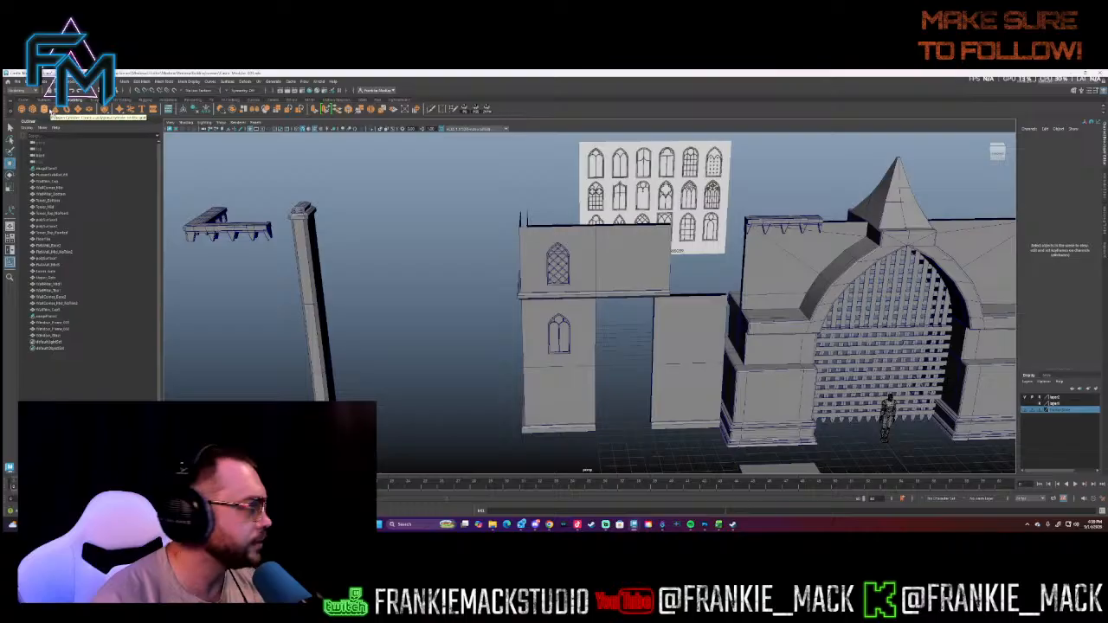
{"action": "left_click", "coordinate": [54, 110]}
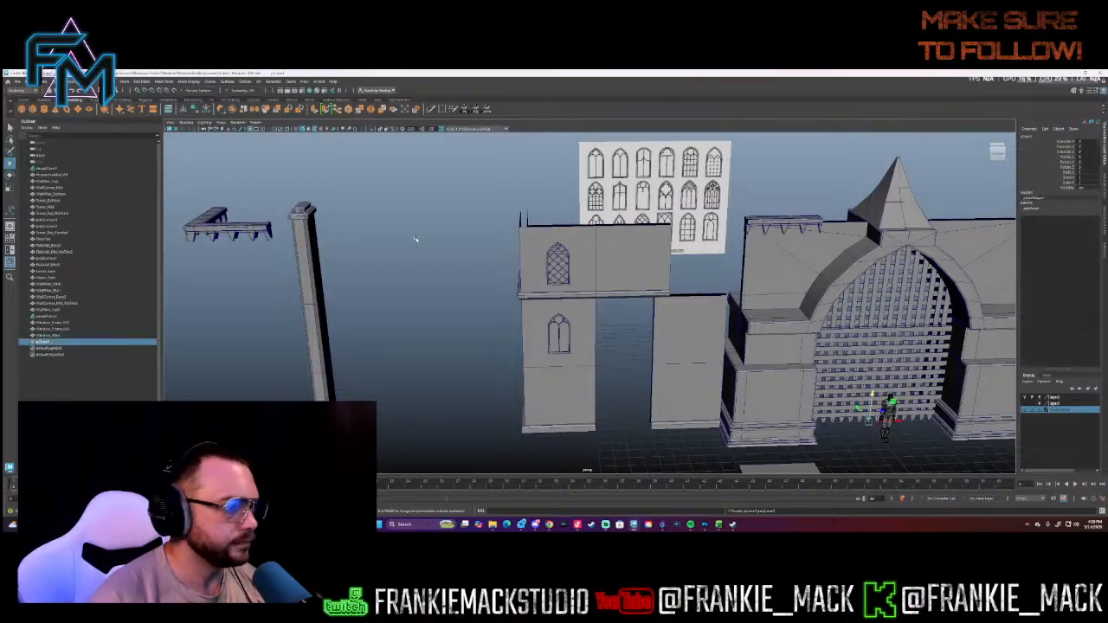
{"action": "left_click_drag", "start_coordinate": [870, 423], "coordinate": [292, 199]}
{"action": "key", "text": "w"}
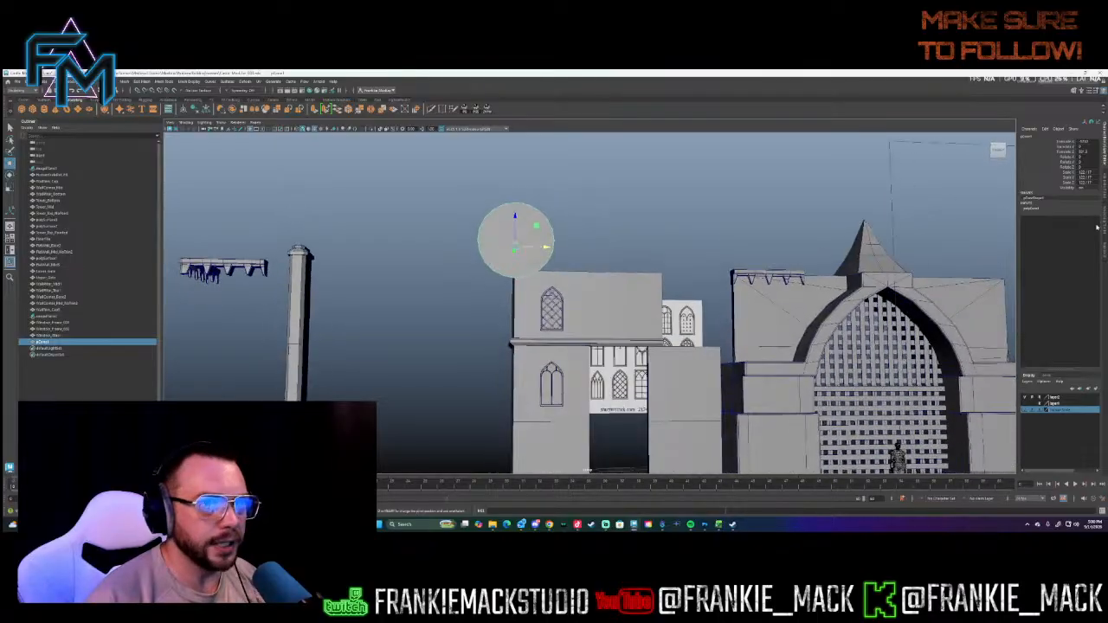
- Reduce the cone's axis subdivisions to six for a hexagonal outline and add a height subdivision
{"action": "left_click", "coordinate": [1032, 208]}
{"action": "left_click", "coordinate": [1049, 230]}
{"action": "middle_click_drag", "start_coordinate": [893, 228], "coordinate": [877, 229]}
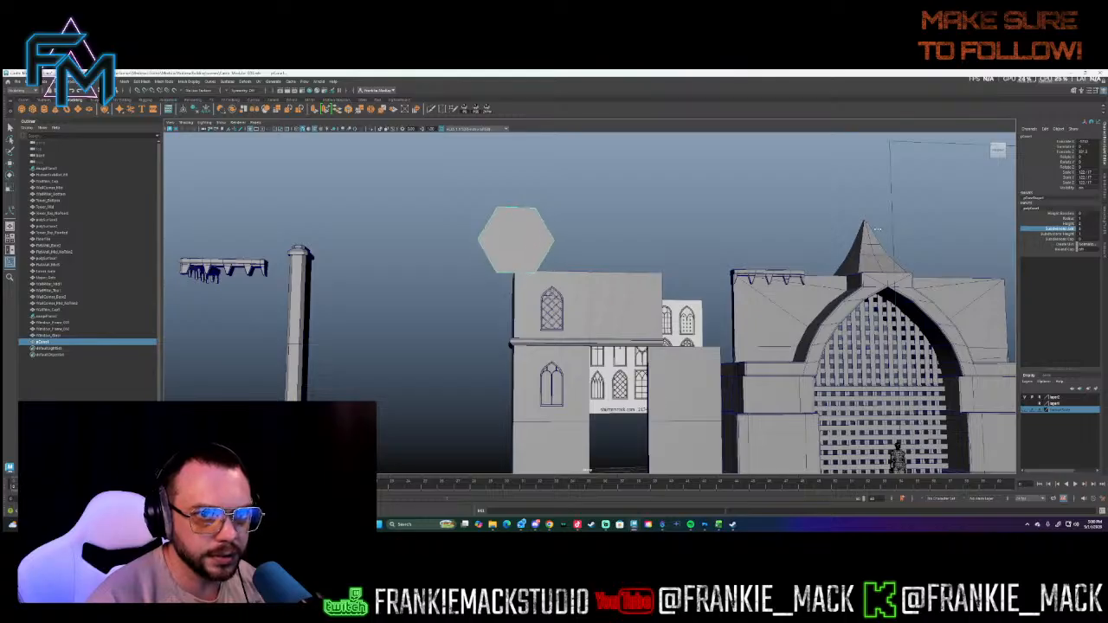
{"action": "left_click", "coordinate": [1050, 234]}
{"action": "left_click_drag", "start_coordinate": [931, 224], "coordinate": [629, 302], "text": "alt"}
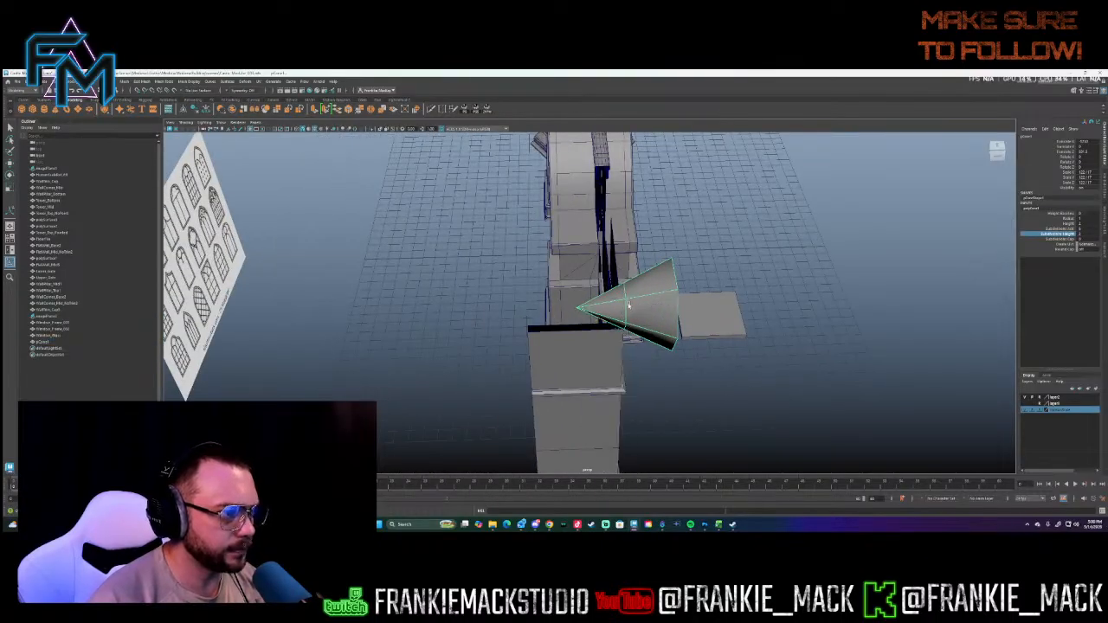
{"action": "key", "text": "F10"}
{"action": "left_click", "coordinate": [626, 309]}
{"action": "key", "text": "w"}
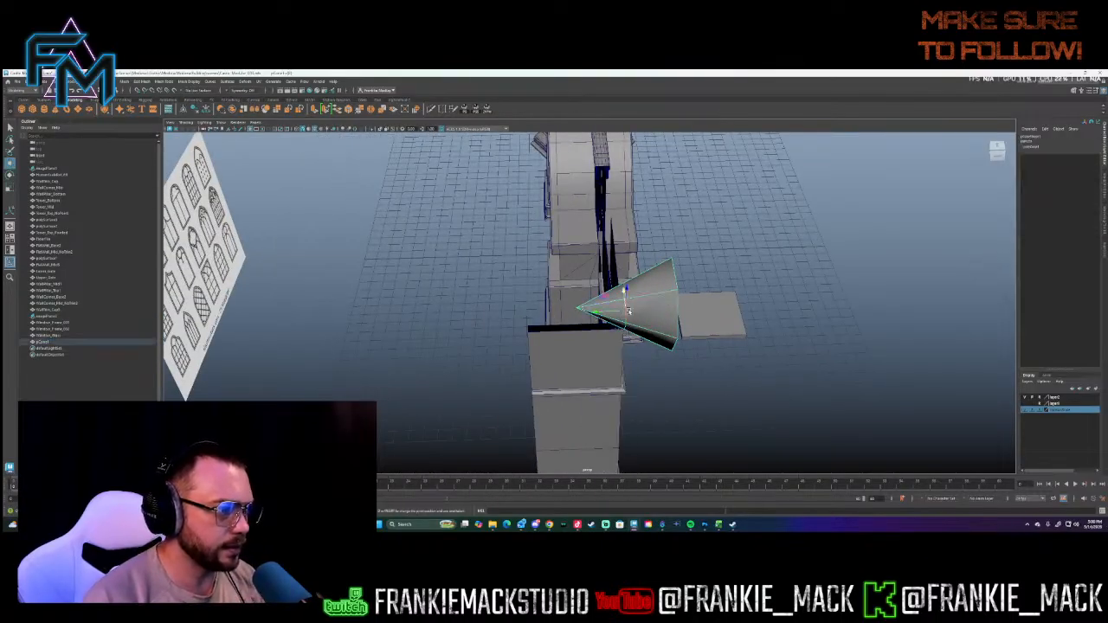
{"action": "double_click", "coordinate": [626, 320]}
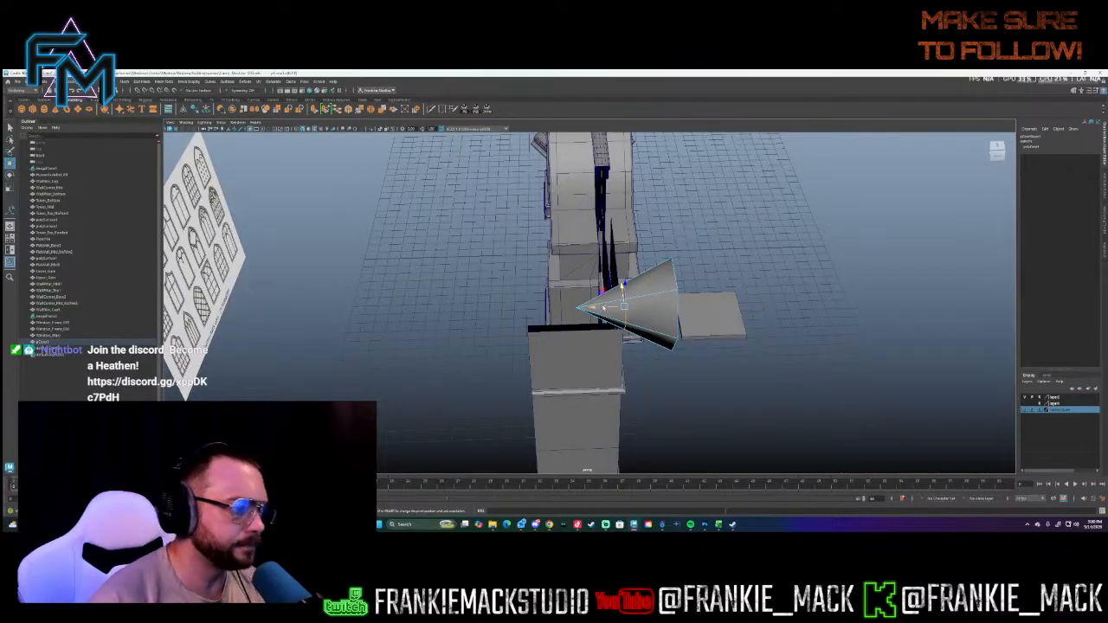
{"action": "key", "text": "ctrl+z"}
{"action": "key", "text": "ctrl+z"}
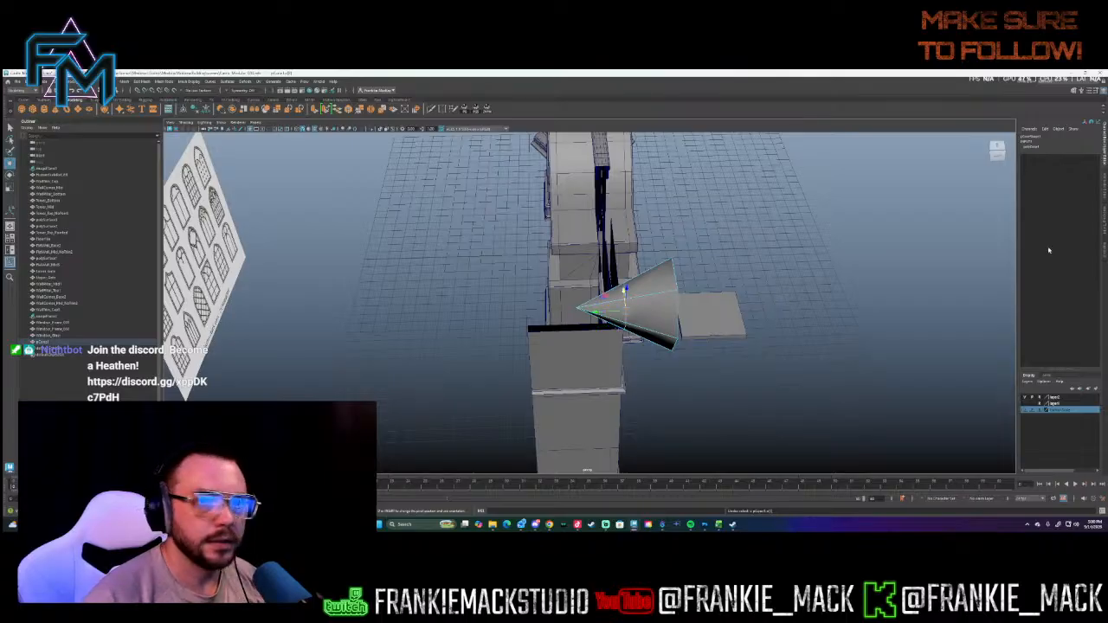
- Increase the cone's height subdivisions to four
{"action": "left_click", "coordinate": [1034, 147]}
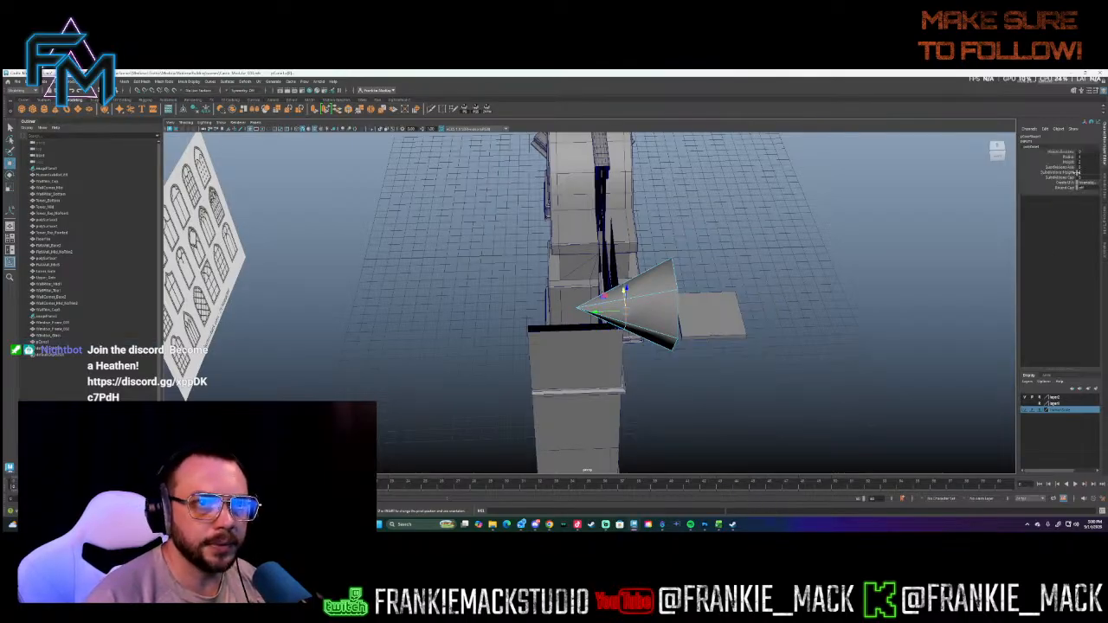
{"action": "left_click", "coordinate": [1070, 173]}
{"action": "middle_click_drag", "start_coordinate": [879, 215], "coordinate": [883, 216]}
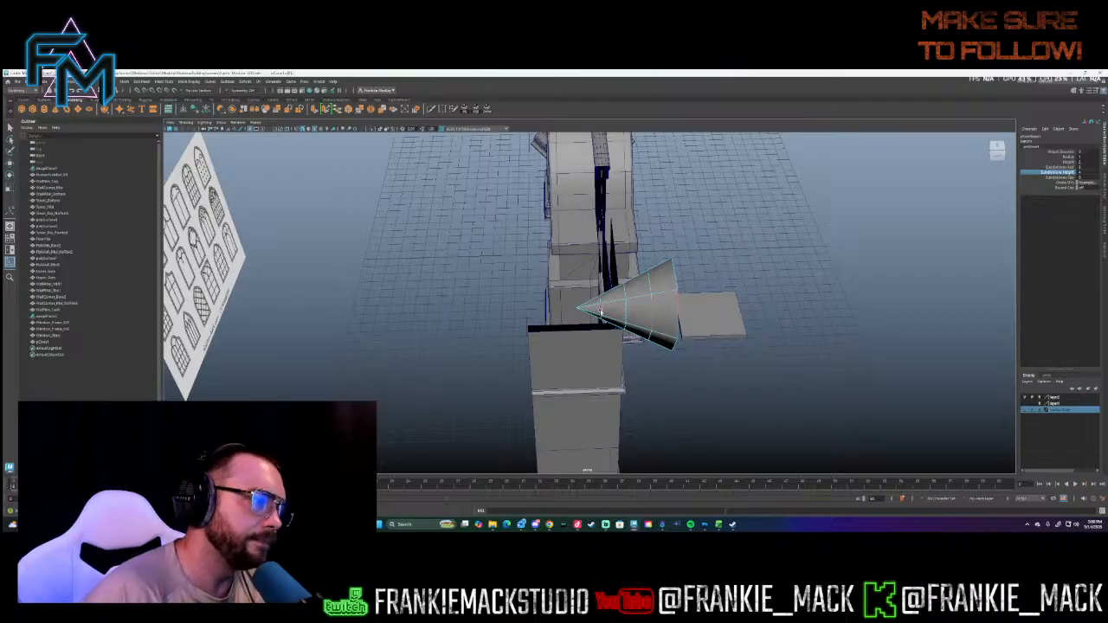
- Try to cut off the cone's pointed tip and rotate the truncated cone
{"action": "right_click_drag", "start_coordinate": [596, 308], "coordinate": [595, 320]}
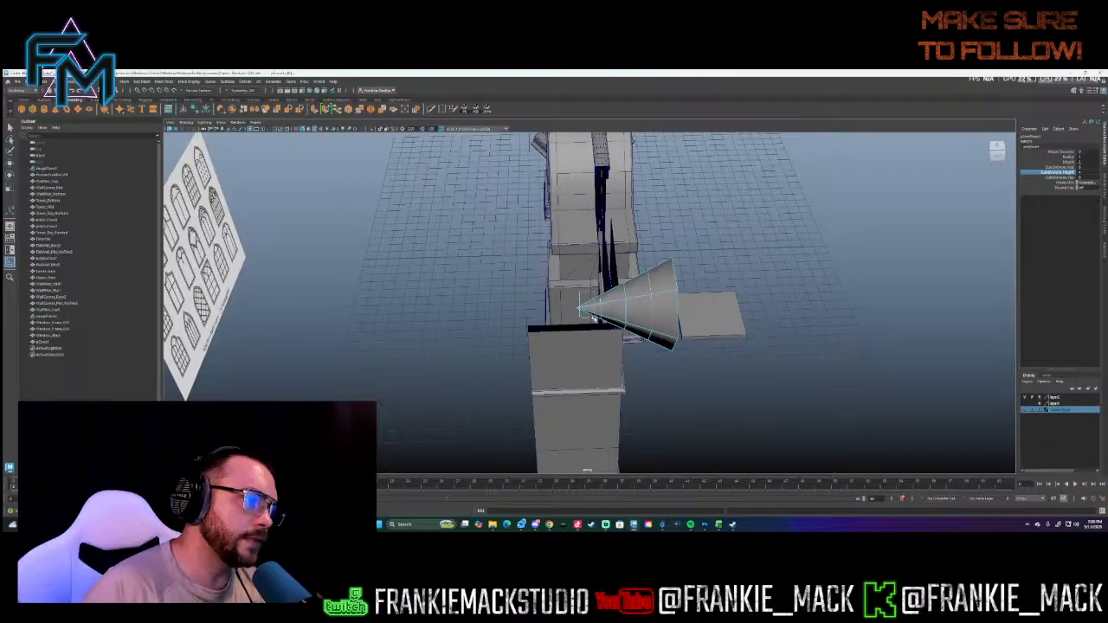
{"action": "left_click", "coordinate": [604, 308]}
{"action": "key", "text": "Delete"}
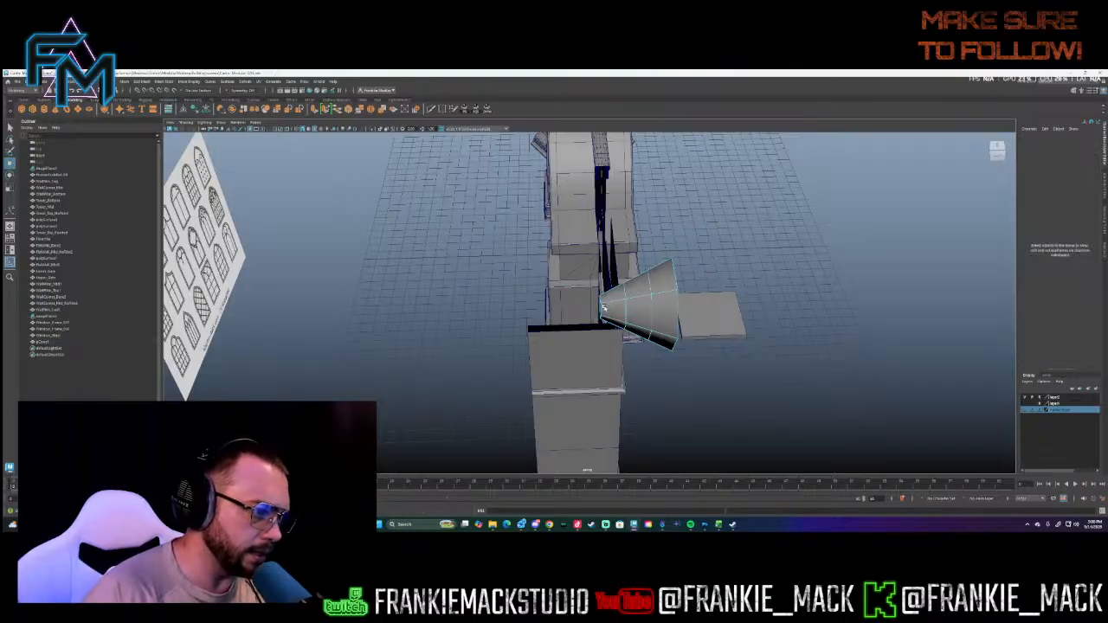
{"action": "left_click_drag", "start_coordinate": [604, 308], "coordinate": [699, 308], "text": "alt"}
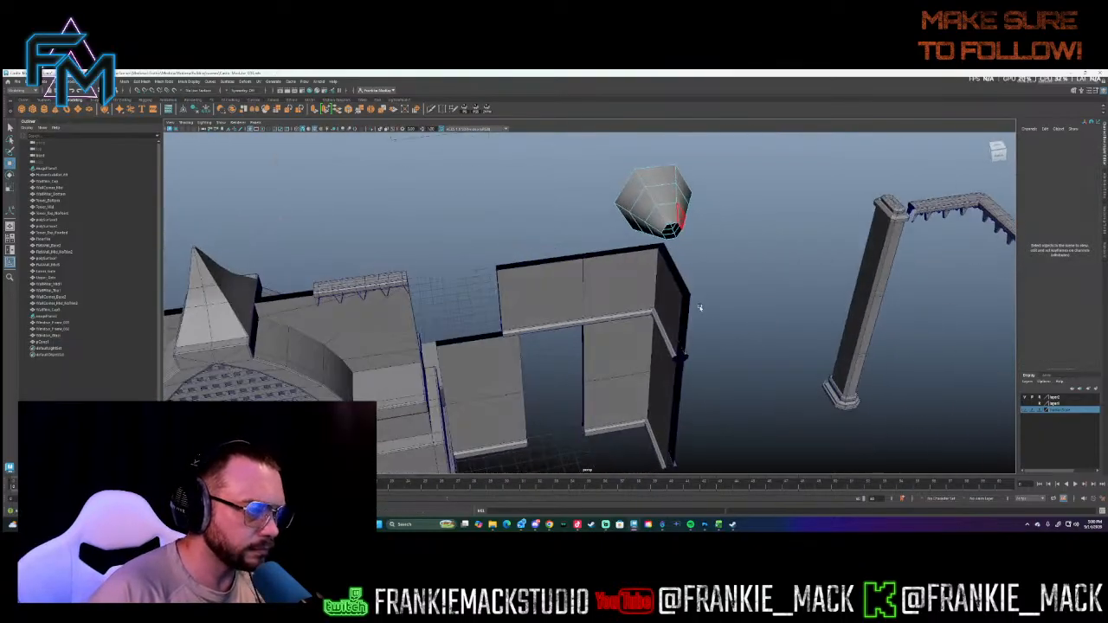
{"action": "right_click_drag", "start_coordinate": [664, 201], "coordinate": [666, 196]}
{"action": "key", "text": "e"}
{"action": "left_click_drag", "start_coordinate": [672, 209], "coordinate": [673, 218]}
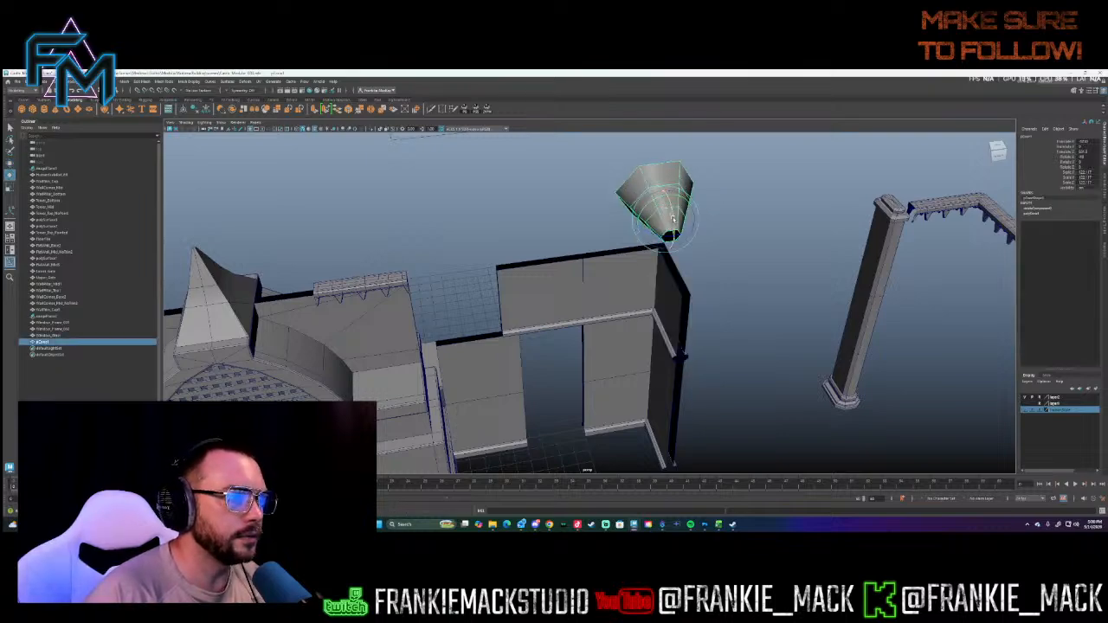
{"action": "key", "text": "ctrl+z"}
{"action": "key", "text": "ctrl+z"}
{"action": "key", "text": "ctrl+z"}
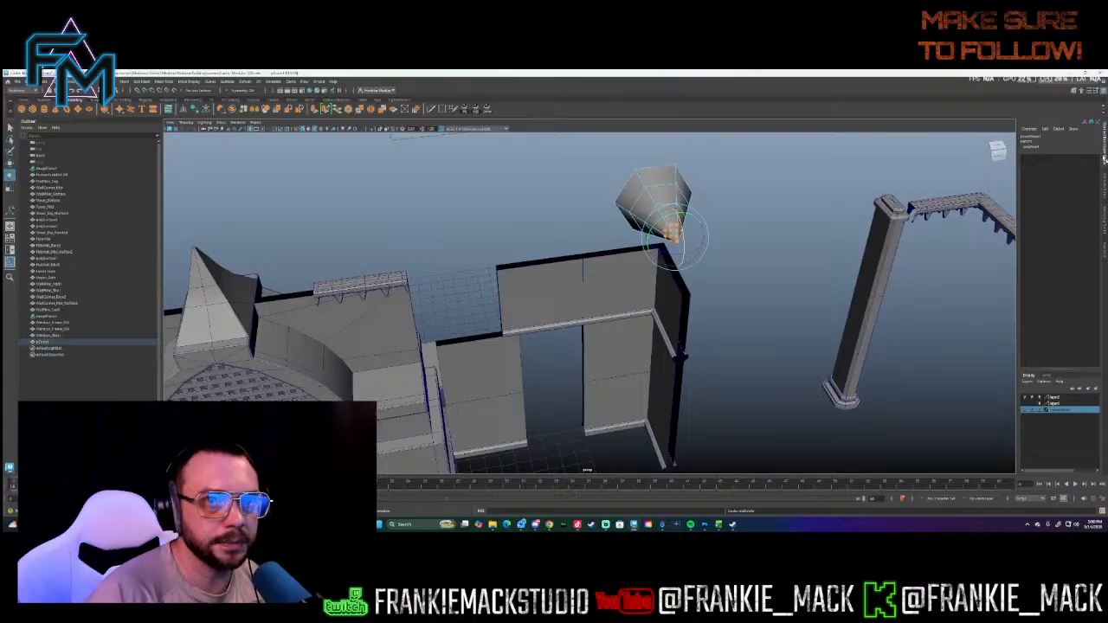
- Add cap subdivisions to the flat base of the hexagonal cone
{"action": "left_click", "coordinate": [1034, 147]}
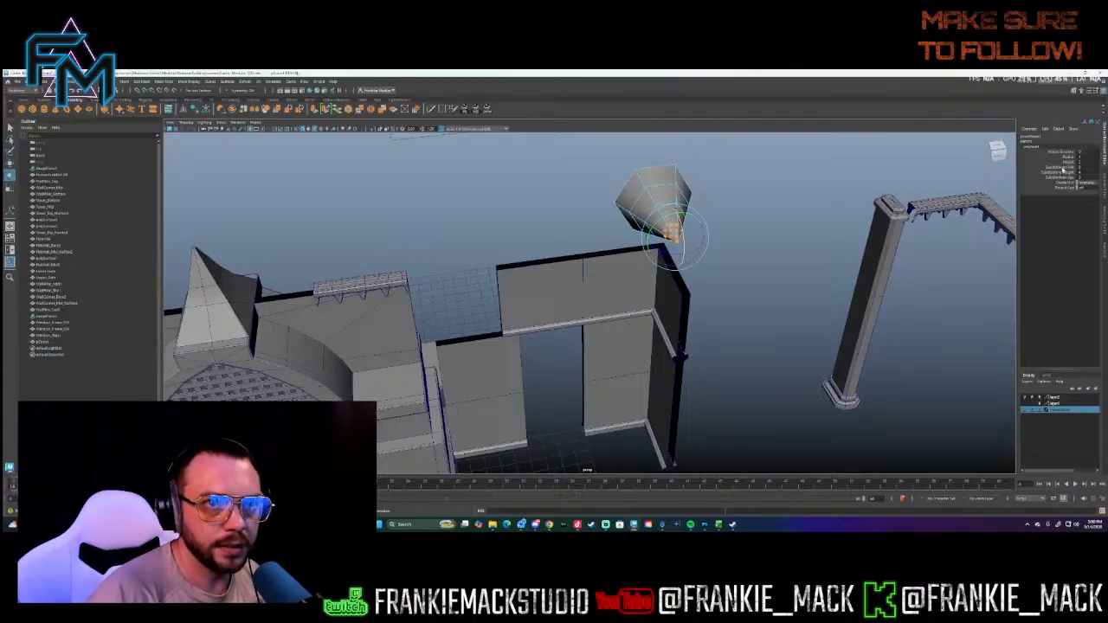
{"action": "left_click", "coordinate": [1059, 177]}
{"action": "middle_click_drag", "start_coordinate": [856, 179], "coordinate": [863, 178]}
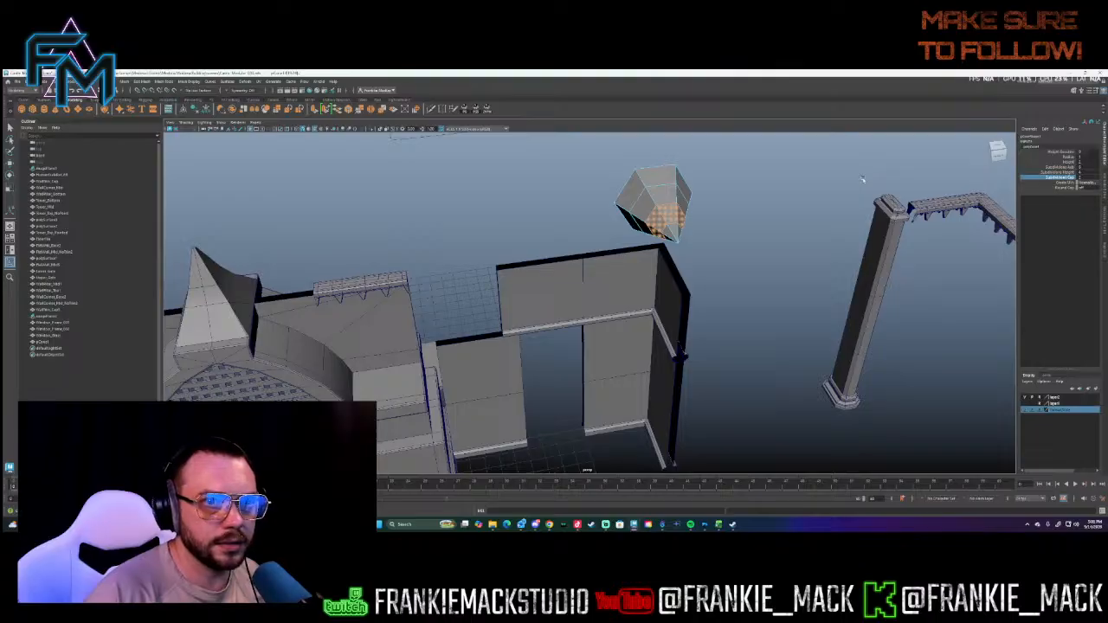
{"action": "key", "text": "space"}
{"action": "key", "text": "space"}
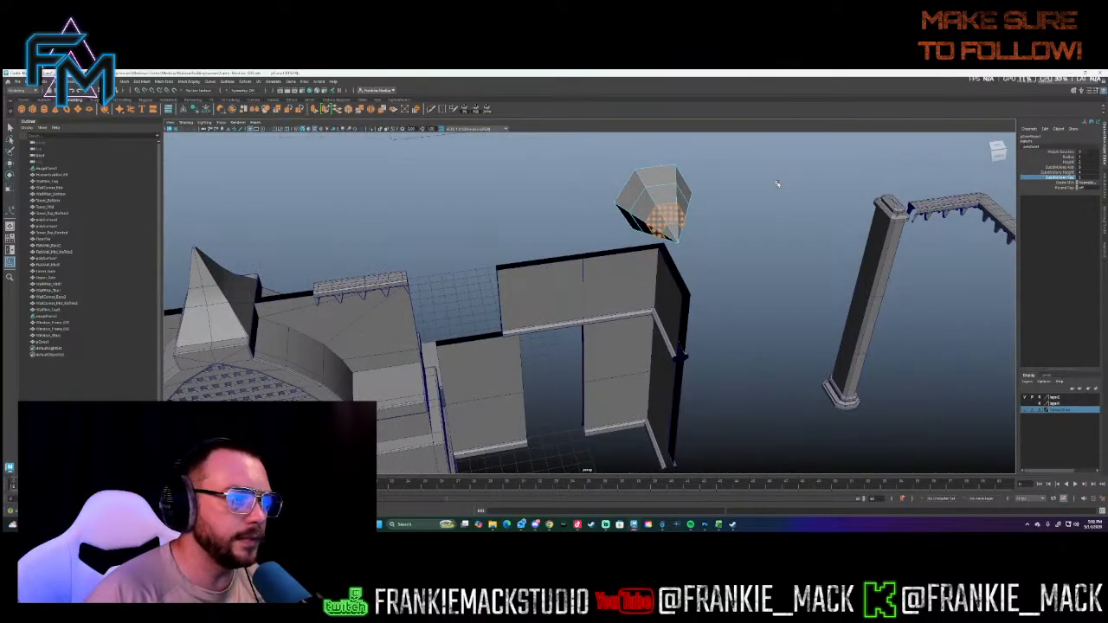
- Scale the inner edge ring on the cone's hexagonal base slightly outward
{"action": "middle_click_drag", "start_coordinate": [776, 183], "coordinate": [606, 351], "text": "alt"}
{"action": "left_click_drag", "start_coordinate": [606, 351], "coordinate": [420, 299], "text": "alt"}
{"action": "left_click_drag", "start_coordinate": [568, 298], "coordinate": [530, 282], "text": "alt"}
{"action": "right_click_drag", "start_coordinate": [669, 325], "coordinate": [673, 307]}
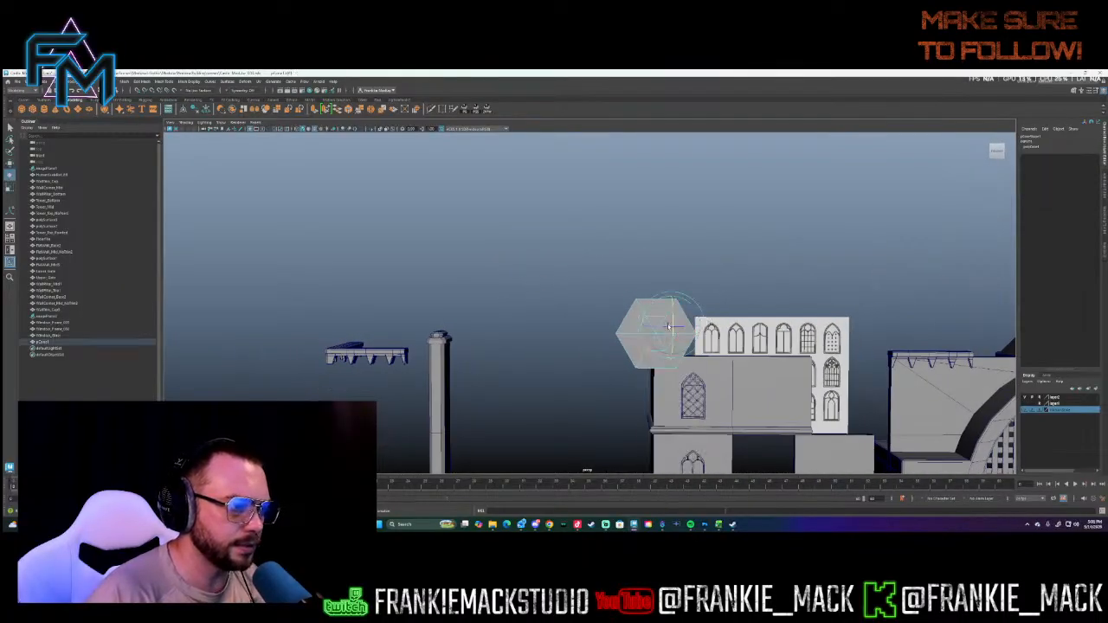
{"action": "key", "text": "q"}
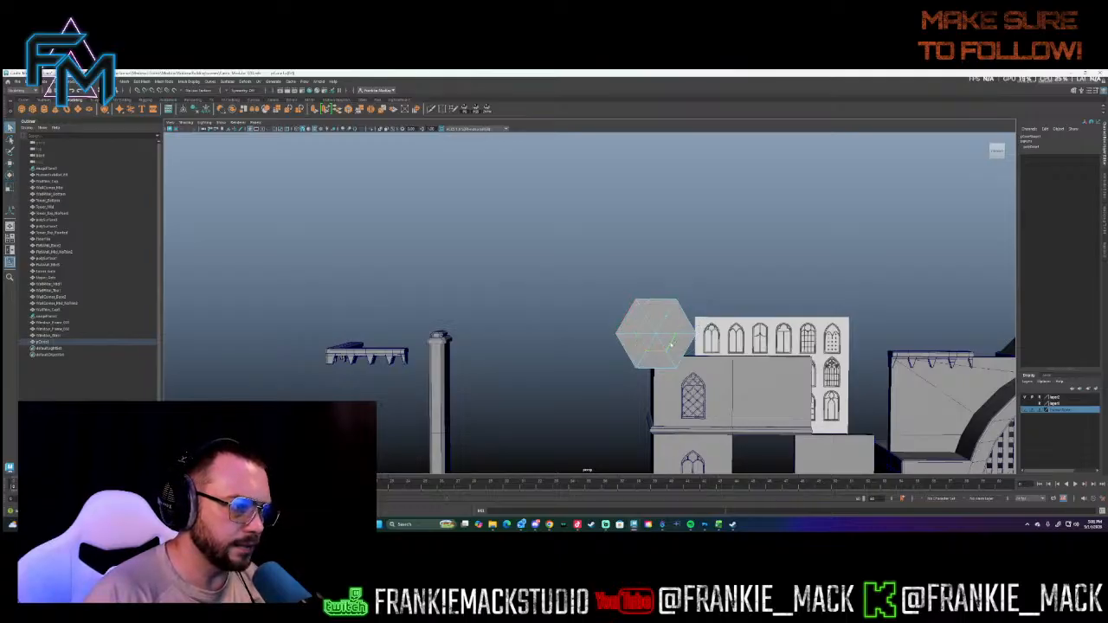
{"action": "key", "text": "r"}
{"action": "left_click_drag", "start_coordinate": [655, 335], "coordinate": [664, 337]}
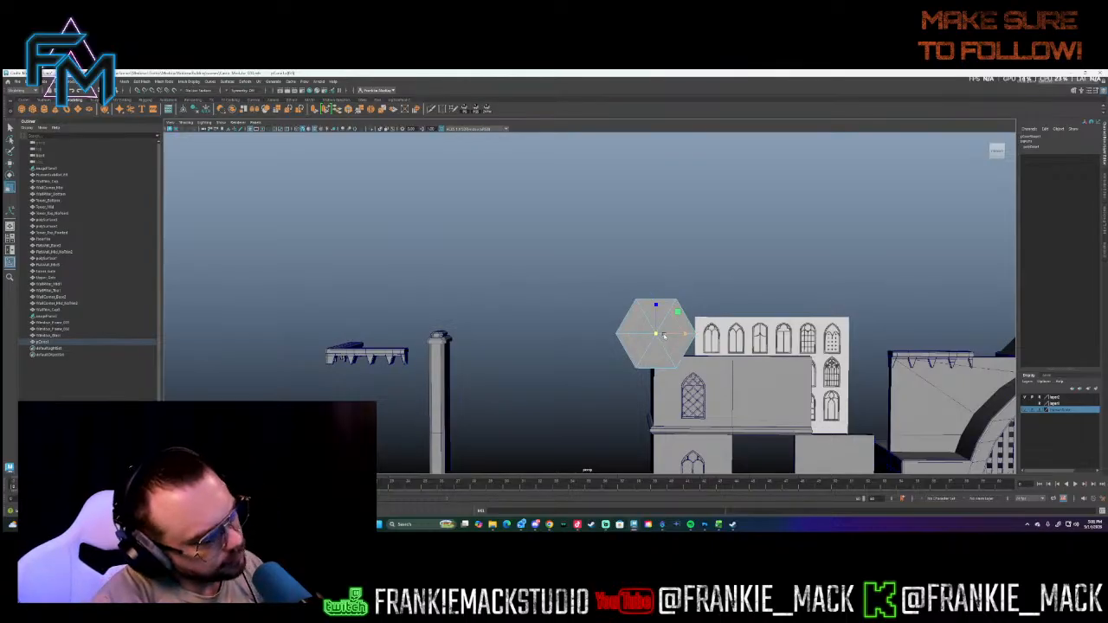
{"action": "mouse_move", "coordinate": [664, 337]}
{"action": "left_mouse_down", "text": "alt"}
{"action": "mouse_move", "coordinate": [689, 349]}
{"action": "mouse_move", "coordinate": [658, 329]}
{"action": "mouse_move", "coordinate": [651, 374]}
{"action": "mouse_move", "coordinate": [666, 328]}
{"action": "left_mouse_up", "text": "alt"}
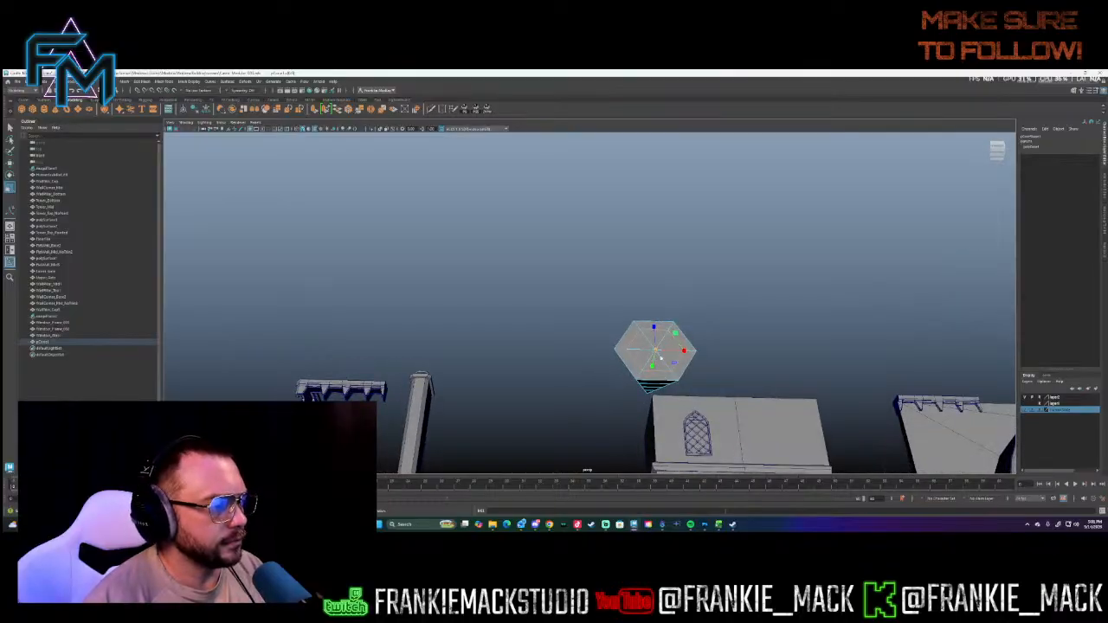
- Rotate the whole cone until its tip points straight down above the wall corner
{"action": "right_click_drag", "start_coordinate": [649, 349], "coordinate": [677, 327]}
{"action": "left_click", "coordinate": [661, 356]}
{"action": "key", "text": "e"}
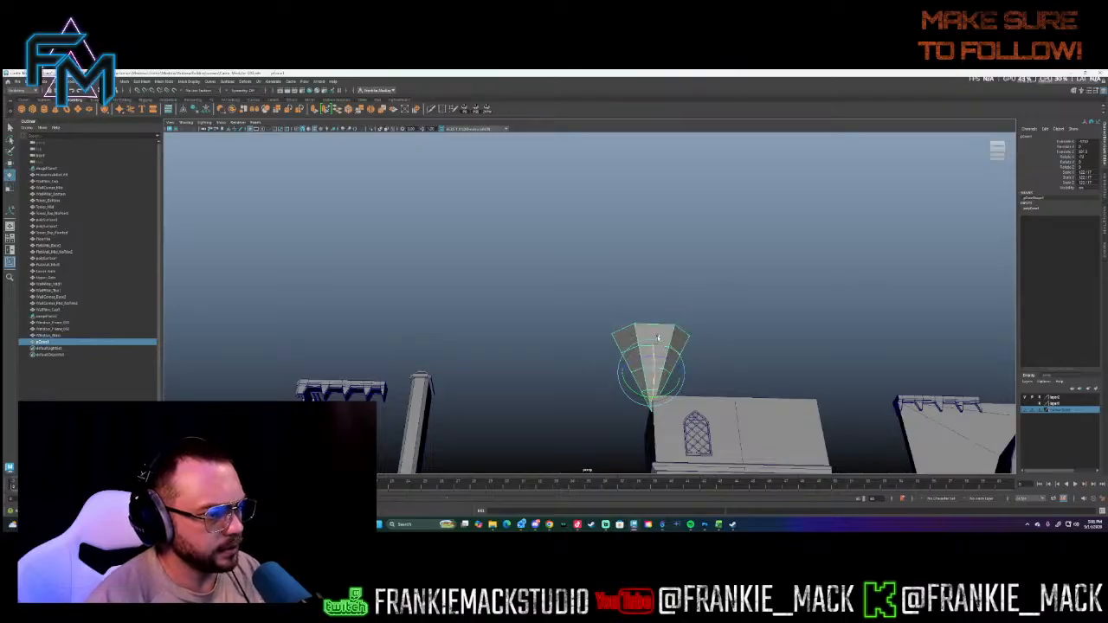
{"action": "left_click_drag", "start_coordinate": [658, 334], "coordinate": [757, 378], "text": "alt"}
{"action": "scroll", "coordinate": [756, 378], "scroll_direction": "up", "scroll_amount": 5}
{"action": "middle_click_drag", "start_coordinate": [697, 355], "coordinate": [655, 321], "text": "alt"}
{"action": "left_click_drag", "start_coordinate": [655, 321], "coordinate": [750, 373], "text": "alt"}
{"action": "left_click_drag", "start_coordinate": [686, 357], "coordinate": [751, 319], "text": "alt"}
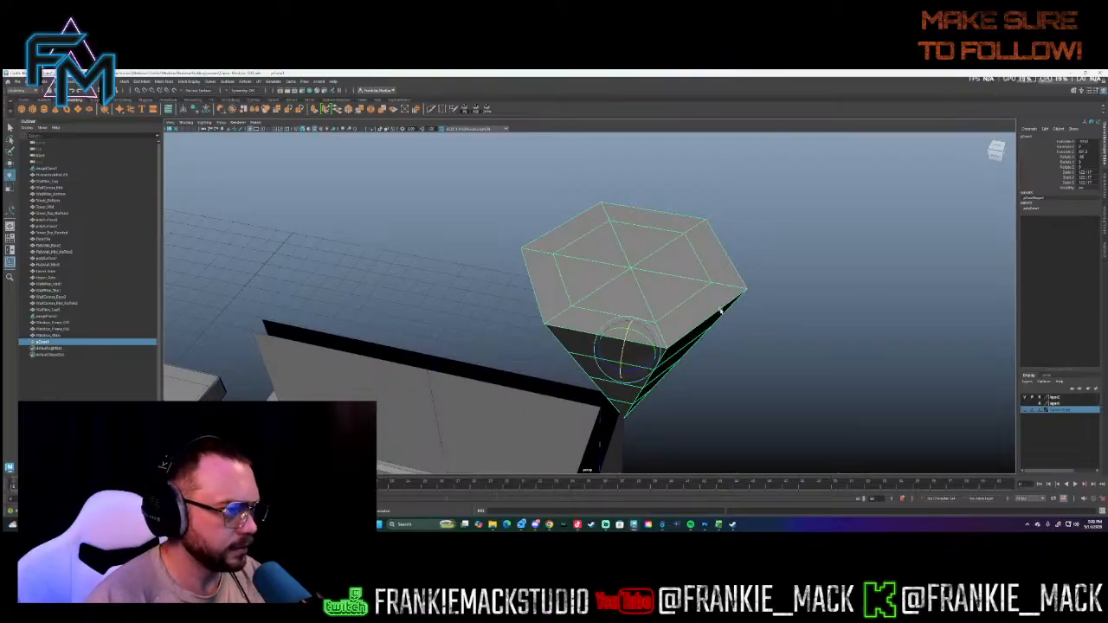
- Lower the inverted cone onto the wall's outer corner and snap its pivot to the centre of its flat cap
{"action": "key", "text": "w"}
{"action": "left_click_drag", "start_coordinate": [628, 329], "coordinate": [526, 282]}
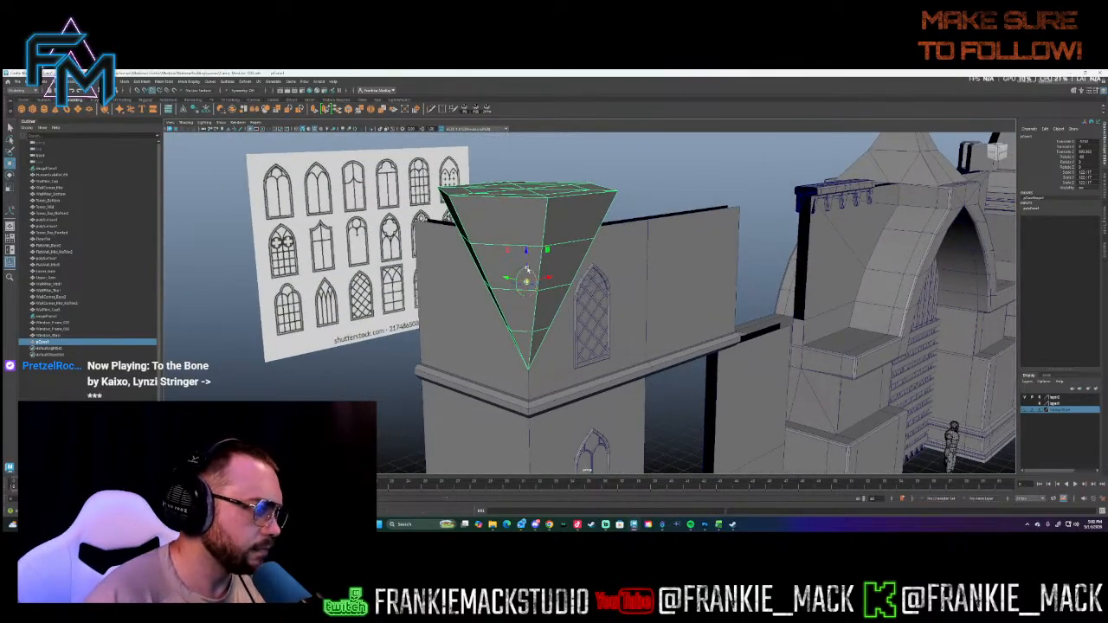
{"action": "key", "text": "d"}
{"action": "key", "text": "v"}
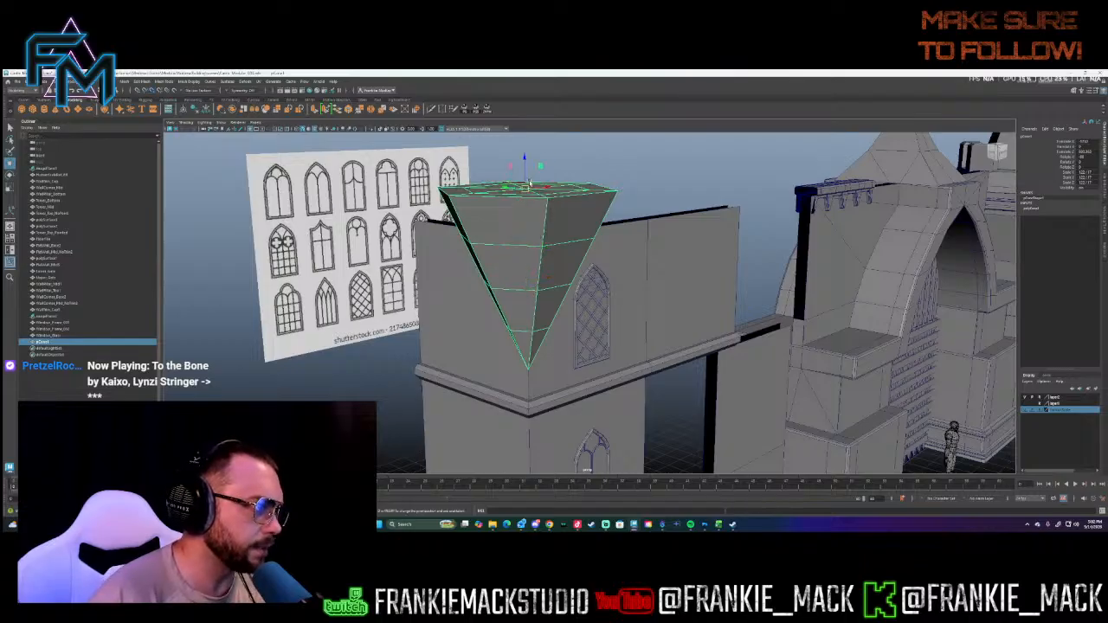
{"action": "left_click_drag", "start_coordinate": [527, 178], "coordinate": [360, 245]}
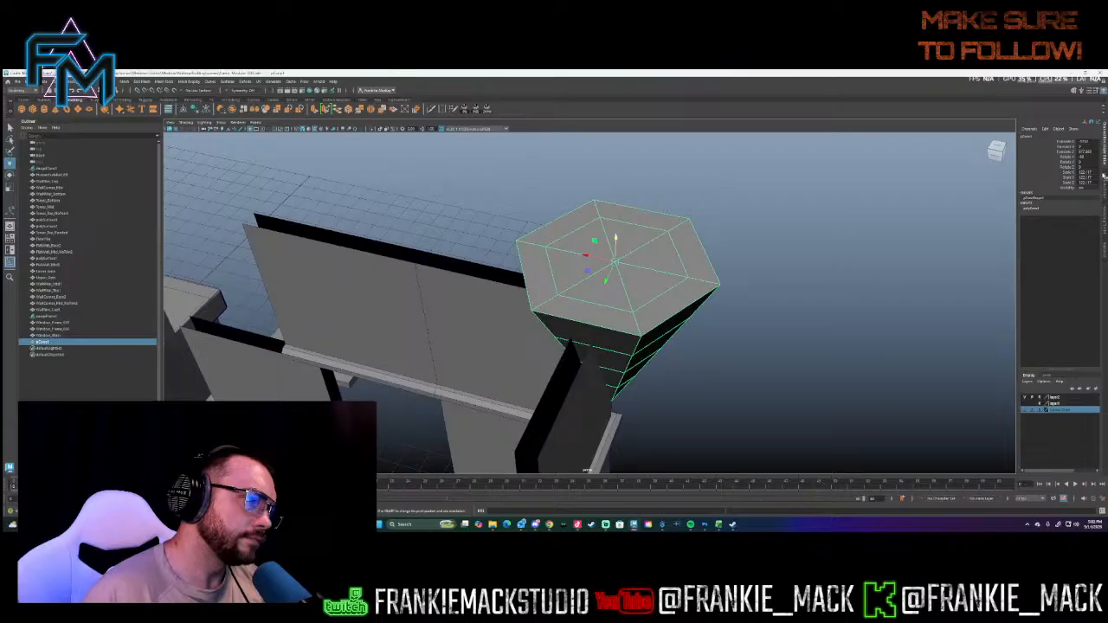
- Set the Rotate tool's step snap to 90 degrees and turn the inverted cone around its vertical axis
{"action": "left_click_drag", "start_coordinate": [785, 250], "coordinate": [497, 235], "text": "alt"}
{"action": "scroll", "coordinate": [496, 234], "scroll_direction": "down", "scroll_amount": 3}
{"action": "middle_click_drag", "start_coordinate": [870, 246], "coordinate": [655, 272], "text": "alt"}
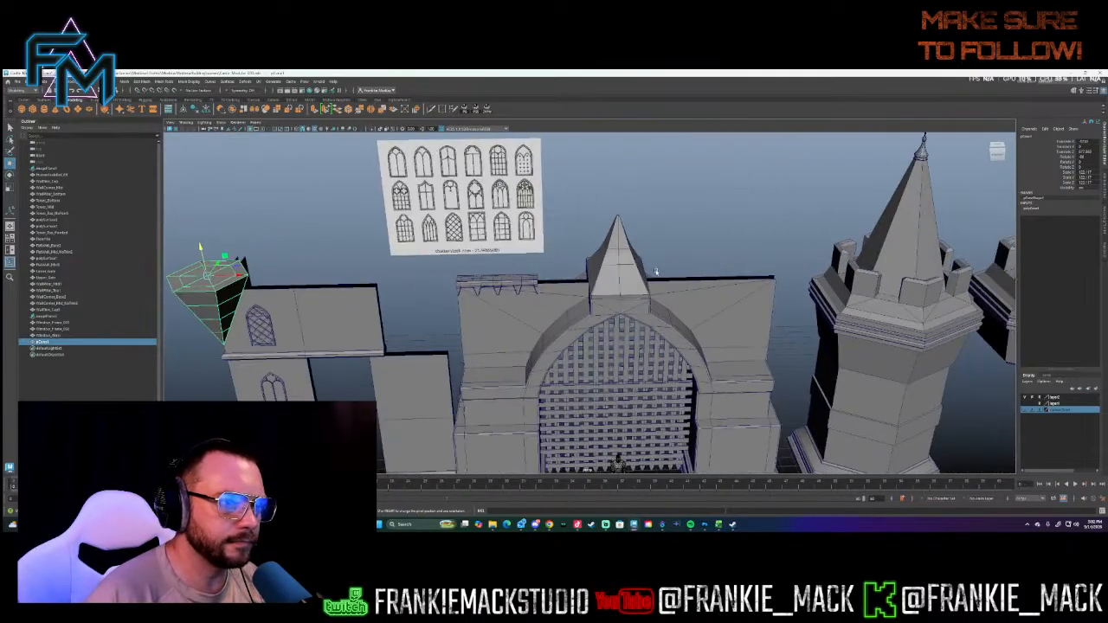
{"action": "middle_click_drag", "start_coordinate": [512, 285], "coordinate": [833, 278], "text": "alt"}
{"action": "key", "text": "e"}
{"action": "left_click_drag", "start_coordinate": [546, 282], "coordinate": [681, 298]}
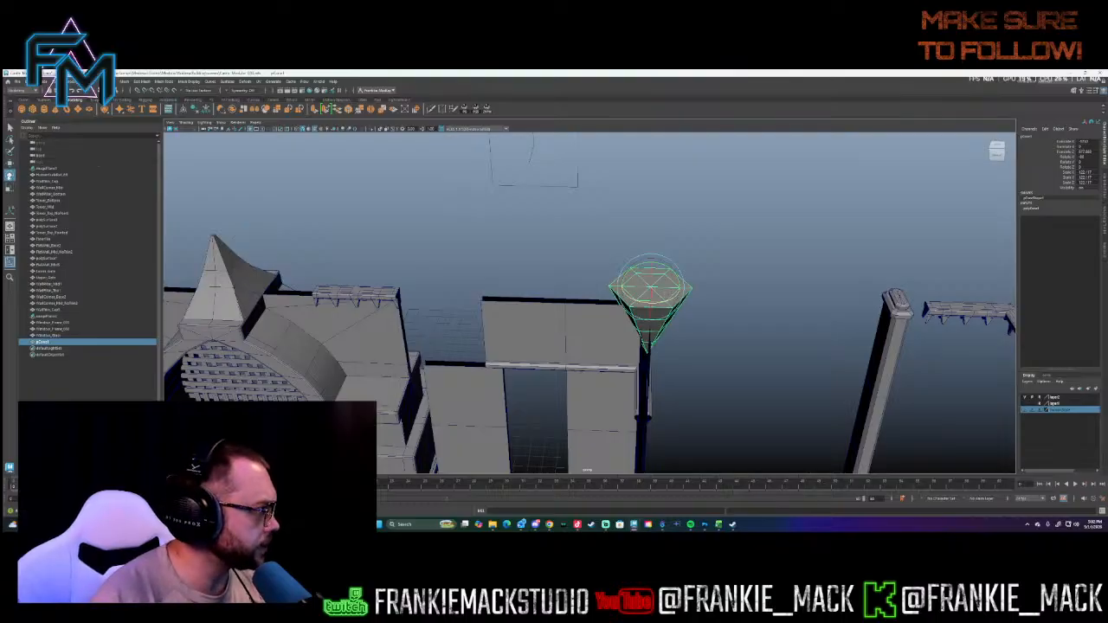
{"action": "double_click", "coordinate": [9, 175]}
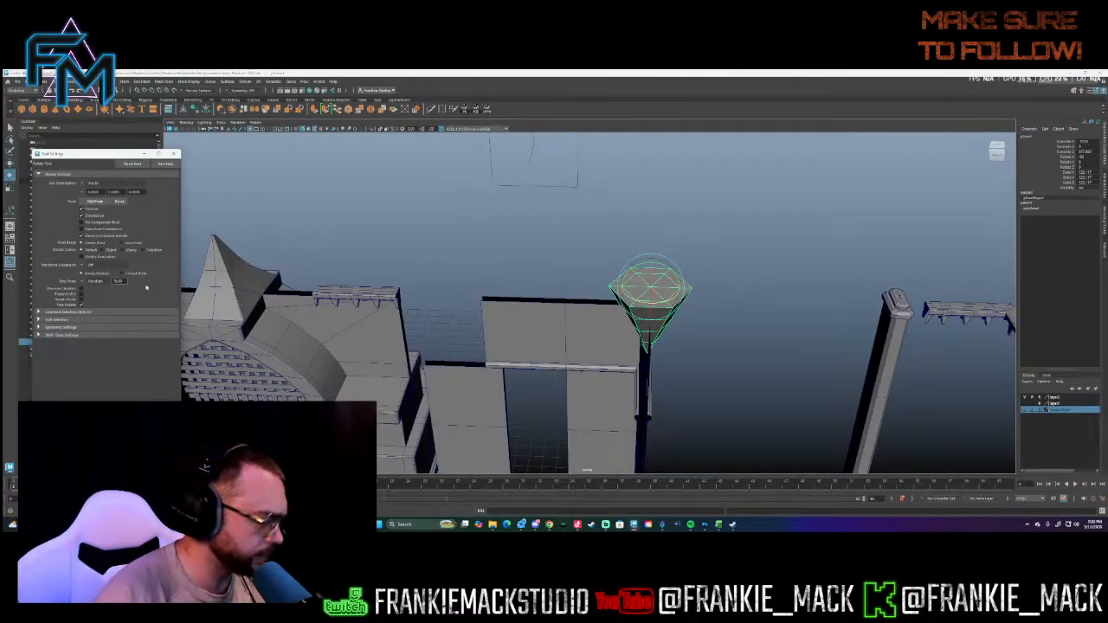
{"action": "type", "text": "90"}
{"action": "key", "text": "Return"}
{"action": "left_click_drag", "start_coordinate": [664, 300], "coordinate": [736, 304]}
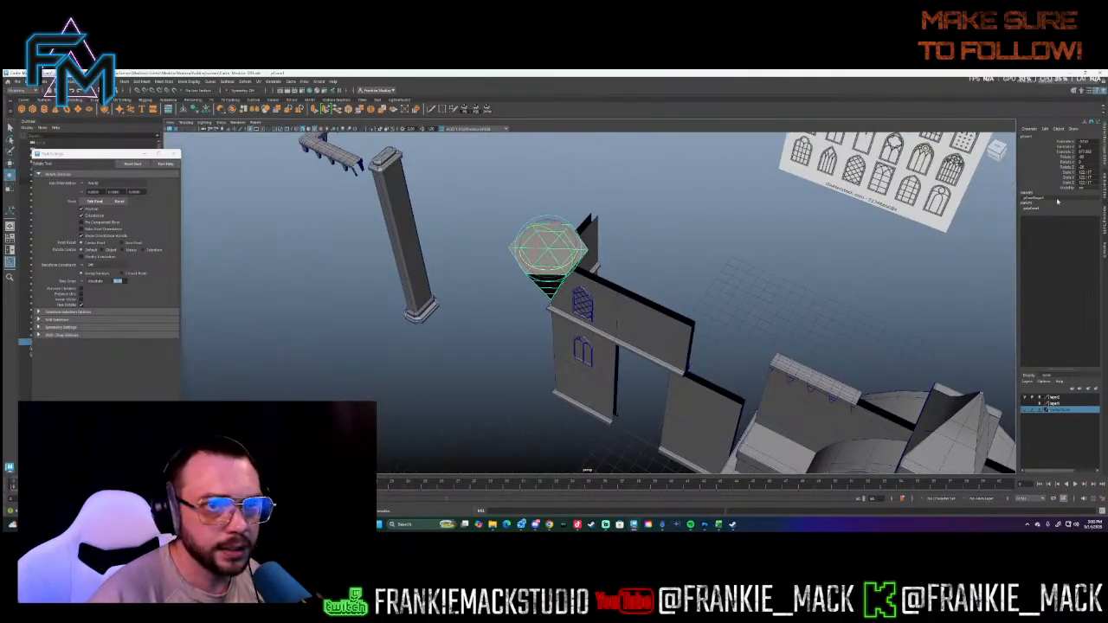
- Try a higher number of axis subdivisions on the inverted cone
{"action": "left_click", "coordinate": [1030, 209]}
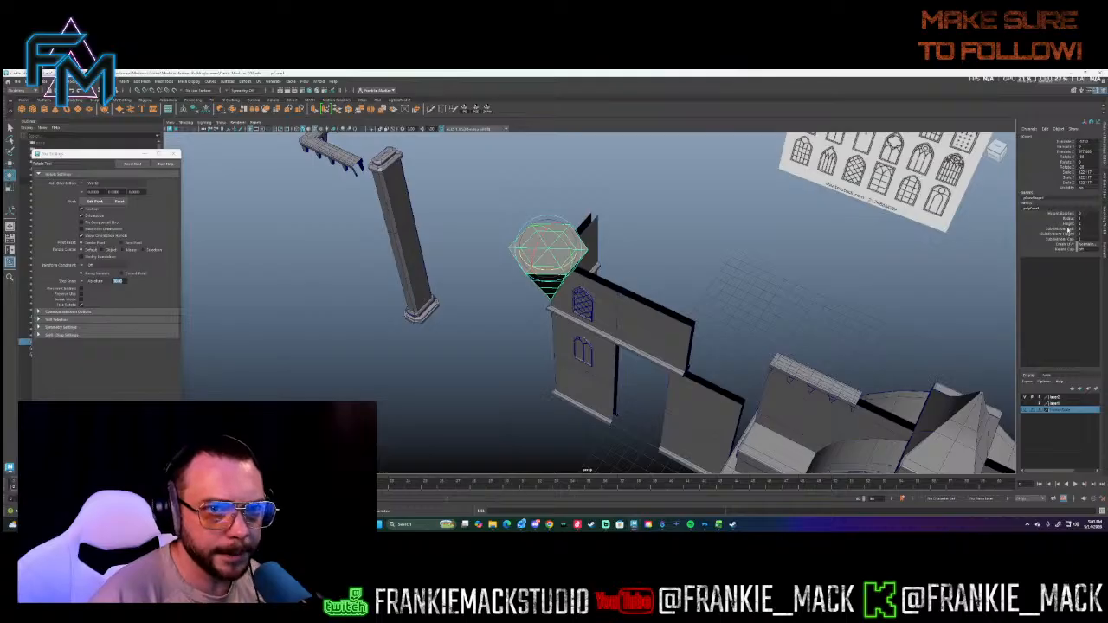
{"action": "left_click", "coordinate": [1066, 228]}
{"action": "middle_click_drag", "start_coordinate": [812, 229], "coordinate": [818, 229]}
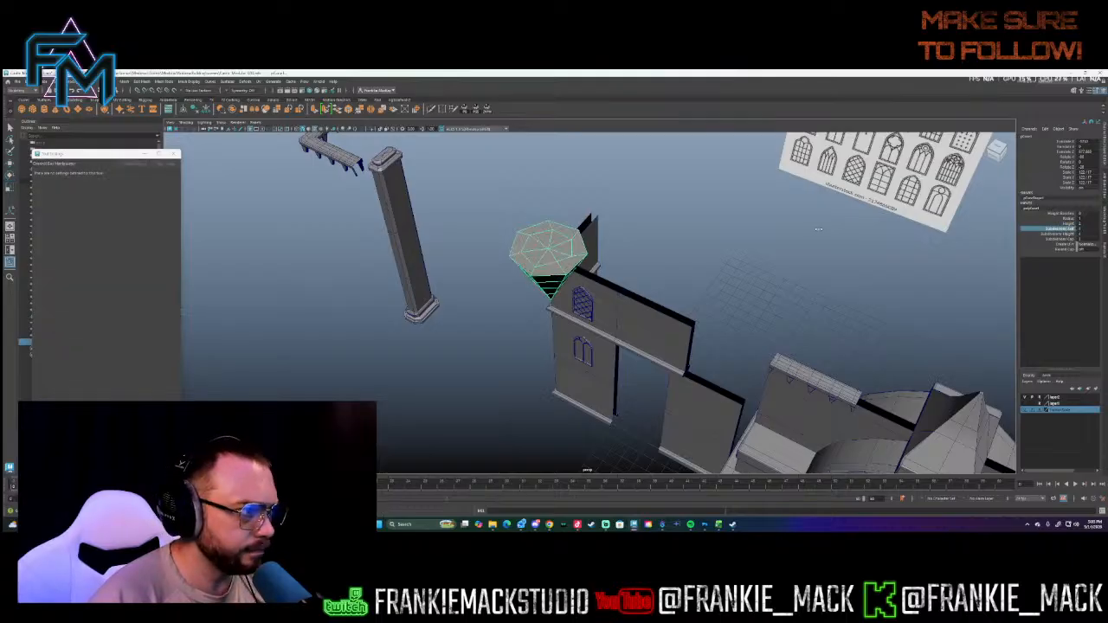
{"action": "left_click_drag", "start_coordinate": [814, 232], "coordinate": [835, 272], "text": "alt"}
{"action": "left_click_drag", "start_coordinate": [800, 216], "coordinate": [714, 206], "text": "alt"}
- Undo the cone's axis subdivision change, its turn around the vertical axis, its lowering and its downward rotation
{"action": "key", "text": "e"}
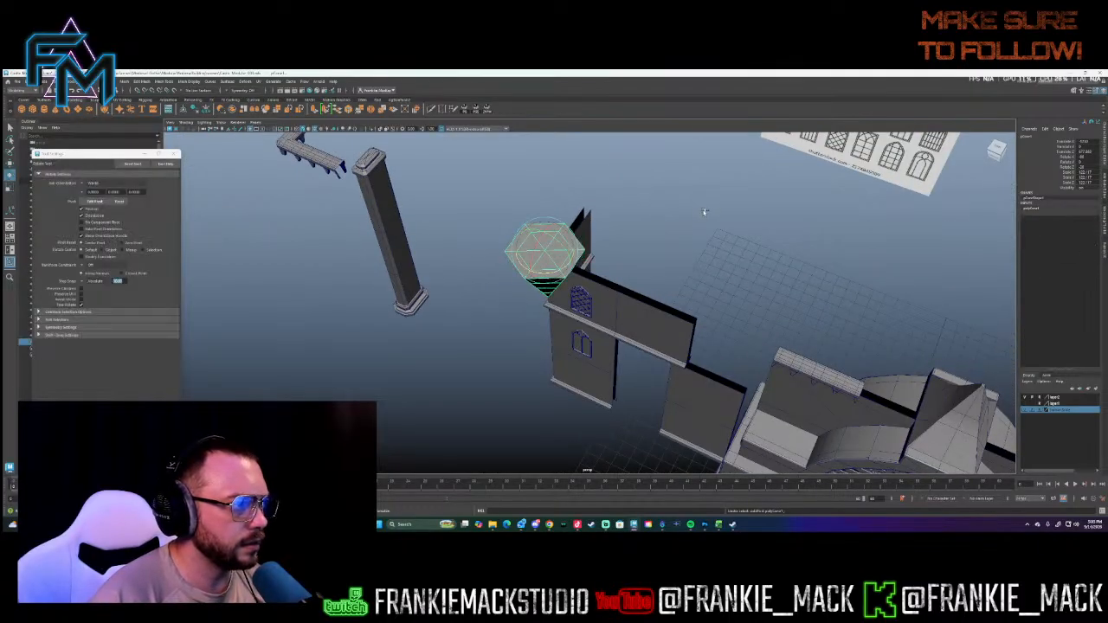
{"action": "key", "text": "ctrl+z"}
{"action": "key", "text": "ctrl+z"}
{"action": "key", "text": "ctrl+z"}
{"action": "key", "text": "ctrl+z"}
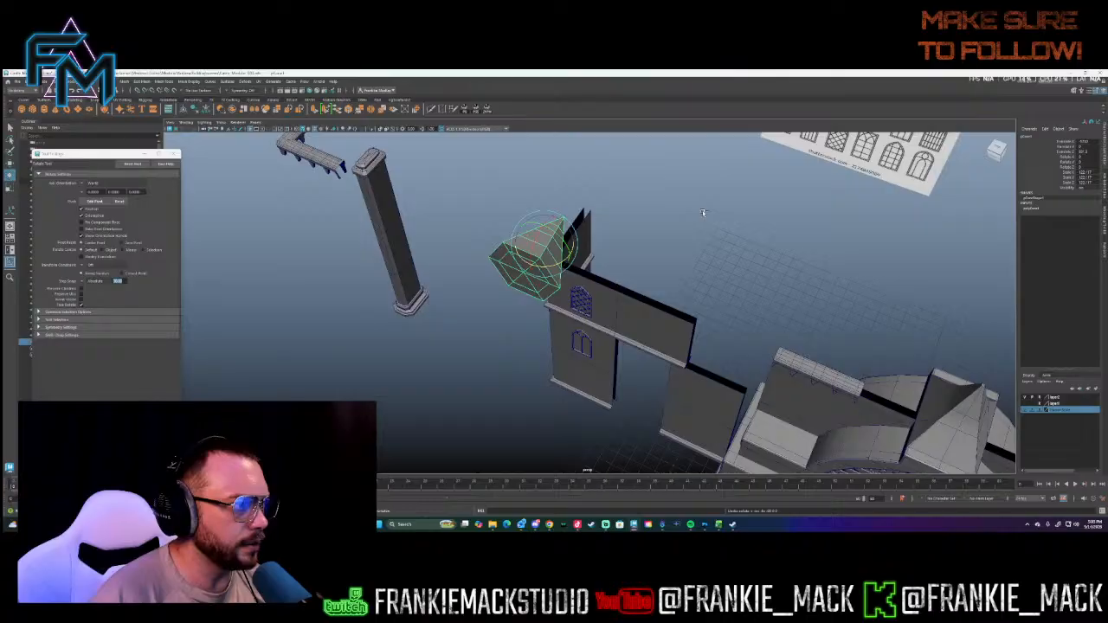
- Undo the cone's earlier rotation and pivot changes
{"action": "key", "text": "ctrl+z"}
{"action": "key", "text": "ctrl+z"}
{"action": "key", "text": "ctrl+z"}
{"action": "key", "text": "ctrl+z"}
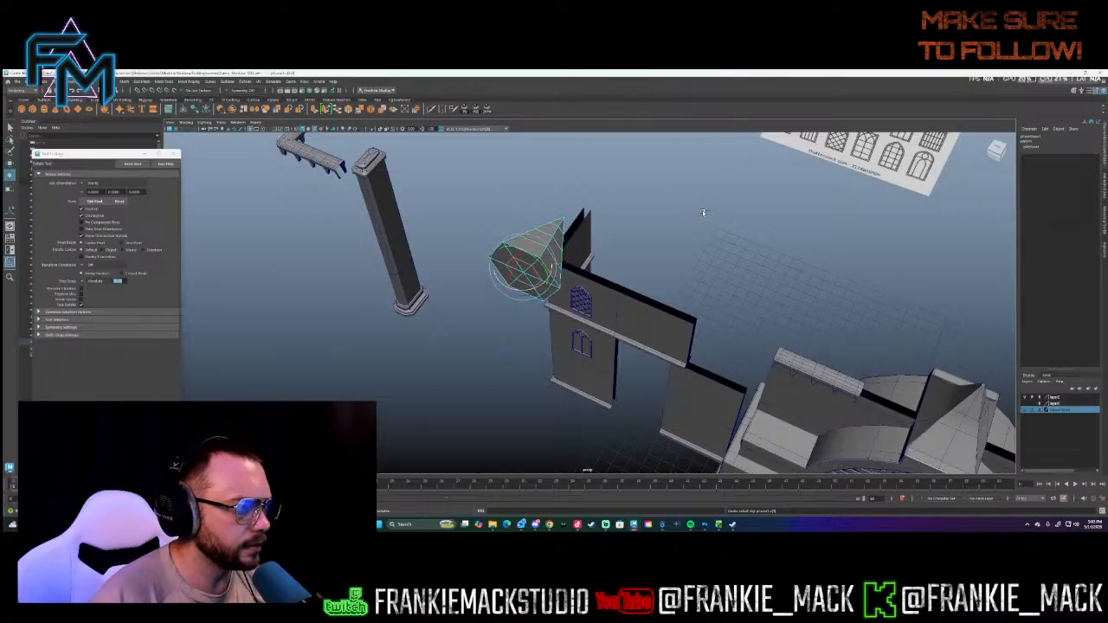
{"action": "mouse_move", "coordinate": [678, 222]}
{"action": "left_mouse_down", "text": "alt"}
{"action": "mouse_move", "coordinate": [639, 213]}
{"action": "mouse_move", "coordinate": [680, 212]}
{"action": "left_mouse_up", "text": "alt"}
{"action": "key", "text": "ctrl+z"}
{"action": "key", "text": "ctrl+z"}
{"action": "key", "text": "ctrl+z"}
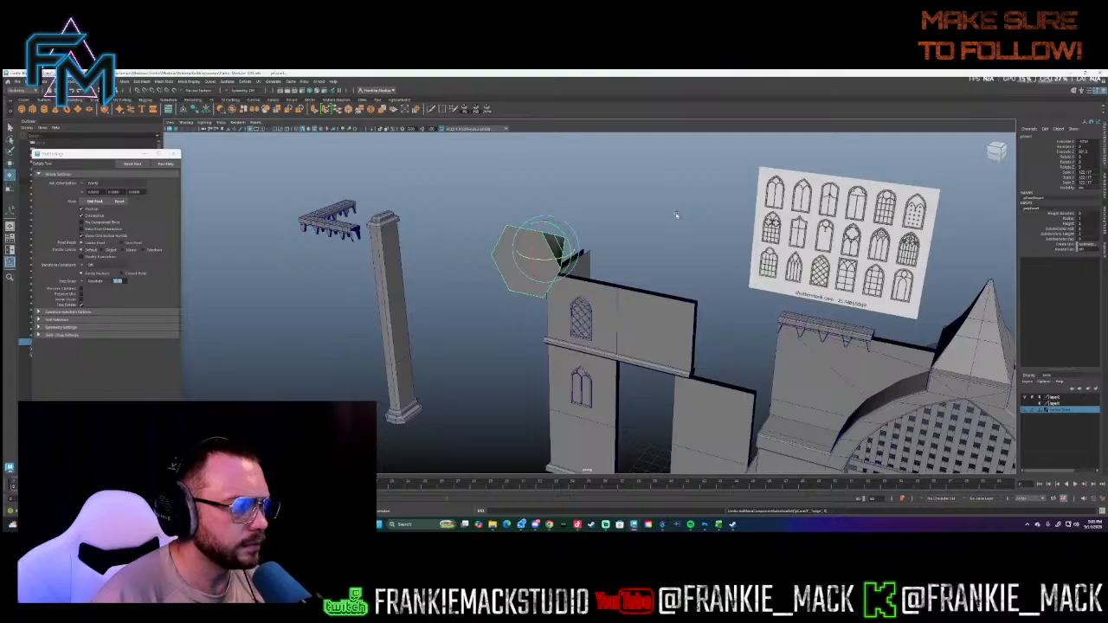
{"action": "key", "text": "ctrl+z"}
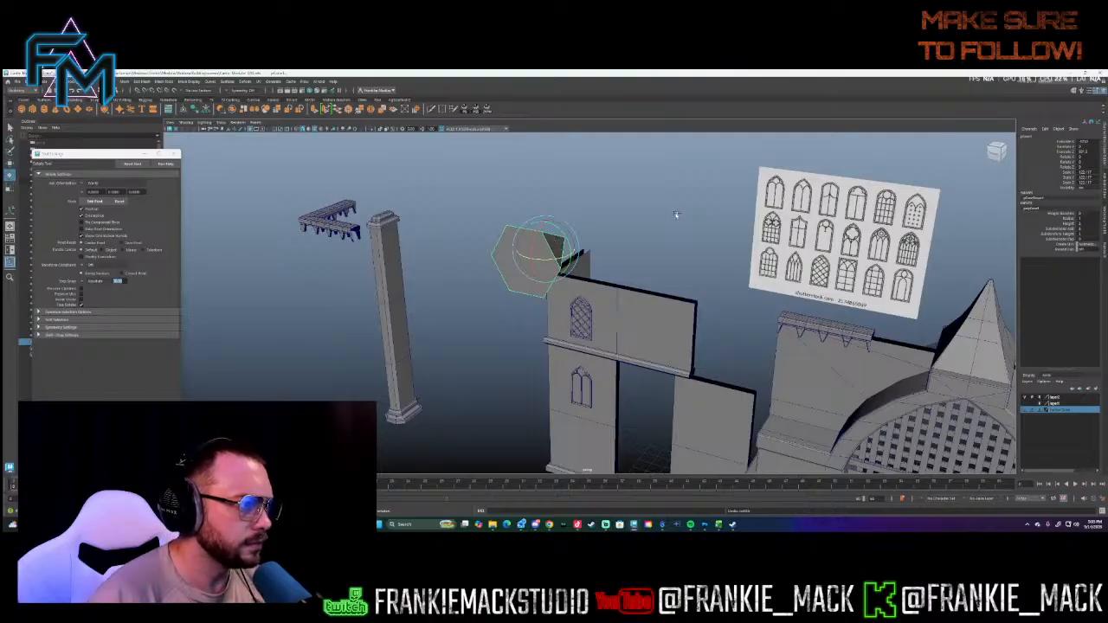
- Turn the cone point-down and, with its pivot snapped to its tip, lower it onto the wall's outer corner
{"action": "left_click_drag", "start_coordinate": [675, 214], "coordinate": [697, 232], "text": "alt"}
{"action": "key", "text": "w"}
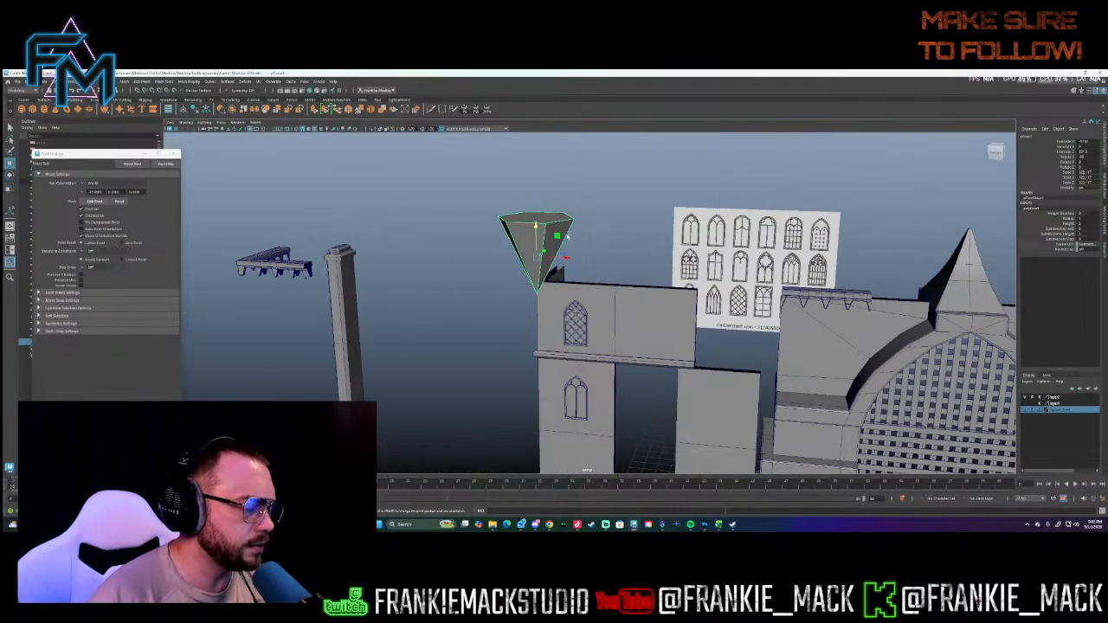
{"action": "key", "text": "d"}
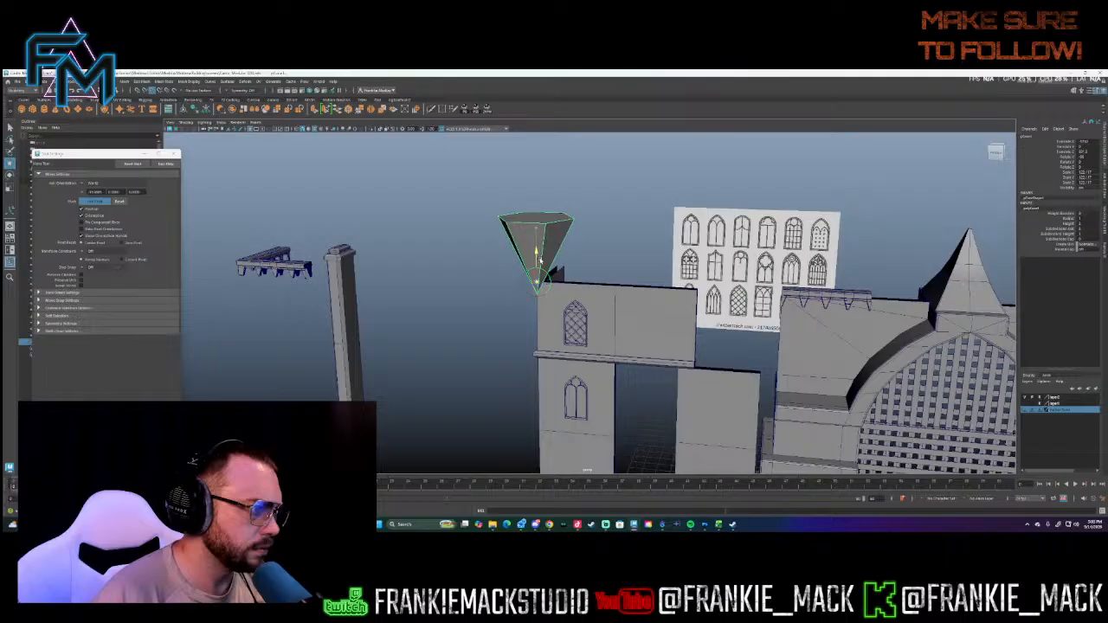
{"action": "key", "text": "d"}
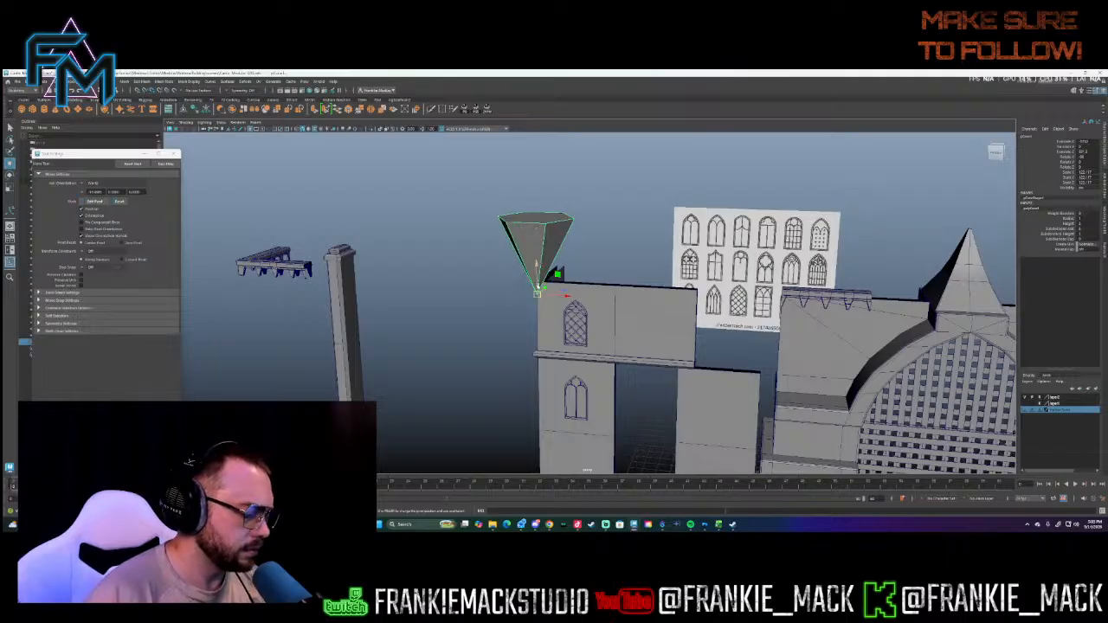
{"action": "left_click_drag", "start_coordinate": [536, 267], "coordinate": [775, 360]}
- Move the flat square floor slab onto the top of the windowed corner walls
{"action": "left_click", "coordinate": [776, 362]}
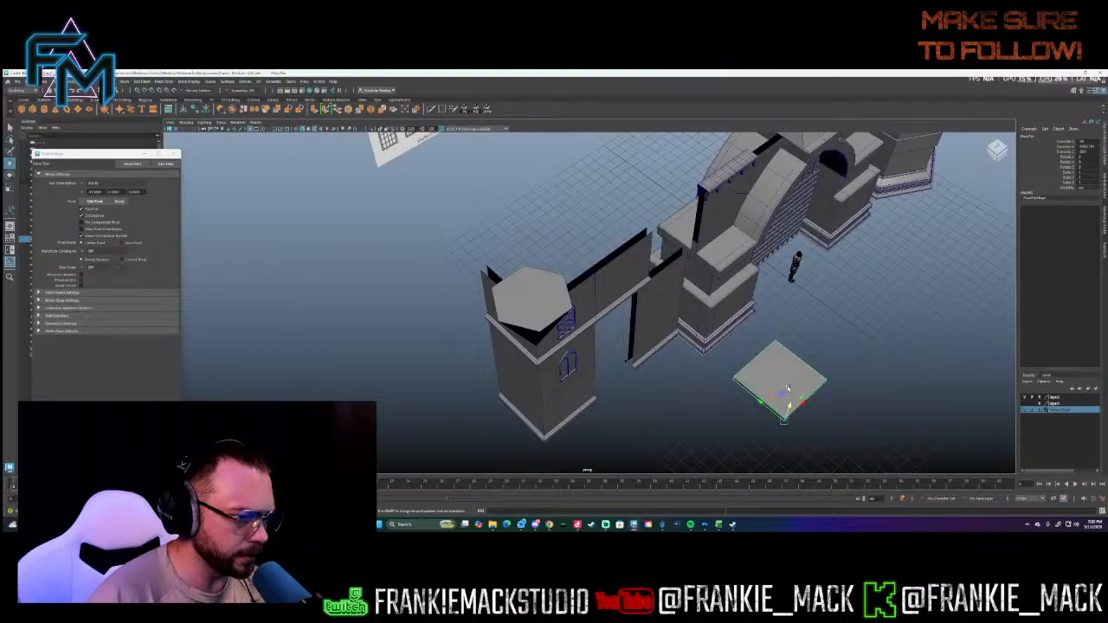
{"action": "left_click_drag", "start_coordinate": [788, 410], "coordinate": [534, 313]}
{"action": "left_click_drag", "start_coordinate": [663, 283], "coordinate": [631, 250], "text": "alt"}
{"action": "middle_click_drag", "start_coordinate": [631, 250], "coordinate": [707, 275], "text": "alt"}
{"action": "right_click_drag", "start_coordinate": [707, 274], "coordinate": [891, 310], "text": "alt"}
{"action": "middle_click_drag", "start_coordinate": [892, 310], "coordinate": [804, 285], "text": "alt"}
{"action": "right_click_drag", "start_coordinate": [804, 285], "coordinate": [687, 267], "text": "alt"}
{"action": "left_click_drag", "start_coordinate": [687, 267], "coordinate": [535, 289], "text": "alt"}
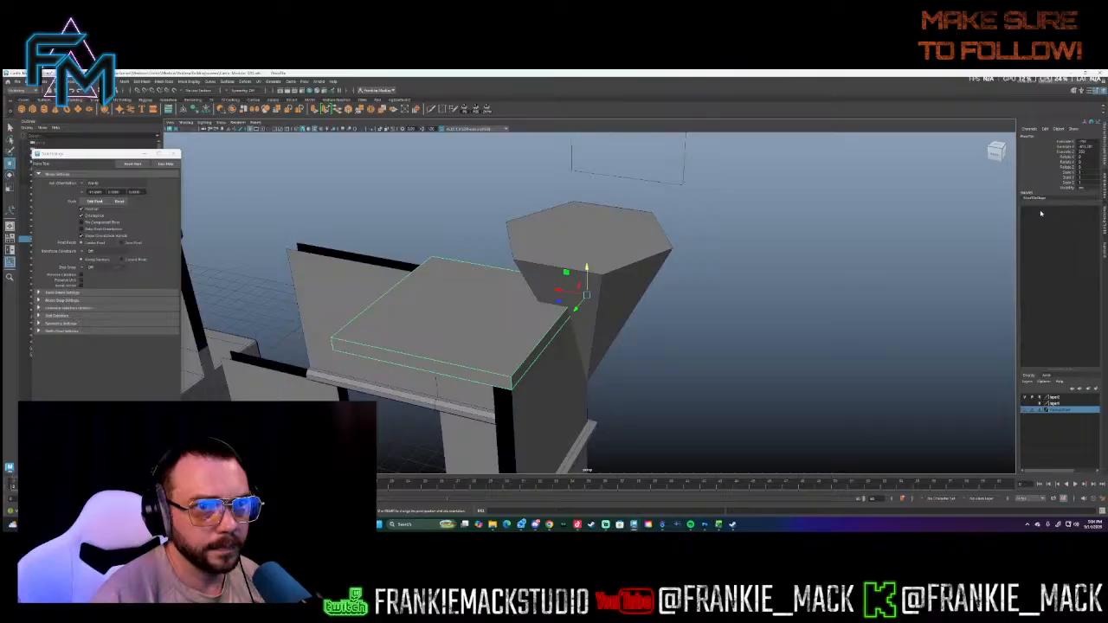
- Set the inverted cone's axis subdivisions to 8
{"action": "left_click", "coordinate": [642, 258]}
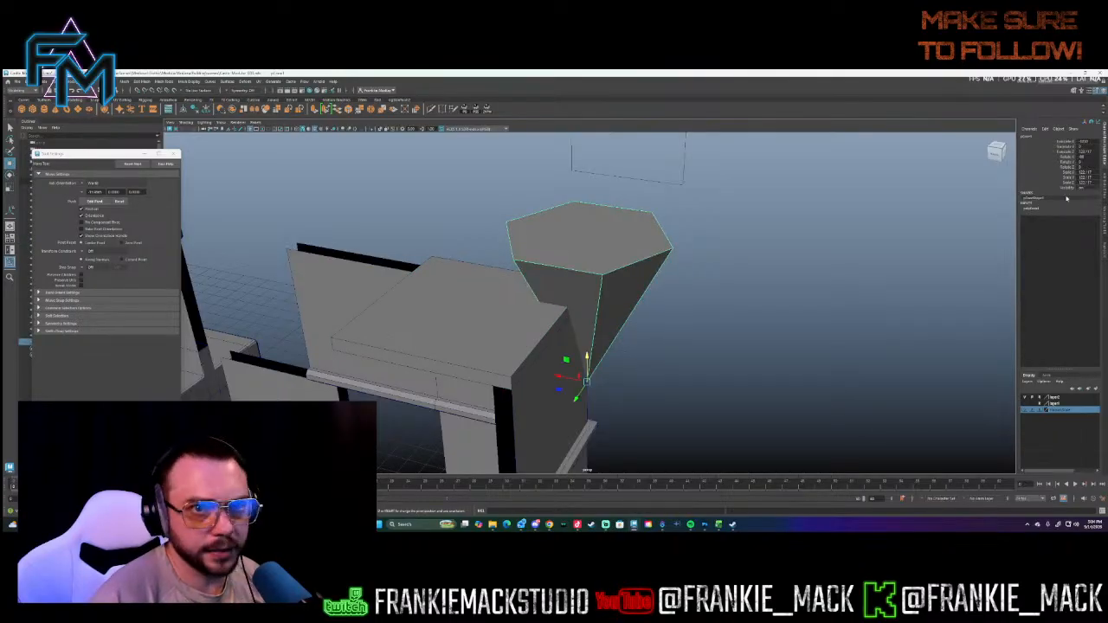
{"action": "left_click", "coordinate": [1029, 207]}
{"action": "left_click", "coordinate": [1058, 228]}
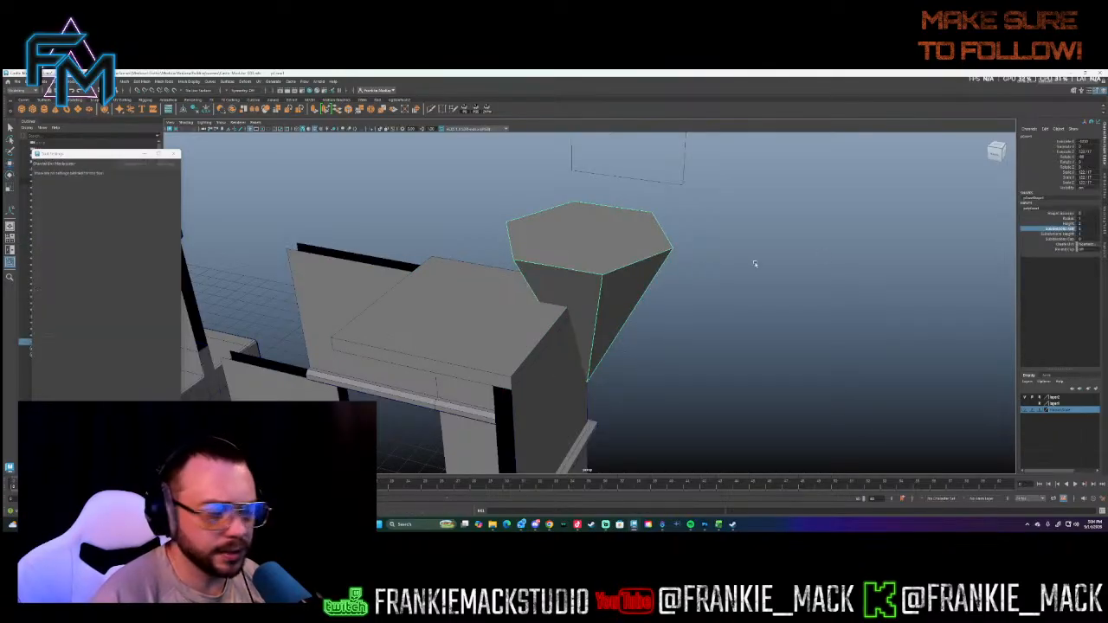
{"action": "left_click_drag", "start_coordinate": [710, 267], "coordinate": [1007, 257], "text": "alt"}
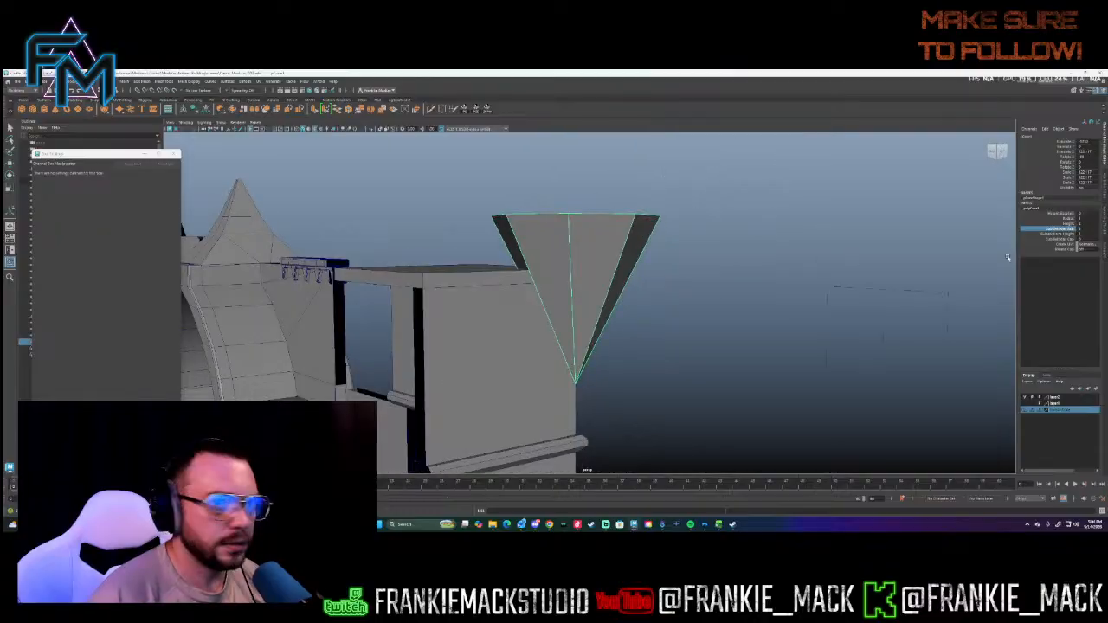
- Increase the inverted cone's cap subdivisions and set its height subdivisions to 3
{"action": "left_click", "coordinate": [1050, 240]}
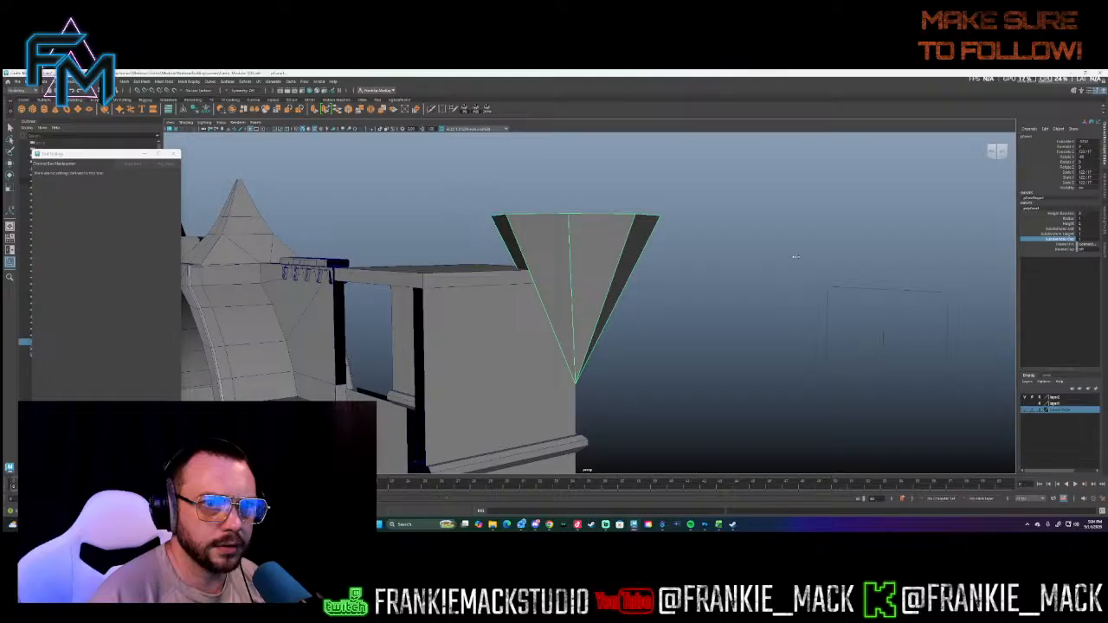
{"action": "left_click_drag", "start_coordinate": [795, 257], "coordinate": [775, 257], "text": "alt"}
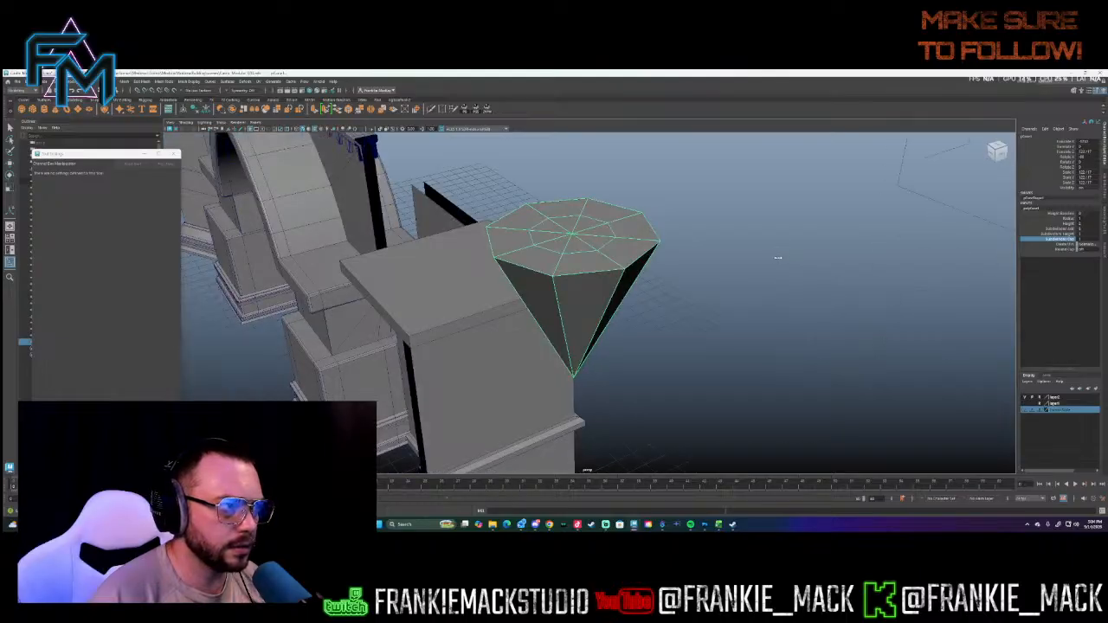
{"action": "middle_click_drag", "start_coordinate": [779, 257], "coordinate": [782, 258]}
{"action": "left_click_drag", "start_coordinate": [781, 262], "coordinate": [801, 262], "text": "alt"}
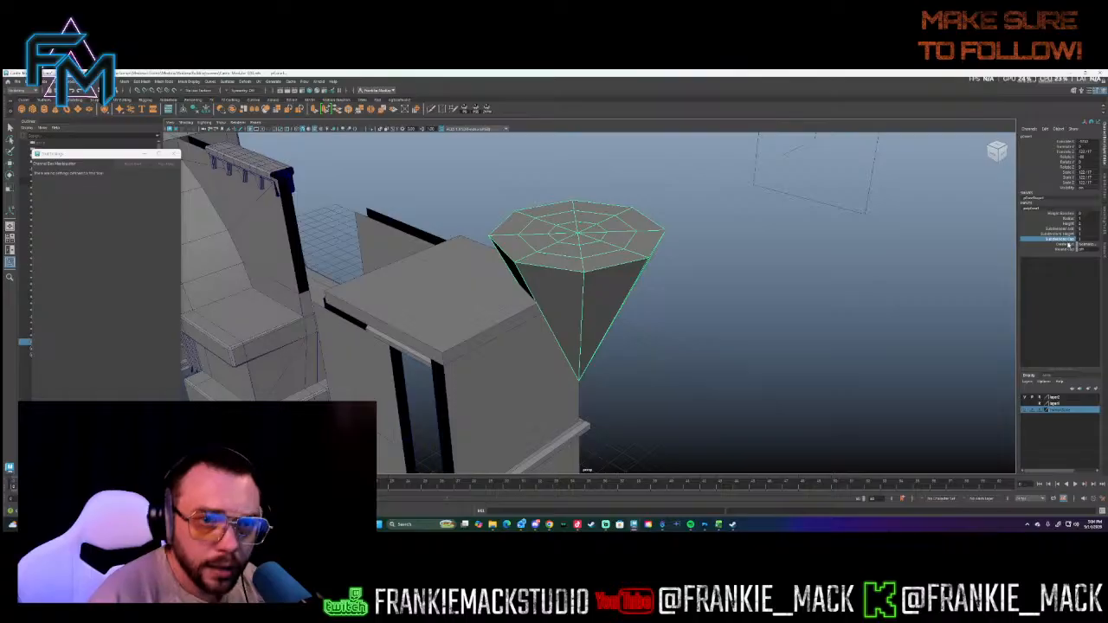
{"action": "left_click", "coordinate": [1073, 233]}
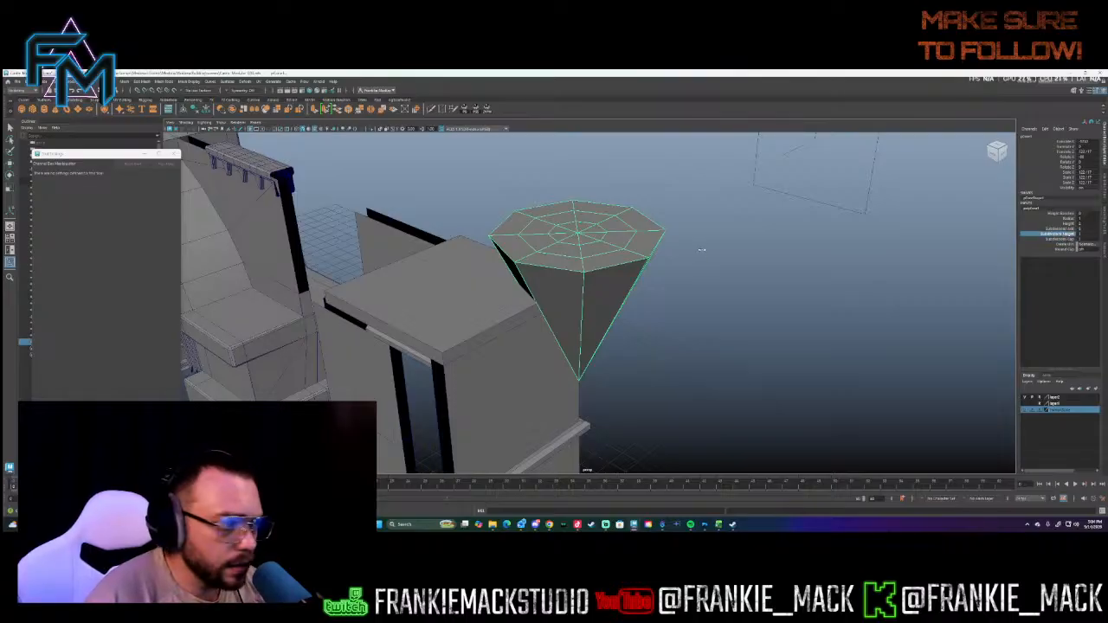
{"action": "left_click_drag", "start_coordinate": [707, 250], "coordinate": [624, 250], "text": "alt"}
{"action": "left_click_drag", "start_coordinate": [543, 381], "coordinate": [609, 333], "text": "alt"}
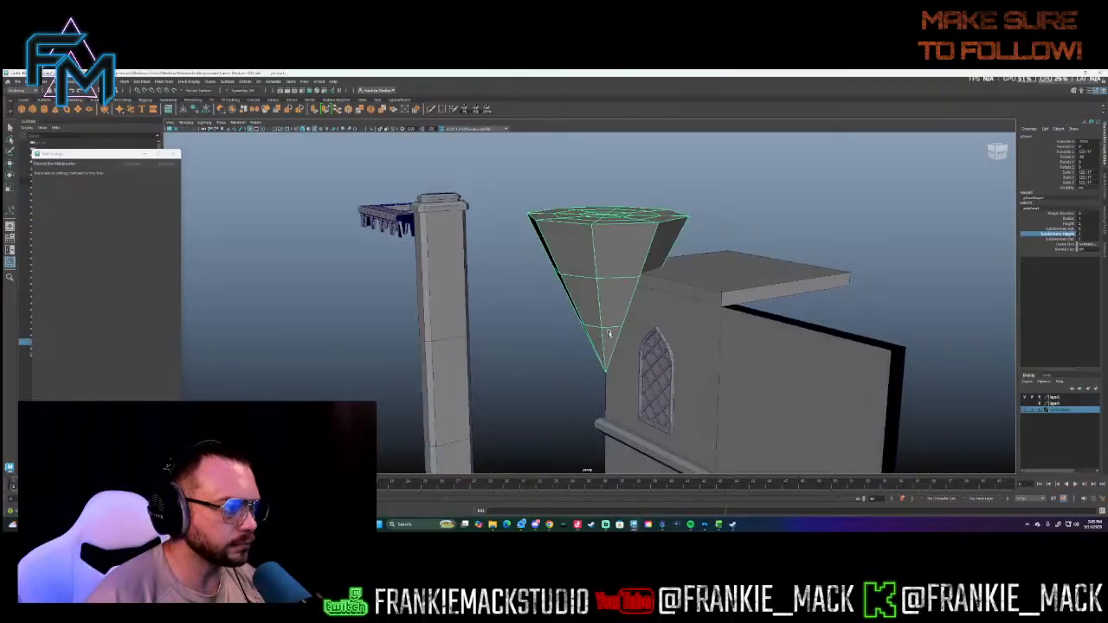
- Scale the cone's upper and lower horizontal edge loops outward to give the taper a rounded bowl profile
{"action": "right_click", "coordinate": [617, 279]}
{"action": "left_click", "coordinate": [617, 275]}
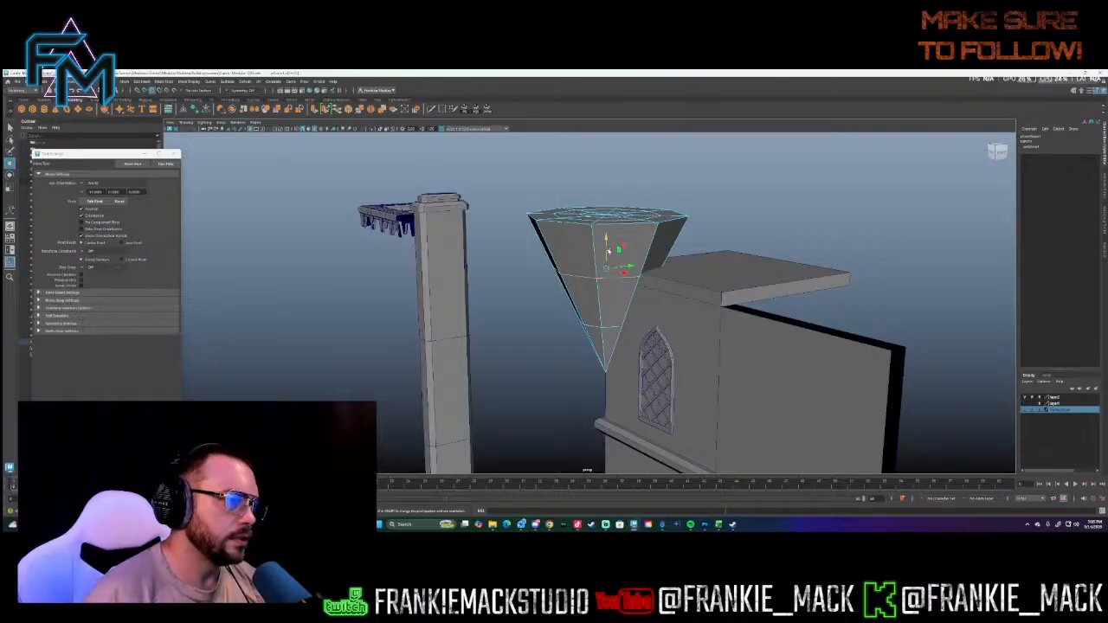
{"action": "left_click_drag", "start_coordinate": [608, 258], "coordinate": [628, 282]}
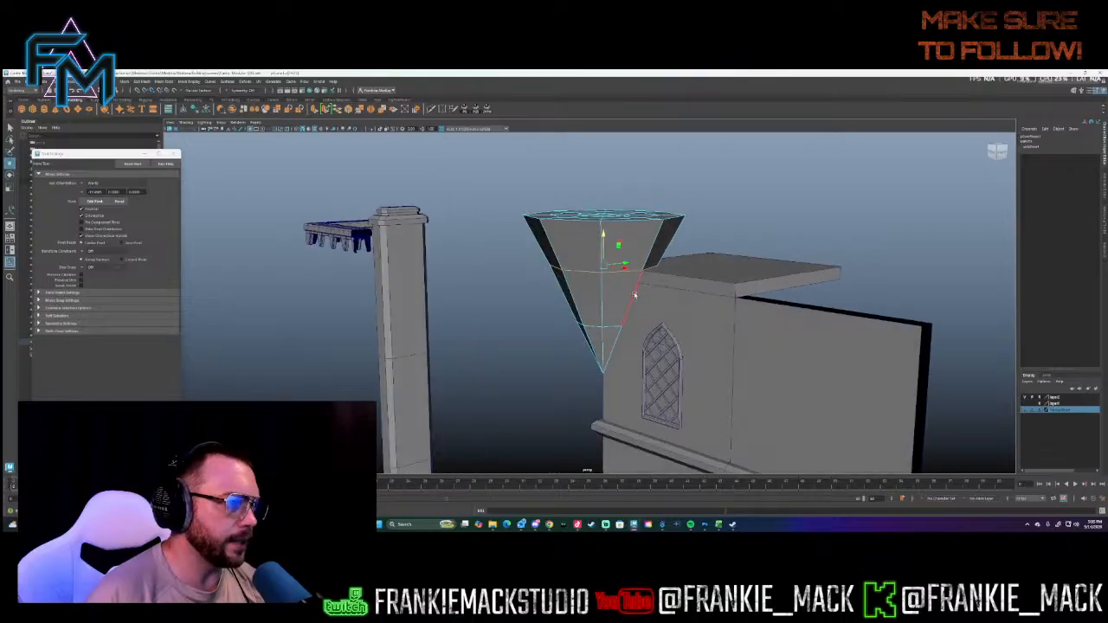
{"action": "key", "text": "q"}
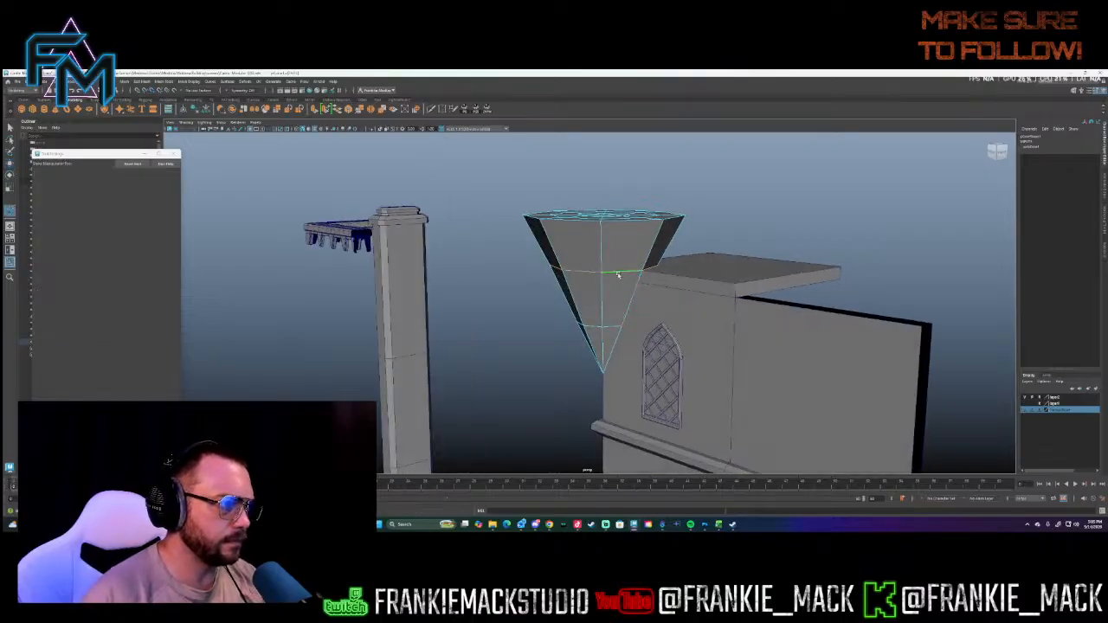
{"action": "key", "text": "w"}
{"action": "left_click_drag", "start_coordinate": [604, 266], "coordinate": [627, 269]}
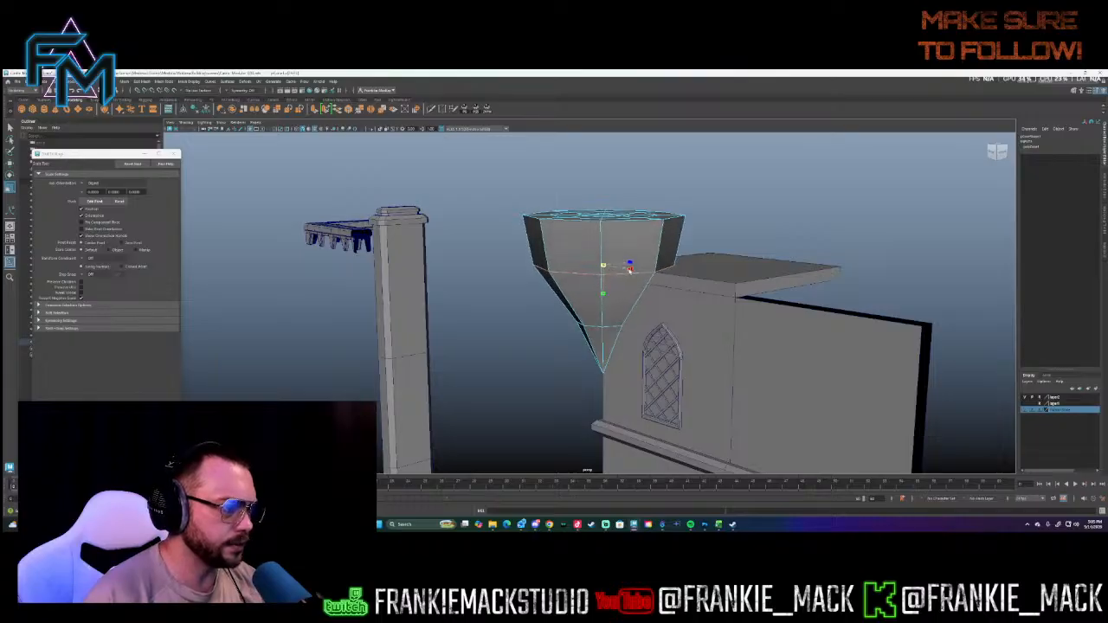
{"action": "double_click", "coordinate": [612, 326]}
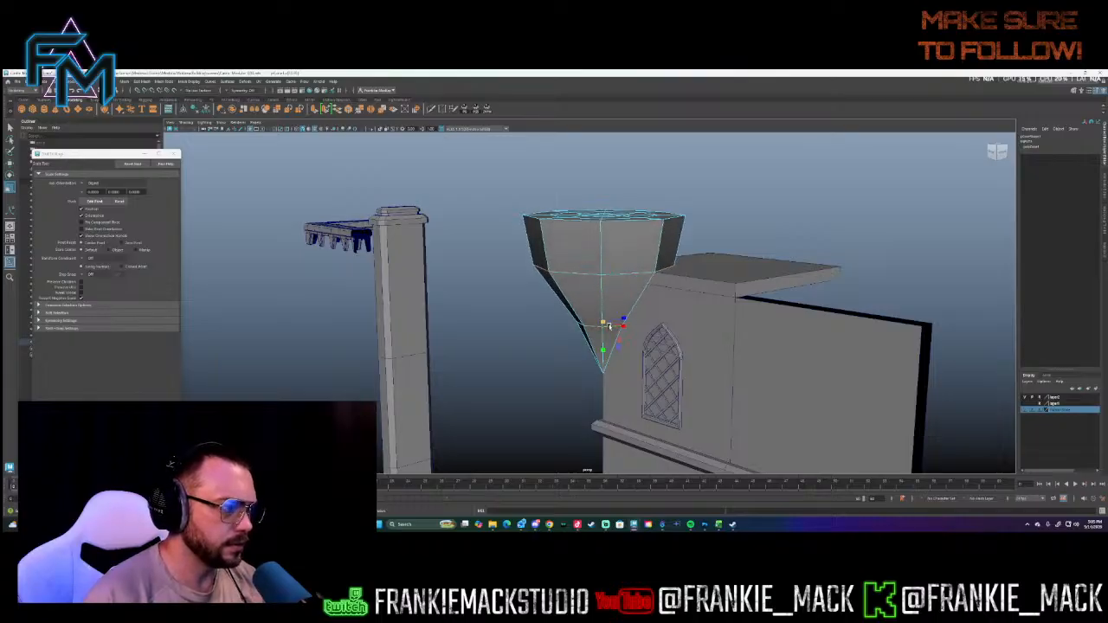
{"action": "left_click_drag", "start_coordinate": [603, 324], "coordinate": [621, 324]}
- Delete the pointed tip faces below the cone's lower edge loop
{"action": "right_click_drag", "start_coordinate": [601, 355], "coordinate": [568, 353]}
{"action": "left_click_drag", "start_coordinate": [557, 338], "coordinate": [626, 381]}
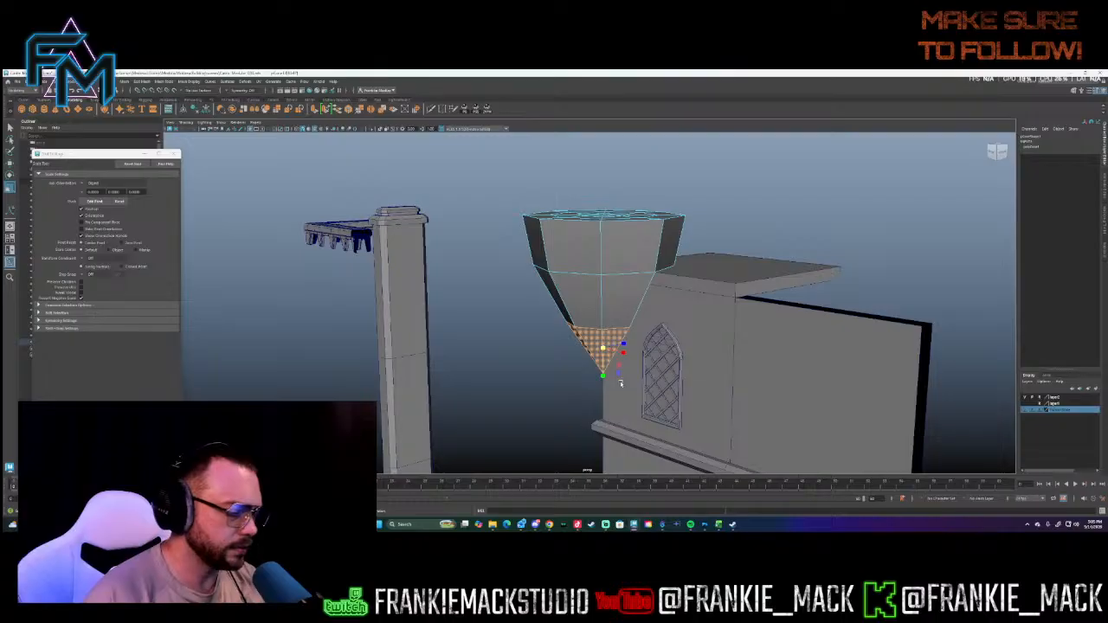
{"action": "key", "text": "Delete"}
{"action": "left_click_drag", "start_coordinate": [587, 331], "coordinate": [611, 304], "text": "alt"}
- Close the bowl shape's open bottom border with triangular faces meeting at its centre
{"action": "right_click", "coordinate": [611, 304]}
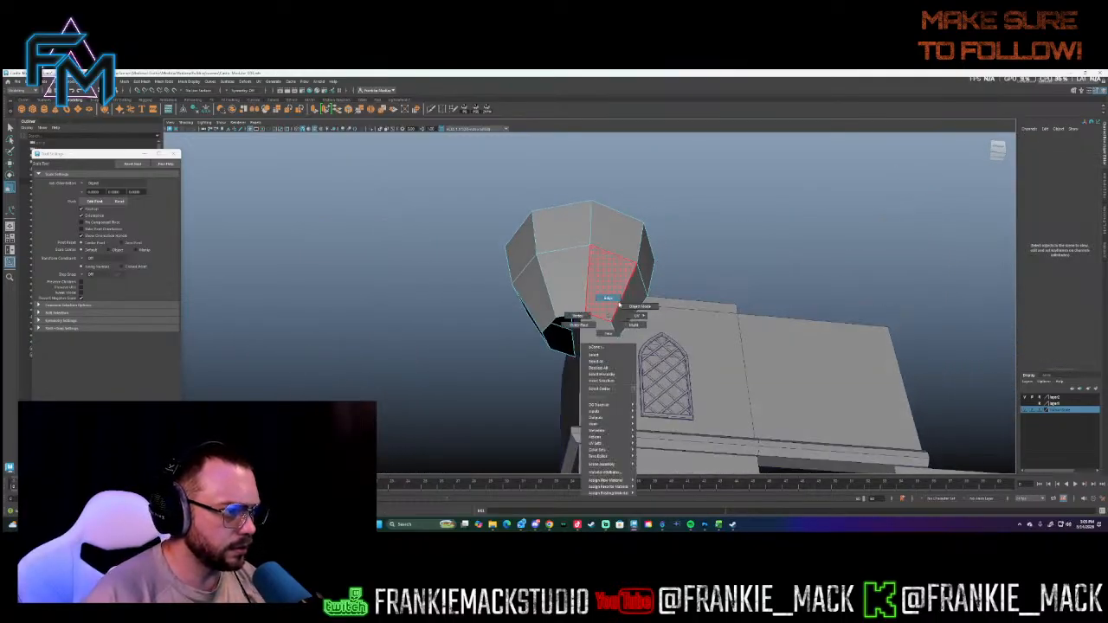
{"action": "left_click", "coordinate": [638, 306]}
{"action": "right_click", "coordinate": [599, 303]}
{"action": "right_click_drag", "start_coordinate": [598, 303], "coordinate": [590, 399]}
{"action": "double_click", "coordinate": [596, 314]}
{"action": "right_click", "coordinate": [592, 330]}
{"action": "right_click_drag", "start_coordinate": [594, 347], "coordinate": [600, 321]}
- Delete the bowl-shaped corner piece's side and lower faces that lie inside the tower walls
{"action": "left_click_drag", "start_coordinate": [599, 321], "coordinate": [573, 360], "text": "alt"}
{"action": "left_click", "coordinate": [613, 376]}
{"action": "left_click", "coordinate": [655, 360], "text": "shift"}
{"action": "left_click_drag", "start_coordinate": [680, 374], "coordinate": [636, 363], "text": "alt"}
{"action": "left_click", "coordinate": [561, 394], "text": "shift"}
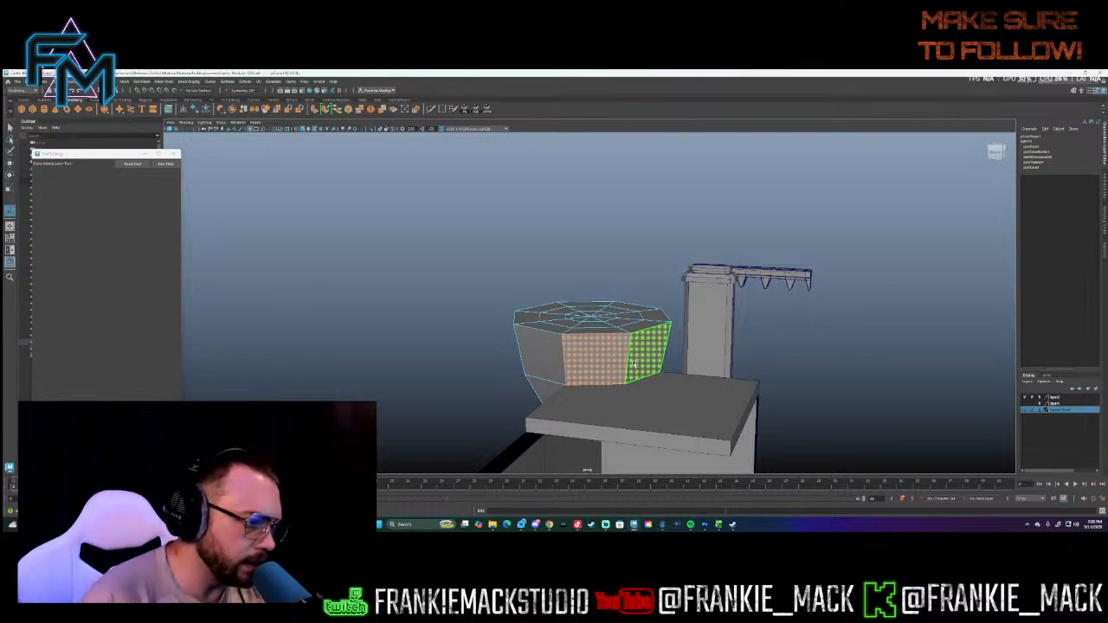
{"action": "left_click_drag", "start_coordinate": [633, 364], "coordinate": [616, 349], "text": "alt"}
{"action": "left_click", "coordinate": [595, 380]}
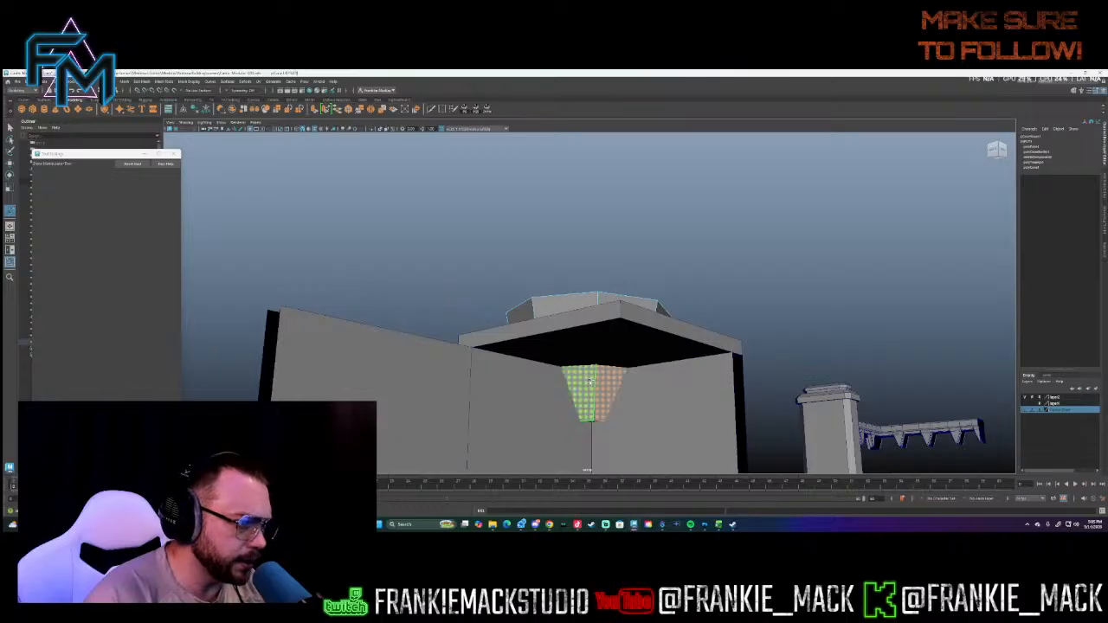
{"action": "key", "text": "Delete"}
{"action": "mouse_move", "coordinate": [593, 408]}
{"action": "left_mouse_down", "text": "alt"}
{"action": "mouse_move", "coordinate": [602, 354]}
{"action": "mouse_move", "coordinate": [594, 381]}
{"action": "mouse_move", "coordinate": [465, 363]}
{"action": "mouse_move", "coordinate": [519, 341]}
{"action": "mouse_move", "coordinate": [559, 366]}
{"action": "mouse_move", "coordinate": [583, 346]}
{"action": "mouse_move", "coordinate": [568, 391]}
{"action": "mouse_move", "coordinate": [576, 382]}
{"action": "mouse_move", "coordinate": [582, 407]}
{"action": "left_mouse_up", "text": "alt"}
{"action": "left_click", "coordinate": [593, 364]}
{"action": "key", "text": "Delete"}
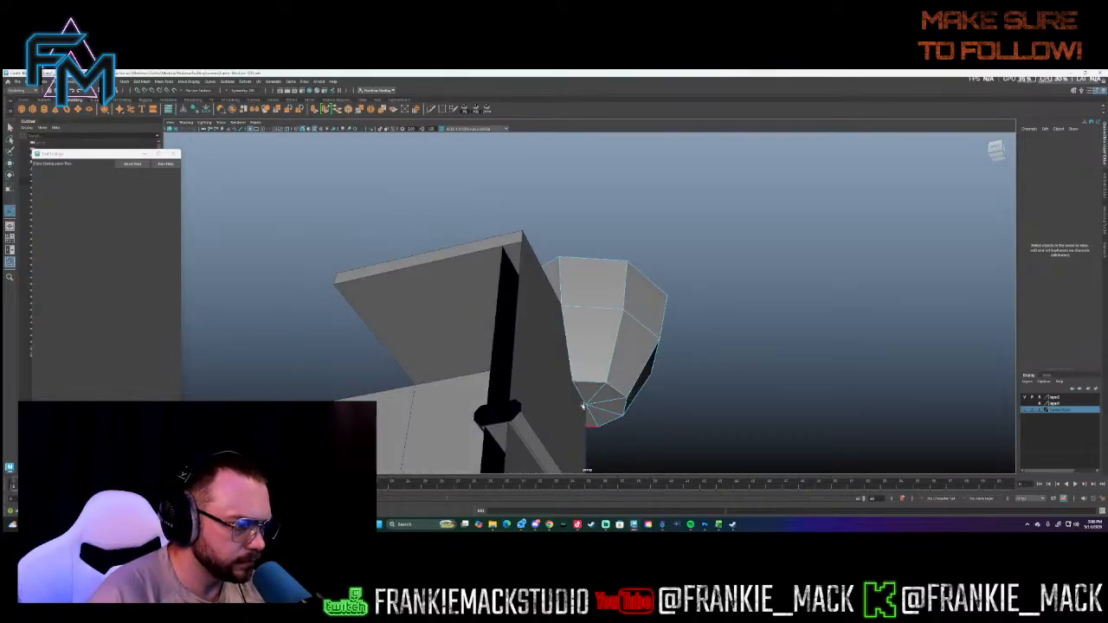
- Vertex-snap the corner piece's open side edge sideways to line up with the adjoining wall panel
{"action": "right_click", "coordinate": [580, 331]}
{"action": "left_click", "coordinate": [581, 316]}
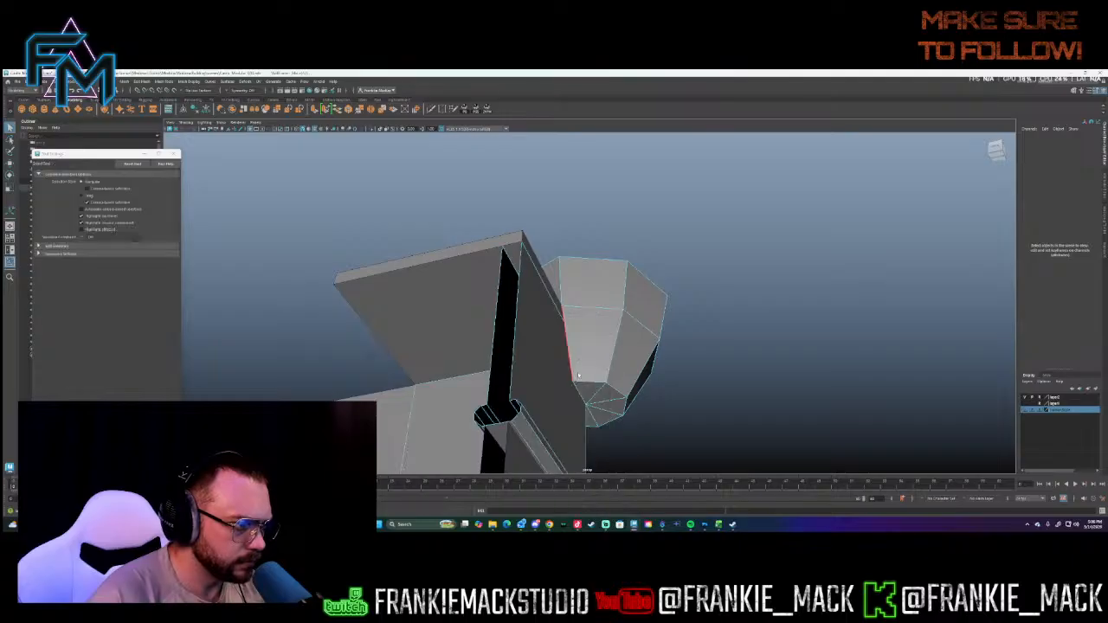
{"action": "left_click", "coordinate": [573, 378]}
{"action": "key", "text": "w"}
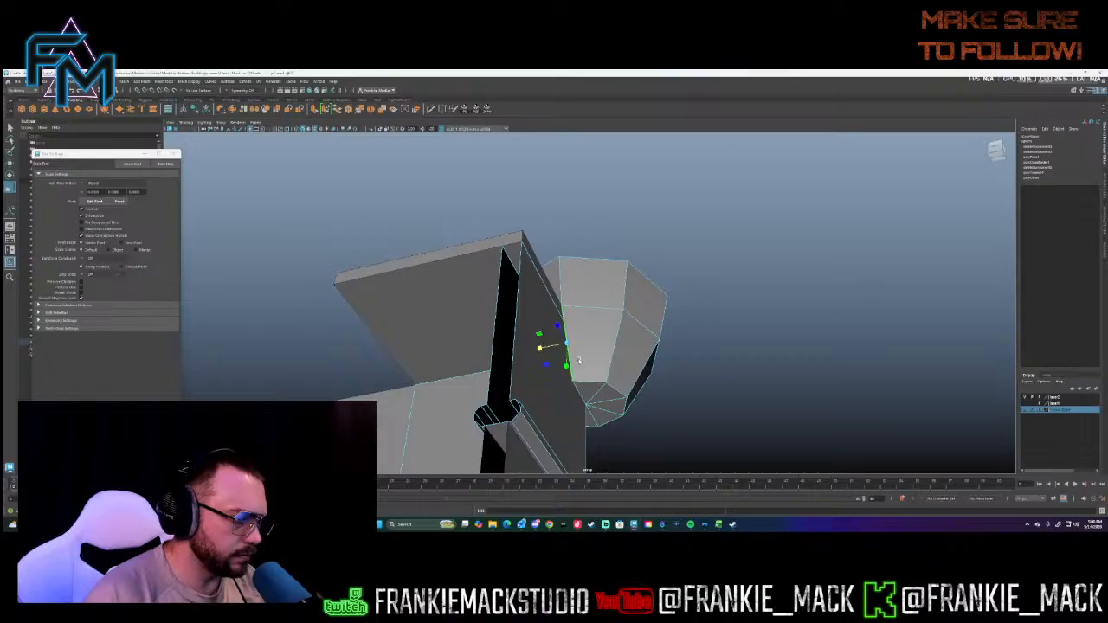
{"action": "key", "text": "w"}
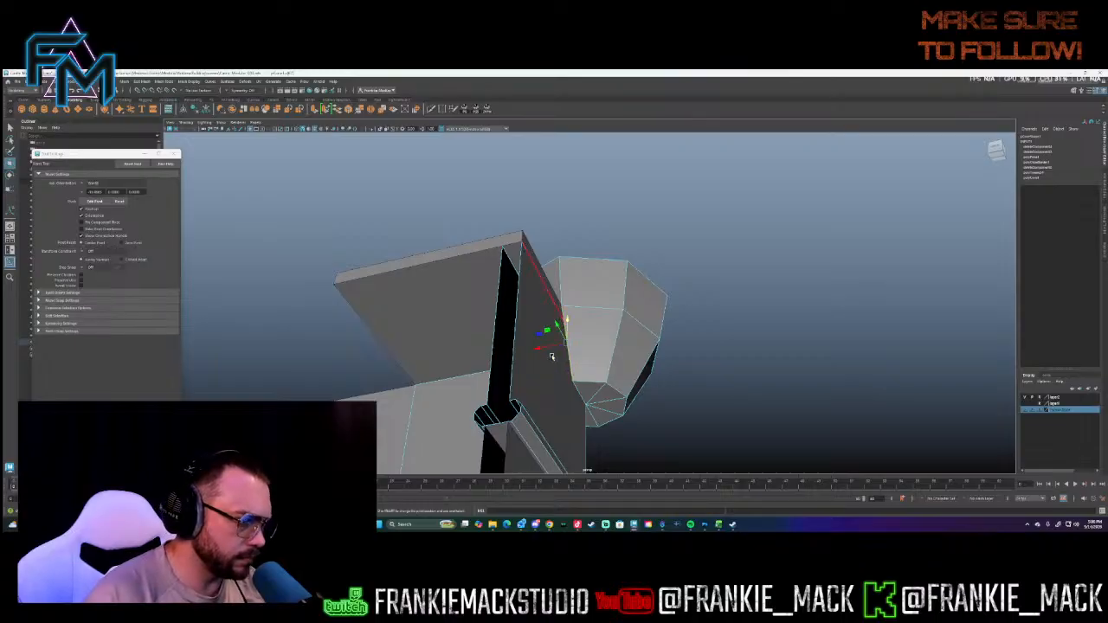
{"action": "key", "text": "v"}
{"action": "left_click_drag", "start_coordinate": [537, 350], "coordinate": [435, 400]}
- Vertex-snap the open edge on the corner piece's opposite side to line up with the second wall panel
{"action": "right_click_drag", "start_coordinate": [631, 333], "coordinate": [618, 398]}
{"action": "left_click", "coordinate": [634, 399]}
{"action": "left_click_drag", "start_coordinate": [634, 398], "coordinate": [597, 383], "text": "alt"}
{"action": "key", "text": "v"}
{"action": "key", "text": "v"}
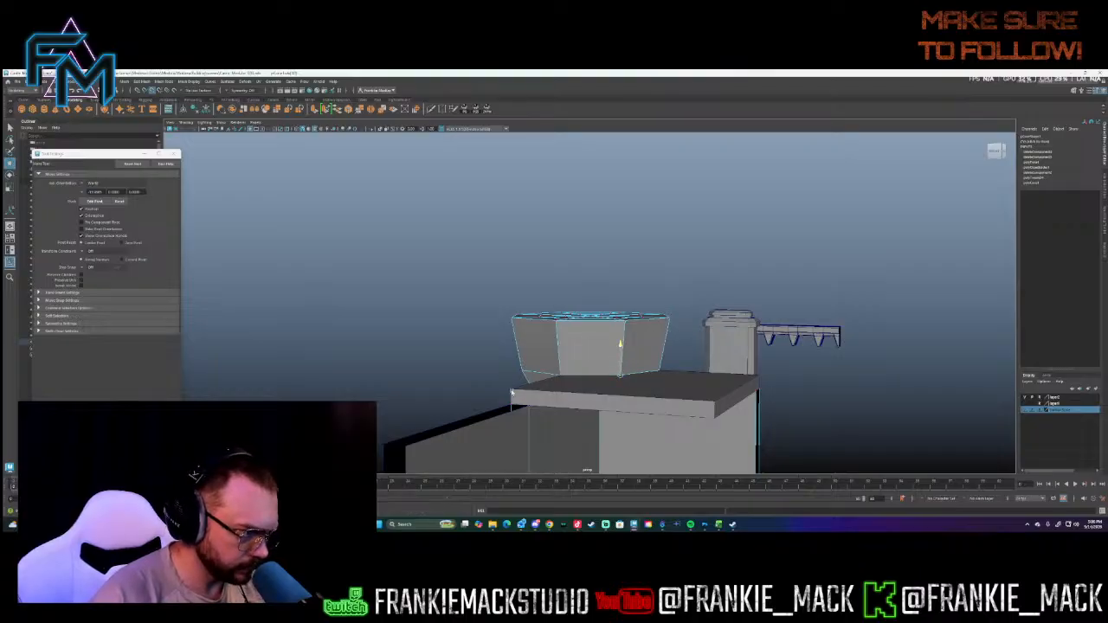
{"action": "left_click_drag", "start_coordinate": [511, 392], "coordinate": [556, 277]}
- Switch the corner piece to face selection and select the outward-facing rim faces on its top
{"action": "right_click_drag", "start_coordinate": [557, 276], "coordinate": [579, 264]}
{"action": "left_click", "coordinate": [577, 262]}
{"action": "left_click_drag", "start_coordinate": [577, 262], "coordinate": [554, 307], "text": "alt"}
{"action": "right_click", "coordinate": [582, 320]}
{"action": "left_click", "coordinate": [586, 327]}
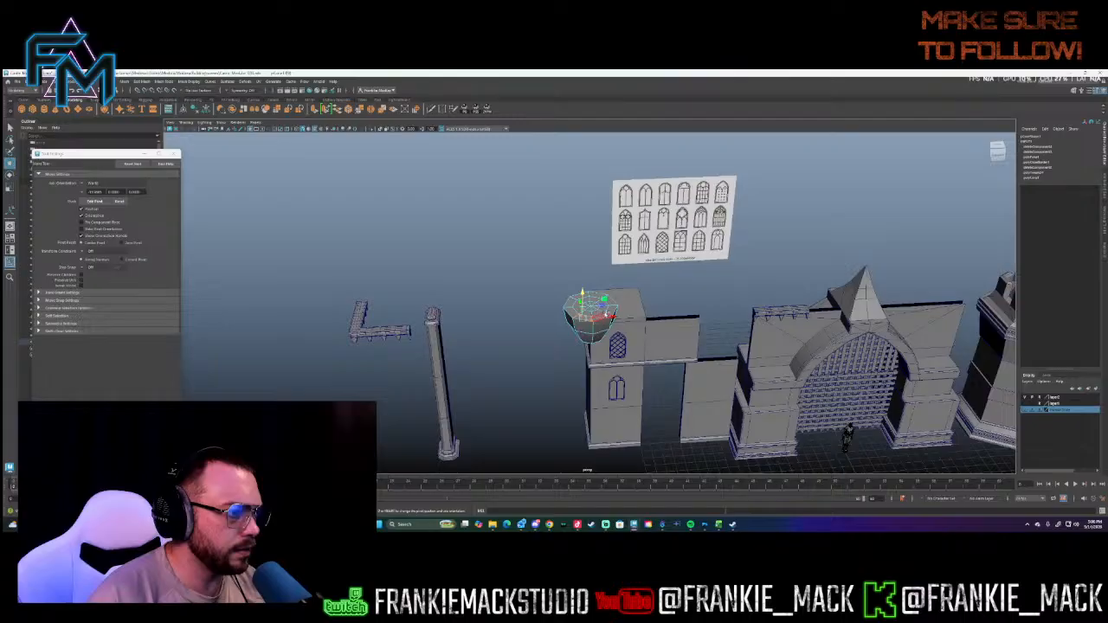
{"action": "left_click_drag", "start_coordinate": [613, 314], "coordinate": [659, 313], "text": "alt"}
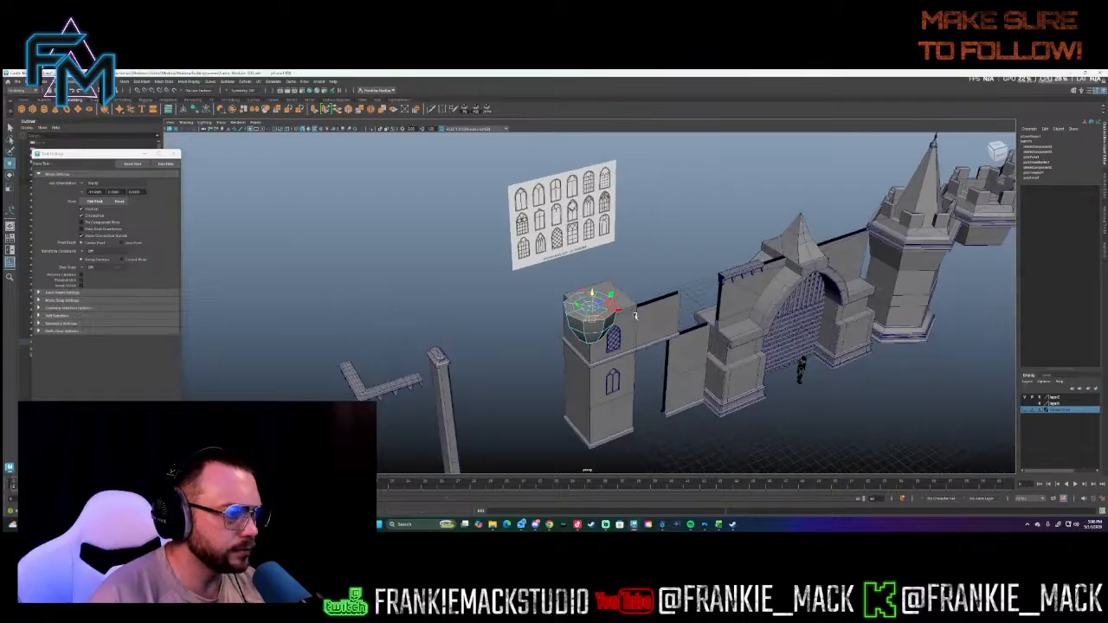
{"action": "left_click_drag", "start_coordinate": [582, 319], "coordinate": [577, 310]}
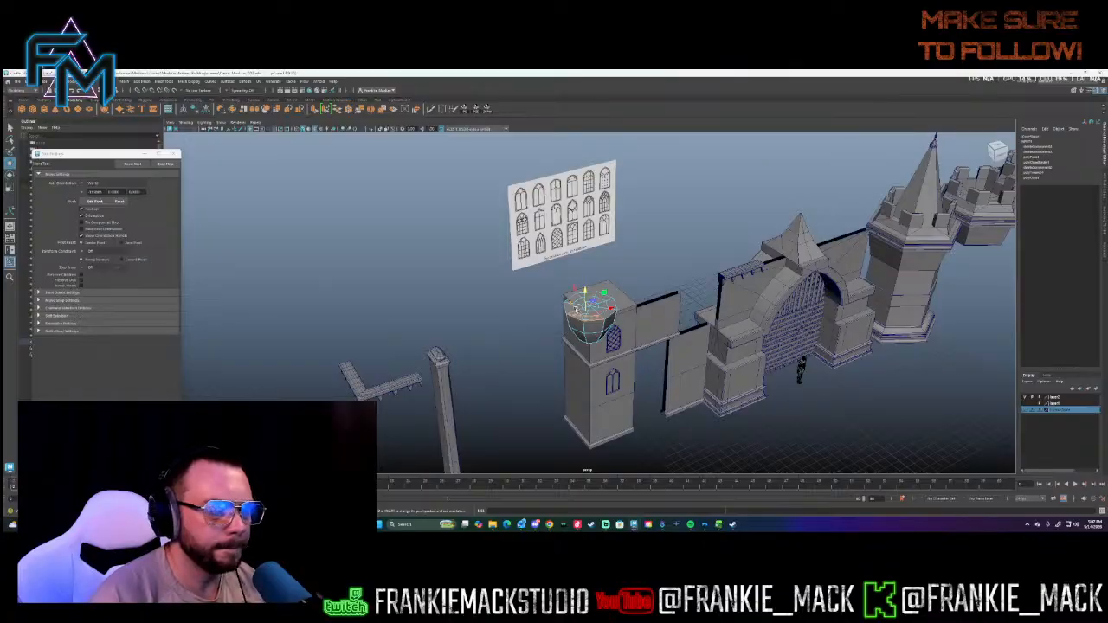
{"action": "mouse_move", "coordinate": [575, 309]}
{"action": "left_mouse_down", "text": "alt"}
{"action": "mouse_move", "coordinate": [595, 313]}
{"action": "mouse_move", "coordinate": [554, 307]}
{"action": "left_mouse_up", "text": "alt"}
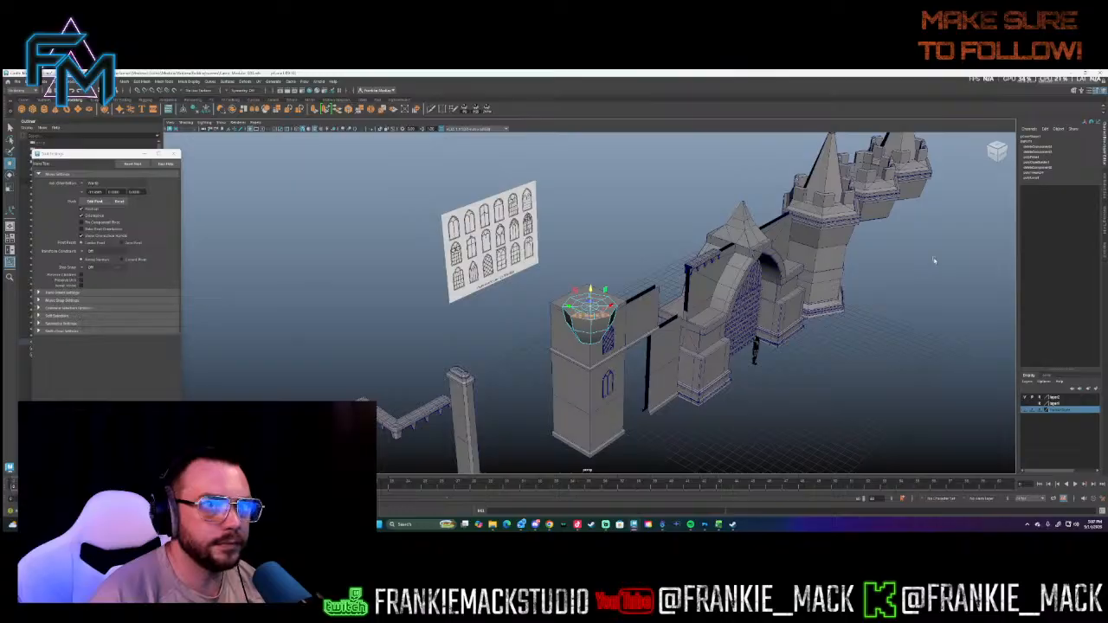
- Split the corner piece's eight sides down their middles with Multi-Cut edge loops running across the top
{"action": "left_click", "coordinate": [431, 109]}
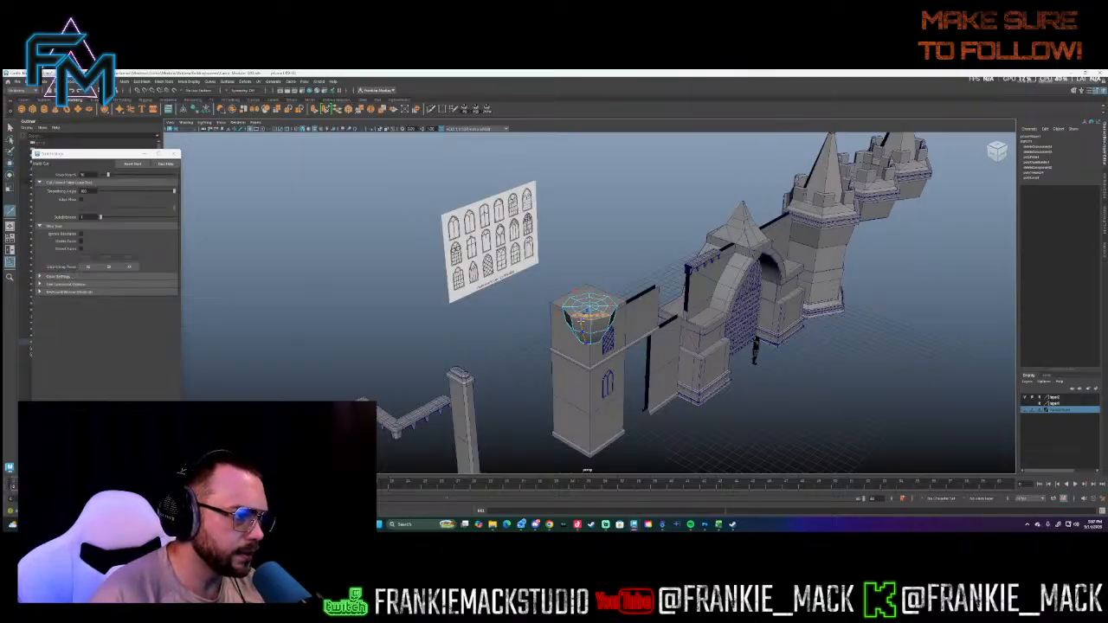
{"action": "left_click", "coordinate": [583, 322], "text": "ctrl"}
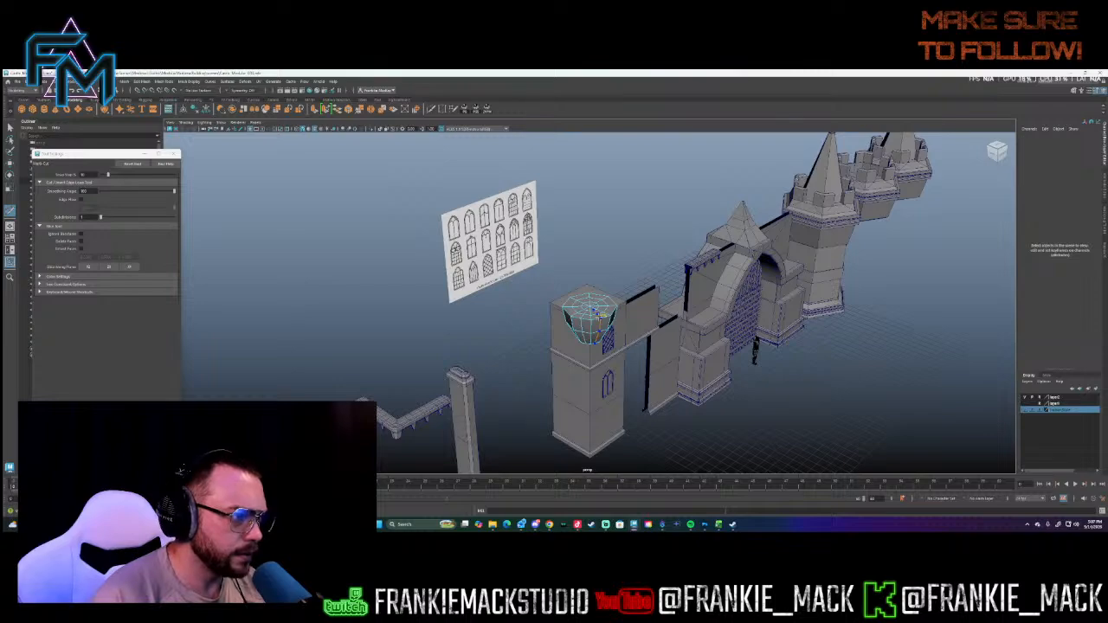
{"action": "left_click_drag", "start_coordinate": [614, 313], "coordinate": [561, 334], "text": "alt"}
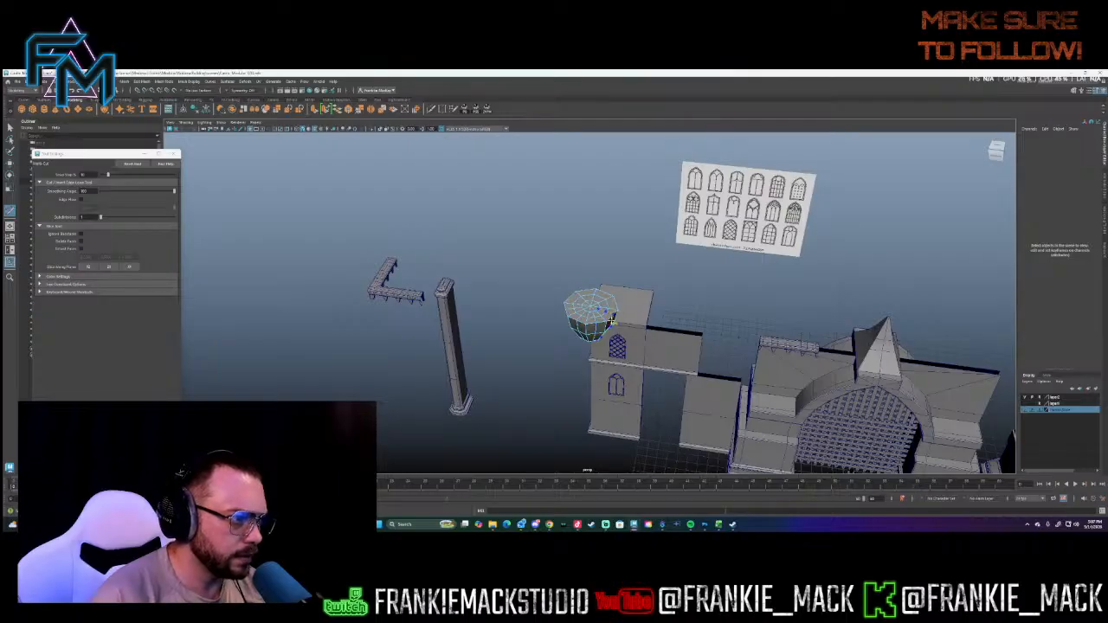
{"action": "left_click_drag", "start_coordinate": [625, 298], "coordinate": [591, 320], "text": "alt"}
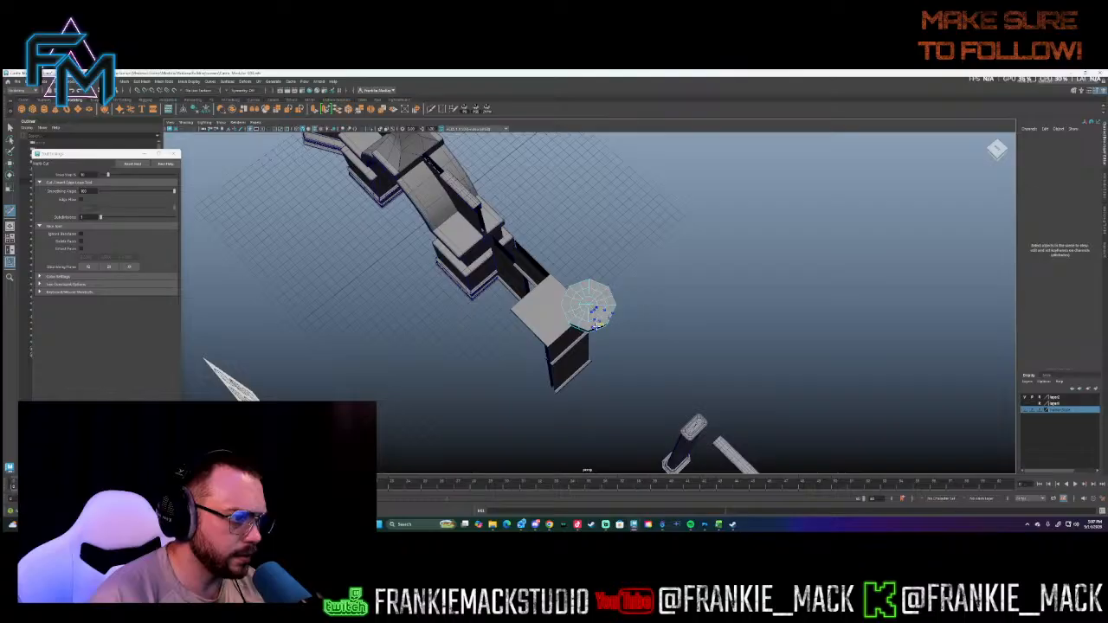
{"action": "left_click_drag", "start_coordinate": [643, 280], "coordinate": [618, 307], "text": "alt"}
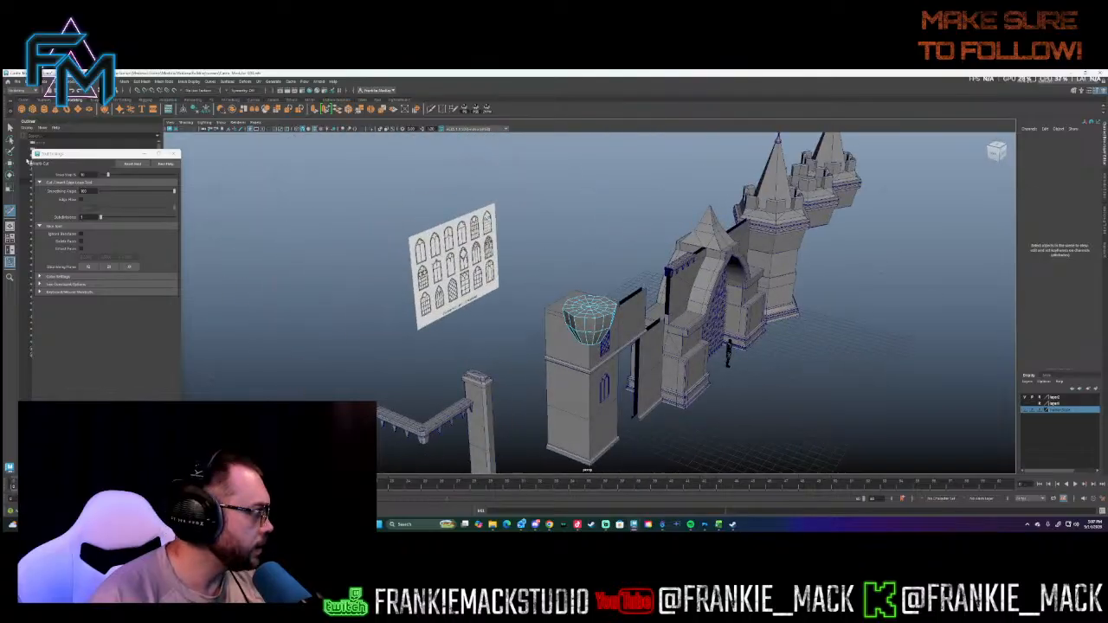
{"action": "left_click", "coordinate": [10, 128]}
{"action": "left_click", "coordinate": [589, 317]}
{"action": "left_click_drag", "start_coordinate": [597, 317], "coordinate": [574, 333], "text": "alt"}
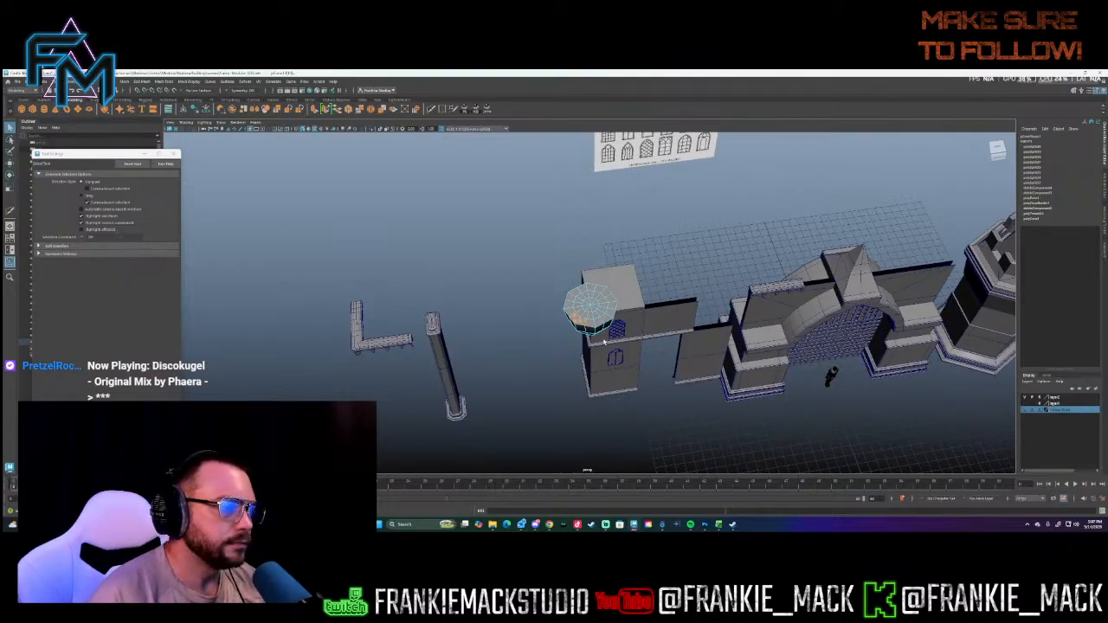
- Show the architectural reference board and examine its crenellated tower segments alongside the modelled towers' battlements
{"action": "left_click", "coordinate": [1025, 403]}
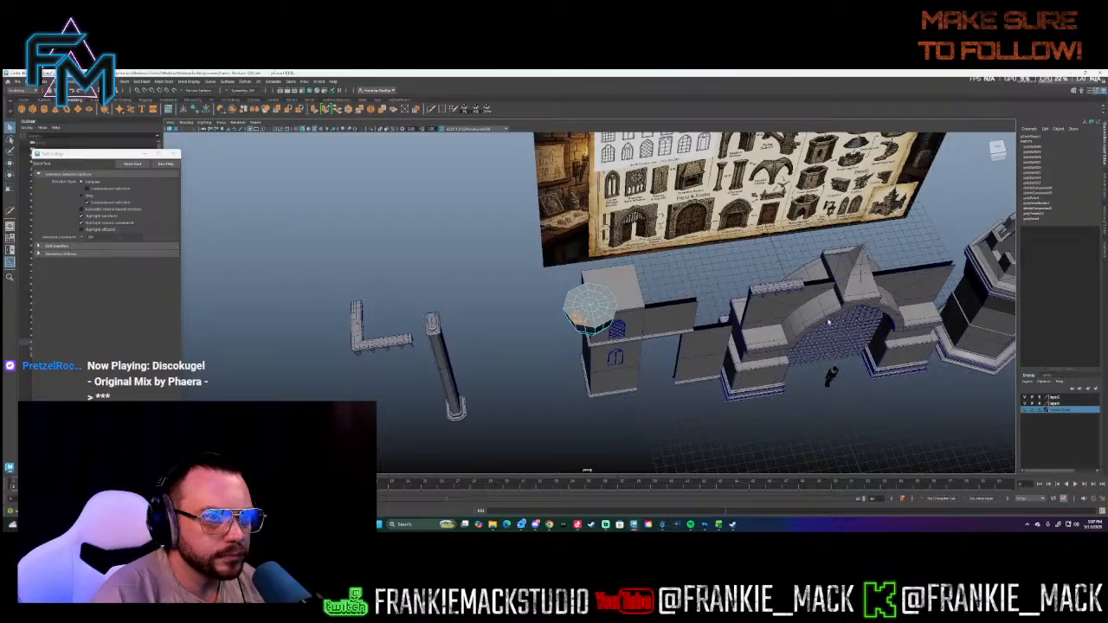
{"action": "left_click_drag", "start_coordinate": [831, 325], "coordinate": [794, 223], "text": "alt"}
{"action": "middle_click_drag", "start_coordinate": [793, 222], "coordinate": [321, 156], "text": "alt"}
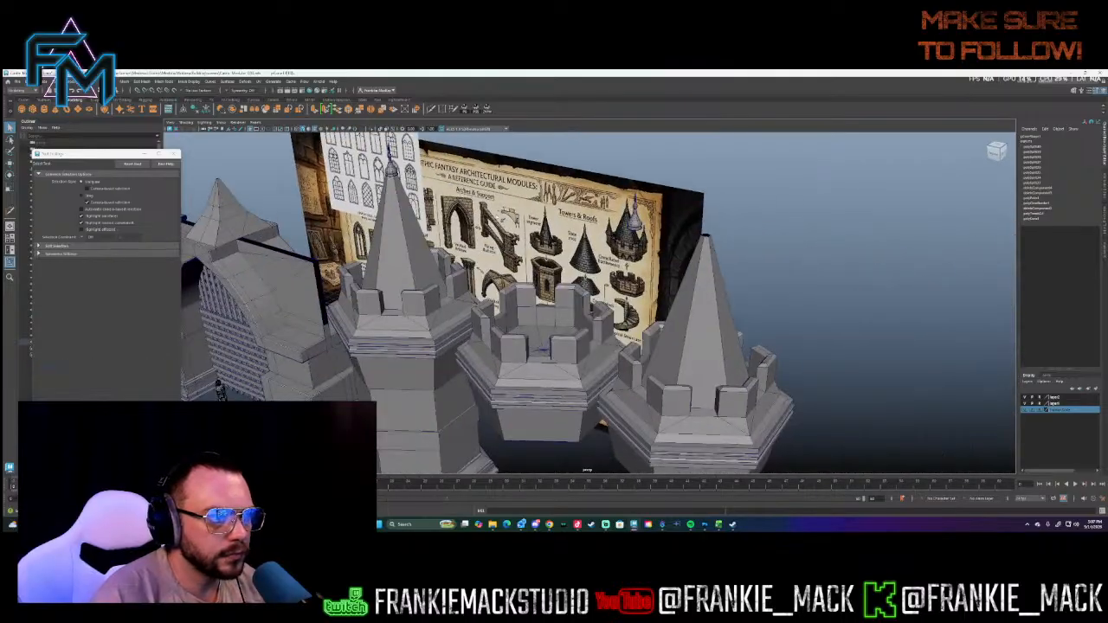
{"action": "left_click_drag", "start_coordinate": [320, 156], "coordinate": [533, 233], "text": "alt"}
{"action": "middle_click_drag", "start_coordinate": [532, 233], "coordinate": [527, 154], "text": "alt"}
{"action": "right_click_drag", "start_coordinate": [526, 154], "coordinate": [693, 197], "text": "alt"}
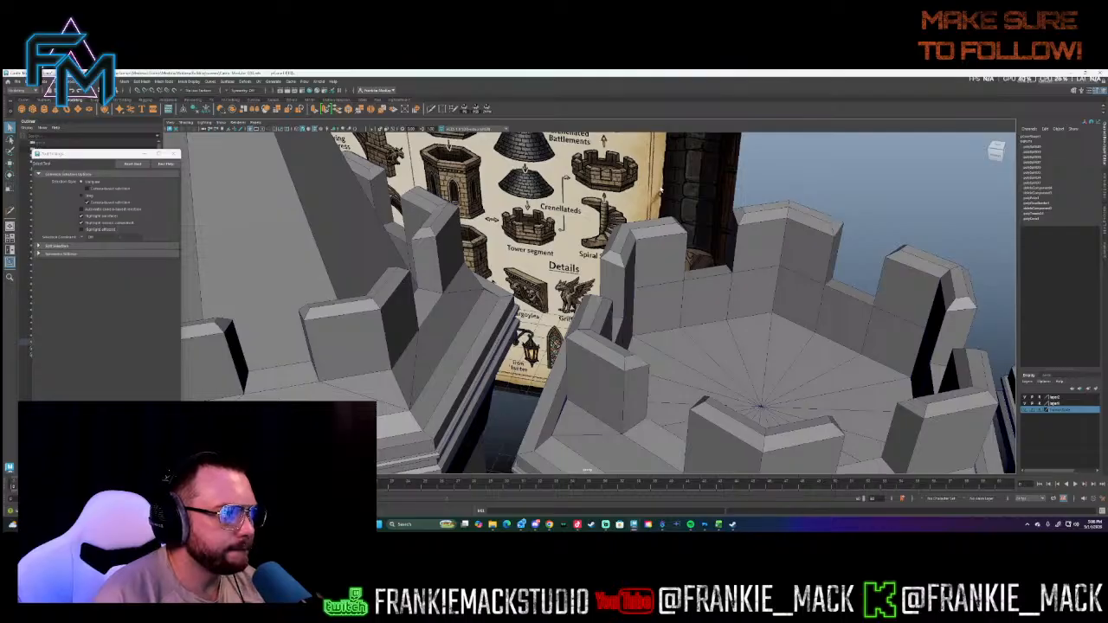
{"action": "middle_click_drag", "start_coordinate": [415, 277], "coordinate": [917, 276], "text": "alt"}
{"action": "left_click_drag", "start_coordinate": [484, 260], "coordinate": [537, 247], "text": "alt"}
{"action": "scroll", "coordinate": [411, 227], "scroll_direction": "down", "scroll_amount": 8}
{"action": "left_click_drag", "start_coordinate": [412, 227], "coordinate": [423, 223], "text": "alt"}
{"action": "middle_click_drag", "start_coordinate": [423, 224], "coordinate": [573, 233], "text": "alt"}
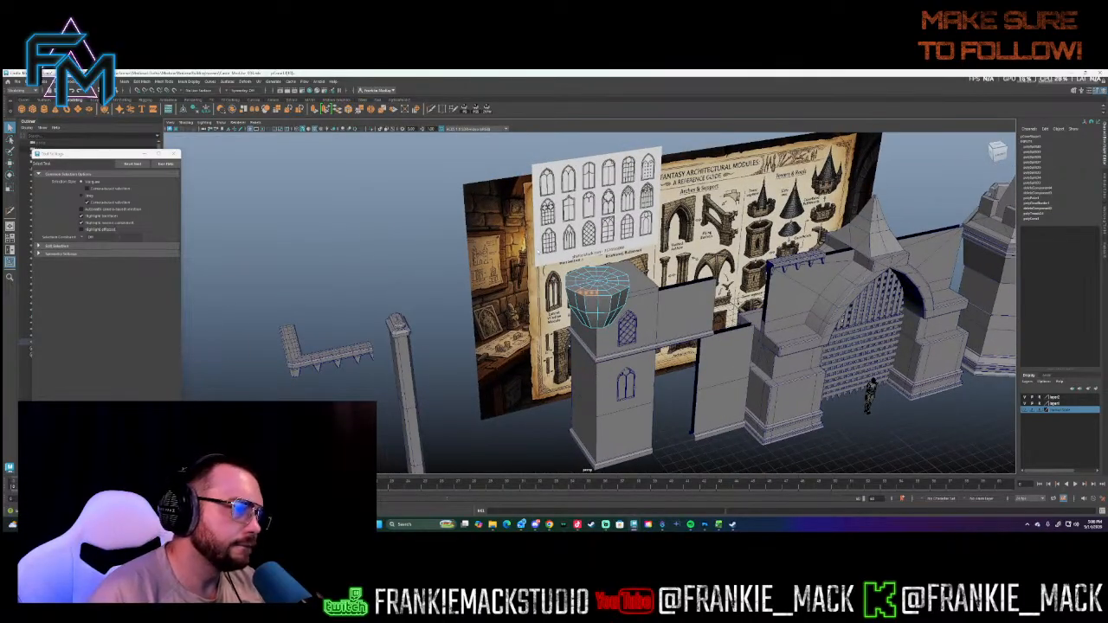
- Try to extrude the complete outer ring of faces on the corner piece's top upward
{"action": "key", "text": "f"}
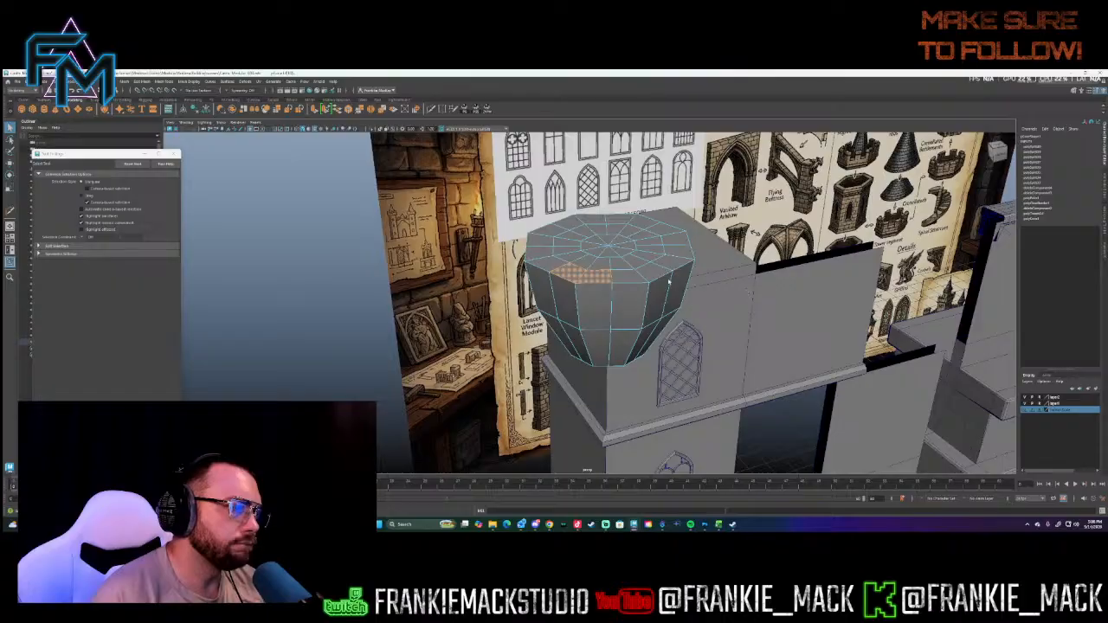
{"action": "left_click", "coordinate": [645, 278], "text": "shift"}
{"action": "left_click", "coordinate": [632, 281], "text": "shift"}
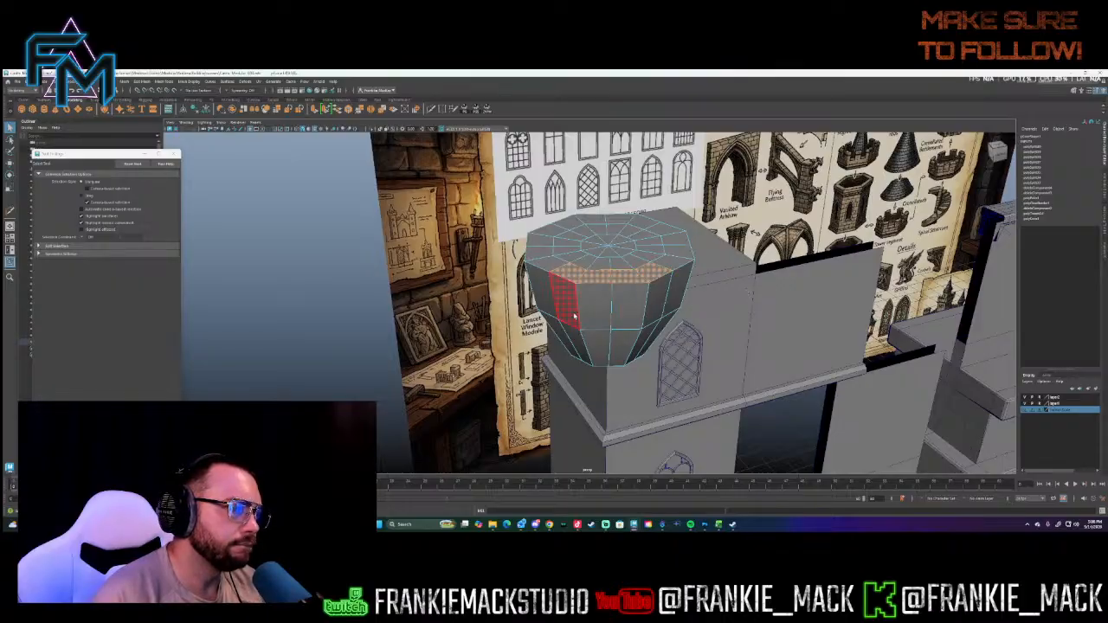
{"action": "left_click", "coordinate": [633, 276]}
{"action": "double_click", "coordinate": [642, 272], "text": "shift"}
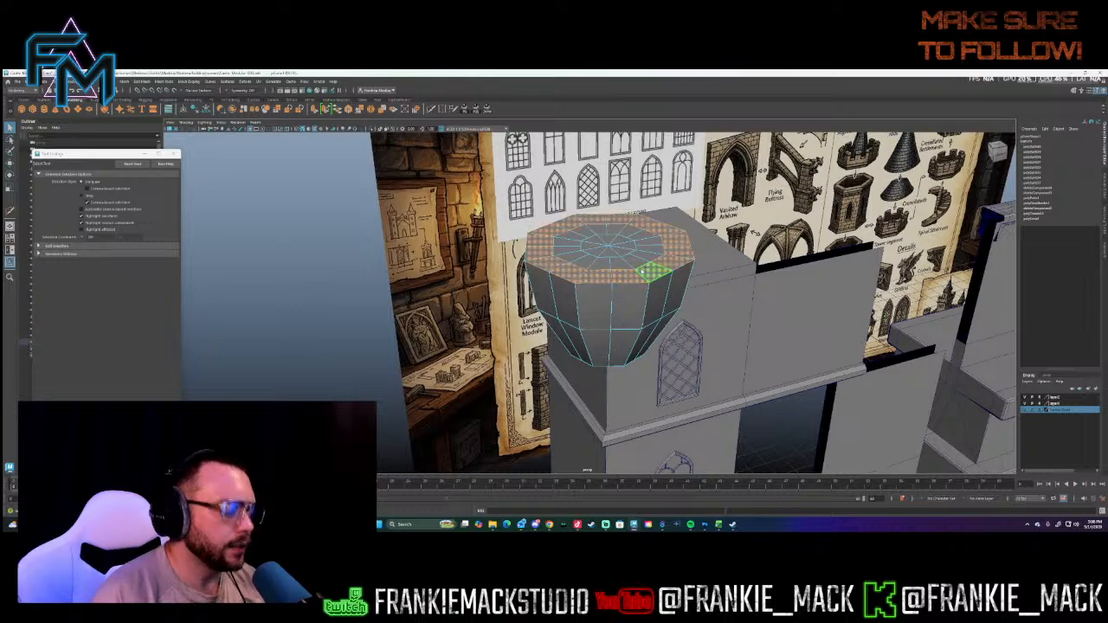
{"action": "key", "text": "w"}
{"action": "key", "text": "ctrl+e"}
{"action": "left_click_drag", "start_coordinate": [608, 215], "coordinate": [609, 206]}
{"action": "mouse_move", "coordinate": [671, 264]}
{"action": "left_mouse_down", "text": "alt"}
{"action": "mouse_move", "coordinate": [643, 250]}
{"action": "mouse_move", "coordinate": [641, 277]}
{"action": "mouse_move", "coordinate": [661, 276]}
{"action": "left_mouse_up", "text": "alt"}
{"action": "key", "text": "ctrl+z"}
- Deselect the wall-side faces of the top ring and extrude the remaining ring upward as a partial parapet
{"action": "left_click_drag", "start_coordinate": [610, 331], "coordinate": [578, 377], "text": "alt"}
{"action": "left_click", "coordinate": [439, 401], "text": "ctrl"}
{"action": "middle_click_drag", "start_coordinate": [477, 418], "coordinate": [524, 338], "text": "alt"}
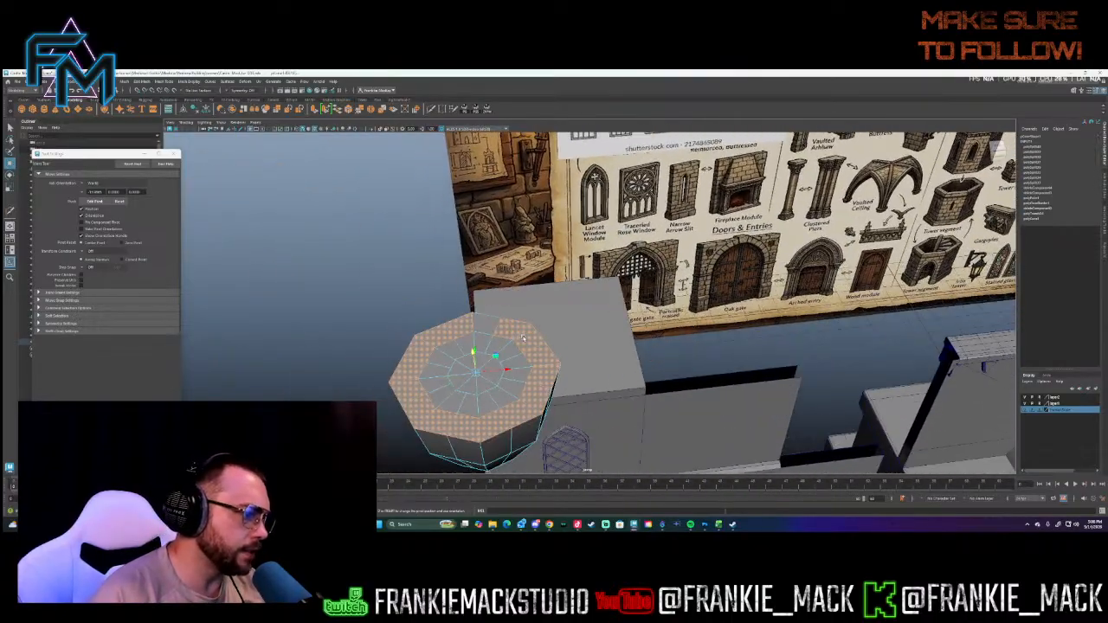
{"action": "left_click_drag", "start_coordinate": [543, 391], "coordinate": [438, 389], "text": "alt"}
{"action": "middle_click_drag", "start_coordinate": [438, 389], "coordinate": [628, 403], "text": "alt"}
{"action": "left_click_drag", "start_coordinate": [487, 304], "coordinate": [617, 296], "text": "alt"}
{"action": "middle_click_drag", "start_coordinate": [617, 296], "coordinate": [583, 348], "text": "alt"}
{"action": "left_click_drag", "start_coordinate": [620, 257], "coordinate": [639, 277], "text": "shift"}
{"action": "right_click_drag", "start_coordinate": [659, 282], "coordinate": [869, 297], "text": "alt"}
{"action": "middle_click_drag", "start_coordinate": [718, 251], "coordinate": [627, 340], "text": "alt"}
{"action": "right_click_drag", "start_coordinate": [627, 340], "coordinate": [622, 306], "text": "alt"}
- Examine the corner piece's partial parapet and compare it with the battlement layout of the hexagonal towers
{"action": "left_click", "coordinate": [443, 109]}
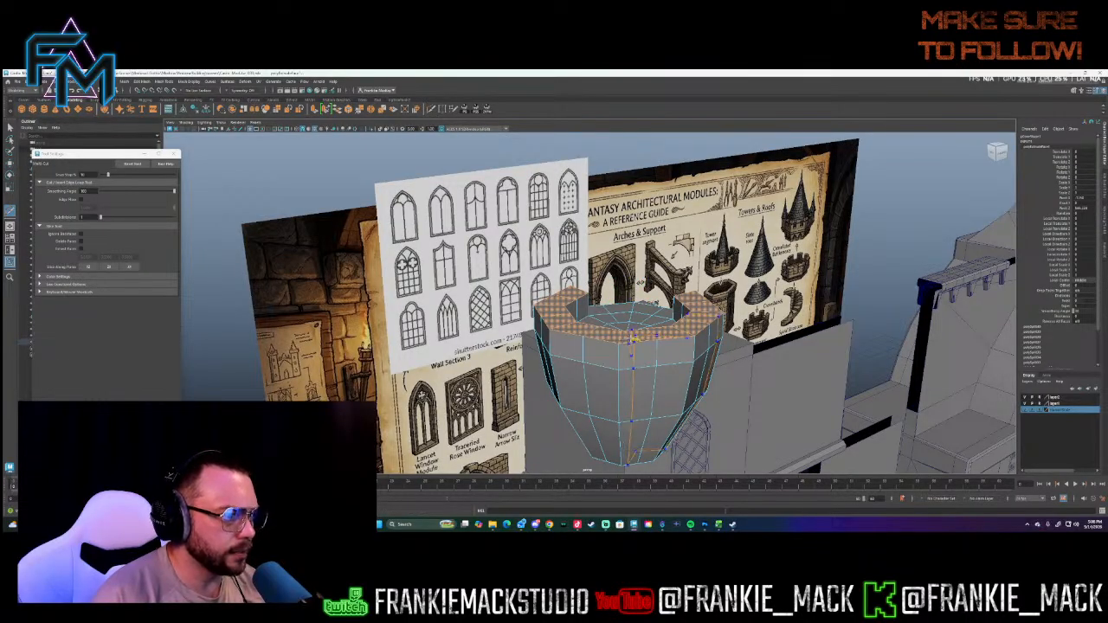
{"action": "left_click_drag", "start_coordinate": [639, 339], "coordinate": [589, 348], "text": "alt"}
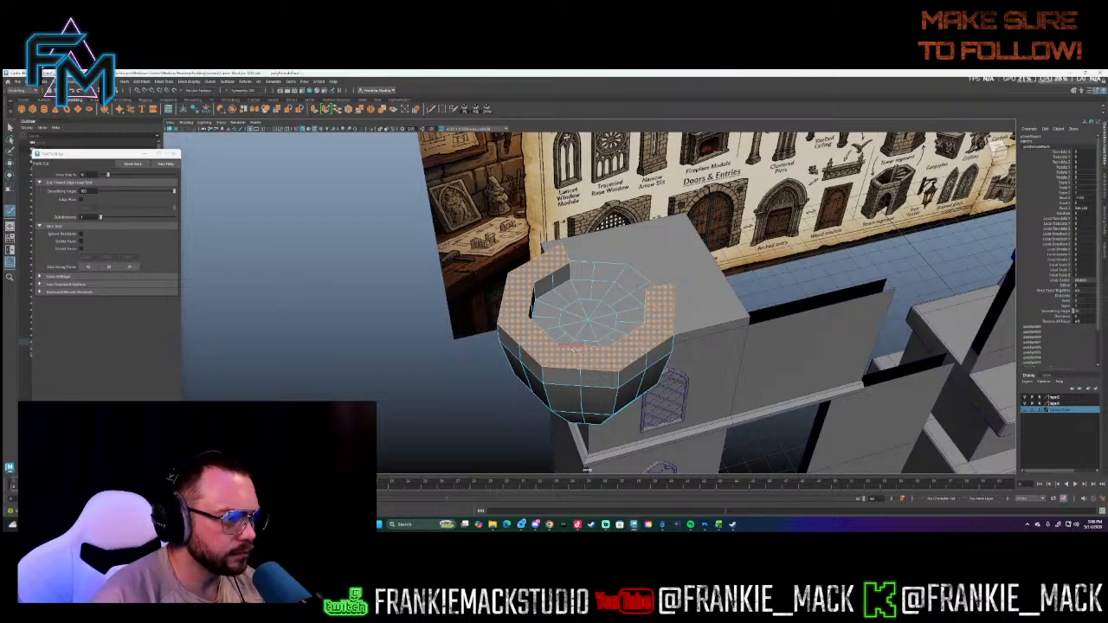
{"action": "left_click_drag", "start_coordinate": [574, 349], "coordinate": [689, 332], "text": "alt"}
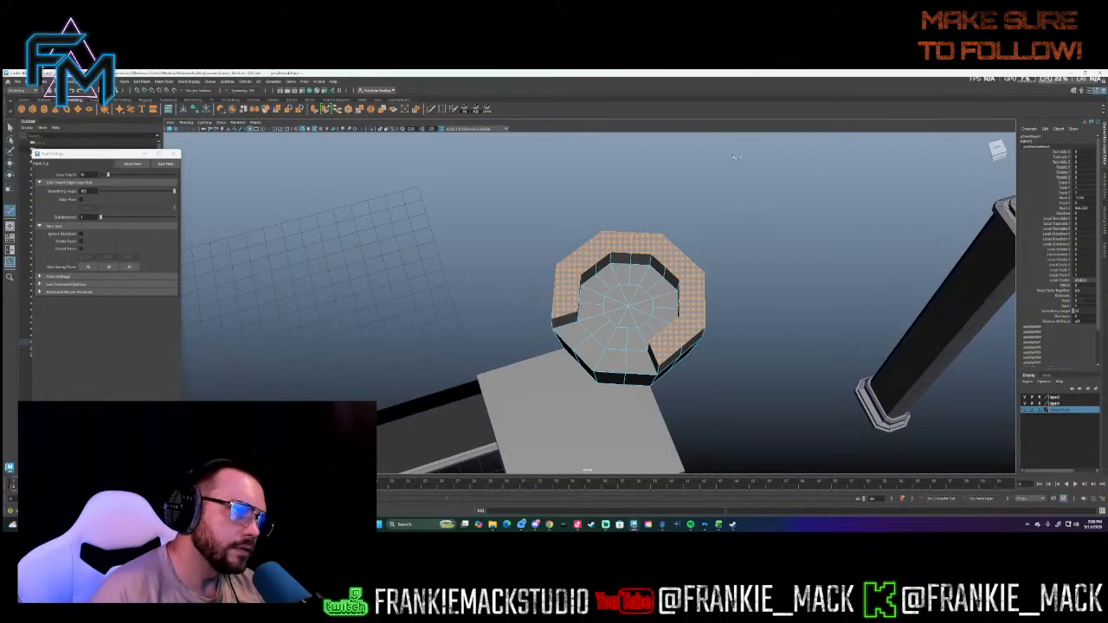
{"action": "left_click_drag", "start_coordinate": [616, 353], "coordinate": [516, 276], "text": "alt"}
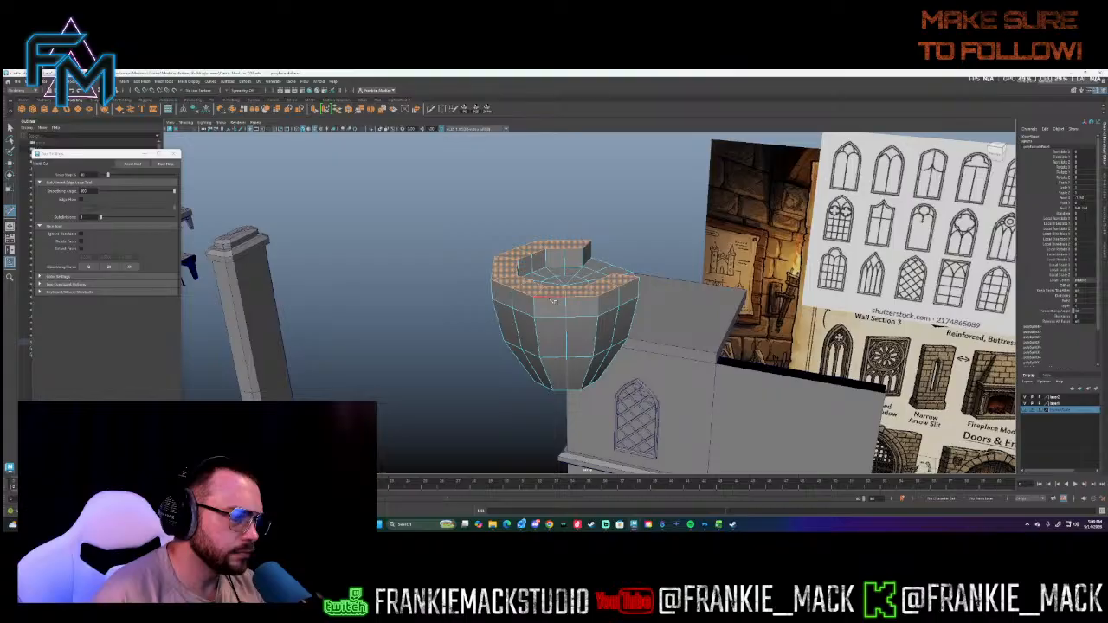
{"action": "left_click_drag", "start_coordinate": [597, 296], "coordinate": [600, 297], "text": "alt"}
{"action": "scroll", "coordinate": [600, 297], "scroll_direction": "down", "scroll_amount": 6}
{"action": "middle_click_drag", "start_coordinate": [600, 297], "coordinate": [415, 260], "text": "alt"}
{"action": "left_click_drag", "start_coordinate": [519, 208], "coordinate": [551, 260], "text": "alt"}
{"action": "scroll", "coordinate": [551, 259], "scroll_direction": "up", "scroll_amount": 3}
{"action": "middle_click_drag", "start_coordinate": [551, 259], "coordinate": [530, 164], "text": "alt"}
{"action": "left_click_drag", "start_coordinate": [530, 165], "coordinate": [556, 259], "text": "alt"}
{"action": "middle_click_drag", "start_coordinate": [556, 260], "coordinate": [543, 250], "text": "alt"}
{"action": "left_click_drag", "start_coordinate": [544, 250], "coordinate": [541, 266], "text": "alt"}
{"action": "middle_click_drag", "start_coordinate": [541, 266], "coordinate": [565, 204], "text": "alt"}
{"action": "left_click_drag", "start_coordinate": [565, 204], "coordinate": [543, 259], "text": "alt"}
{"action": "middle_click_drag", "start_coordinate": [543, 259], "coordinate": [565, 208], "text": "alt"}
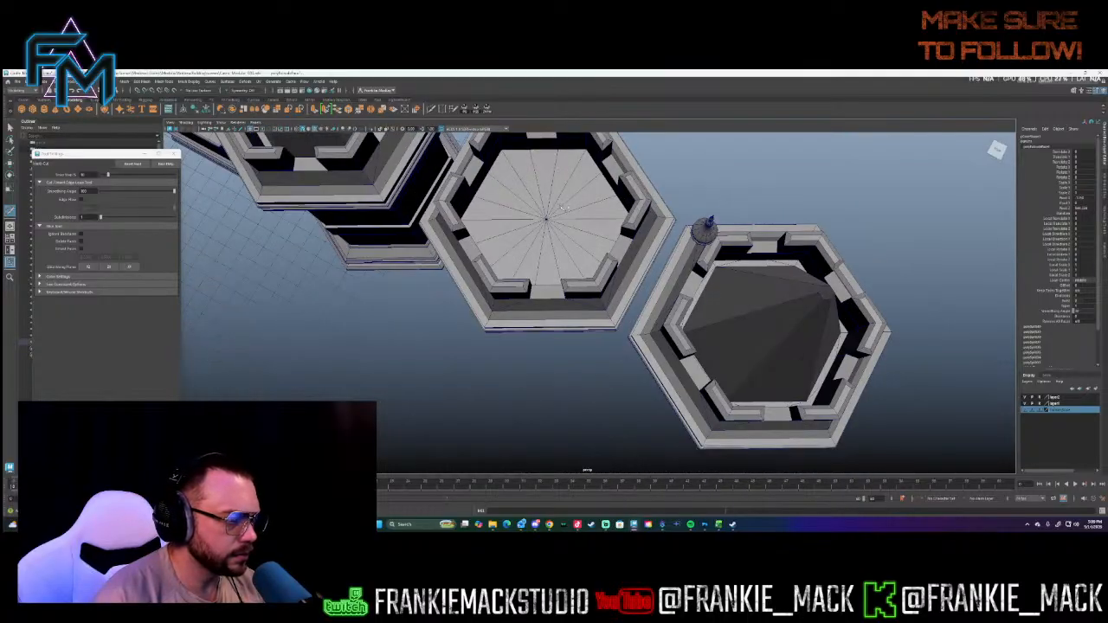
{"action": "left_click_drag", "start_coordinate": [565, 209], "coordinate": [628, 237], "text": "alt"}
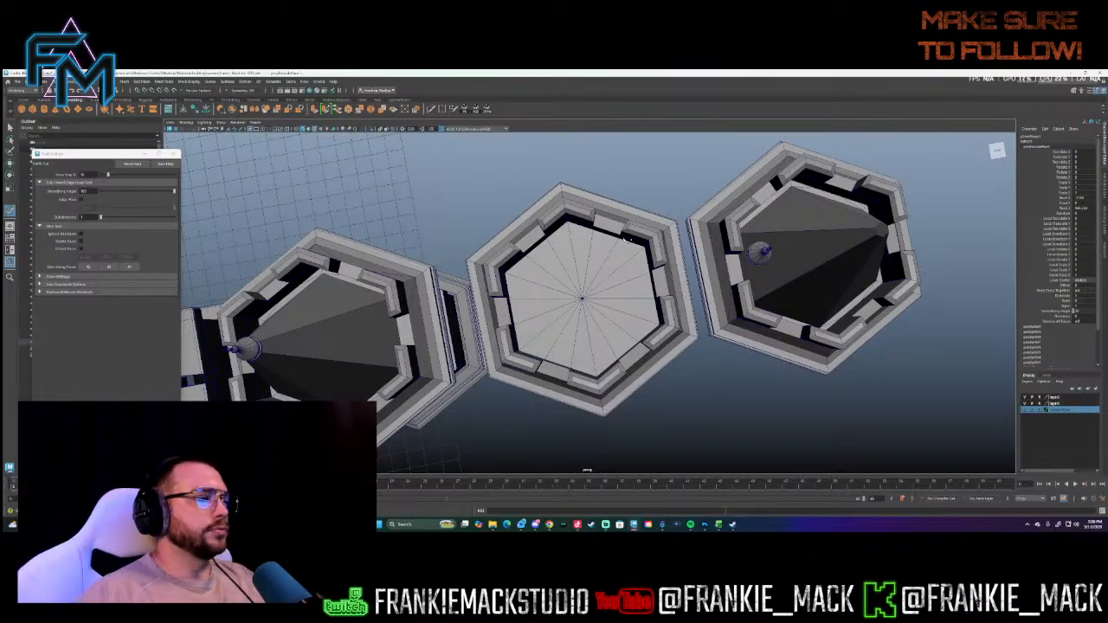
{"action": "left_click_drag", "start_coordinate": [581, 298], "coordinate": [584, 253], "text": "alt"}
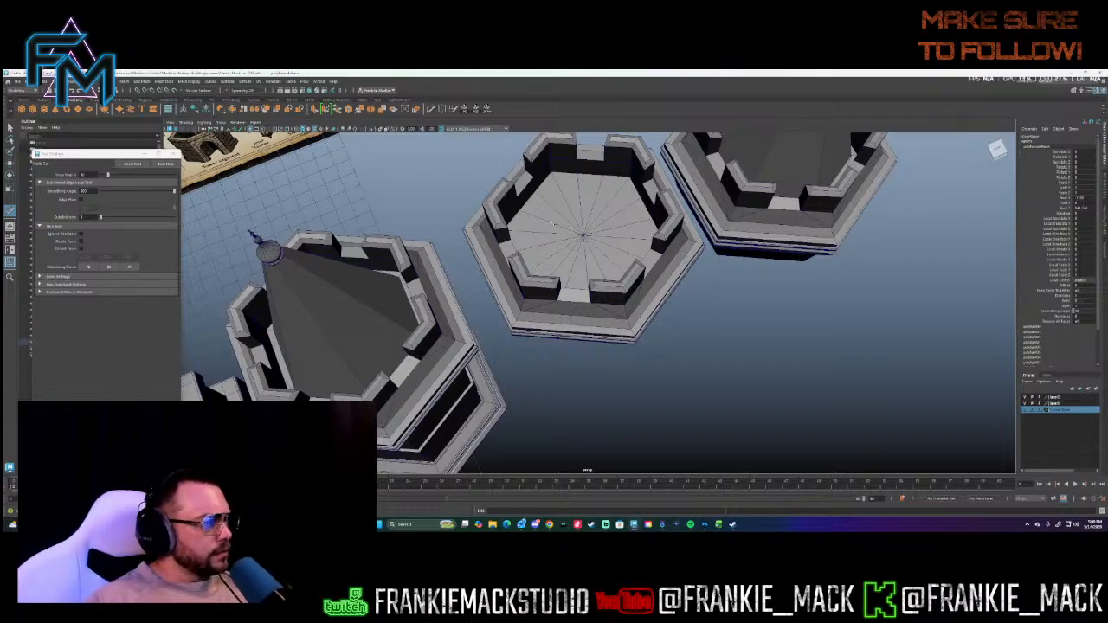
- Examine how the partial parapet's open side meets the windowed wall block from several angles
{"action": "left_click_drag", "start_coordinate": [554, 223], "coordinate": [566, 151], "text": "alt"}
{"action": "middle_click_drag", "start_coordinate": [566, 152], "coordinate": [684, 203], "text": "alt"}
{"action": "left_click_drag", "start_coordinate": [684, 203], "coordinate": [778, 263], "text": "alt"}
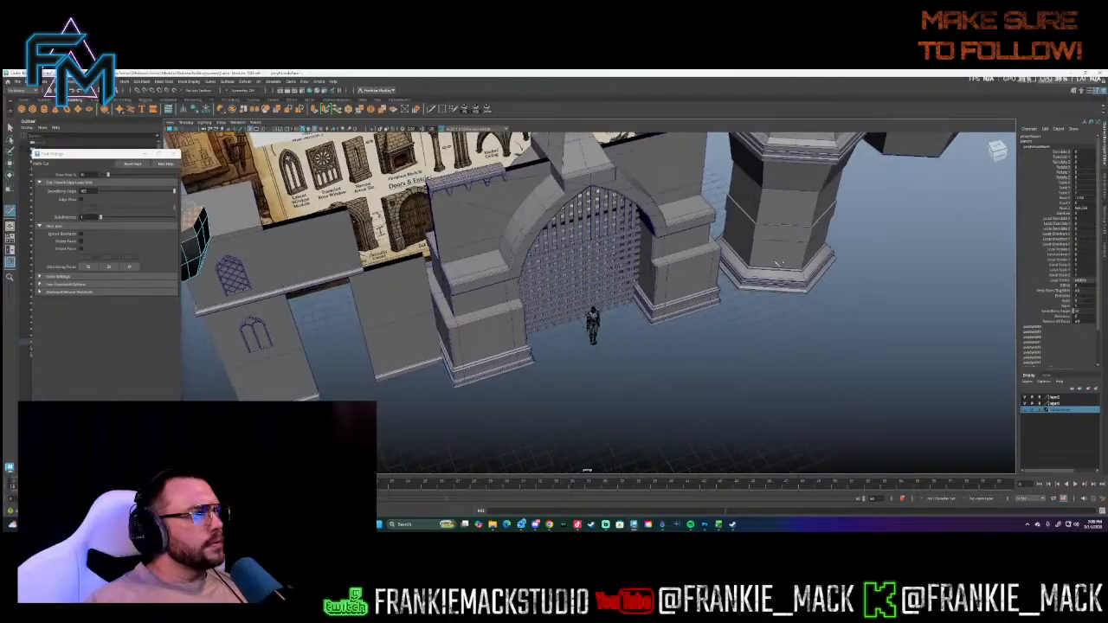
{"action": "middle_click_drag", "start_coordinate": [679, 276], "coordinate": [743, 321], "text": "alt"}
{"action": "middle_click_drag", "start_coordinate": [540, 289], "coordinate": [659, 285], "text": "alt"}
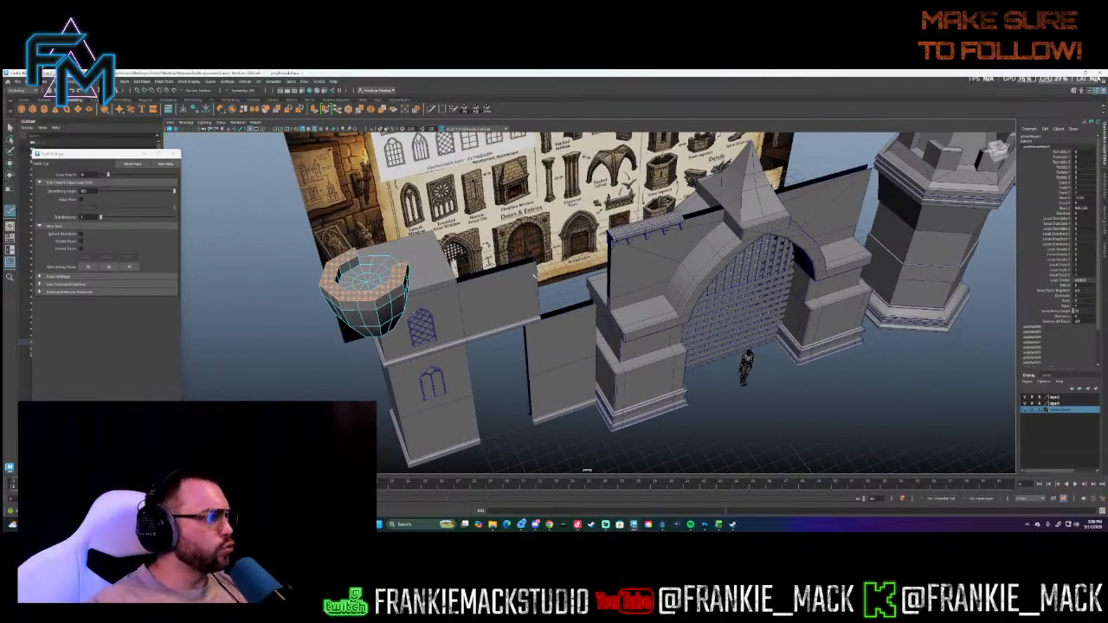
{"action": "left_click_drag", "start_coordinate": [659, 275], "coordinate": [530, 265], "text": "alt"}
{"action": "middle_click_drag", "start_coordinate": [530, 265], "coordinate": [657, 273], "text": "alt"}
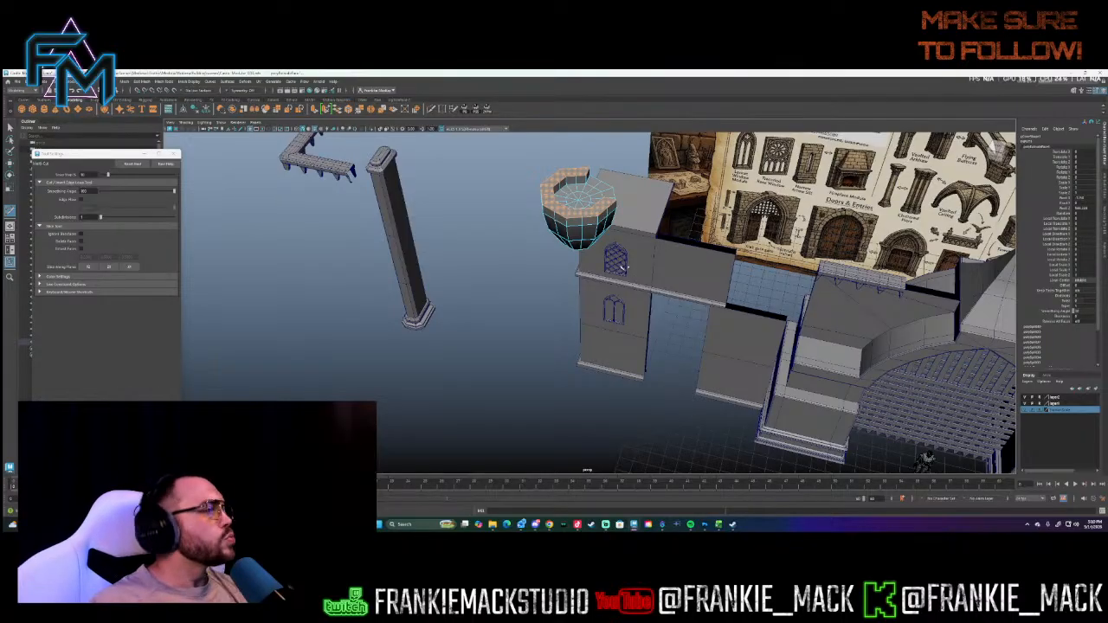
{"action": "left_click_drag", "start_coordinate": [607, 259], "coordinate": [569, 247], "text": "alt"}
{"action": "middle_click_drag", "start_coordinate": [569, 248], "coordinate": [521, 298], "text": "alt"}
{"action": "left_click_drag", "start_coordinate": [649, 297], "coordinate": [566, 314], "text": "alt"}
{"action": "middle_click_drag", "start_coordinate": [687, 311], "coordinate": [625, 265], "text": "alt"}
{"action": "left_click_drag", "start_coordinate": [625, 265], "coordinate": [539, 291], "text": "alt"}
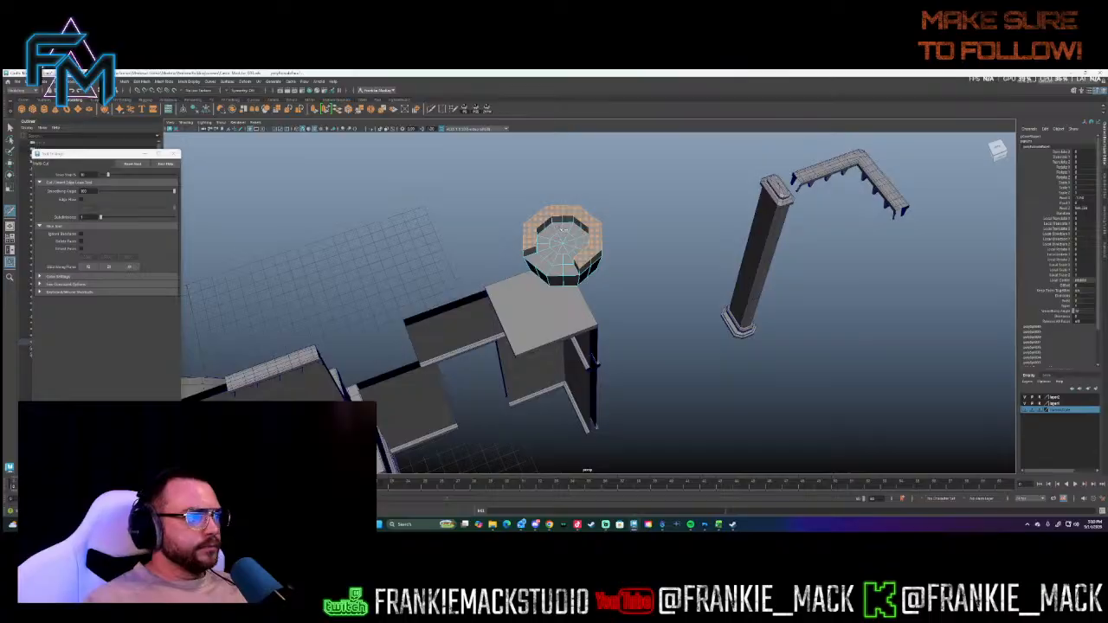
{"action": "scroll", "coordinate": [624, 227], "scroll_direction": "up", "scroll_amount": 6}
{"action": "left_click_drag", "start_coordinate": [628, 223], "coordinate": [577, 356], "text": "alt"}
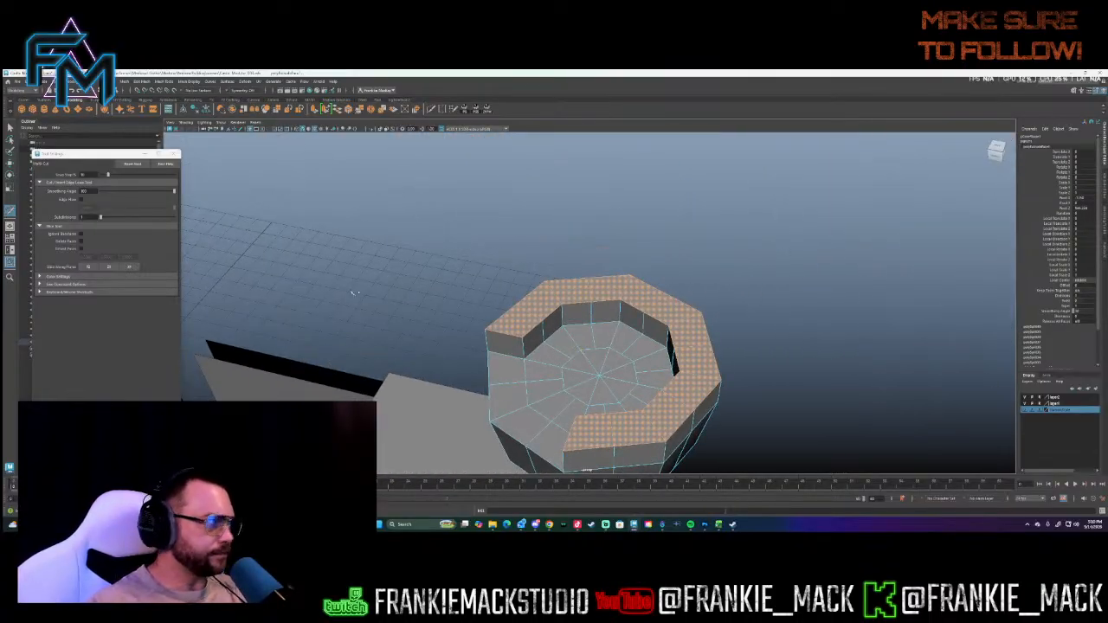
- Undo the parapet extrusion, the reference board display and the edge loops splitting the corner piece's sides
{"action": "key", "text": "ctrl+z"}
{"action": "key", "text": "ctrl+z"}
{"action": "key", "text": "ctrl+z"}
{"action": "key", "text": "ctrl+z"}
{"action": "key", "text": "ctrl+z"}
{"action": "key", "text": "ctrl+z"}
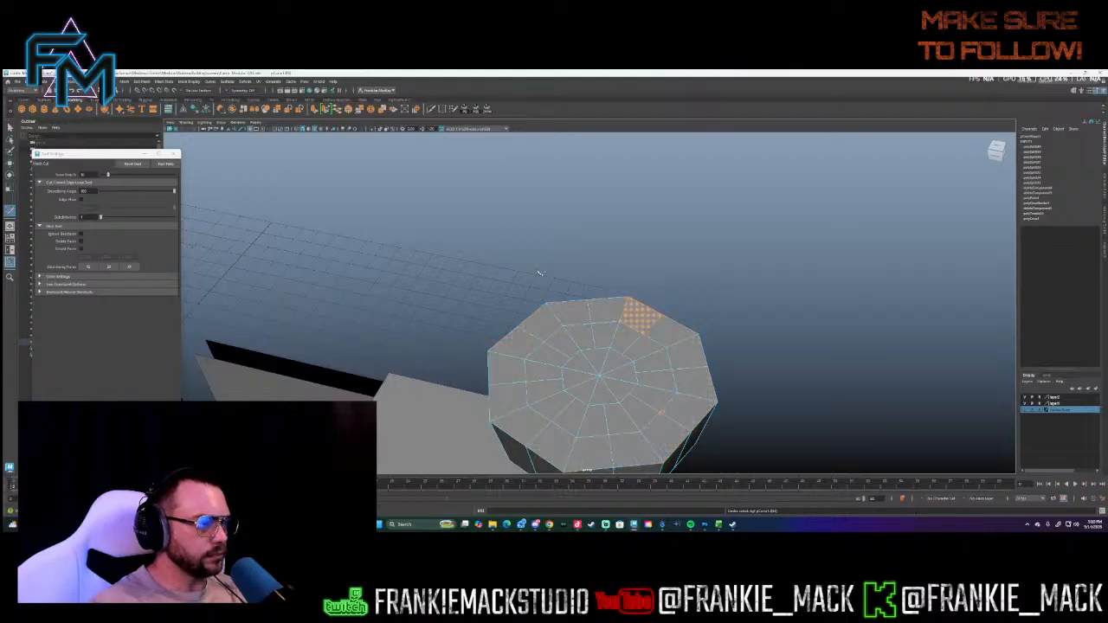
{"action": "key", "text": "ctrl+z"}
{"action": "key", "text": "ctrl+z"}
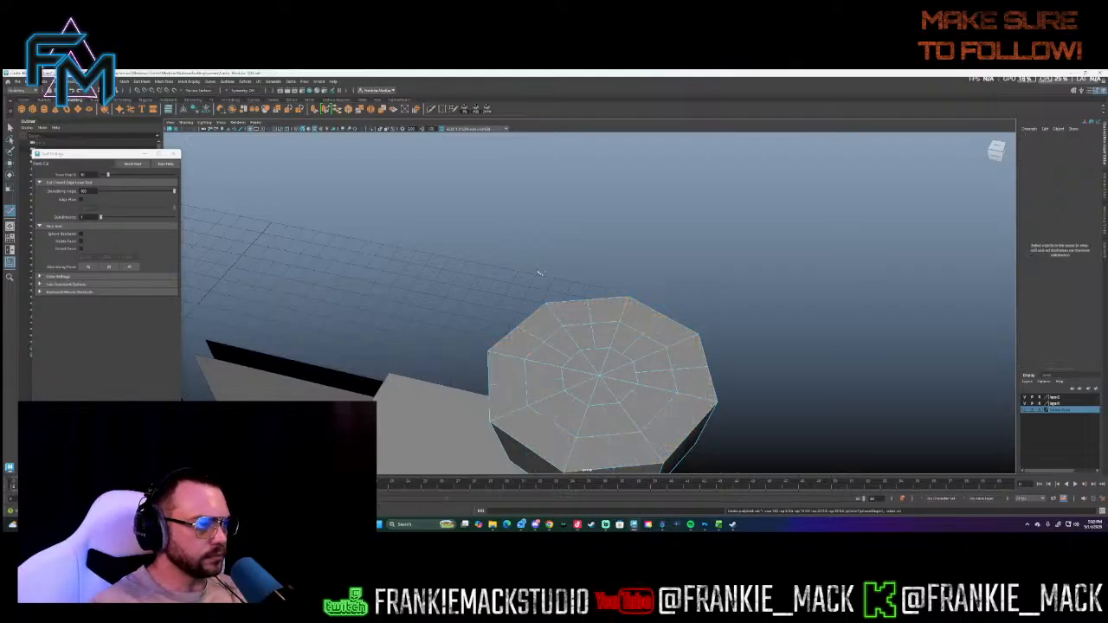
{"action": "key", "text": "ctrl+z"}
{"action": "left_click_drag", "start_coordinate": [563, 291], "coordinate": [381, 208], "text": "alt"}
{"action": "left_click_drag", "start_coordinate": [525, 297], "coordinate": [441, 293], "text": "alt"}
{"action": "middle_click_drag", "start_coordinate": [499, 295], "coordinate": [531, 264], "text": "alt"}
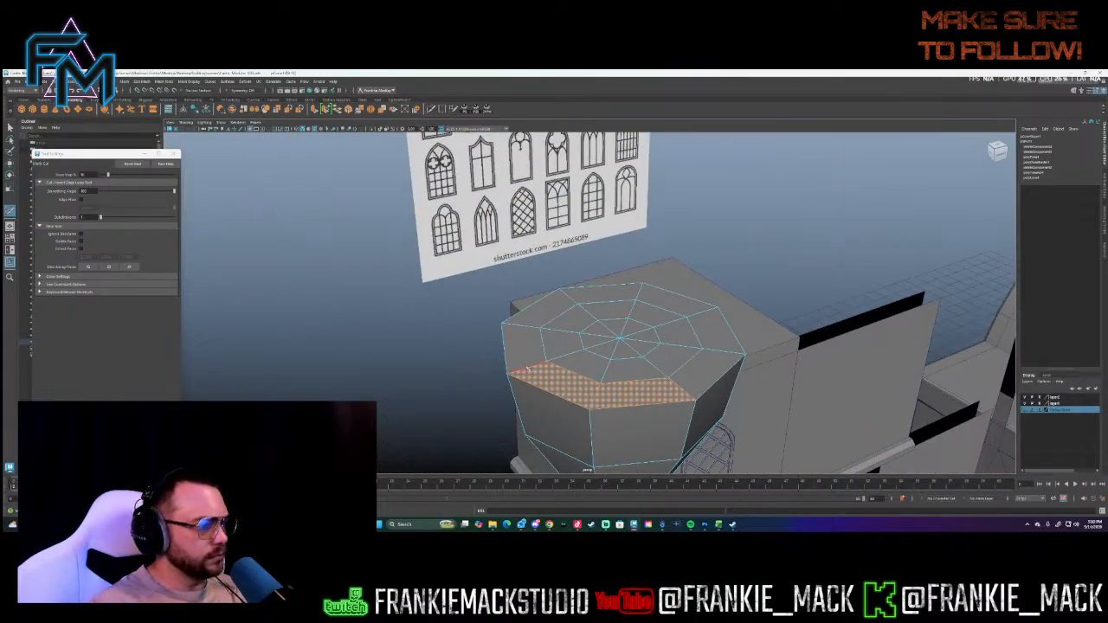
- Select the entire outer ring of faces on the corner piece's top
{"action": "left_click", "coordinate": [10, 140]}
{"action": "left_click", "coordinate": [11, 127]}
{"action": "left_click", "coordinate": [556, 384]}
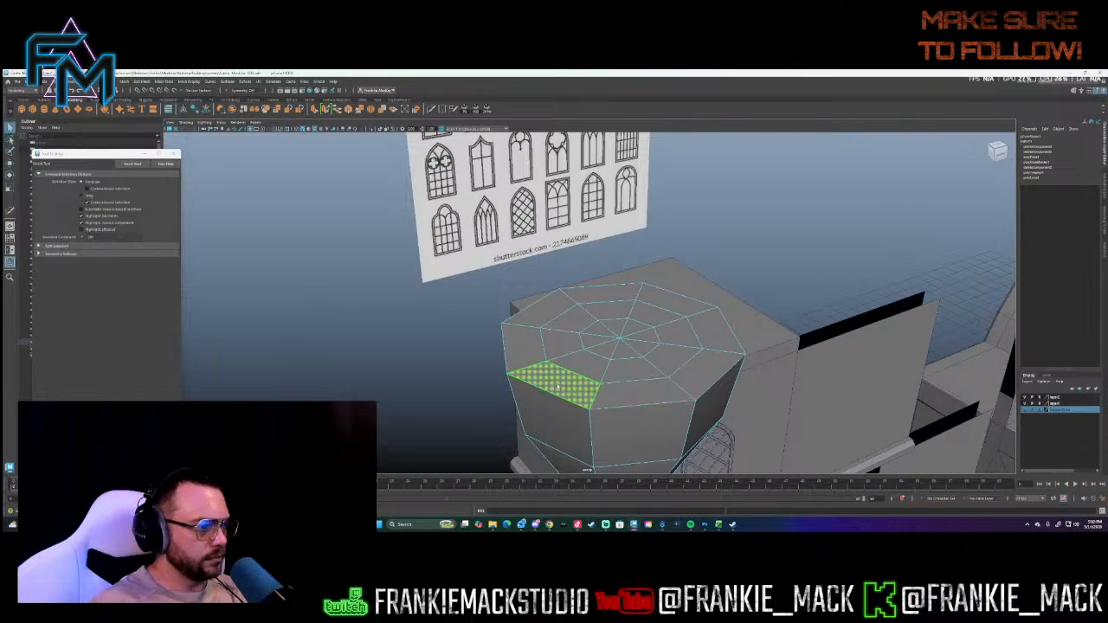
{"action": "double_click", "coordinate": [624, 399], "text": "shift"}
{"action": "key", "text": "w"}
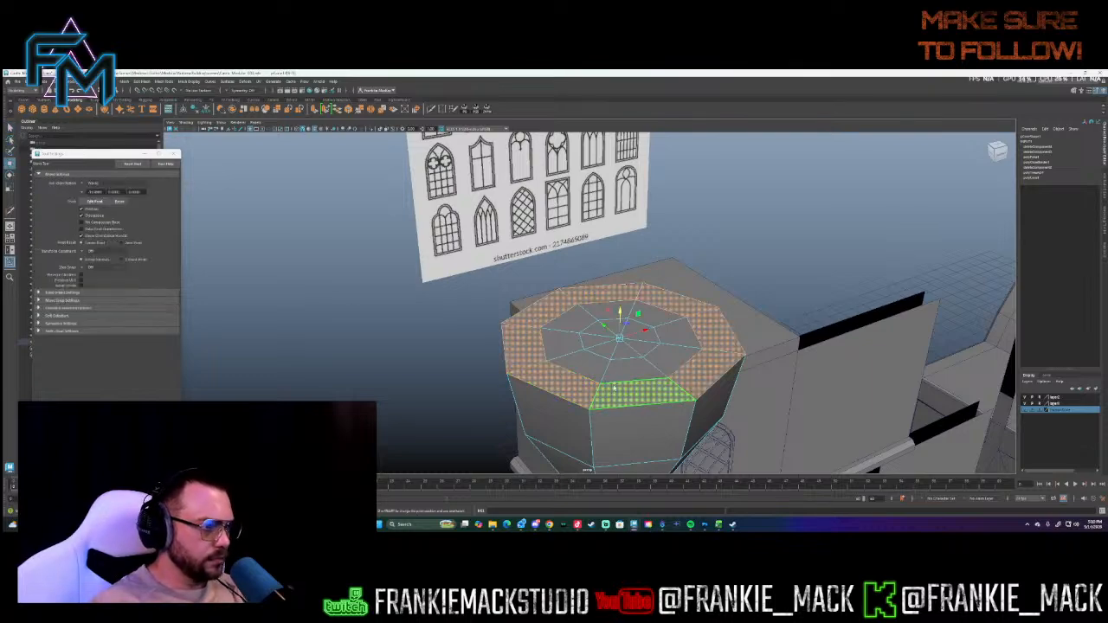
- Extrude the full top ring slightly upward to form a low, closed rim around the corner piece
{"action": "key", "text": "g"}
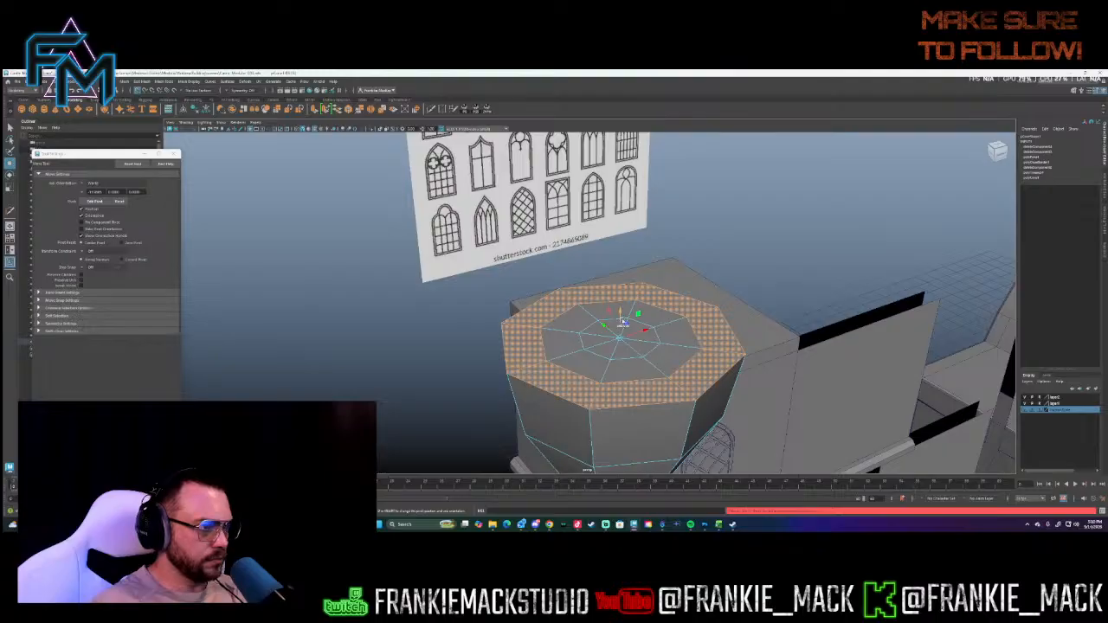
{"action": "key", "text": "ctrl+e"}
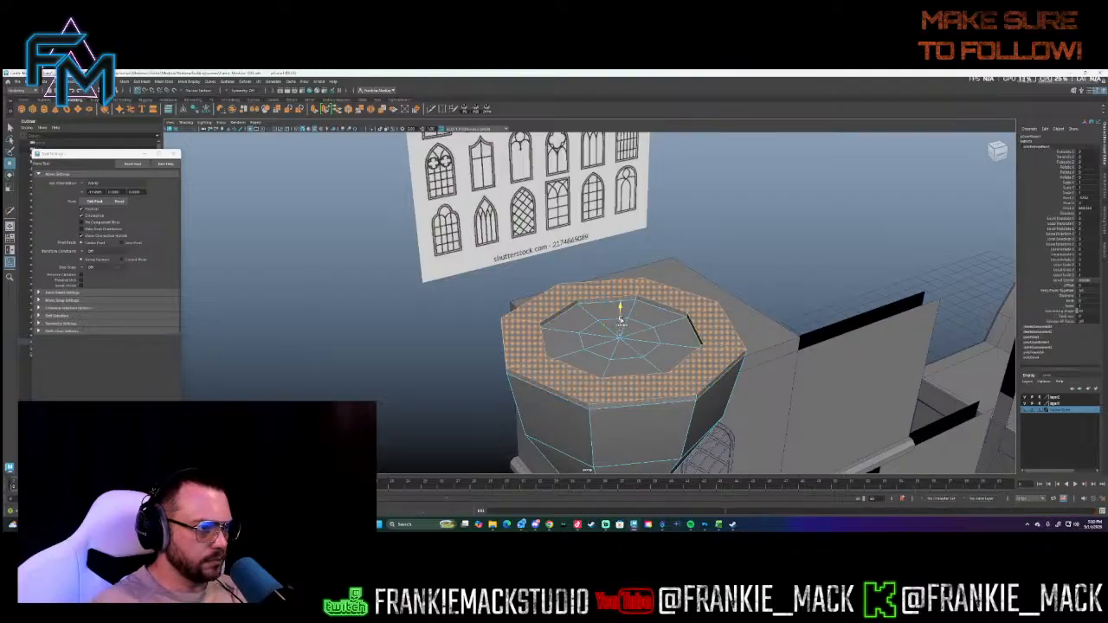
{"action": "left_click_drag", "start_coordinate": [621, 309], "coordinate": [620, 260]}
{"action": "key", "text": "ctrl+z"}
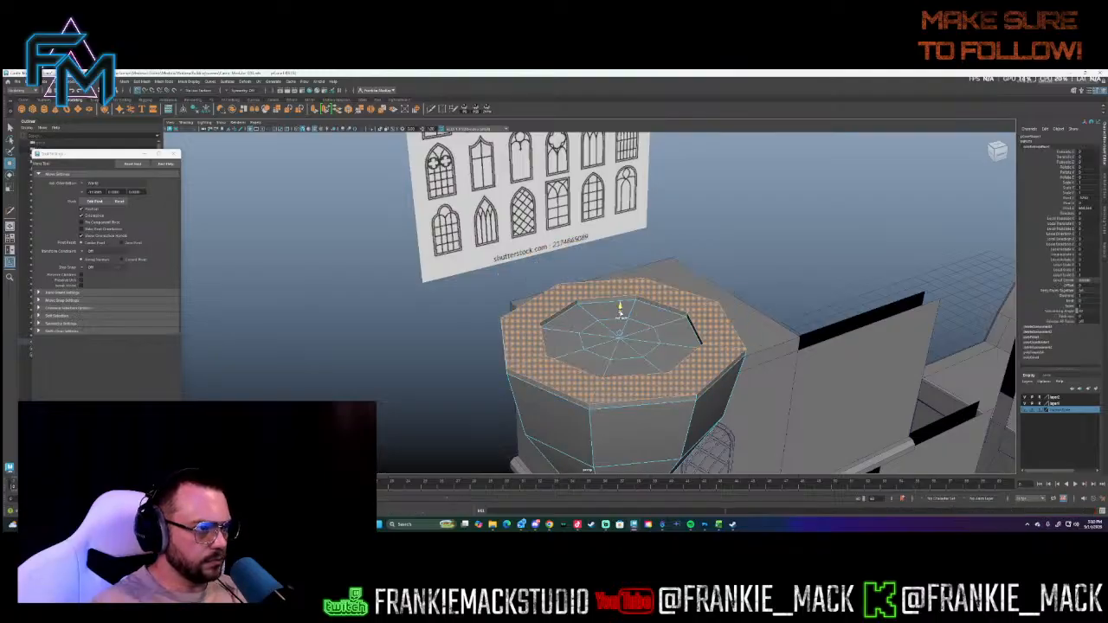
{"action": "key", "text": "ctrl+y"}
{"action": "key", "text": "ctrl+z"}
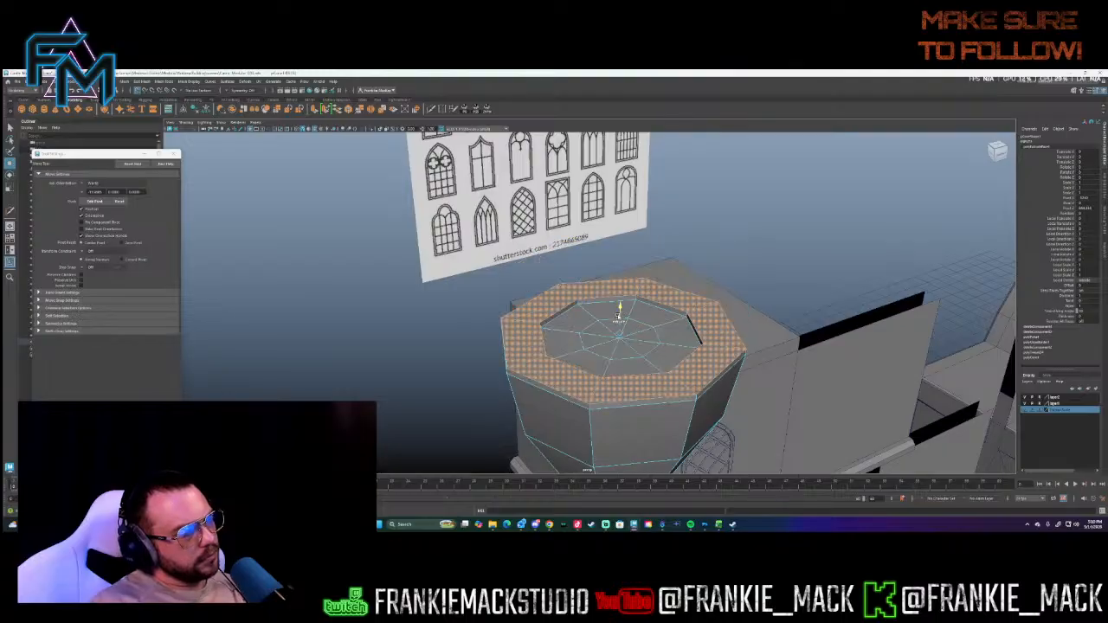
{"action": "key", "text": "w"}
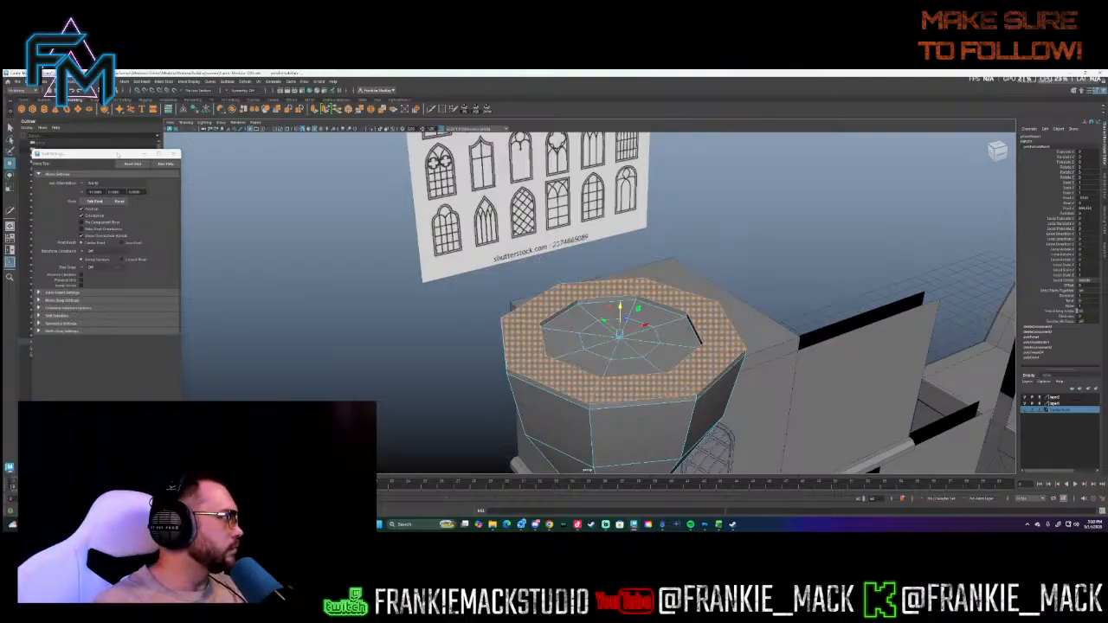
- Close the tool settings and apply a higher subdivision count to the viewport grid
{"action": "left_click", "coordinate": [174, 154]}
{"action": "left_click", "coordinate": [93, 81]}
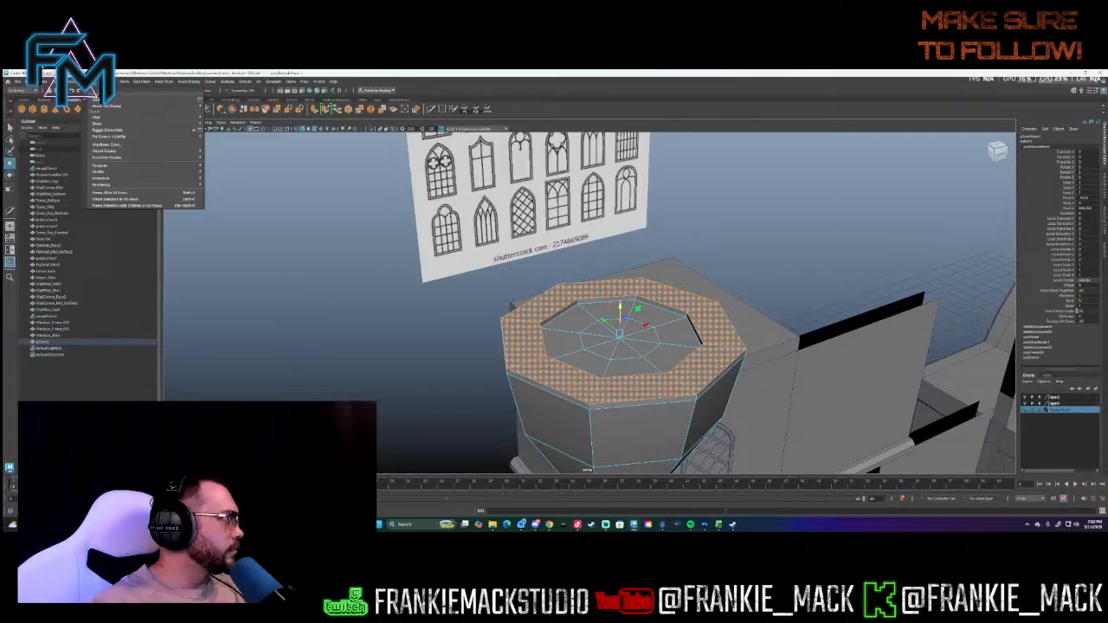
{"action": "left_click", "coordinate": [200, 99]}
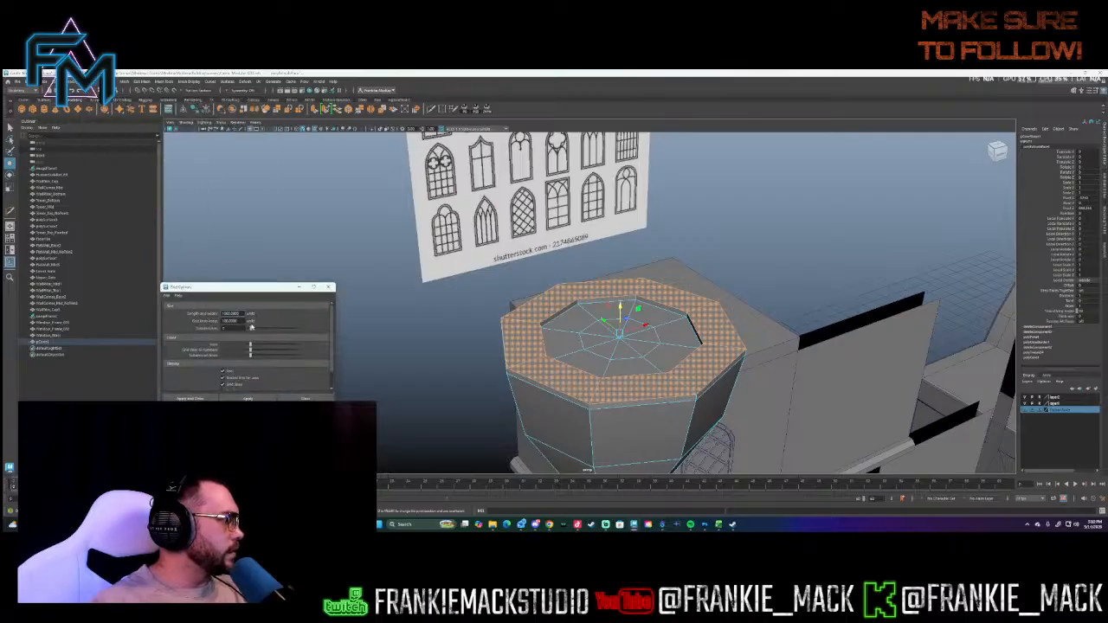
{"action": "left_click", "coordinate": [253, 398]}
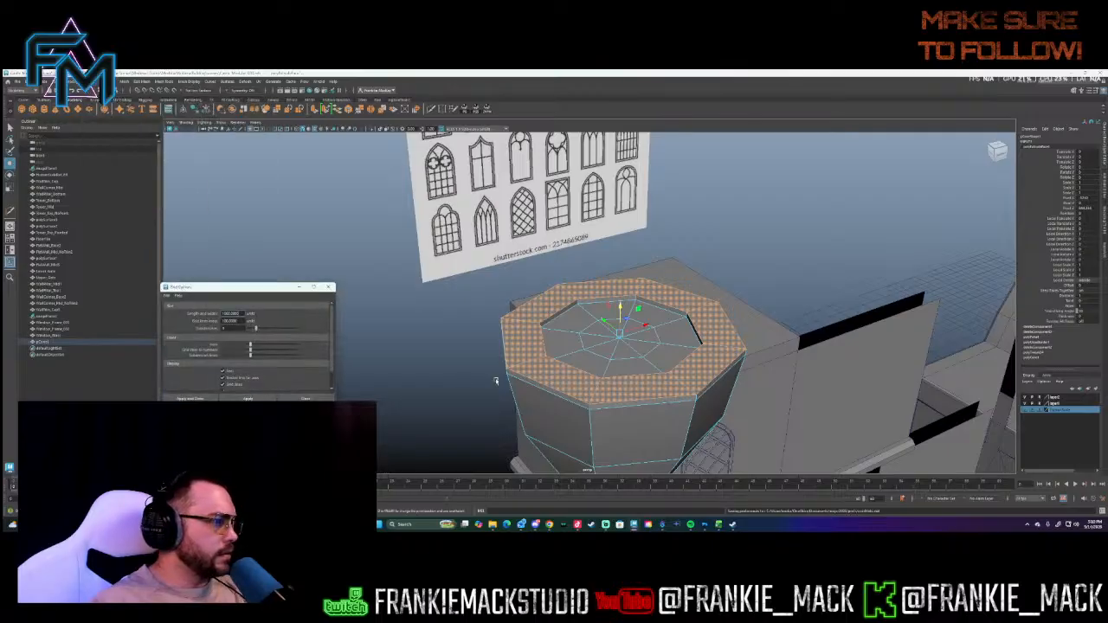
- Reduce the low rim's face selection to leave out the wall-side faces and try moving the rest vertically
{"action": "left_click_drag", "start_coordinate": [619, 319], "coordinate": [531, 289]}
{"action": "key", "text": "ctrl+z"}
{"action": "left_click_drag", "start_coordinate": [602, 295], "coordinate": [566, 304], "text": "alt"}
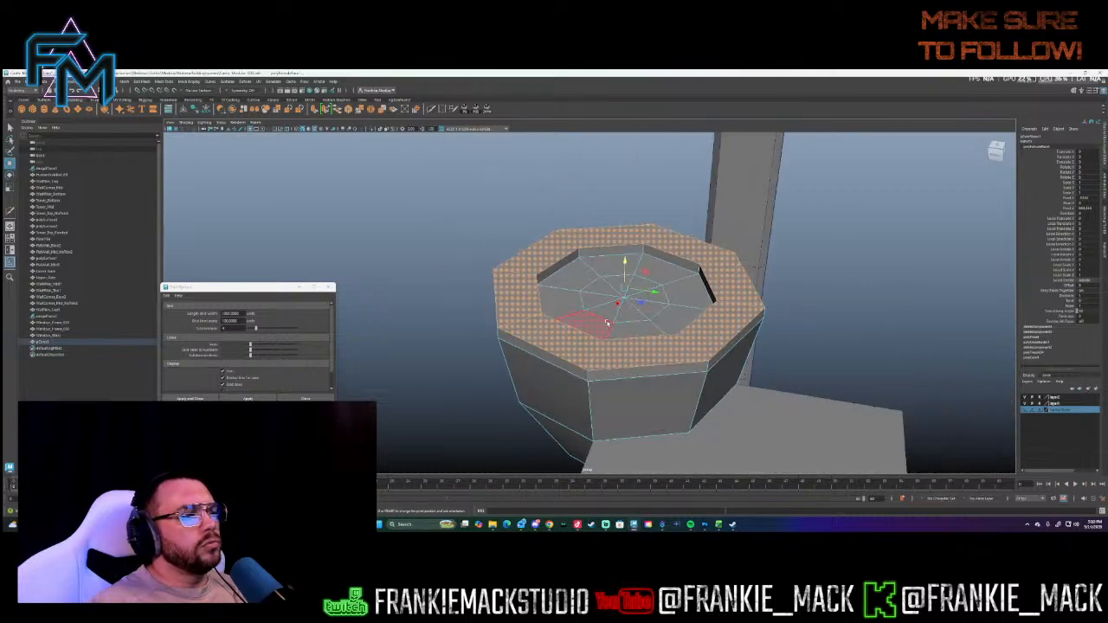
{"action": "left_click_drag", "start_coordinate": [640, 351], "coordinate": [732, 290], "text": "ctrl"}
{"action": "left_click", "coordinate": [734, 286], "text": "shift"}
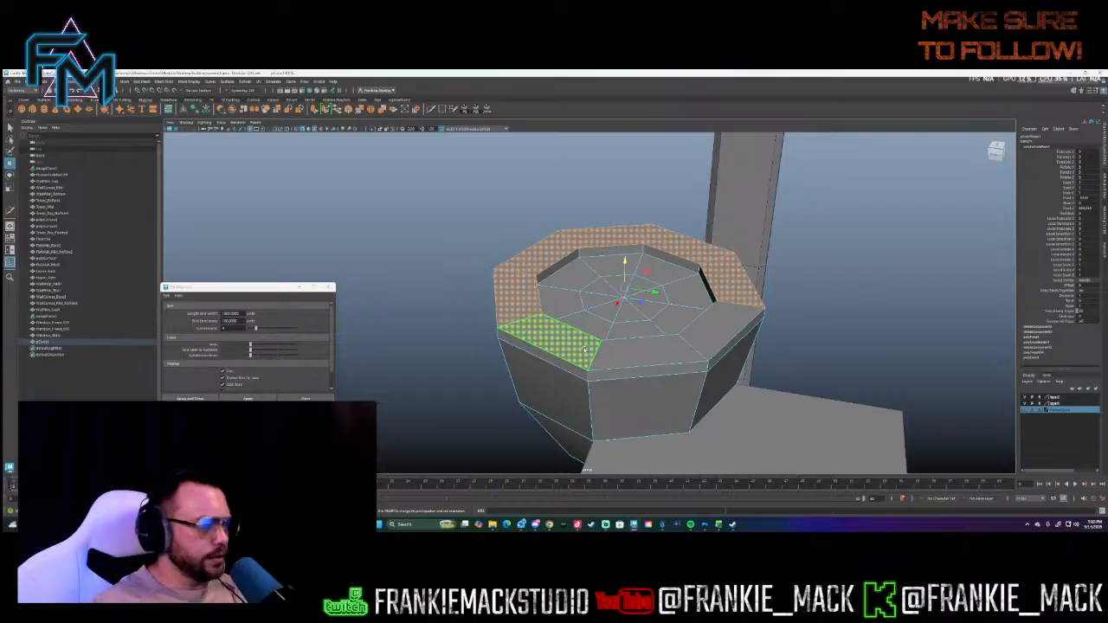
{"action": "left_click", "coordinate": [582, 348], "text": "shift"}
{"action": "middle_click_drag", "start_coordinate": [622, 274], "coordinate": [634, 288]}
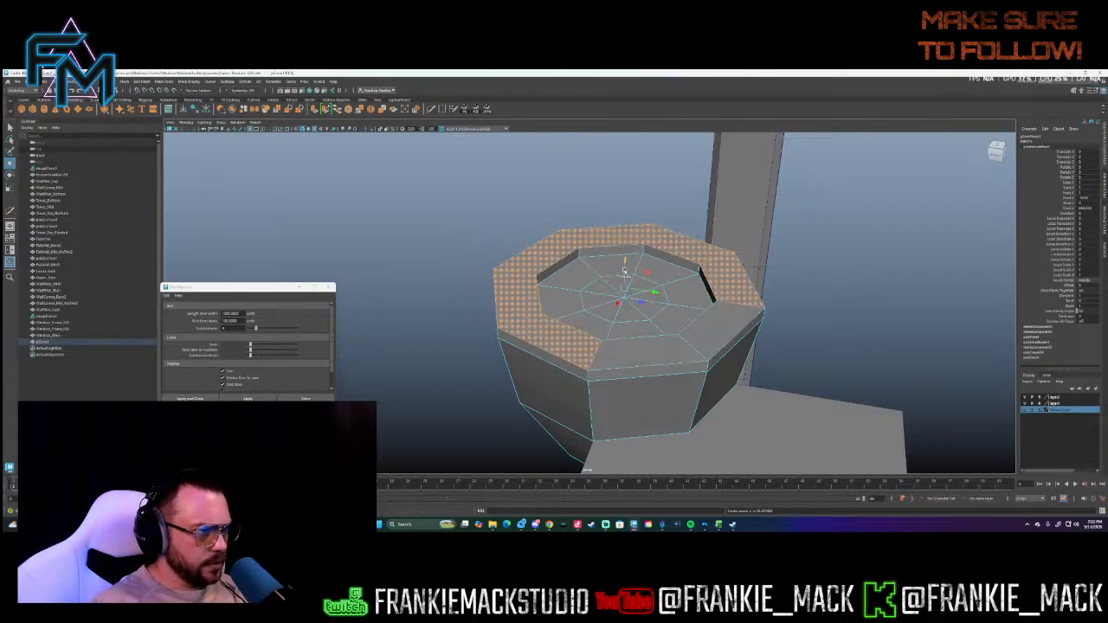
- Undo the rim's face selection changes and the low rim extrusion
{"action": "left_click_drag", "start_coordinate": [625, 272], "coordinate": [656, 321], "text": "alt"}
{"action": "key", "text": "ctrl+z"}
{"action": "key", "text": "ctrl+z"}
{"action": "key", "text": "ctrl+z"}
{"action": "key", "text": "ctrl+z"}
{"action": "key", "text": "ctrl+z"}
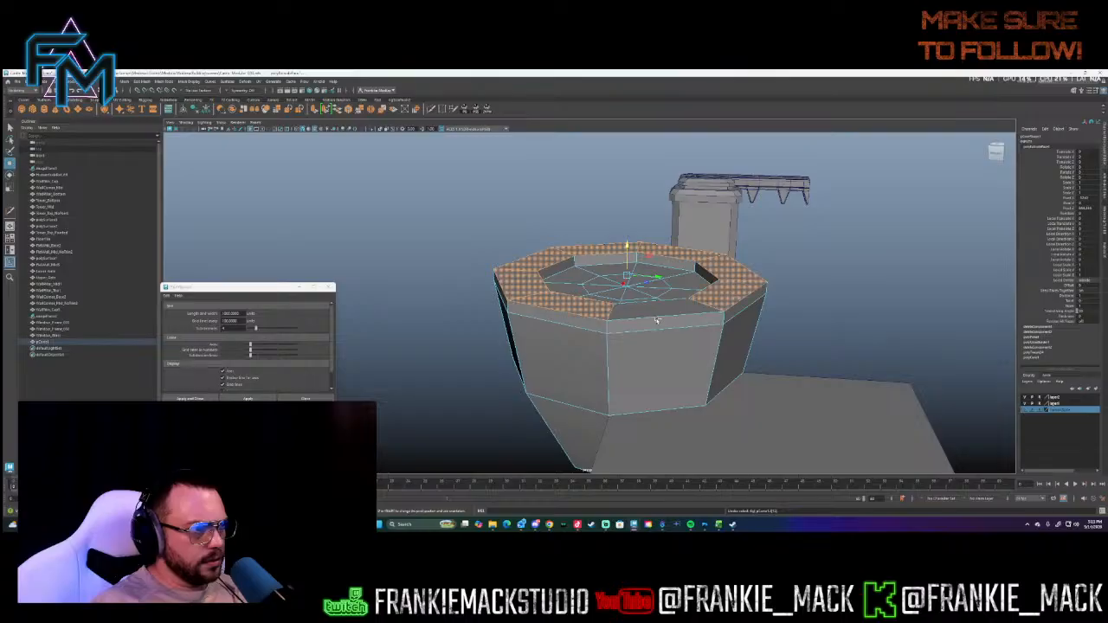
{"action": "key", "text": "ctrl+z"}
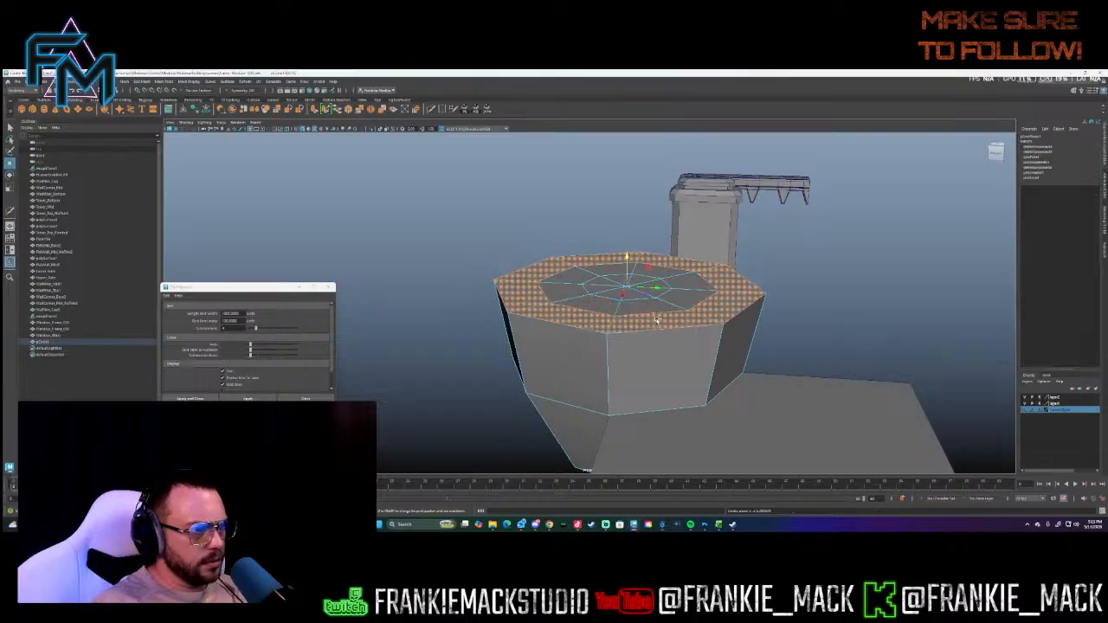
- Deselect the two wall-side faces of the flat top ring and extrude the remaining faces upward into a tall open parapet
{"action": "left_click", "coordinate": [639, 319], "text": "ctrl"}
{"action": "left_click", "coordinate": [712, 307], "text": "ctrl"}
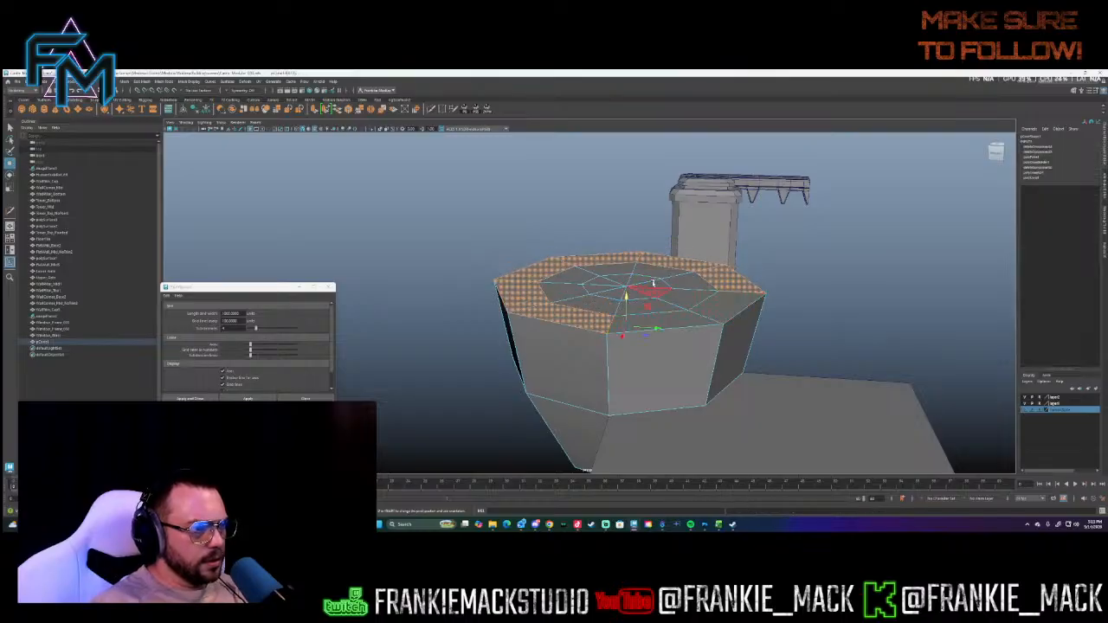
{"action": "left_click_drag", "start_coordinate": [626, 296], "coordinate": [453, 310], "text": "shift"}
{"action": "mouse_move", "coordinate": [534, 293]}
{"action": "left_mouse_down", "text": "alt"}
{"action": "mouse_move", "coordinate": [546, 298]}
{"action": "mouse_move", "coordinate": [536, 299]}
{"action": "left_mouse_up", "text": "alt"}
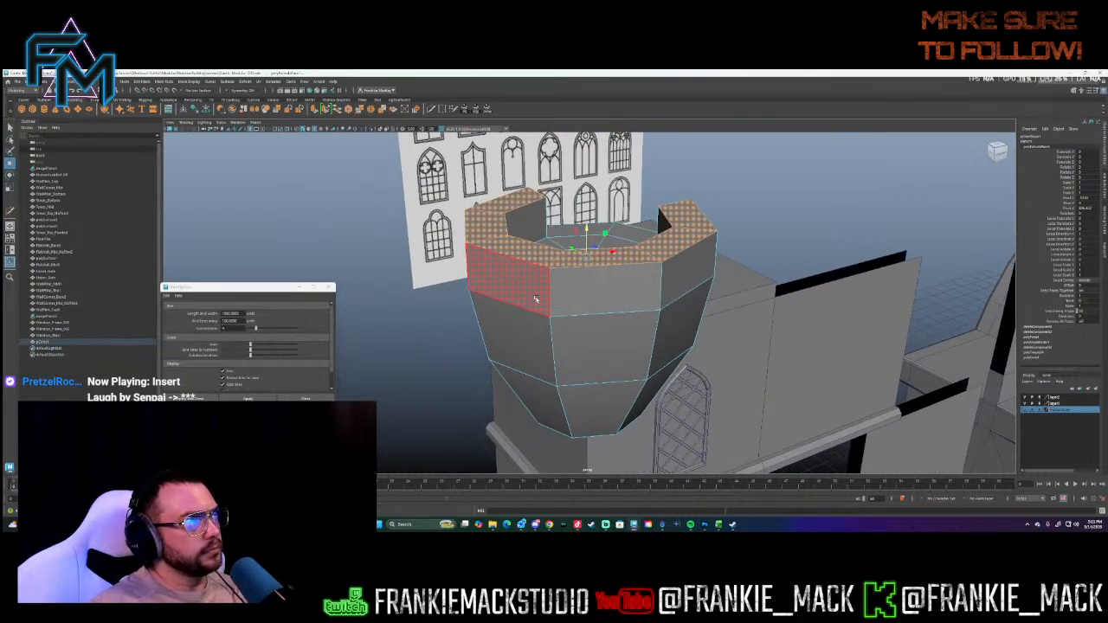
{"action": "left_click_drag", "start_coordinate": [535, 298], "coordinate": [578, 279], "text": "alt"}
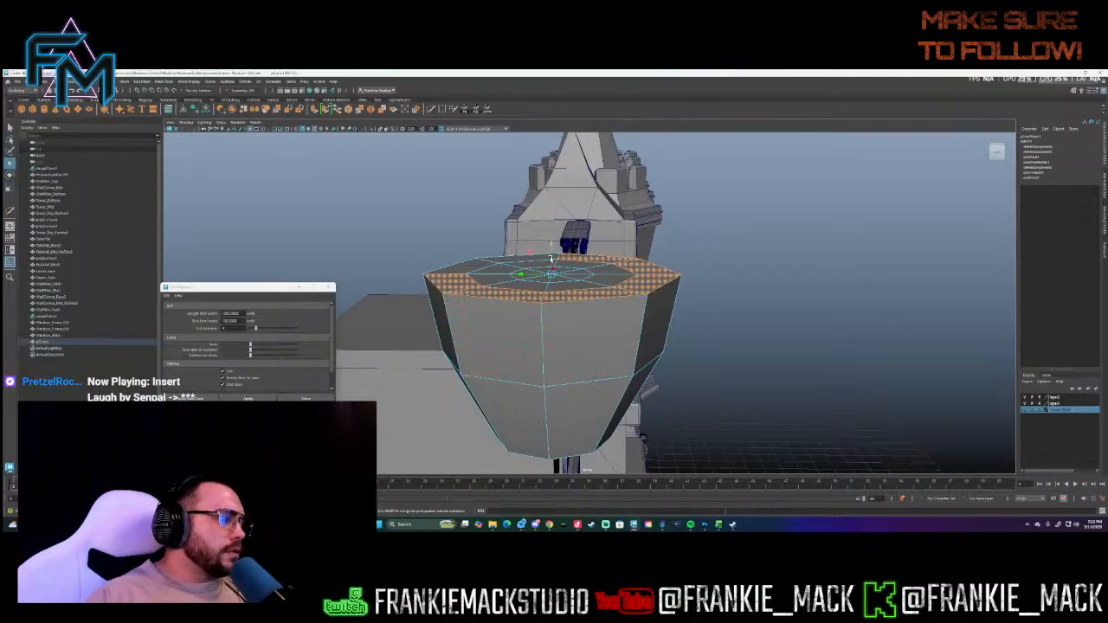
{"action": "left_click_drag", "start_coordinate": [551, 253], "coordinate": [559, 244], "text": "shift"}
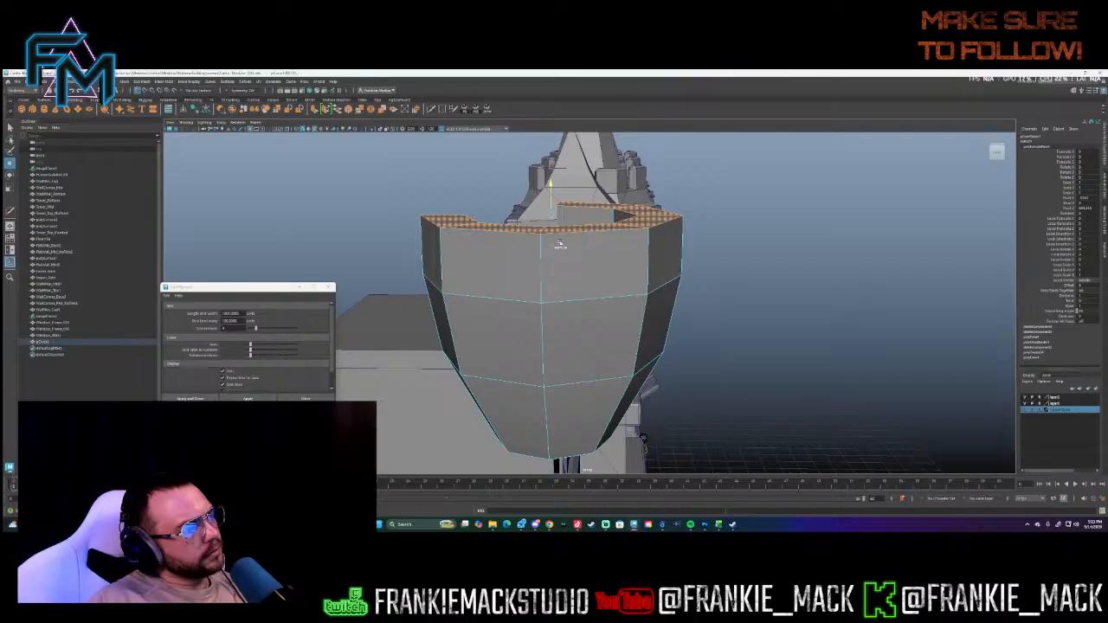
- Try to delete the centre of the round turret's floor while its rim faces are selected
{"action": "left_click_drag", "start_coordinate": [615, 272], "coordinate": [734, 280], "text": "alt"}
{"action": "scroll", "coordinate": [732, 280], "scroll_direction": "down", "scroll_amount": 5}
{"action": "scroll", "coordinate": [582, 258], "scroll_direction": "down", "scroll_amount": 4}
{"action": "left_click_drag", "start_coordinate": [583, 258], "coordinate": [439, 304], "text": "alt"}
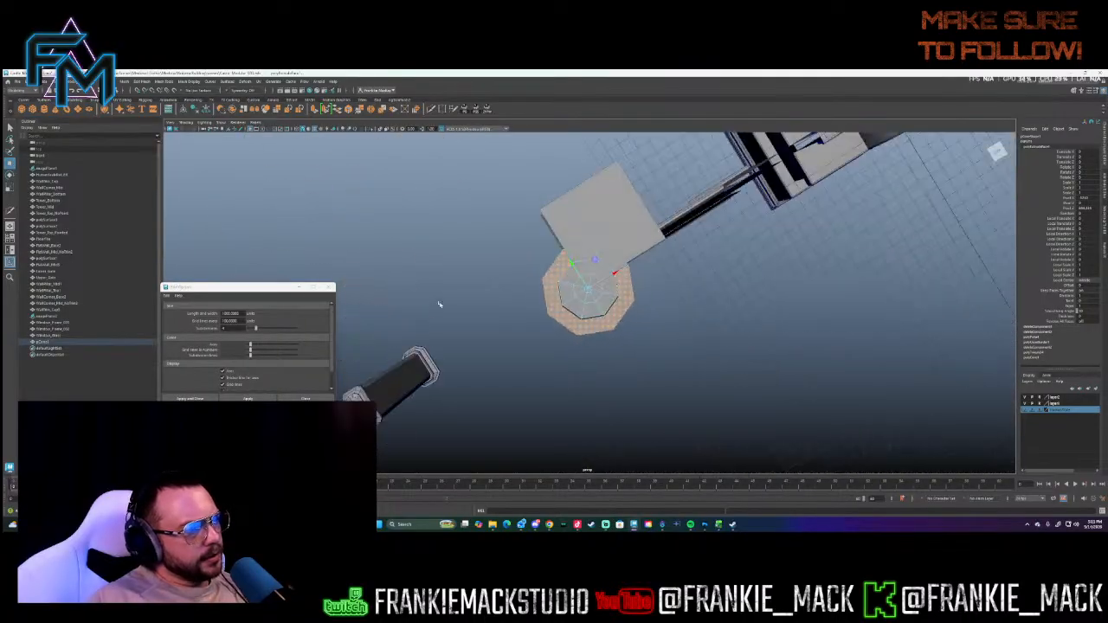
{"action": "left_click", "coordinate": [569, 311]}
{"action": "left_click", "coordinate": [549, 296]}
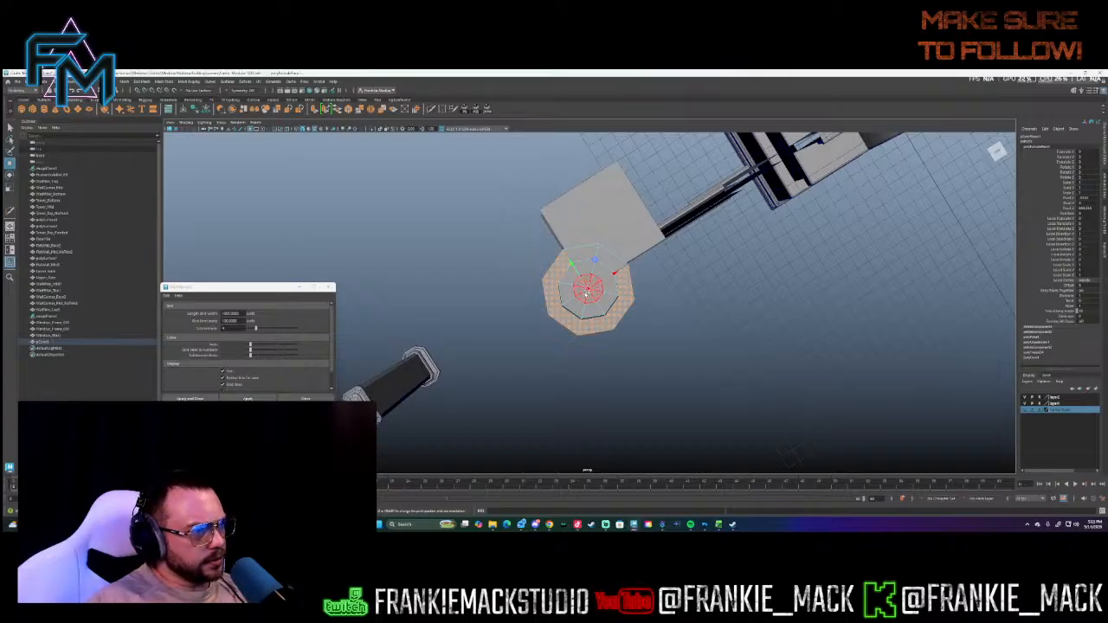
{"action": "key", "text": "Delete"}
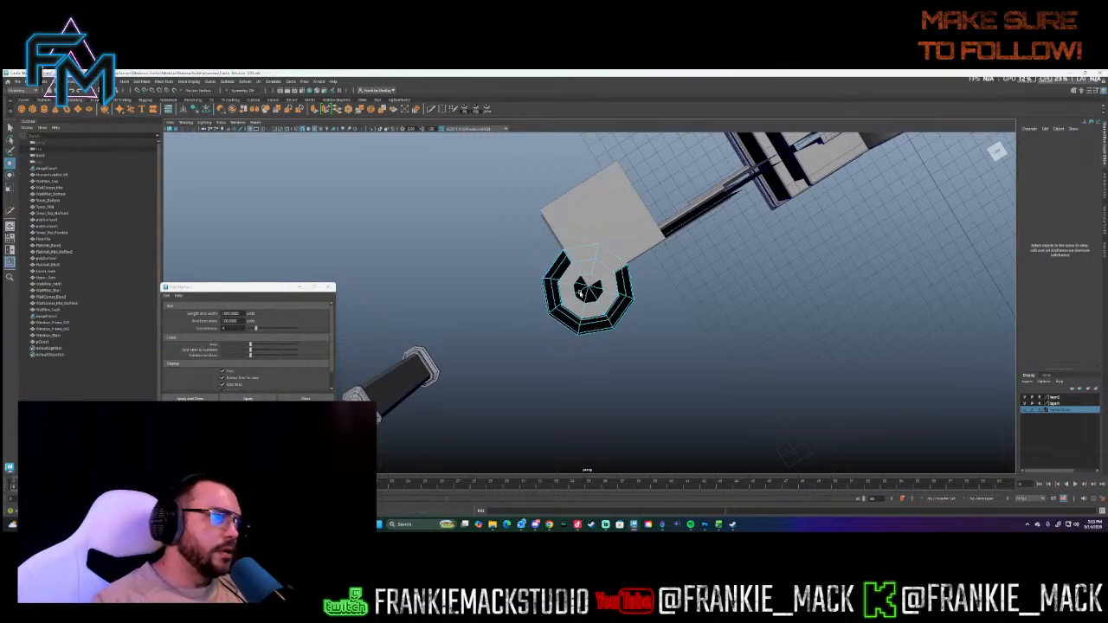
- Delete the centre faces of the turret's floor, leaving the rim intact
{"action": "left_click", "coordinate": [580, 293]}
{"action": "left_click", "coordinate": [586, 297]}
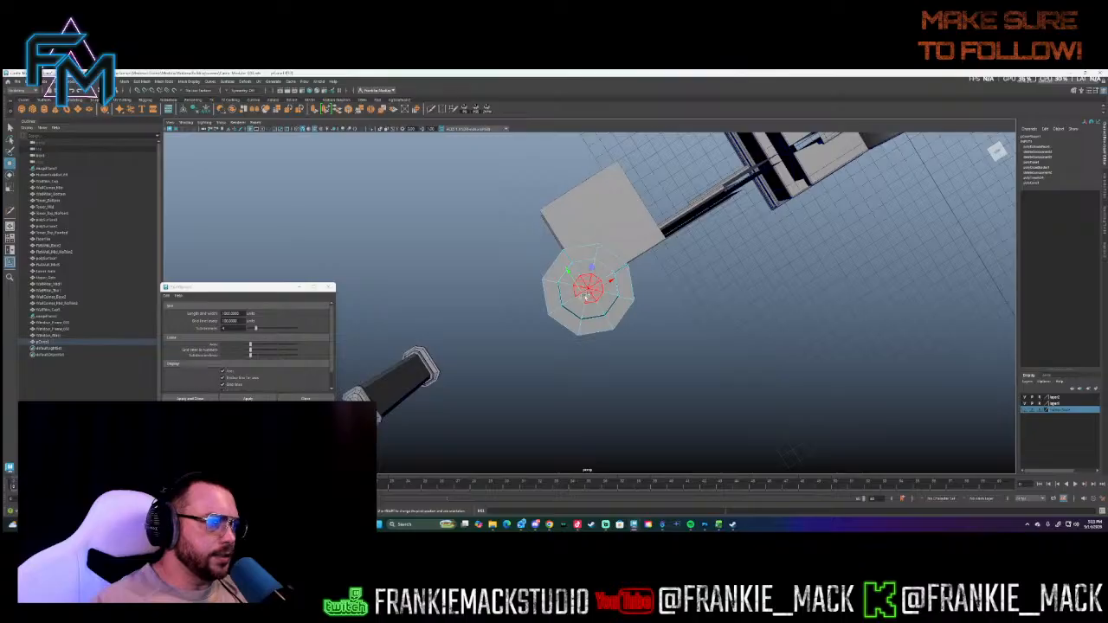
{"action": "key", "text": "Delete"}
{"action": "left_click_drag", "start_coordinate": [580, 296], "coordinate": [586, 330], "text": "alt"}
{"action": "right_click_drag", "start_coordinate": [586, 330], "coordinate": [759, 297], "text": "alt"}
{"action": "left_click_drag", "start_coordinate": [759, 297], "coordinate": [472, 276], "text": "alt"}
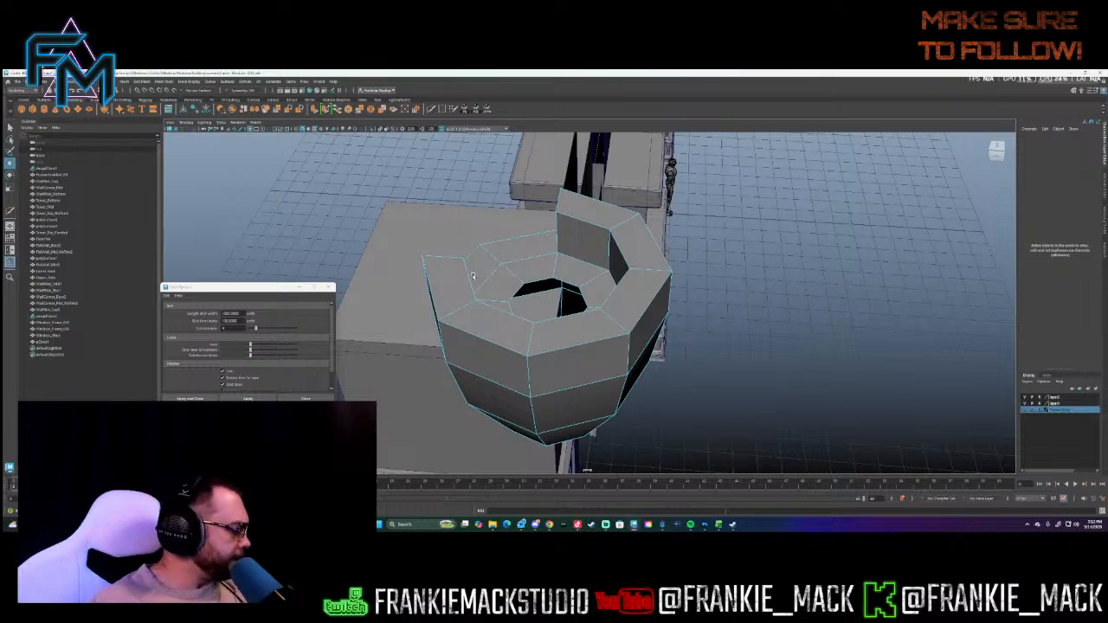
- Try adding vertical edge loops around the turret with the Multi-Cut tool
{"action": "left_click_drag", "start_coordinate": [472, 276], "coordinate": [338, 146], "text": "alt"}
{"action": "key", "text": "w"}
{"action": "left_click", "coordinate": [571, 220]}
{"action": "key", "text": "F9"}
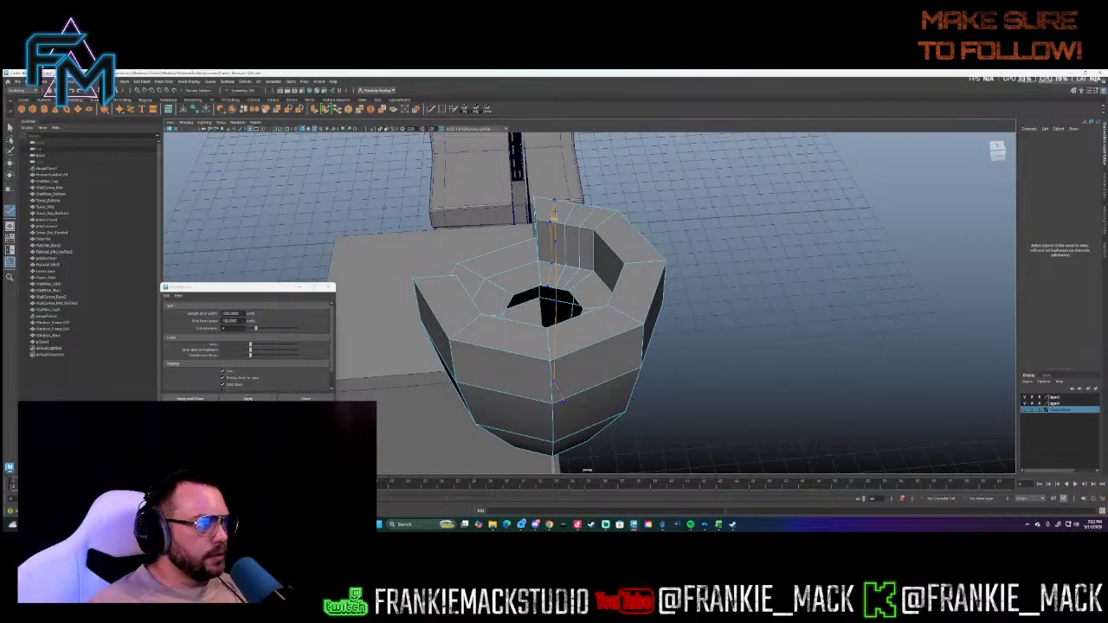
{"action": "left_click", "coordinate": [646, 248], "text": "ctrl"}
{"action": "left_click", "coordinate": [556, 203], "text": "ctrl"}
{"action": "left_click_drag", "start_coordinate": [650, 284], "coordinate": [593, 318], "text": "alt"}
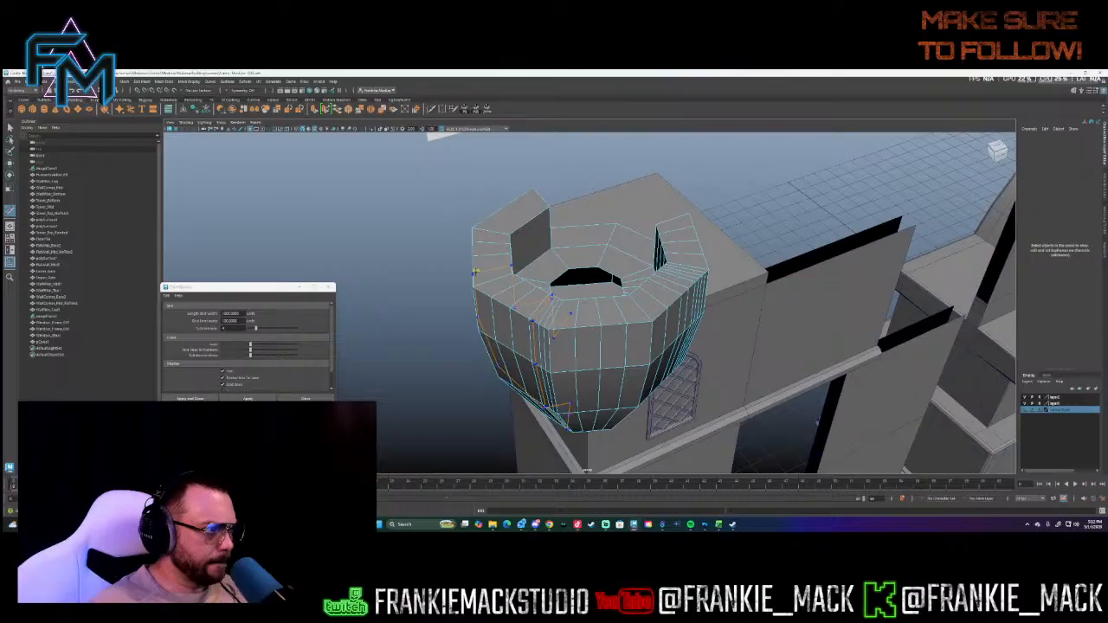
{"action": "left_click", "coordinate": [476, 267]}
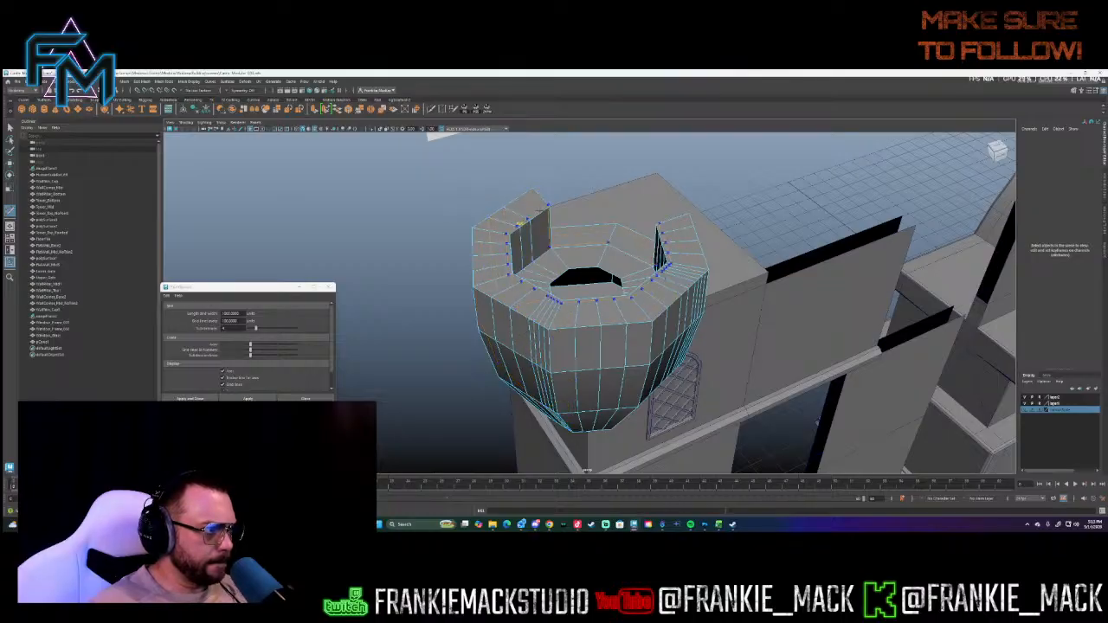
{"action": "left_click_drag", "start_coordinate": [489, 267], "coordinate": [538, 291], "text": "alt"}
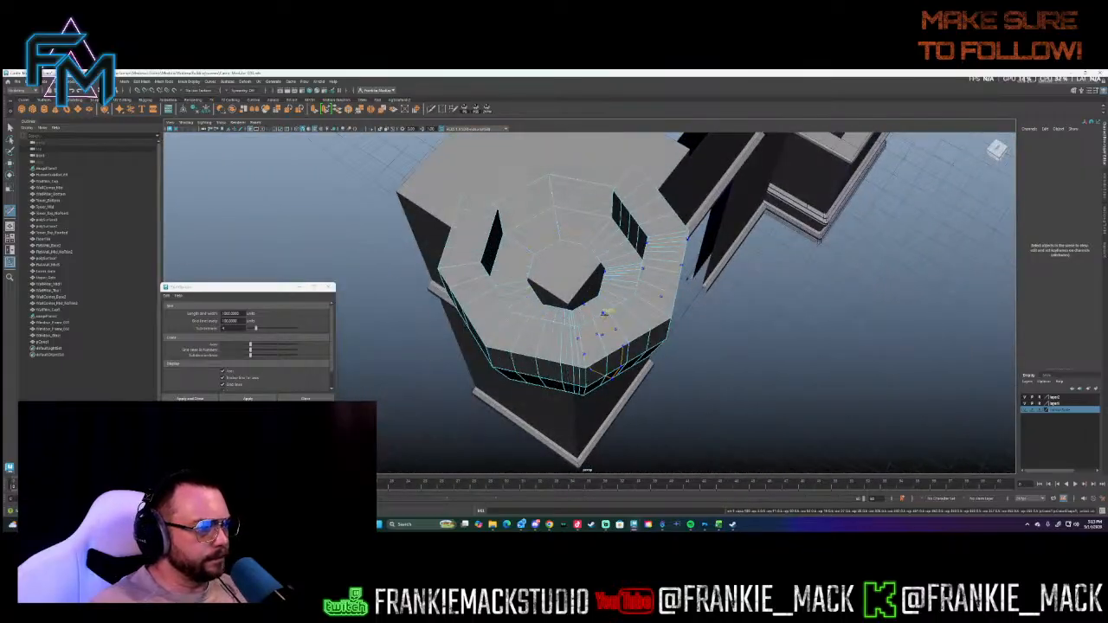
{"action": "left_click_drag", "start_coordinate": [614, 324], "coordinate": [611, 272], "text": "alt"}
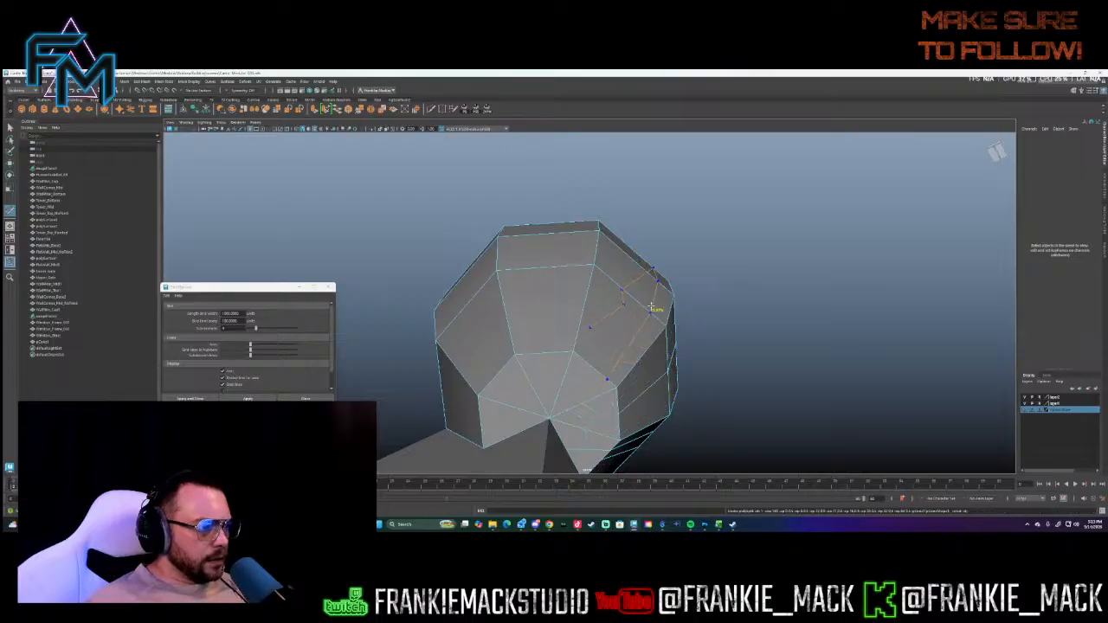
{"action": "left_click_drag", "start_coordinate": [660, 317], "coordinate": [617, 333], "text": "alt"}
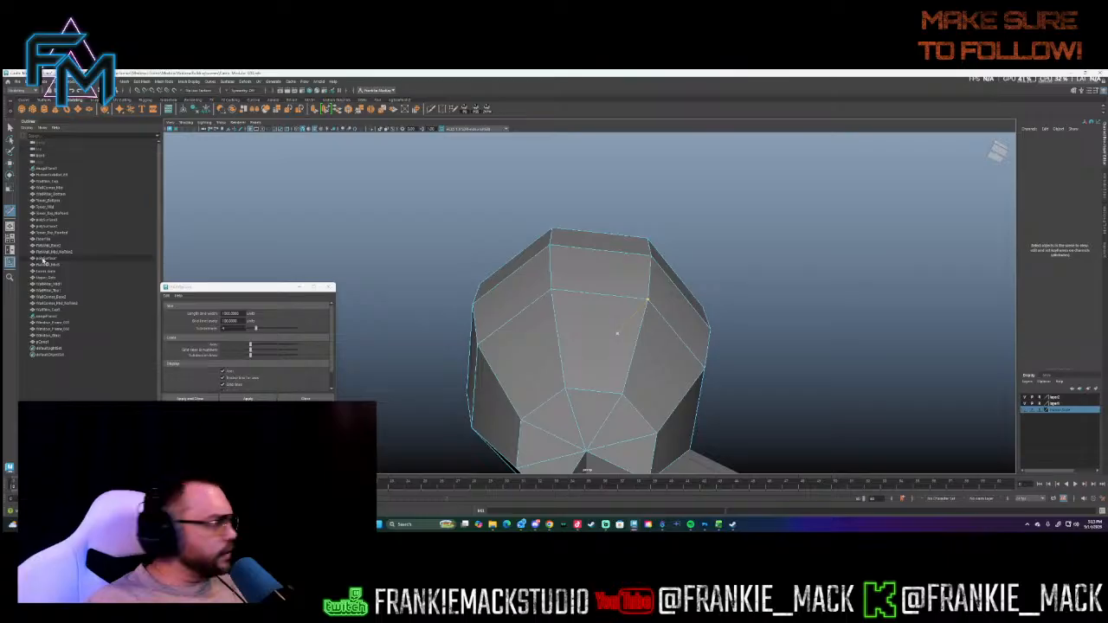
- Delete the triangular faces that close the turret's underside
{"action": "key", "text": "q"}
{"action": "left_click", "coordinate": [554, 443]}
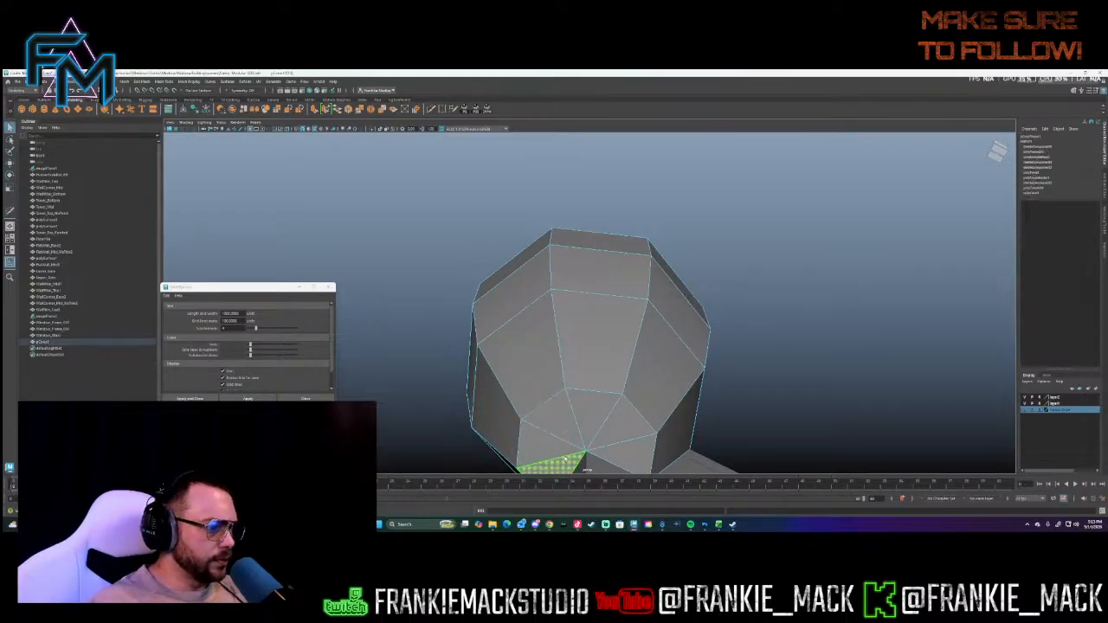
{"action": "left_click", "coordinate": [561, 423], "text": "shift"}
{"action": "left_click", "coordinate": [590, 423], "text": "shift"}
{"action": "left_click", "coordinate": [622, 428], "text": "shift"}
{"action": "left_click", "coordinate": [635, 451], "text": "shift"}
{"action": "key", "text": "alt"}
{"action": "key", "text": "Delete"}
{"action": "left_click_drag", "start_coordinate": [636, 422], "coordinate": [632, 492], "text": "alt"}
{"action": "left_click_drag", "start_coordinate": [624, 356], "coordinate": [617, 416], "text": "alt"}
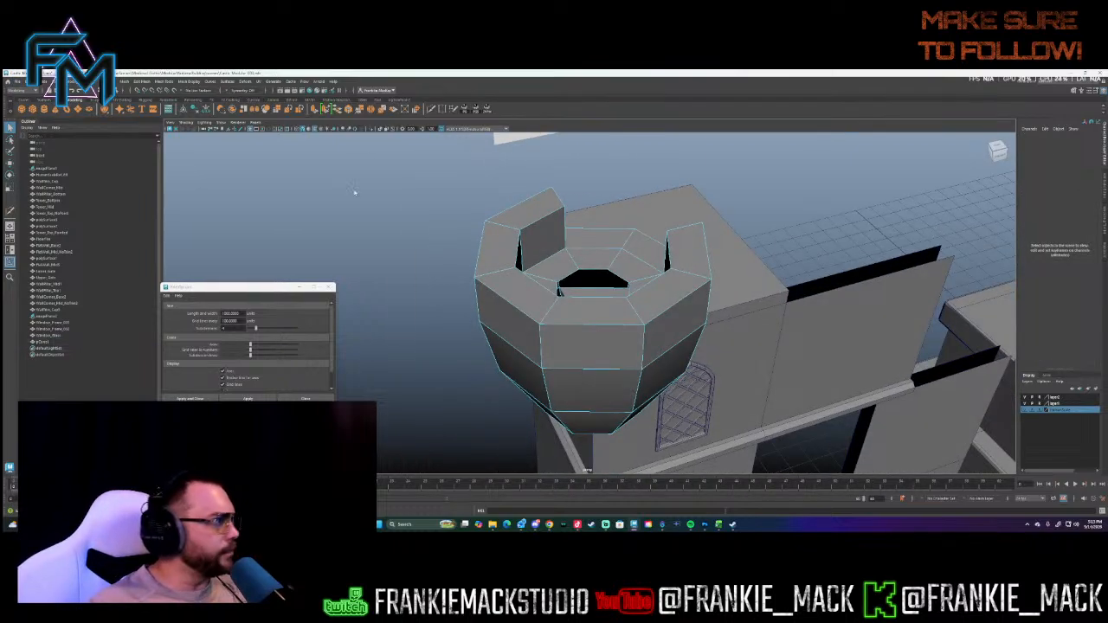
- Insert vertical edge loops around the turret's wall segments and delete the unwanted loop running along the top of the rim
{"action": "left_click", "coordinate": [430, 111]}
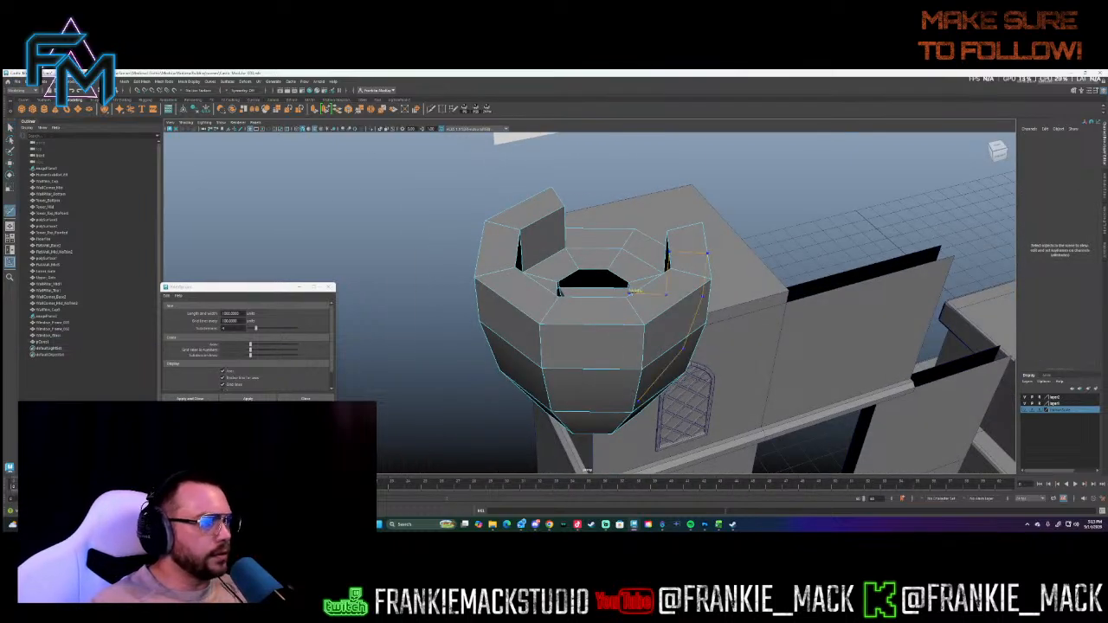
{"action": "left_click", "coordinate": [591, 318]}
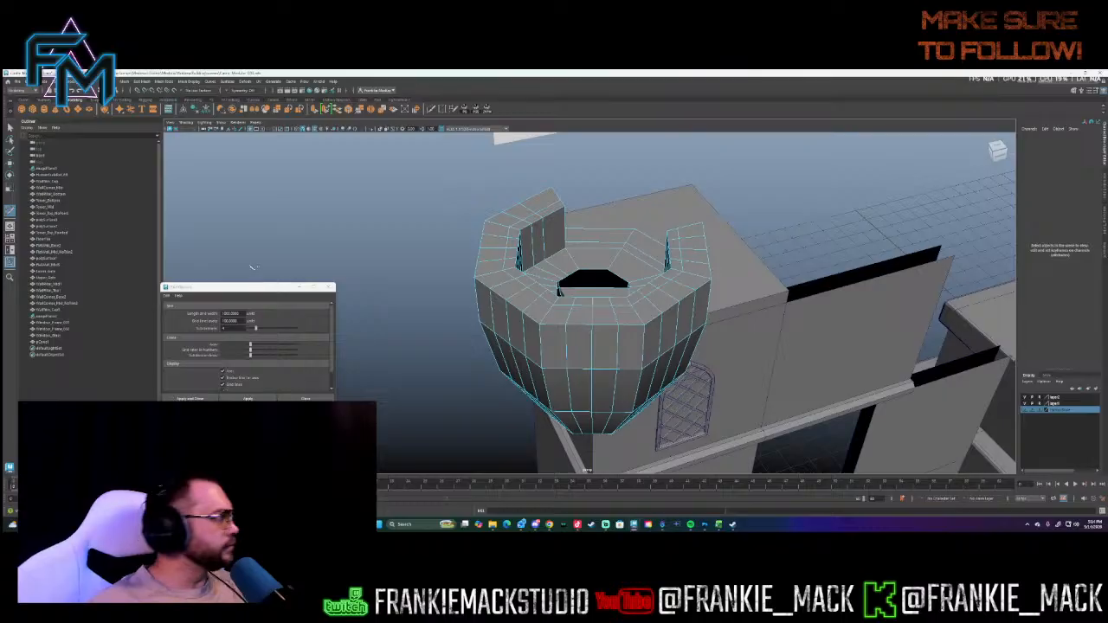
{"action": "left_click", "coordinate": [10, 128]}
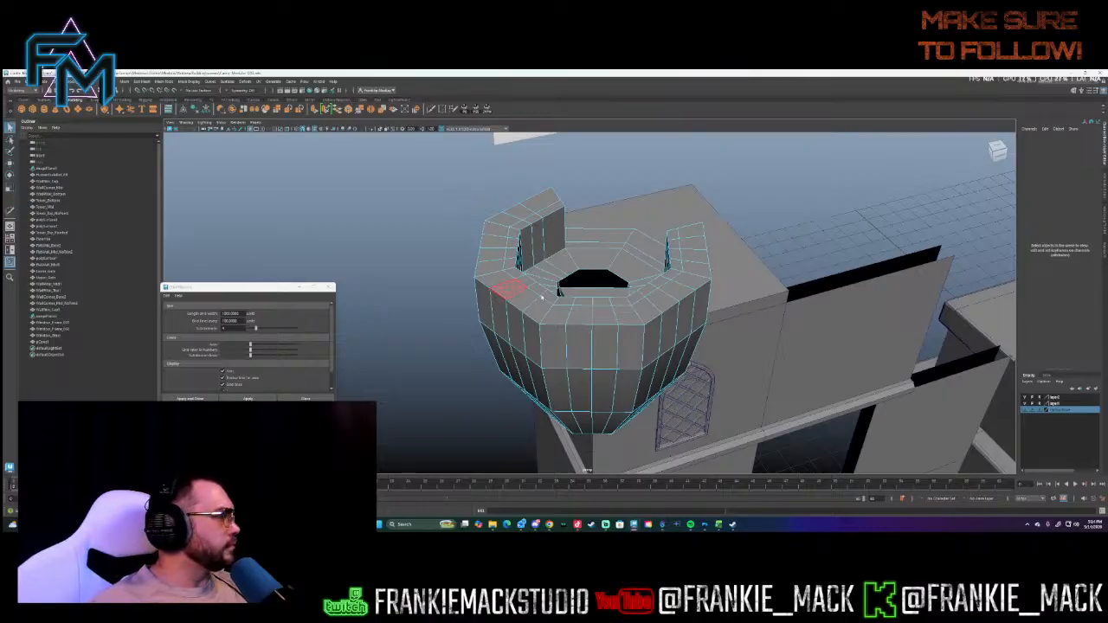
{"action": "right_click_drag", "start_coordinate": [563, 309], "coordinate": [564, 304]}
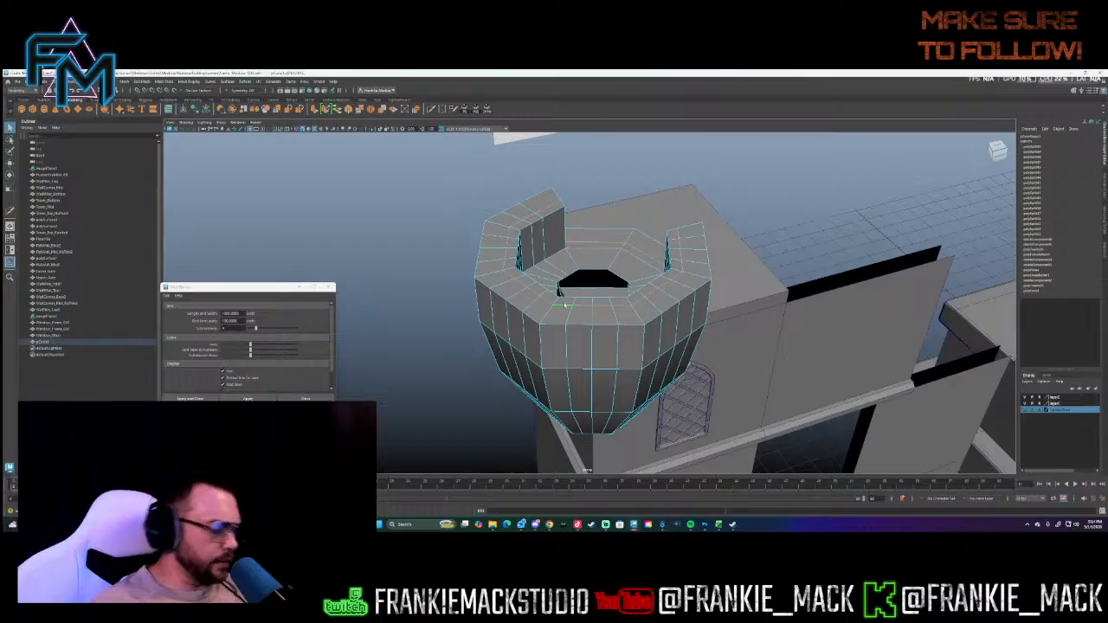
{"action": "key", "text": "ctrl+Delete"}
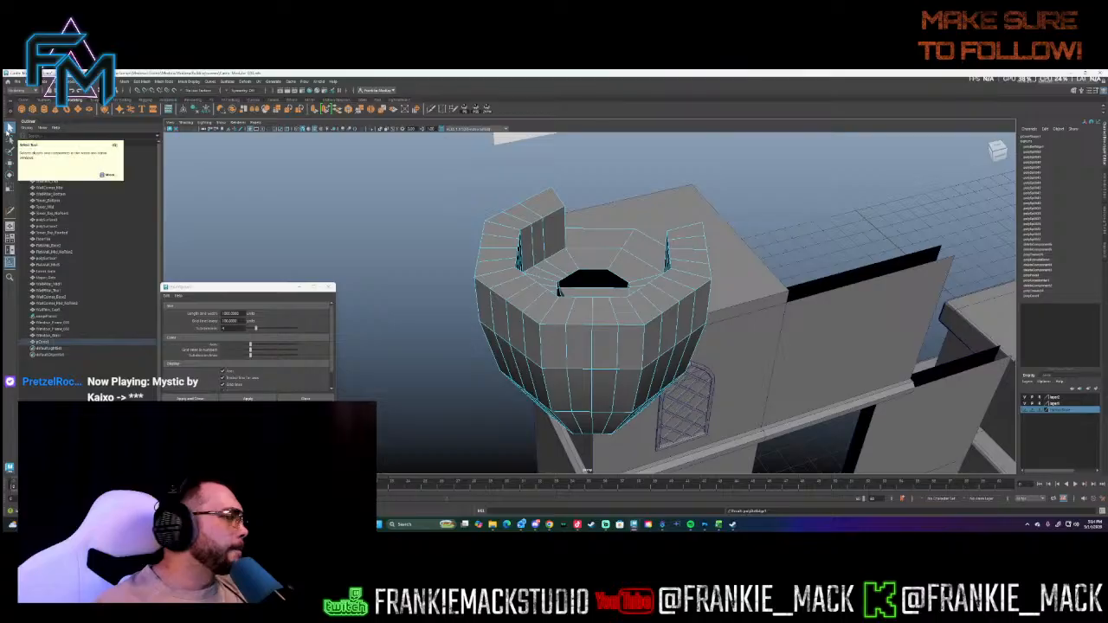
- Extrude alternating pairs of faces around the turret's rim upward to form the battlement's merlons
{"action": "right_click_drag", "start_coordinate": [542, 306], "coordinate": [543, 324]}
{"action": "left_click_drag", "start_coordinate": [611, 290], "coordinate": [645, 322], "text": "alt"}
{"action": "left_click", "coordinate": [644, 327]}
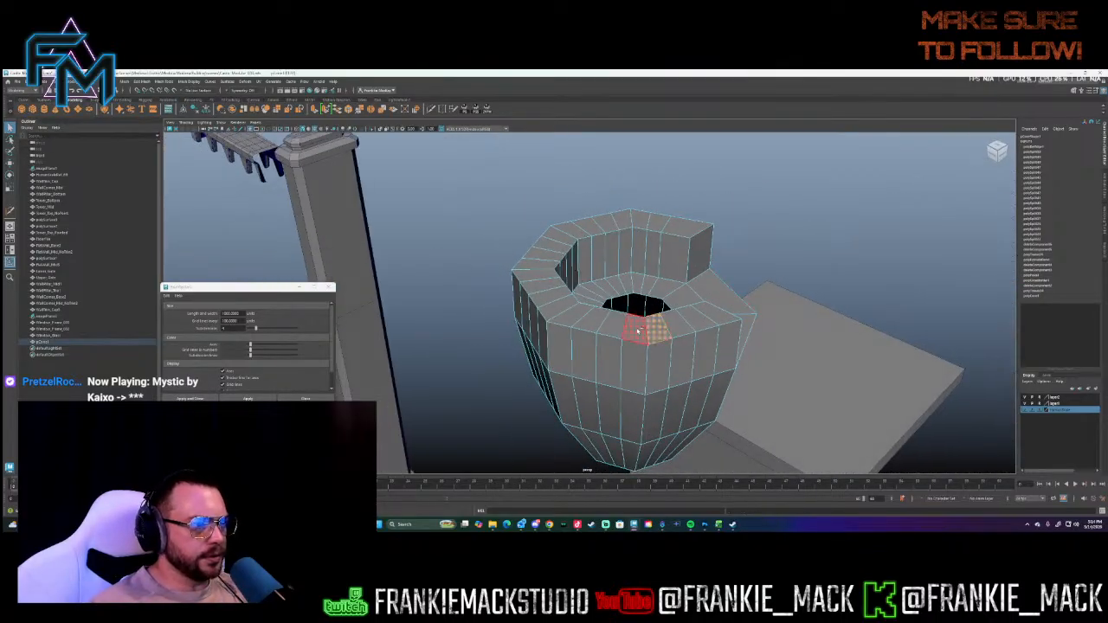
{"action": "left_click_drag", "start_coordinate": [577, 322], "coordinate": [606, 353], "text": "alt"}
{"action": "left_click", "coordinate": [604, 336], "text": "shift"}
{"action": "left_click", "coordinate": [585, 332], "text": "shift"}
{"action": "left_click", "coordinate": [583, 335], "text": "shift"}
{"action": "left_click", "coordinate": [563, 340], "text": "shift"}
{"action": "left_click_drag", "start_coordinate": [525, 330], "coordinate": [545, 346], "text": "alt"}
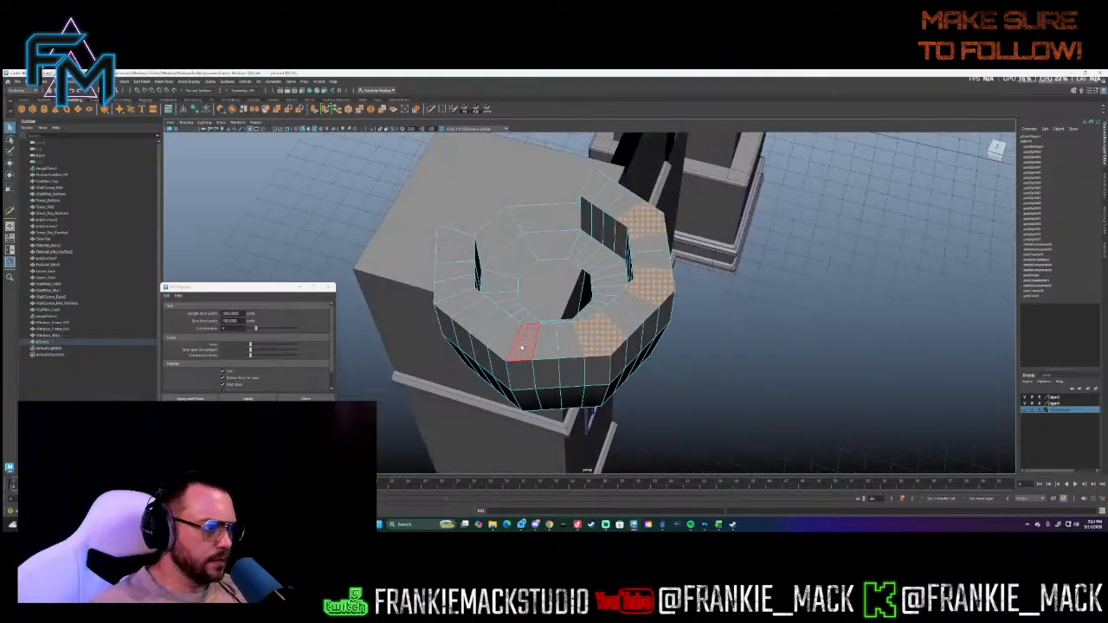
{"action": "left_click", "coordinate": [522, 347], "text": "shift"}
{"action": "left_click_drag", "start_coordinate": [464, 323], "coordinate": [484, 341], "text": "alt"}
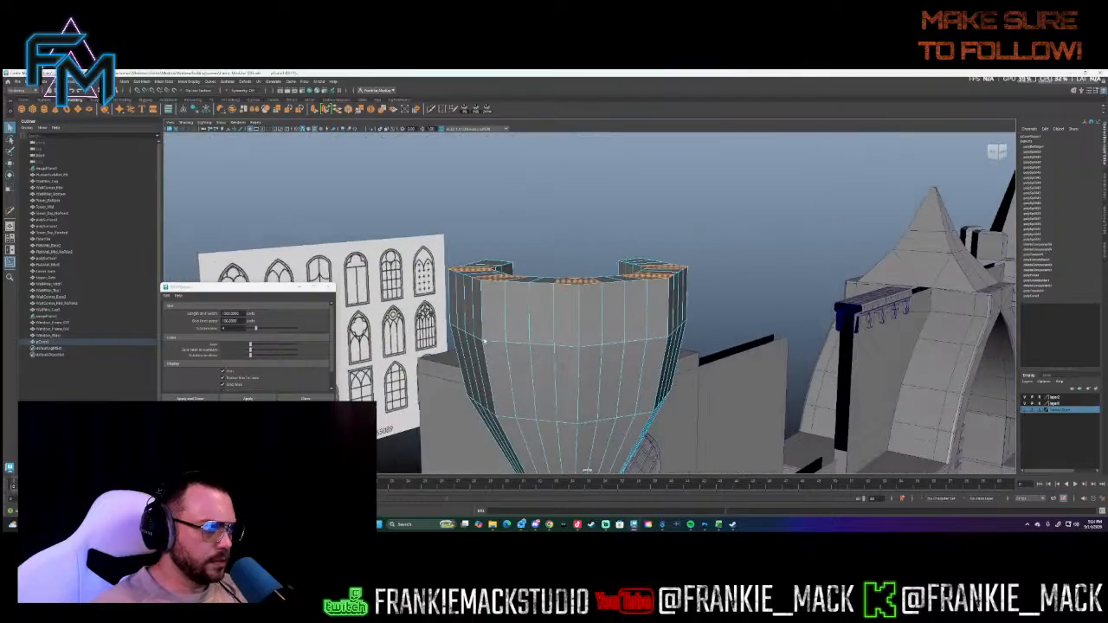
{"action": "key", "text": "w"}
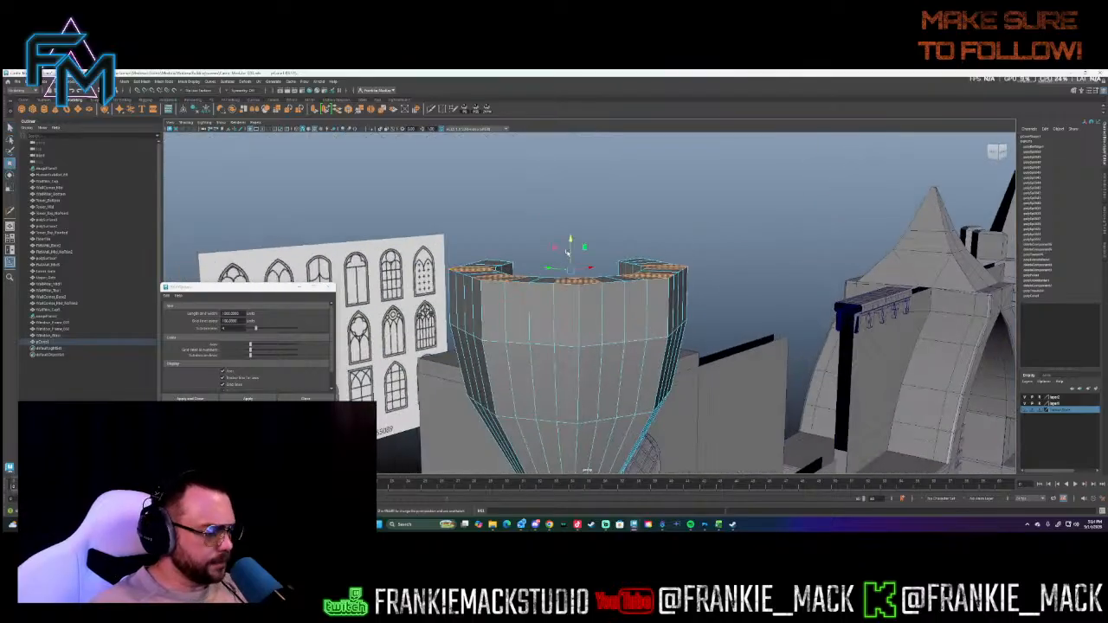
{"action": "left_click_drag", "start_coordinate": [569, 250], "coordinate": [569, 196], "text": "shift"}
{"action": "left_click_drag", "start_coordinate": [645, 251], "coordinate": [597, 335], "text": "alt"}
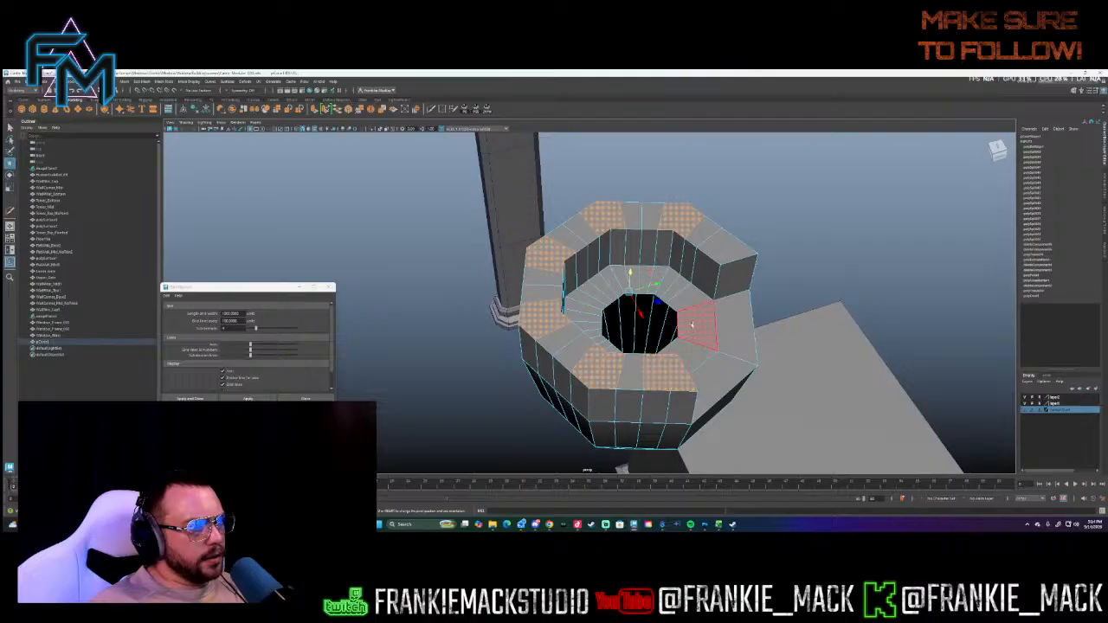
{"action": "left_click_drag", "start_coordinate": [731, 277], "coordinate": [730, 346], "text": "alt"}
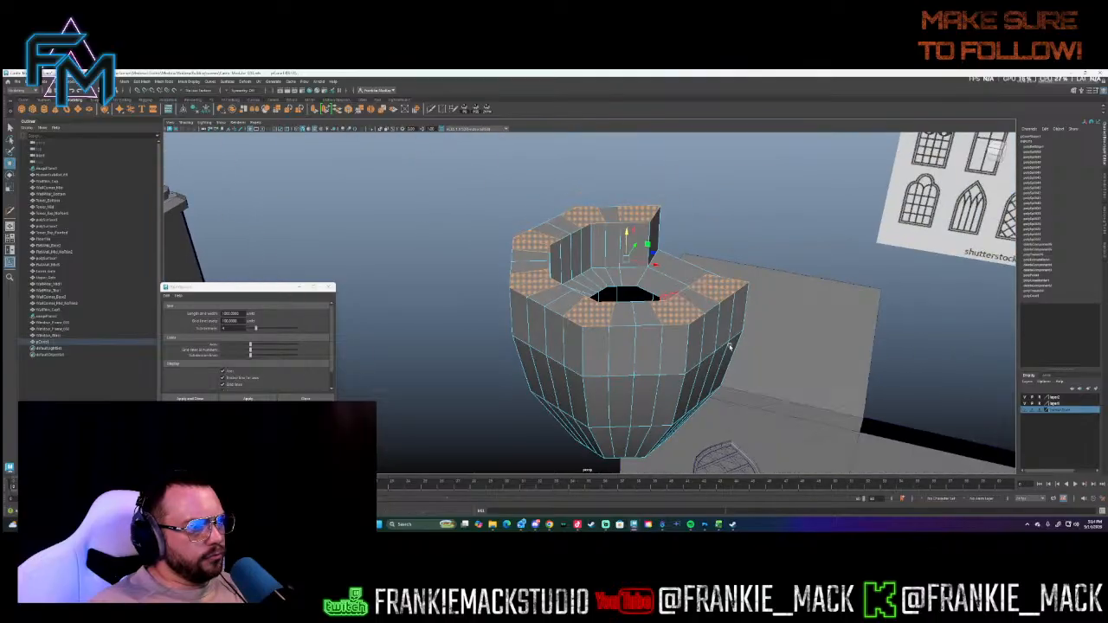
{"action": "left_click_drag", "start_coordinate": [626, 242], "coordinate": [628, 197], "text": "shift"}
{"action": "mouse_move", "coordinate": [642, 278]}
{"action": "left_mouse_down", "text": "alt"}
{"action": "mouse_move", "coordinate": [606, 260]}
{"action": "mouse_move", "coordinate": [637, 268]}
{"action": "mouse_move", "coordinate": [640, 246]}
{"action": "mouse_move", "coordinate": [637, 285]}
{"action": "mouse_move", "coordinate": [660, 292]}
{"action": "mouse_move", "coordinate": [657, 276]}
{"action": "left_mouse_up", "text": "alt"}
- Delete the vertical edge loops running through the middle of the gaps between the merlons
{"action": "right_click_drag", "start_coordinate": [628, 371], "coordinate": [631, 324]}
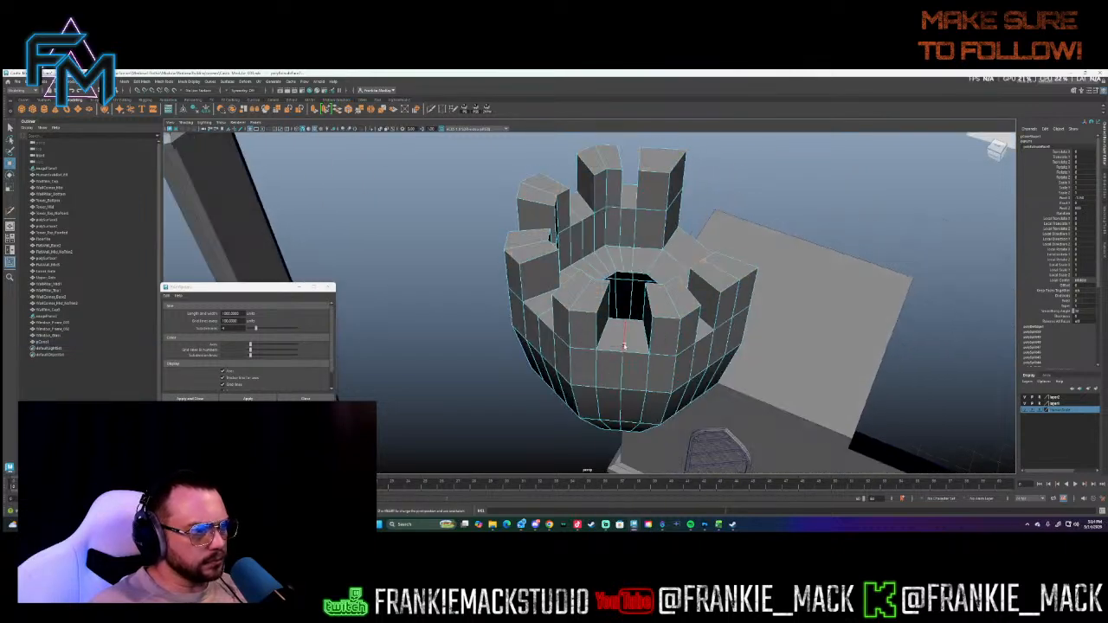
{"action": "double_click", "coordinate": [622, 370]}
{"action": "left_click_drag", "start_coordinate": [702, 353], "coordinate": [592, 373], "text": "alt"}
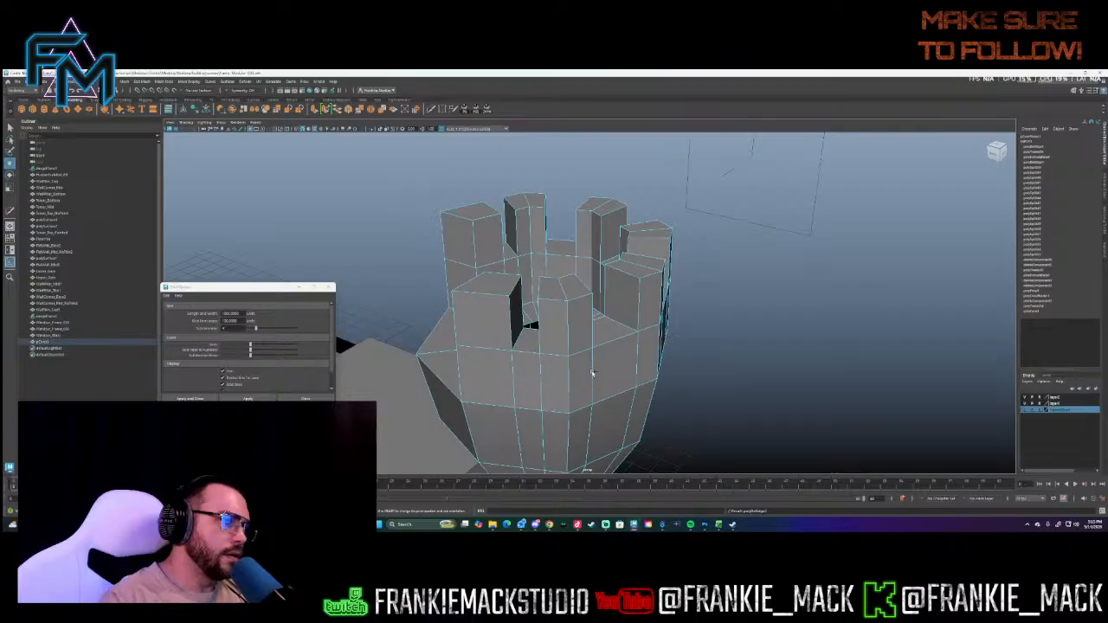
- Fill the open hole on the turret's underside with a single cap face
{"action": "left_click_drag", "start_coordinate": [592, 373], "coordinate": [584, 329], "text": "alt"}
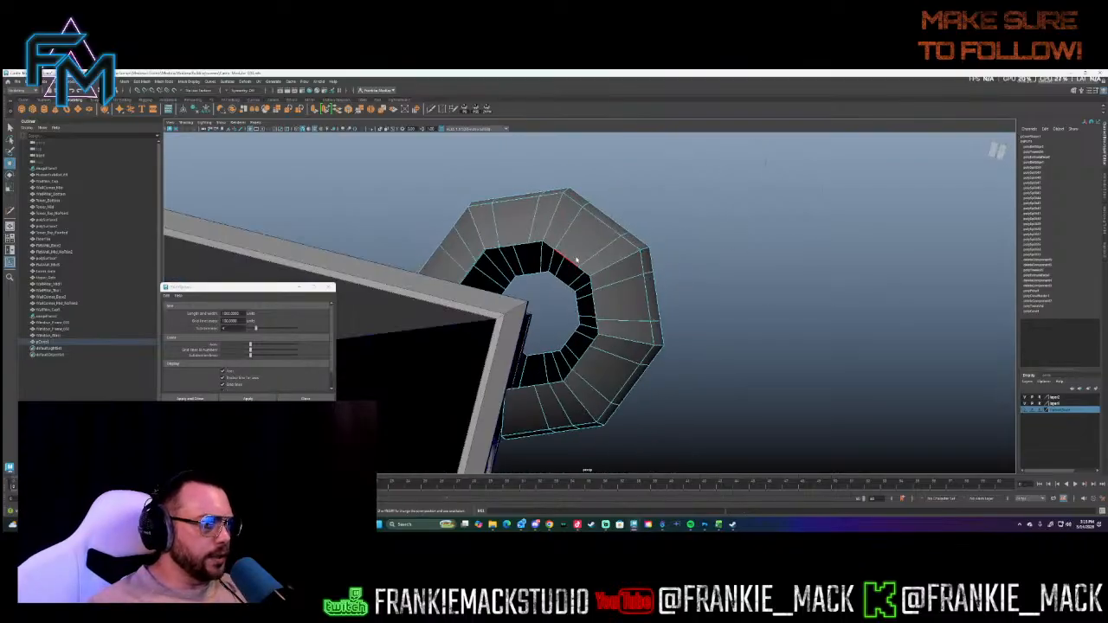
{"action": "left_click", "coordinate": [575, 257]}
{"action": "right_click_drag", "start_coordinate": [575, 258], "coordinate": [557, 338], "text": "shift"}
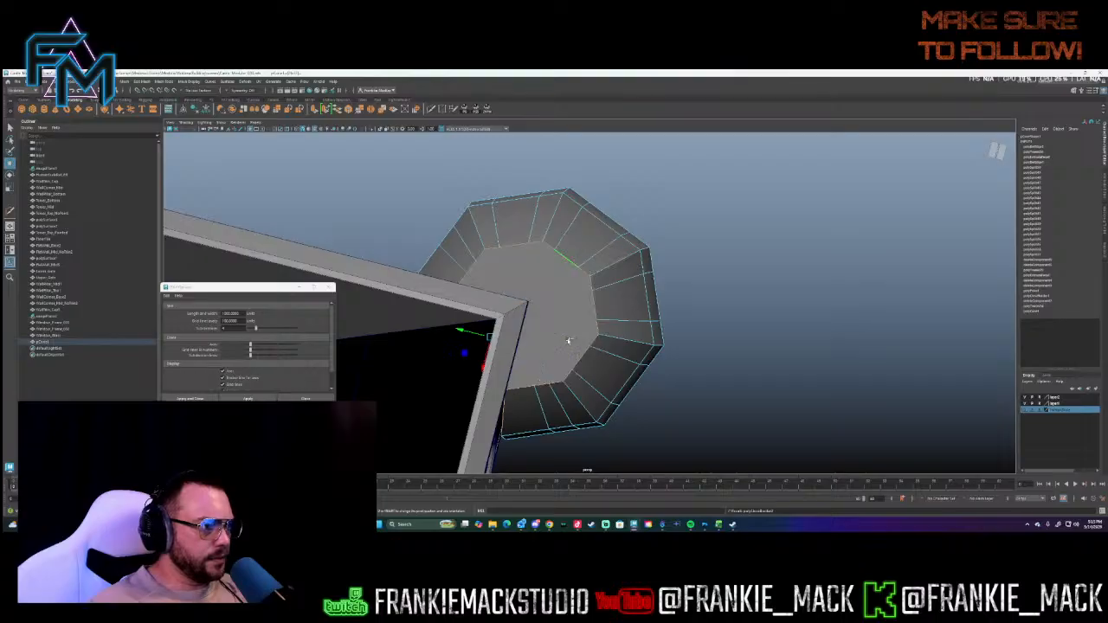
{"action": "right_click", "coordinate": [578, 291]}
{"action": "mouse_move", "coordinate": [577, 290]}
{"action": "right_mouse_down"}
{"action": "mouse_move", "coordinate": [577, 307]}
{"action": "mouse_move", "coordinate": [563, 304]}
{"action": "right_mouse_up"}
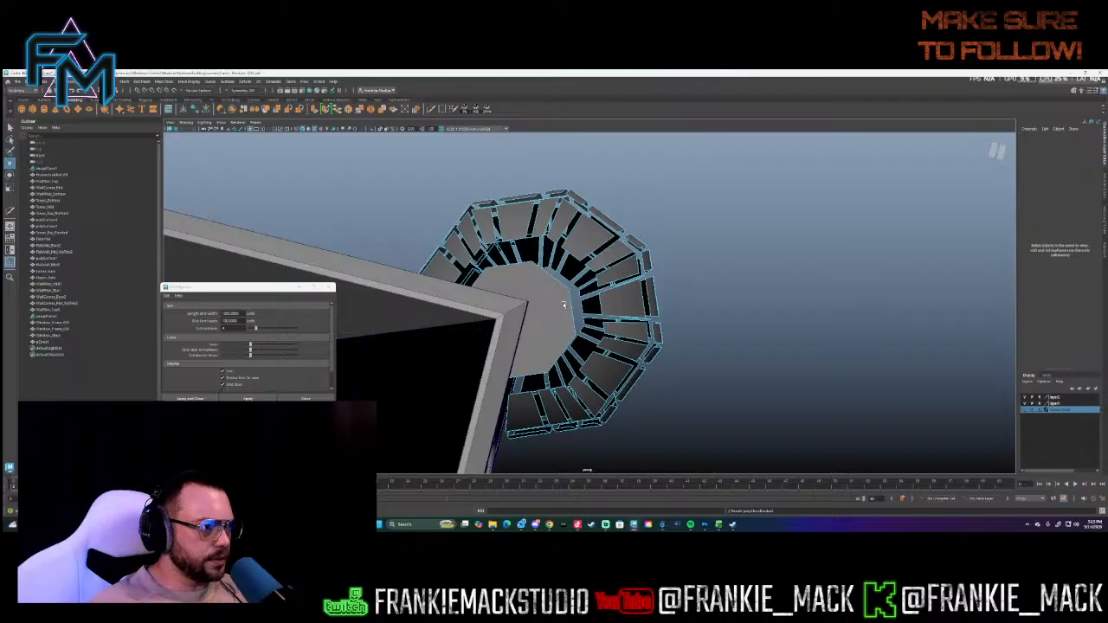
{"action": "key", "text": "ctrl+z"}
{"action": "key", "text": "ctrl+z"}
{"action": "key", "text": "ctrl+z"}
{"action": "key", "text": "ctrl+z"}
{"action": "key", "text": "ctrl+z"}
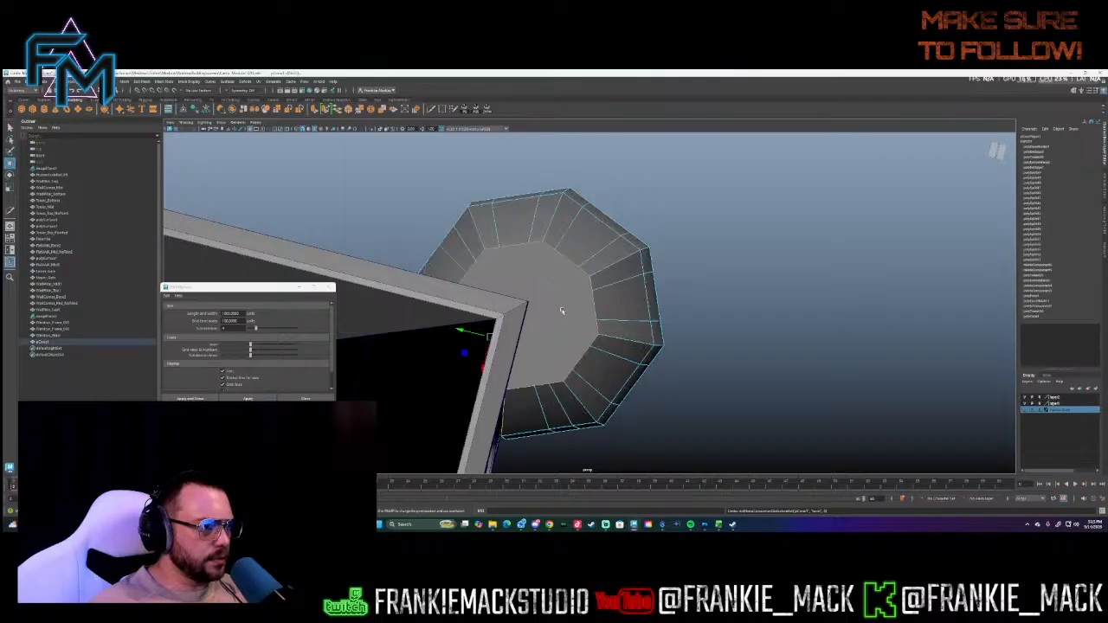
- Poke the cap face on the turret's underside to divide it into triangles
{"action": "mouse_move", "coordinate": [562, 310]}
{"action": "right_mouse_down"}
{"action": "mouse_move", "coordinate": [564, 321]}
{"action": "mouse_move", "coordinate": [583, 310]}
{"action": "right_mouse_up"}
{"action": "left_click", "coordinate": [564, 320]}
{"action": "left_click_drag", "start_coordinate": [583, 310], "coordinate": [613, 411], "text": "alt"}
{"action": "right_click_drag", "start_coordinate": [591, 222], "coordinate": [579, 310]}
{"action": "left_click", "coordinate": [586, 223]}
{"action": "right_click_drag", "start_coordinate": [567, 268], "coordinate": [598, 274]}
{"action": "left_click", "coordinate": [573, 280]}
- Examine the cap faces that protrude inside the square tower's upper corner, picking them out
{"action": "left_click_drag", "start_coordinate": [597, 278], "coordinate": [437, 232], "text": "alt"}
{"action": "middle_click_drag", "start_coordinate": [509, 273], "coordinate": [535, 164], "text": "alt"}
{"action": "mouse_move", "coordinate": [593, 267]}
{"action": "left_mouse_down", "text": "alt"}
{"action": "mouse_move", "coordinate": [599, 244]}
{"action": "mouse_move", "coordinate": [596, 262]}
{"action": "left_mouse_up", "text": "alt"}
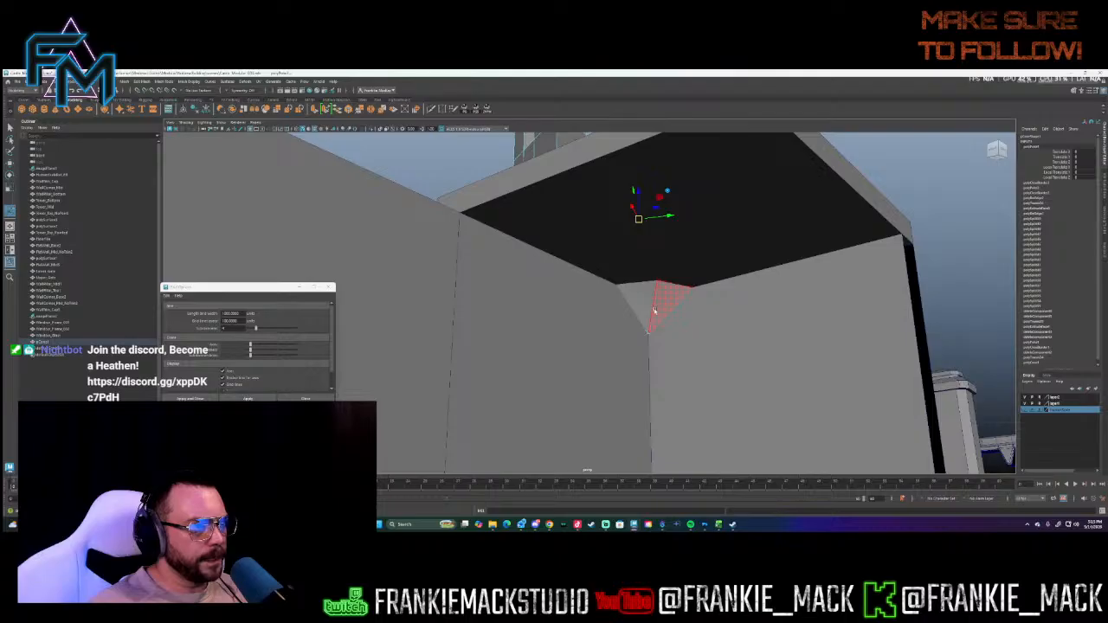
{"action": "left_click", "coordinate": [10, 128]}
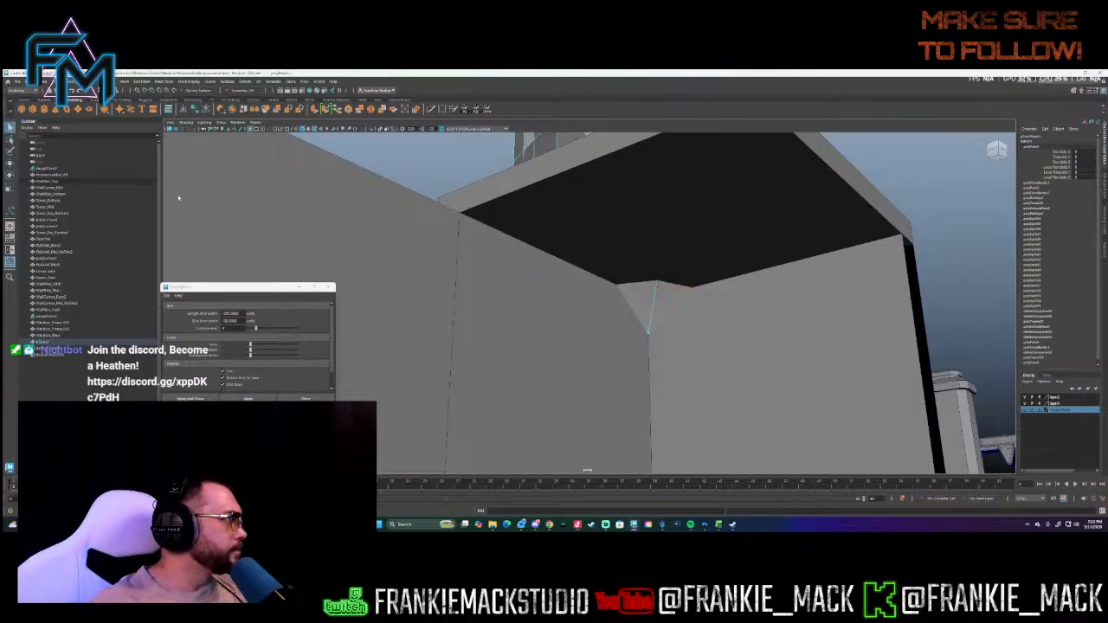
{"action": "left_click", "coordinate": [654, 322]}
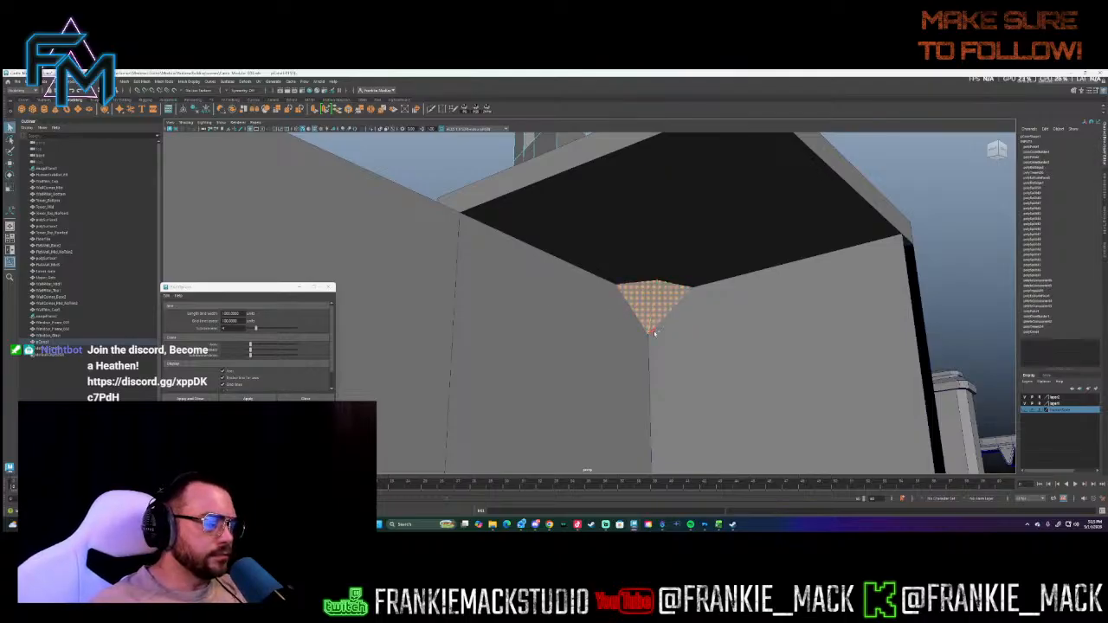
- Move the centre vertex of the turret's underside cap and snap it onto the square tower's vertical corner edge
{"action": "left_click_drag", "start_coordinate": [654, 333], "coordinate": [752, 314], "text": "alt"}
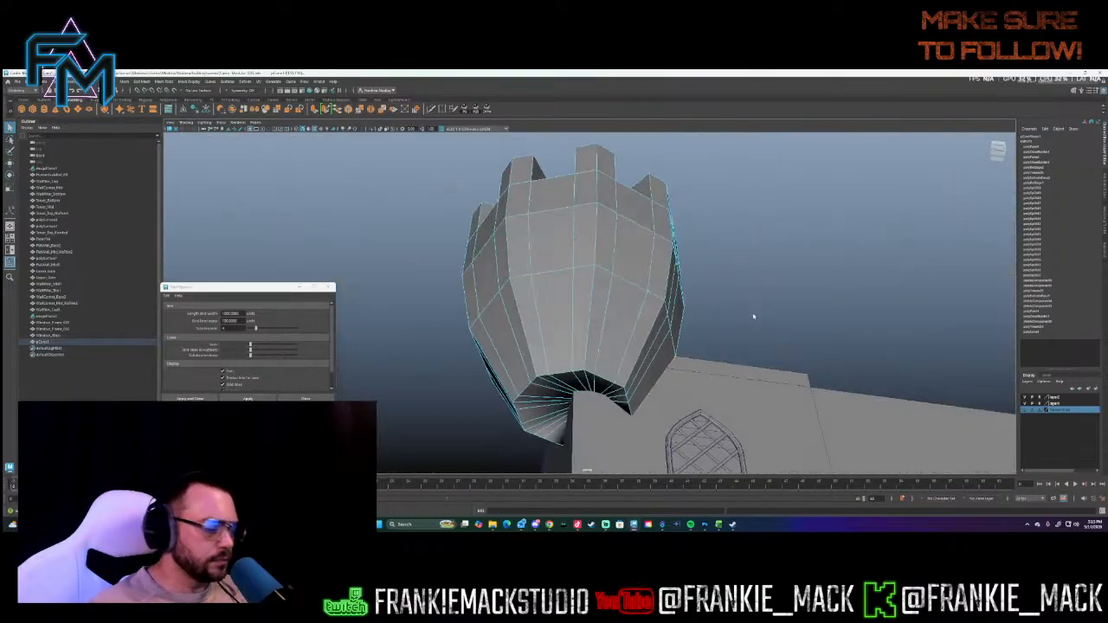
{"action": "left_click", "coordinate": [752, 315]}
{"action": "right_click_drag", "start_coordinate": [588, 393], "coordinate": [558, 333]}
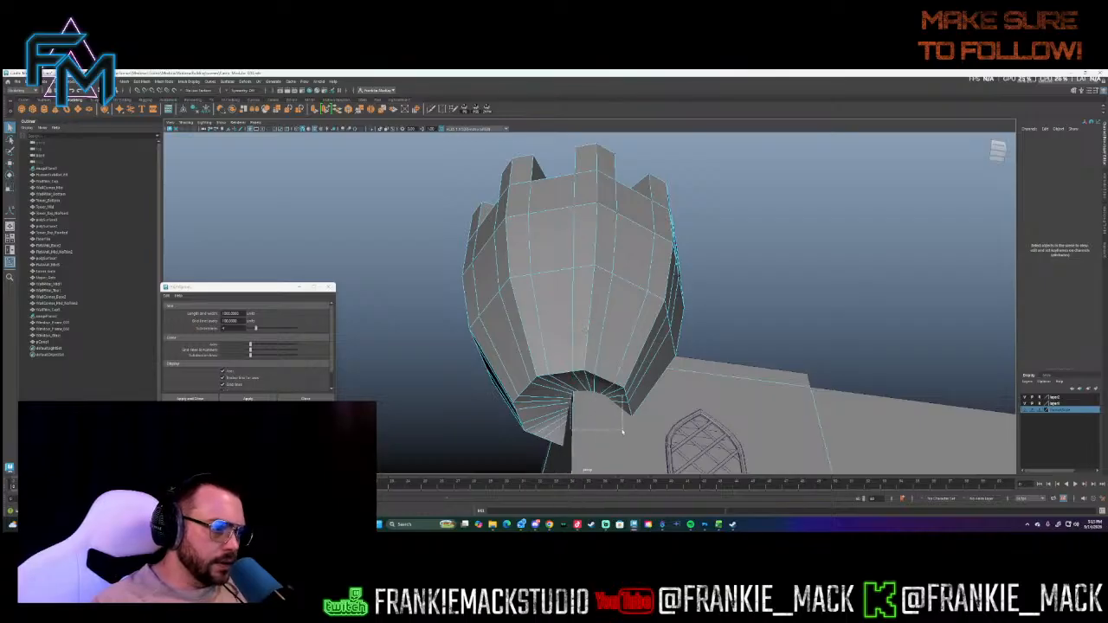
{"action": "left_click", "coordinate": [603, 431]}
{"action": "left_click_drag", "start_coordinate": [597, 411], "coordinate": [500, 443], "text": "alt"}
{"action": "left_click_drag", "start_coordinate": [610, 401], "coordinate": [654, 398], "text": "alt"}
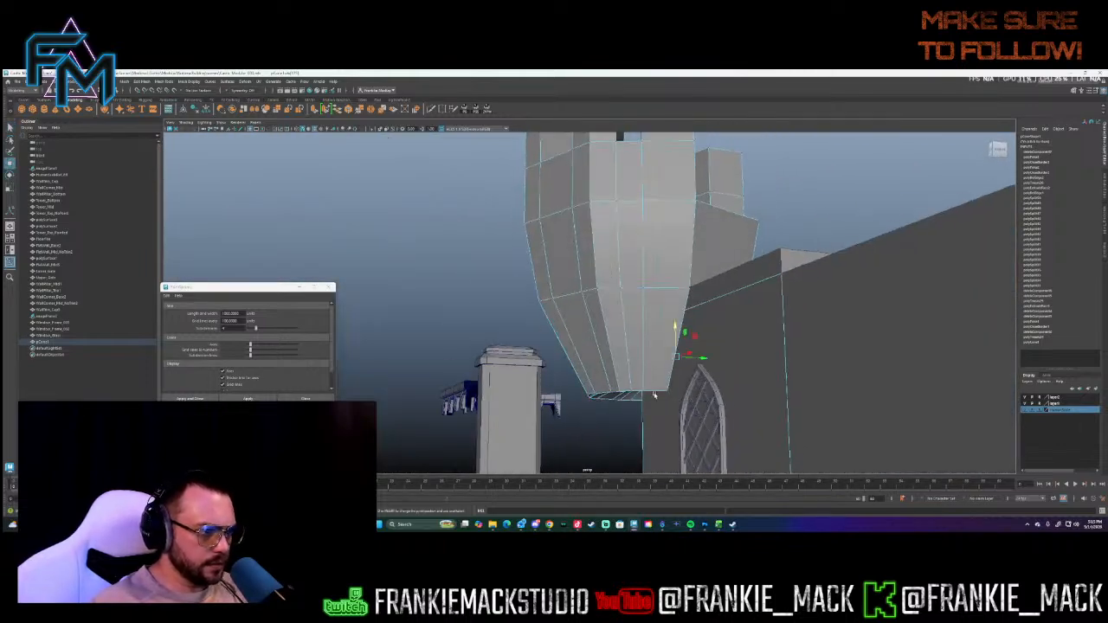
{"action": "left_click_drag", "start_coordinate": [677, 338], "coordinate": [715, 291]}
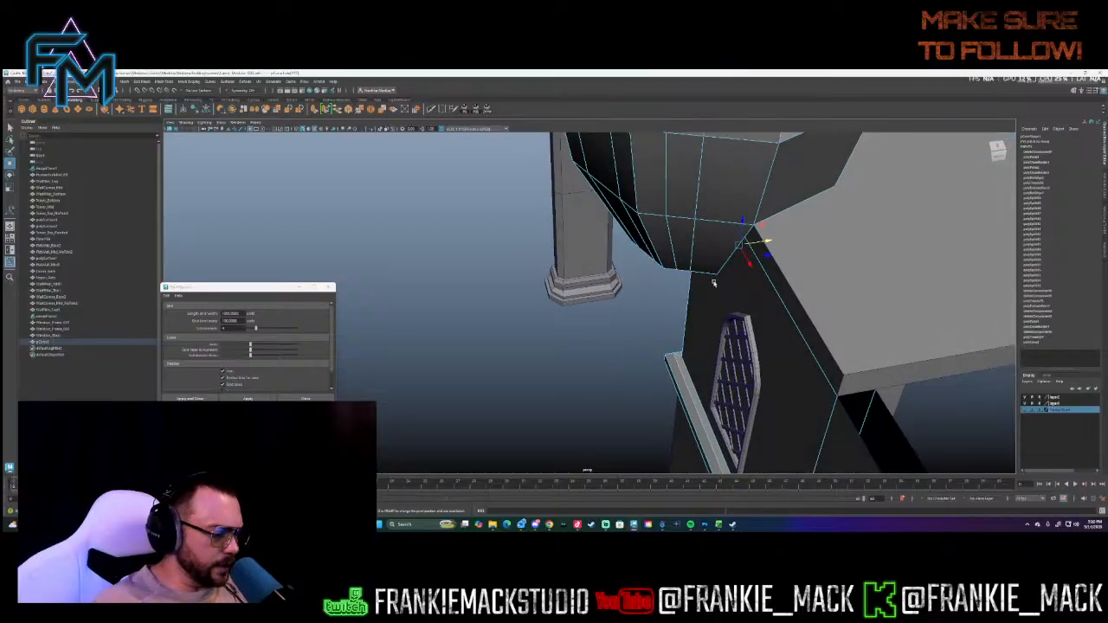
{"action": "left_click_drag", "start_coordinate": [756, 245], "coordinate": [731, 346]}
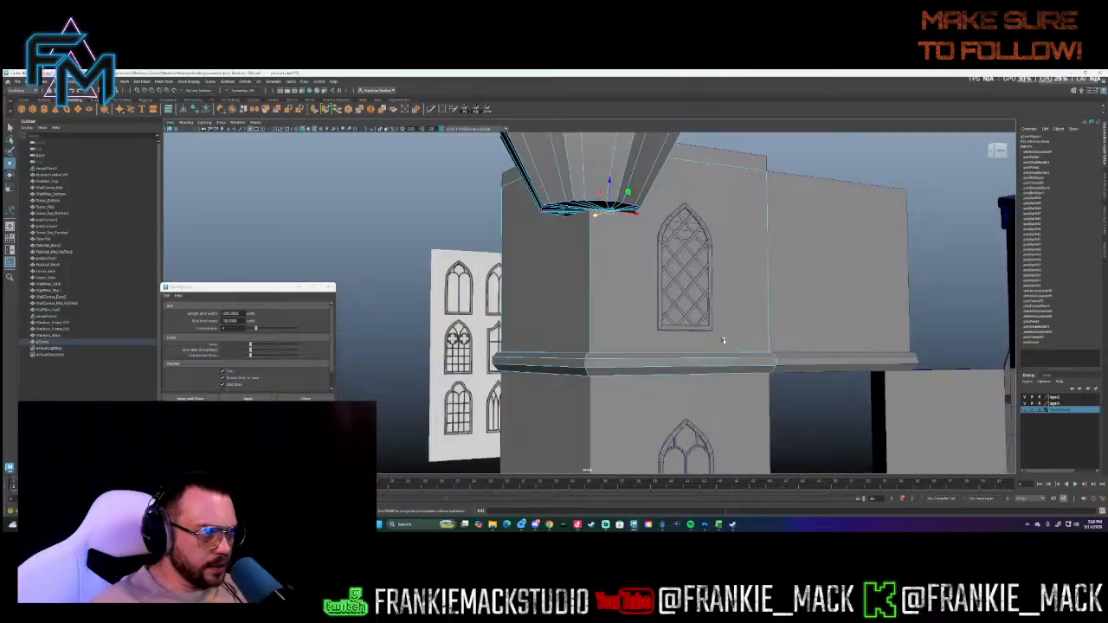
{"action": "key", "text": "v"}
{"action": "left_click_drag", "start_coordinate": [636, 213], "coordinate": [626, 329]}
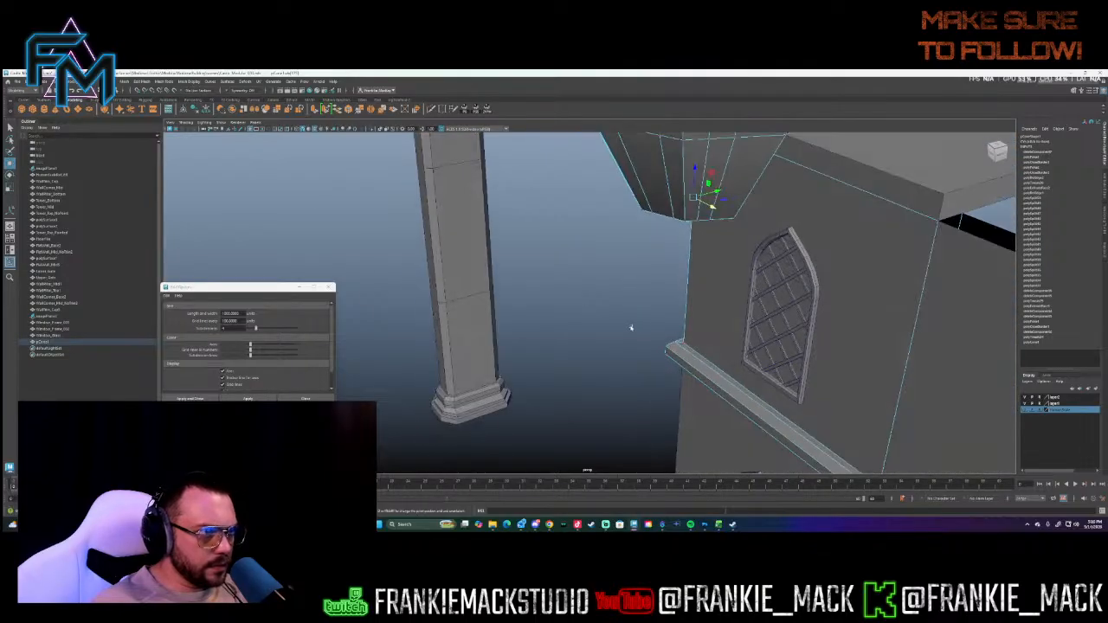
{"action": "mouse_move", "coordinate": [717, 192]}
{"action": "left_mouse_down"}
{"action": "mouse_move", "coordinate": [682, 342]}
{"action": "mouse_move", "coordinate": [702, 201]}
{"action": "left_mouse_up"}
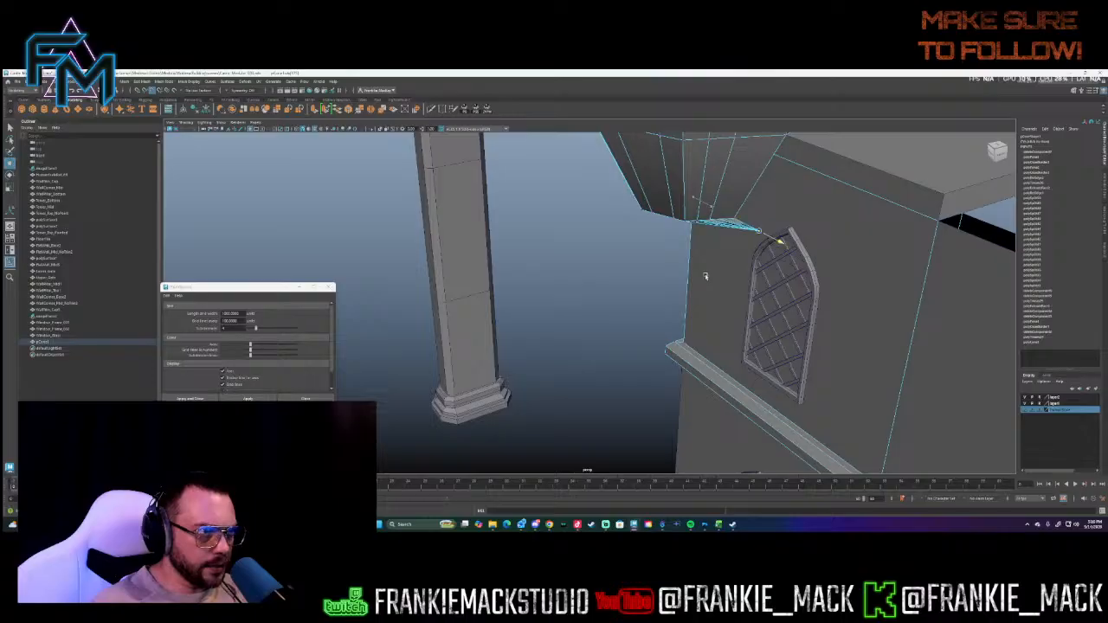
{"action": "left_click_drag", "start_coordinate": [692, 277], "coordinate": [764, 274], "text": "alt"}
{"action": "left_click_drag", "start_coordinate": [607, 334], "coordinate": [722, 316], "text": "alt"}
{"action": "scroll", "coordinate": [732, 320], "scroll_direction": "up", "scroll_amount": 5}
{"action": "middle_click_drag", "start_coordinate": [675, 316], "coordinate": [554, 178], "text": "alt"}
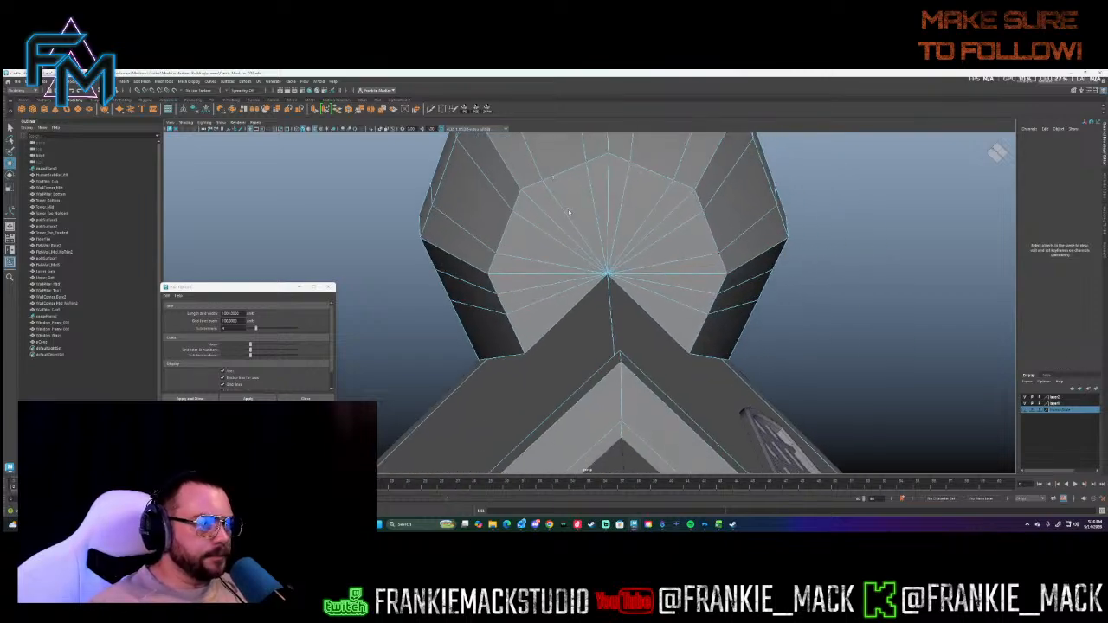
{"action": "right_click_drag", "start_coordinate": [536, 303], "coordinate": [537, 282]}
{"action": "left_click", "coordinate": [546, 298]}
{"action": "left_click", "coordinate": [665, 295], "text": "shift"}
{"action": "key", "text": "Delete"}
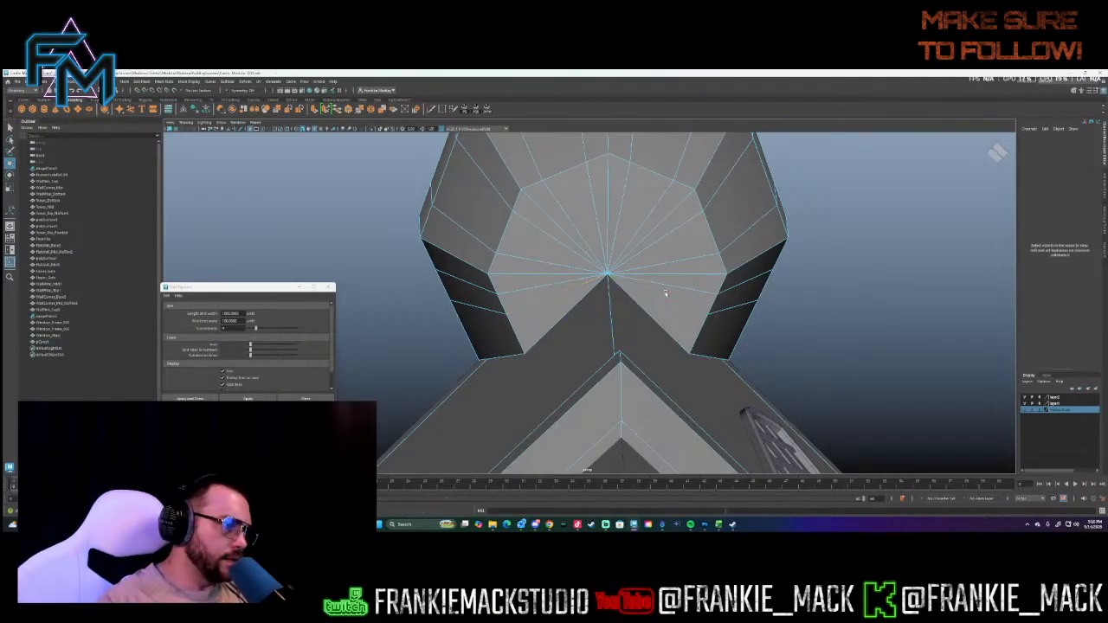
{"action": "left_click", "coordinate": [546, 273]}
{"action": "left_click", "coordinate": [642, 276], "text": "shift"}
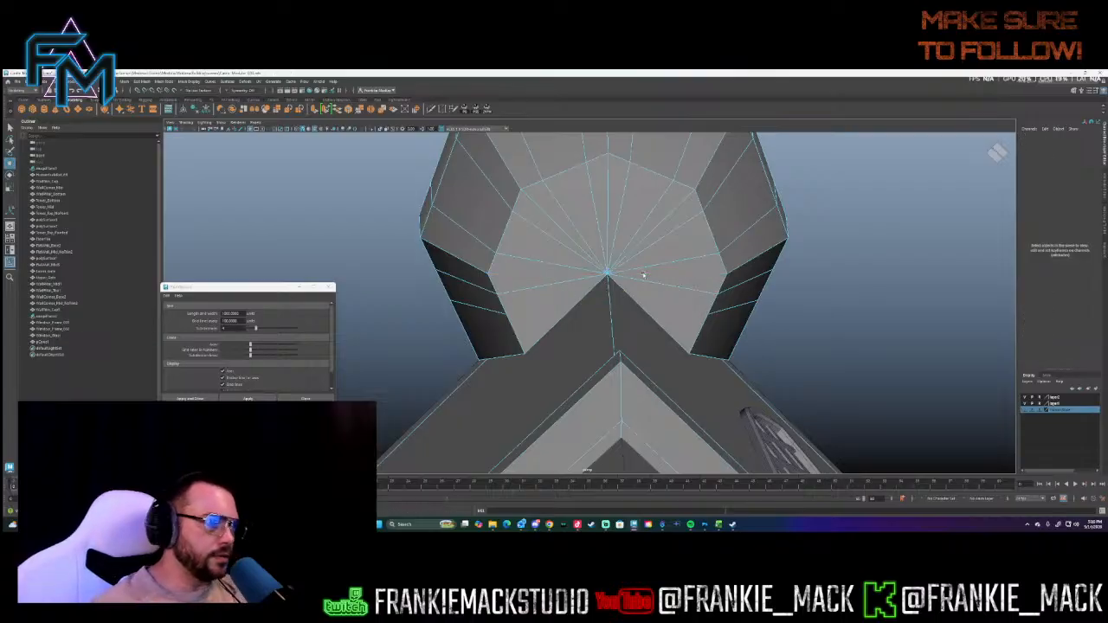
{"action": "key", "text": "Delete"}
{"action": "key", "text": "ctrl+z"}
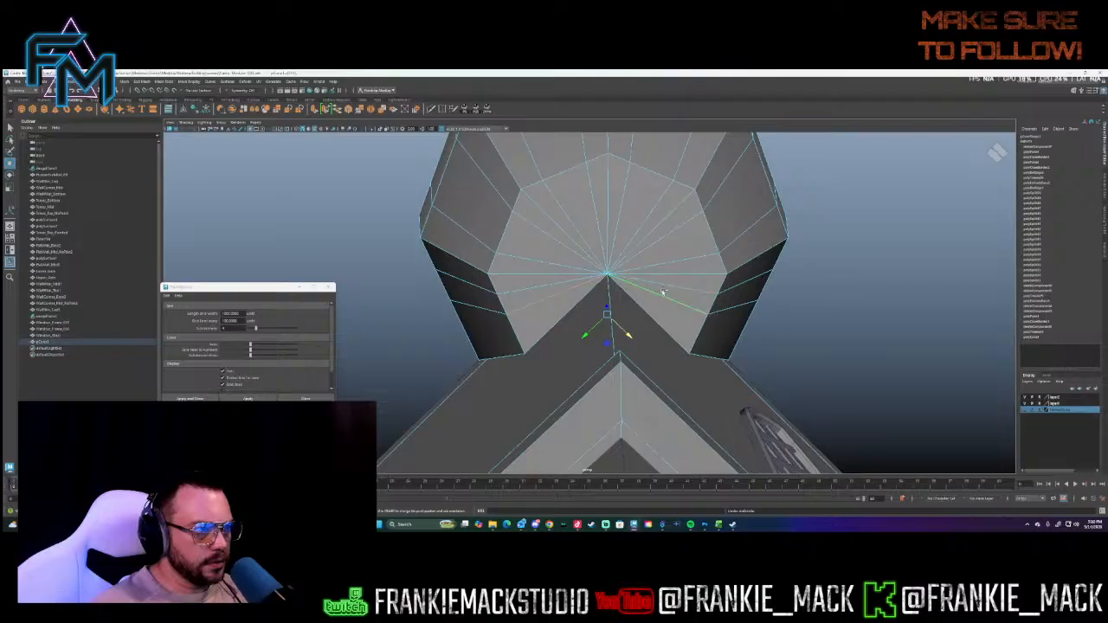
- Delete surplus spoke edges in matching pairs on both halves of the turret's underside cap
{"action": "left_click", "coordinate": [679, 286]}
{"action": "left_click", "coordinate": [543, 283], "text": "shift"}
{"action": "key", "text": "Delete"}
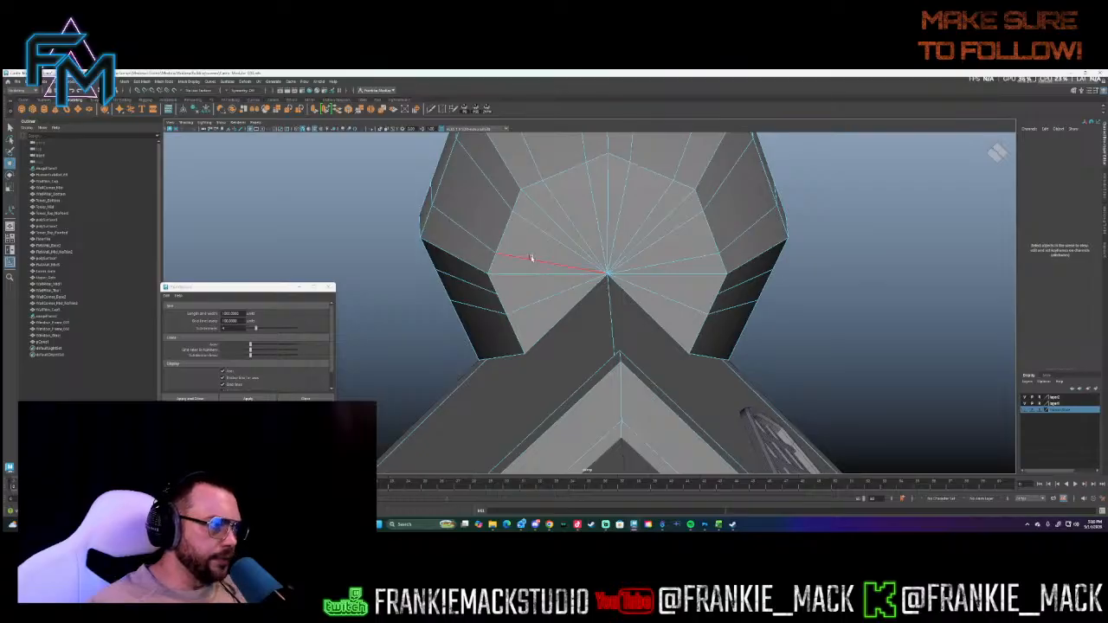
{"action": "left_click", "coordinate": [532, 258]}
{"action": "left_click", "coordinate": [650, 264], "text": "shift"}
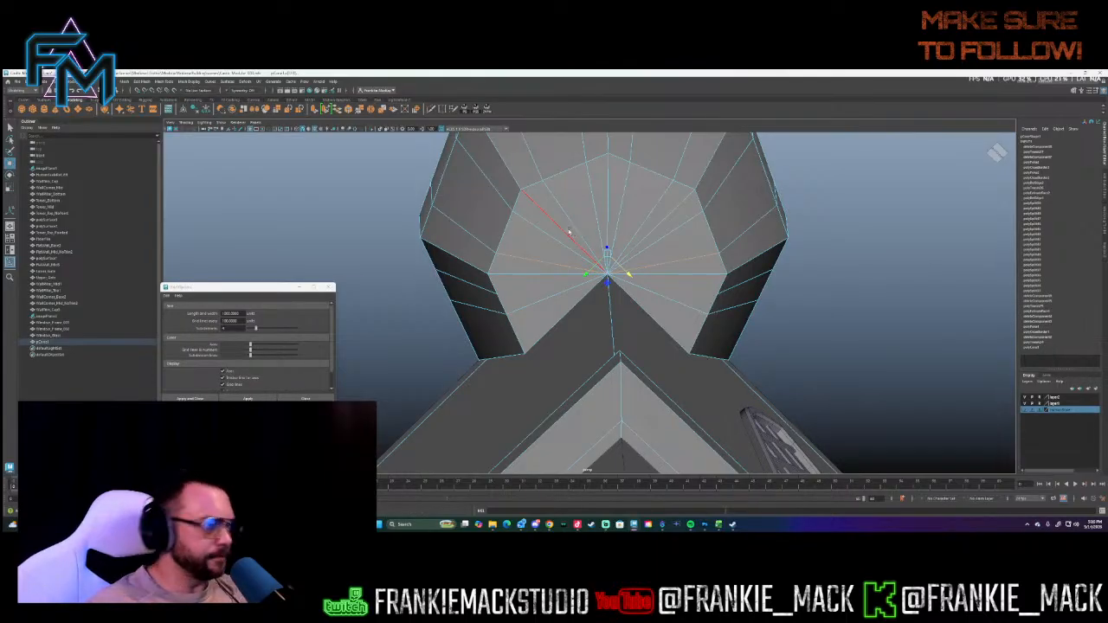
{"action": "key", "text": "Delete"}
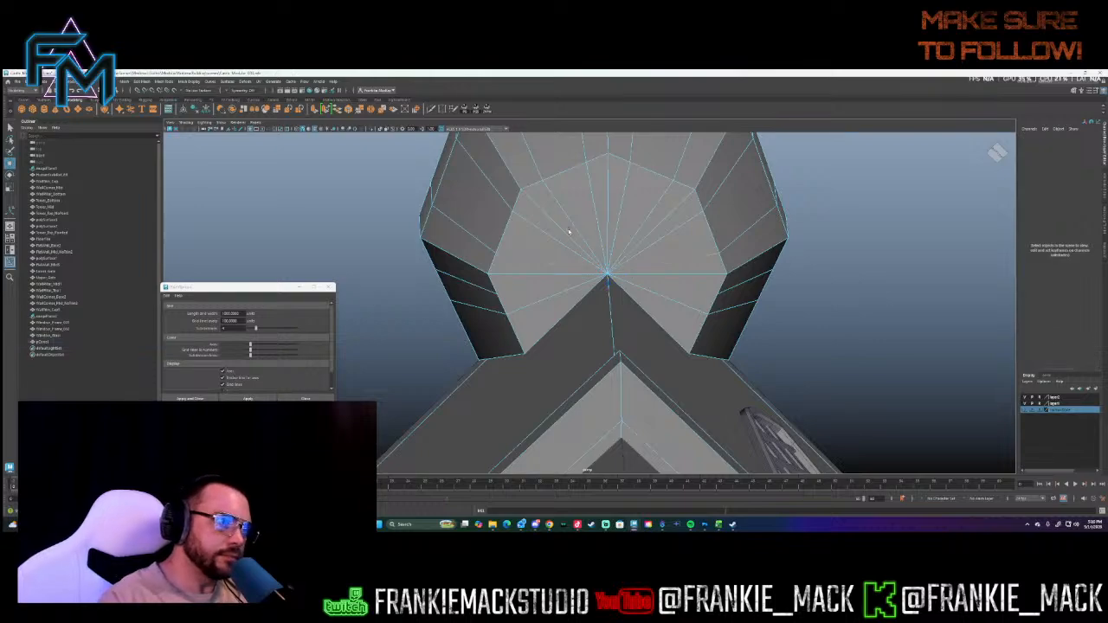
{"action": "left_click", "coordinate": [629, 204]}
{"action": "left_click", "coordinate": [568, 204], "text": "shift"}
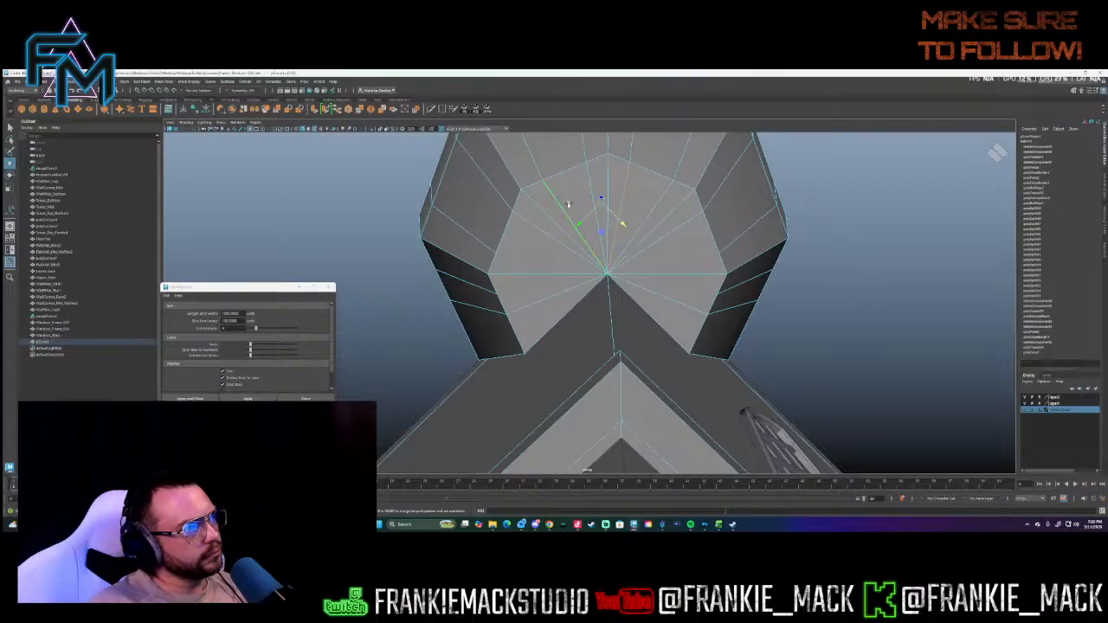
{"action": "key", "text": "Delete"}
- Target Weld the surplus mid-face vertices on the turret's ring below the merlons into the neighbouring corner vertices
{"action": "left_click_drag", "start_coordinate": [582, 205], "coordinate": [515, 389], "text": "alt"}
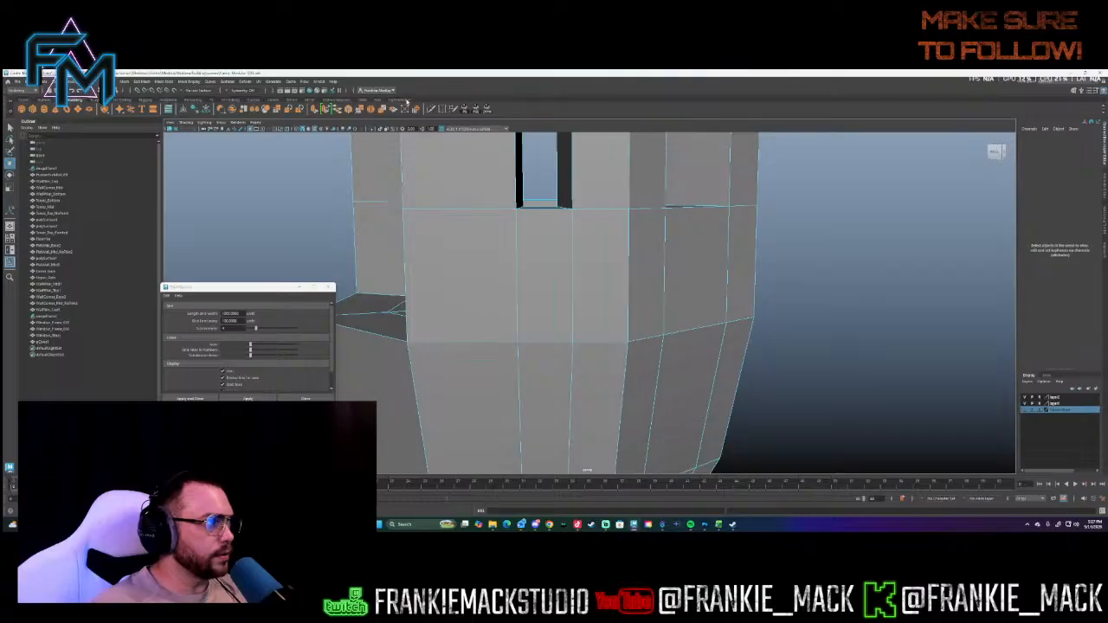
{"action": "right_click", "coordinate": [517, 333]}
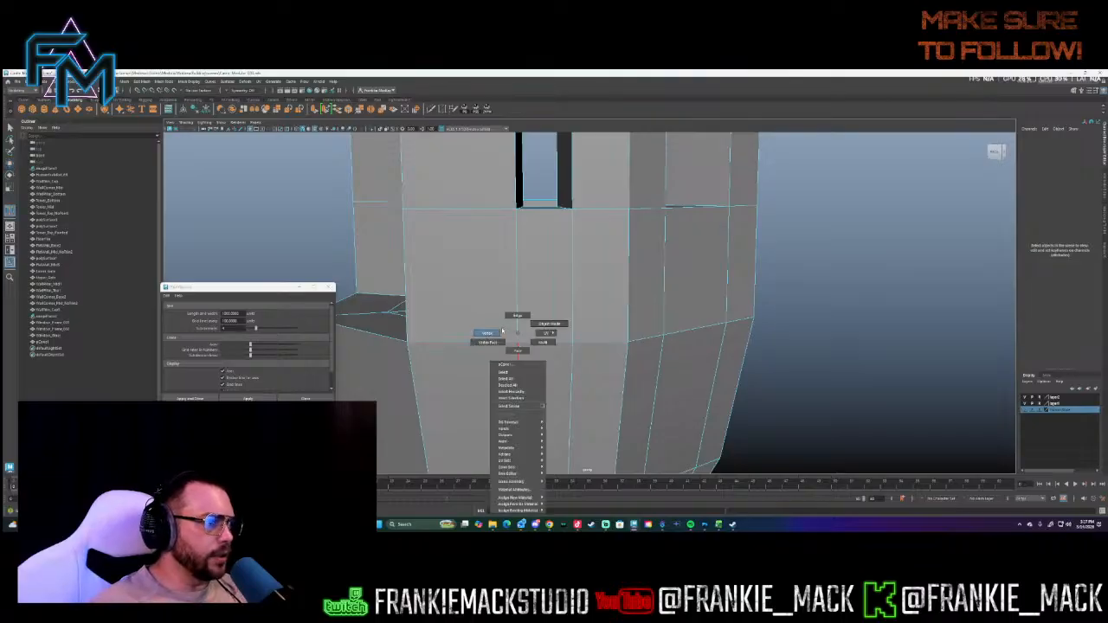
{"action": "right_click_drag", "start_coordinate": [503, 329], "coordinate": [493, 331]}
{"action": "left_click_drag", "start_coordinate": [415, 345], "coordinate": [414, 345]}
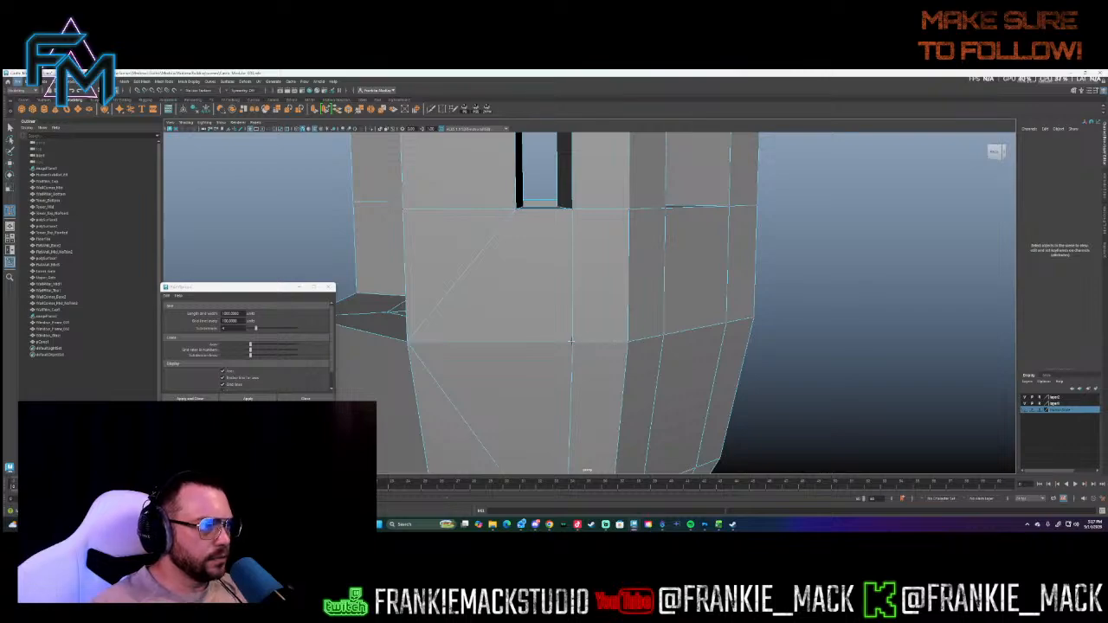
{"action": "left_click_drag", "start_coordinate": [618, 342], "coordinate": [557, 284], "text": "alt"}
{"action": "left_click_drag", "start_coordinate": [612, 312], "coordinate": [326, 323], "text": "alt"}
{"action": "left_click_drag", "start_coordinate": [470, 319], "coordinate": [466, 290], "text": "alt"}
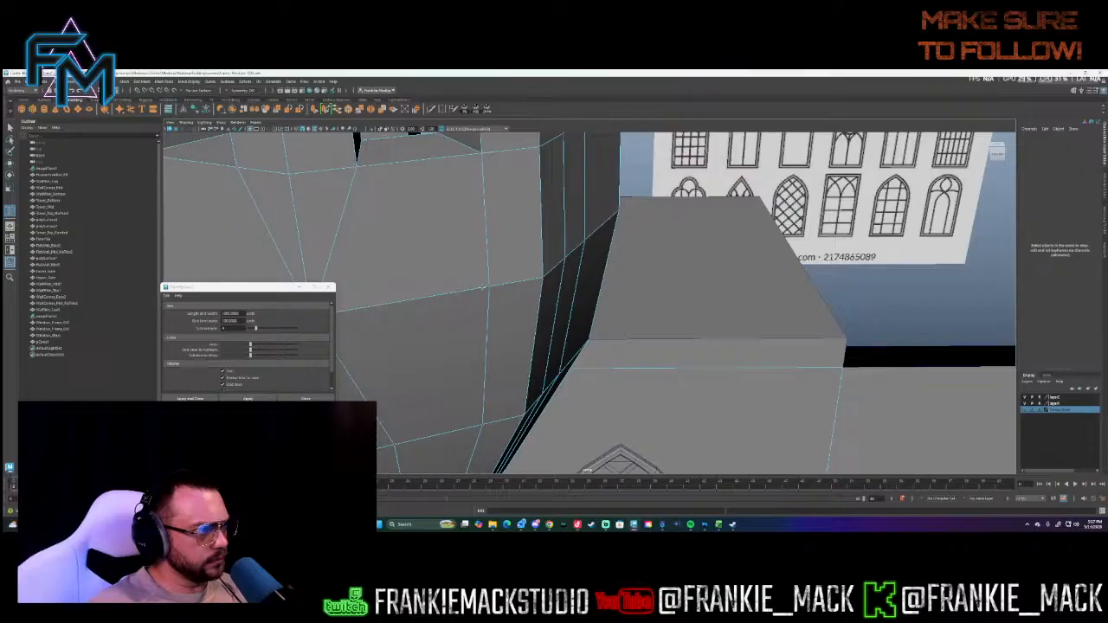
{"action": "left_click_drag", "start_coordinate": [543, 277], "coordinate": [401, 262]}
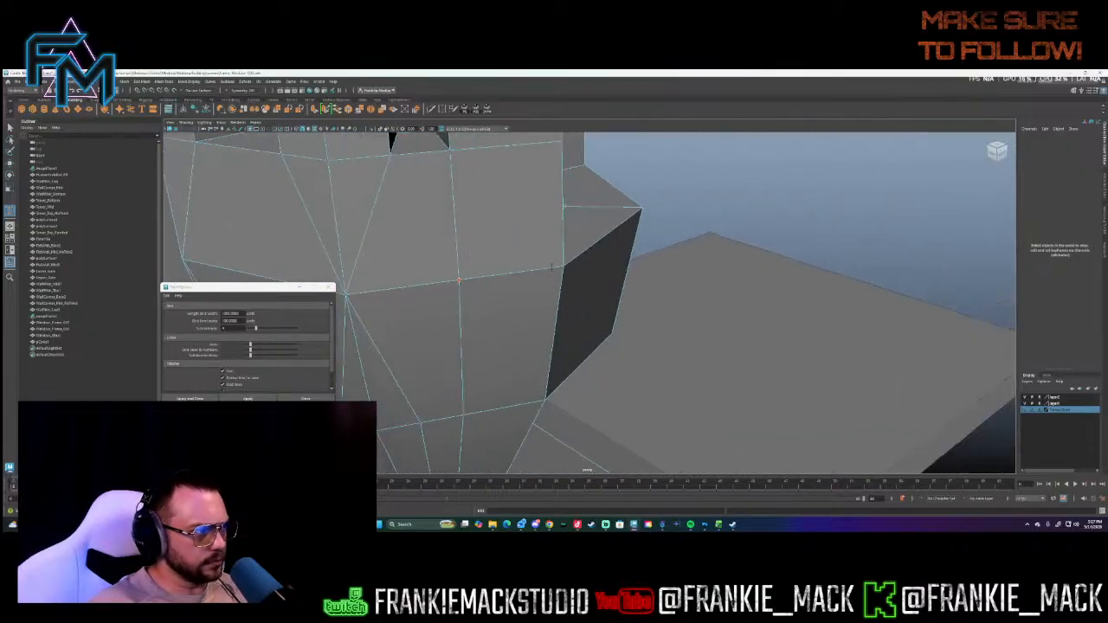
- Weld the surplus vertices on the turret's lower ring and bottom rim into the adjacent corner vertices on the wall side
{"action": "left_click_drag", "start_coordinate": [551, 267], "coordinate": [489, 249], "text": "alt"}
{"action": "left_click_drag", "start_coordinate": [580, 246], "coordinate": [573, 250]}
{"action": "left_click_drag", "start_coordinate": [447, 262], "coordinate": [402, 268]}
{"action": "left_click_drag", "start_coordinate": [437, 378], "coordinate": [435, 378]}
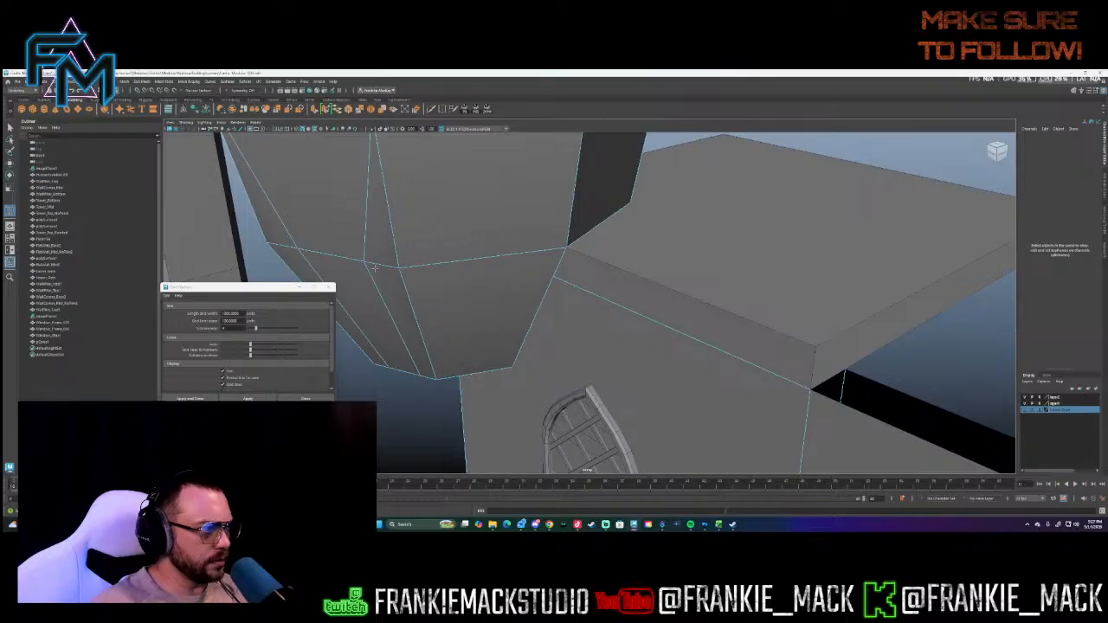
{"action": "left_click_drag", "start_coordinate": [364, 260], "coordinate": [400, 266]}
{"action": "left_click_drag", "start_coordinate": [436, 375], "coordinate": [436, 377]}
- Weld the remaining surplus vertices around the other sides of the turret's lower ring and bottom rim into their corners
{"action": "left_click_drag", "start_coordinate": [410, 334], "coordinate": [735, 193], "text": "alt"}
{"action": "scroll", "coordinate": [372, 228], "scroll_direction": "down", "scroll_amount": 3}
{"action": "left_click_drag", "start_coordinate": [372, 229], "coordinate": [613, 246], "text": "alt"}
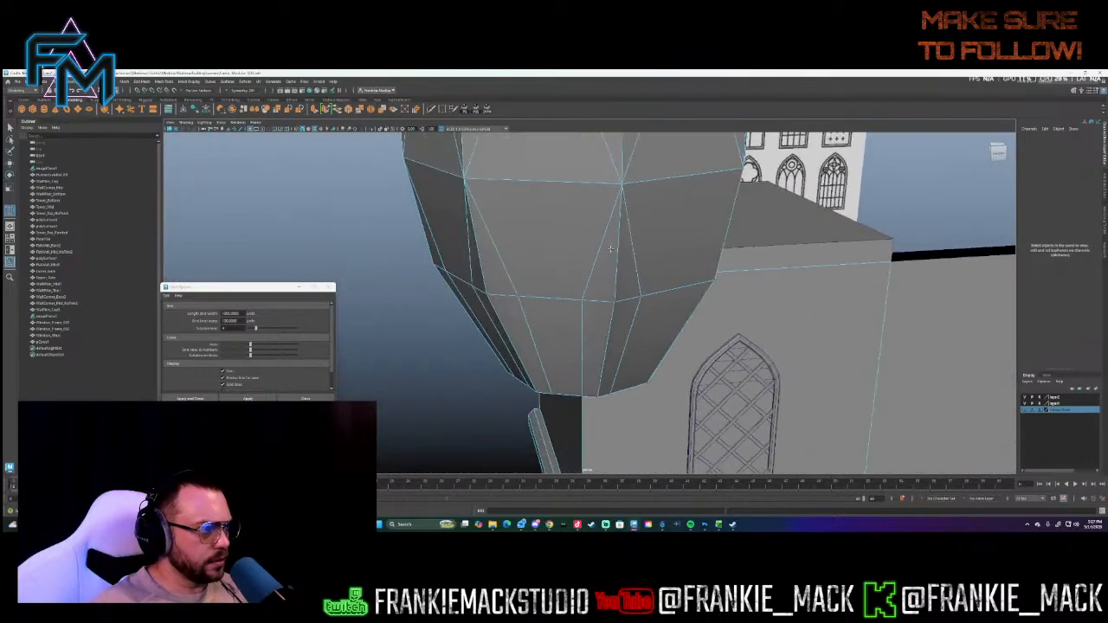
{"action": "left_click_drag", "start_coordinate": [644, 295], "coordinate": [614, 303]}
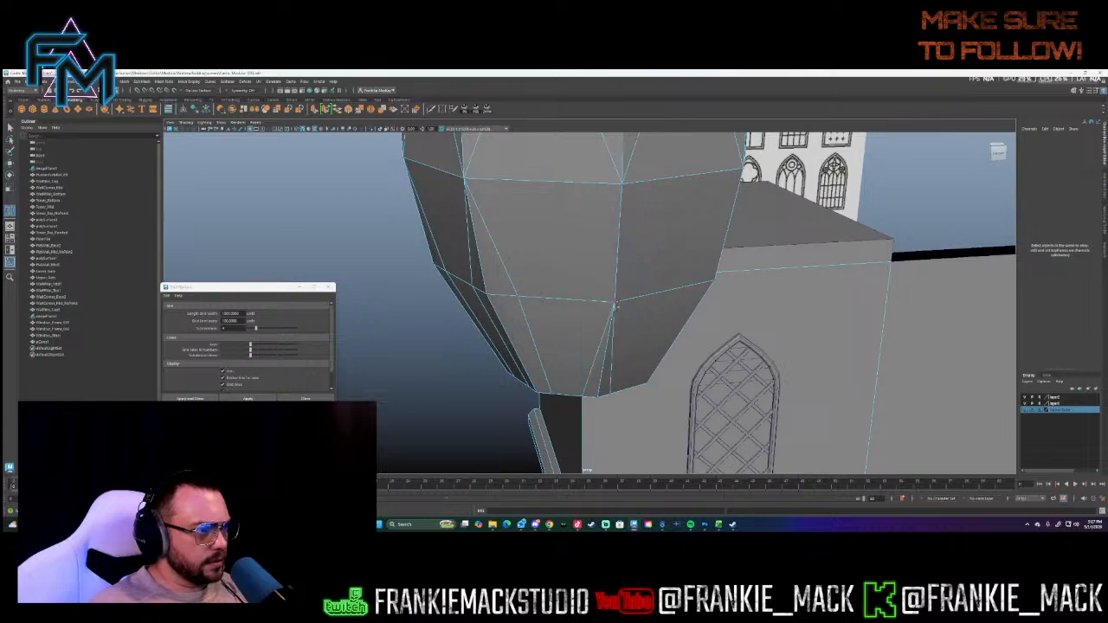
{"action": "left_click_drag", "start_coordinate": [565, 378], "coordinate": [578, 245], "text": "alt"}
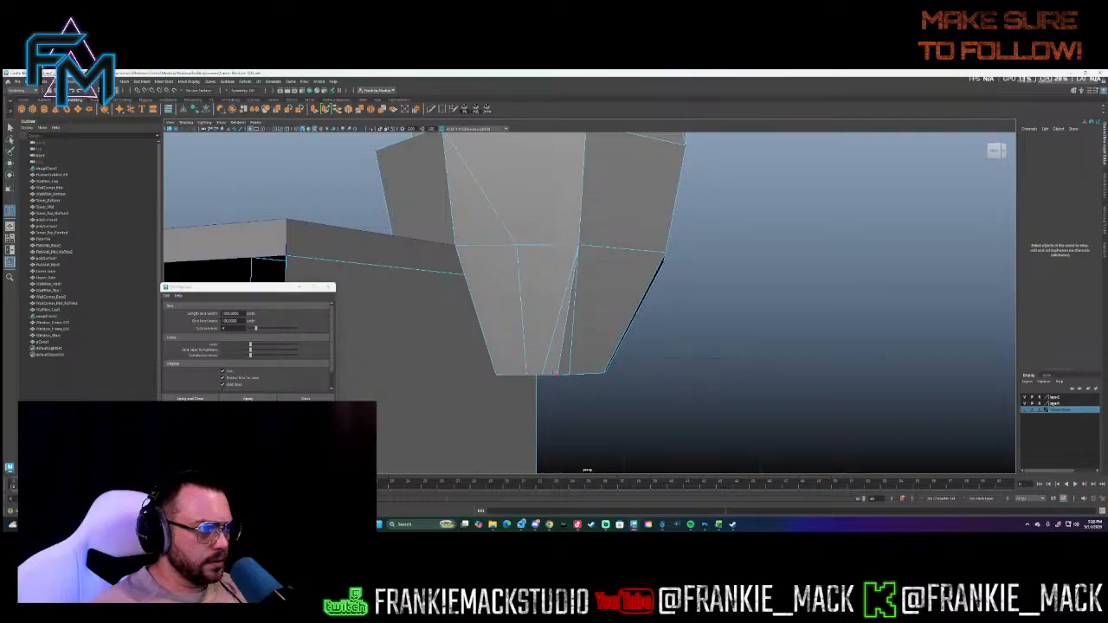
{"action": "left_click_drag", "start_coordinate": [552, 372], "coordinate": [557, 373]}
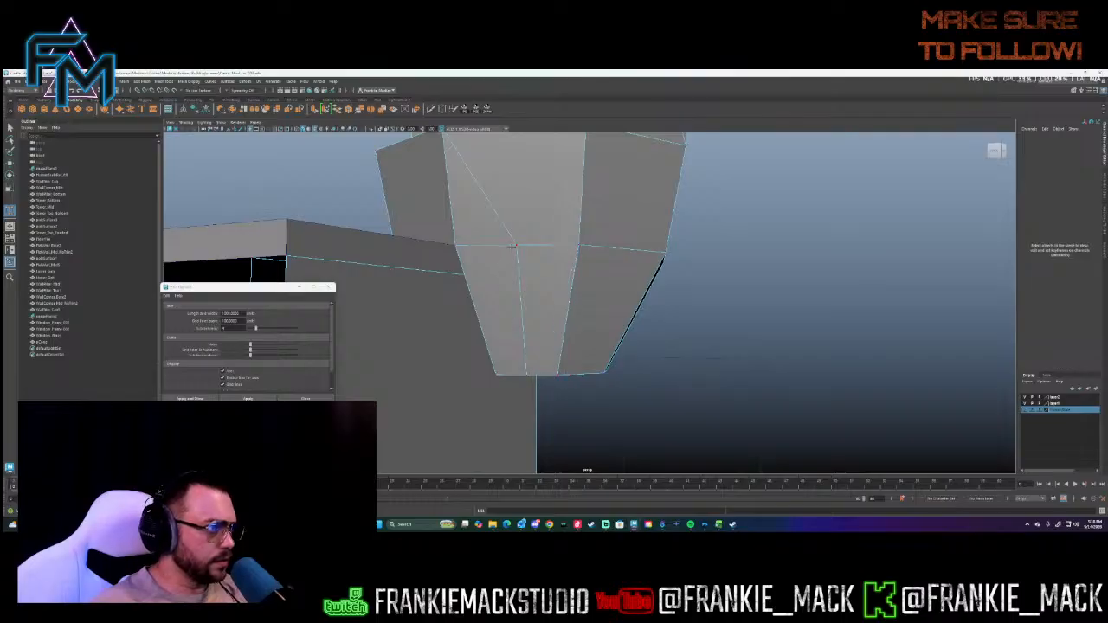
{"action": "left_click_drag", "start_coordinate": [523, 374], "coordinate": [521, 231], "text": "alt"}
- Select the bottom of the turret and bevel it
{"action": "scroll", "coordinate": [444, 247], "scroll_direction": "down", "scroll_amount": 3}
{"action": "right_click_drag", "start_coordinate": [579, 296], "coordinate": [580, 324]}
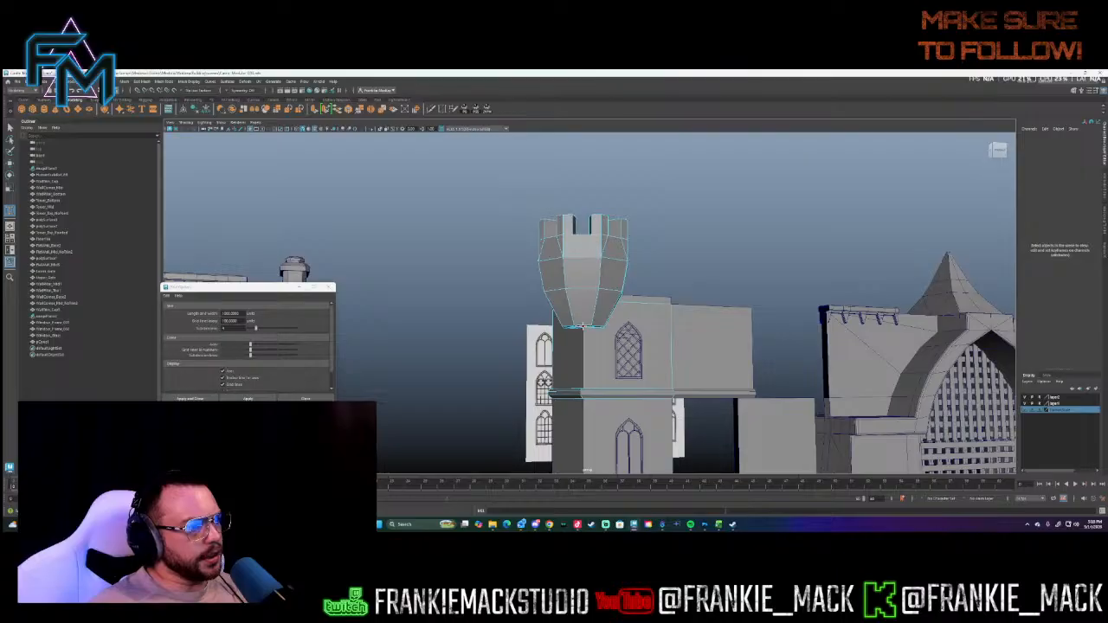
{"action": "left_click", "coordinate": [10, 128]}
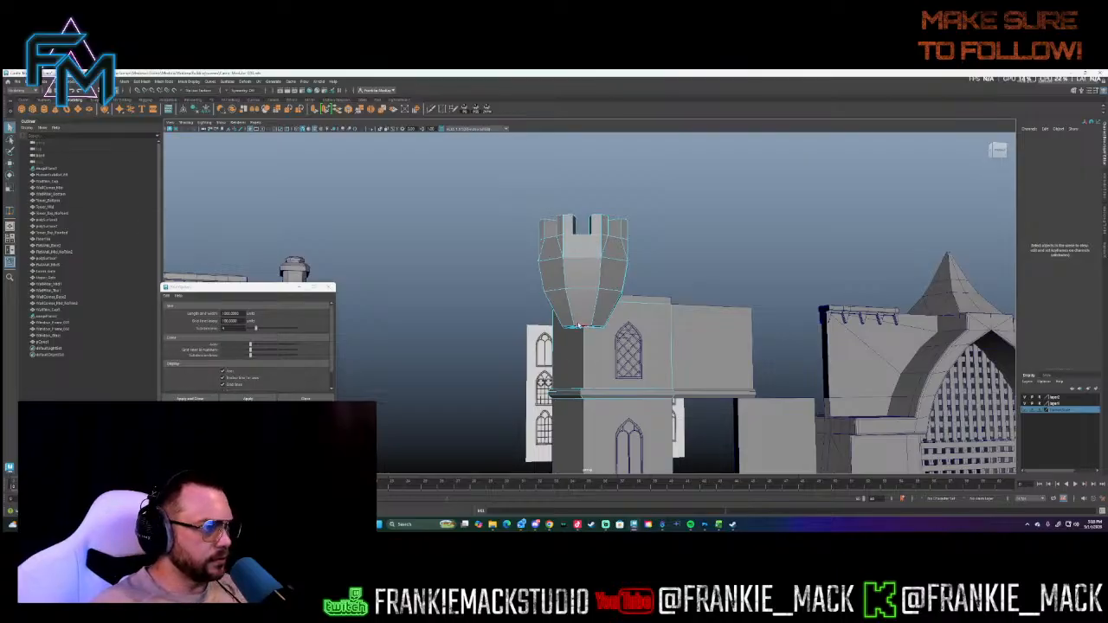
{"action": "left_click", "coordinate": [578, 325]}
{"action": "left_click_drag", "start_coordinate": [598, 317], "coordinate": [628, 300], "text": "alt"}
{"action": "right_click_drag", "start_coordinate": [605, 308], "coordinate": [612, 313], "text": "shift"}
{"action": "left_click_drag", "start_coordinate": [611, 315], "coordinate": [783, 317], "text": "alt"}
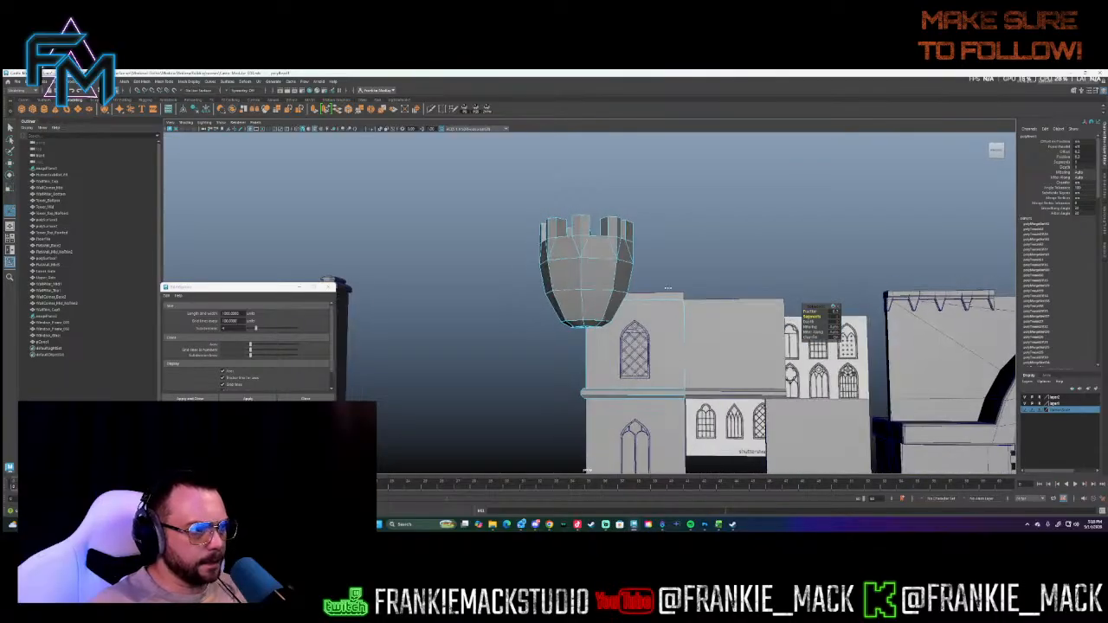
- Select the upper part of the turret with its merlons and move it down to shorten the tapered base
{"action": "left_click_drag", "start_coordinate": [670, 288], "coordinate": [599, 289], "text": "alt"}
{"action": "right_click", "coordinate": [602, 298]}
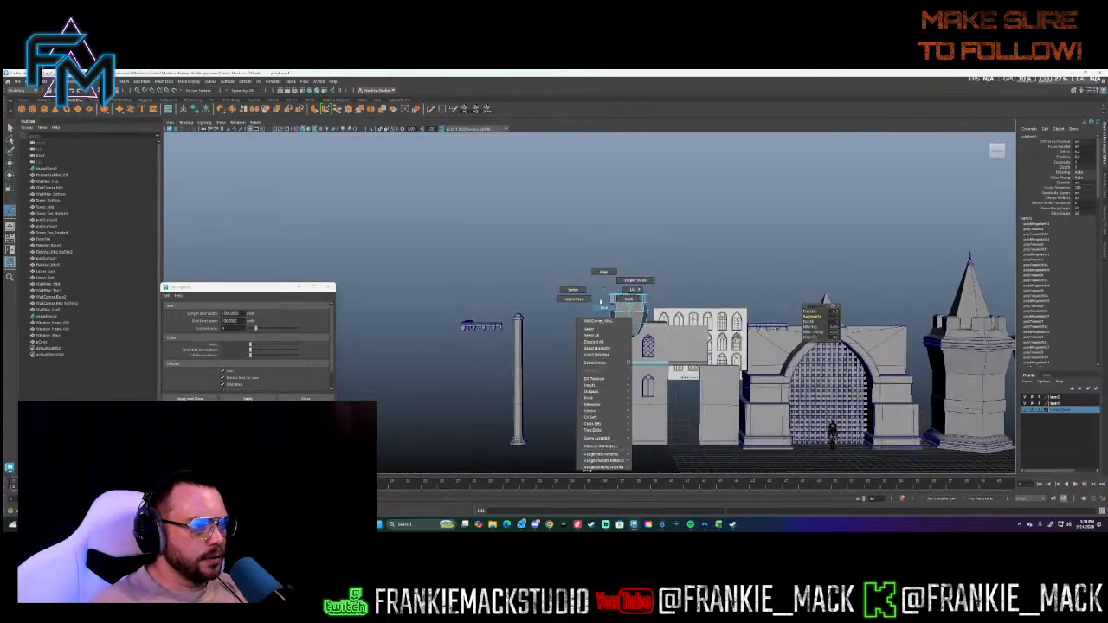
{"action": "right_click_drag", "start_coordinate": [602, 280], "coordinate": [600, 274]}
{"action": "left_click_drag", "start_coordinate": [575, 262], "coordinate": [658, 333]}
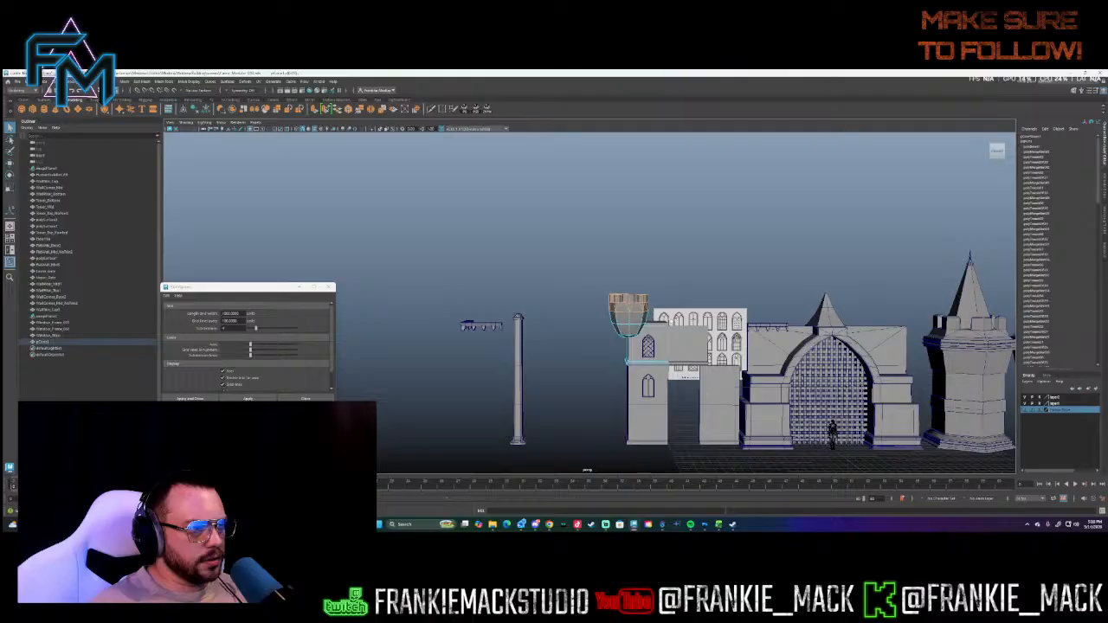
{"action": "mouse_move", "coordinate": [647, 322]}
{"action": "left_mouse_down", "text": "alt"}
{"action": "mouse_move", "coordinate": [724, 329]}
{"action": "mouse_move", "coordinate": [645, 318]}
{"action": "mouse_move", "coordinate": [639, 303]}
{"action": "mouse_move", "coordinate": [657, 332]}
{"action": "mouse_move", "coordinate": [625, 329]}
{"action": "mouse_move", "coordinate": [641, 337]}
{"action": "left_mouse_up", "text": "alt"}
{"action": "key", "text": "w"}
{"action": "scroll", "coordinate": [640, 338], "scroll_direction": "up", "scroll_amount": 5}
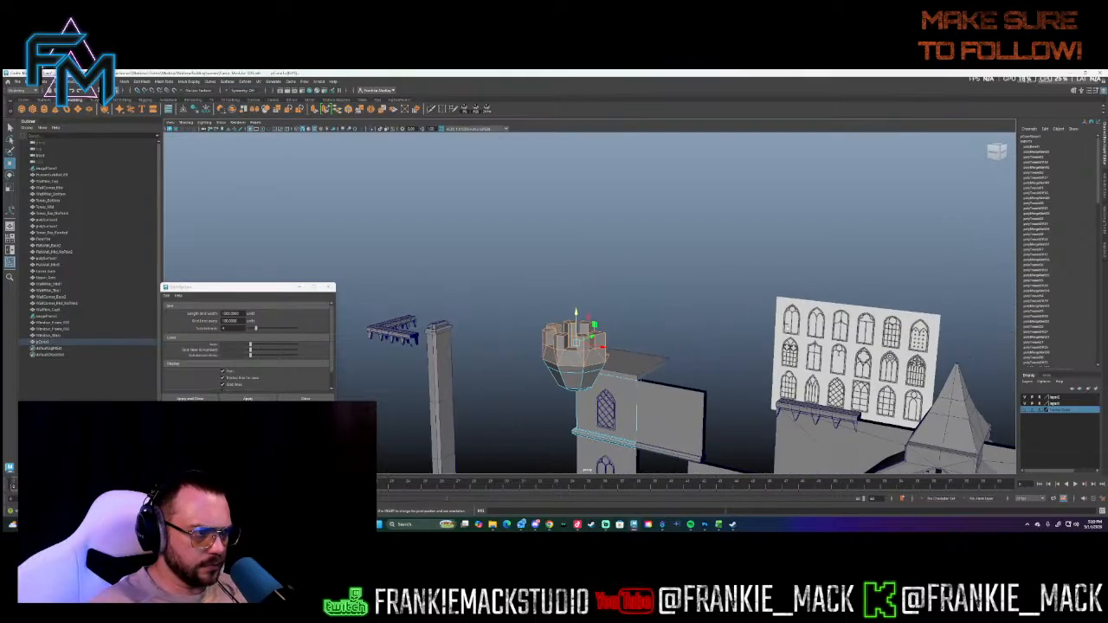
{"action": "middle_click_drag", "start_coordinate": [593, 370], "coordinate": [672, 319], "text": "alt"}
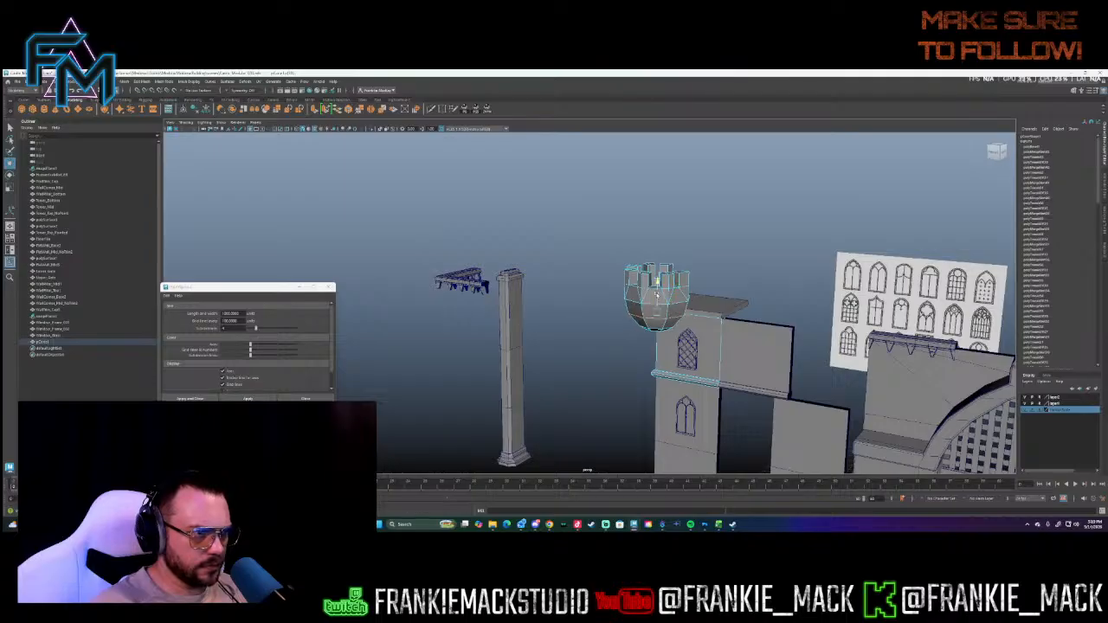
{"action": "left_click_drag", "start_coordinate": [694, 320], "coordinate": [557, 276], "text": "alt"}
{"action": "mouse_move", "coordinate": [658, 280]}
{"action": "left_mouse_down", "text": "alt"}
{"action": "mouse_move", "coordinate": [600, 303]}
{"action": "mouse_move", "coordinate": [641, 271]}
{"action": "left_mouse_up", "text": "alt"}
- Select the whole turret as an object and examine how it sits on the square tower's corner from several angles
{"action": "right_click_drag", "start_coordinate": [561, 234], "coordinate": [579, 222]}
{"action": "left_click", "coordinate": [579, 222]}
{"action": "left_click_drag", "start_coordinate": [579, 222], "coordinate": [625, 263], "text": "alt"}
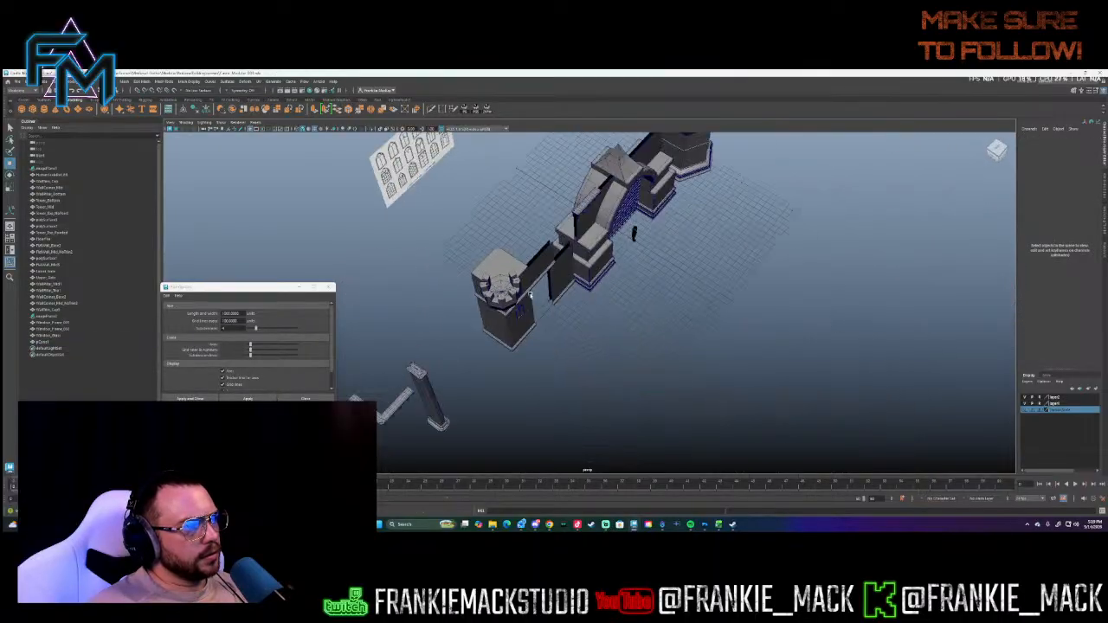
{"action": "left_click", "coordinate": [492, 301]}
{"action": "left_click_drag", "start_coordinate": [498, 314], "coordinate": [615, 284], "text": "alt"}
{"action": "right_click_drag", "start_coordinate": [614, 283], "coordinate": [747, 279], "text": "alt"}
{"action": "middle_click_drag", "start_coordinate": [543, 242], "coordinate": [623, 288], "text": "alt"}
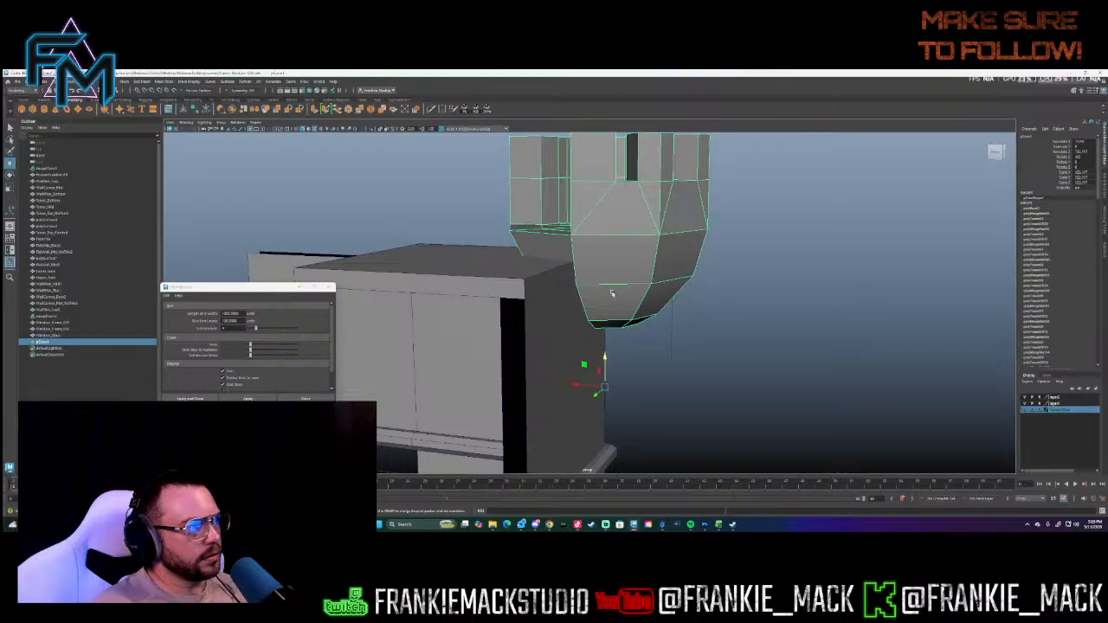
{"action": "left_click", "coordinate": [561, 266]}
{"action": "left_click", "coordinate": [551, 251]}
{"action": "left_click_drag", "start_coordinate": [551, 250], "coordinate": [629, 275], "text": "alt"}
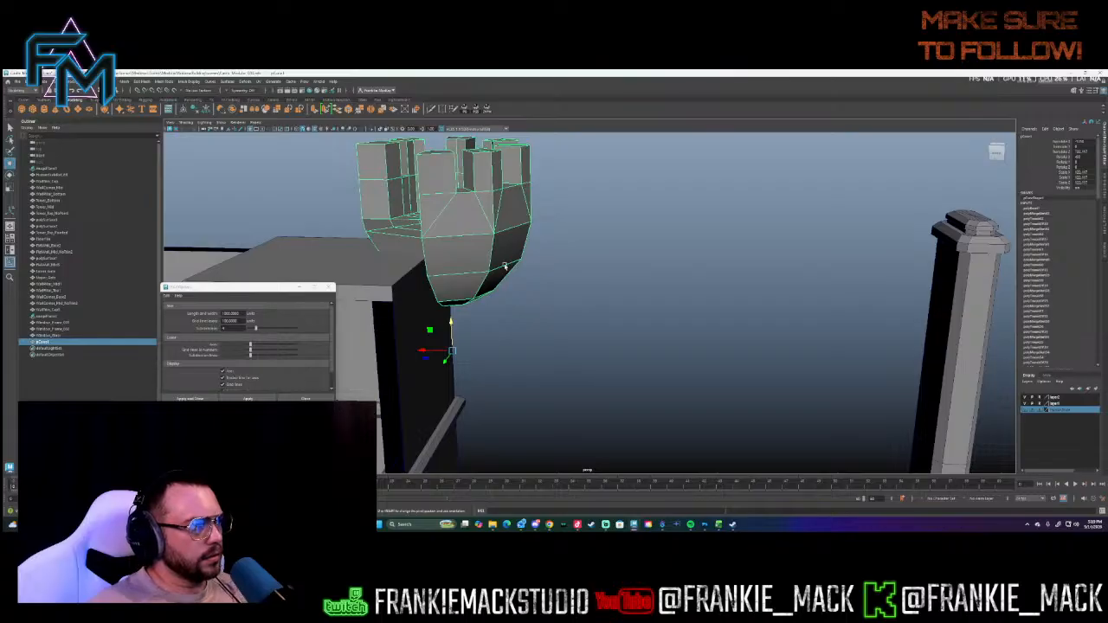
- Select the turret's lower inner vertices above the tower roof and move them down into the roof
{"action": "left_click_drag", "start_coordinate": [505, 266], "coordinate": [526, 264], "text": "alt"}
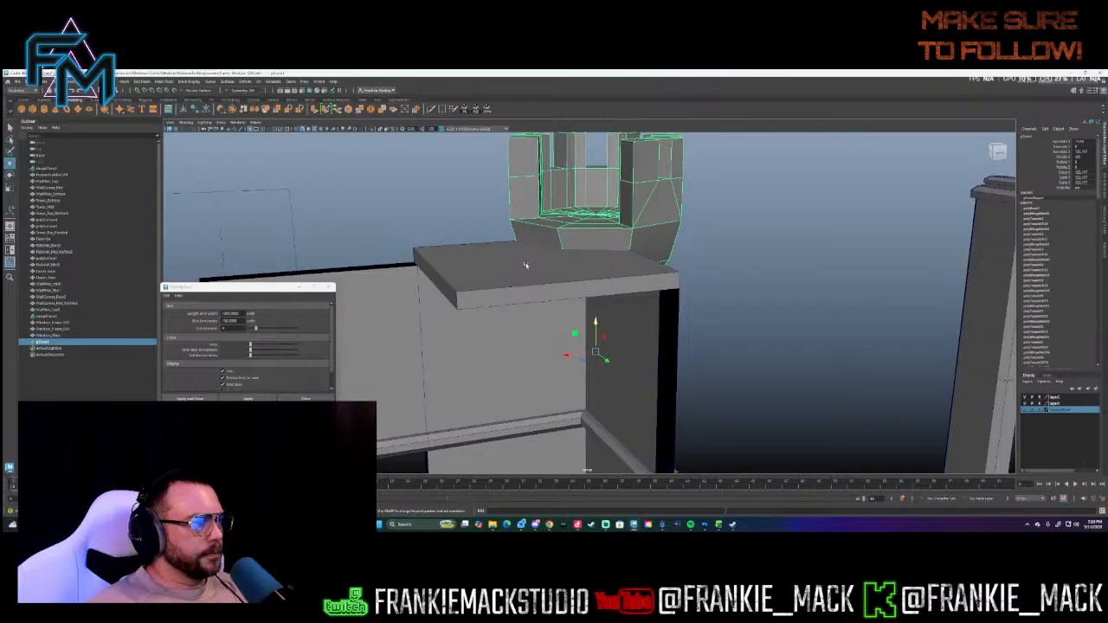
{"action": "left_click", "coordinate": [566, 252]}
{"action": "left_click", "coordinate": [563, 244]}
{"action": "right_click_drag", "start_coordinate": [562, 242], "coordinate": [546, 240]}
{"action": "left_click", "coordinate": [571, 250]}
{"action": "left_click_drag", "start_coordinate": [563, 237], "coordinate": [558, 248]}
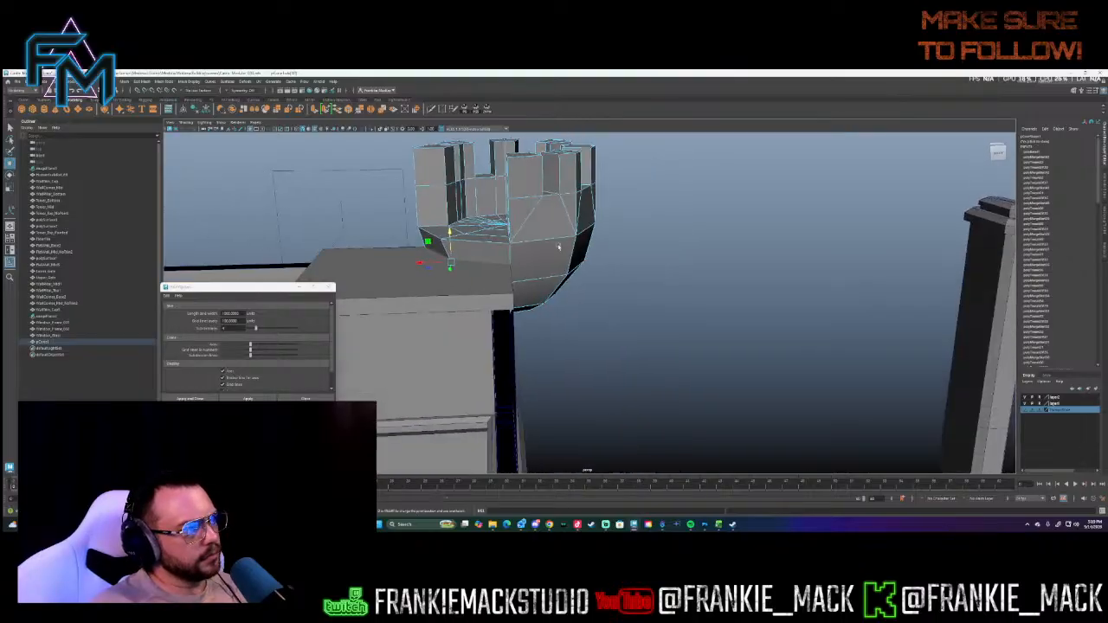
{"action": "left_click_drag", "start_coordinate": [452, 245], "coordinate": [453, 258]}
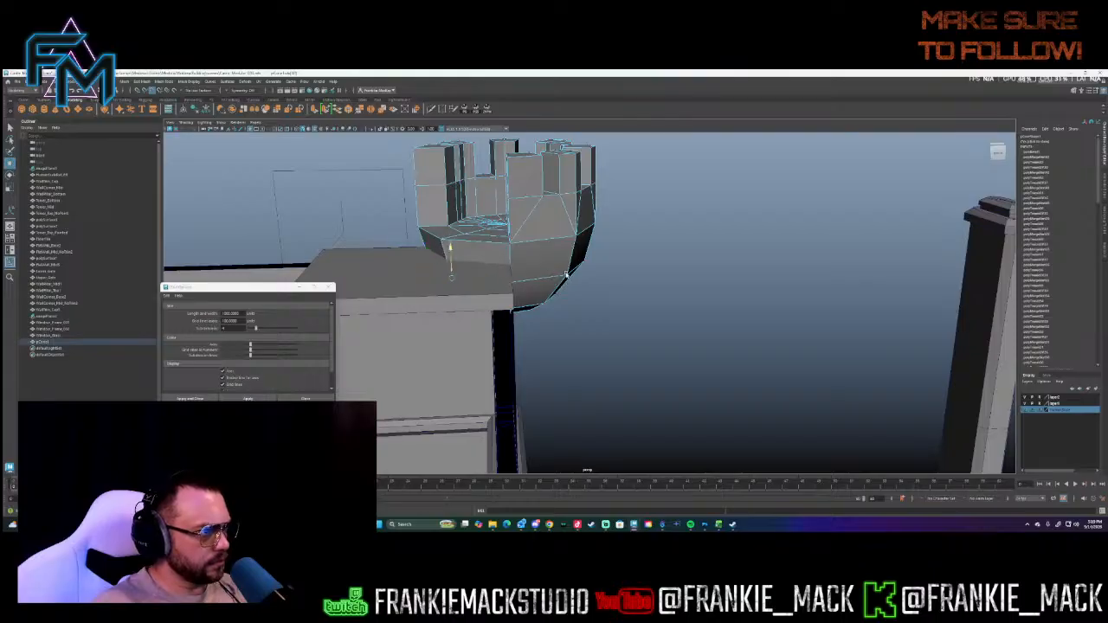
- Select the turret as an object, delete its construction history and freeze its transformations
{"action": "left_click_drag", "start_coordinate": [562, 283], "coordinate": [657, 288], "text": "alt"}
{"action": "right_click_drag", "start_coordinate": [607, 241], "coordinate": [628, 234]}
{"action": "left_click", "coordinate": [616, 229]}
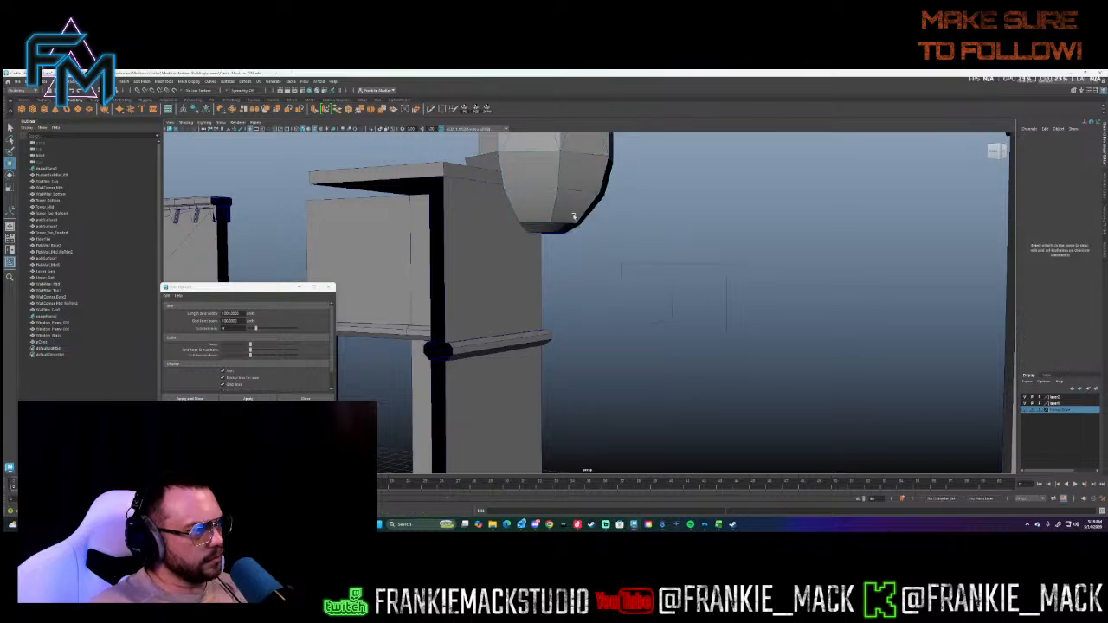
{"action": "left_click", "coordinate": [573, 217]}
{"action": "left_click_drag", "start_coordinate": [567, 226], "coordinate": [585, 258], "text": "alt"}
{"action": "left_click", "coordinate": [183, 110]}
{"action": "left_click", "coordinate": [194, 110]}
{"action": "left_click", "coordinate": [206, 110]}
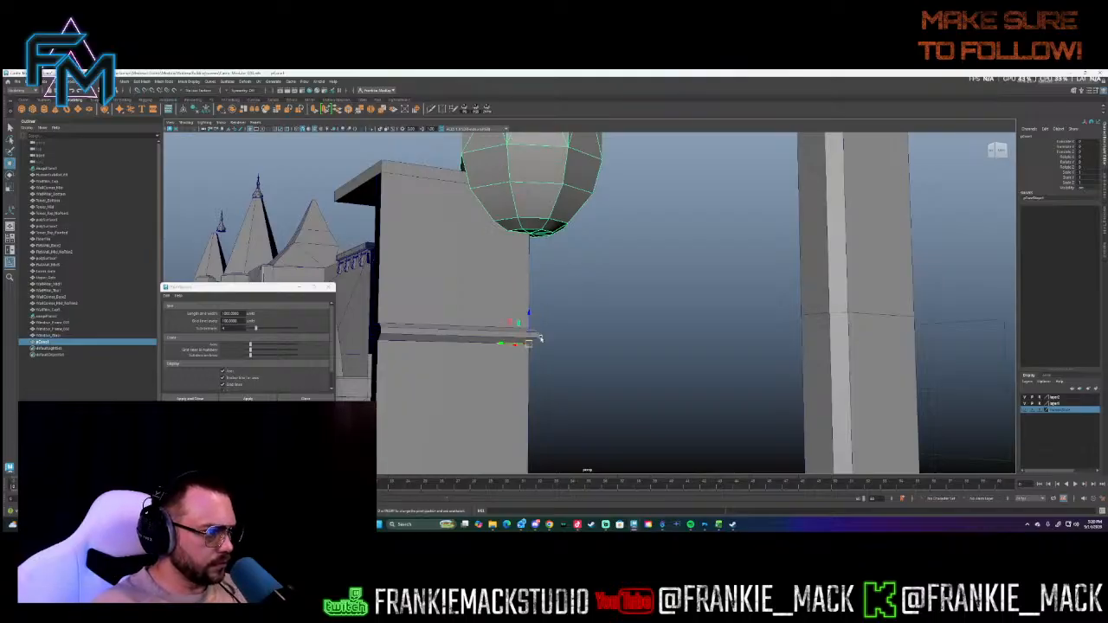
- Snap the turret's pivot to the tower's corner directly beneath the ledge
{"action": "left_click_drag", "start_coordinate": [556, 321], "coordinate": [494, 310], "text": "alt"}
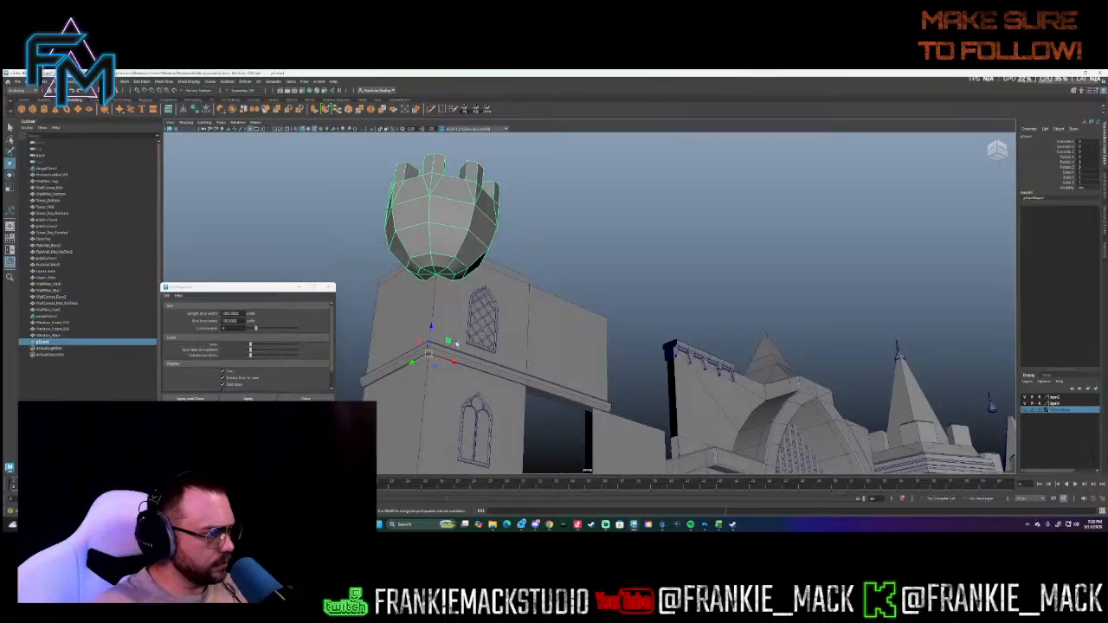
{"action": "left_click_drag", "start_coordinate": [454, 344], "coordinate": [519, 324], "text": "alt"}
{"action": "right_click_drag", "start_coordinate": [519, 324], "coordinate": [735, 364], "text": "alt"}
{"action": "mouse_move", "coordinate": [580, 358]}
{"action": "left_mouse_down", "text": "alt"}
{"action": "mouse_move", "coordinate": [511, 358]}
{"action": "mouse_move", "coordinate": [507, 370]}
{"action": "mouse_move", "coordinate": [487, 349]}
{"action": "mouse_move", "coordinate": [593, 353]}
{"action": "mouse_move", "coordinate": [588, 375]}
{"action": "mouse_move", "coordinate": [600, 358]}
{"action": "left_mouse_up", "text": "alt"}
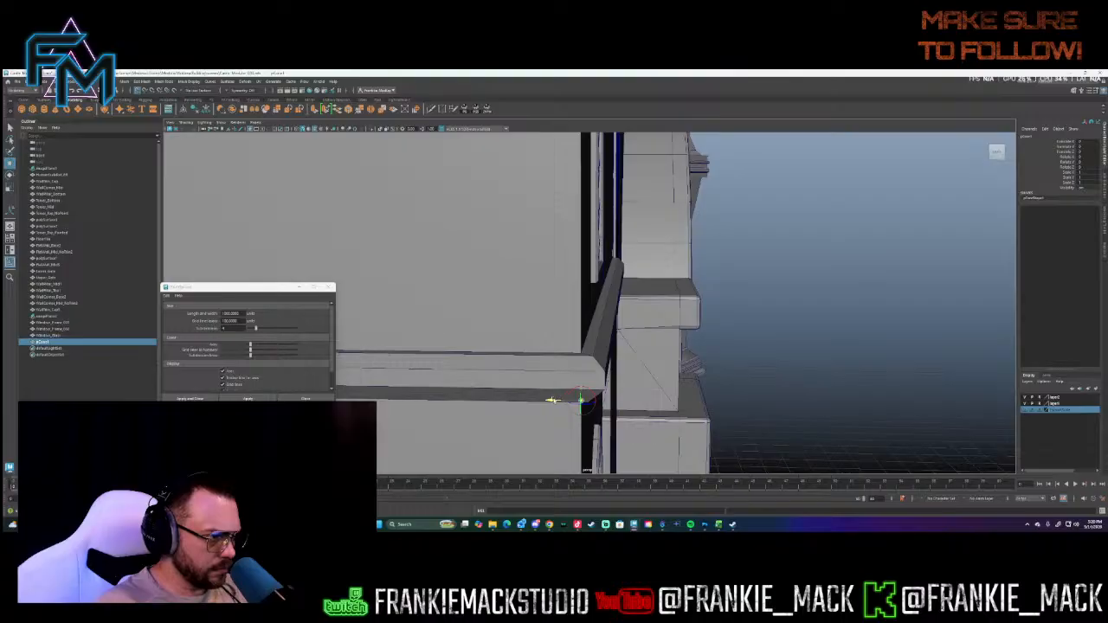
{"action": "left_click_drag", "start_coordinate": [579, 404], "coordinate": [548, 400], "text": "alt"}
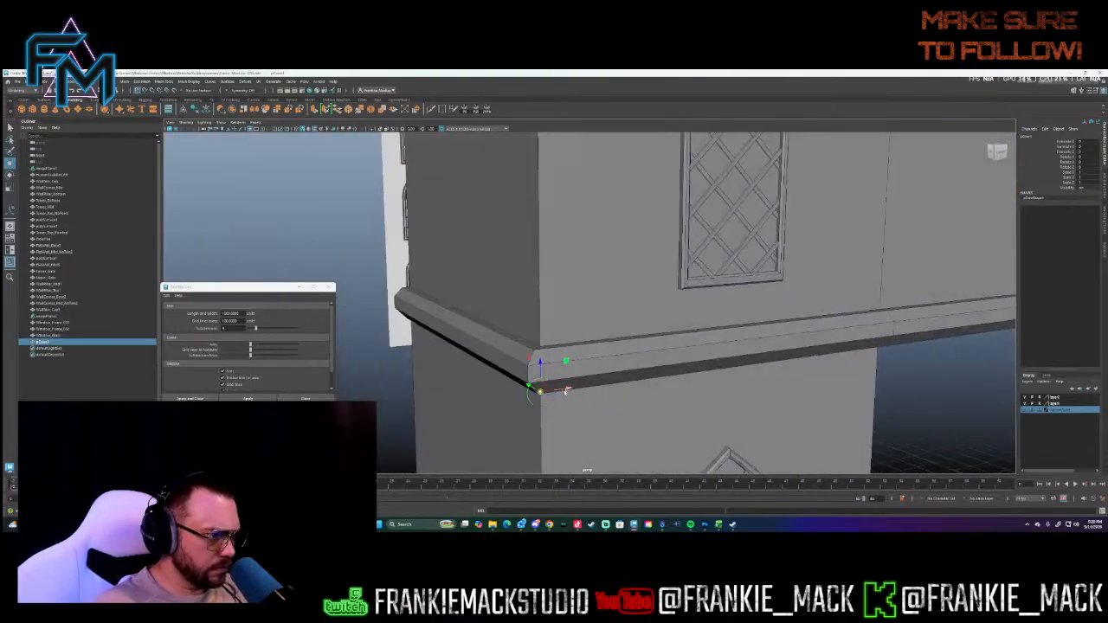
{"action": "scroll", "coordinate": [628, 365], "scroll_direction": "down", "scroll_amount": 10}
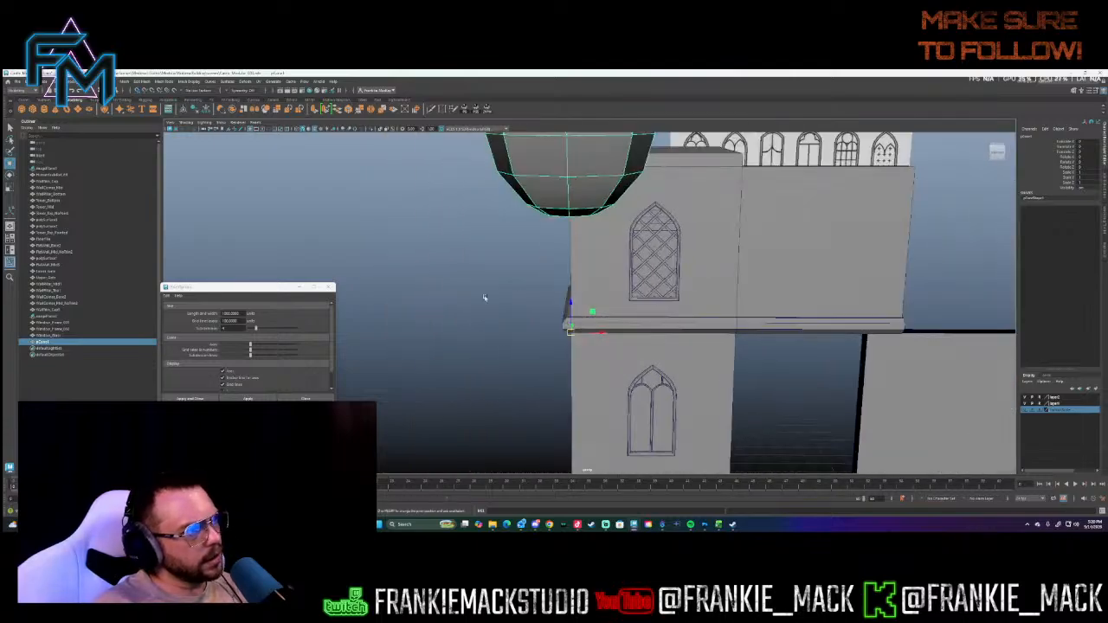
{"action": "left_click_drag", "start_coordinate": [592, 282], "coordinate": [650, 283], "text": "alt"}
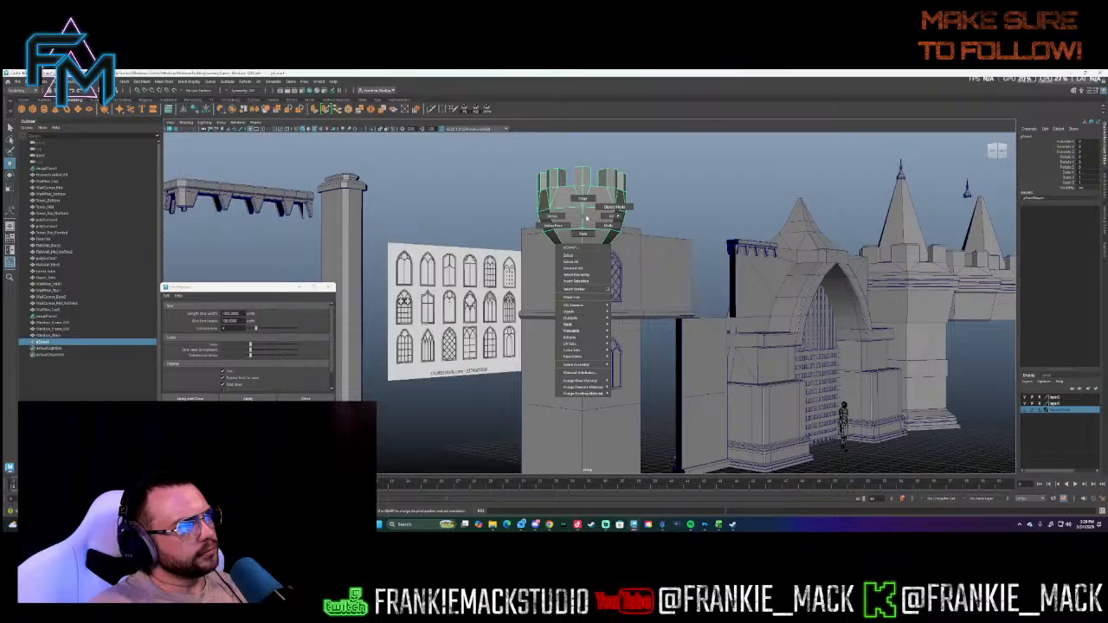
- Select the ring of faces around the turret's tapered base and extrude it outward
{"action": "right_click_drag", "start_coordinate": [583, 227], "coordinate": [583, 233]}
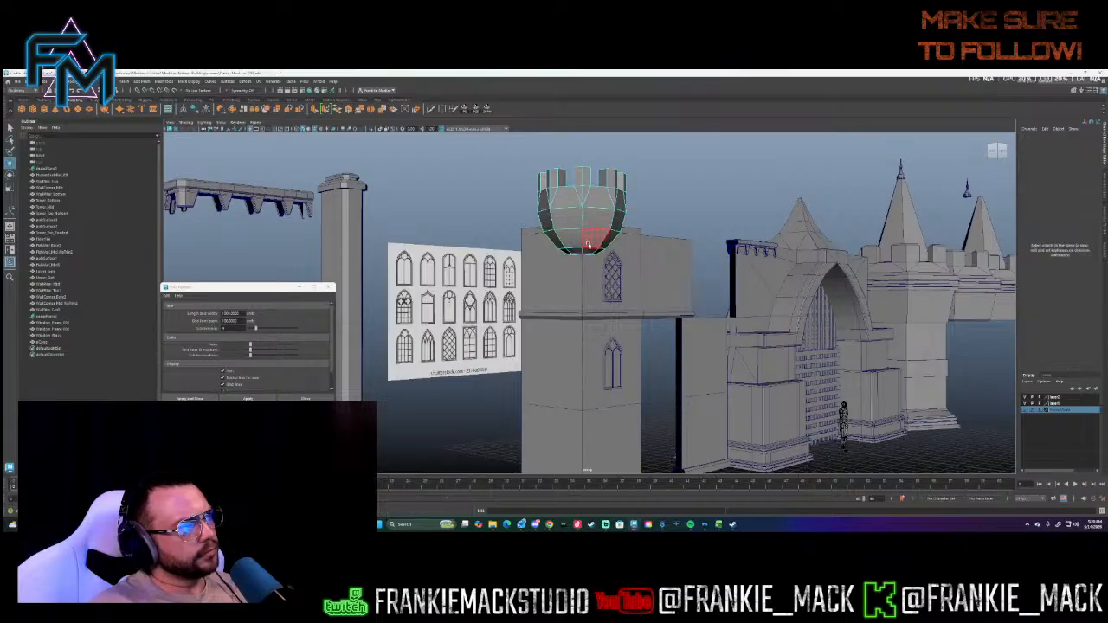
{"action": "left_click", "coordinate": [590, 243]}
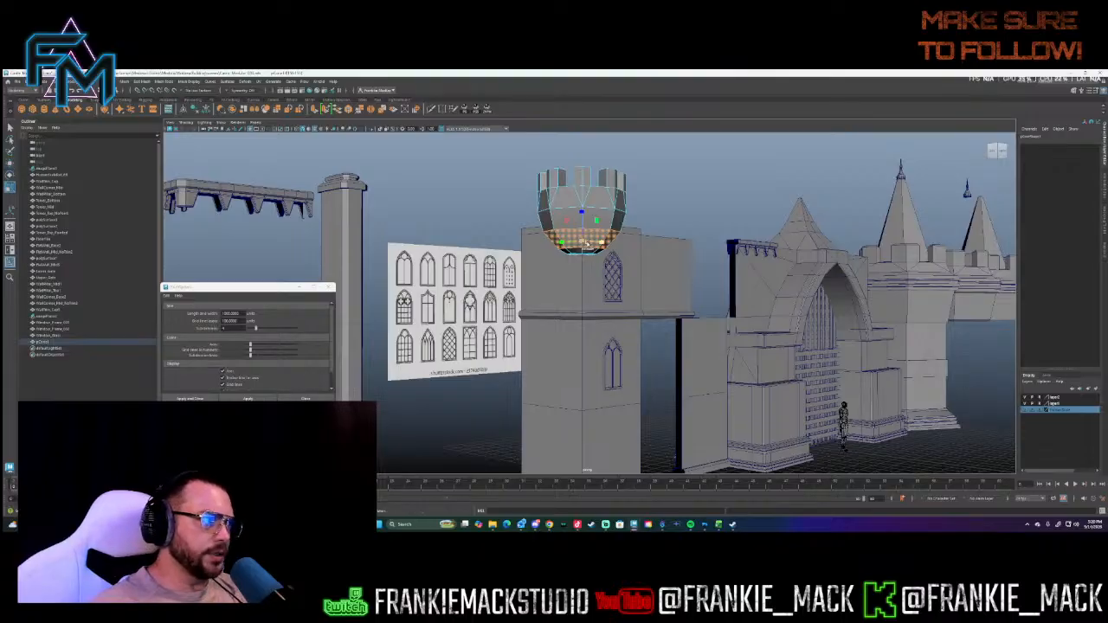
{"action": "key", "text": "ctrl+e"}
{"action": "mouse_move", "coordinate": [592, 242]}
{"action": "left_mouse_down", "text": "alt"}
{"action": "mouse_move", "coordinate": [553, 256]}
{"action": "mouse_move", "coordinate": [603, 239]}
{"action": "mouse_move", "coordinate": [596, 229]}
{"action": "left_mouse_up", "text": "alt"}
- Select the edge loops of the extruded base band and reposition them vertically to form an overhanging, tapering lip
{"action": "right_click_drag", "start_coordinate": [595, 234], "coordinate": [595, 217]}
{"action": "left_click_drag", "start_coordinate": [595, 219], "coordinate": [584, 245], "text": "alt"}
{"action": "double_click", "coordinate": [578, 240]}
{"action": "key", "text": "w"}
{"action": "left_click_drag", "start_coordinate": [578, 206], "coordinate": [600, 245]}
{"action": "double_click", "coordinate": [577, 257]}
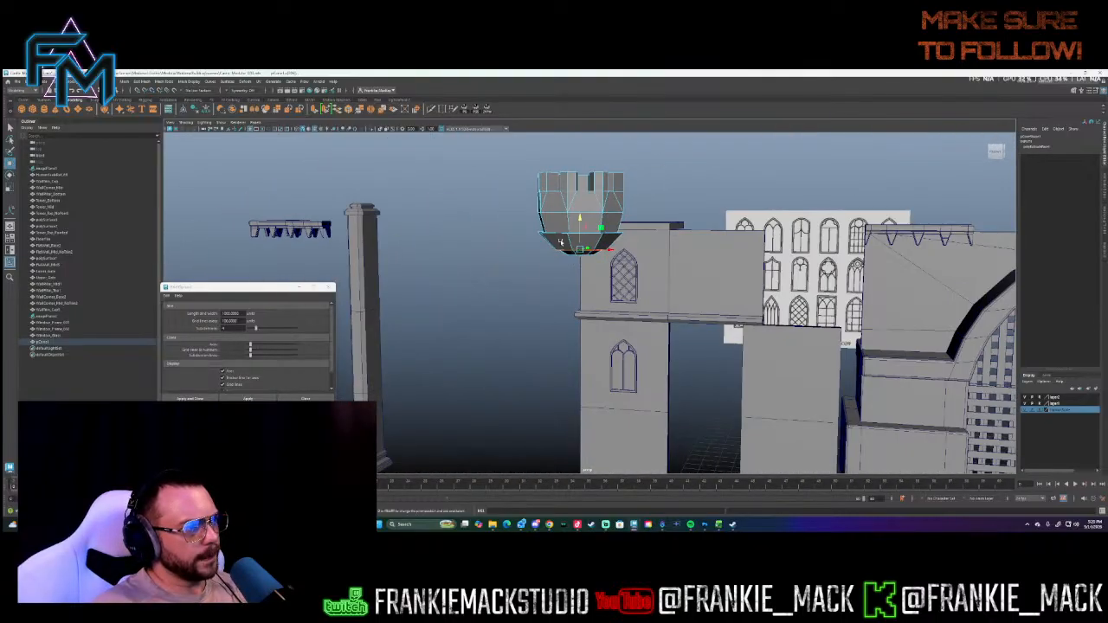
- Cut closely spaced horizontal edge loops around the flared base with Multi-Cut, undoing the last cut and placing it again
{"action": "right_click", "coordinate": [561, 240]}
{"action": "right_click_drag", "start_coordinate": [566, 234], "coordinate": [562, 225]}
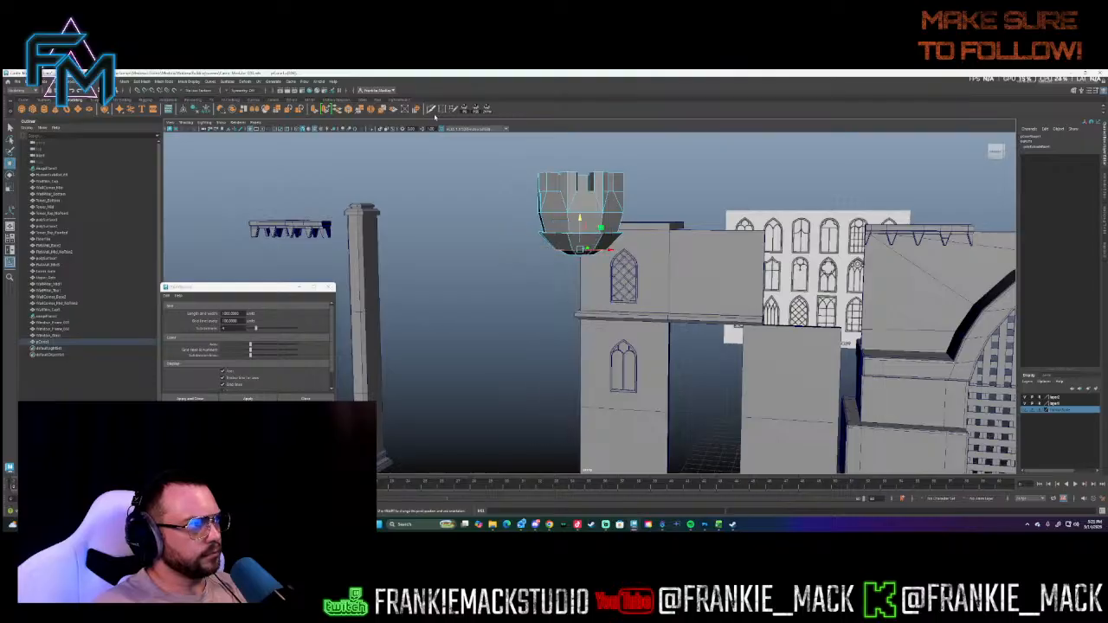
{"action": "left_click", "coordinate": [431, 113]}
{"action": "left_click", "coordinate": [570, 240], "text": "ctrl"}
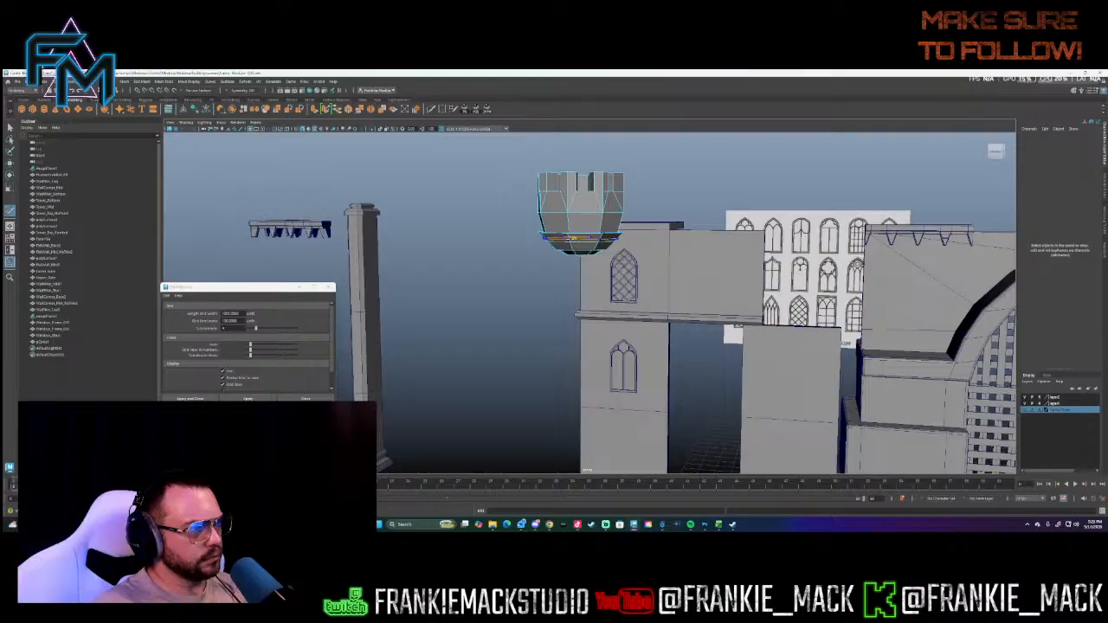
{"action": "key", "text": "f"}
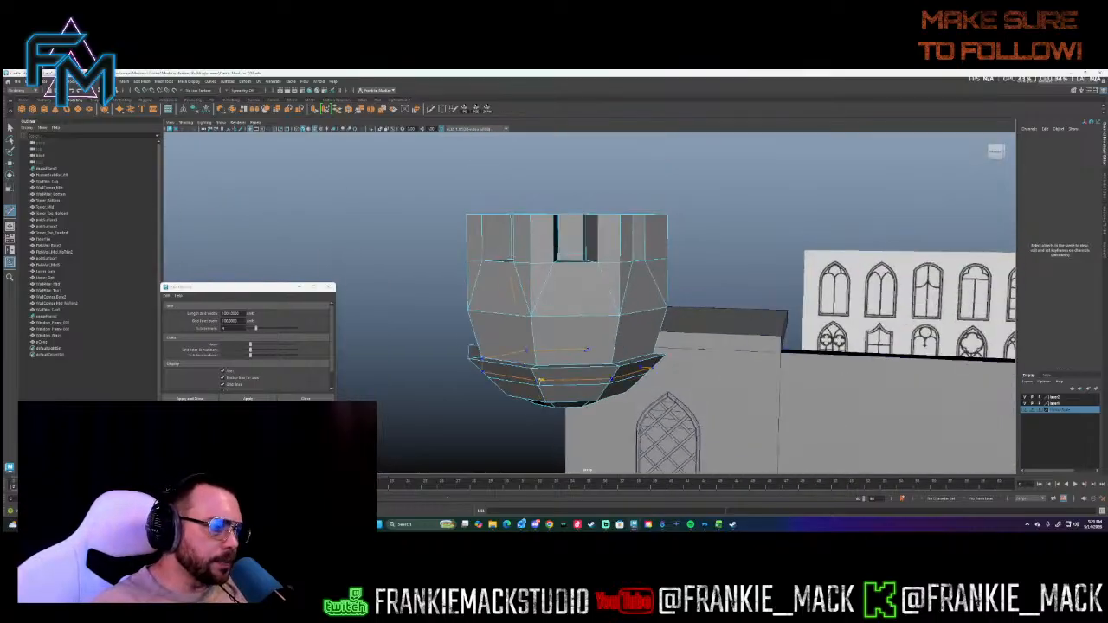
{"action": "left_click", "coordinate": [540, 381], "text": "ctrl"}
{"action": "left_click", "coordinate": [543, 390], "text": "ctrl"}
{"action": "left_click_drag", "start_coordinate": [679, 406], "coordinate": [700, 388], "text": "alt"}
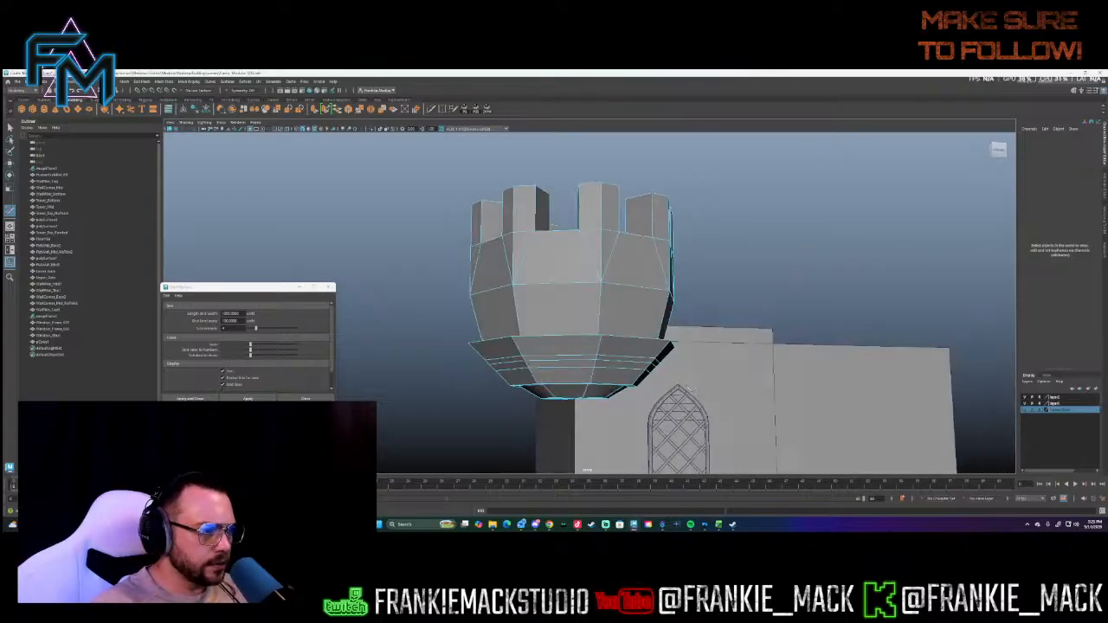
{"action": "key", "text": "ctrl+z"}
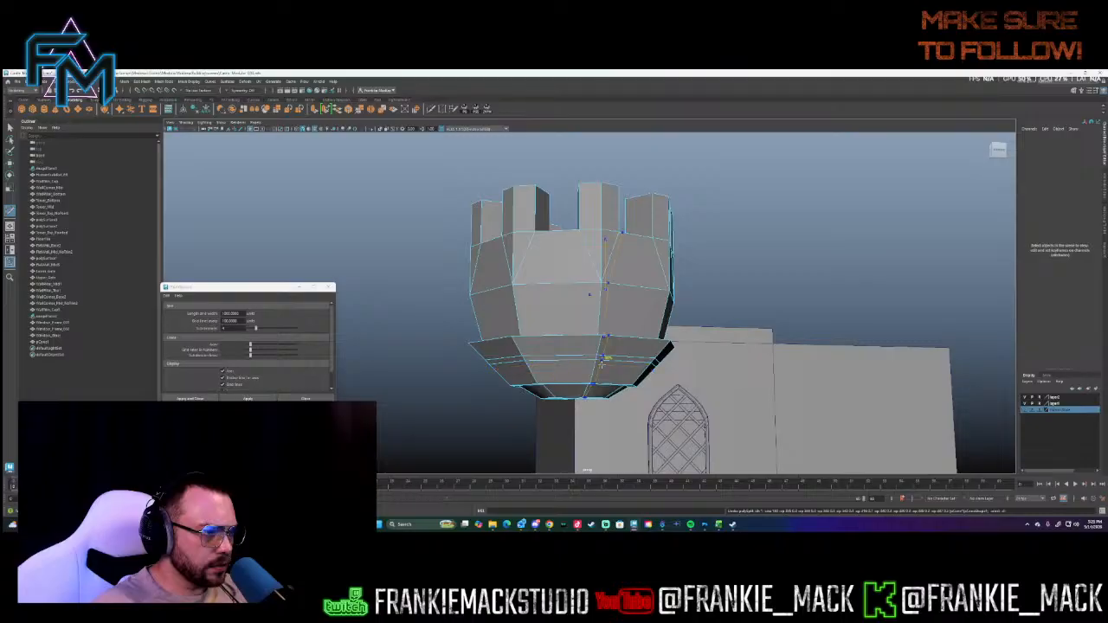
{"action": "left_click", "coordinate": [596, 364], "text": "ctrl"}
{"action": "left_click_drag", "start_coordinate": [638, 368], "coordinate": [620, 372], "text": "alt"}
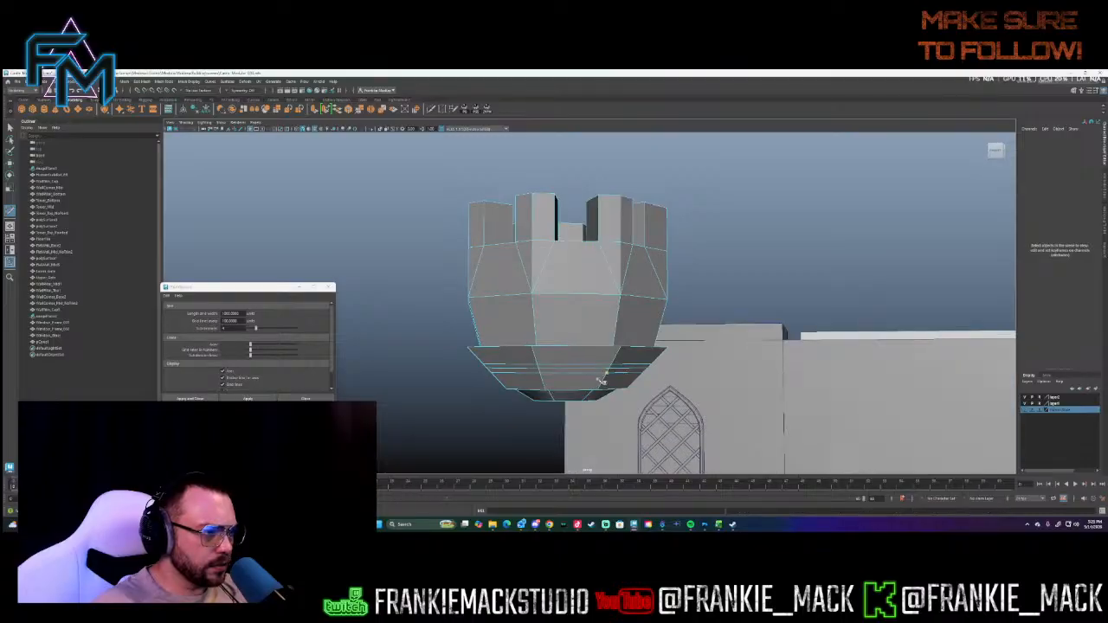
- Delete the middle edge loop on the flared base and extrude the narrow face band between the remaining loops inward as a groove
{"action": "left_click", "coordinate": [10, 128]}
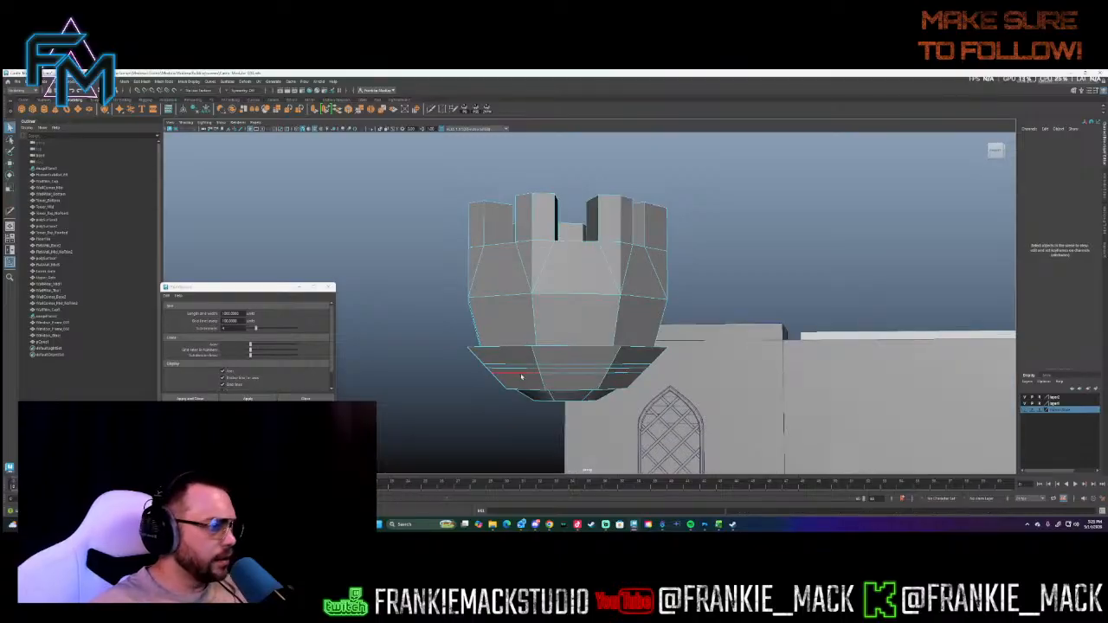
{"action": "left_click", "coordinate": [544, 369]}
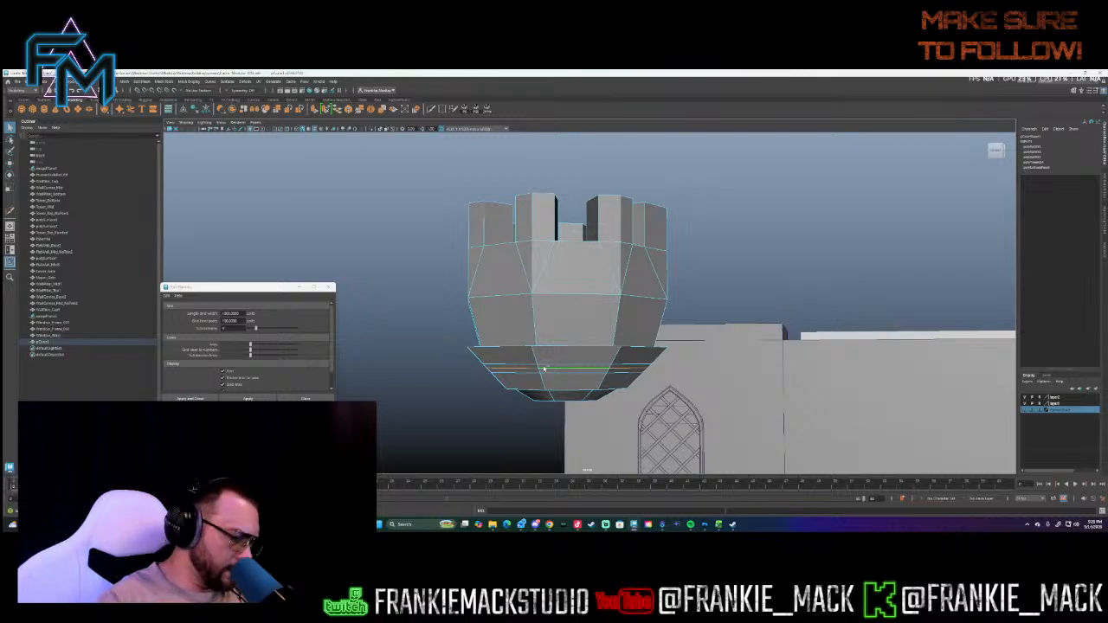
{"action": "right_click", "coordinate": [548, 370]}
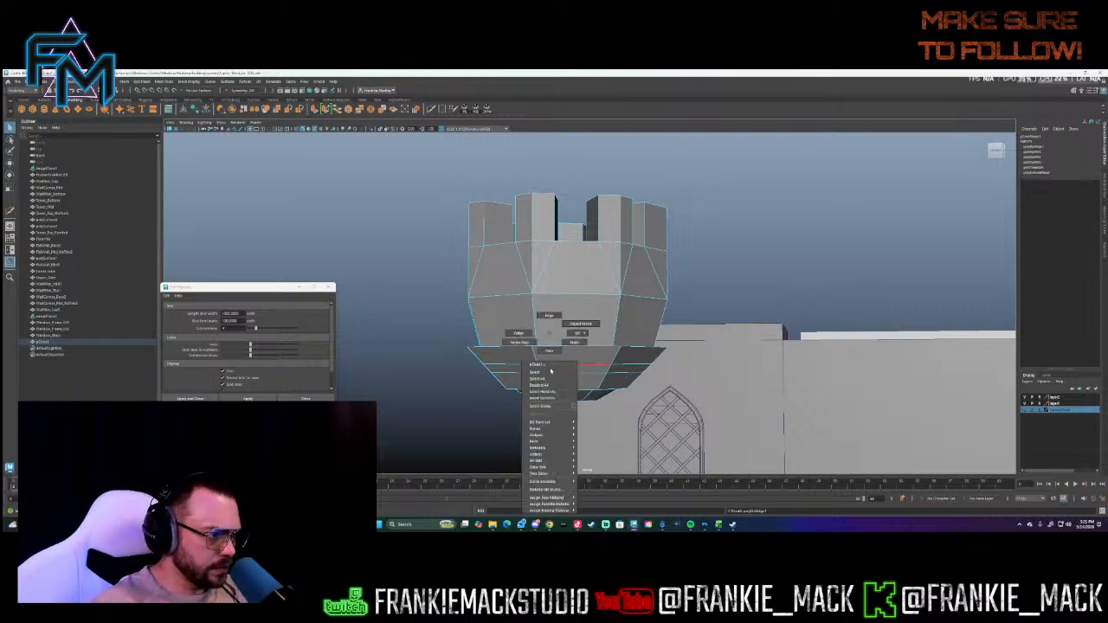
{"action": "right_click_drag", "start_coordinate": [550, 353], "coordinate": [549, 355]}
{"action": "left_click", "coordinate": [566, 370]}
{"action": "double_click", "coordinate": [531, 370], "text": "shift"}
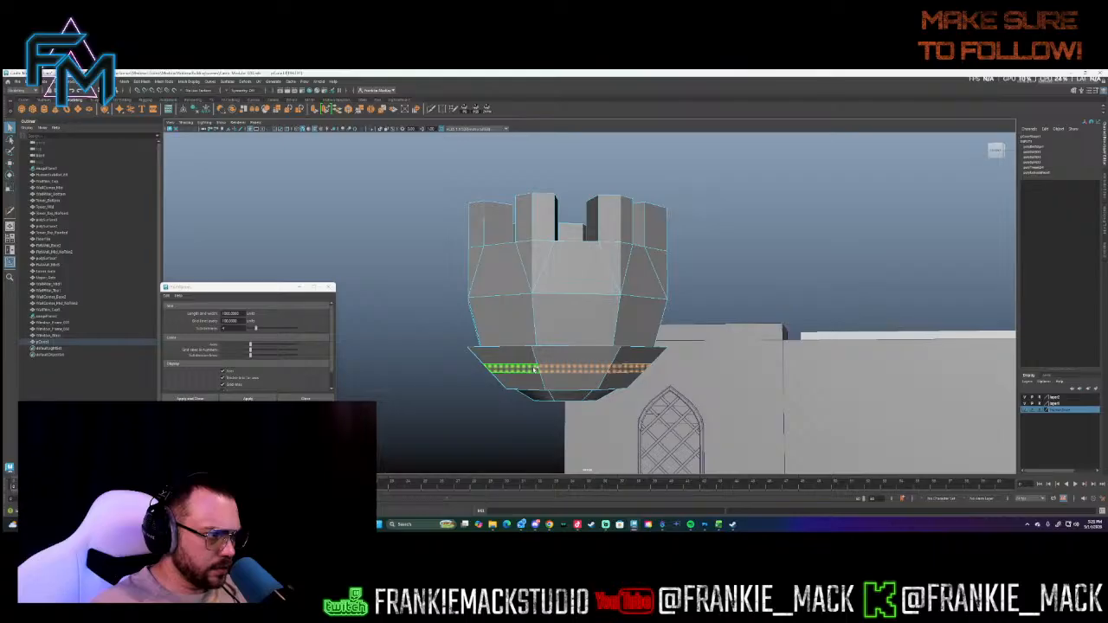
{"action": "key", "text": "w"}
{"action": "key", "text": "ctrl+e"}
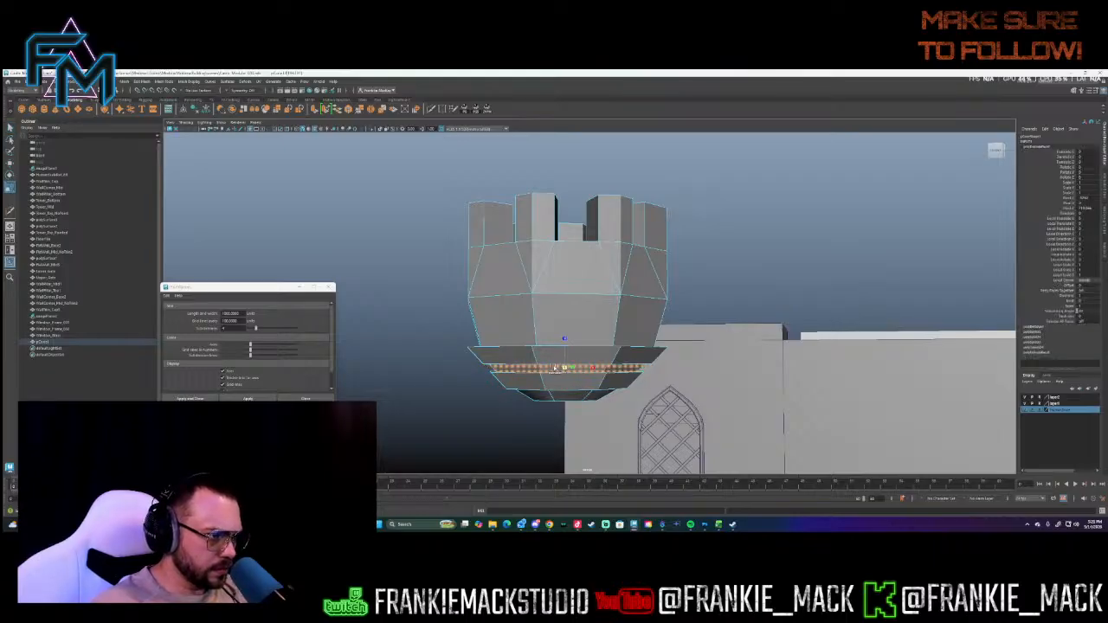
- Select the edge loops bordering the base's recessed groove and move them vertically to reshape the two tiers
{"action": "right_click_drag", "start_coordinate": [537, 375], "coordinate": [539, 315]}
{"action": "left_click_drag", "start_coordinate": [534, 375], "coordinate": [546, 387], "text": "alt"}
{"action": "left_click", "coordinate": [557, 386]}
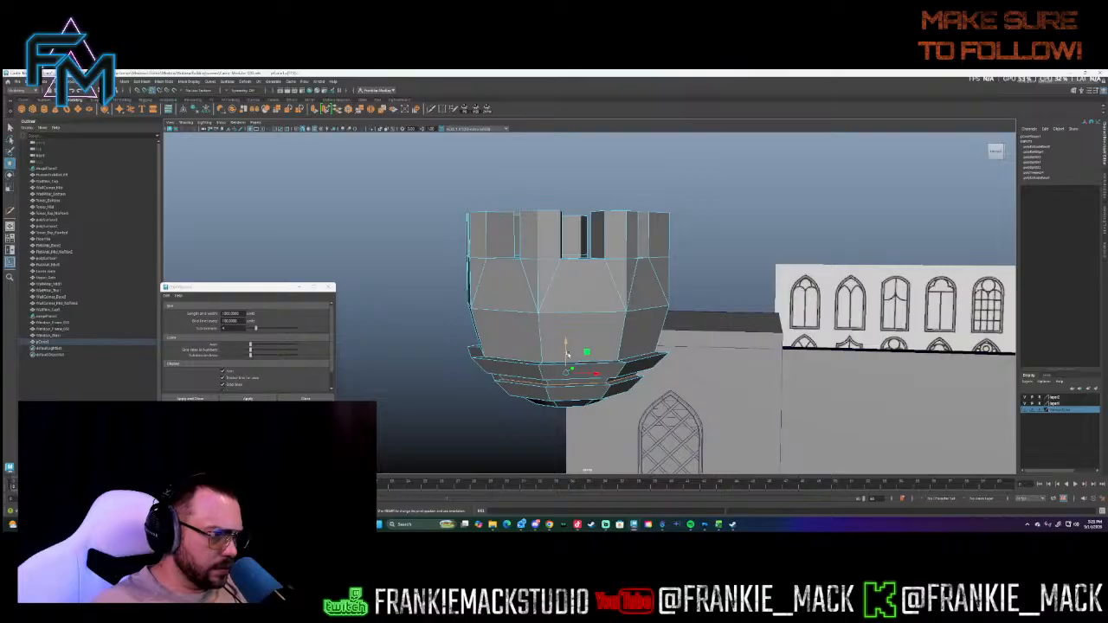
{"action": "left_click_drag", "start_coordinate": [558, 387], "coordinate": [543, 339], "text": "alt"}
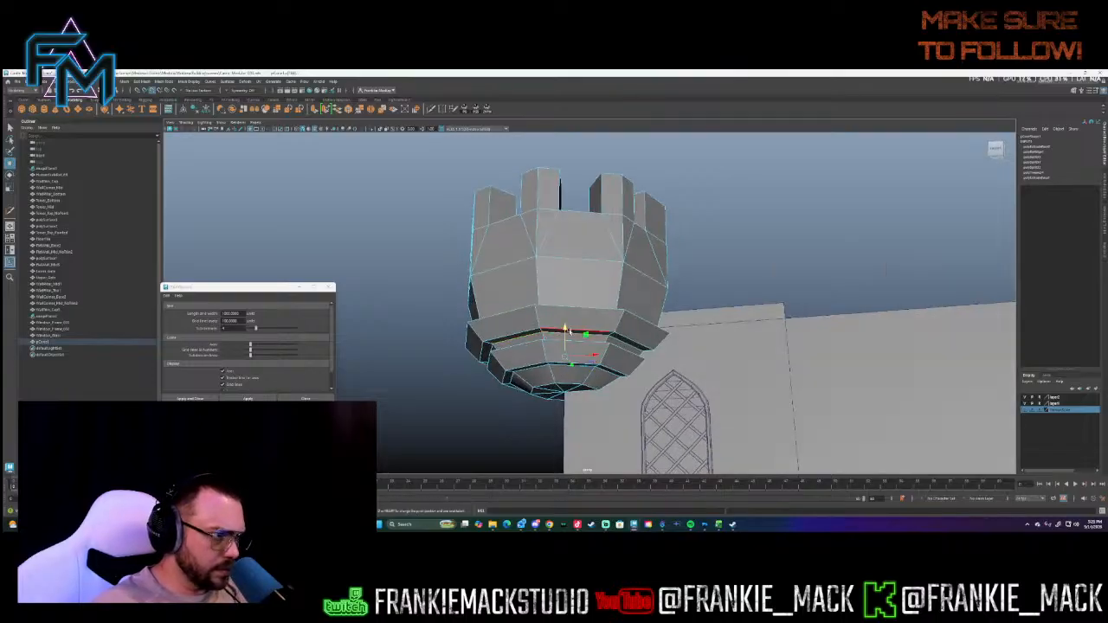
{"action": "left_click_drag", "start_coordinate": [566, 335], "coordinate": [498, 358]}
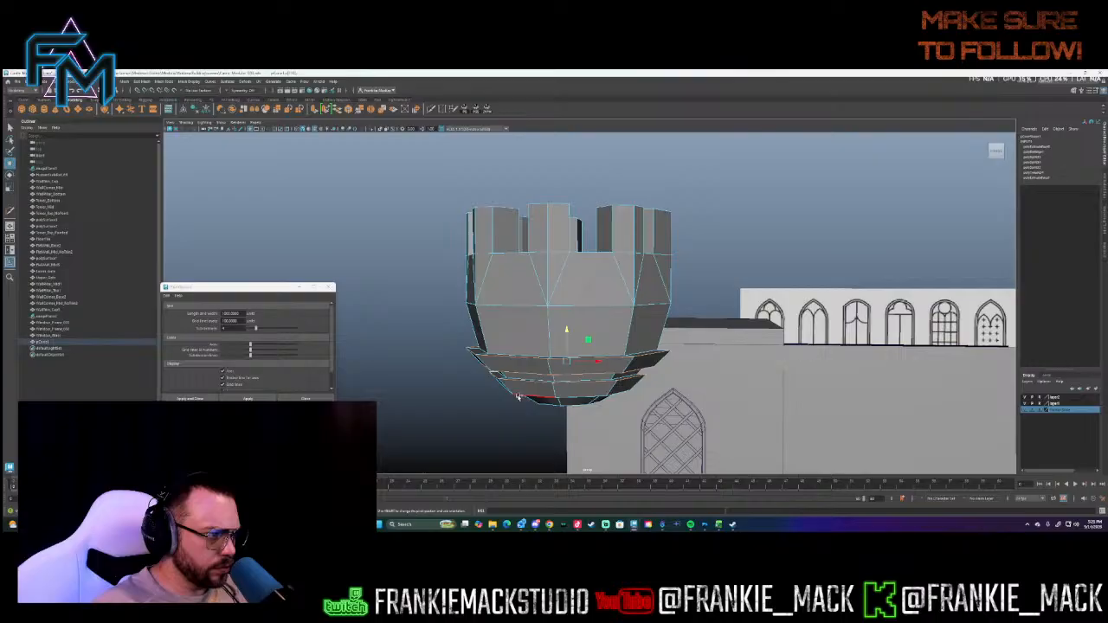
- Bevel the selected outer edge loops of the turret's tiered base
{"action": "right_click", "coordinate": [511, 387], "text": "shift"}
{"action": "left_click_drag", "start_coordinate": [529, 384], "coordinate": [675, 368], "text": "alt"}
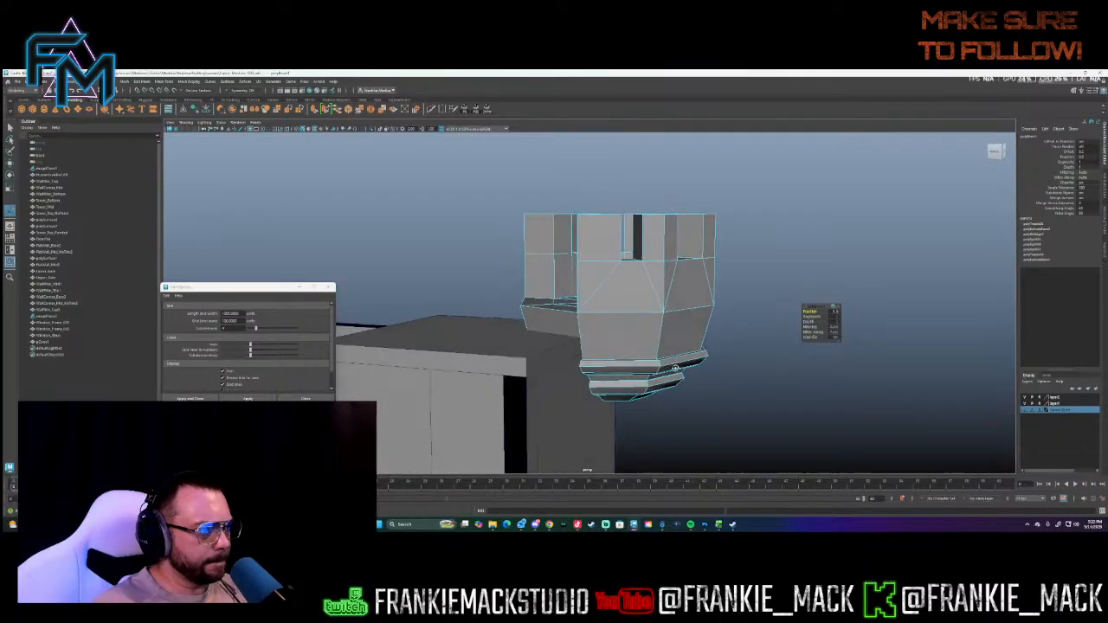
{"action": "left_click", "coordinate": [625, 356]}
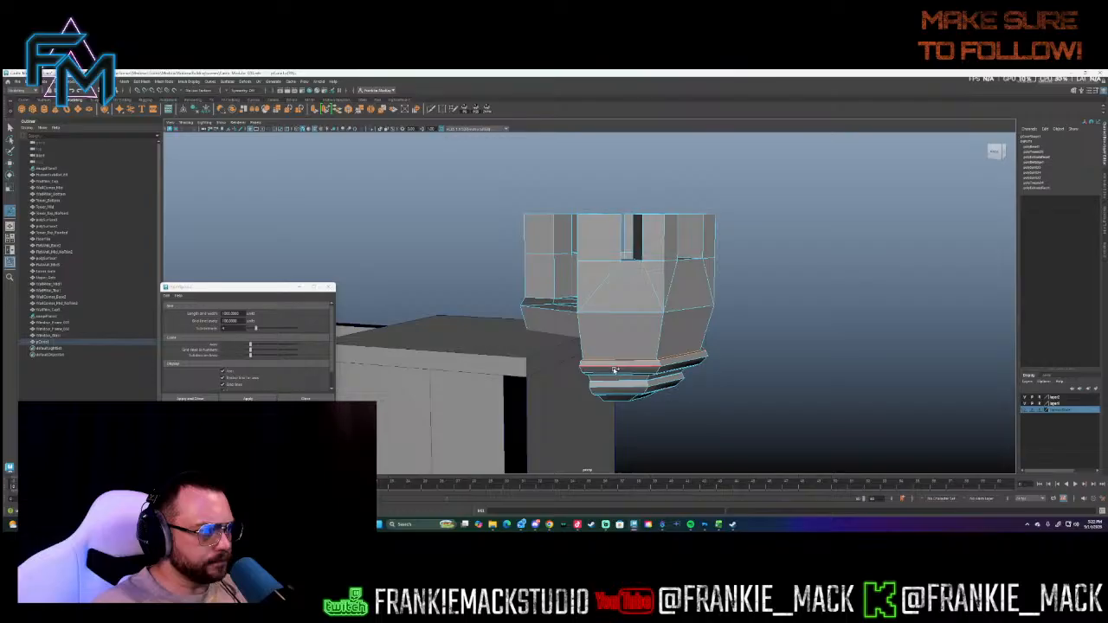
- Select the edge loops beneath the turret base's upper tier and adjust their height, finishing in object mode
{"action": "left_click_drag", "start_coordinate": [612, 374], "coordinate": [611, 340], "text": "alt"}
{"action": "key", "text": "w"}
{"action": "double_click", "coordinate": [561, 348]}
{"action": "mouse_move", "coordinate": [632, 376]}
{"action": "left_mouse_down", "text": "alt"}
{"action": "mouse_move", "coordinate": [675, 351]}
{"action": "mouse_move", "coordinate": [626, 372]}
{"action": "left_mouse_up", "text": "alt"}
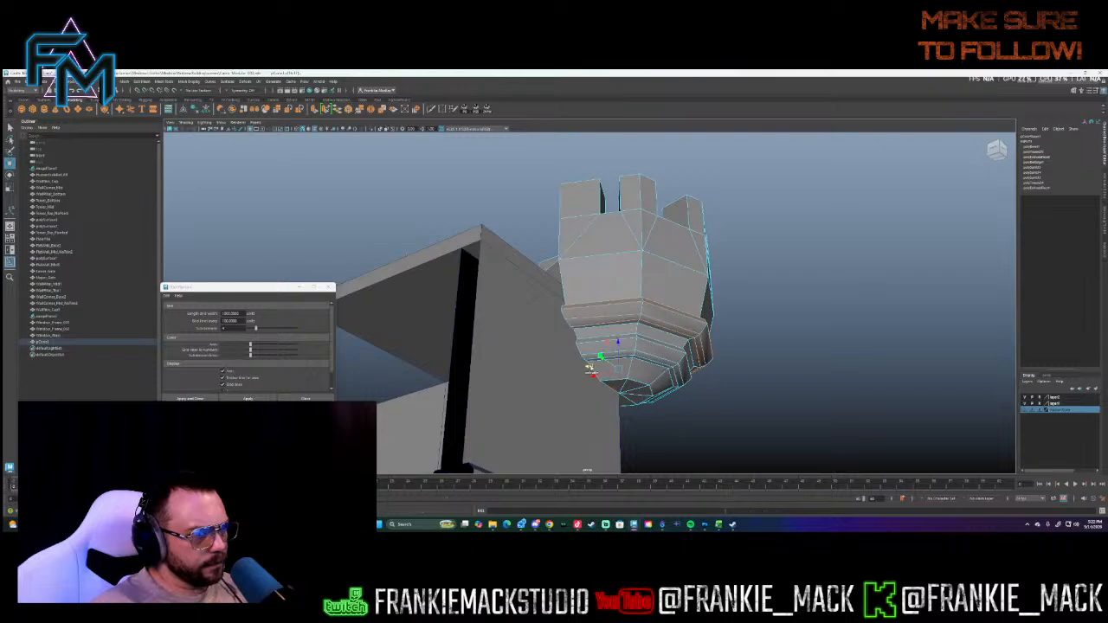
{"action": "left_click_drag", "start_coordinate": [599, 391], "coordinate": [670, 394], "text": "alt"}
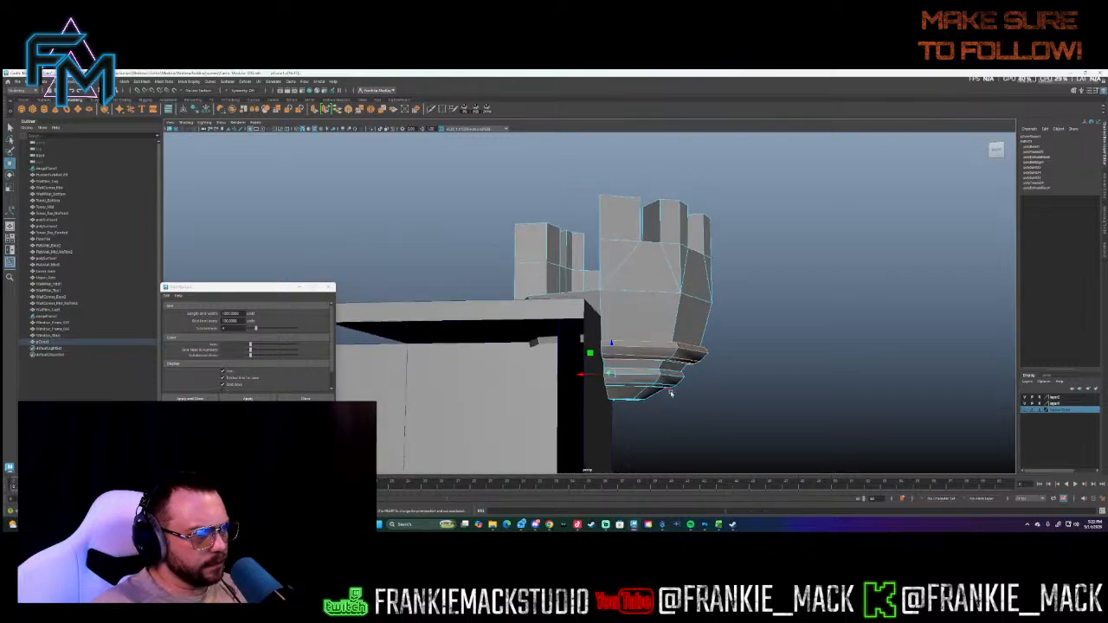
{"action": "left_click_drag", "start_coordinate": [601, 412], "coordinate": [624, 384], "text": "alt"}
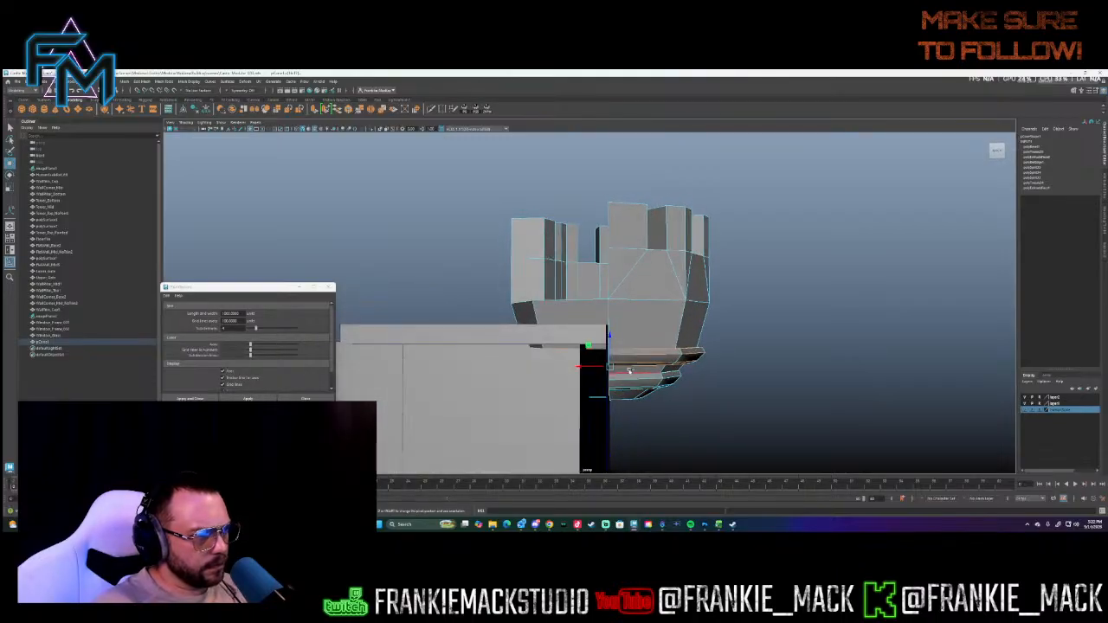
{"action": "left_click_drag", "start_coordinate": [608, 426], "coordinate": [461, 403], "text": "alt"}
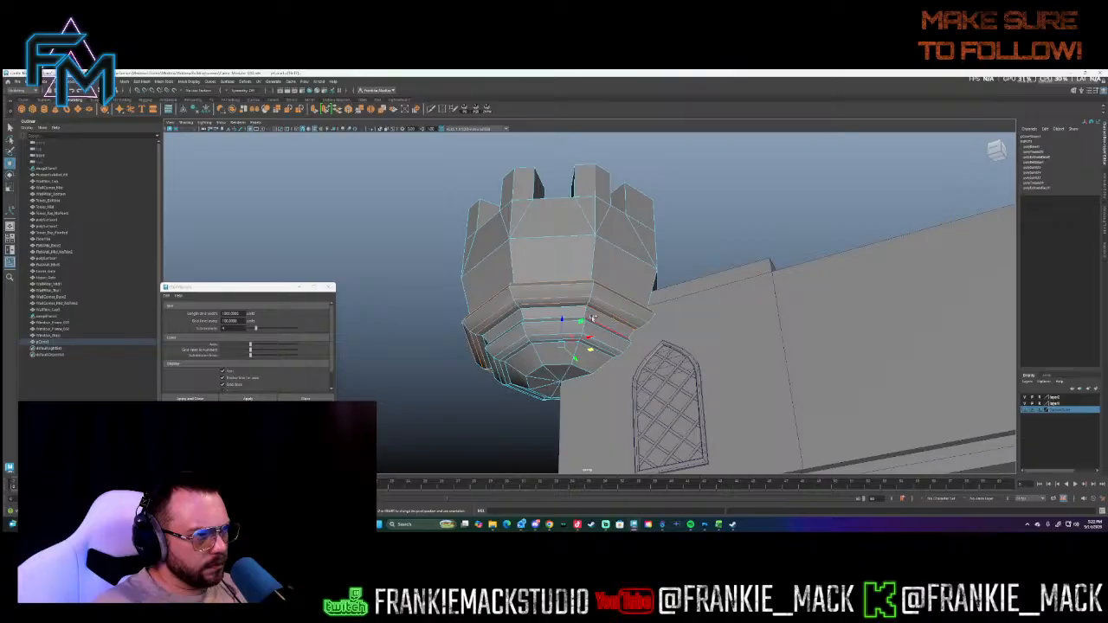
{"action": "left_click_drag", "start_coordinate": [571, 307], "coordinate": [588, 329], "text": "alt"}
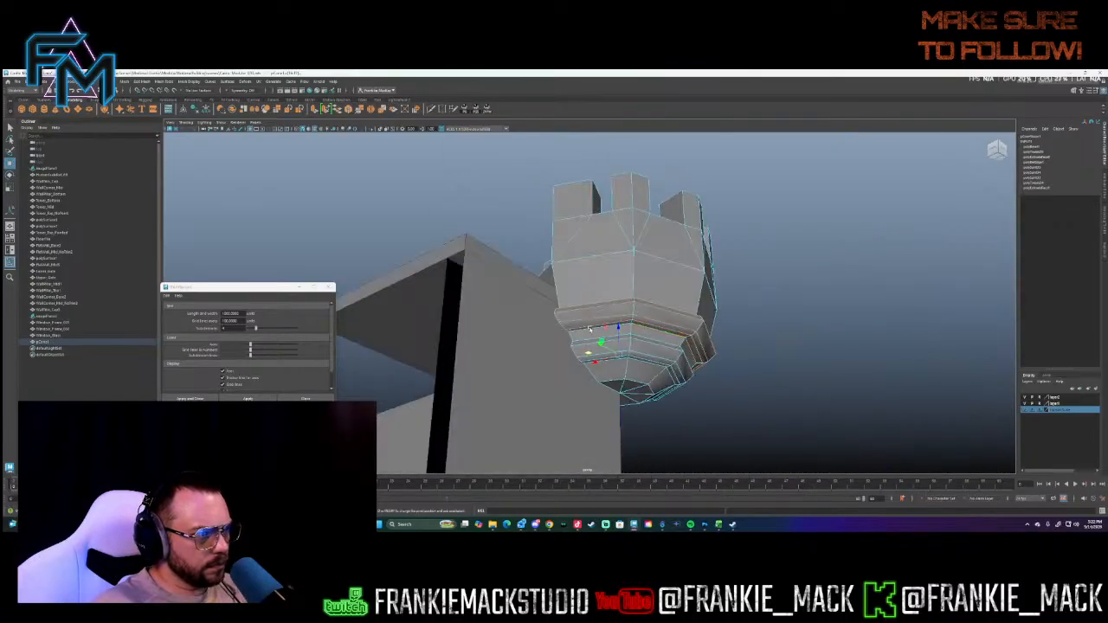
{"action": "double_click", "coordinate": [617, 328]}
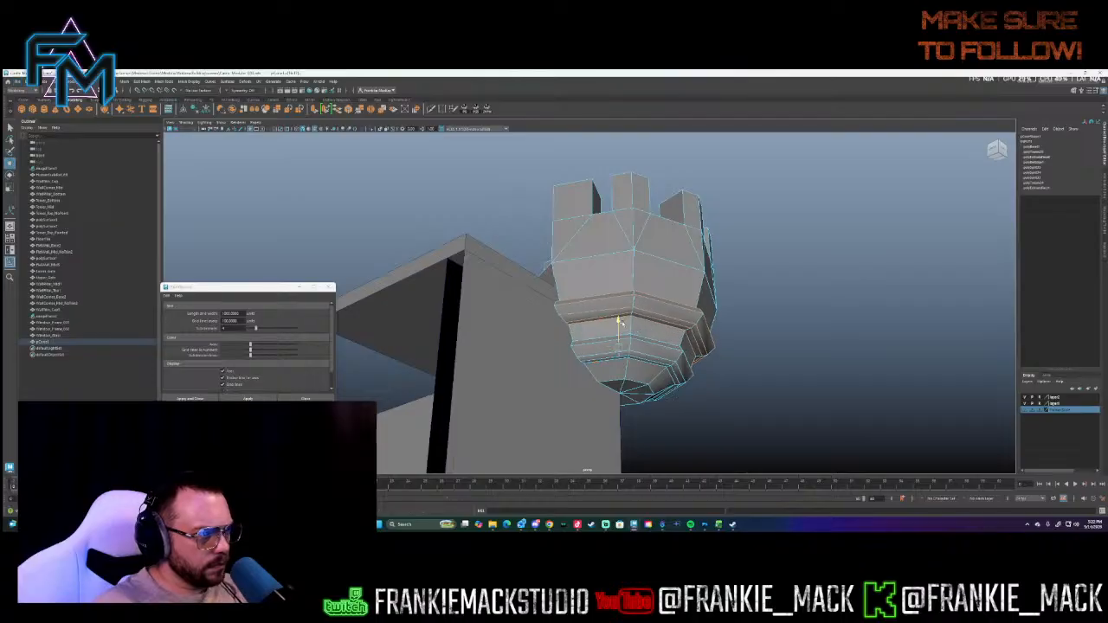
{"action": "left_click_drag", "start_coordinate": [615, 328], "coordinate": [509, 349], "text": "alt"}
{"action": "right_click_drag", "start_coordinate": [570, 332], "coordinate": [644, 342]}
{"action": "left_click", "coordinate": [727, 280]}
- Examine the turret from several sides against the tower and the neighbouring castle modules
{"action": "scroll", "coordinate": [604, 288], "scroll_direction": "down", "scroll_amount": 3}
{"action": "left_click", "coordinate": [604, 327]}
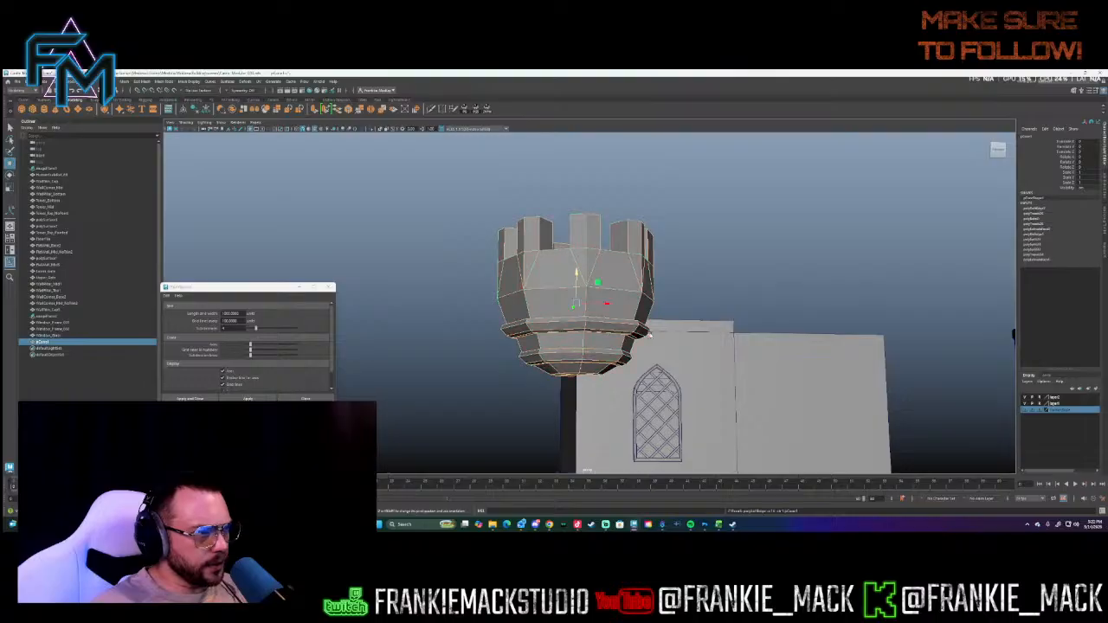
{"action": "left_click", "coordinate": [718, 289]}
{"action": "left_click_drag", "start_coordinate": [690, 289], "coordinate": [273, 297], "text": "alt"}
{"action": "scroll", "coordinate": [675, 292], "scroll_direction": "down", "scroll_amount": 5}
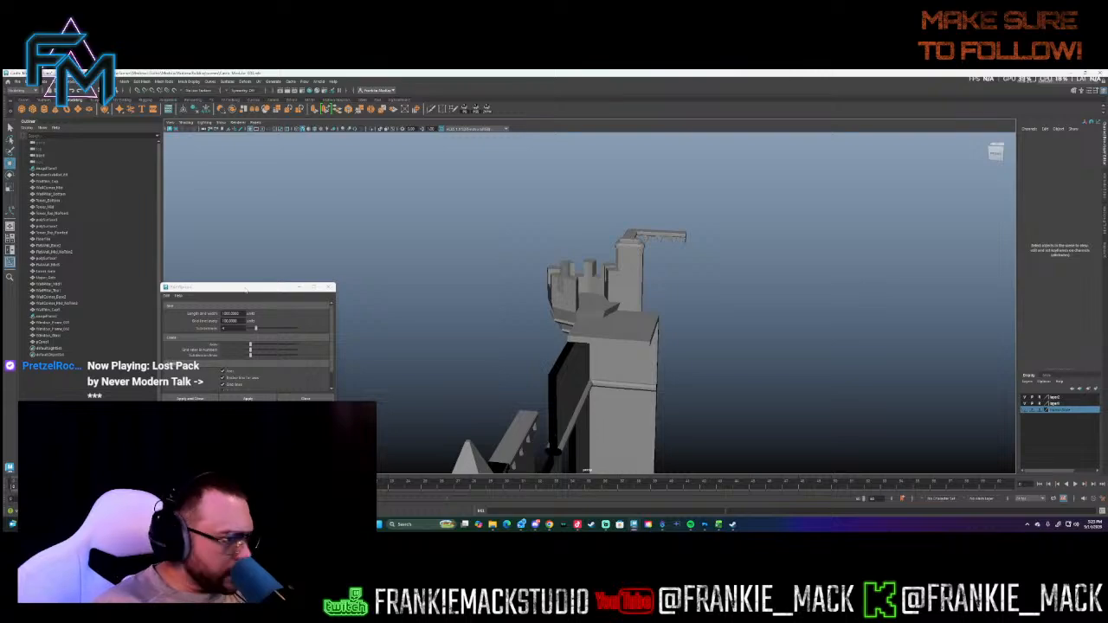
{"action": "left_click_drag", "start_coordinate": [383, 309], "coordinate": [509, 318], "text": "alt"}
{"action": "middle_click_drag", "start_coordinate": [509, 319], "coordinate": [605, 349], "text": "alt"}
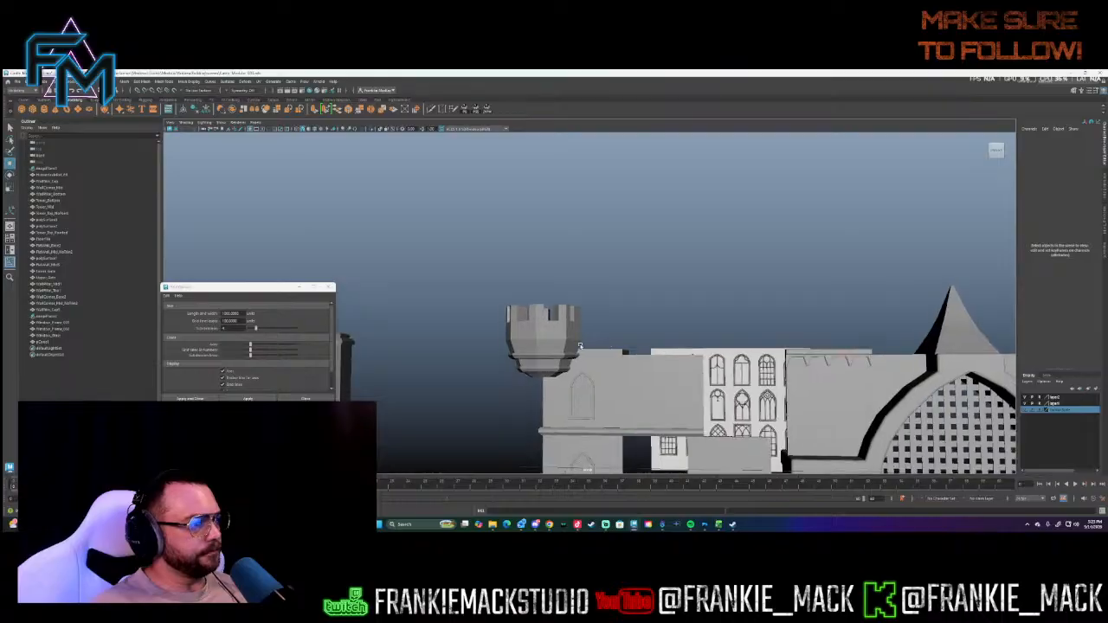
{"action": "right_click_drag", "start_coordinate": [606, 349], "coordinate": [688, 363], "text": "alt"}
{"action": "left_click_drag", "start_coordinate": [688, 363], "coordinate": [600, 336], "text": "alt"}
{"action": "left_click", "coordinate": [626, 334]}
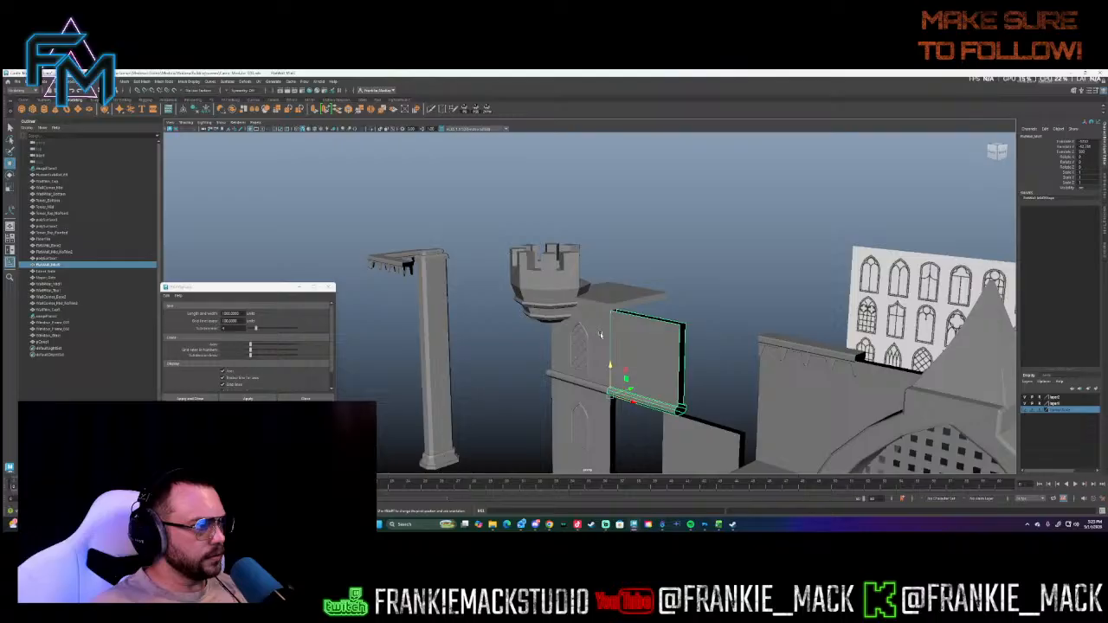
{"action": "left_click_drag", "start_coordinate": [595, 336], "coordinate": [652, 334], "text": "alt"}
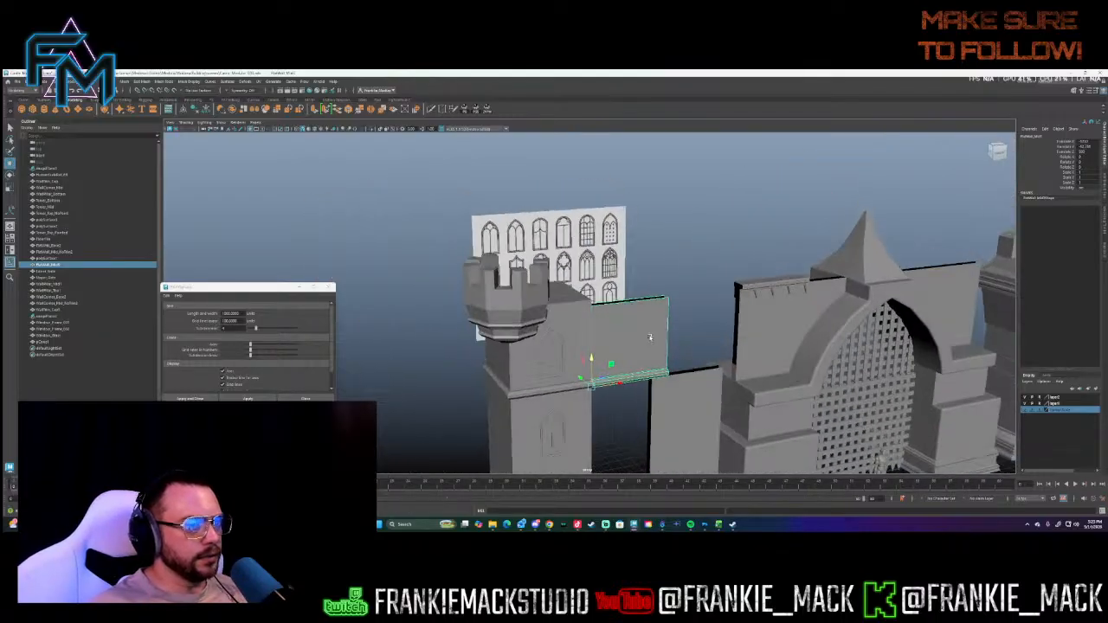
- Show the reference image layer and examine the castle illustration on the architectural modules sheet against the upper wall module
{"action": "left_click", "coordinate": [1025, 408]}
{"action": "left_click_drag", "start_coordinate": [725, 232], "coordinate": [773, 296], "text": "alt"}
{"action": "left_click_drag", "start_coordinate": [725, 246], "coordinate": [461, 250], "text": "alt"}
{"action": "middle_click_drag", "start_coordinate": [433, 251], "coordinate": [472, 220], "text": "alt"}
{"action": "right_click_drag", "start_coordinate": [554, 251], "coordinate": [792, 267], "text": "alt"}
{"action": "middle_click_drag", "start_coordinate": [500, 342], "coordinate": [534, 286], "text": "alt"}
{"action": "left_click_drag", "start_coordinate": [534, 285], "coordinate": [561, 302], "text": "alt"}
{"action": "middle_click_drag", "start_coordinate": [561, 302], "coordinate": [665, 302], "text": "alt"}
{"action": "left_click_drag", "start_coordinate": [665, 302], "coordinate": [594, 307], "text": "alt"}
{"action": "middle_click_drag", "start_coordinate": [594, 307], "coordinate": [610, 308], "text": "alt"}
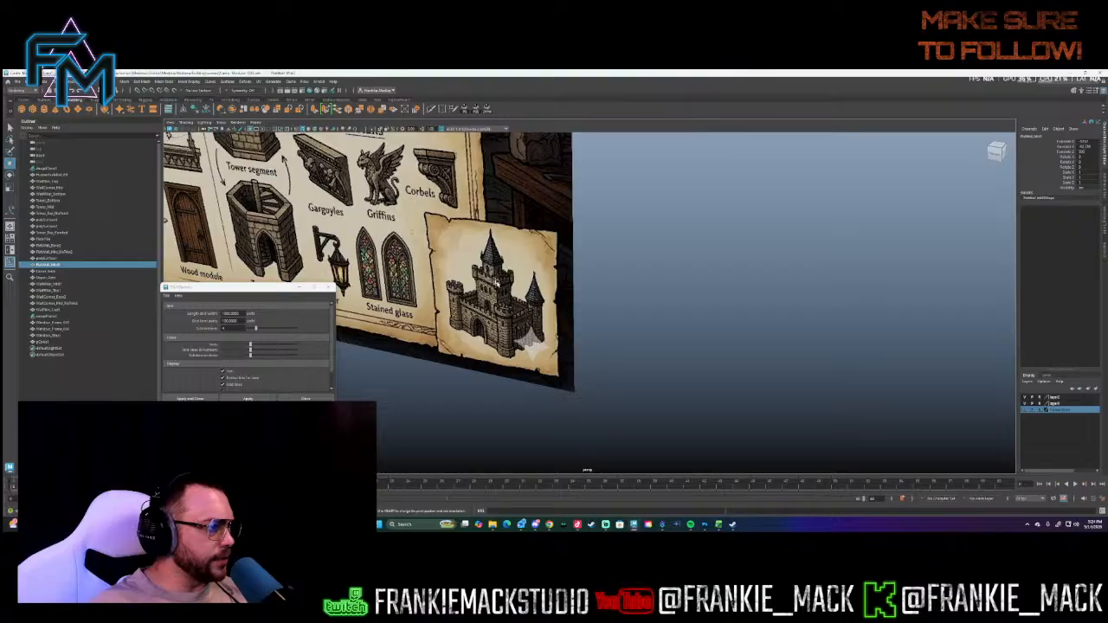
{"action": "right_click_drag", "start_coordinate": [496, 281], "coordinate": [594, 285], "text": "alt"}
{"action": "left_click_drag", "start_coordinate": [594, 285], "coordinate": [659, 297], "text": "alt"}
{"action": "right_click_drag", "start_coordinate": [601, 296], "coordinate": [700, 302], "text": "alt"}
{"action": "left_click_drag", "start_coordinate": [700, 302], "coordinate": [634, 345], "text": "alt"}
{"action": "key", "text": "f"}
{"action": "scroll", "coordinate": [504, 234], "scroll_direction": "down", "scroll_amount": 2}
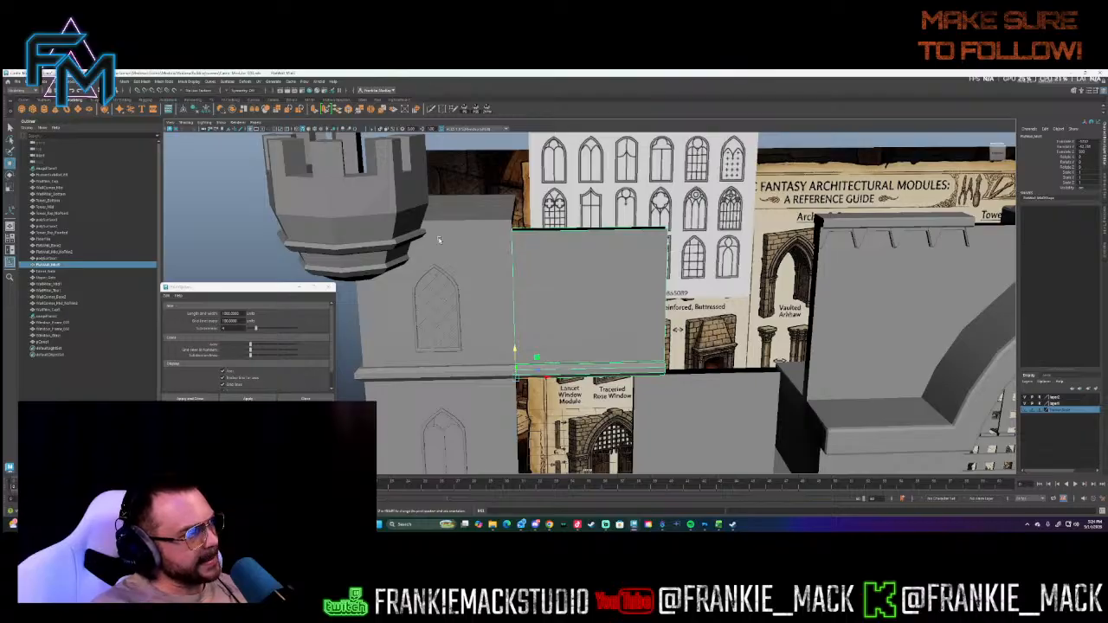
{"action": "left_click_drag", "start_coordinate": [513, 231], "coordinate": [519, 257], "text": "alt"}
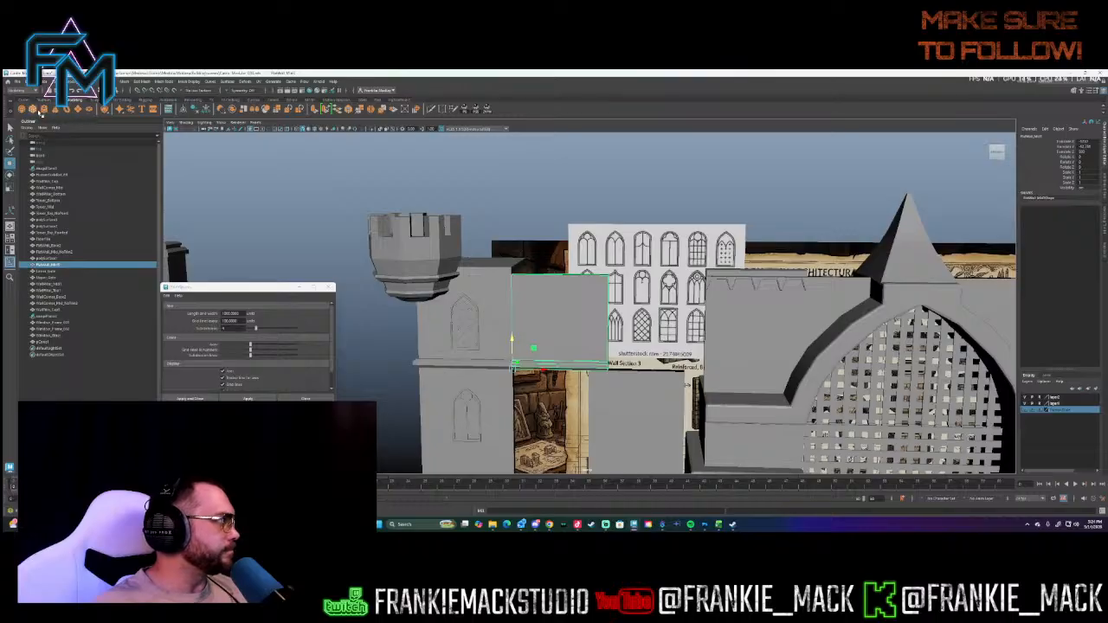
- Create a polygon cube, raise it, scale it up and place it at the upper wall module beside the tower
{"action": "left_click", "coordinate": [33, 110]}
{"action": "middle_click_drag", "start_coordinate": [642, 304], "coordinate": [472, 263], "text": "alt"}
{"action": "scroll", "coordinate": [471, 264], "scroll_direction": "down", "scroll_amount": 5}
{"action": "left_click_drag", "start_coordinate": [497, 266], "coordinate": [512, 273], "text": "alt"}
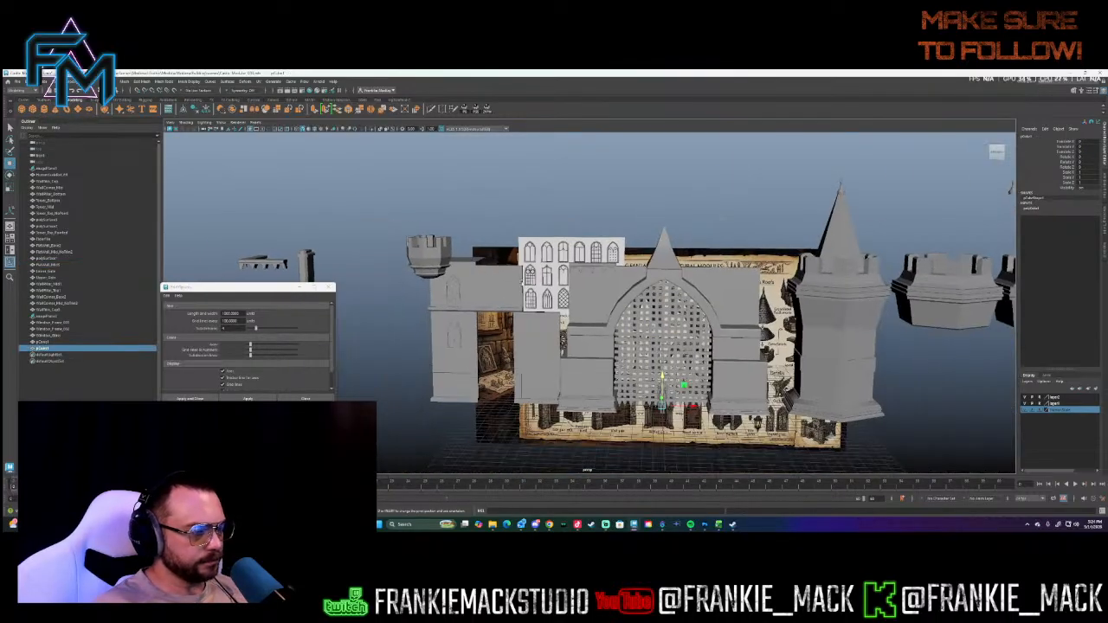
{"action": "left_click_drag", "start_coordinate": [662, 379], "coordinate": [667, 266]}
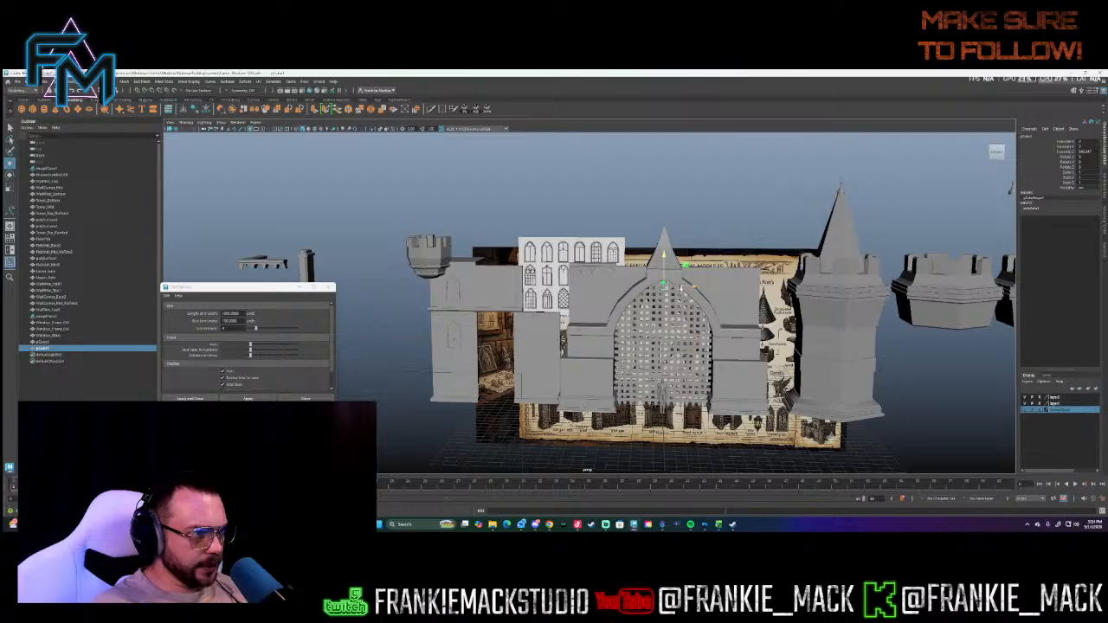
{"action": "key", "text": "r"}
{"action": "left_click_drag", "start_coordinate": [487, 284], "coordinate": [843, 299]}
{"action": "key", "text": "f"}
{"action": "scroll", "coordinate": [606, 268], "scroll_direction": "down", "scroll_amount": 5}
{"action": "left_click_drag", "start_coordinate": [606, 268], "coordinate": [546, 239], "text": "alt"}
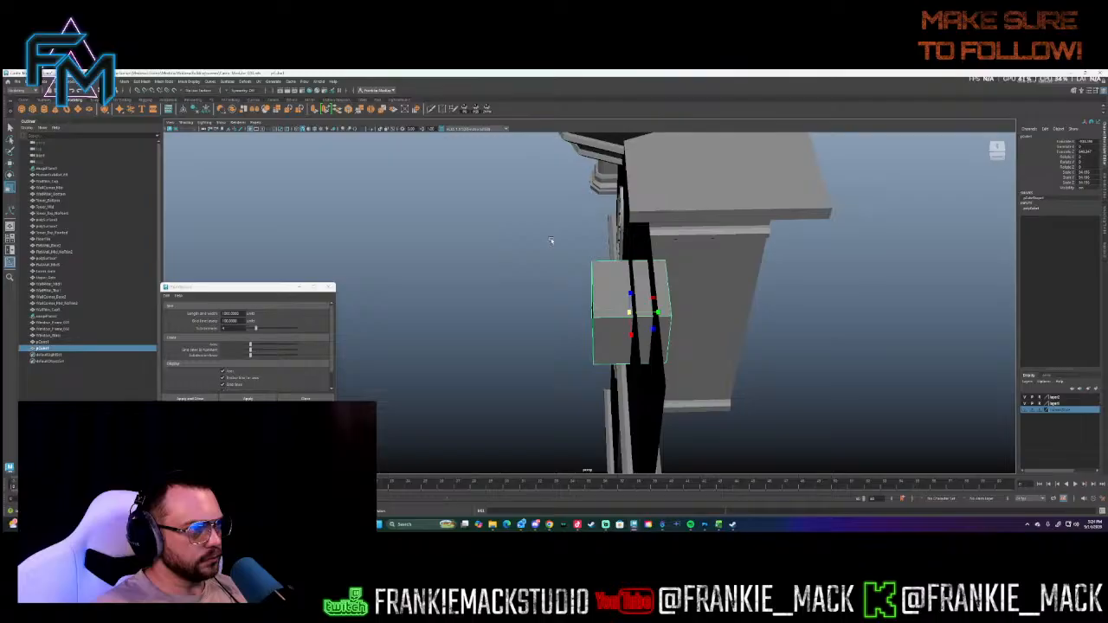
- Move the cube's front and back faces so its depth matches the wall's thickness
{"action": "right_click_drag", "start_coordinate": [597, 300], "coordinate": [596, 319]}
{"action": "left_click_drag", "start_coordinate": [596, 318], "coordinate": [638, 320], "text": "alt"}
{"action": "left_click", "coordinate": [600, 309]}
{"action": "key", "text": "w"}
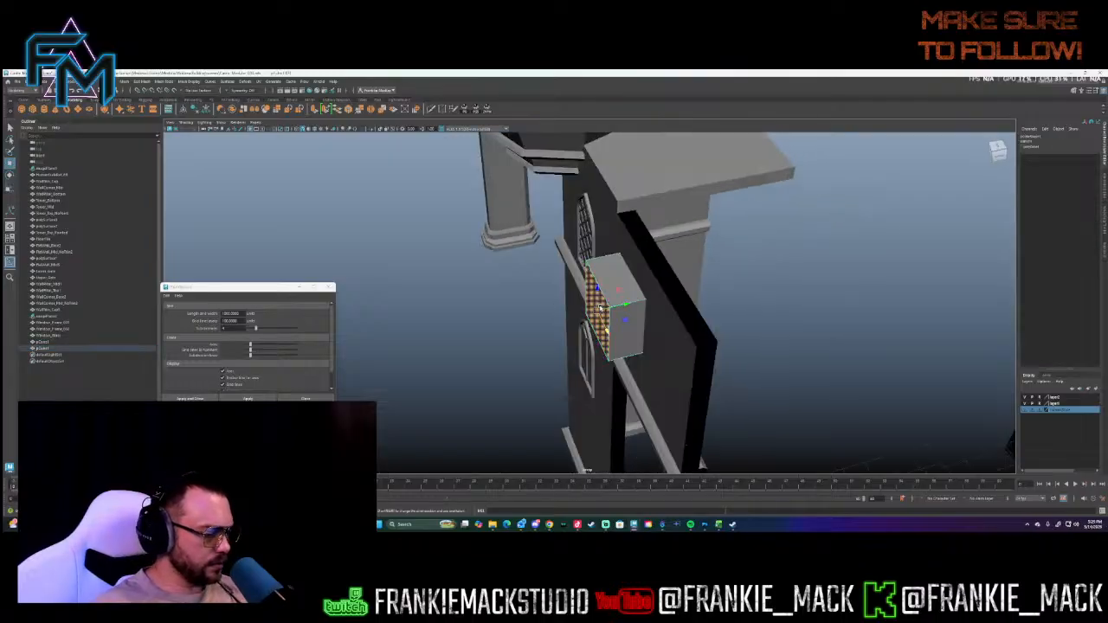
{"action": "key", "text": "alt+5"}
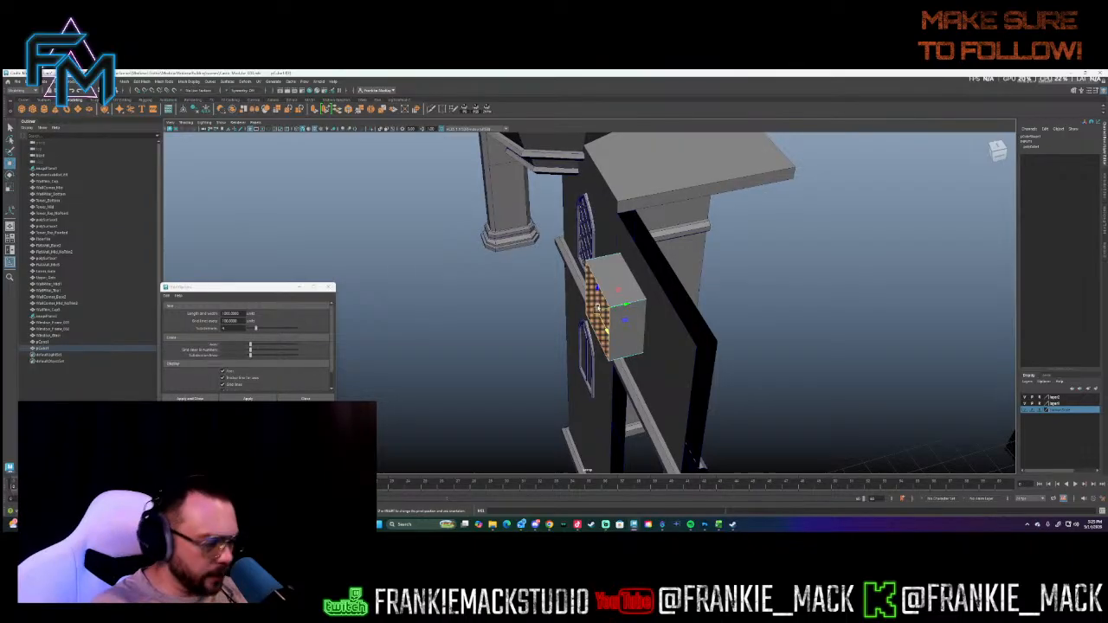
{"action": "left_click_drag", "start_coordinate": [621, 305], "coordinate": [651, 334]}
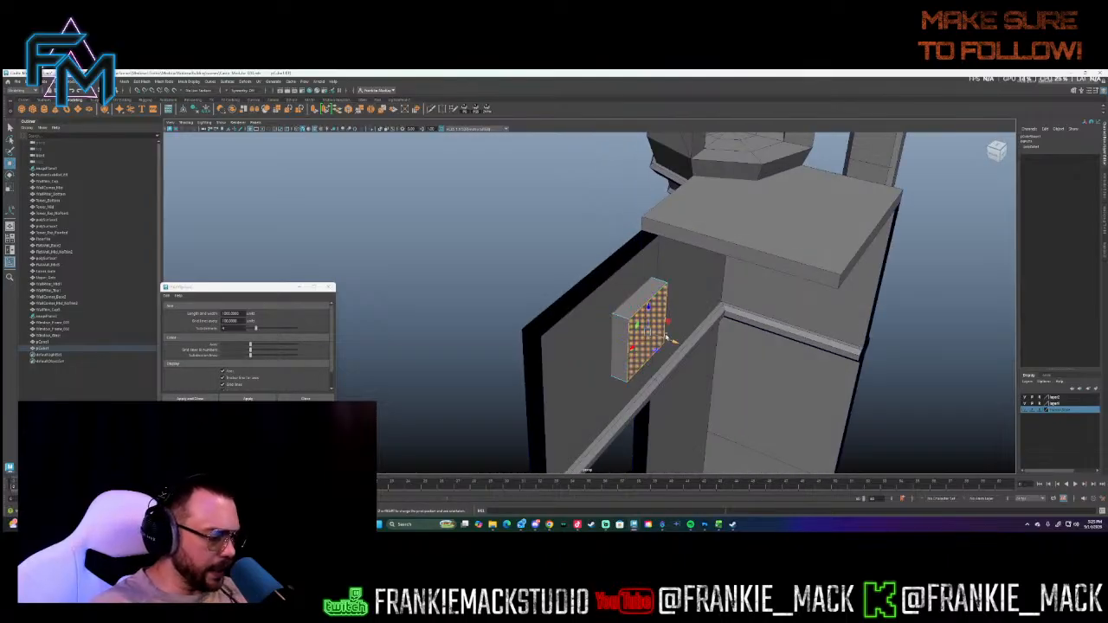
{"action": "left_click_drag", "start_coordinate": [658, 339], "coordinate": [629, 311]}
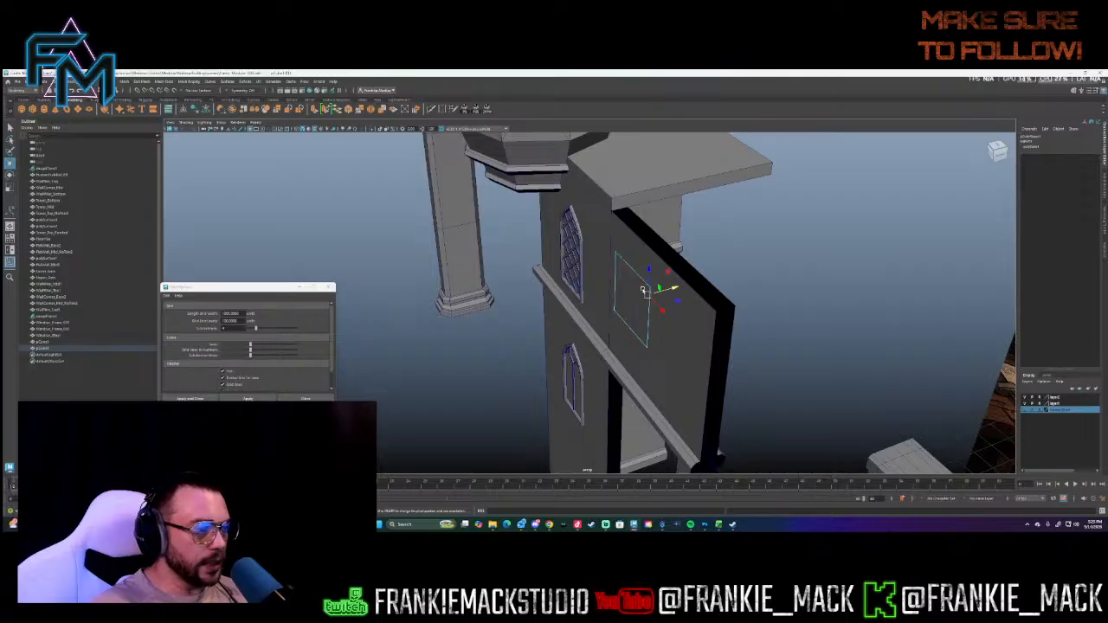
- Raise the block and snap it onto the wall's top edge at the corner next to the tower
{"action": "right_click_drag", "start_coordinate": [632, 288], "coordinate": [630, 281]}
{"action": "left_click_drag", "start_coordinate": [632, 278], "coordinate": [634, 210]}
{"action": "left_click_drag", "start_coordinate": [561, 251], "coordinate": [573, 211], "text": "alt"}
{"action": "key", "text": "d"}
{"action": "key", "text": "v"}
- Extend the block's end face along the wall, snapping it to the wall's far end
{"action": "right_click_drag", "start_coordinate": [643, 208], "coordinate": [642, 226]}
{"action": "left_click", "coordinate": [645, 209]}
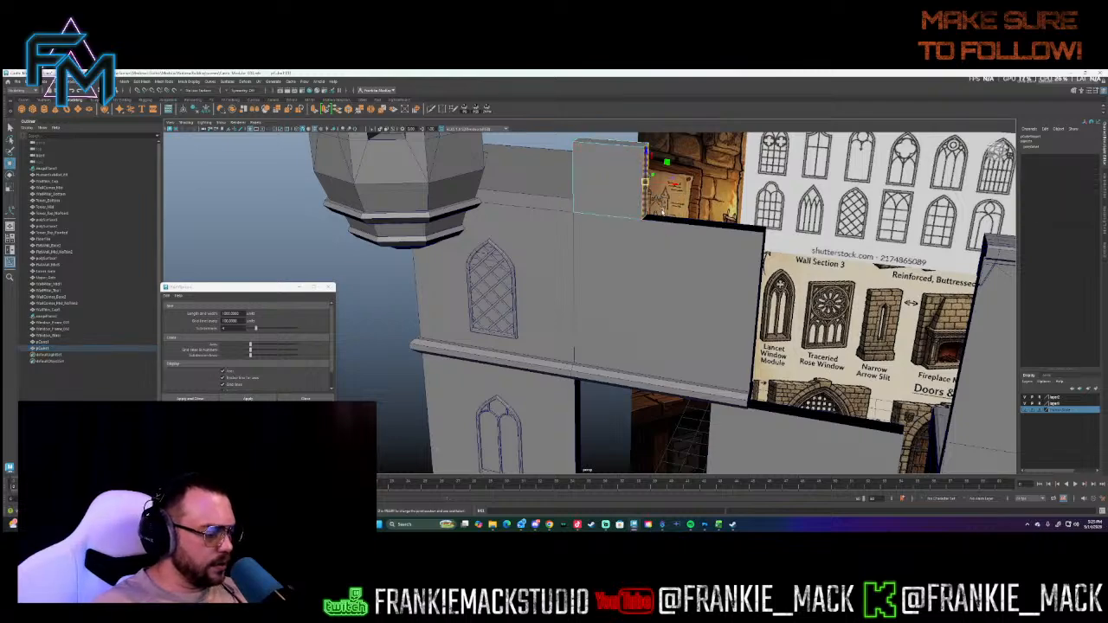
{"action": "key", "text": "v"}
{"action": "left_click_drag", "start_coordinate": [674, 182], "coordinate": [758, 224]}
{"action": "left_click_drag", "start_coordinate": [680, 242], "coordinate": [702, 223], "text": "alt"}
{"action": "middle_click_drag", "start_coordinate": [702, 223], "coordinate": [632, 389], "text": "alt"}
{"action": "left_click_drag", "start_coordinate": [633, 389], "coordinate": [237, 361], "text": "alt"}
{"action": "left_click_drag", "start_coordinate": [438, 364], "coordinate": [476, 273], "text": "alt"}
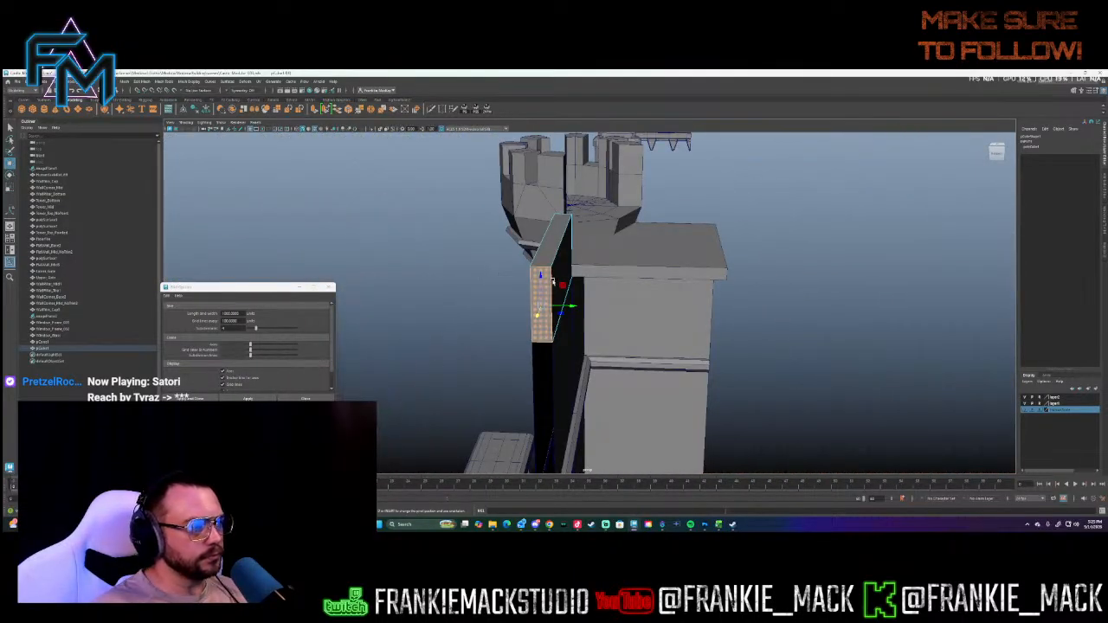
- Cut a horizontal edge loop around the lower part of the parapet block with Multi-Cut
{"action": "right_click_drag", "start_coordinate": [558, 264], "coordinate": [583, 257]}
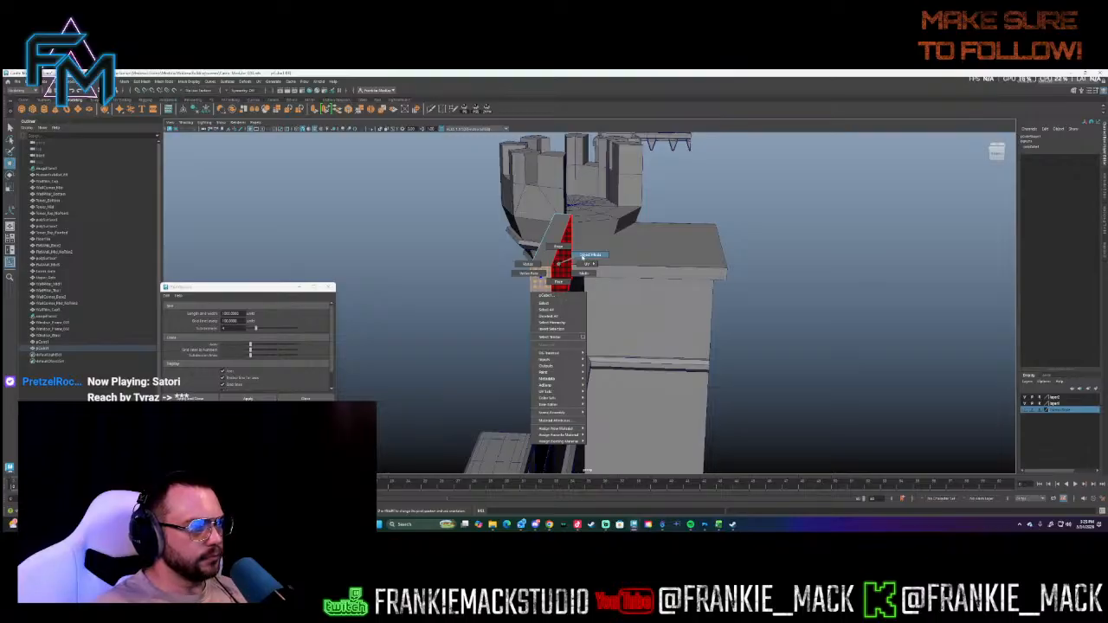
{"action": "right_click_drag", "start_coordinate": [583, 256], "coordinate": [570, 288]}
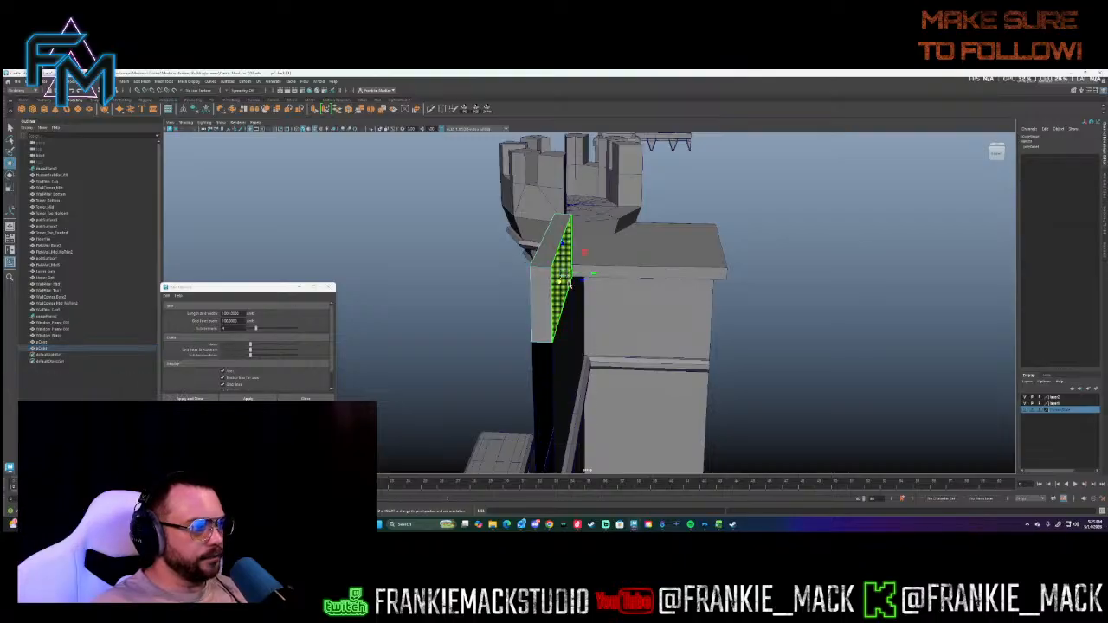
{"action": "left_click_drag", "start_coordinate": [569, 284], "coordinate": [671, 289], "text": "alt"}
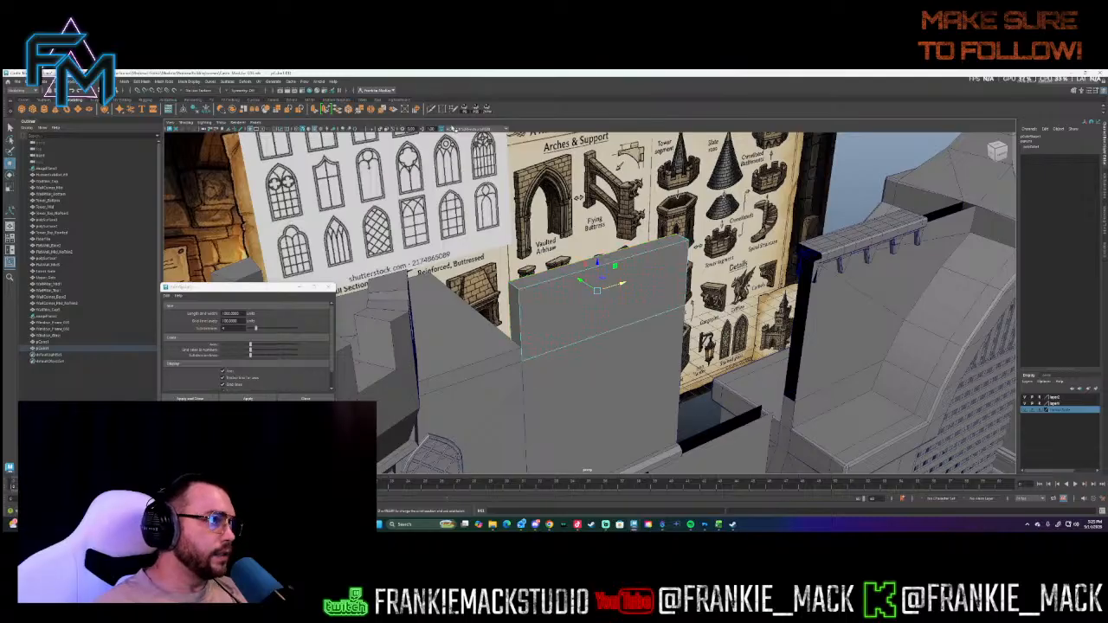
{"action": "left_click", "coordinate": [431, 110]}
{"action": "left_click_drag", "start_coordinate": [578, 292], "coordinate": [514, 260], "text": "alt"}
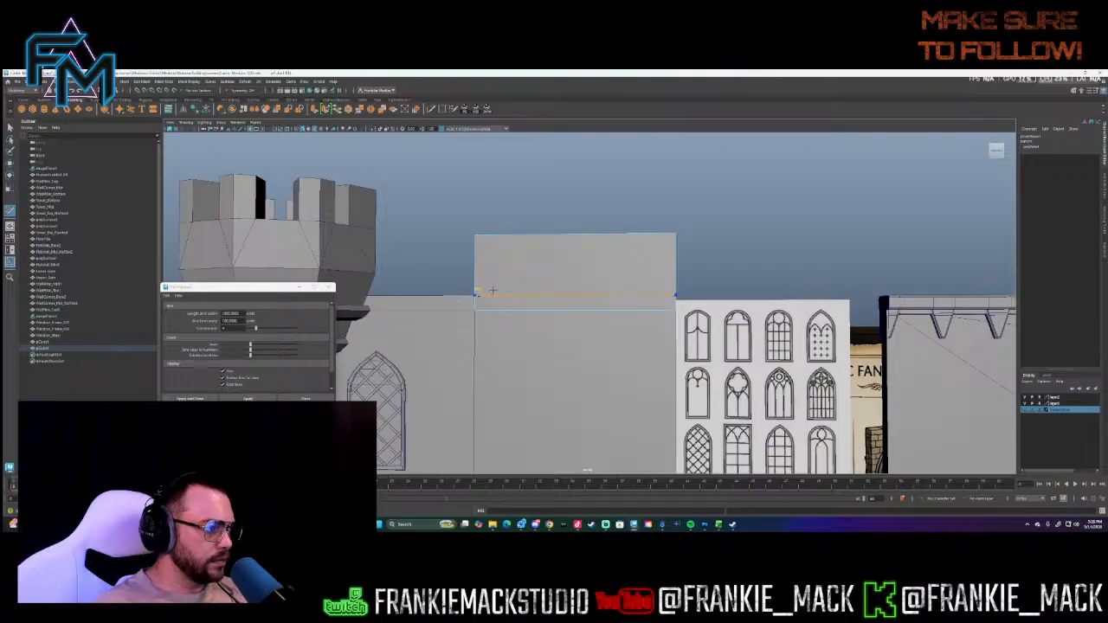
{"action": "right_click", "coordinate": [492, 290]}
{"action": "left_click_drag", "start_coordinate": [493, 291], "coordinate": [351, 299], "text": "alt"}
{"action": "left_click_drag", "start_coordinate": [500, 250], "coordinate": [420, 258], "text": "alt"}
{"action": "right_click_drag", "start_coordinate": [597, 230], "coordinate": [665, 279], "text": "alt"}
{"action": "middle_click_drag", "start_coordinate": [665, 280], "coordinate": [608, 242], "text": "alt"}
{"action": "left_click_drag", "start_coordinate": [608, 242], "coordinate": [635, 246], "text": "alt"}
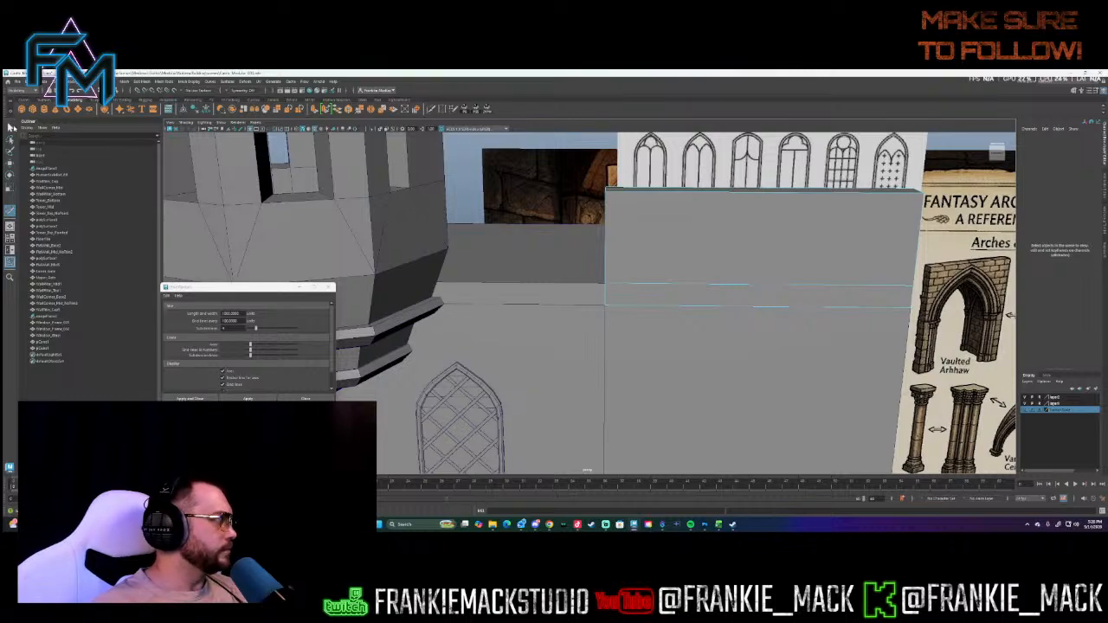
{"action": "left_click_drag", "start_coordinate": [659, 262], "coordinate": [600, 262], "text": "alt"}
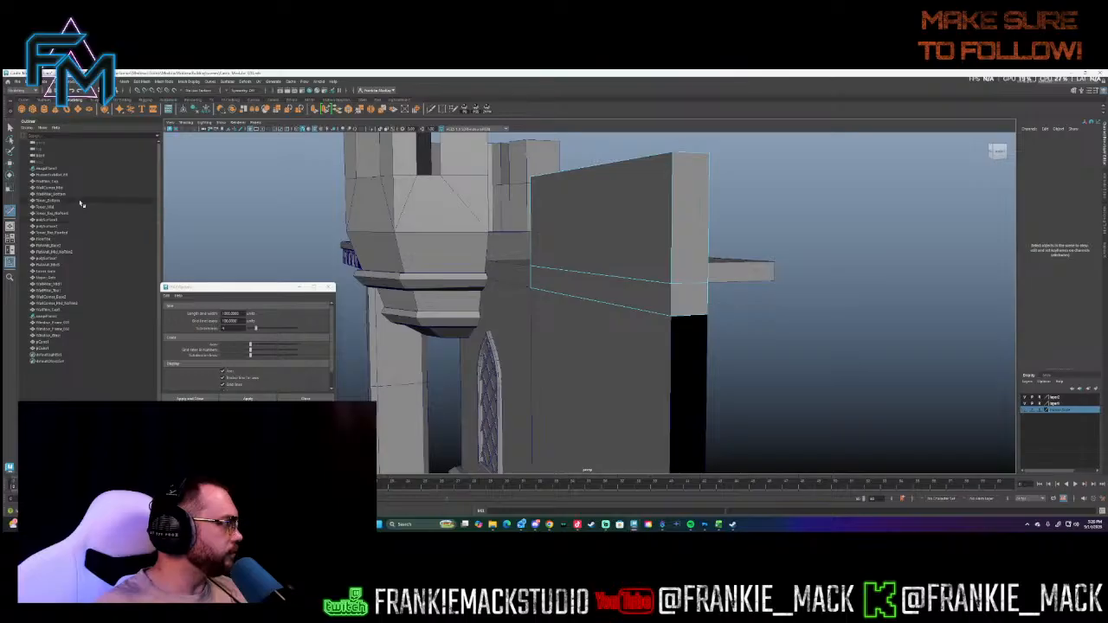
- Select the lower band faces on the parapet's front and back and extrude them outward as ledges
{"action": "key", "text": "q"}
{"action": "right_click", "coordinate": [604, 299]}
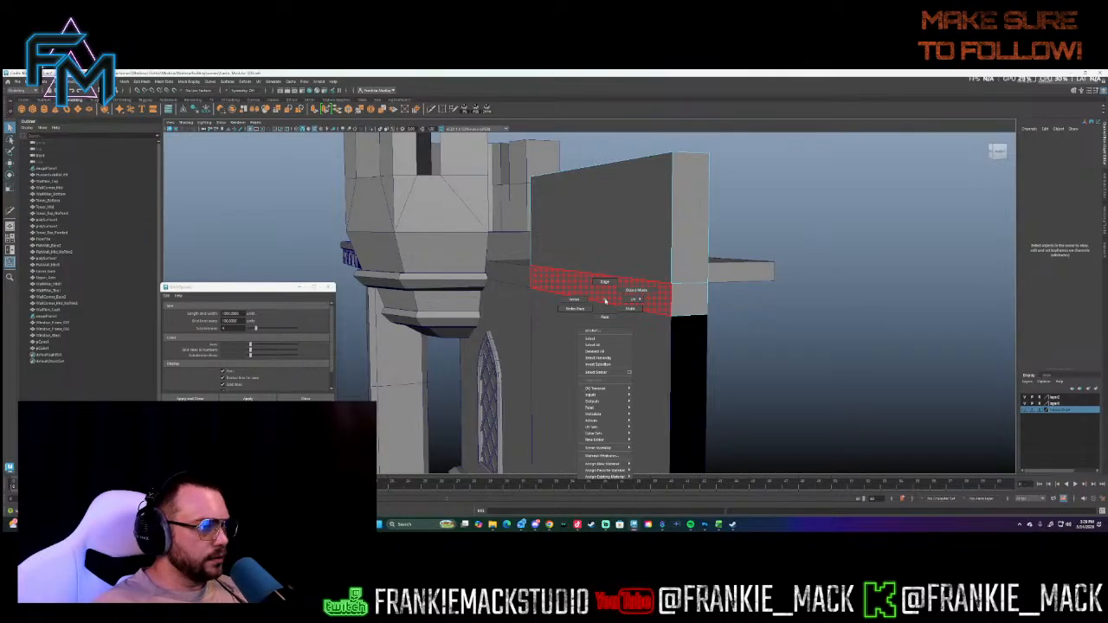
{"action": "left_click_drag", "start_coordinate": [604, 299], "coordinate": [538, 302], "text": "alt"}
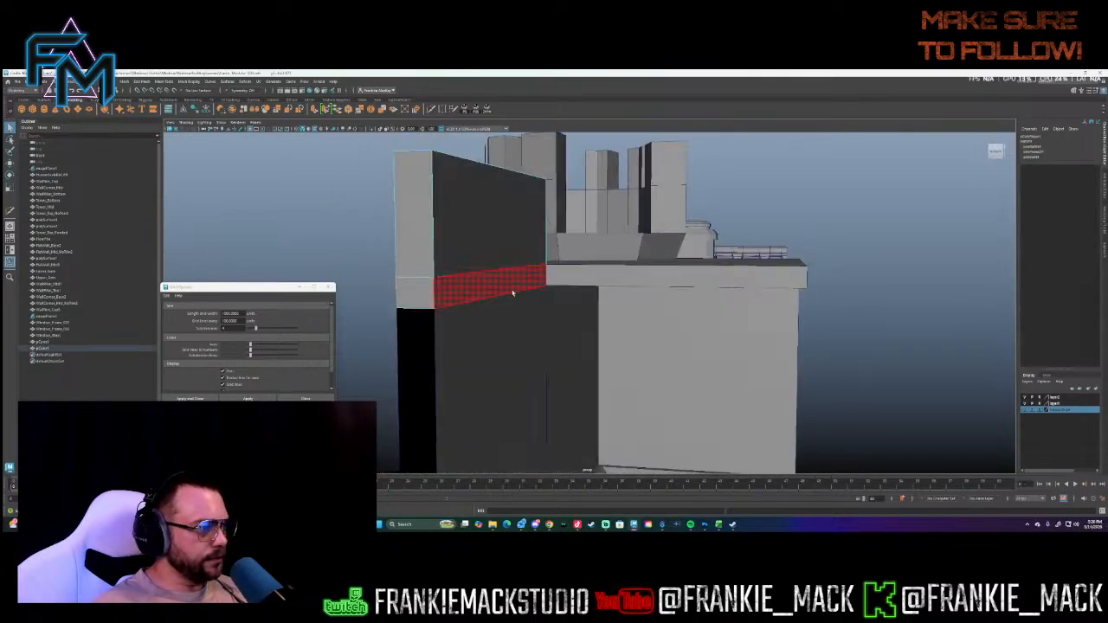
{"action": "left_click", "coordinate": [500, 290]}
{"action": "key", "text": "r"}
{"action": "key", "text": "ctrl+e"}
{"action": "left_click_drag", "start_coordinate": [516, 285], "coordinate": [519, 218]}
- Extrude the underside faces of both ledges downward to form lips overhanging the wall
{"action": "left_click", "coordinate": [524, 204]}
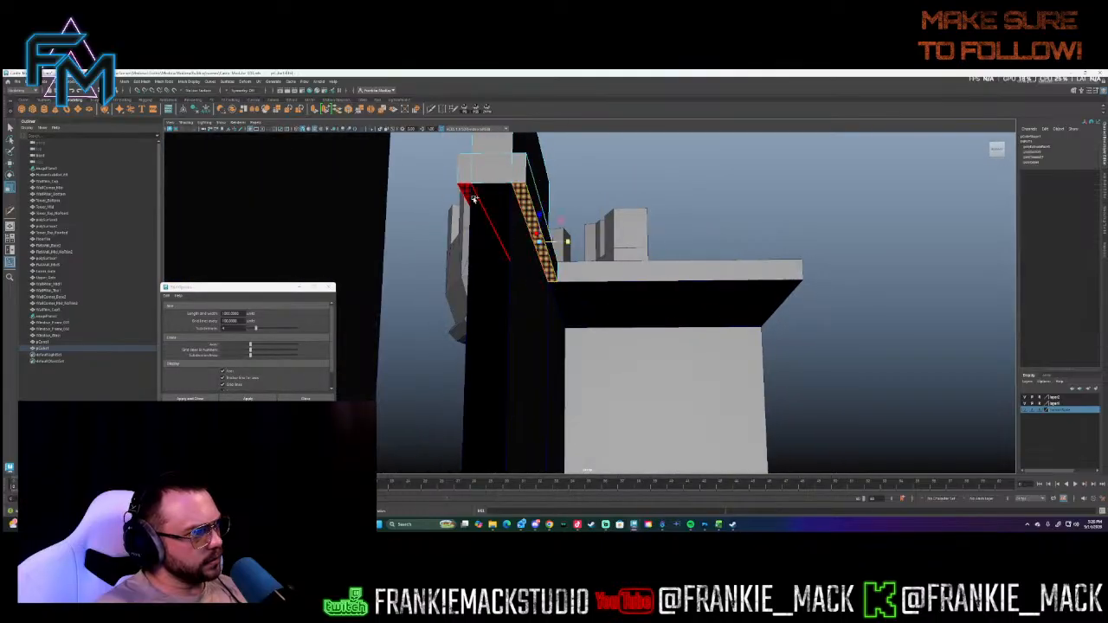
{"action": "left_click_drag", "start_coordinate": [470, 190], "coordinate": [584, 308], "text": "alt"}
{"action": "key", "text": "w"}
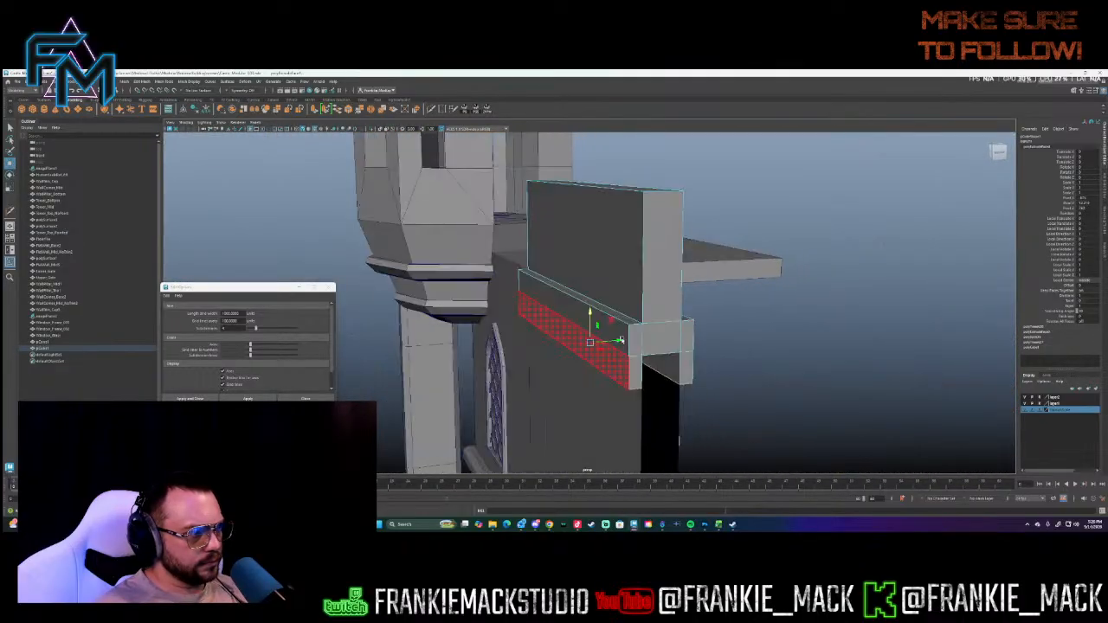
- Select the top faces of the parapet's ledges and move them vertically to adjust the trim's height
{"action": "left_click", "coordinate": [586, 299]}
{"action": "left_click_drag", "start_coordinate": [726, 304], "coordinate": [622, 320], "text": "alt"}
{"action": "left_click_drag", "start_coordinate": [498, 292], "coordinate": [607, 253], "text": "alt"}
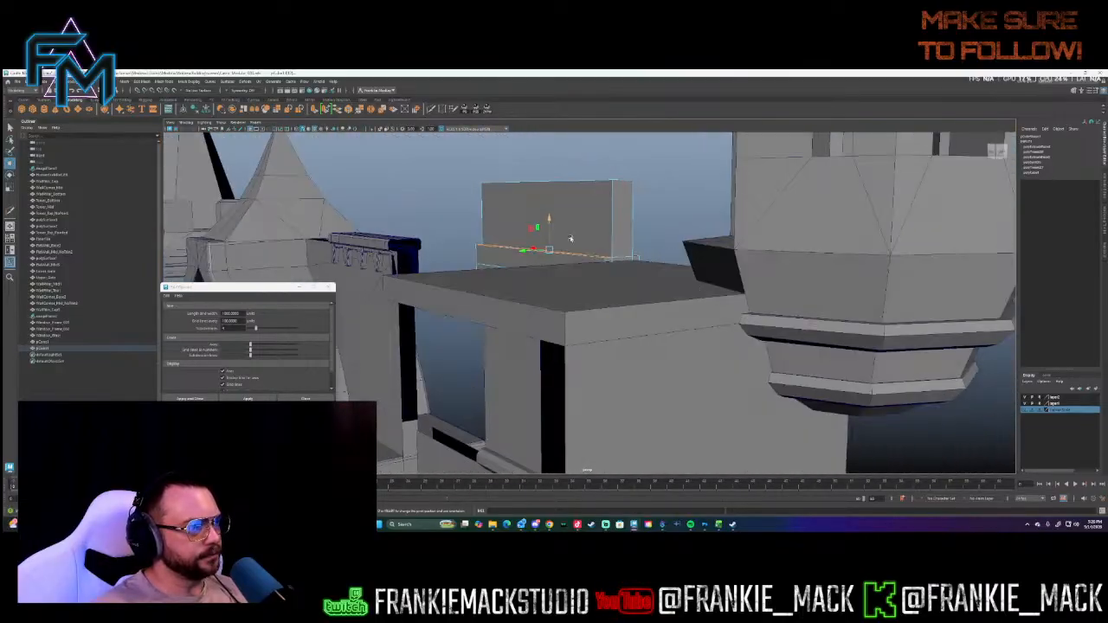
{"action": "left_click_drag", "start_coordinate": [549, 232], "coordinate": [661, 268]}
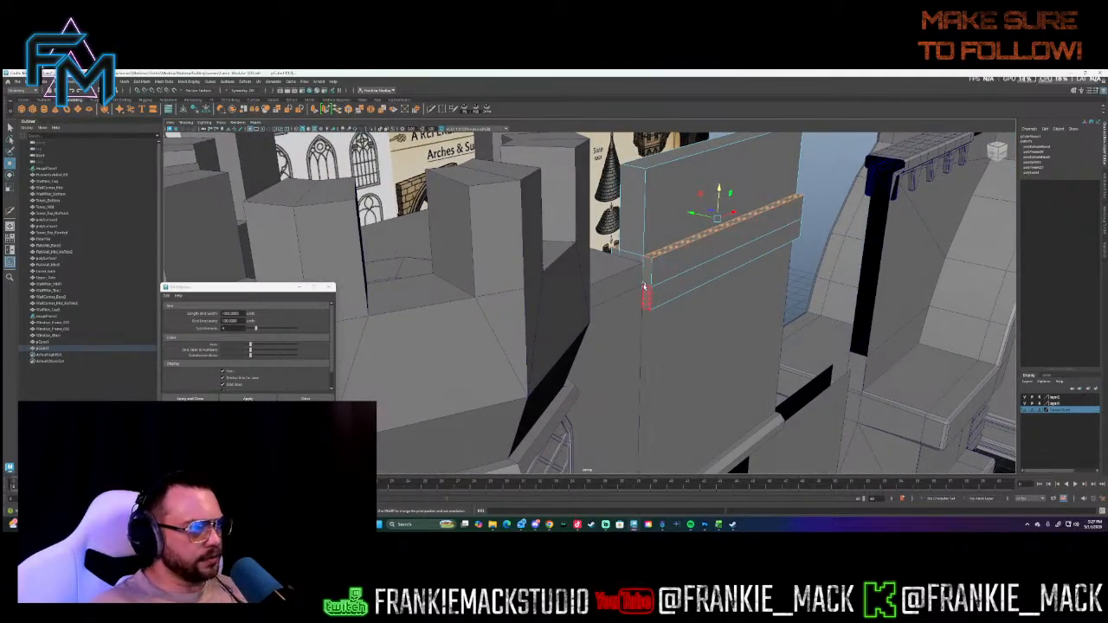
- Select the bottom edges of the parapet's overhanging lips and move them to give the trim a sloped underside
{"action": "left_click_drag", "start_coordinate": [644, 285], "coordinate": [619, 260], "text": "alt"}
{"action": "right_click", "coordinate": [621, 249]}
{"action": "right_click_drag", "start_coordinate": [620, 239], "coordinate": [620, 232]}
{"action": "left_click", "coordinate": [619, 246]}
{"action": "left_click_drag", "start_coordinate": [674, 251], "coordinate": [623, 242], "text": "alt"}
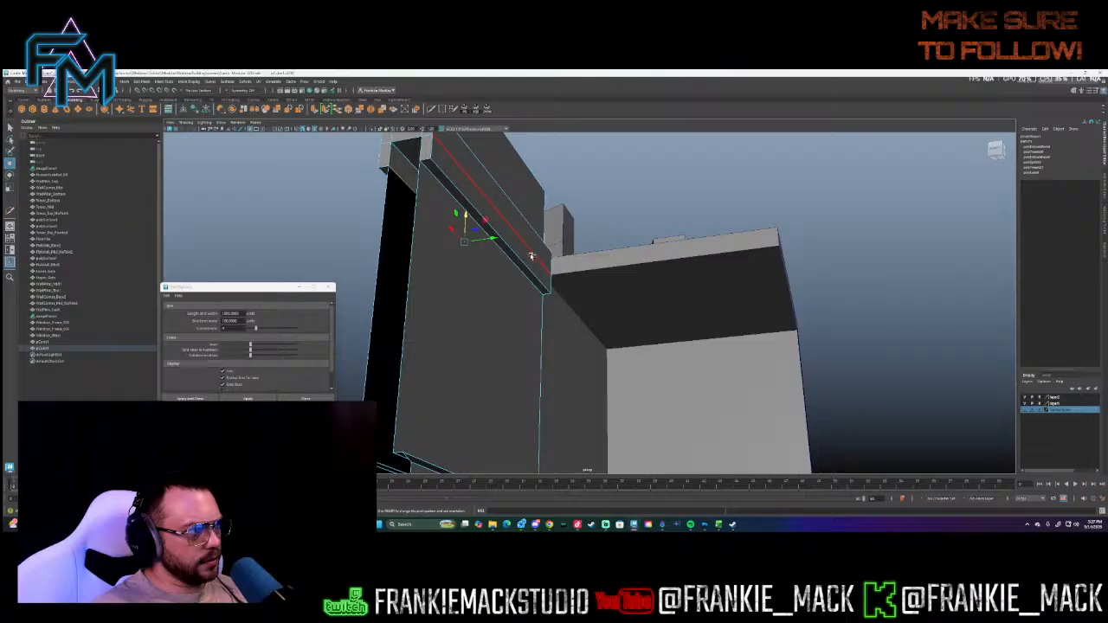
{"action": "left_click", "coordinate": [519, 261]}
{"action": "left_click_drag", "start_coordinate": [478, 227], "coordinate": [547, 263]}
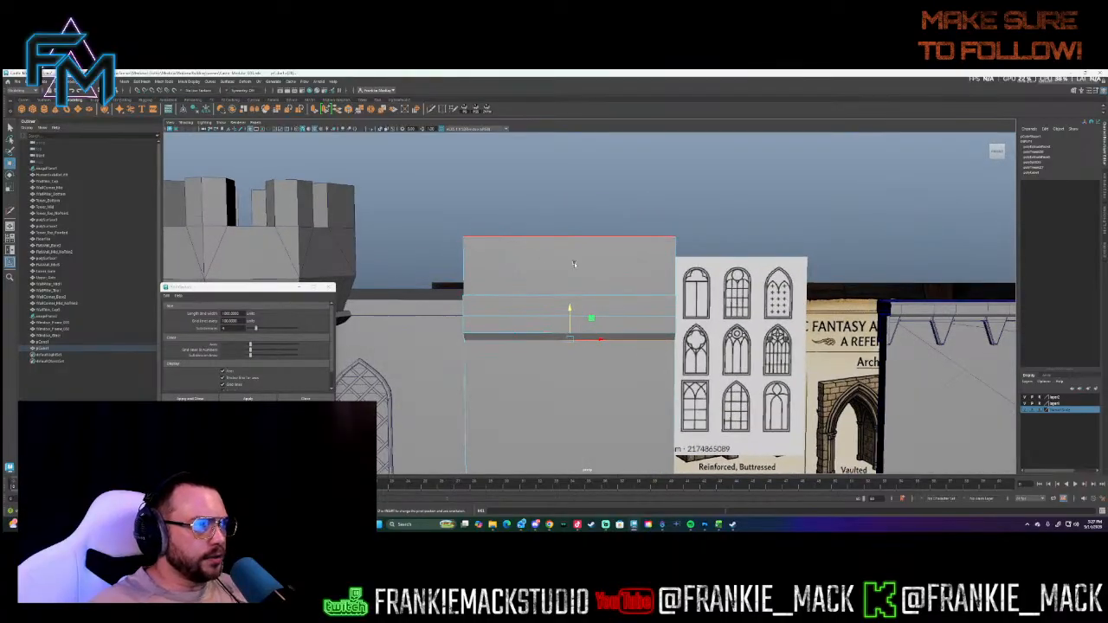
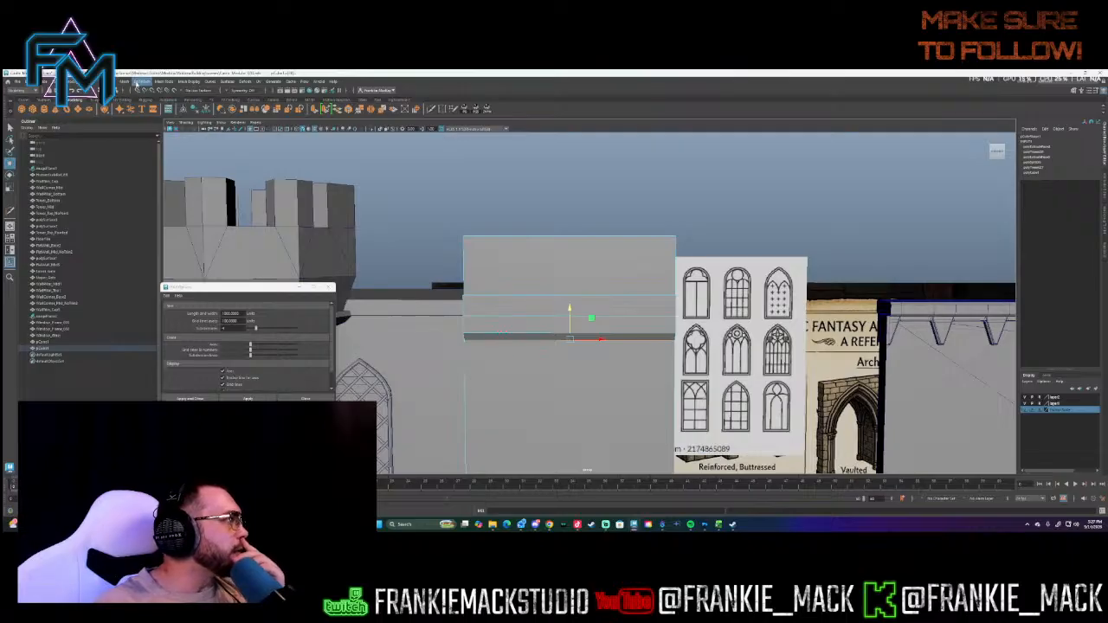
- Insert four evenly spaced vertical edge loops across the parapet using Insert Edge Loop with multiple loops enabled
{"action": "left_click", "coordinate": [124, 81]}
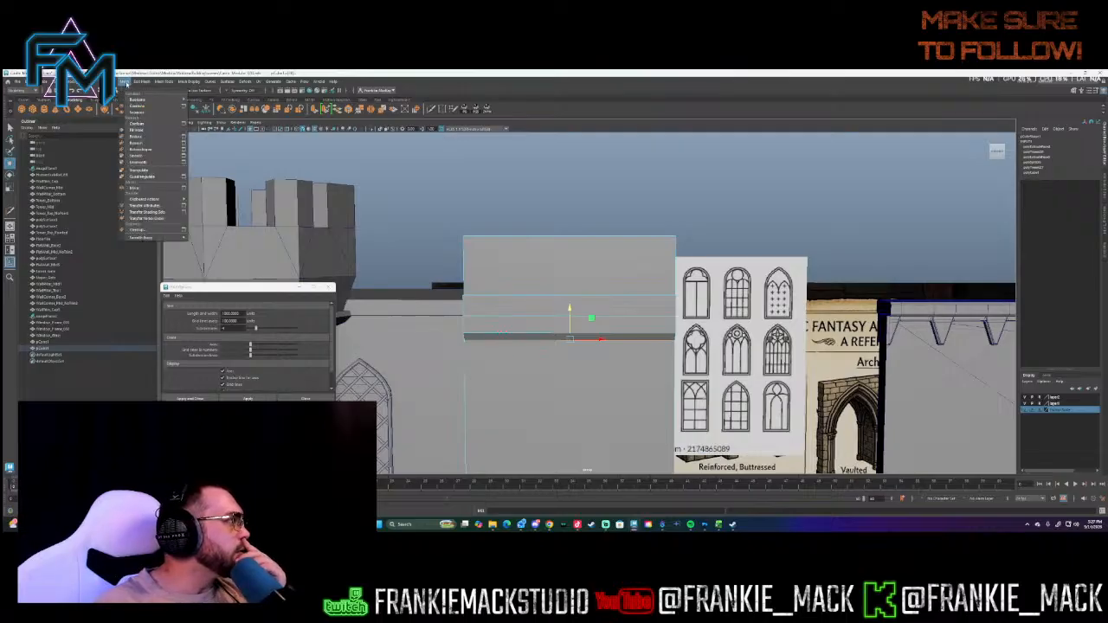
{"action": "mouse_move", "coordinate": [144, 82]}
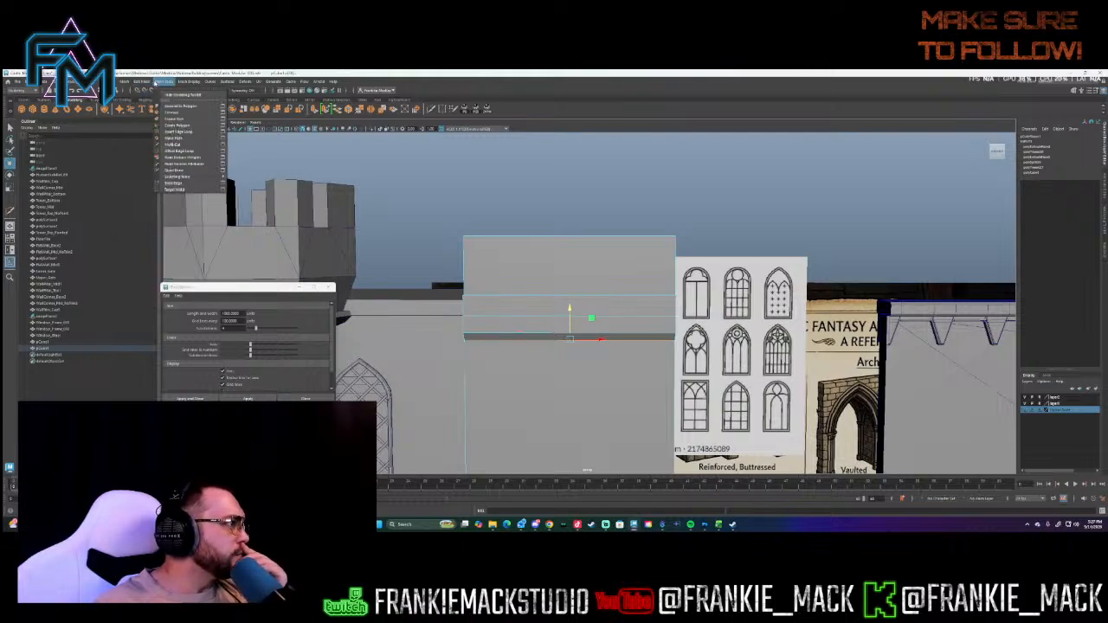
{"action": "left_click", "coordinate": [223, 131]}
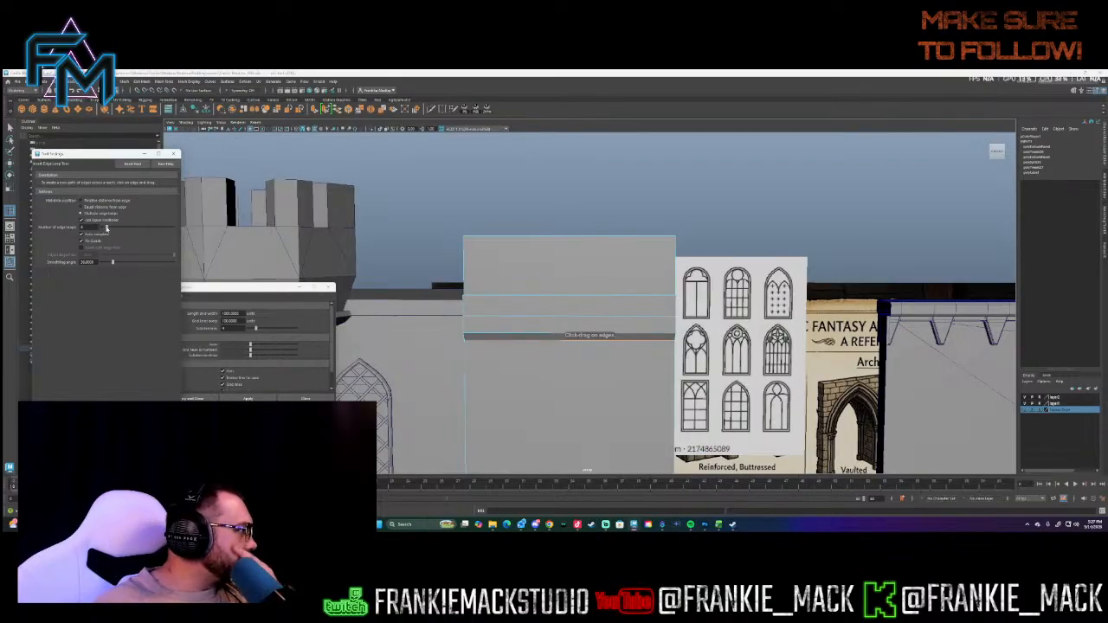
{"action": "left_click", "coordinate": [567, 240]}
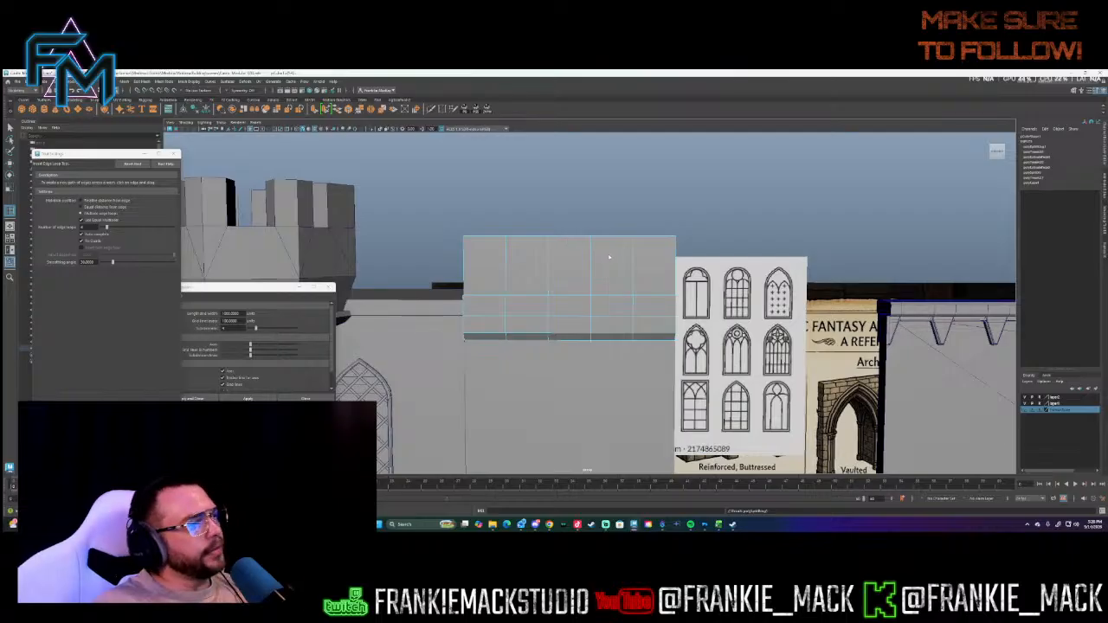
{"action": "left_click_drag", "start_coordinate": [568, 241], "coordinate": [601, 260], "text": "alt"}
{"action": "left_click", "coordinate": [600, 264]}
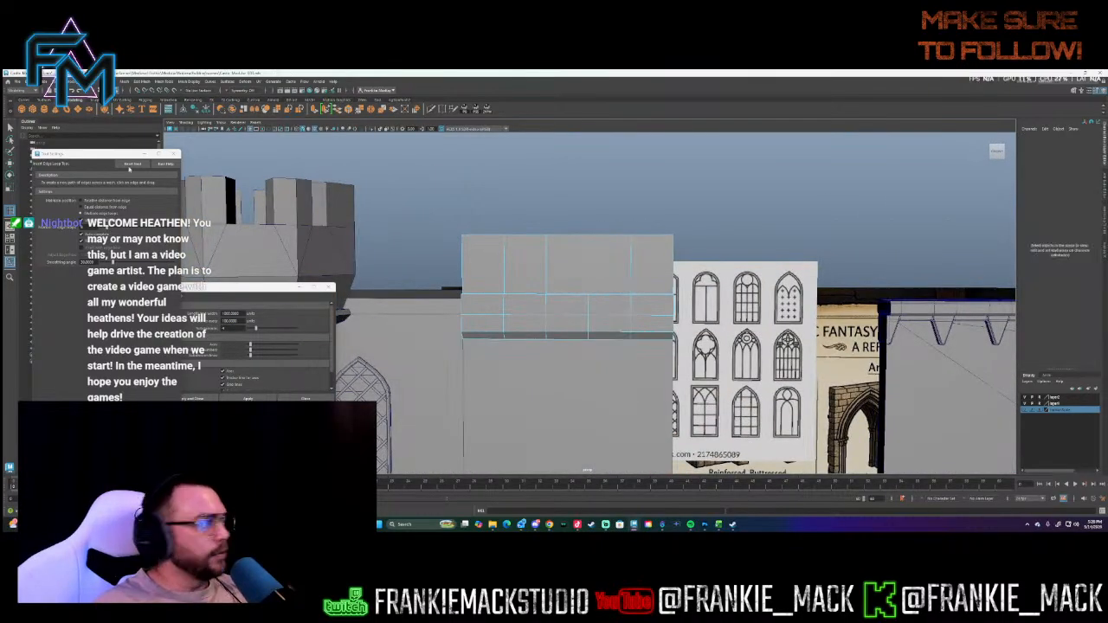
{"action": "key", "text": "q"}
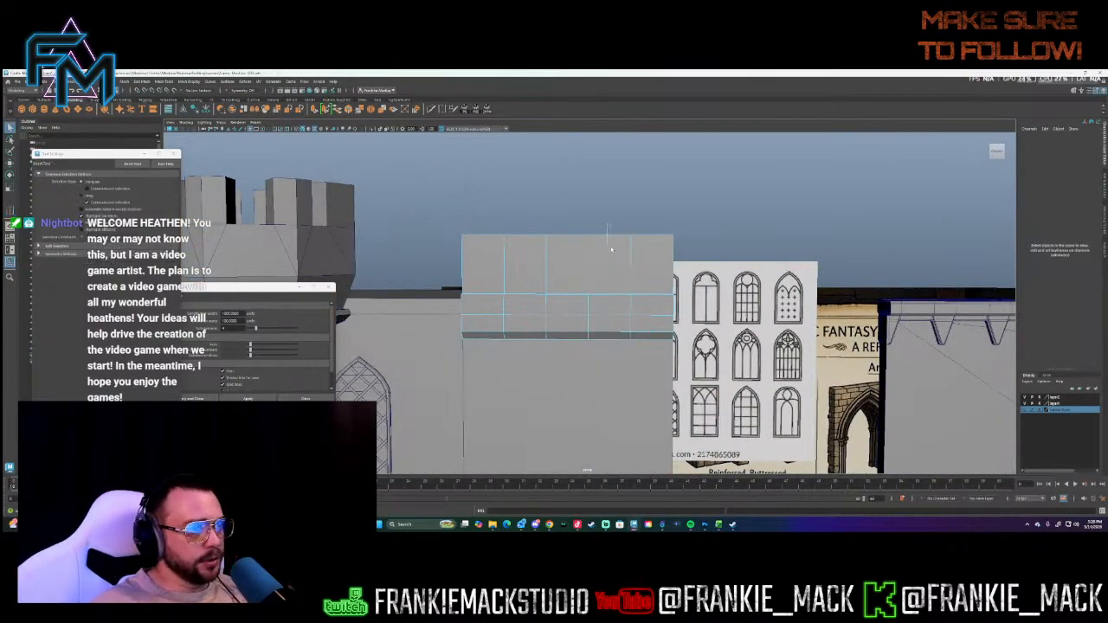
{"action": "left_click", "coordinate": [610, 248]}
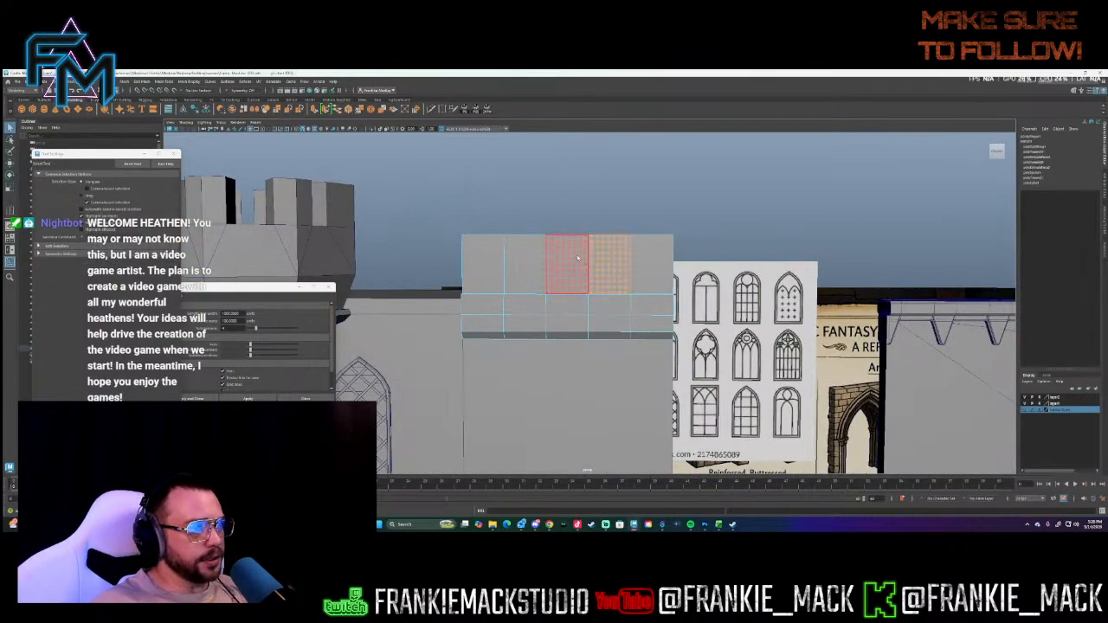
{"action": "left_click", "coordinate": [531, 267], "text": "shift"}
{"action": "left_click_drag", "start_coordinate": [531, 267], "coordinate": [522, 251], "text": "alt"}
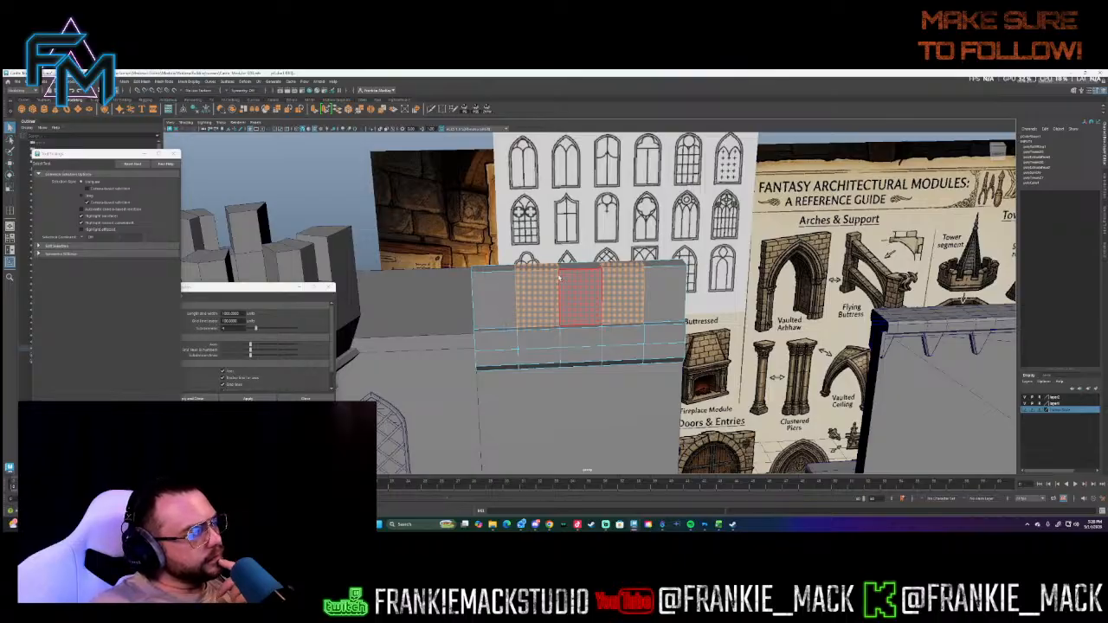
{"action": "left_click", "coordinate": [523, 281], "text": "shift"}
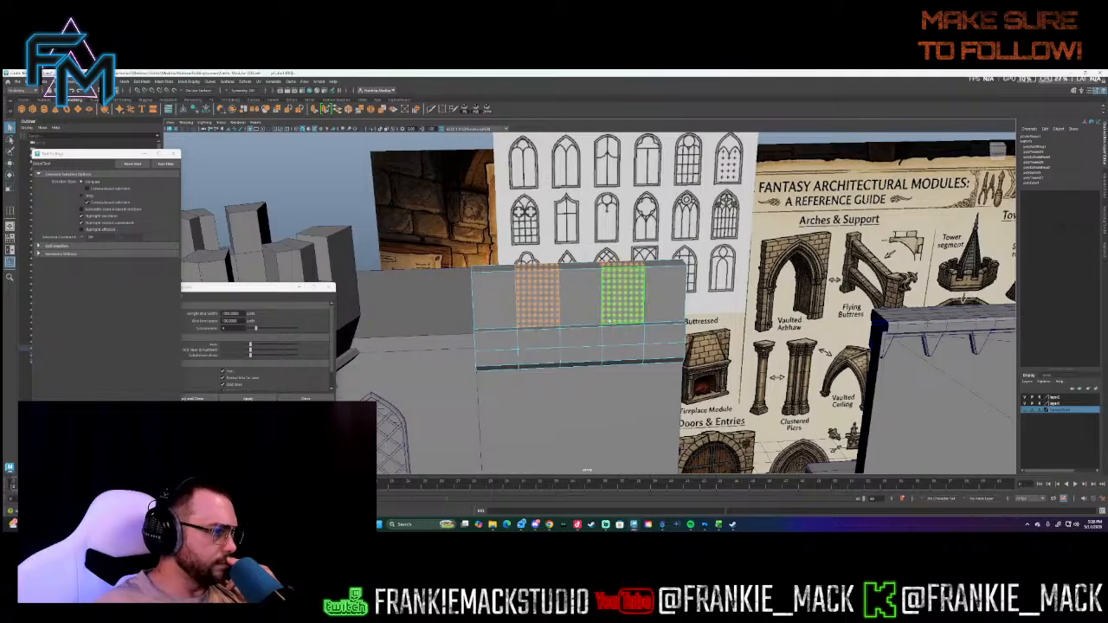
- Increase the grid subdivisions and move the upper parapet's two outermost inserted vertical edges toward its ends with grid snapping
{"action": "mouse_move", "coordinate": [571, 322]}
{"action": "right_mouse_down"}
{"action": "mouse_move", "coordinate": [581, 315]}
{"action": "mouse_move", "coordinate": [573, 302]}
{"action": "right_mouse_up"}
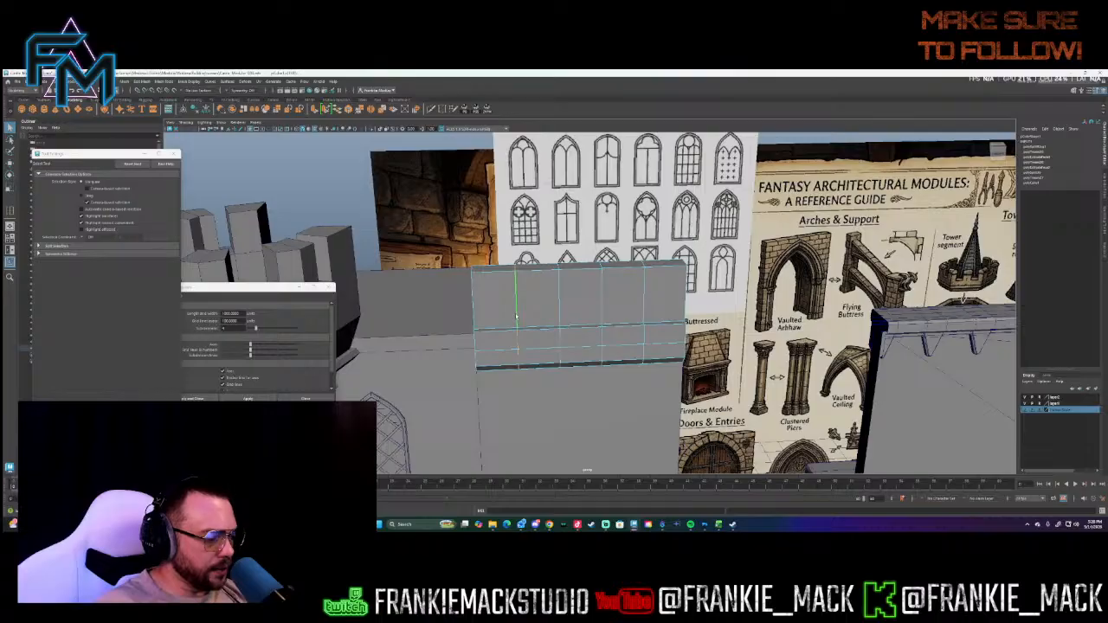
{"action": "left_click", "coordinate": [515, 319]}
{"action": "key", "text": "w"}
{"action": "key", "text": "x"}
{"action": "left_click_drag", "start_coordinate": [535, 316], "coordinate": [504, 314]}
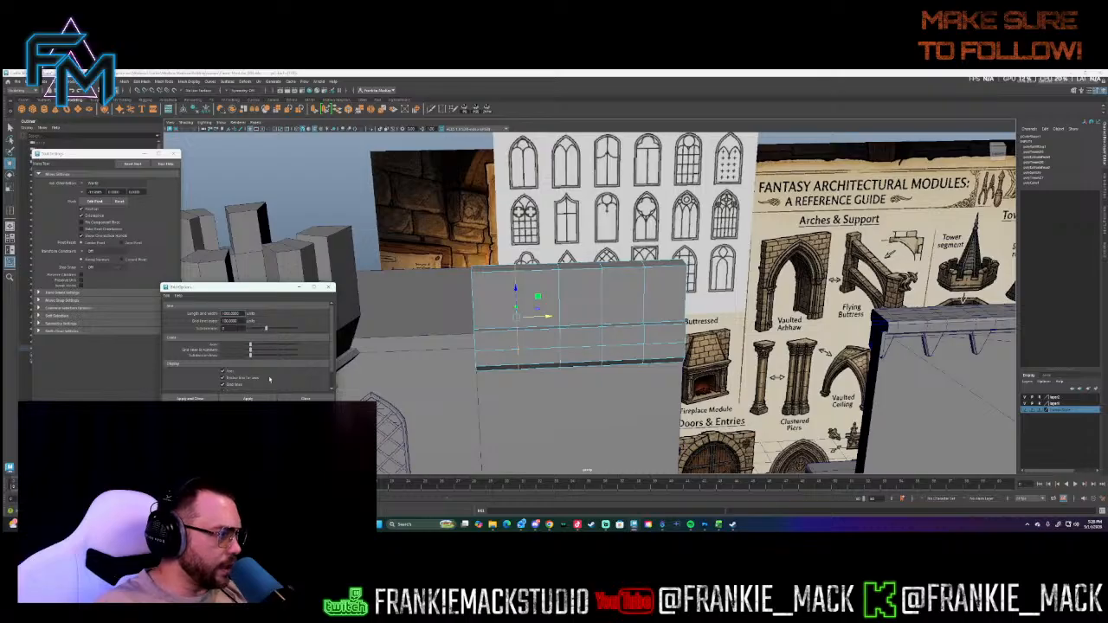
{"action": "left_click_drag", "start_coordinate": [529, 317], "coordinate": [507, 318]}
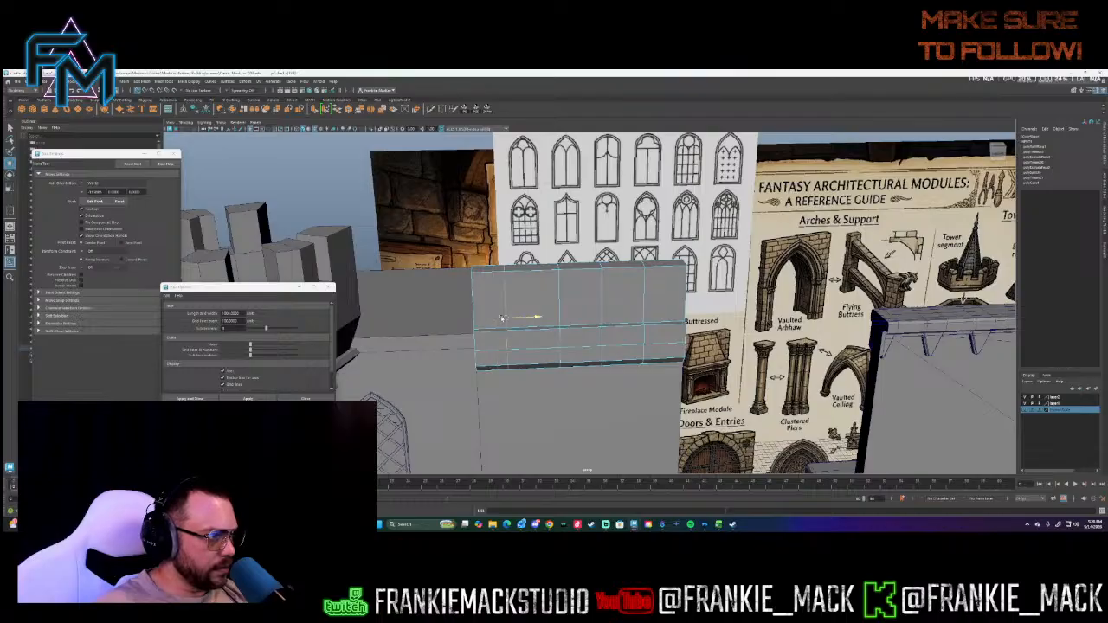
{"action": "left_click", "coordinate": [646, 298]}
{"action": "key", "text": "x"}
{"action": "left_click_drag", "start_coordinate": [670, 313], "coordinate": [664, 311]}
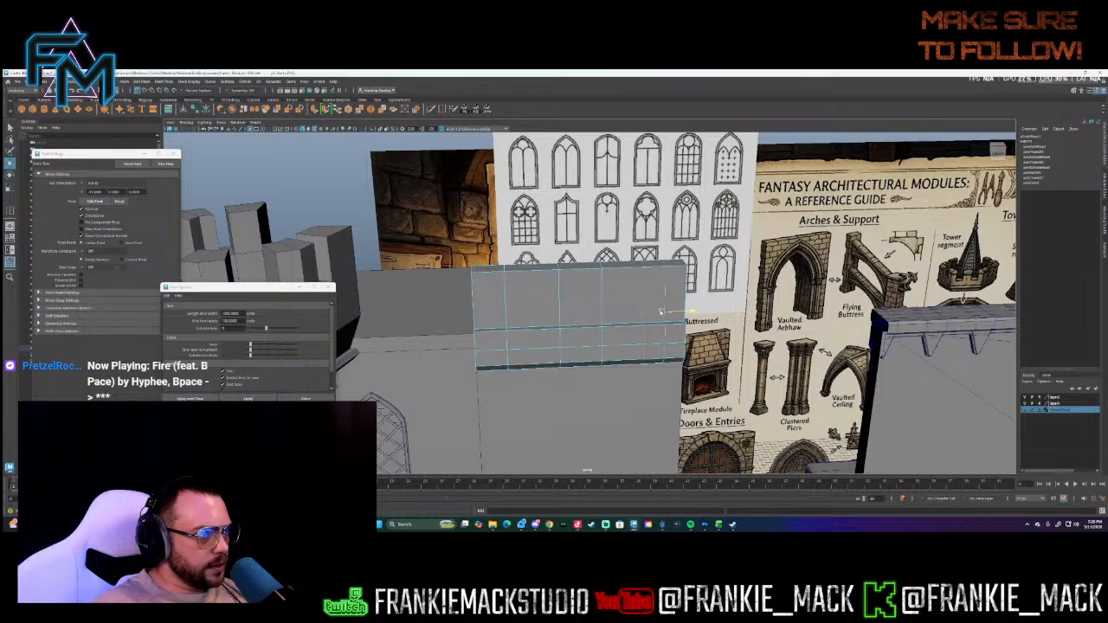
- Move the two inner vertical edges of the upper parapet apart with grid snapping to widen the middle merlon
{"action": "left_click", "coordinate": [601, 302]}
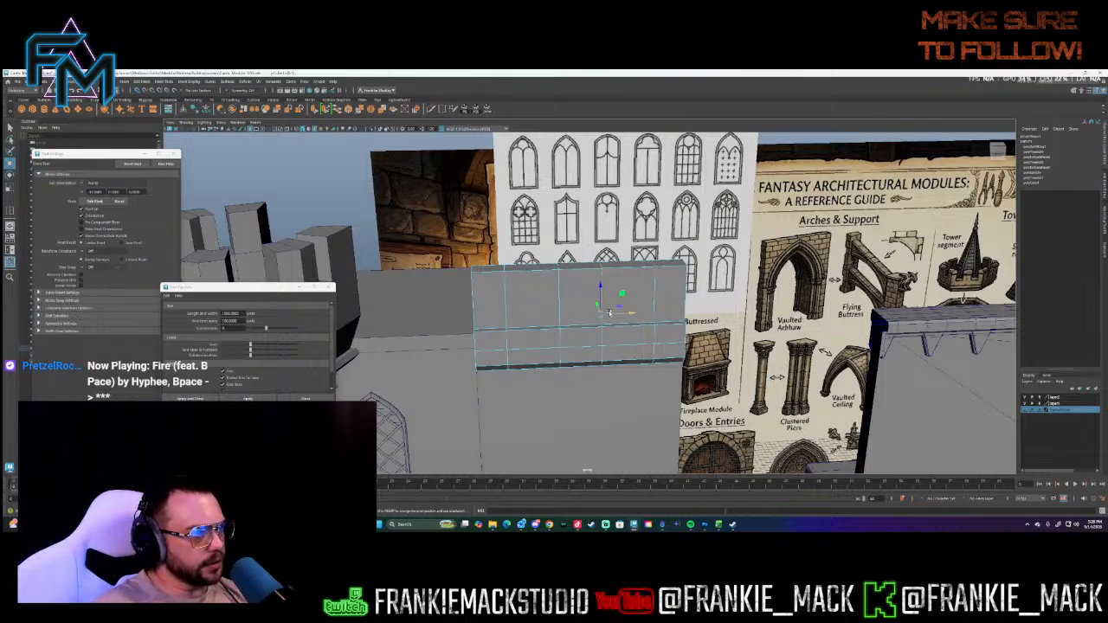
{"action": "left_click", "coordinate": [557, 308]}
{"action": "left_click_drag", "start_coordinate": [573, 314], "coordinate": [550, 314]}
- Delete the upper parapet faces between the merlons to open two crenel gaps
{"action": "right_click_drag", "start_coordinate": [592, 309], "coordinate": [594, 332]}
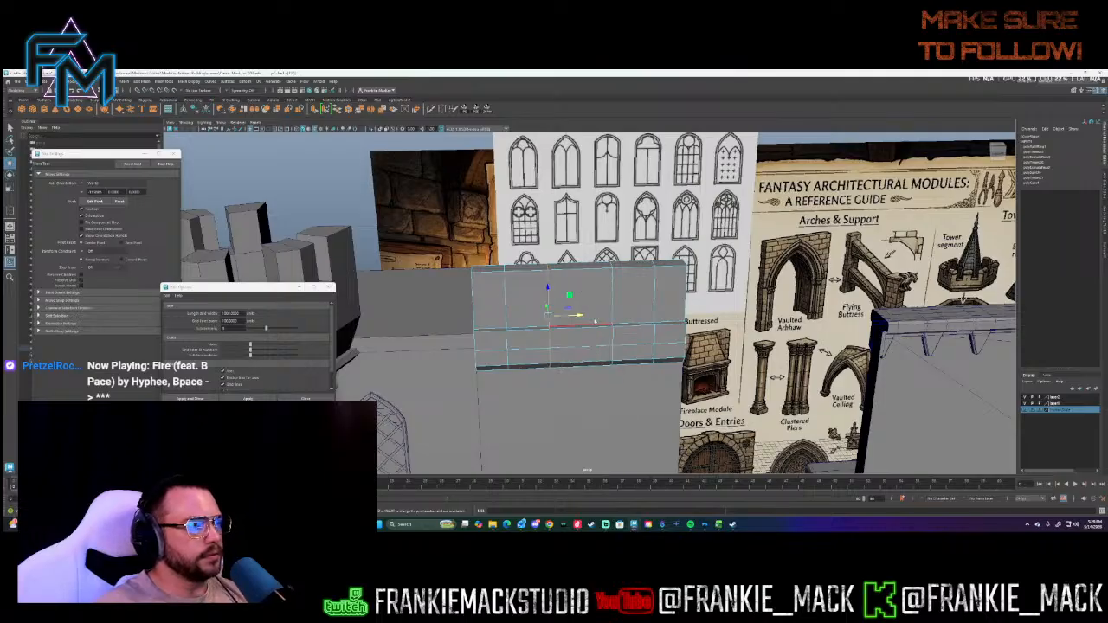
{"action": "key", "text": "Delete"}
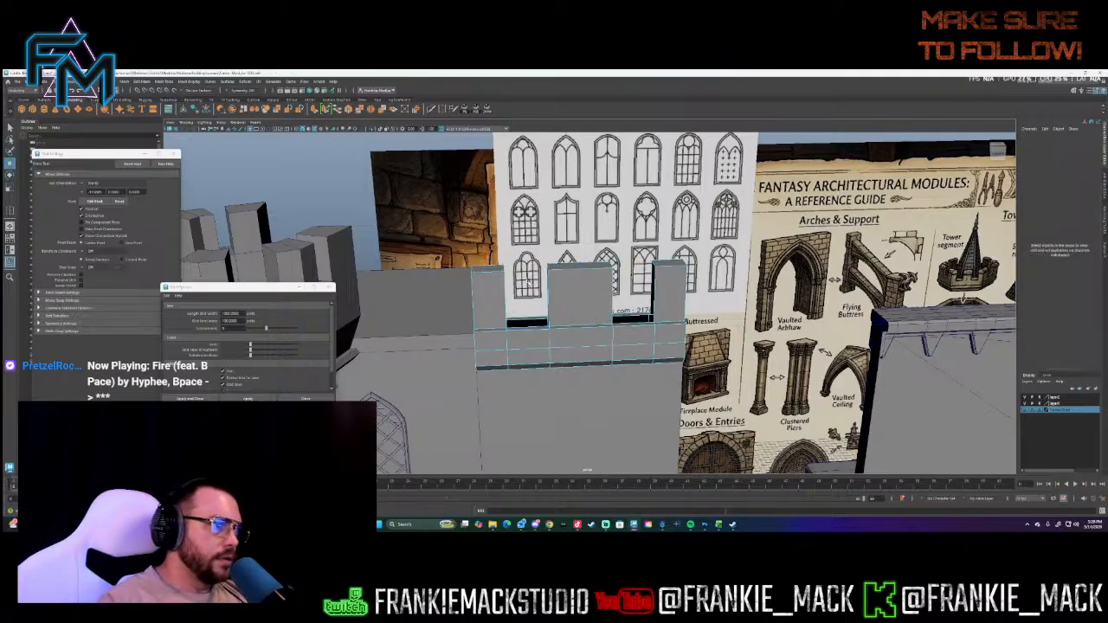
{"action": "left_click_drag", "start_coordinate": [530, 281], "coordinate": [553, 299], "text": "alt"}
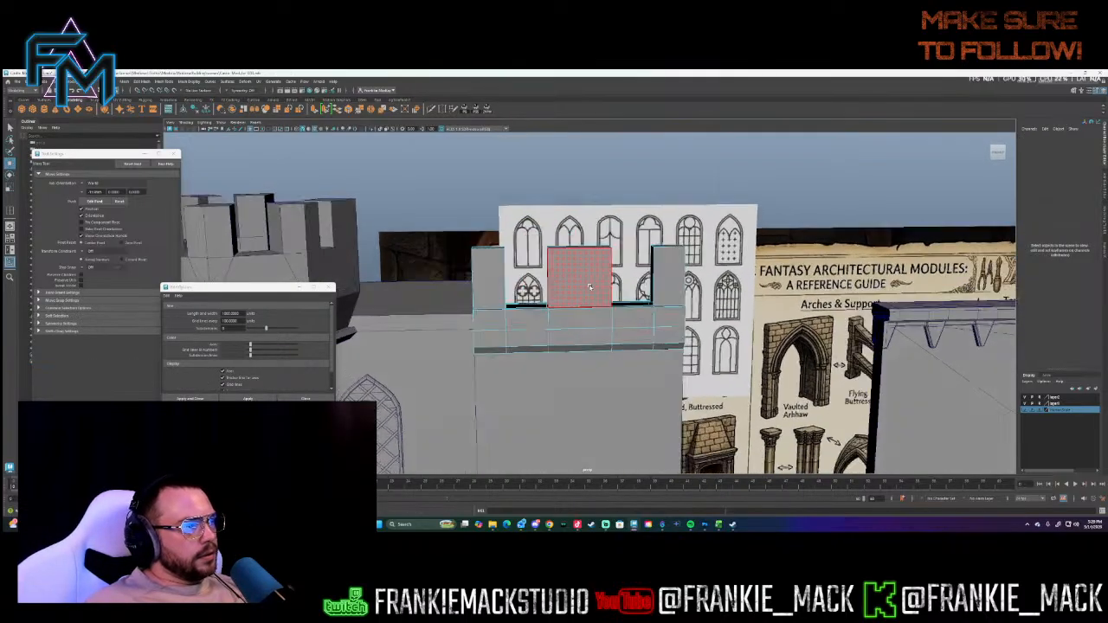
- Return to object selection and delete the parapet's construction history
{"action": "right_click", "coordinate": [528, 318]}
{"action": "right_click_drag", "start_coordinate": [539, 304], "coordinate": [553, 306]}
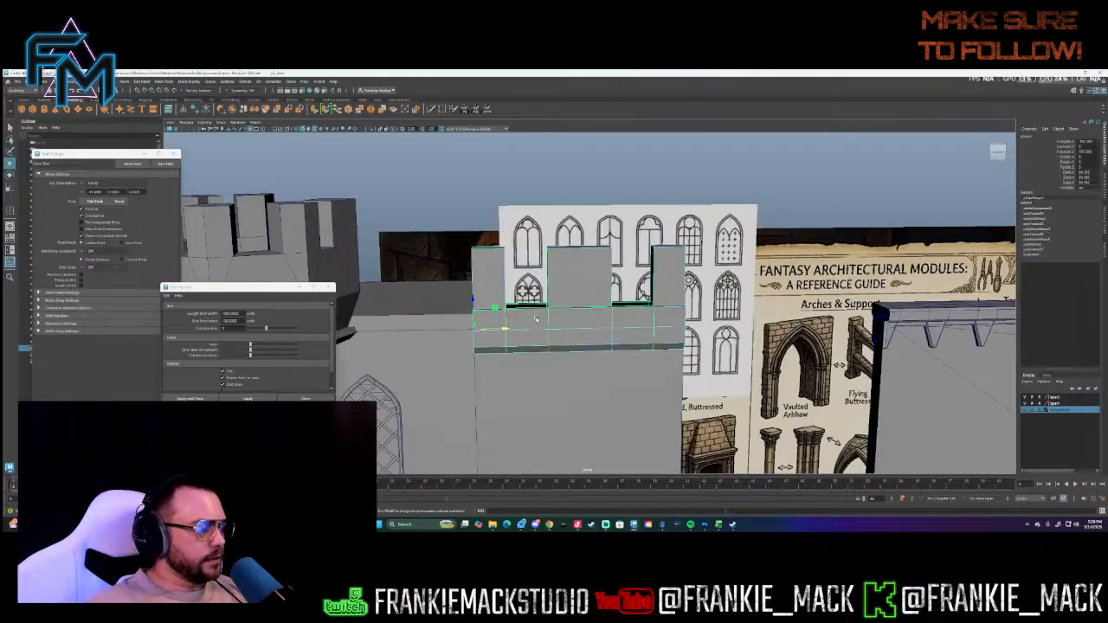
{"action": "key", "text": "alt+shift+d"}
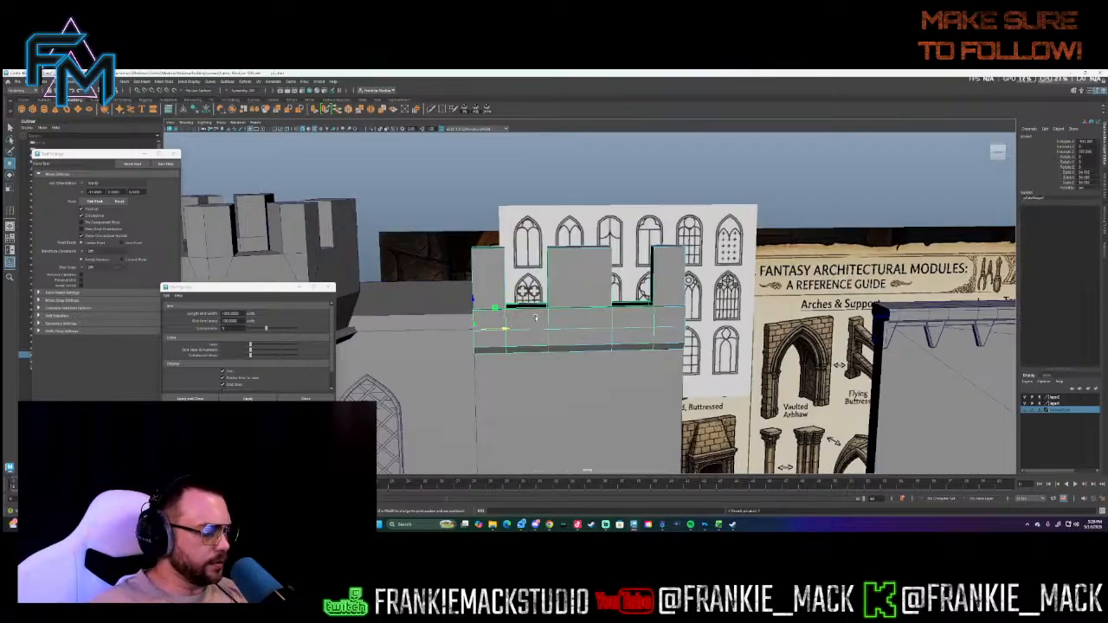
- Select the opposing bottom edges of both crenel gaps and bridge them to close the crenel floors
{"action": "left_click_drag", "start_coordinate": [504, 331], "coordinate": [551, 334]}
{"action": "right_click_drag", "start_coordinate": [551, 334], "coordinate": [582, 325]}
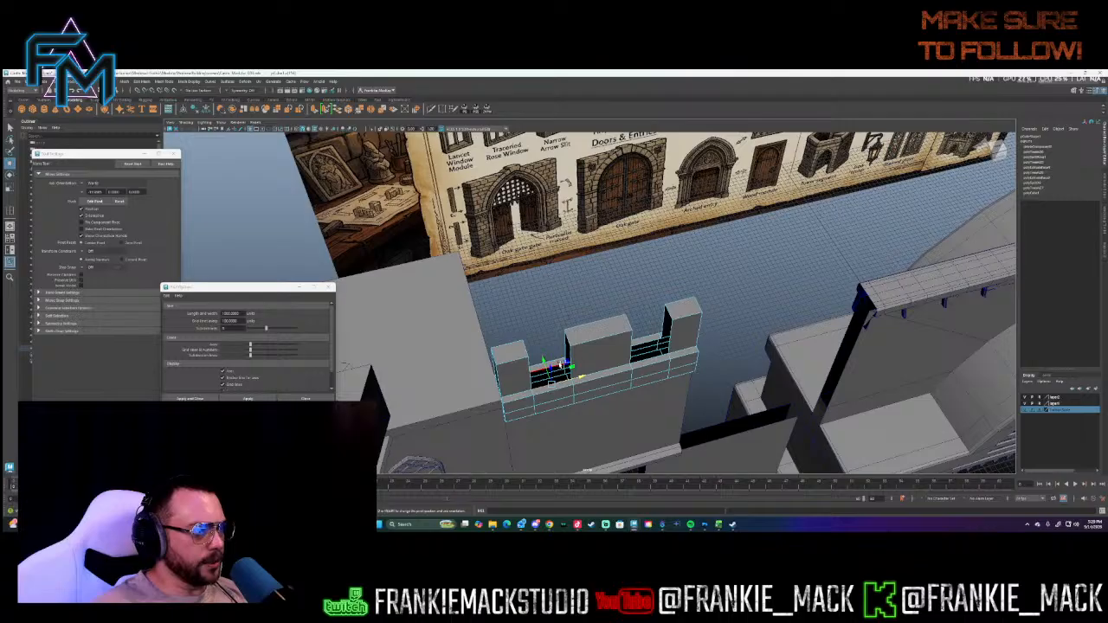
{"action": "left_click", "coordinate": [642, 359], "text": "shift"}
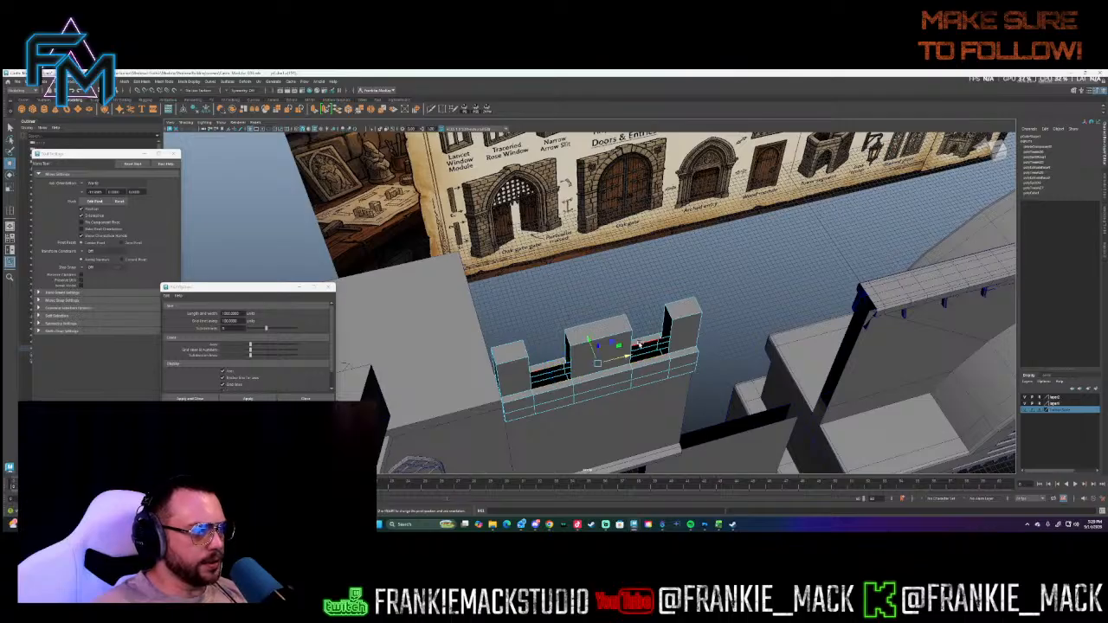
{"action": "right_click_drag", "start_coordinate": [632, 357], "coordinate": [637, 433], "text": "shift"}
{"action": "left_click", "coordinate": [635, 349]}
{"action": "right_click_drag", "start_coordinate": [640, 345], "coordinate": [639, 418], "text": "shift"}
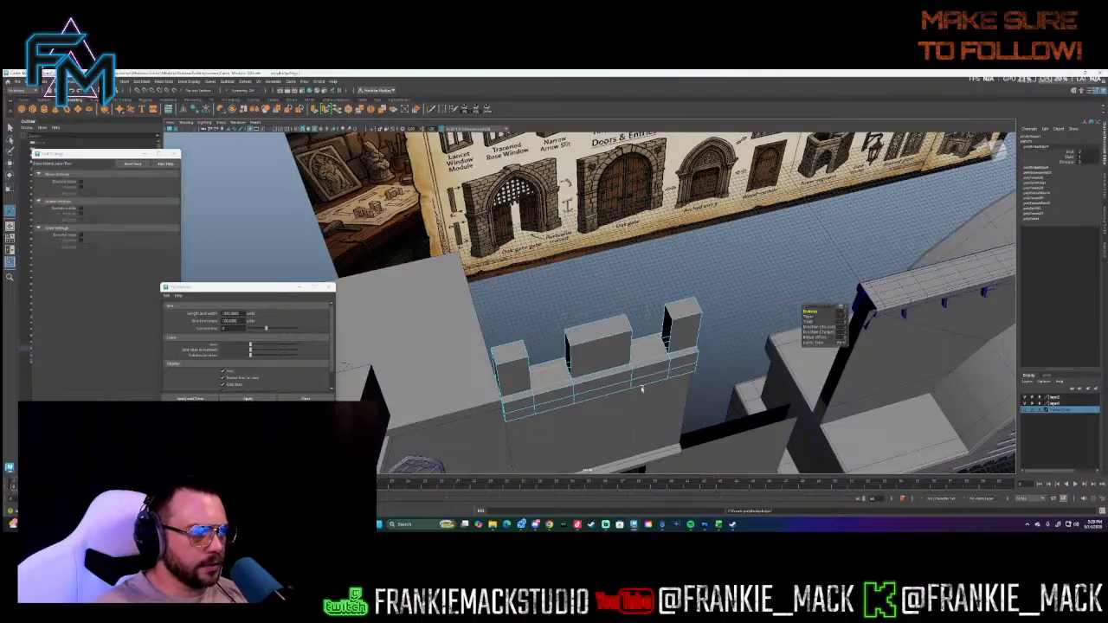
- Fill the open merlon sides facing the crenel gaps with Fill Hole
{"action": "left_click", "coordinate": [668, 344]}
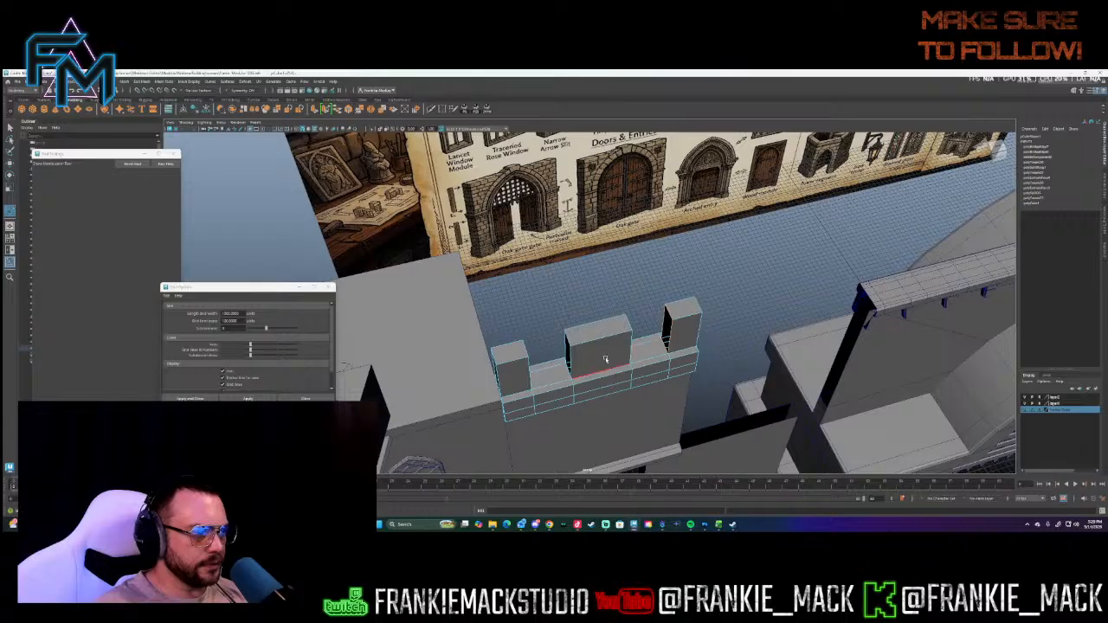
{"action": "right_click_drag", "start_coordinate": [628, 347], "coordinate": [627, 435], "text": "shift"}
{"action": "left_click_drag", "start_coordinate": [625, 431], "coordinate": [551, 349], "text": "alt"}
{"action": "right_click_drag", "start_coordinate": [552, 346], "coordinate": [556, 427], "text": "shift"}
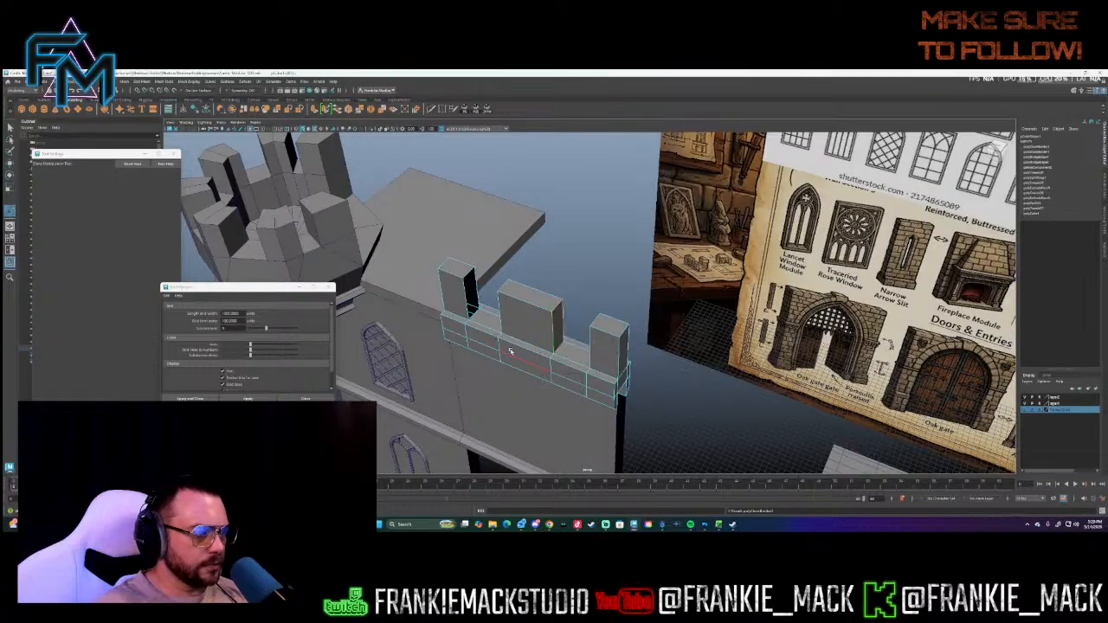
{"action": "right_click_drag", "start_coordinate": [468, 309], "coordinate": [465, 395], "text": "shift"}
{"action": "left_click_drag", "start_coordinate": [467, 393], "coordinate": [596, 361], "text": "alt"}
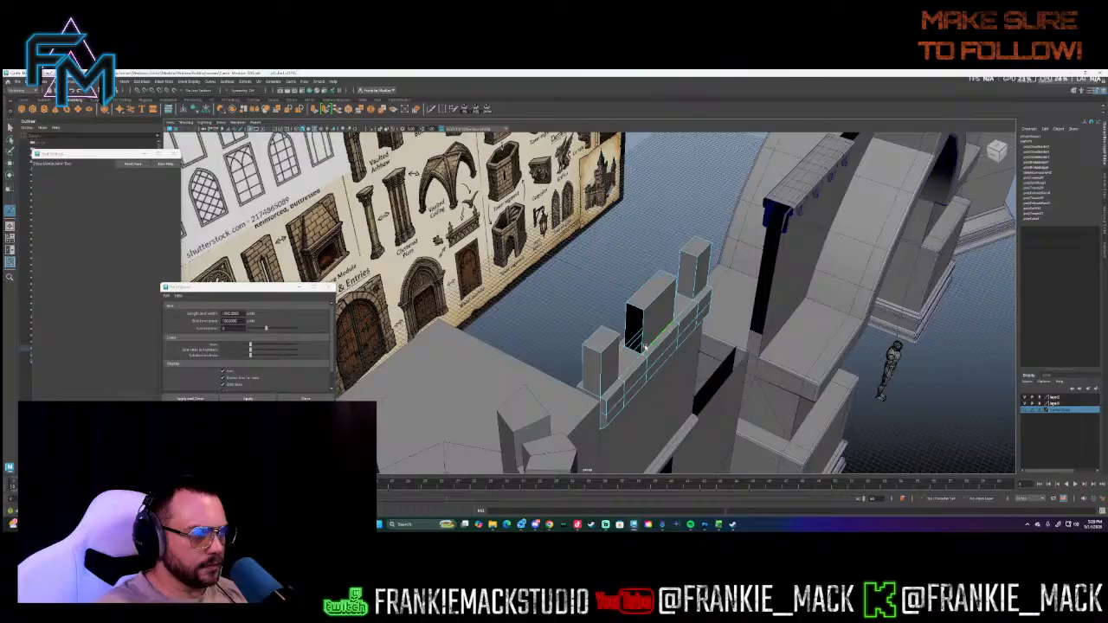
{"action": "right_click_drag", "start_coordinate": [642, 346], "coordinate": [640, 424], "text": "shift"}
- Select the end faces of the parapet's central block at both ends and delete them
{"action": "left_click_drag", "start_coordinate": [641, 424], "coordinate": [571, 303], "text": "alt"}
{"action": "right_click_drag", "start_coordinate": [594, 298], "coordinate": [595, 317]}
{"action": "left_click", "coordinate": [596, 297]}
{"action": "left_click_drag", "start_coordinate": [494, 309], "coordinate": [545, 351], "text": "alt"}
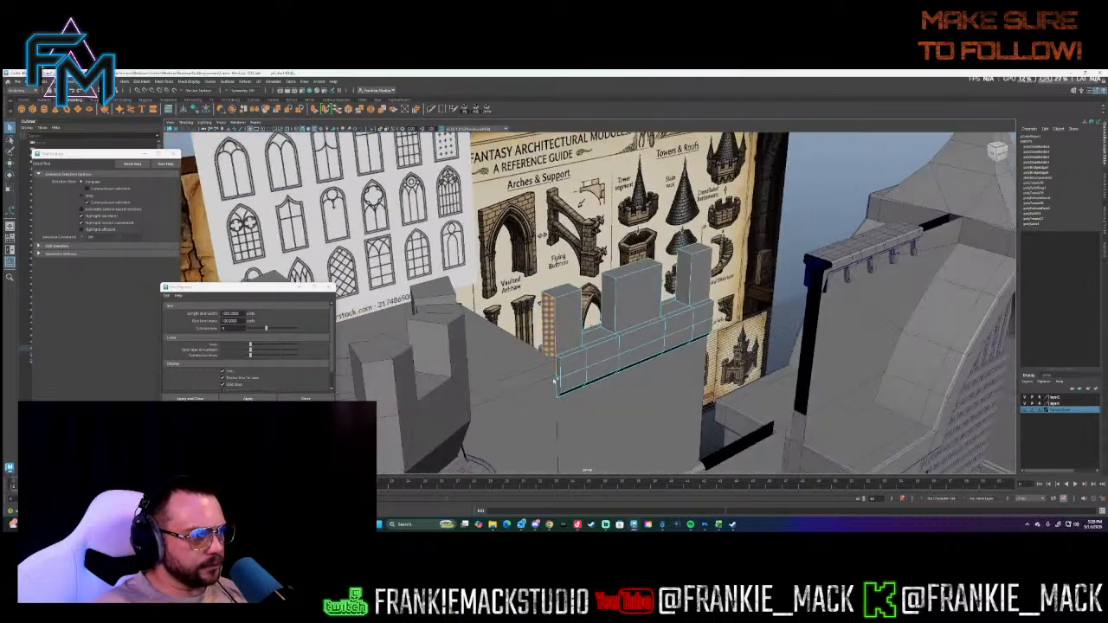
{"action": "left_click_drag", "start_coordinate": [555, 381], "coordinate": [581, 354], "text": "alt"}
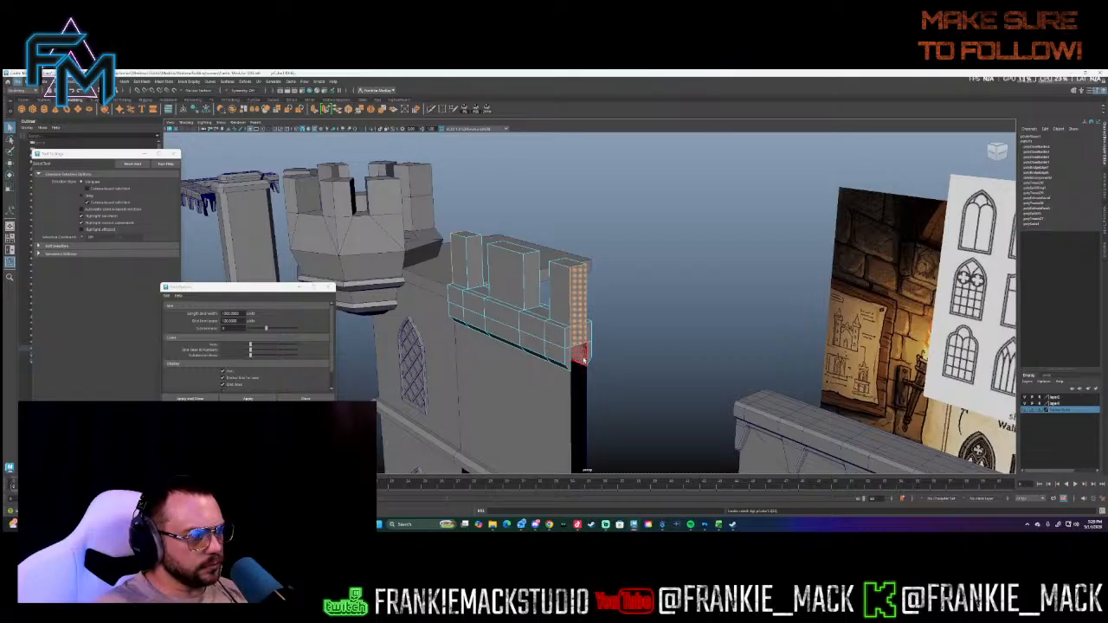
{"action": "left_click_drag", "start_coordinate": [583, 357], "coordinate": [603, 310], "text": "alt"}
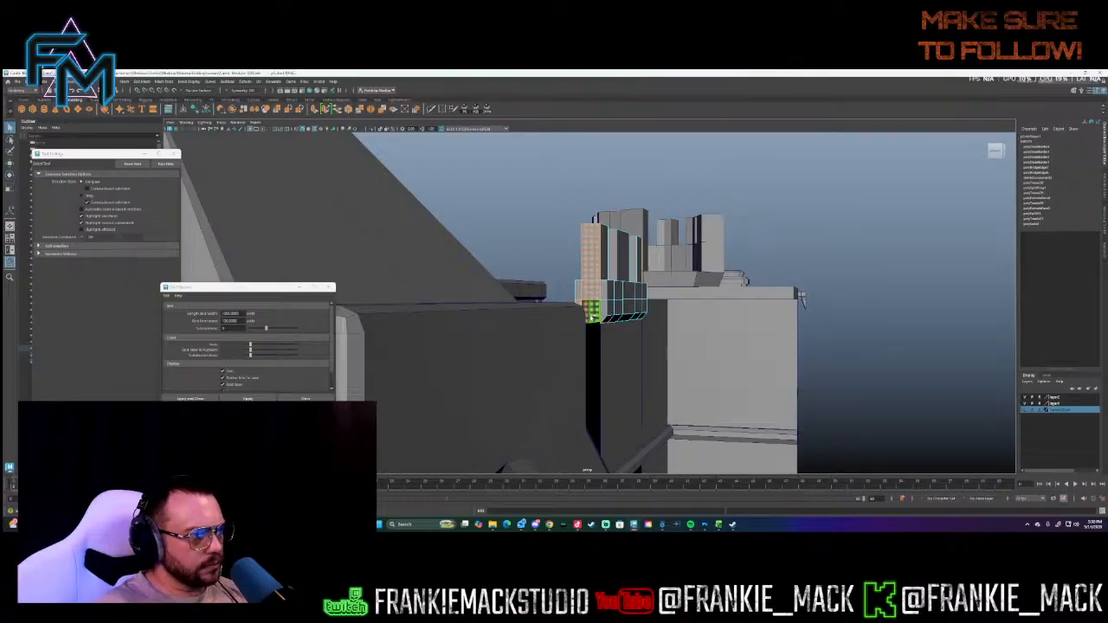
{"action": "left_click_drag", "start_coordinate": [609, 340], "coordinate": [601, 254], "text": "alt"}
{"action": "left_click", "coordinate": [715, 344]}
{"action": "left_click", "coordinate": [597, 305]}
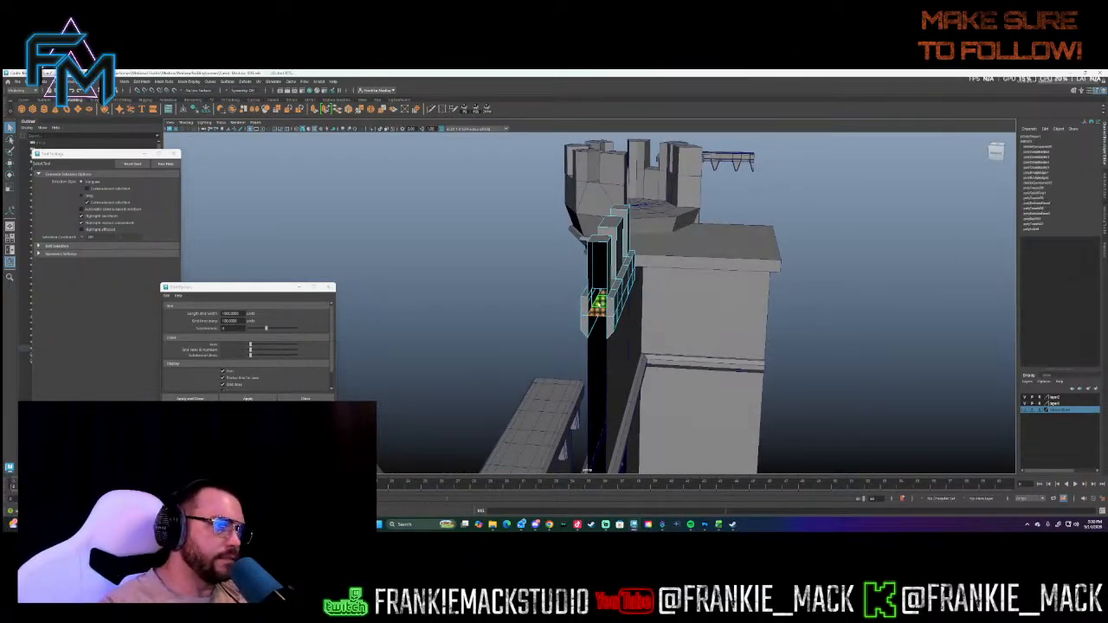
{"action": "key", "text": "Delete"}
- Select the remaining end faces of the parapet's lower band and delete them
{"action": "mouse_move", "coordinate": [596, 305]}
{"action": "left_mouse_down", "text": "alt"}
{"action": "mouse_move", "coordinate": [626, 303]}
{"action": "mouse_move", "coordinate": [619, 320]}
{"action": "mouse_move", "coordinate": [606, 313]}
{"action": "left_mouse_up", "text": "alt"}
{"action": "left_click", "coordinate": [611, 303]}
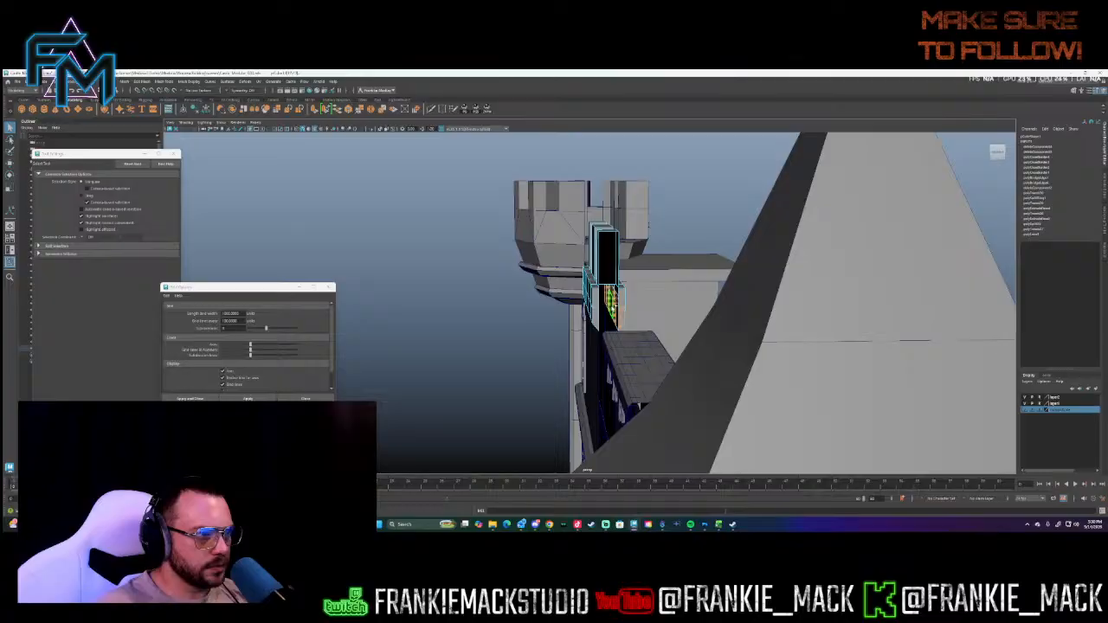
{"action": "left_click_drag", "start_coordinate": [611, 303], "coordinate": [614, 312], "text": "alt"}
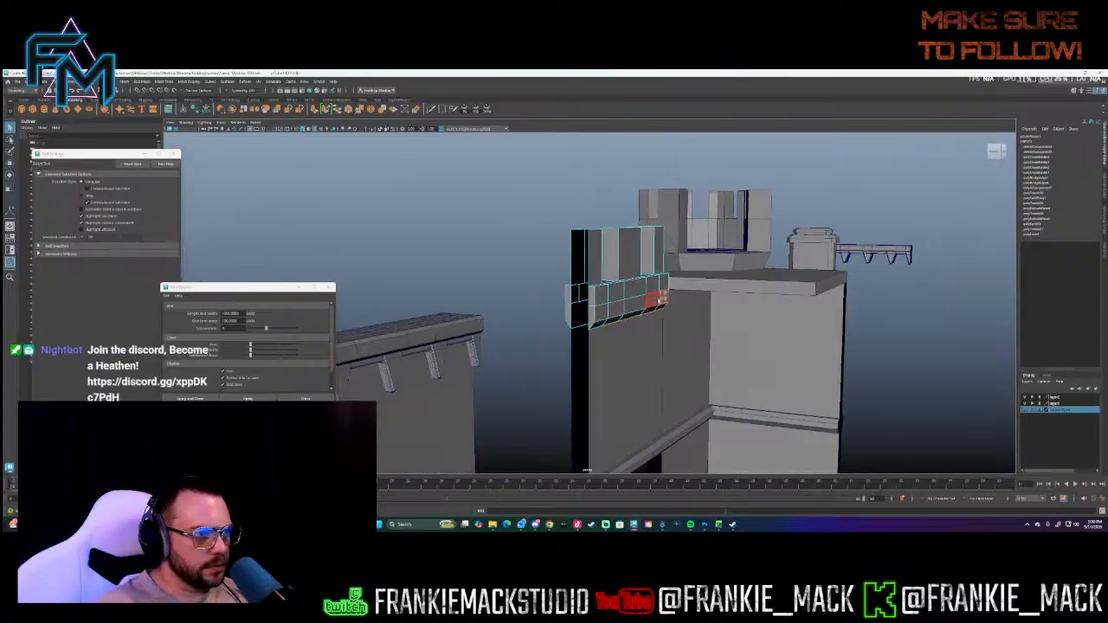
{"action": "left_click_drag", "start_coordinate": [664, 294], "coordinate": [509, 274], "text": "alt"}
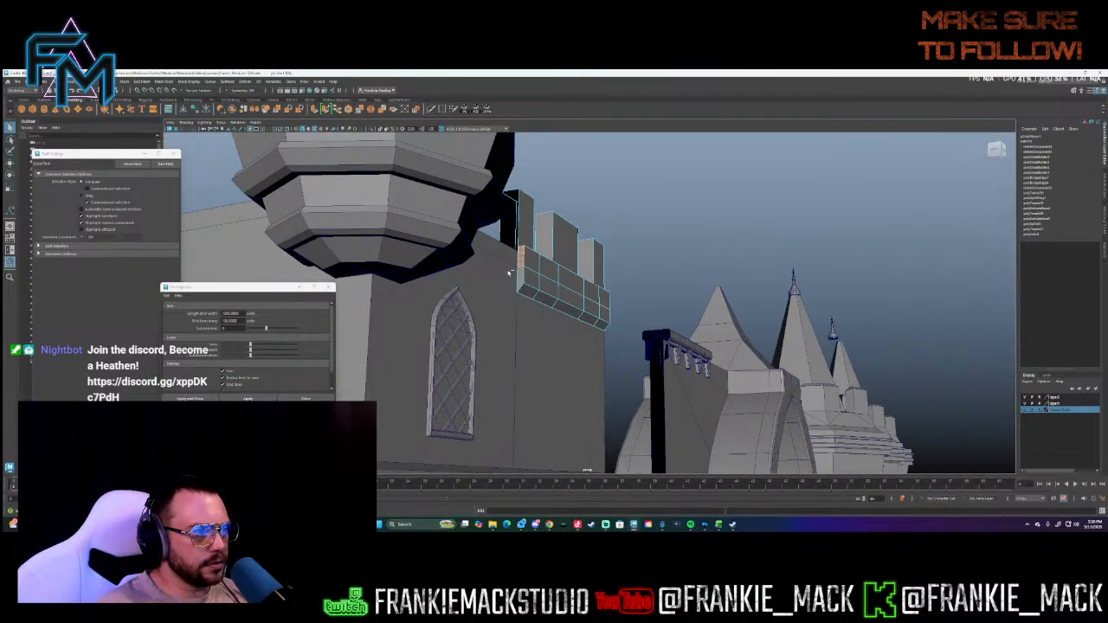
{"action": "key", "text": "f"}
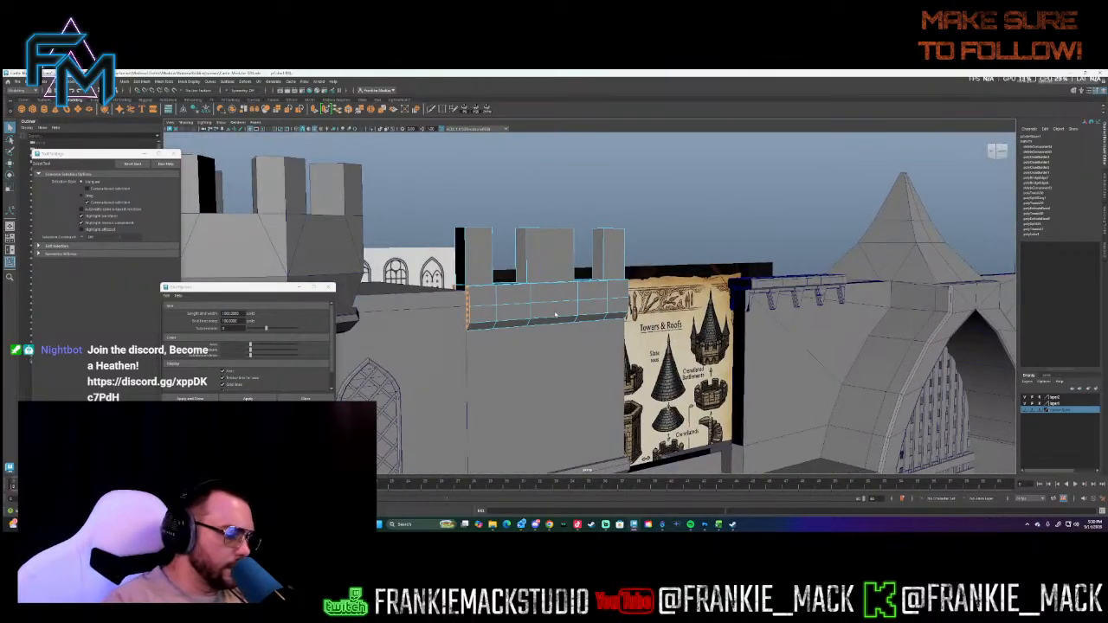
{"action": "key", "text": "Delete"}
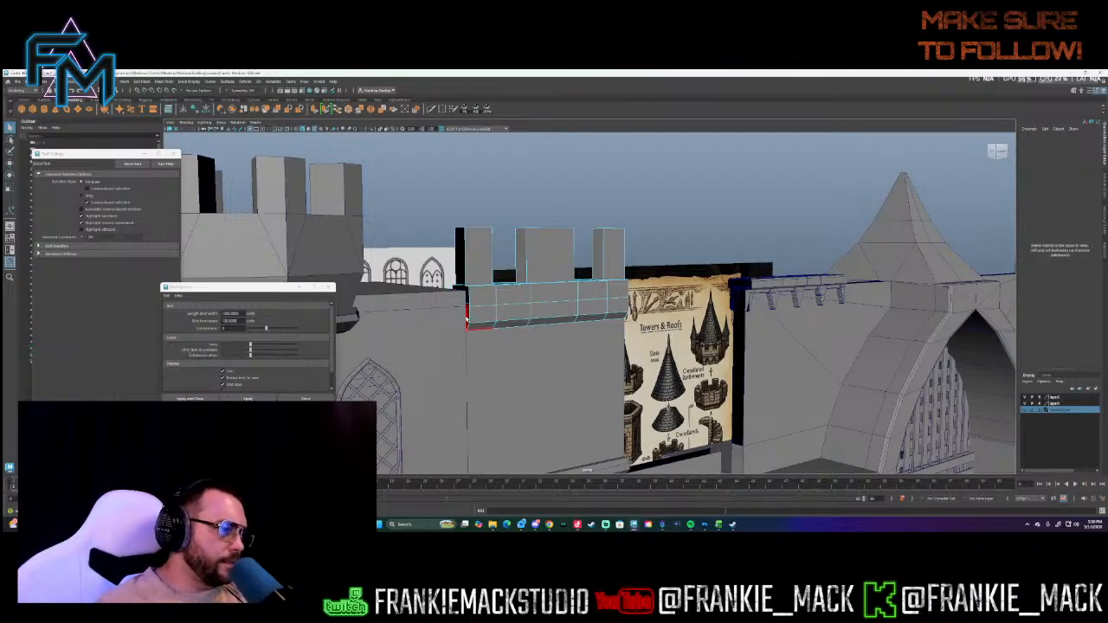
{"action": "left_click", "coordinate": [466, 318]}
{"action": "left_click_drag", "start_coordinate": [467, 318], "coordinate": [420, 341], "text": "alt"}
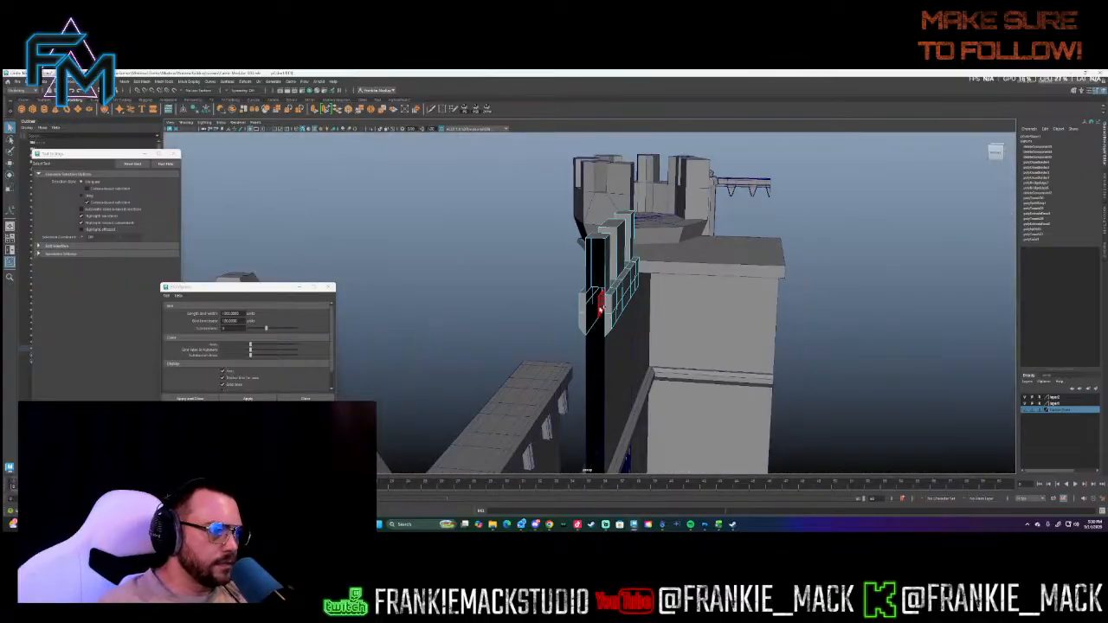
{"action": "key", "text": "Delete"}
- Move the whole parapet along the wall onto the windowed section beside the corner turret
{"action": "left_click_drag", "start_coordinate": [600, 310], "coordinate": [676, 302], "text": "alt"}
{"action": "mouse_move", "coordinate": [558, 296]}
{"action": "left_mouse_down", "text": "alt"}
{"action": "mouse_move", "coordinate": [640, 331]}
{"action": "mouse_move", "coordinate": [574, 297]}
{"action": "left_mouse_up", "text": "alt"}
{"action": "left_click", "coordinate": [587, 317]}
{"action": "middle_click_drag", "start_coordinate": [574, 296], "coordinate": [611, 295], "text": "alt"}
{"action": "key", "text": "w"}
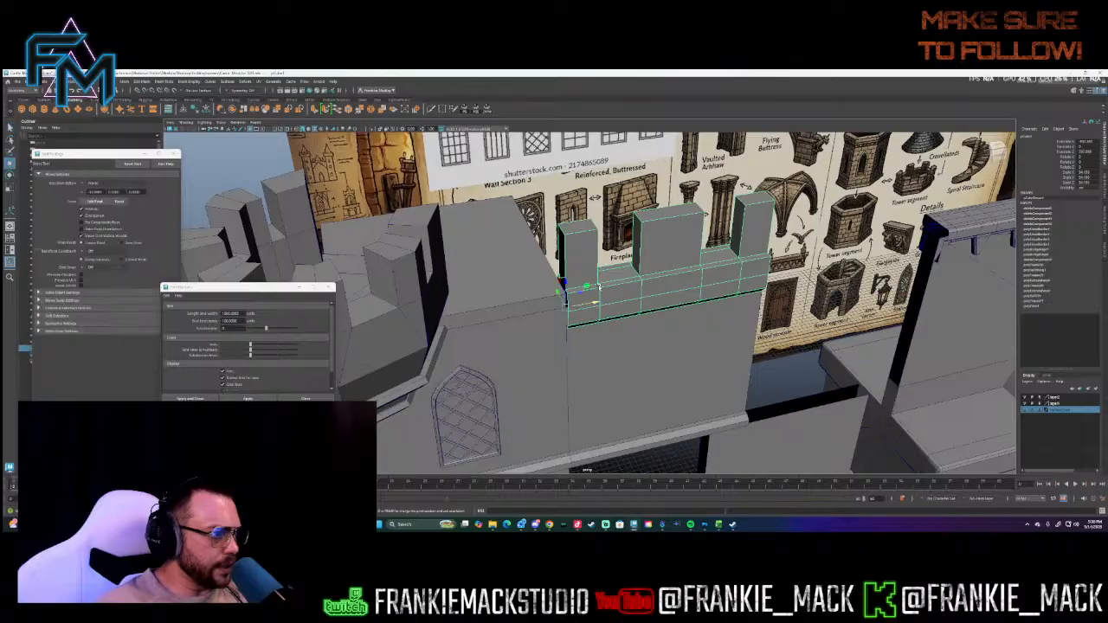
{"action": "left_click_drag", "start_coordinate": [578, 297], "coordinate": [544, 305]}
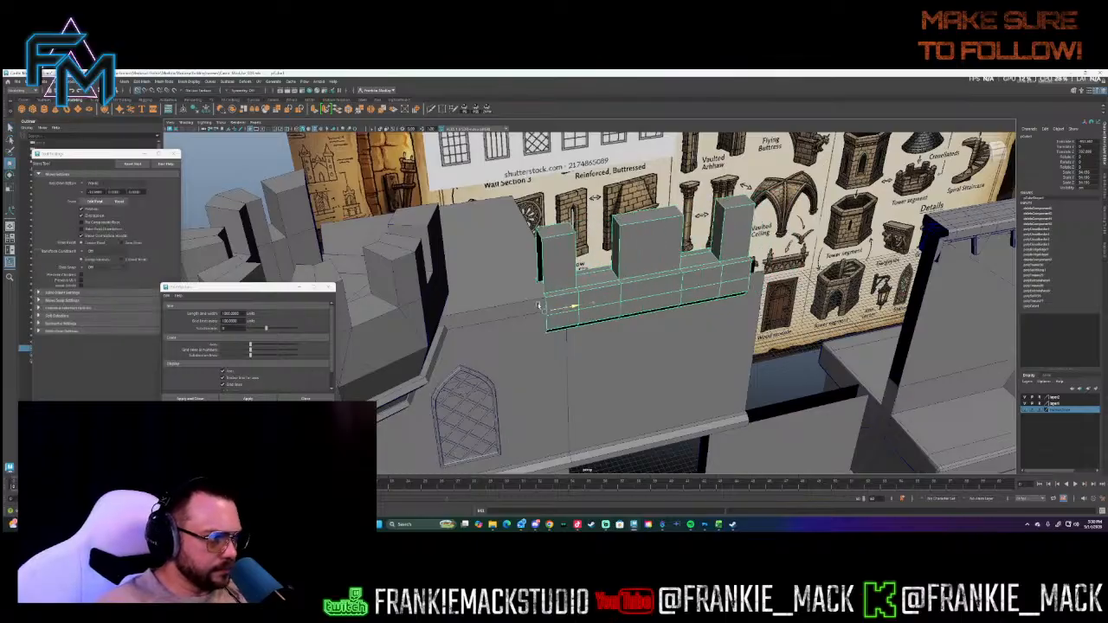
{"action": "left_click_drag", "start_coordinate": [413, 318], "coordinate": [331, 322]}
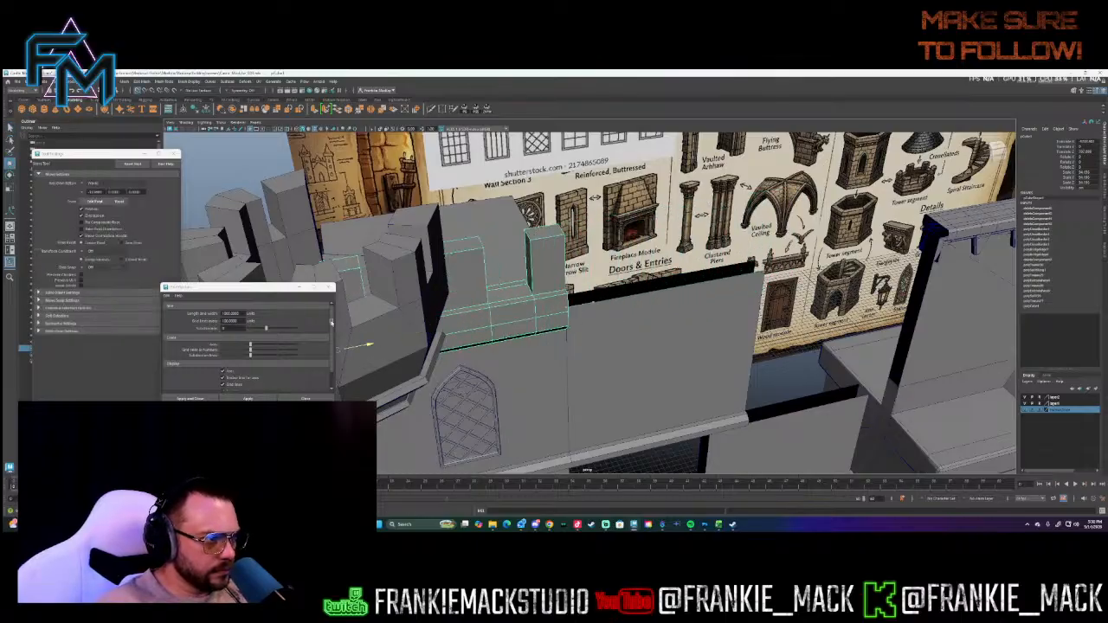
{"action": "left_click_drag", "start_coordinate": [424, 292], "coordinate": [828, 278], "text": "alt"}
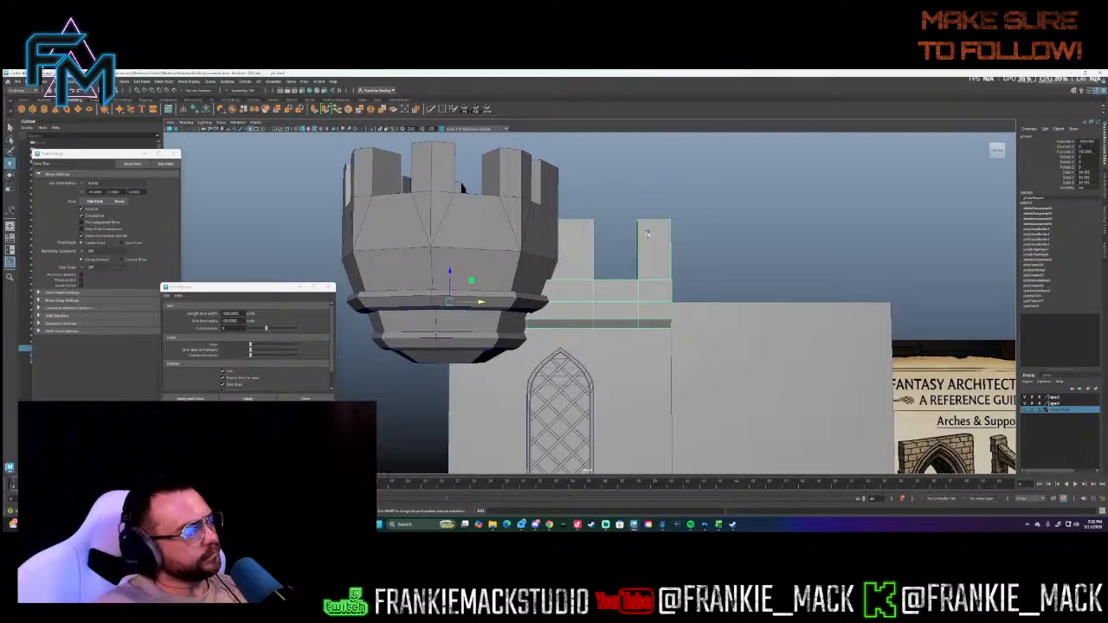
- Select the top faces of the parapet's three merlons and lower them to shorten the merlons
{"action": "left_click_drag", "start_coordinate": [676, 199], "coordinate": [753, 214], "text": "alt"}
{"action": "right_click_drag", "start_coordinate": [626, 232], "coordinate": [625, 247]}
{"action": "left_click", "coordinate": [621, 229]}
{"action": "left_click", "coordinate": [718, 231], "text": "shift"}
{"action": "left_click", "coordinate": [514, 224], "text": "shift"}
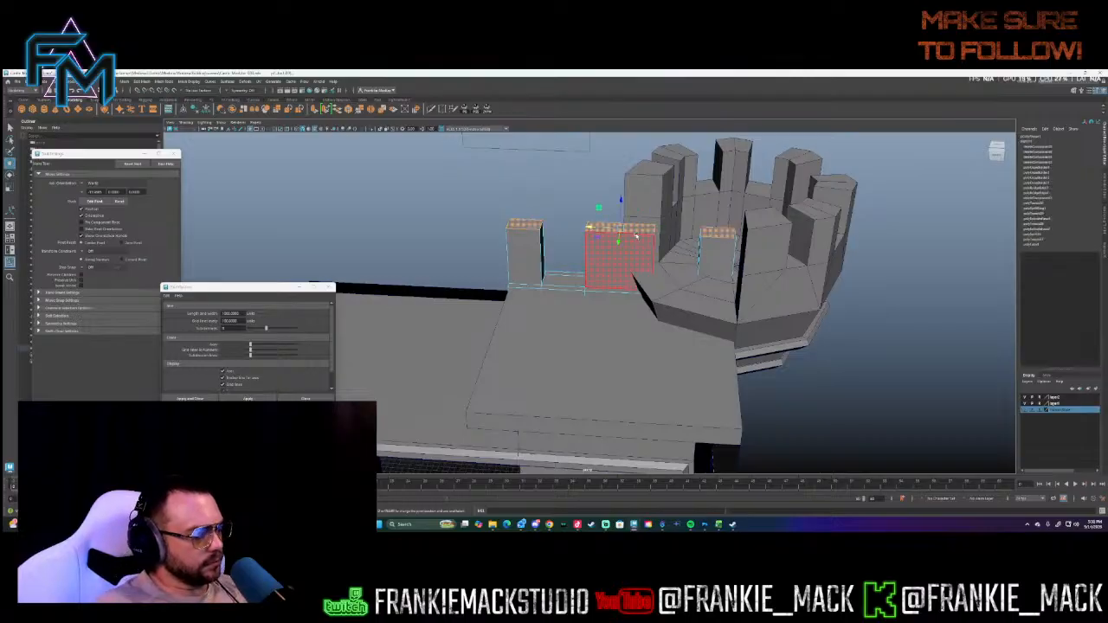
{"action": "left_click_drag", "start_coordinate": [622, 213], "coordinate": [713, 272]}
{"action": "left_click_drag", "start_coordinate": [619, 250], "coordinate": [582, 265]}
{"action": "left_click_drag", "start_coordinate": [609, 263], "coordinate": [741, 266], "text": "alt"}
{"action": "right_click_drag", "start_coordinate": [741, 267], "coordinate": [490, 213], "text": "alt"}
{"action": "left_click", "coordinate": [490, 213]}
{"action": "left_click_drag", "start_coordinate": [490, 213], "coordinate": [396, 231], "text": "alt"}
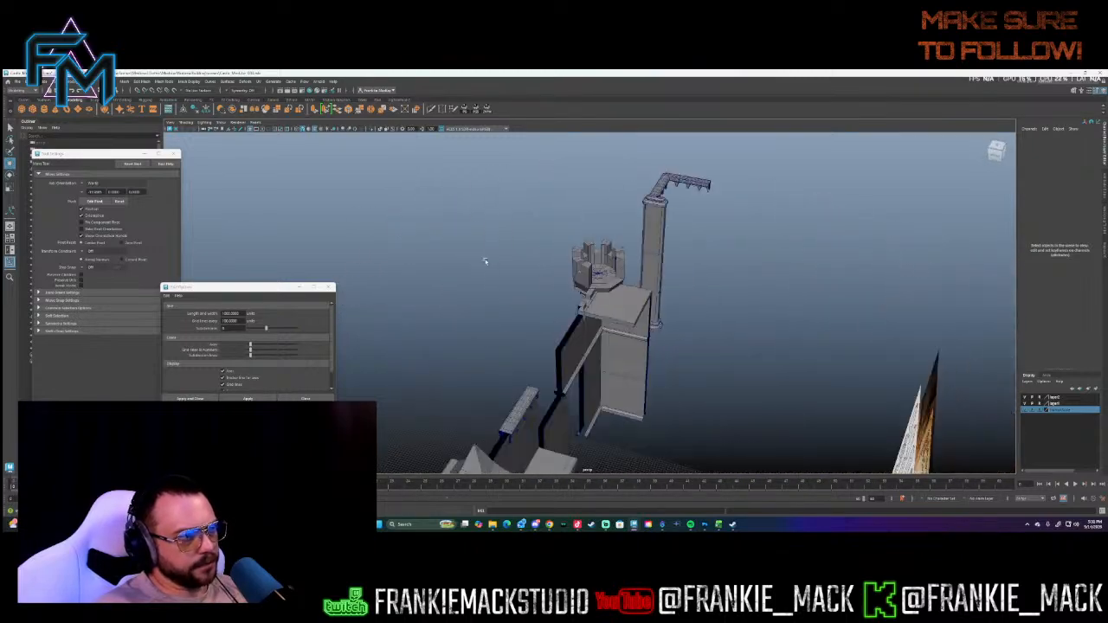
- Select the crenellated upper section of the corner turret, excluding the trim rings and base, and raise it slightly
{"action": "right_click", "coordinate": [603, 281]}
{"action": "right_click_drag", "start_coordinate": [606, 272], "coordinate": [607, 269]}
{"action": "left_click_drag", "start_coordinate": [608, 272], "coordinate": [583, 274], "text": "alt"}
{"action": "right_click_drag", "start_coordinate": [583, 273], "coordinate": [611, 266]}
{"action": "left_click", "coordinate": [591, 270]}
{"action": "left_click_drag", "start_coordinate": [591, 270], "coordinate": [663, 299], "text": "alt"}
{"action": "scroll", "coordinate": [652, 294], "scroll_direction": "up", "scroll_amount": 4}
{"action": "mouse_move", "coordinate": [664, 298]}
{"action": "right_mouse_down"}
{"action": "mouse_move", "coordinate": [690, 291]}
{"action": "mouse_move", "coordinate": [664, 280]}
{"action": "right_mouse_up"}
{"action": "left_click_drag", "start_coordinate": [508, 210], "coordinate": [755, 330]}
{"action": "left_click_drag", "start_coordinate": [604, 341], "coordinate": [758, 370], "text": "ctrl"}
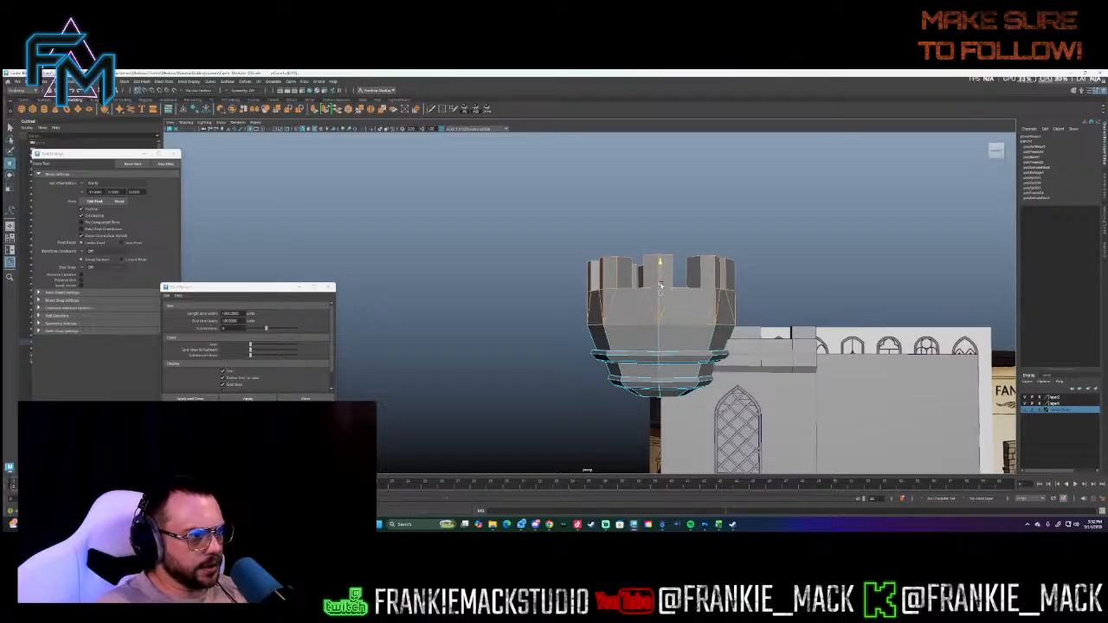
{"action": "left_click_drag", "start_coordinate": [660, 286], "coordinate": [661, 280]}
- Raise the top faces of the parapet's merlons with grid snapping
{"action": "left_click_drag", "start_coordinate": [749, 325], "coordinate": [664, 372], "text": "alt"}
{"action": "right_click_drag", "start_coordinate": [664, 372], "coordinate": [642, 358]}
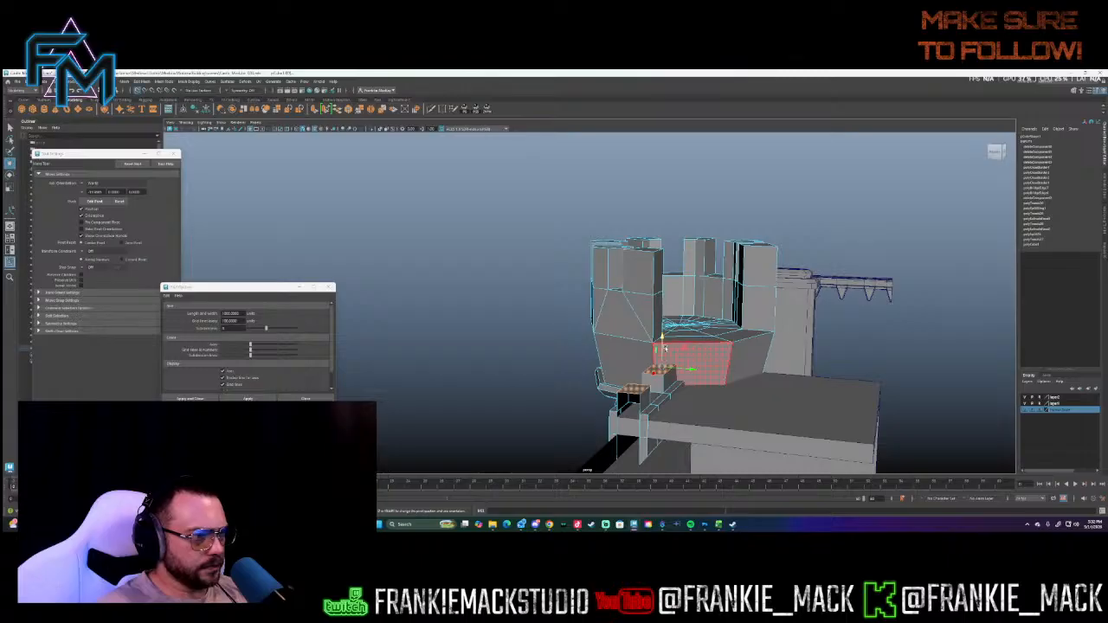
{"action": "key", "text": "x"}
{"action": "left_click_drag", "start_coordinate": [662, 363], "coordinate": [663, 342]}
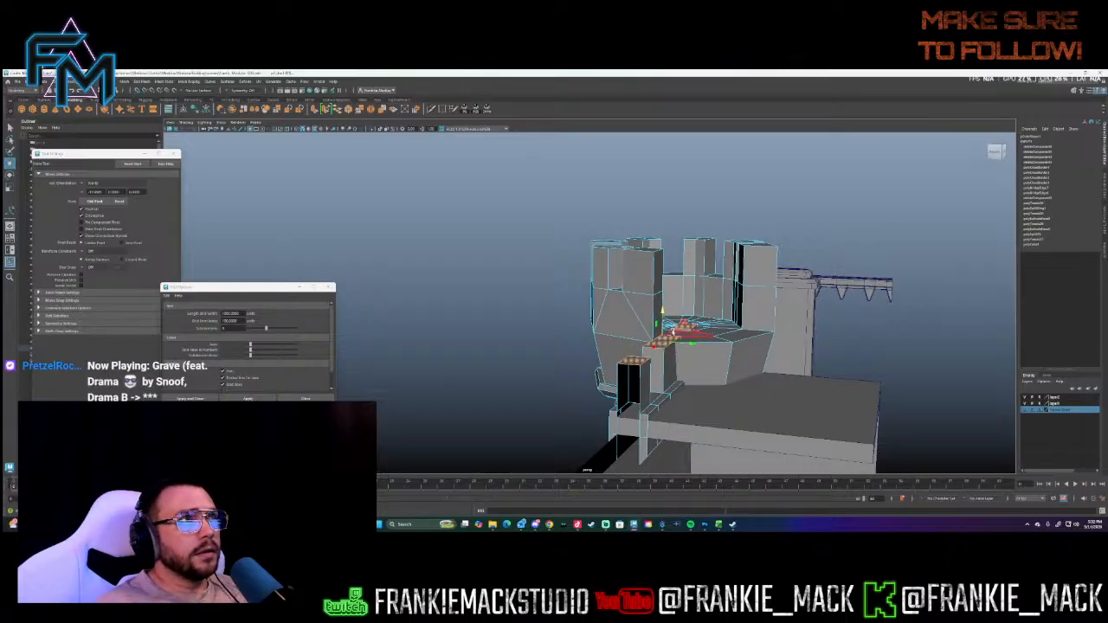
{"action": "mouse_move", "coordinate": [699, 317]}
{"action": "left_mouse_down", "text": "alt"}
{"action": "mouse_move", "coordinate": [572, 324]}
{"action": "mouse_move", "coordinate": [608, 312]}
{"action": "mouse_move", "coordinate": [762, 314]}
{"action": "mouse_move", "coordinate": [704, 318]}
{"action": "left_mouse_up", "text": "alt"}
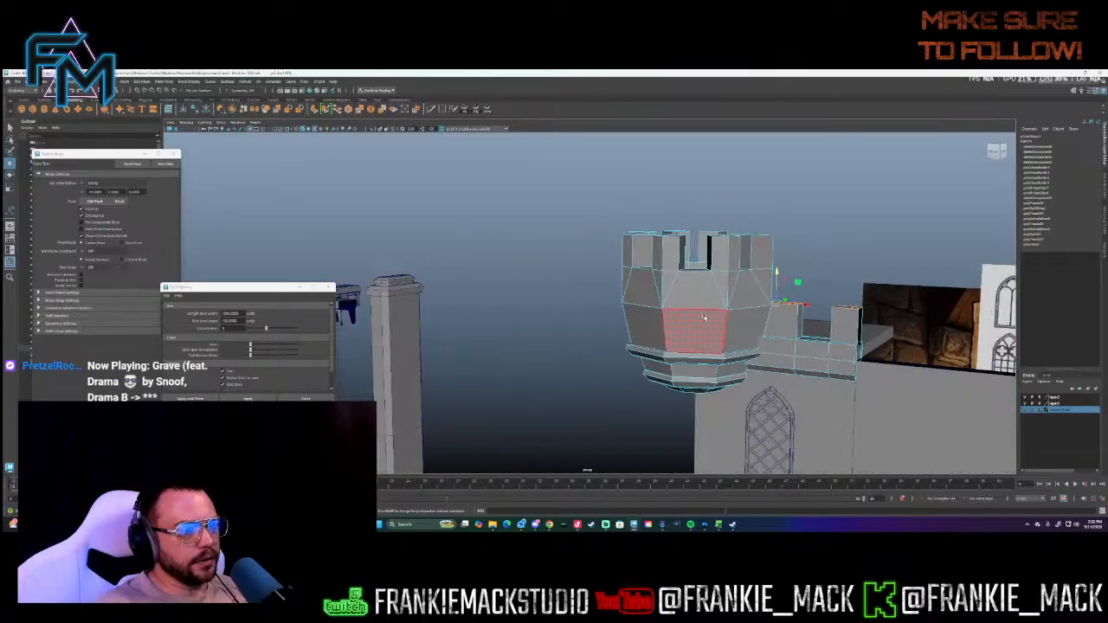
- Reselect the turret's upper section above the trim and raise it further to lengthen the turret body
{"action": "left_click", "coordinate": [704, 318]}
{"action": "right_click_drag", "start_coordinate": [703, 319], "coordinate": [666, 291]}
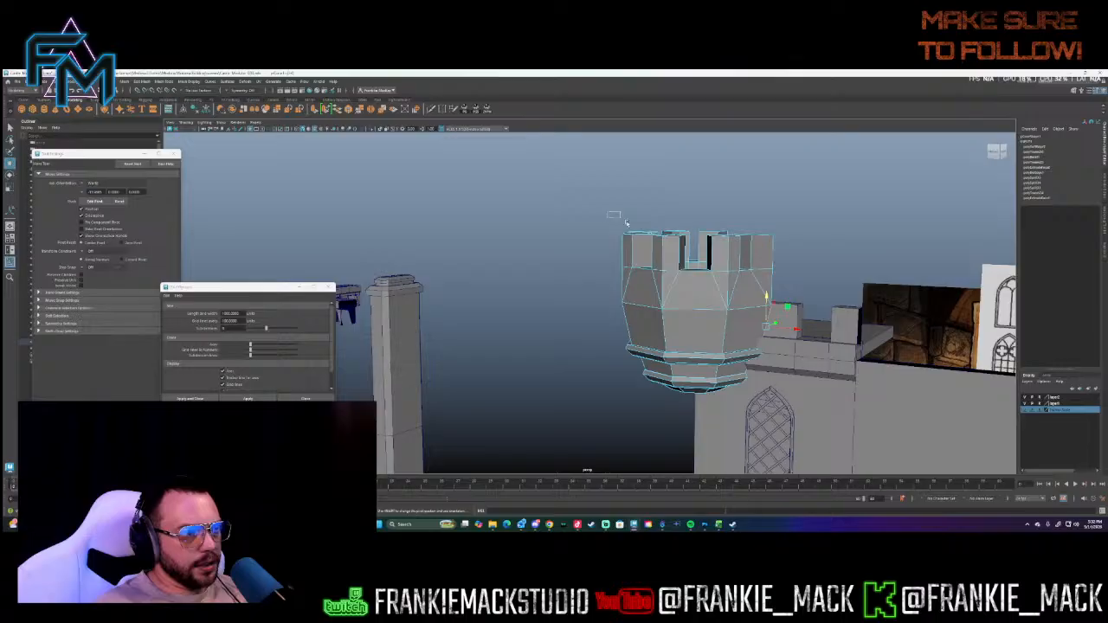
{"action": "left_click", "coordinate": [721, 306]}
{"action": "left_click_drag", "start_coordinate": [597, 323], "coordinate": [836, 359], "text": "ctrl"}
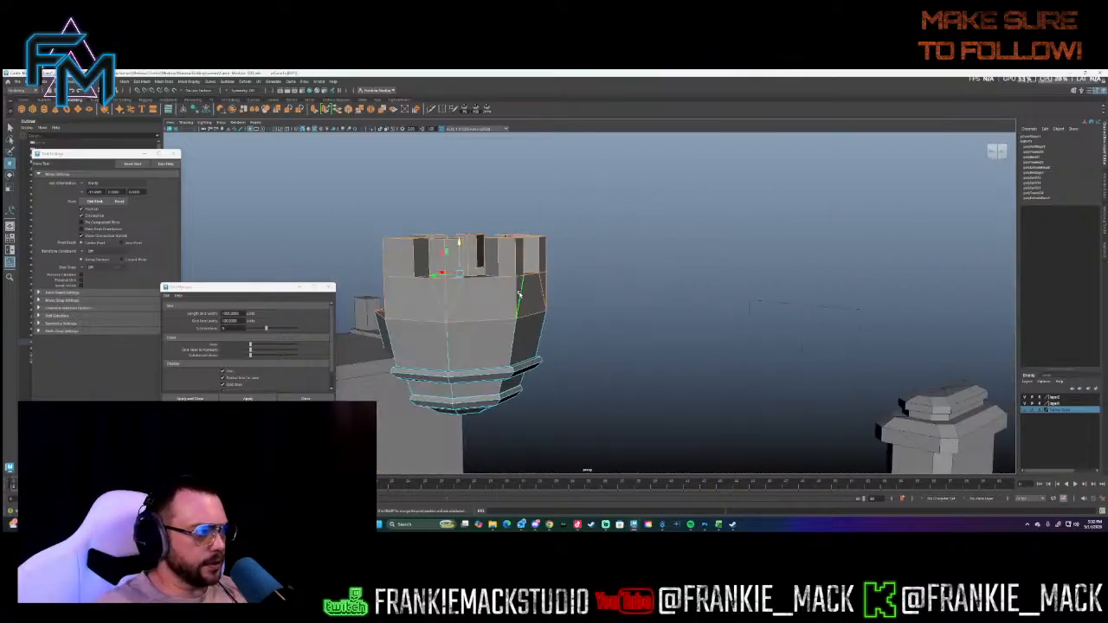
{"action": "left_click_drag", "start_coordinate": [459, 248], "coordinate": [456, 257]}
{"action": "left_click_drag", "start_coordinate": [624, 320], "coordinate": [573, 319], "text": "alt"}
{"action": "left_click_drag", "start_coordinate": [698, 249], "coordinate": [574, 269]}
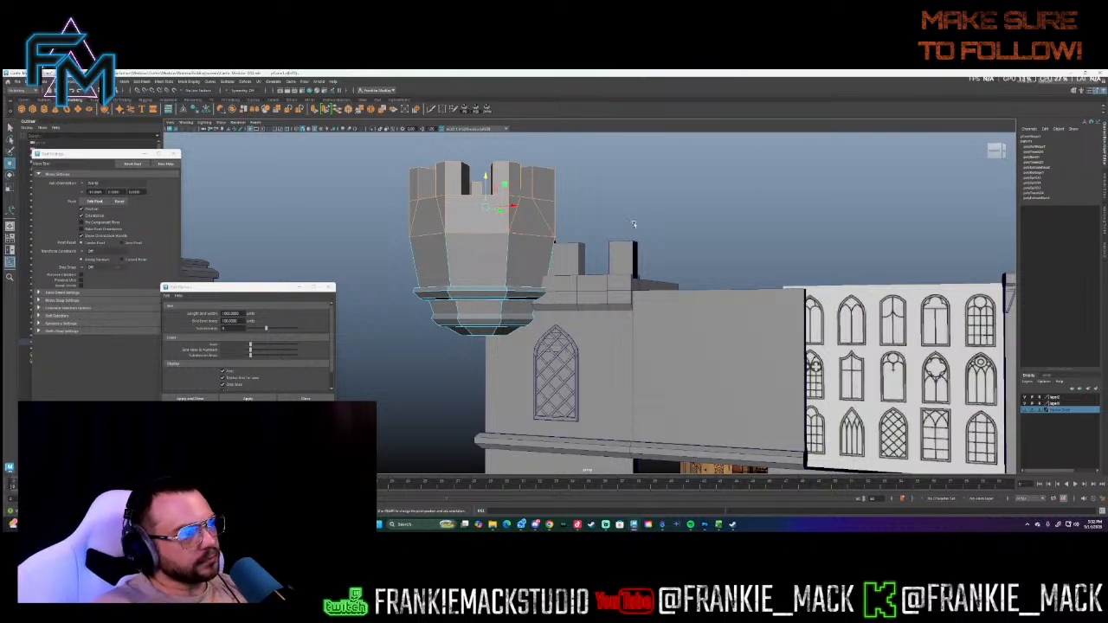
- Select only the turret's upper trim ring and raise it along the turret body
{"action": "left_click_drag", "start_coordinate": [558, 290], "coordinate": [599, 286], "text": "alt"}
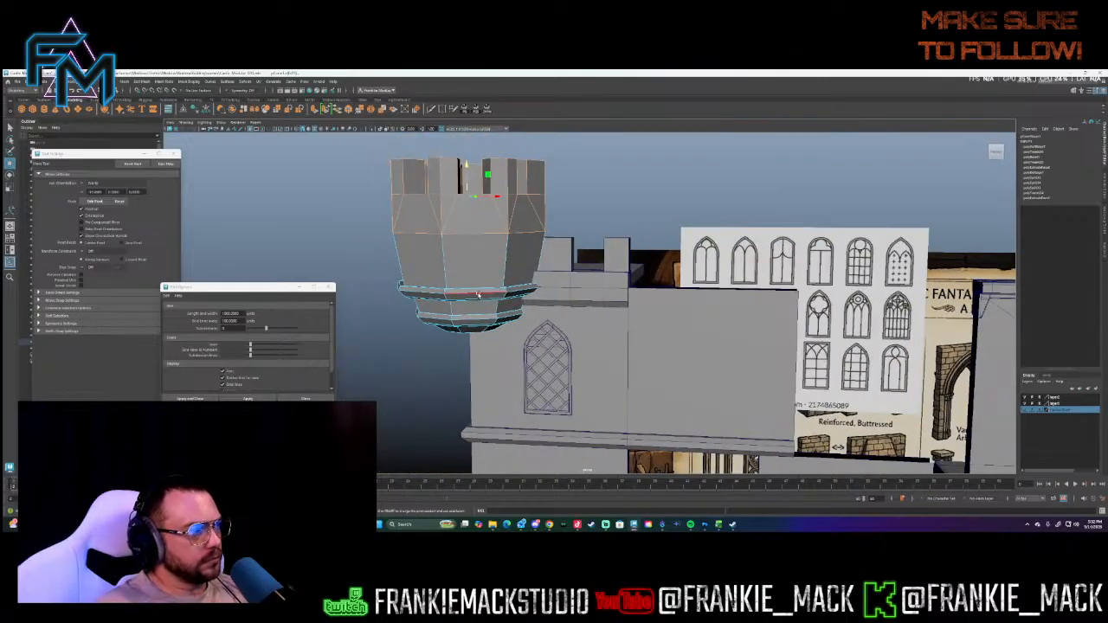
{"action": "left_click_drag", "start_coordinate": [371, 272], "coordinate": [557, 310], "text": "alt"}
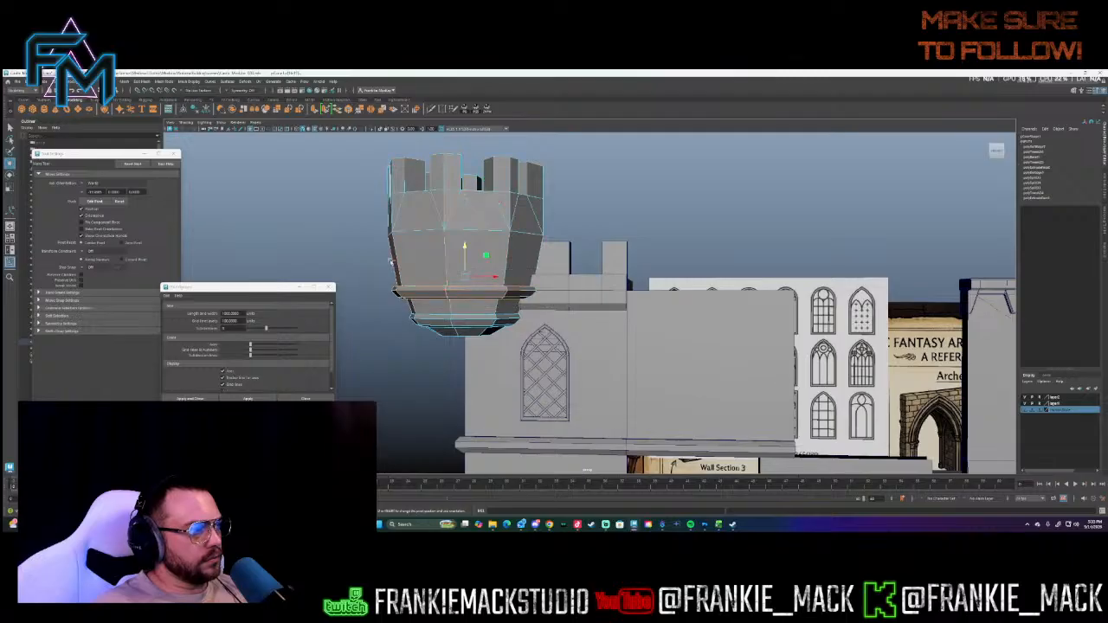
{"action": "double_click", "coordinate": [411, 301]}
{"action": "left_click_drag", "start_coordinate": [394, 309], "coordinate": [577, 354], "text": "ctrl"}
{"action": "left_click_drag", "start_coordinate": [466, 280], "coordinate": [469, 271]}
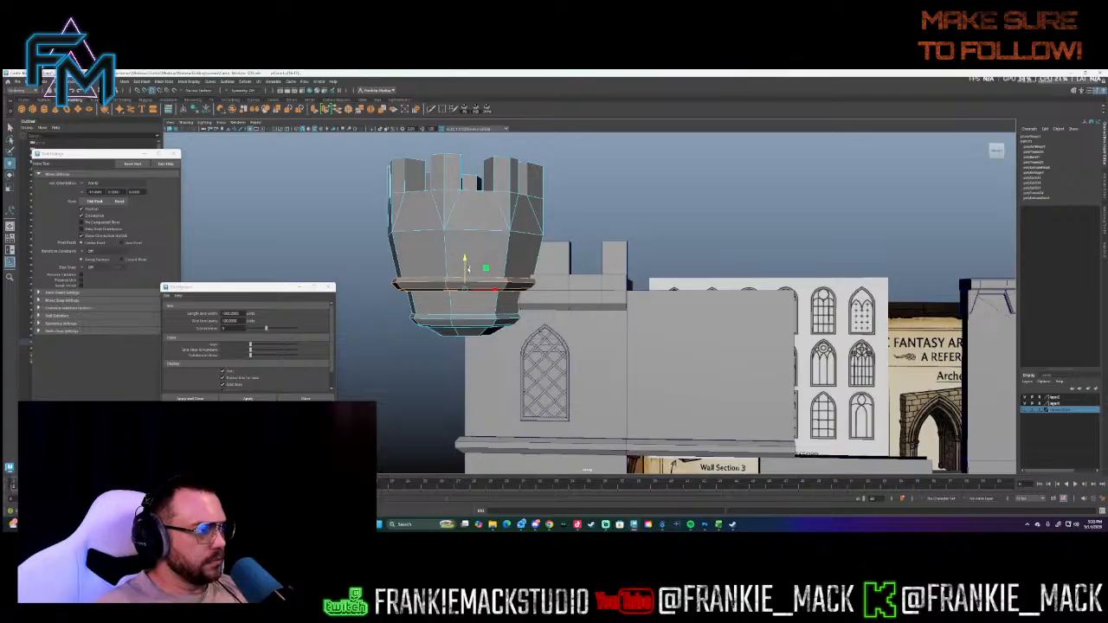
{"action": "left_click_drag", "start_coordinate": [464, 271], "coordinate": [465, 257]}
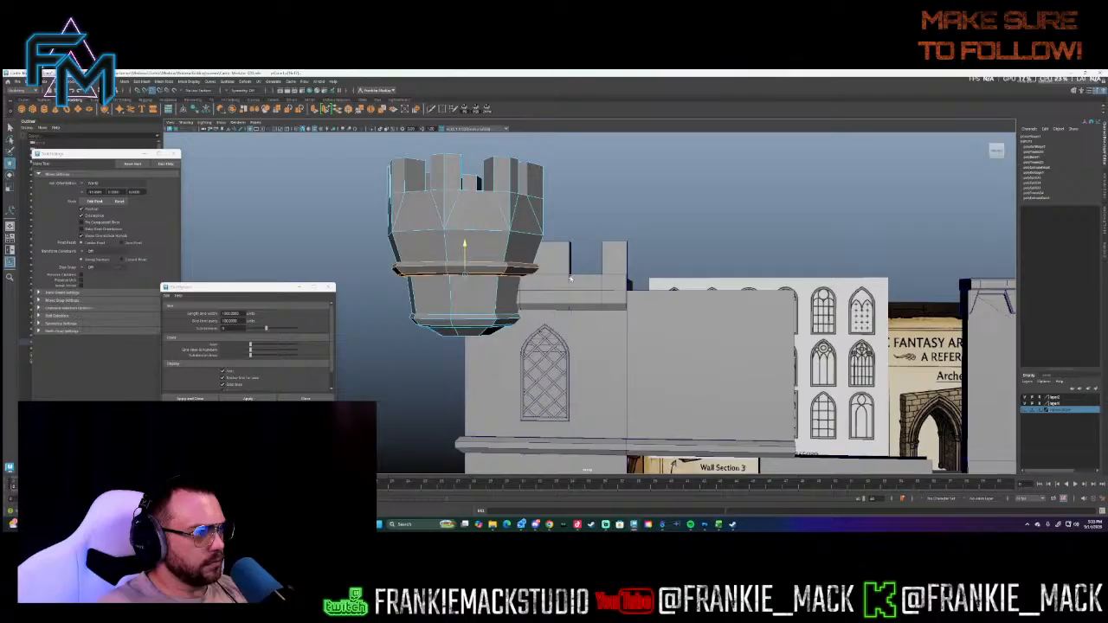
{"action": "left_click_drag", "start_coordinate": [465, 256], "coordinate": [466, 265]}
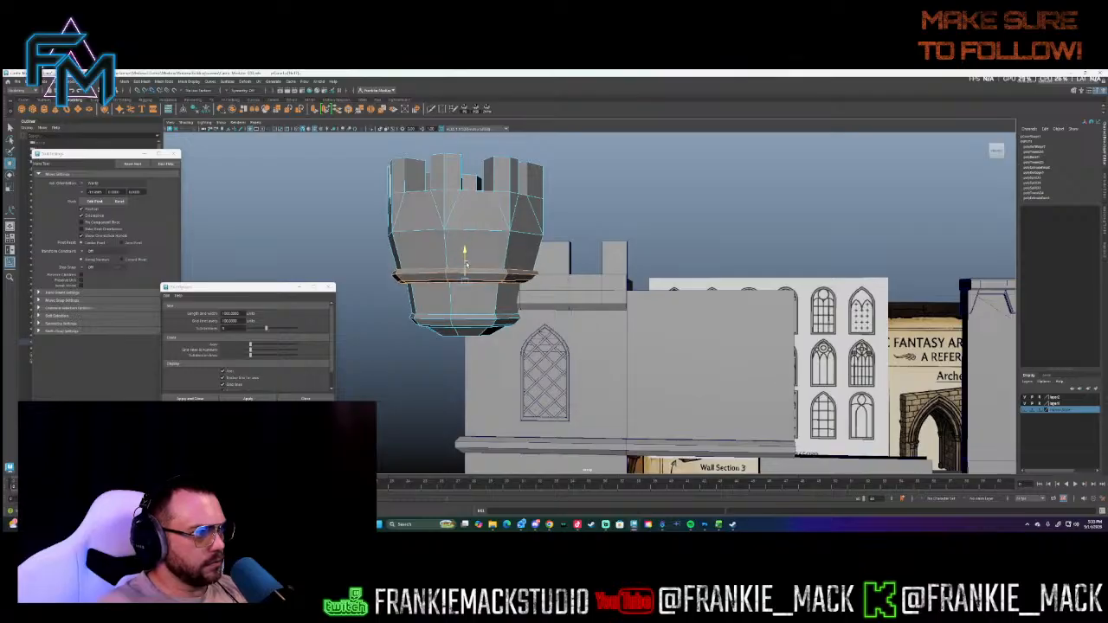
- Reposition the pivot of the turret's selected trim ring at the ring's upper edge
{"action": "key", "text": "d"}
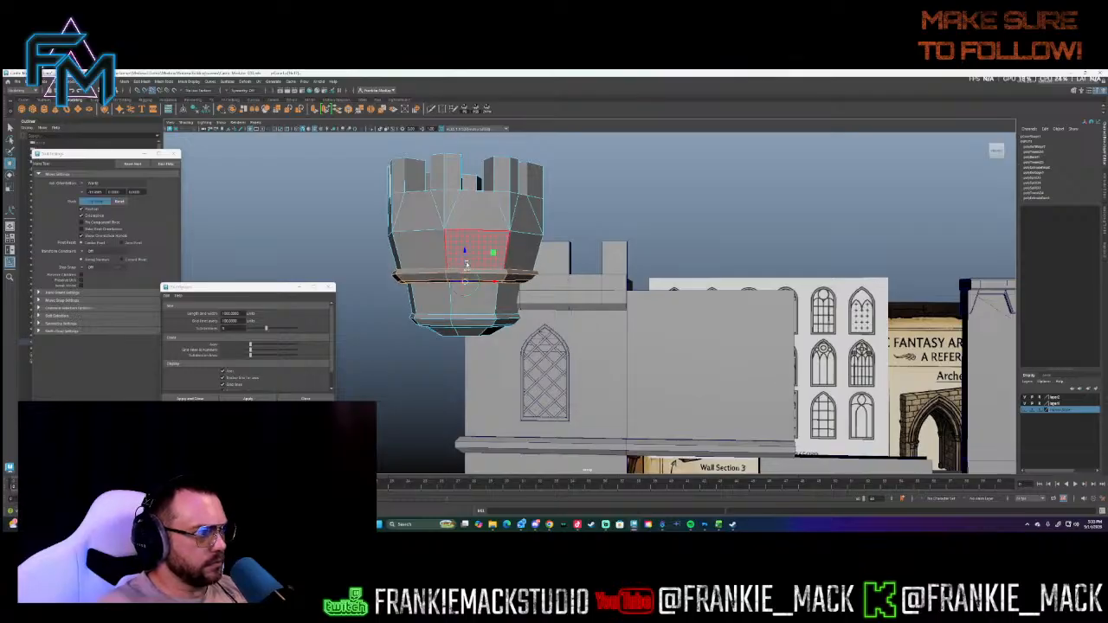
{"action": "key", "text": "d"}
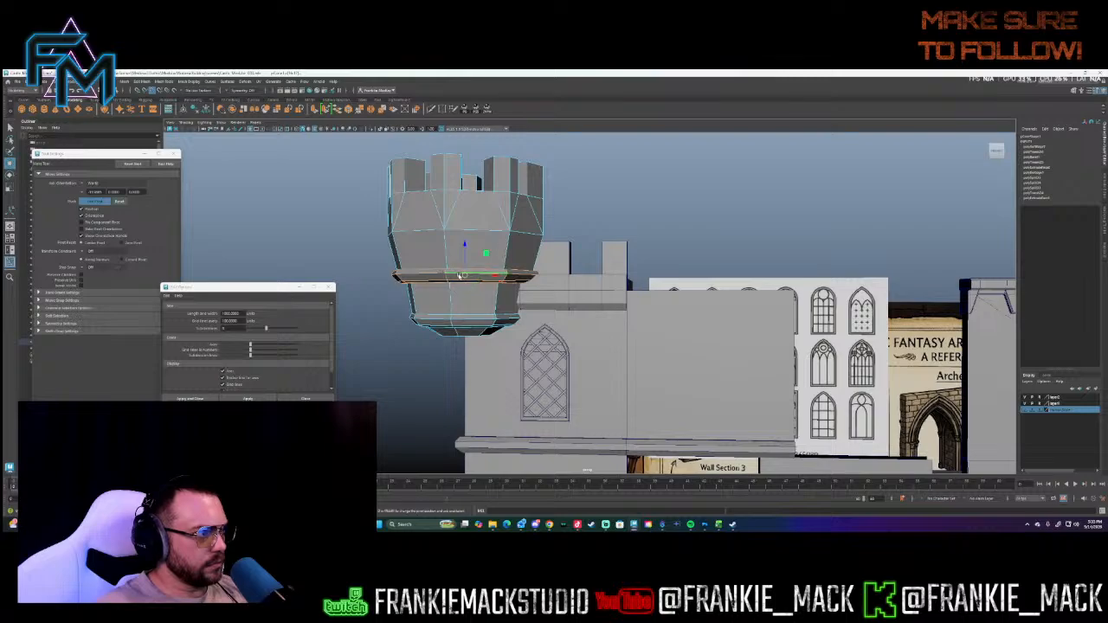
{"action": "left_click_drag", "start_coordinate": [465, 265], "coordinate": [404, 295]}
{"action": "left_click_drag", "start_coordinate": [570, 275], "coordinate": [522, 295], "text": "alt"}
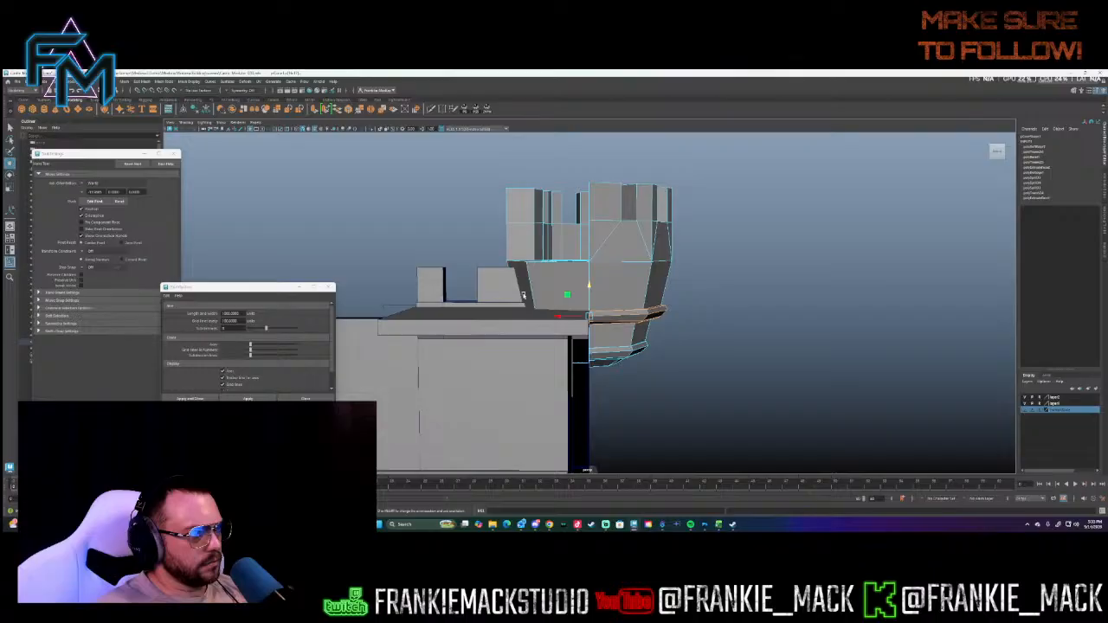
{"action": "key", "text": "d"}
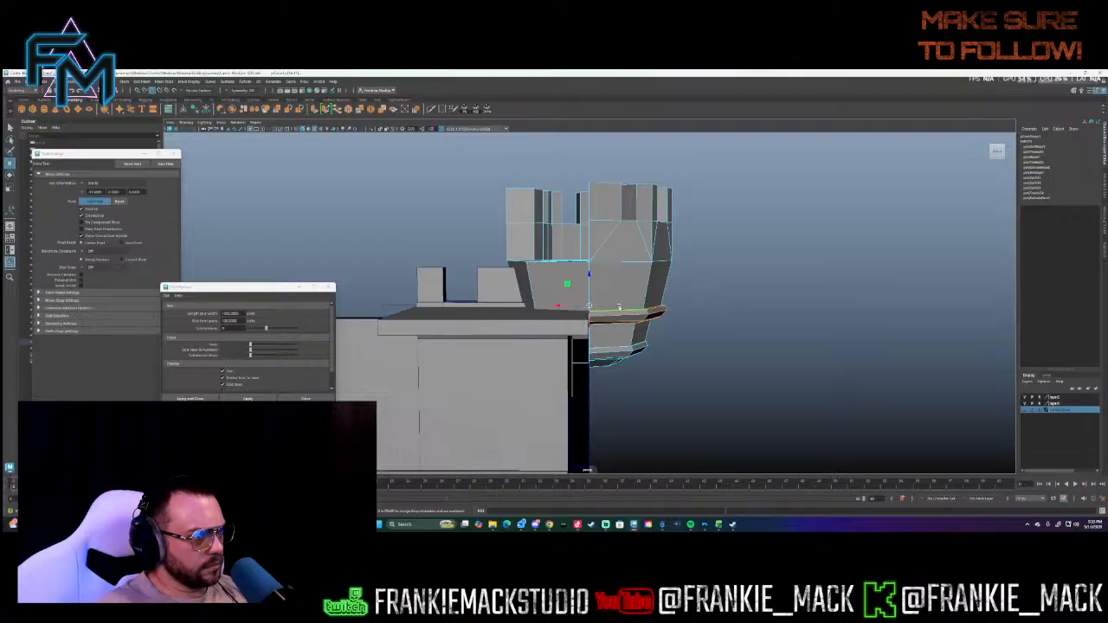
- Return the parapet to the plain wall section and bevel the upper outer edge loop of its overhanging trim
{"action": "mouse_move", "coordinate": [585, 309]}
{"action": "left_mouse_down", "text": "alt"}
{"action": "mouse_move", "coordinate": [696, 339]}
{"action": "mouse_move", "coordinate": [608, 327]}
{"action": "mouse_move", "coordinate": [534, 336]}
{"action": "mouse_move", "coordinate": [591, 319]}
{"action": "mouse_move", "coordinate": [579, 322]}
{"action": "left_mouse_up", "text": "alt"}
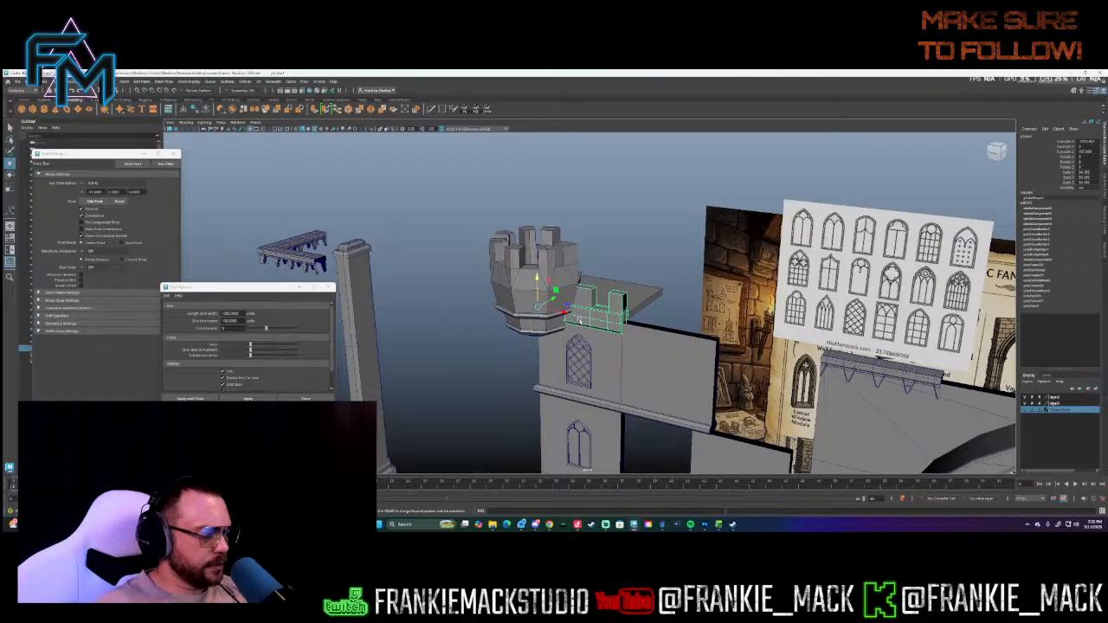
{"action": "left_click_drag", "start_coordinate": [623, 329], "coordinate": [656, 277], "text": "alt"}
{"action": "right_click", "coordinate": [658, 277]}
{"action": "right_click_drag", "start_coordinate": [666, 269], "coordinate": [665, 265]}
{"action": "double_click", "coordinate": [663, 271]}
{"action": "left_click_drag", "start_coordinate": [662, 272], "coordinate": [538, 241], "text": "alt"}
{"action": "right_click", "coordinate": [539, 241], "text": "shift"}
{"action": "right_click_drag", "start_coordinate": [553, 239], "coordinate": [559, 239], "text": "shift"}
{"action": "left_click_drag", "start_coordinate": [558, 243], "coordinate": [482, 290], "text": "alt"}
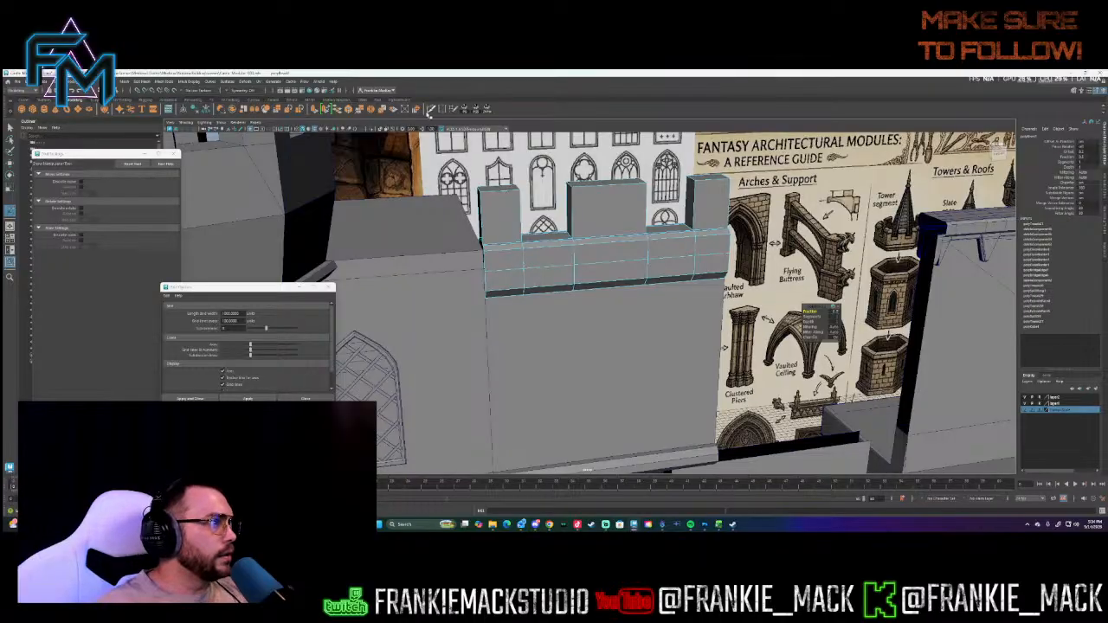
- Insert a lengthwise edge loop around the parapet's lower band with Multi-Cut
{"action": "key", "text": "ctrl+shift+x"}
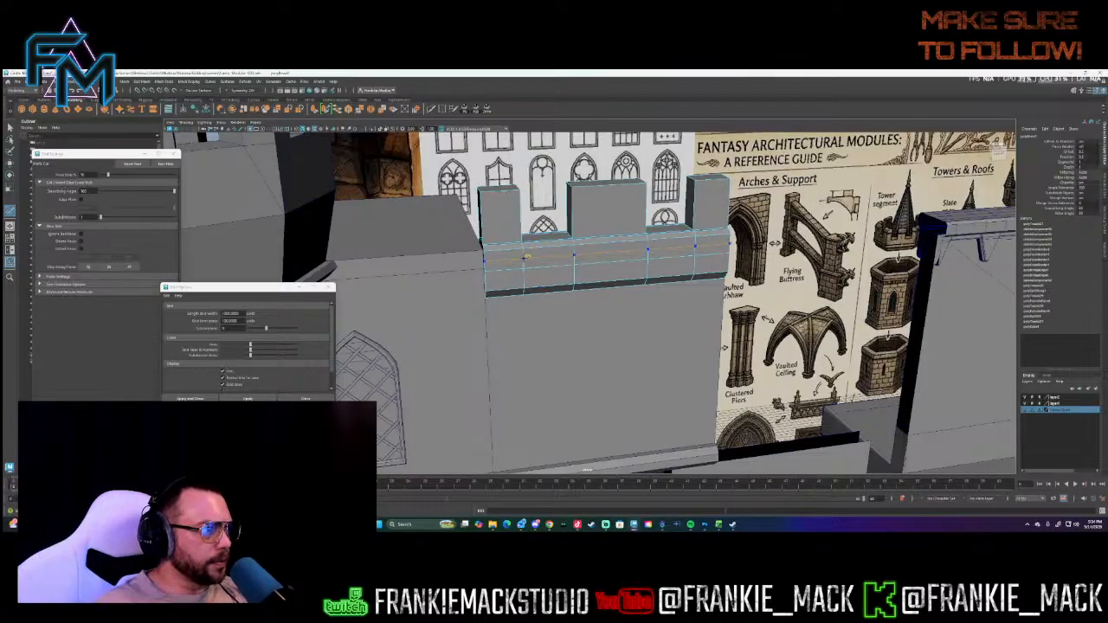
{"action": "left_click", "coordinate": [526, 257], "text": "ctrl"}
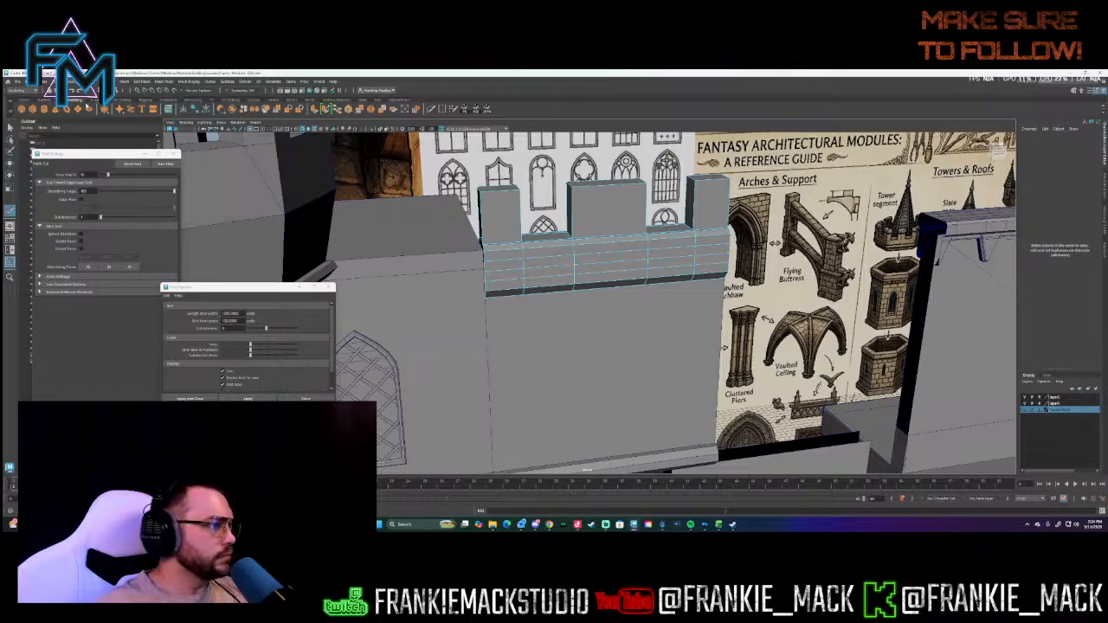
{"action": "key", "text": "q"}
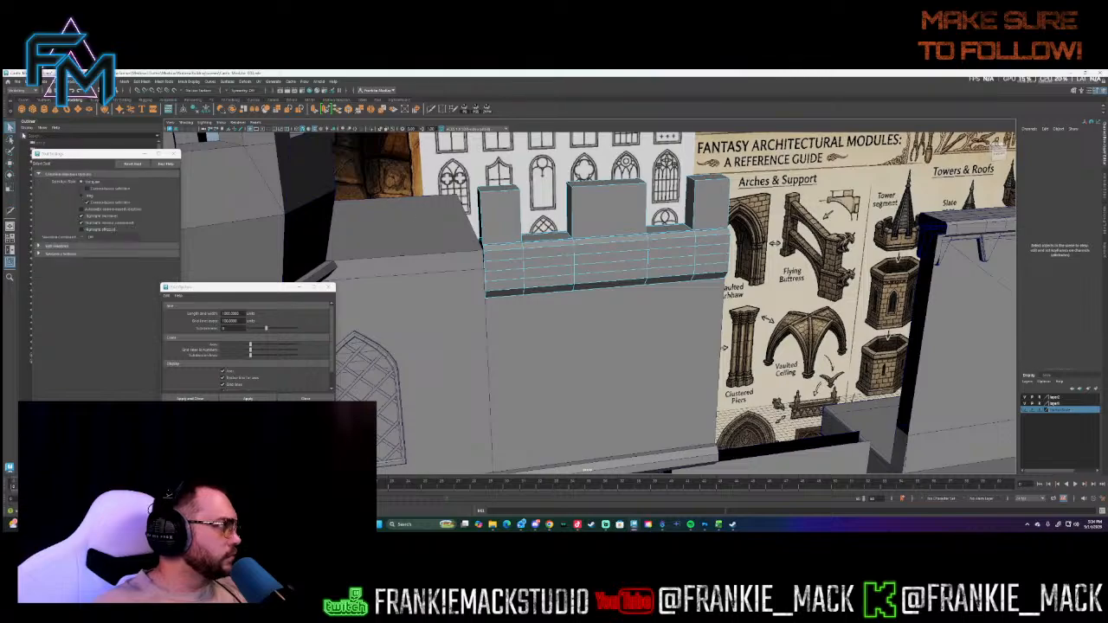
- Delete the hidden end faces of the lower trim band at the parapet's open end
{"action": "left_click", "coordinate": [498, 271]}
{"action": "left_click_drag", "start_coordinate": [499, 271], "coordinate": [514, 255], "text": "alt"}
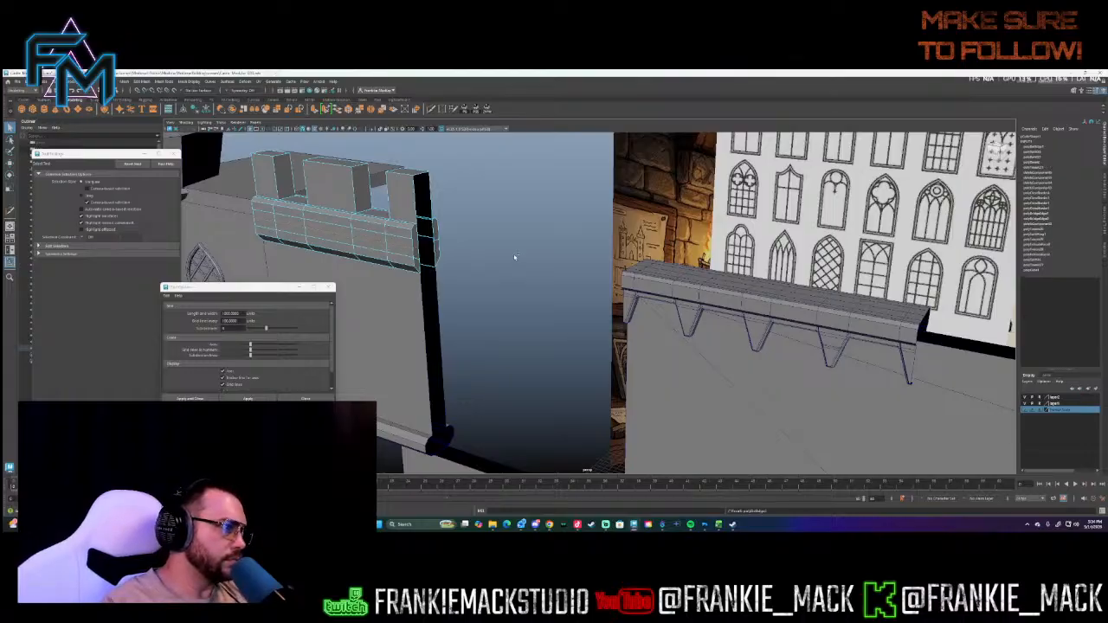
{"action": "left_click_drag", "start_coordinate": [514, 257], "coordinate": [428, 227], "text": "alt"}
{"action": "right_click_drag", "start_coordinate": [429, 227], "coordinate": [462, 217], "text": "alt"}
{"action": "left_click_drag", "start_coordinate": [462, 218], "coordinate": [608, 309], "text": "alt"}
{"action": "right_click_drag", "start_coordinate": [579, 296], "coordinate": [581, 314]}
{"action": "left_click", "coordinate": [581, 304]}
{"action": "left_click", "coordinate": [580, 330], "text": "shift"}
{"action": "left_click", "coordinate": [629, 274], "text": "shift"}
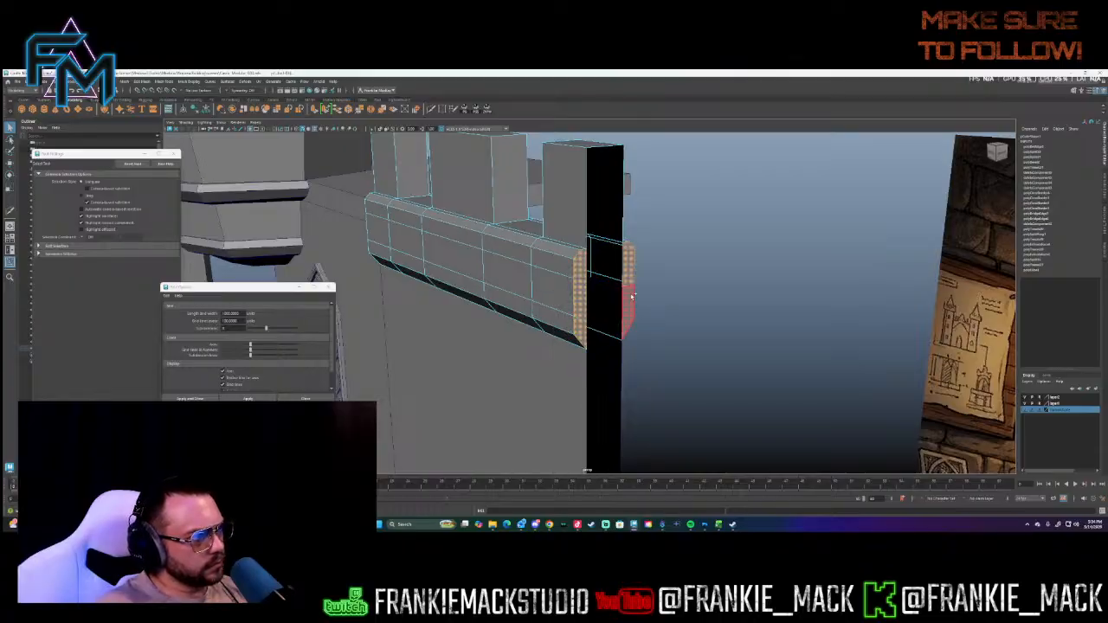
{"action": "left_click", "coordinate": [632, 297], "text": "shift"}
{"action": "key", "text": "Delete"}
{"action": "left_click_drag", "start_coordinate": [632, 297], "coordinate": [610, 201], "text": "alt"}
{"action": "left_click_drag", "start_coordinate": [777, 231], "coordinate": [685, 300], "text": "alt"}
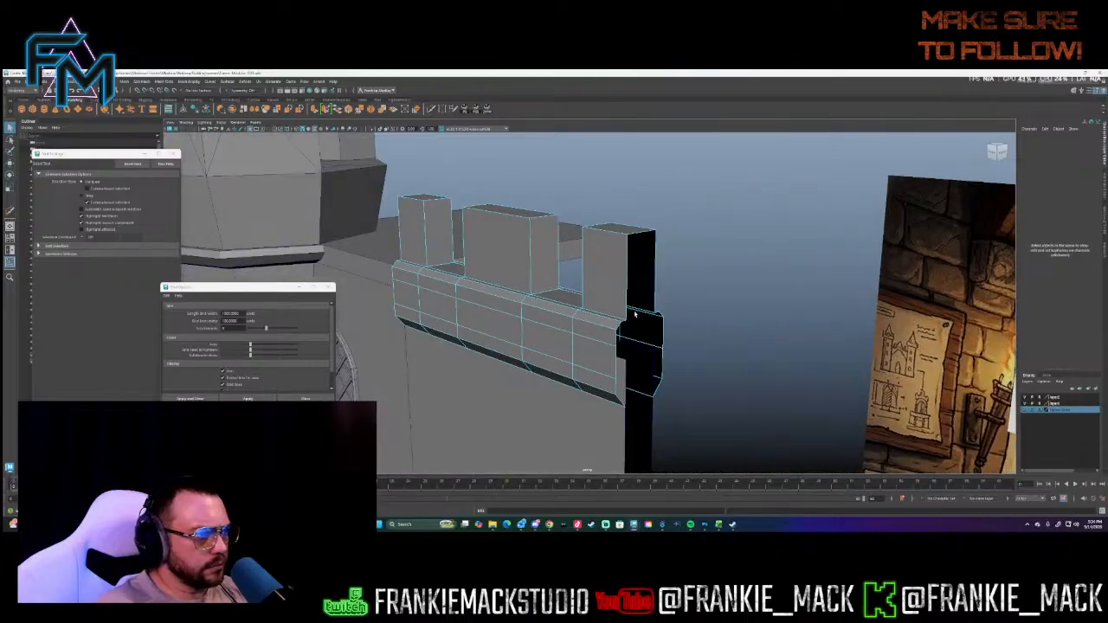
- Insert another lengthwise edge loop around the parapet's trim band with Multi-Cut
{"action": "left_click", "coordinate": [583, 358]}
{"action": "left_click_drag", "start_coordinate": [563, 354], "coordinate": [529, 173], "text": "alt"}
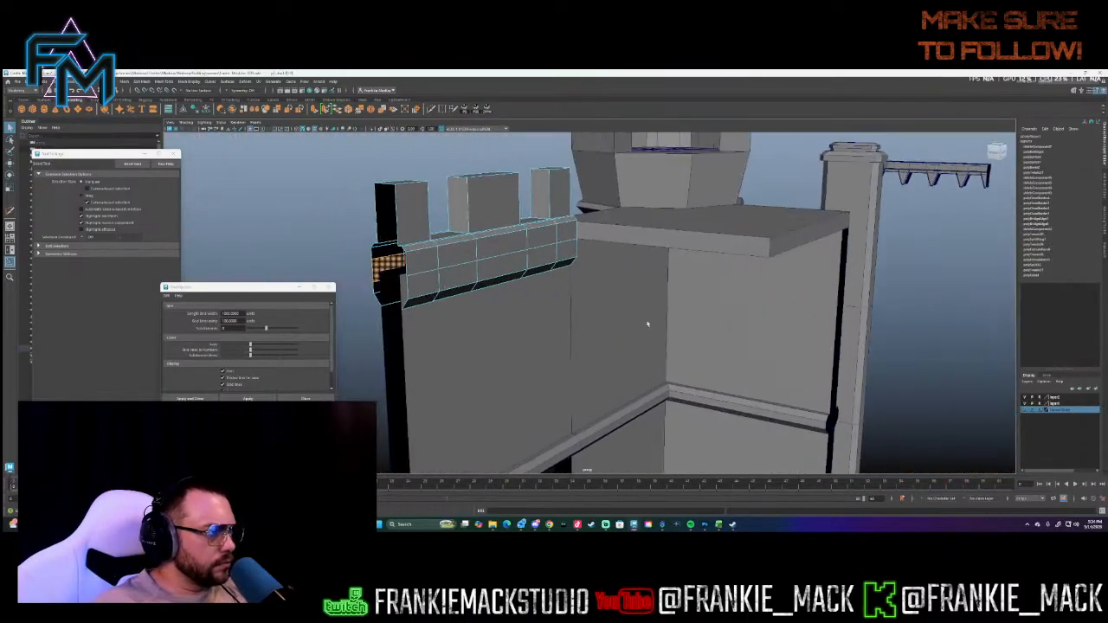
{"action": "left_click", "coordinate": [430, 110]}
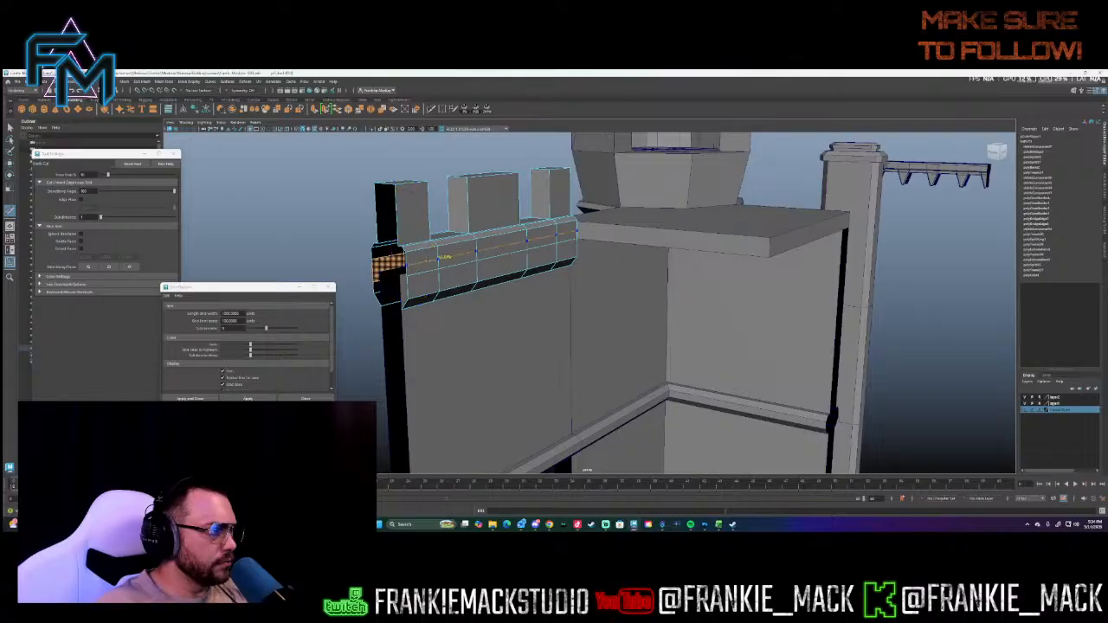
{"action": "left_click", "coordinate": [438, 253], "text": "ctrl"}
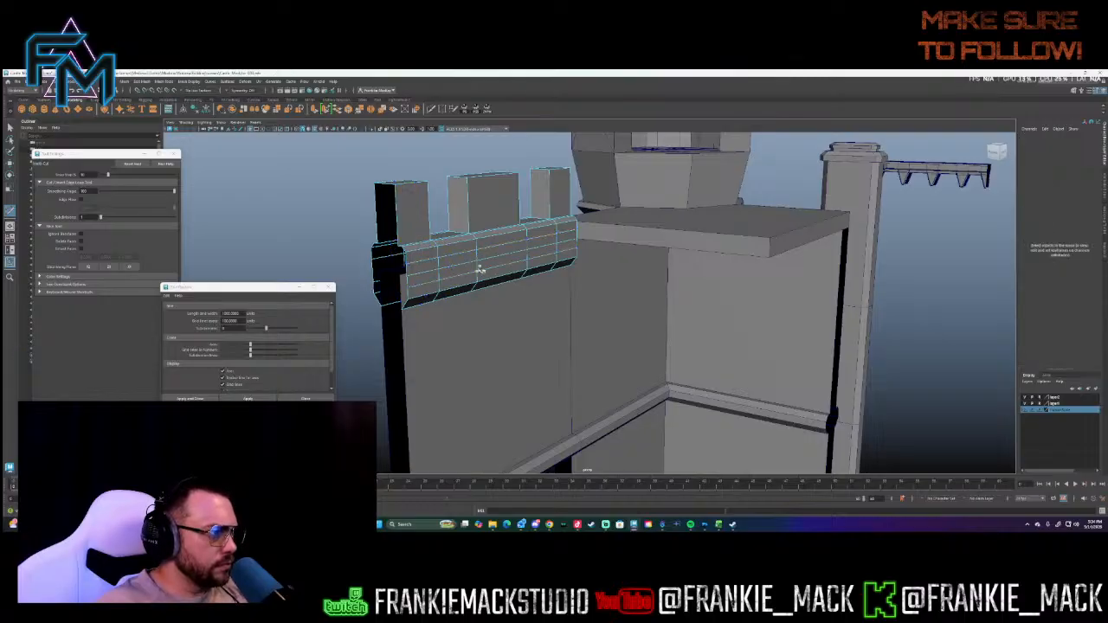
- Select the middle row of faces along both sides of the parapet's trim band and extrude it outward
{"action": "left_click", "coordinate": [9, 127]}
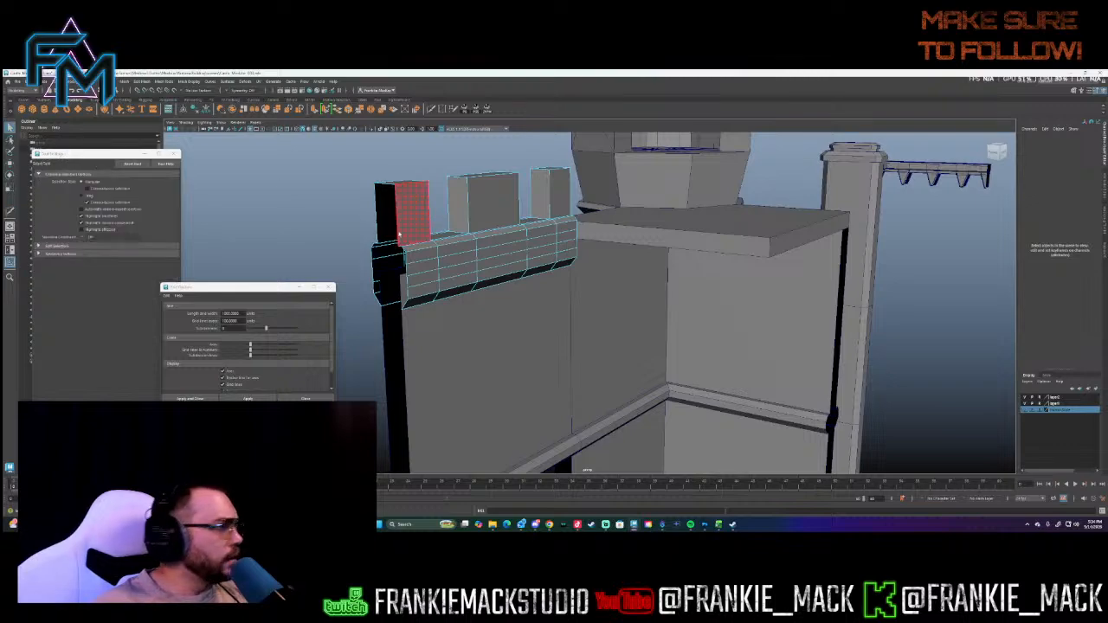
{"action": "left_click", "coordinate": [430, 271]}
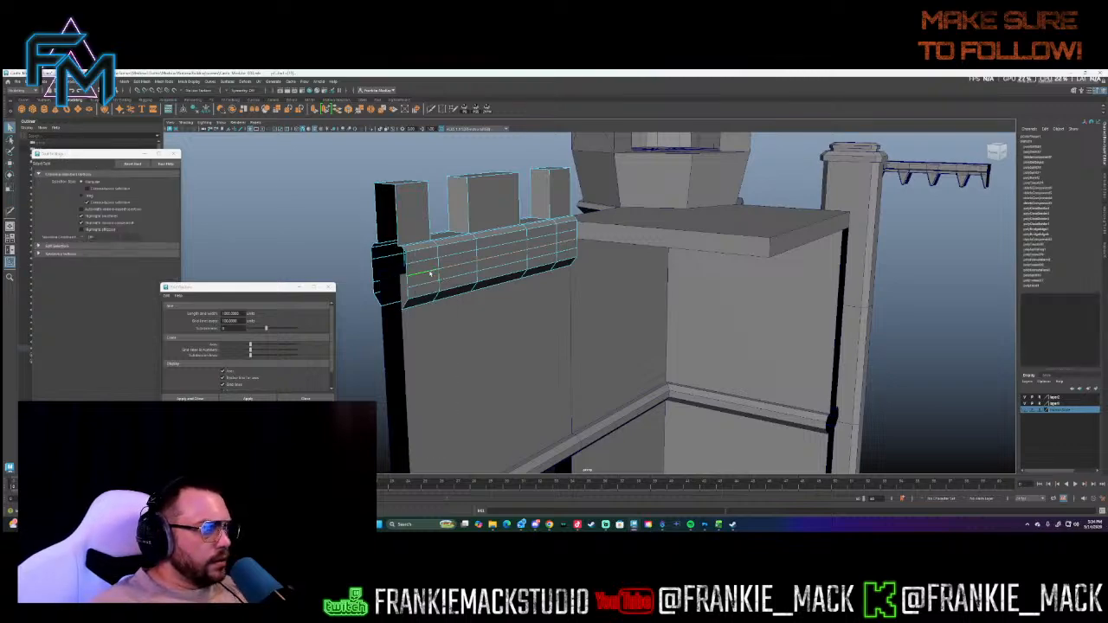
{"action": "right_click_drag", "start_coordinate": [428, 271], "coordinate": [432, 279]}
{"action": "left_click_drag", "start_coordinate": [432, 279], "coordinate": [578, 294]}
{"action": "left_click", "coordinate": [578, 347], "text": "shift"}
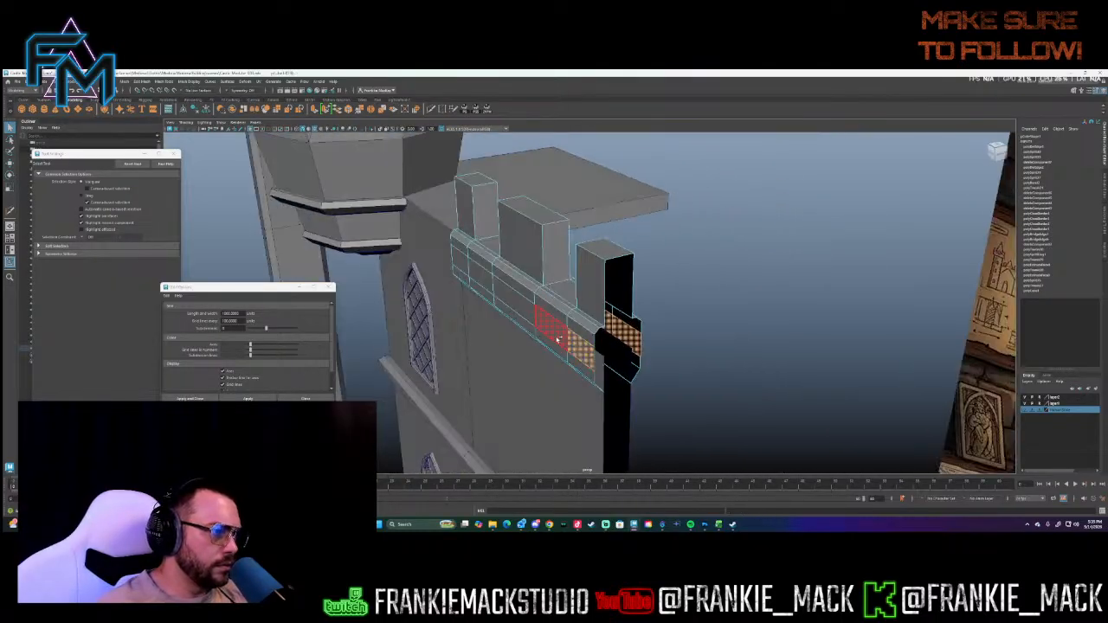
{"action": "left_click", "coordinate": [552, 329], "text": "shift"}
{"action": "left_click", "coordinate": [517, 302], "text": "shift"}
{"action": "left_click", "coordinate": [482, 279], "text": "shift"}
{"action": "left_click", "coordinate": [466, 270], "text": "shift"}
{"action": "key", "text": "w"}
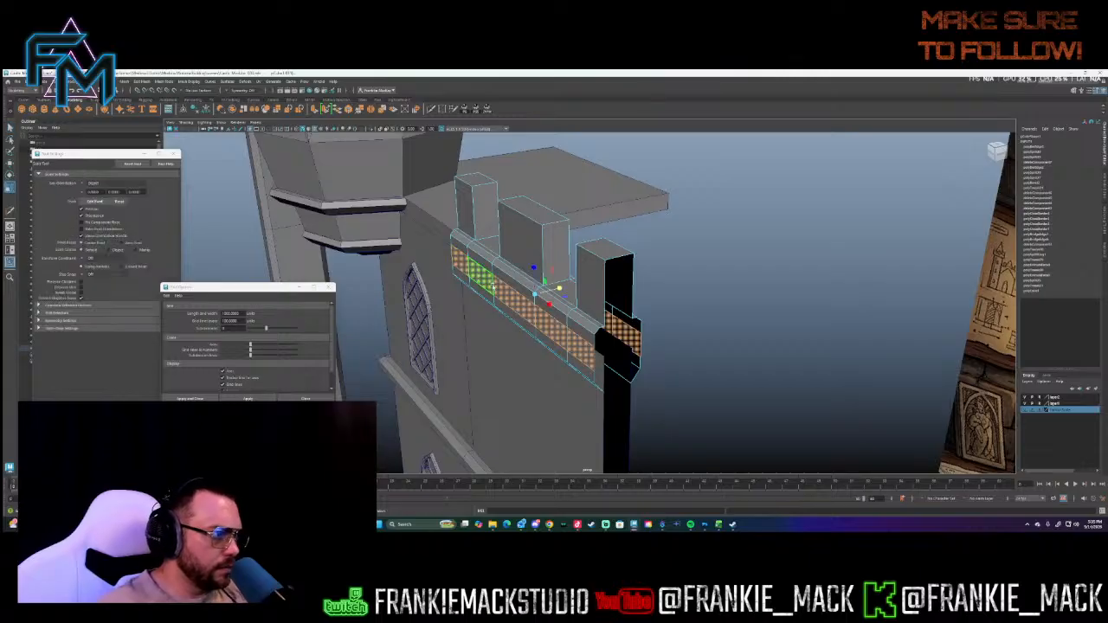
{"action": "left_click_drag", "start_coordinate": [560, 288], "coordinate": [623, 290], "text": "alt"}
- Delete the small end faces created by the extrusion at the ends of the parapet's trim band
{"action": "left_click", "coordinate": [605, 231]}
{"action": "mouse_move", "coordinate": [692, 245]}
{"action": "left_mouse_down", "text": "alt"}
{"action": "mouse_move", "coordinate": [649, 251]}
{"action": "mouse_move", "coordinate": [632, 279]}
{"action": "mouse_move", "coordinate": [536, 284]}
{"action": "mouse_move", "coordinate": [695, 263]}
{"action": "left_mouse_up", "text": "alt"}
{"action": "left_click", "coordinate": [625, 280], "text": "shift"}
{"action": "left_click", "coordinate": [664, 281], "text": "shift"}
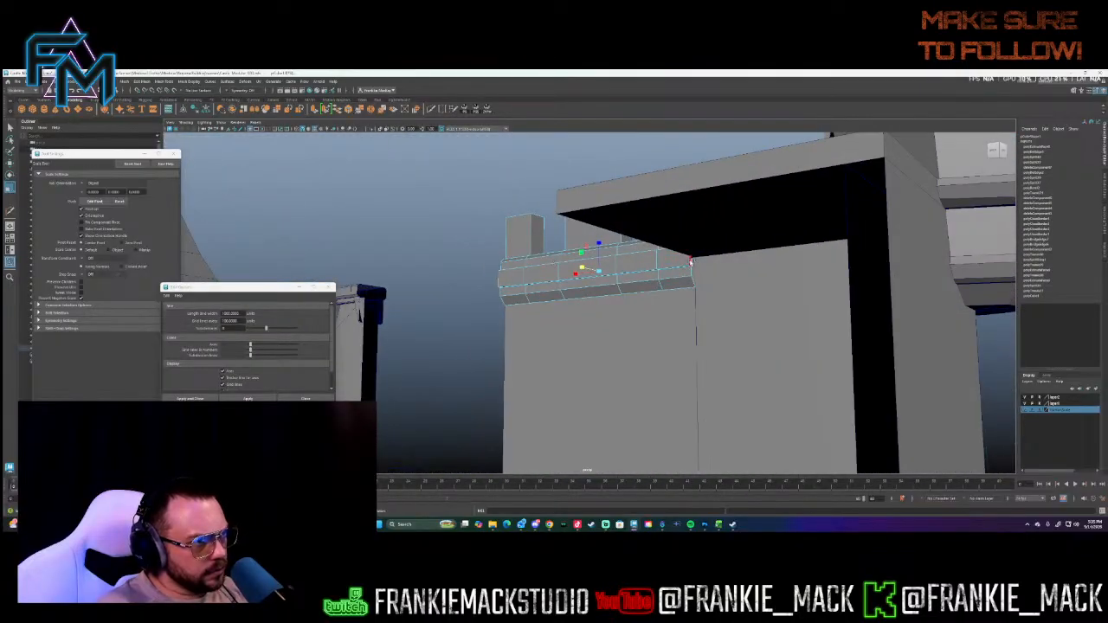
{"action": "key", "text": "Delete"}
{"action": "left_click_drag", "start_coordinate": [704, 276], "coordinate": [689, 299], "text": "alt"}
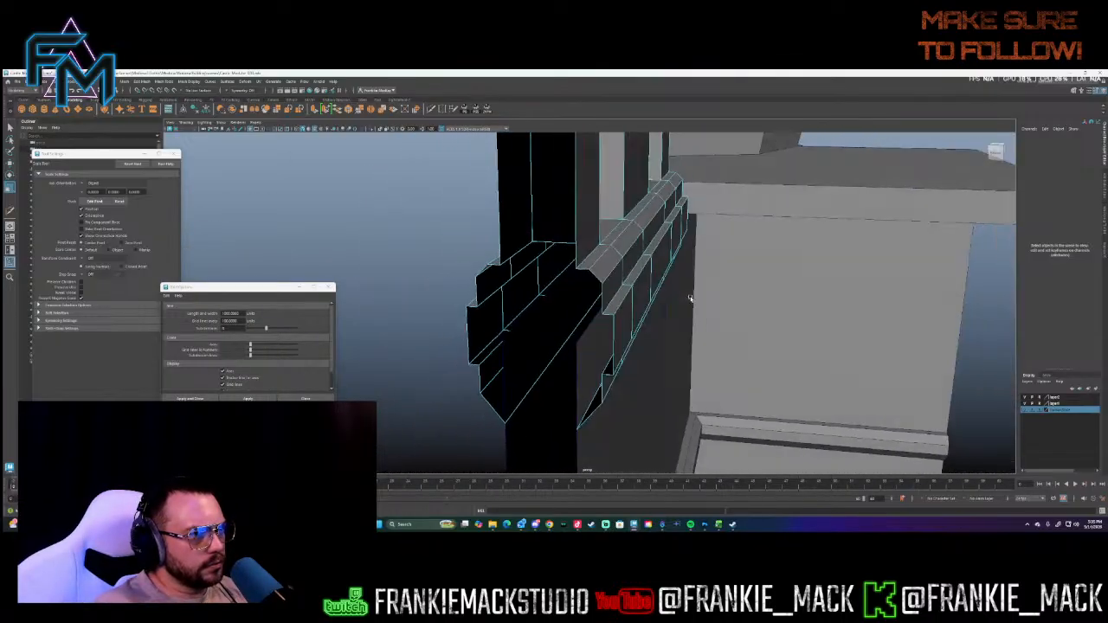
- Bevel the upper outer edge loops of the raised trim band on both sides of the parapet
{"action": "right_click_drag", "start_coordinate": [636, 280], "coordinate": [637, 263]}
{"action": "double_click", "coordinate": [643, 266]}
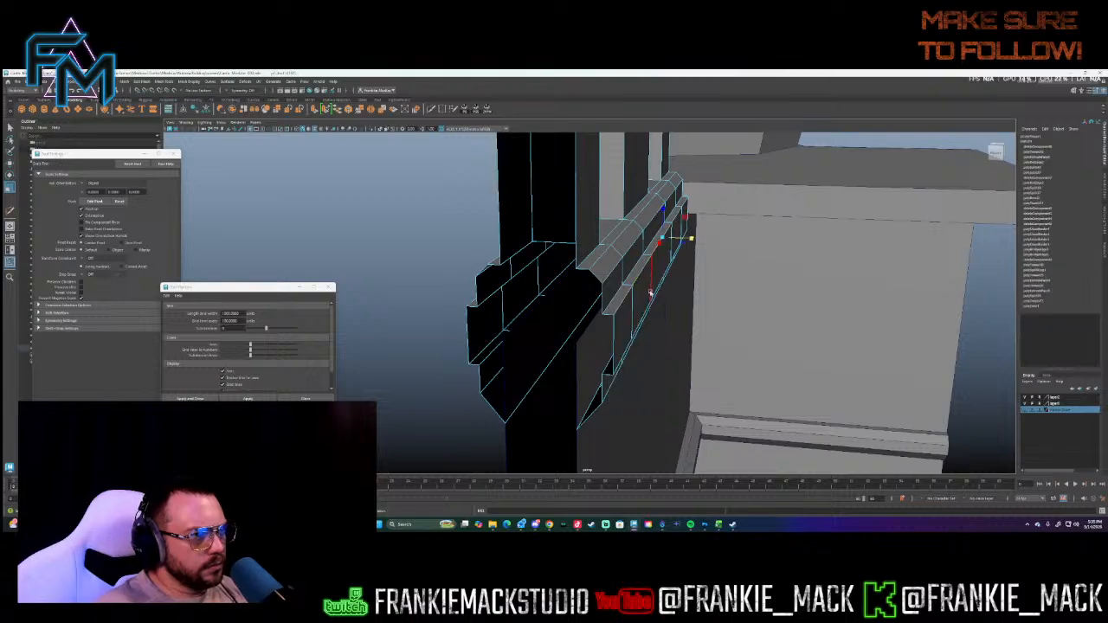
{"action": "left_click_drag", "start_coordinate": [655, 282], "coordinate": [615, 297], "text": "alt"}
{"action": "left_click_drag", "start_coordinate": [581, 246], "coordinate": [642, 257], "text": "alt"}
{"action": "double_click", "coordinate": [639, 260]}
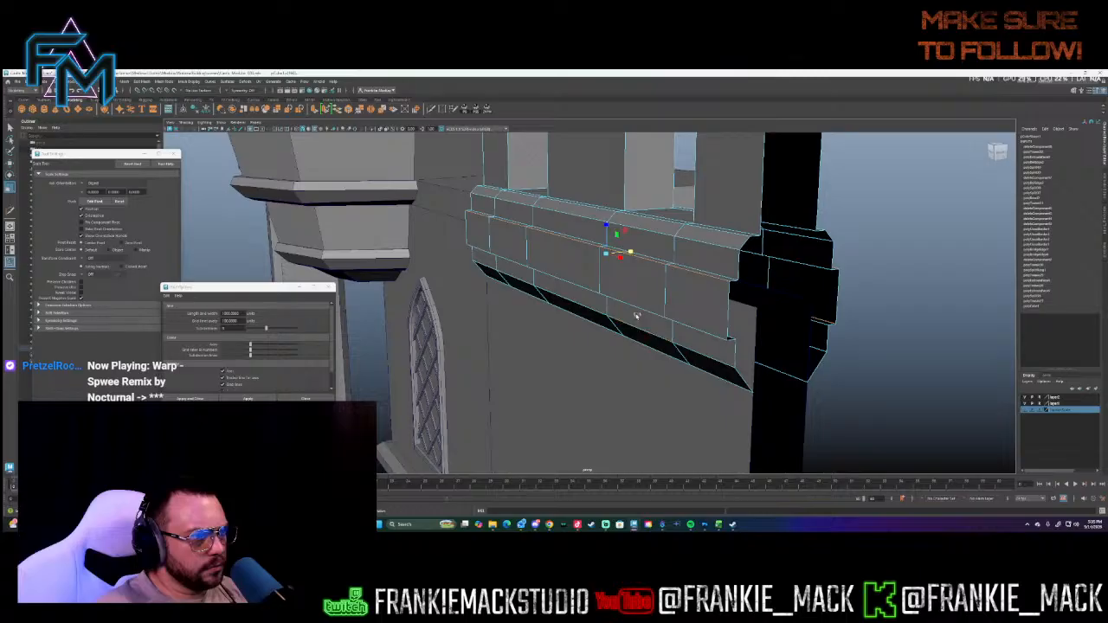
{"action": "right_click_drag", "start_coordinate": [645, 310], "coordinate": [661, 307], "text": "shift"}
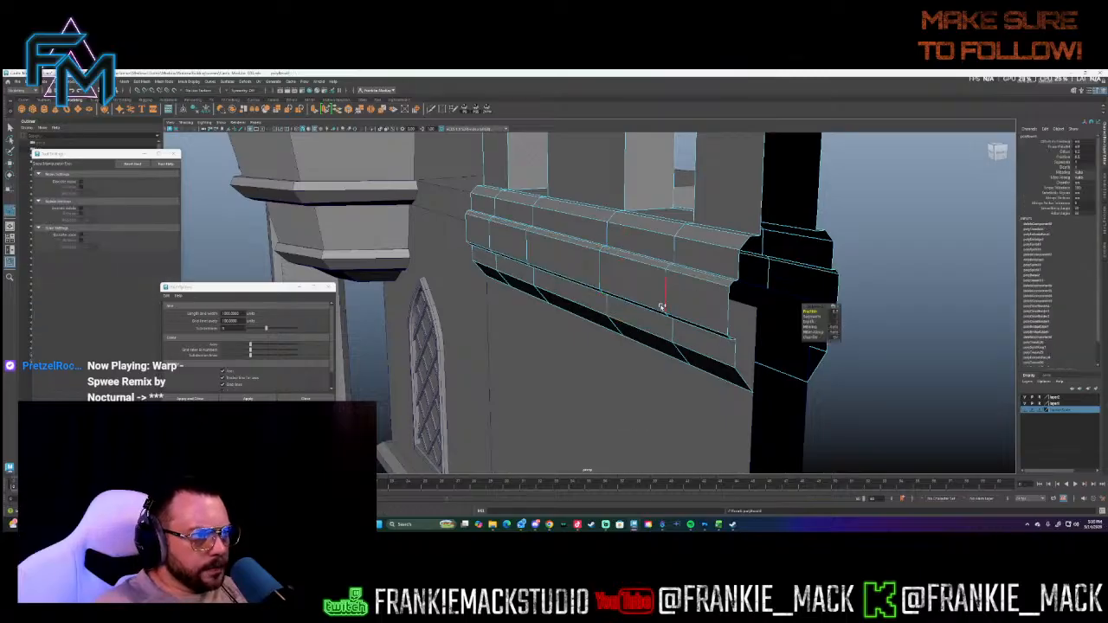
{"action": "left_click_drag", "start_coordinate": [666, 300], "coordinate": [704, 309], "text": "alt"}
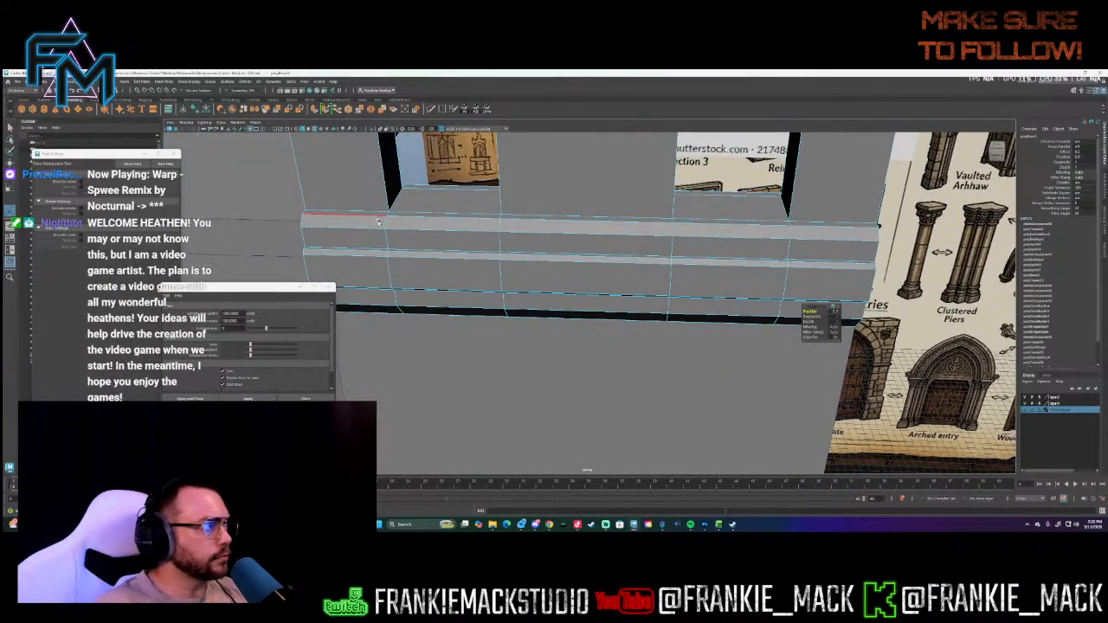
- Insert vertical edge loops through the parapet beneath both crenel gaps and delete the middle loop of each set
{"action": "left_click", "coordinate": [431, 110]}
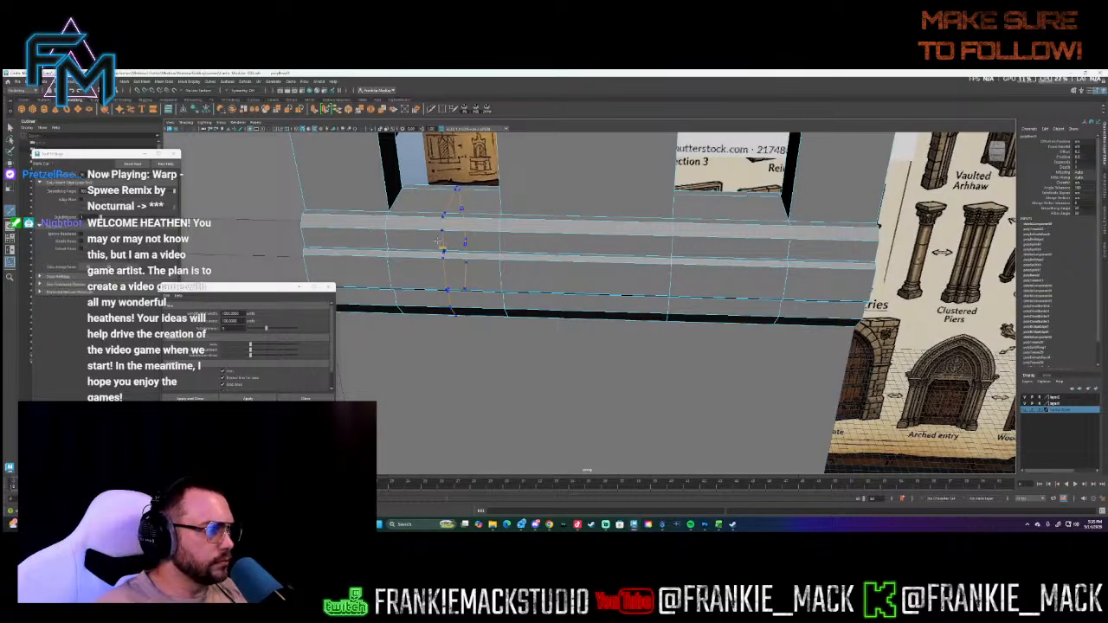
{"action": "left_click", "coordinate": [443, 242], "text": "ctrl"}
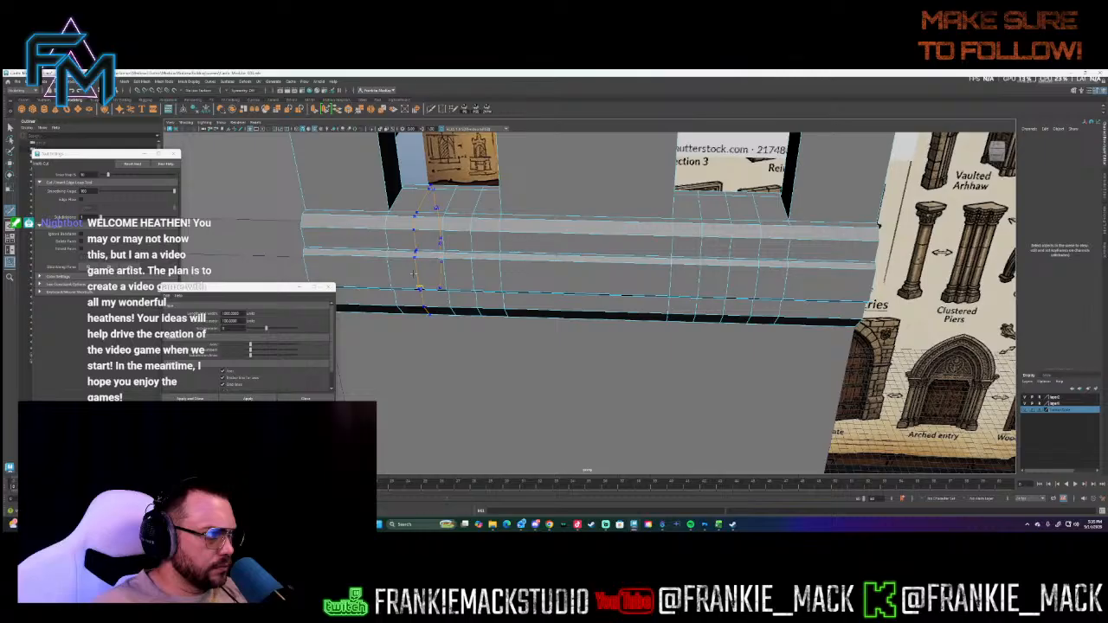
{"action": "left_click_drag", "start_coordinate": [459, 277], "coordinate": [407, 268], "text": "alt"}
{"action": "key", "text": "q"}
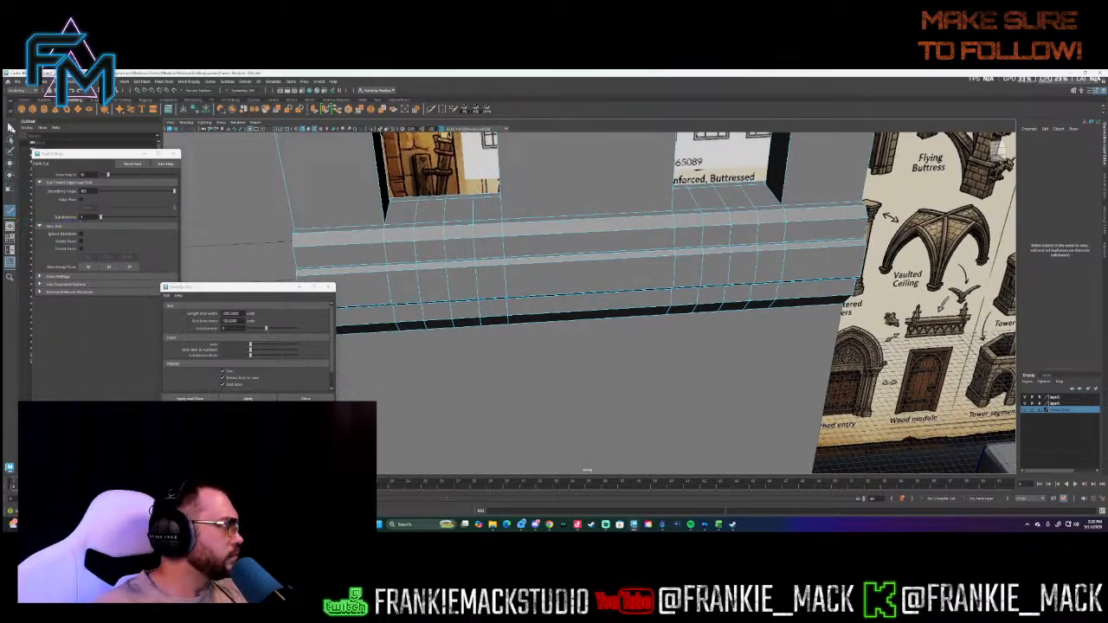
{"action": "left_click", "coordinate": [445, 287]}
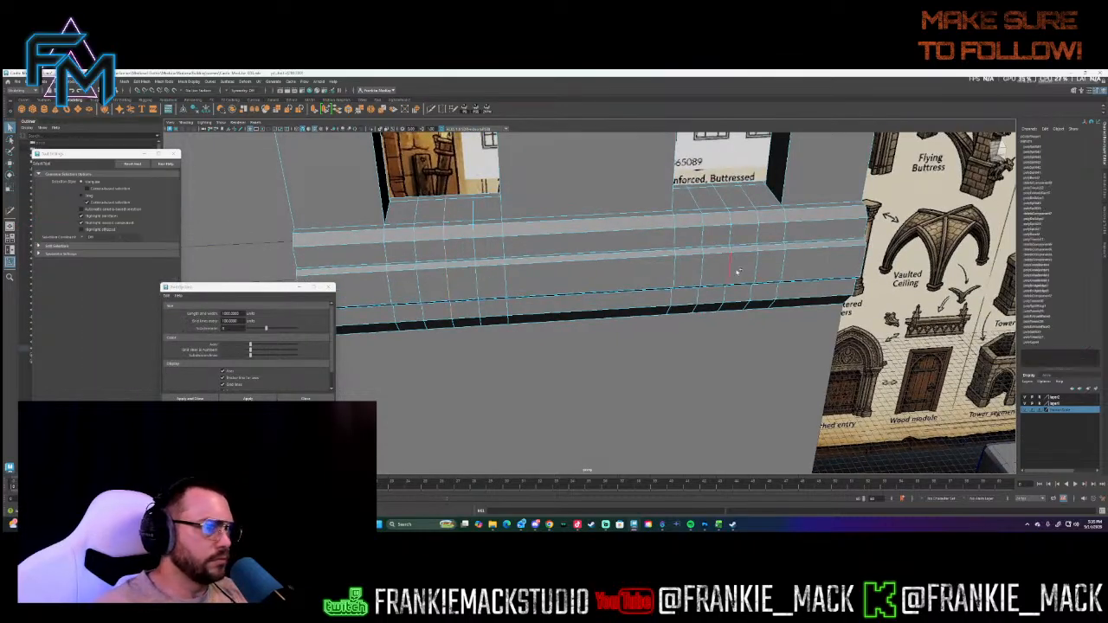
{"action": "key", "text": "ctrl+Delete"}
- Extrude the trim faces between the remaining vertical loops outward into projecting blocks beneath both gaps, on both sides
{"action": "right_click_drag", "start_coordinate": [447, 279], "coordinate": [447, 295]}
{"action": "left_click", "coordinate": [448, 288]}
{"action": "left_click", "coordinate": [742, 277], "text": "shift"}
{"action": "left_click_drag", "start_coordinate": [742, 277], "coordinate": [604, 279], "text": "alt"}
{"action": "left_click", "coordinate": [486, 305], "text": "shift"}
{"action": "left_click", "coordinate": [742, 265], "text": "shift"}
{"action": "left_click_drag", "start_coordinate": [742, 265], "coordinate": [783, 279], "text": "alt"}
{"action": "key", "text": "r"}
{"action": "left_click_drag", "start_coordinate": [639, 262], "coordinate": [604, 260], "text": "shift"}
- Bevel the outer face edges of the projecting trim blocks beneath the crenel gaps
{"action": "right_click_drag", "start_coordinate": [493, 280], "coordinate": [494, 268]}
{"action": "left_click", "coordinate": [494, 268]}
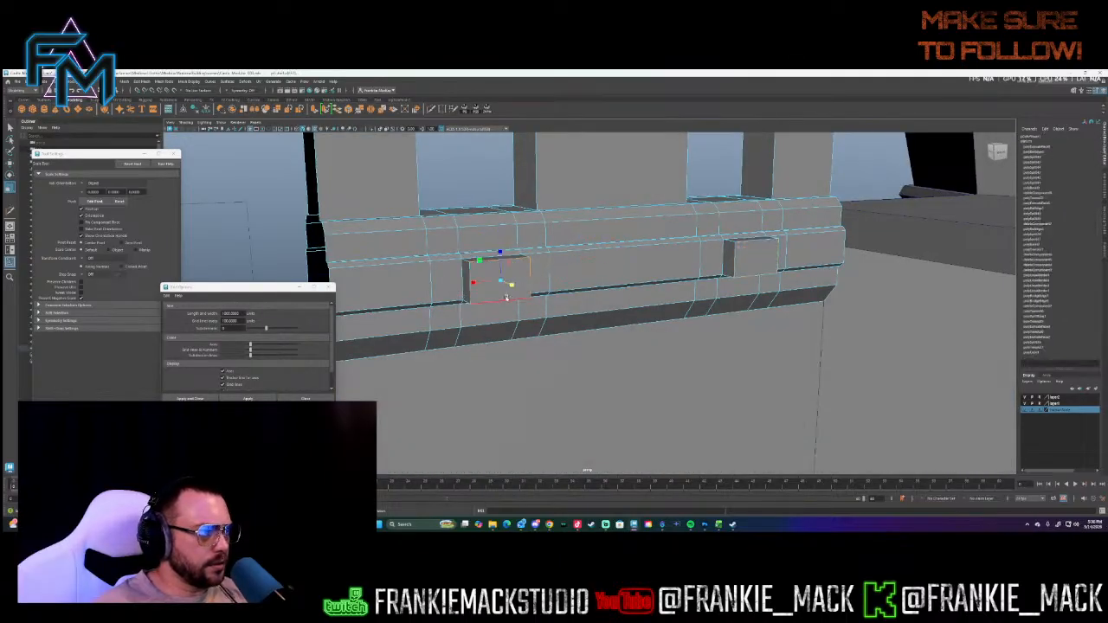
{"action": "left_click", "coordinate": [726, 259], "text": "shift"}
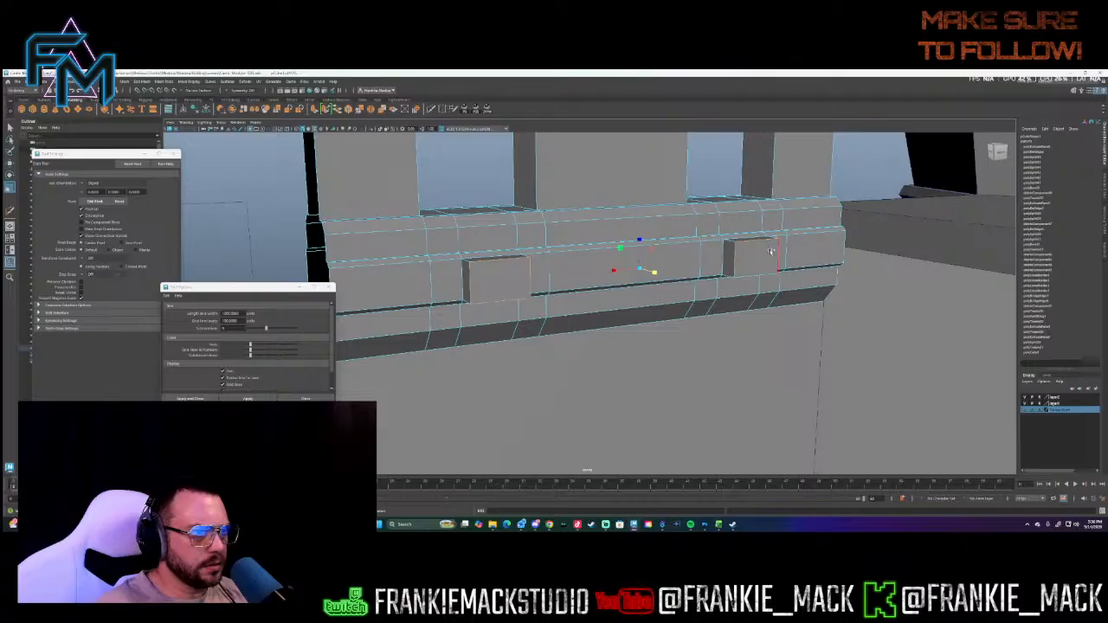
{"action": "left_click_drag", "start_coordinate": [742, 272], "coordinate": [641, 285], "text": "alt"}
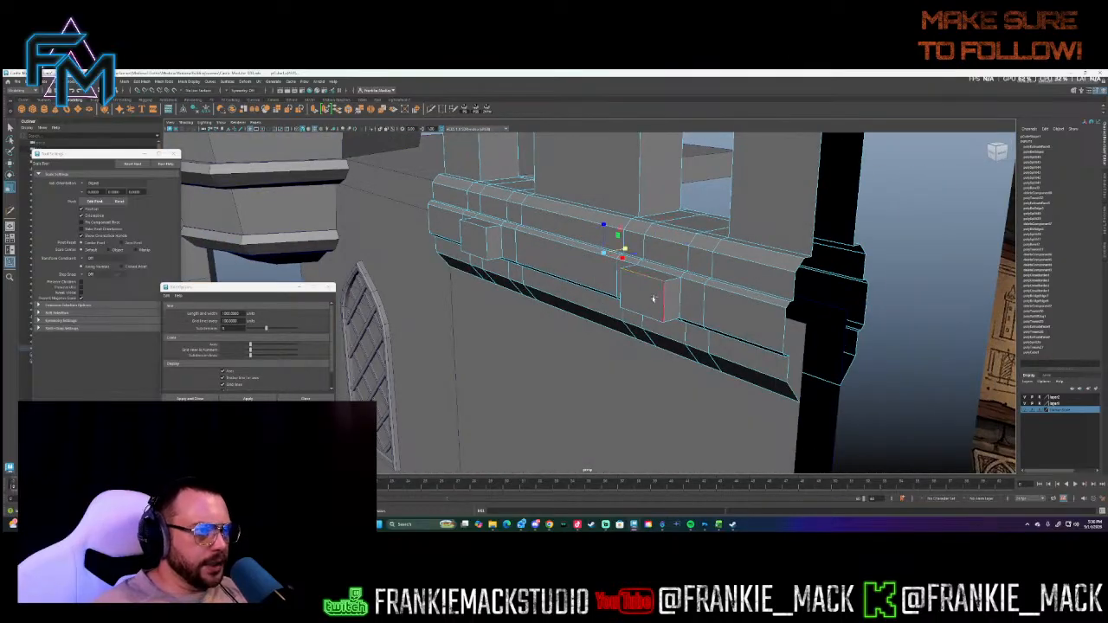
{"action": "left_click_drag", "start_coordinate": [564, 275], "coordinate": [478, 271], "text": "alt"}
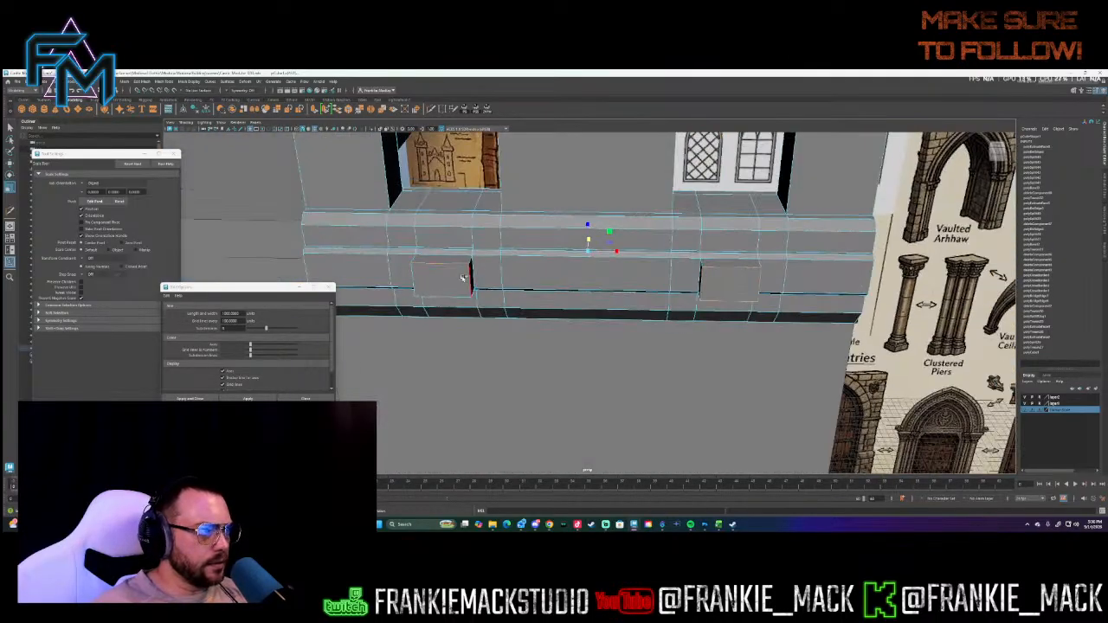
{"action": "right_click_drag", "start_coordinate": [439, 277], "coordinate": [455, 277], "text": "shift"}
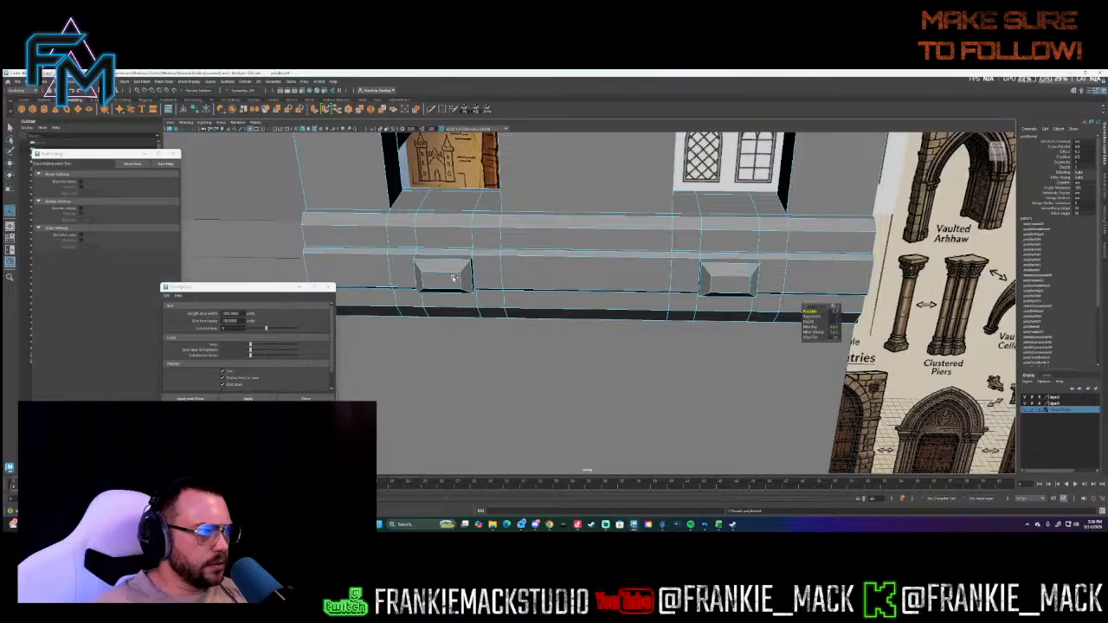
- Return to object selection and examine the parapet's trim blocks from several sides against the rest of the castle
{"action": "left_click_drag", "start_coordinate": [504, 270], "coordinate": [541, 258], "text": "alt"}
{"action": "left_click_drag", "start_coordinate": [626, 253], "coordinate": [593, 286], "text": "alt"}
{"action": "right_click_drag", "start_coordinate": [594, 287], "coordinate": [388, 218], "text": "alt"}
{"action": "left_click_drag", "start_coordinate": [388, 217], "coordinate": [448, 226], "text": "alt"}
{"action": "right_click_drag", "start_coordinate": [682, 208], "coordinate": [718, 195]}
{"action": "key", "text": "q"}
{"action": "left_click", "coordinate": [775, 172]}
{"action": "scroll", "coordinate": [770, 174], "scroll_direction": "down", "scroll_amount": 5}
{"action": "left_click_drag", "start_coordinate": [683, 192], "coordinate": [449, 210], "text": "alt"}
{"action": "scroll", "coordinate": [588, 228], "scroll_direction": "down", "scroll_amount": 4}
{"action": "left_click_drag", "start_coordinate": [582, 218], "coordinate": [519, 245], "text": "alt"}
{"action": "left_click", "coordinate": [521, 246]}
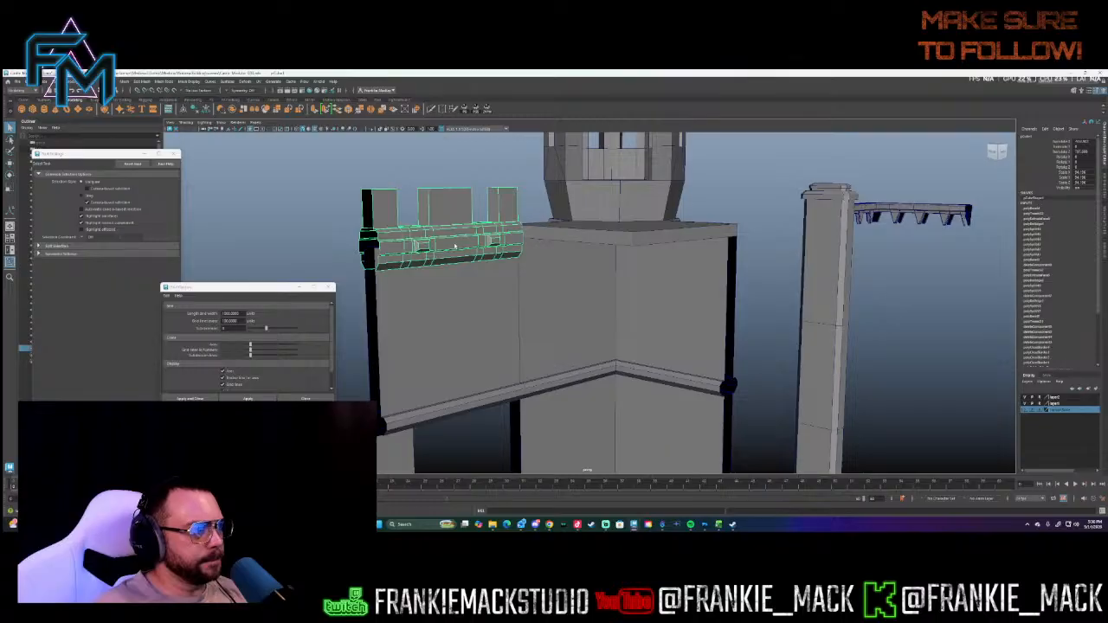
- Try placing a copy of the floor slab beside the original, against the back of the parapet
{"action": "left_click", "coordinate": [587, 226]}
{"action": "key", "text": "w"}
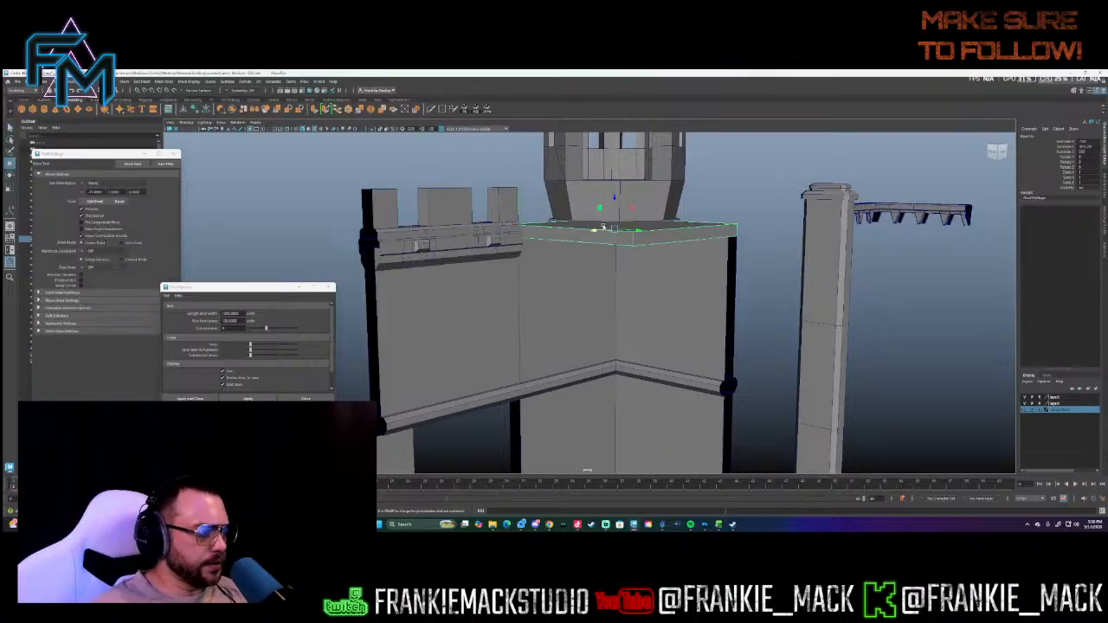
{"action": "left_click_drag", "start_coordinate": [593, 227], "coordinate": [479, 206]}
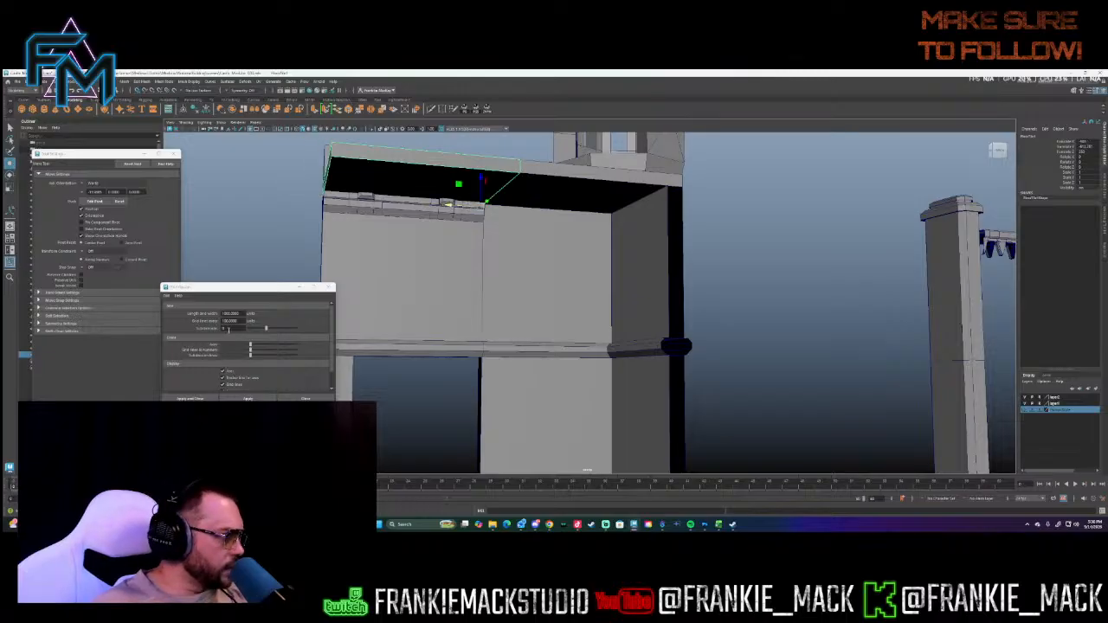
- Reduce the grid subdivisions to the minimum and inspect how the copied floor slab meets the parapet
{"action": "left_click_drag", "start_coordinate": [265, 329], "coordinate": [250, 331]}
{"action": "left_click", "coordinate": [248, 398]}
{"action": "left_click_drag", "start_coordinate": [485, 267], "coordinate": [553, 280], "text": "alt"}
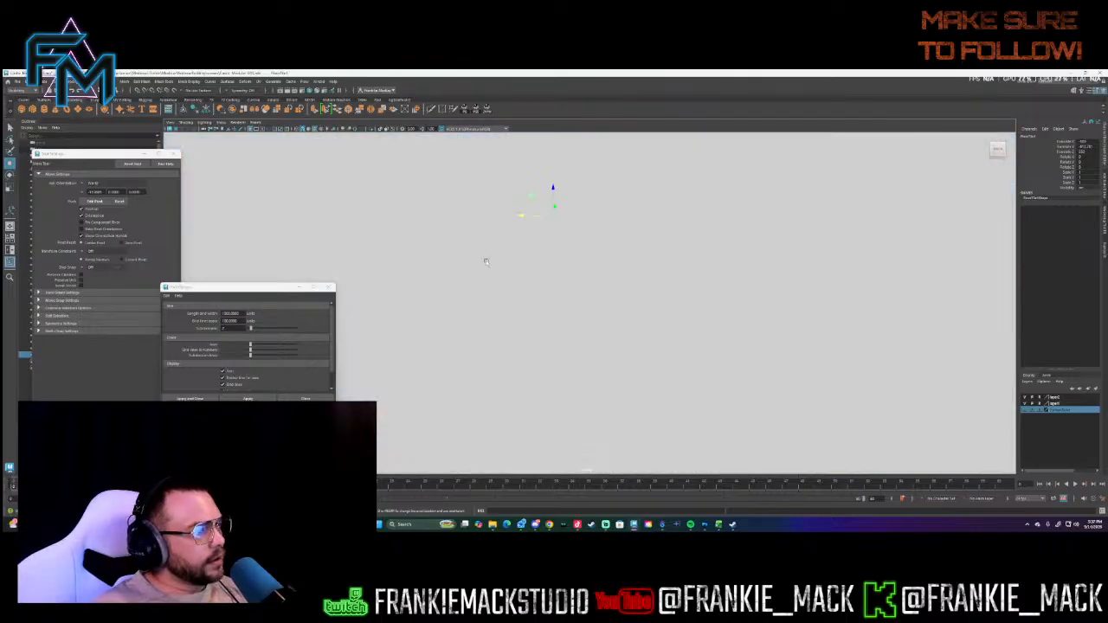
{"action": "right_click_drag", "start_coordinate": [480, 260], "coordinate": [517, 262], "text": "alt"}
{"action": "left_click_drag", "start_coordinate": [516, 262], "coordinate": [490, 230], "text": "alt"}
{"action": "middle_click_drag", "start_coordinate": [489, 230], "coordinate": [556, 317], "text": "alt"}
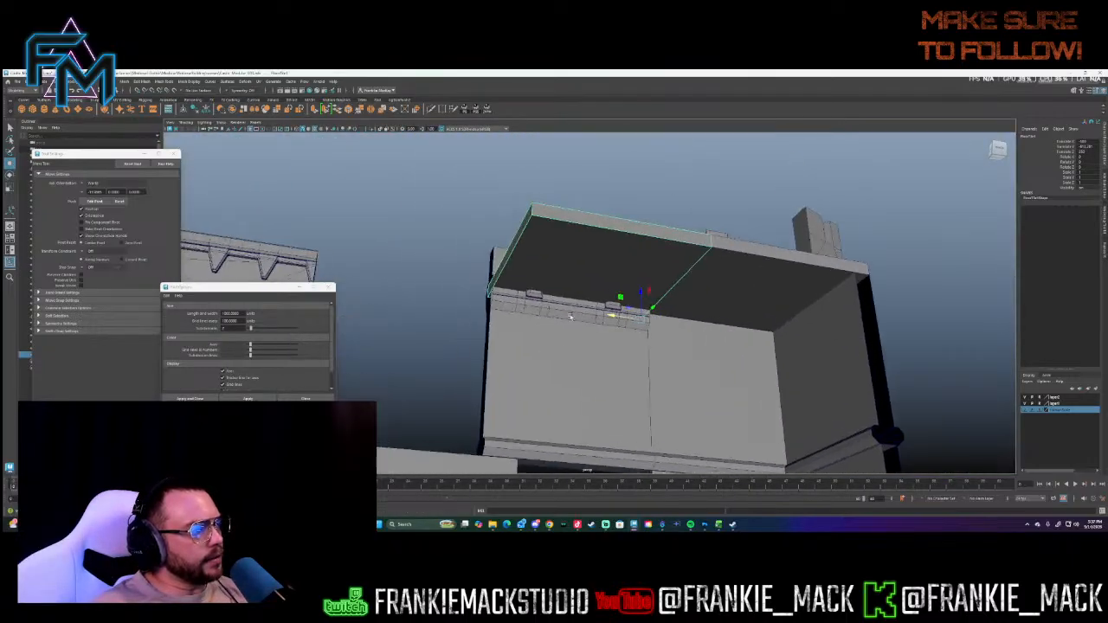
{"action": "right_click_drag", "start_coordinate": [557, 317], "coordinate": [616, 329], "text": "alt"}
{"action": "left_click_drag", "start_coordinate": [615, 329], "coordinate": [628, 350], "text": "alt"}
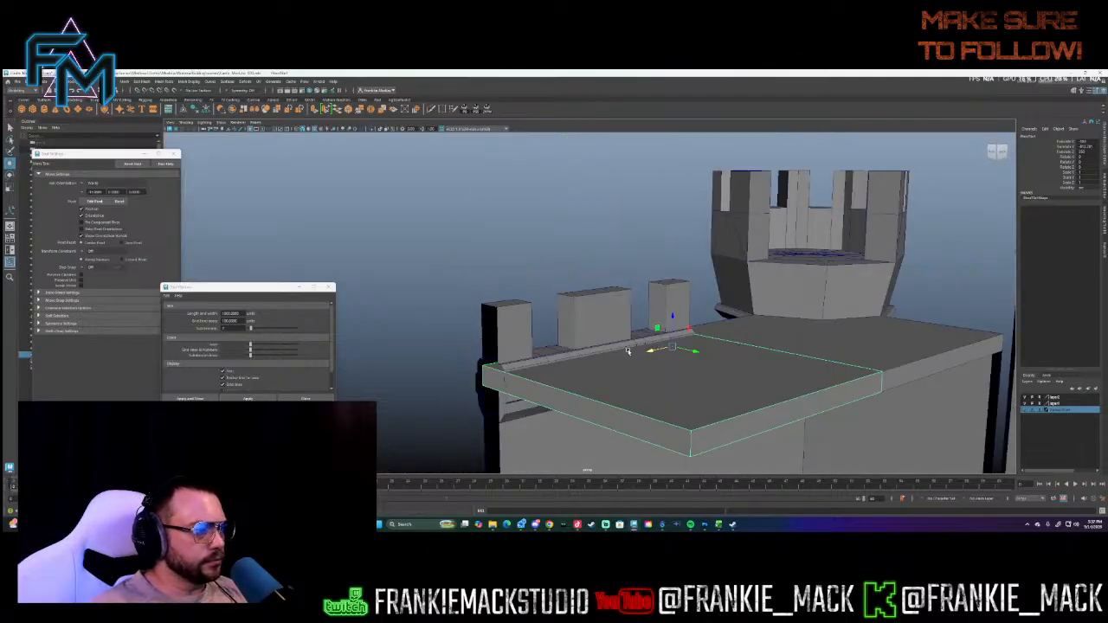
{"action": "left_click_drag", "start_coordinate": [628, 351], "coordinate": [647, 364], "text": "alt"}
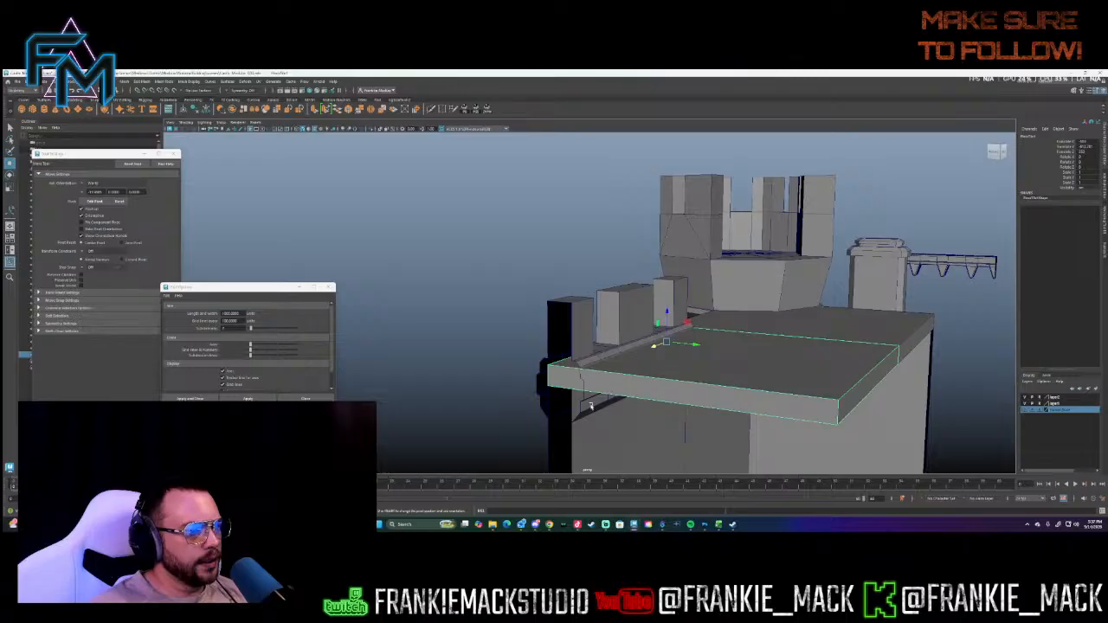
- Undo the slab's face selection and the placement of the copied floor slab
{"action": "left_click", "coordinate": [591, 405]}
{"action": "right_click_drag", "start_coordinate": [591, 391], "coordinate": [584, 356]}
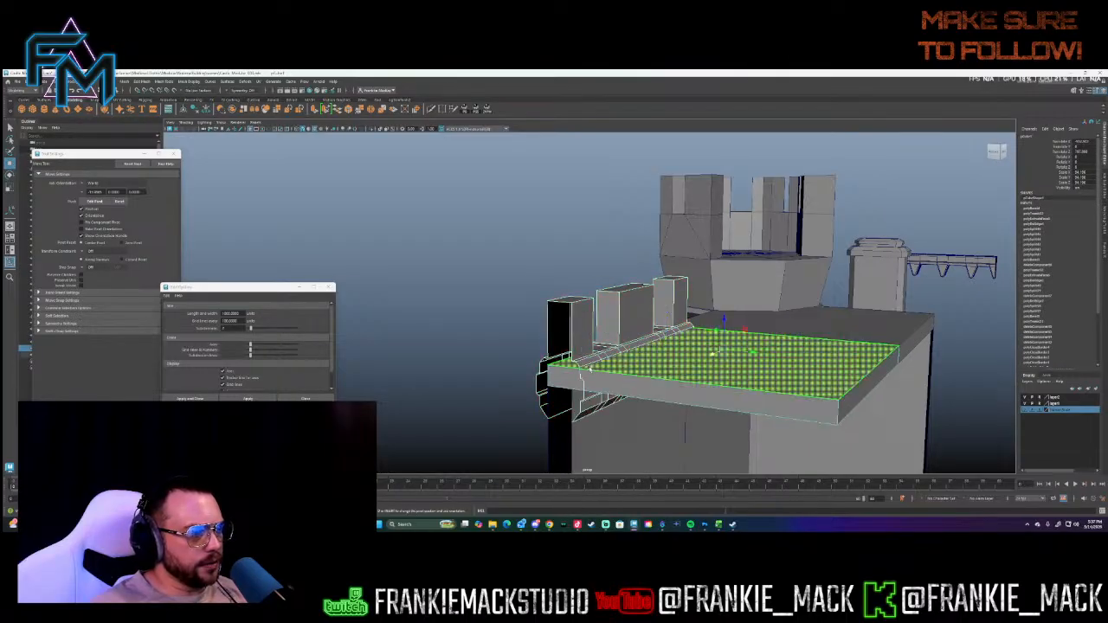
{"action": "key", "text": "ctrl+z"}
{"action": "key", "text": "ctrl+z"}
{"action": "key", "text": "ctrl+z"}
{"action": "key", "text": "ctrl+z"}
{"action": "key", "text": "ctrl+z"}
{"action": "key", "text": "ctrl+z"}
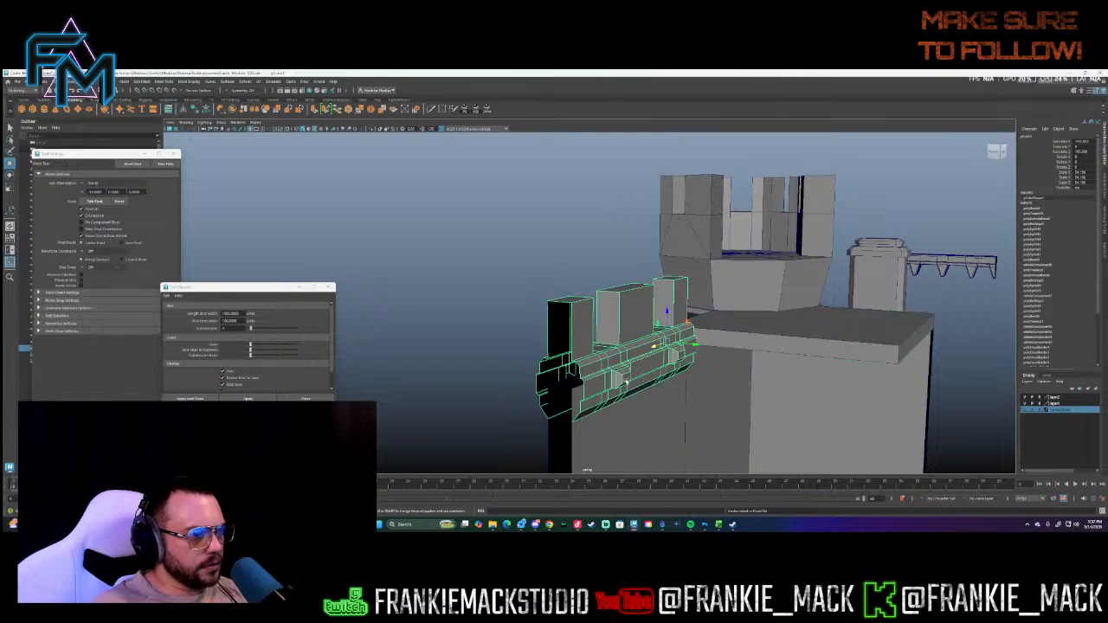
- Try deleting the upper and lower trim faces on the parapet's side facing the floor slab
{"action": "right_click_drag", "start_coordinate": [603, 334], "coordinate": [603, 351]}
{"action": "left_click", "coordinate": [592, 369]}
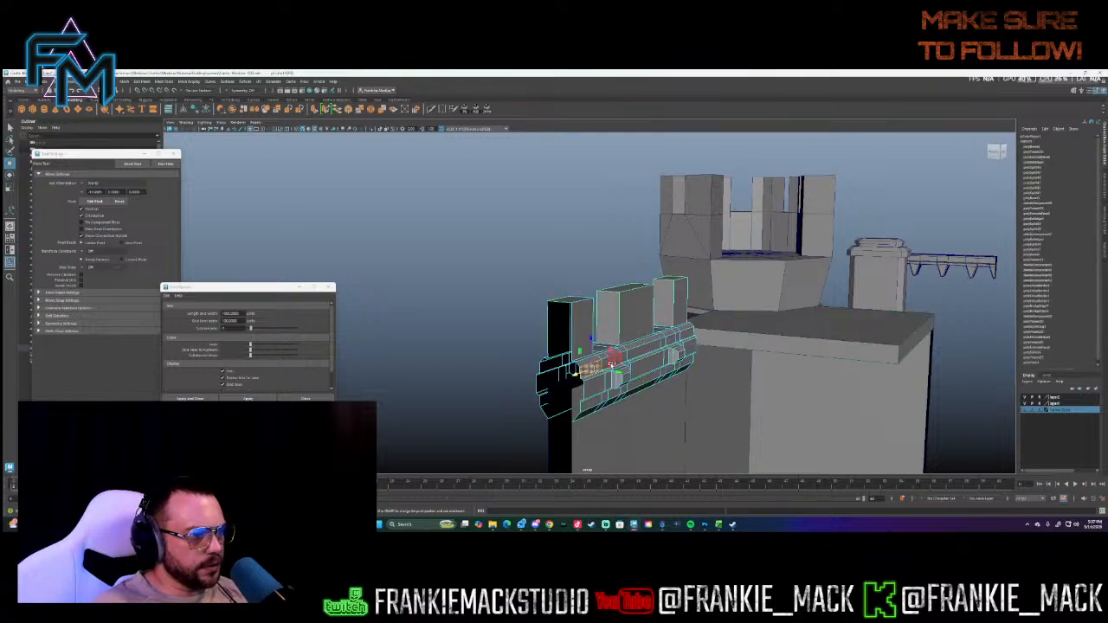
{"action": "double_click", "coordinate": [605, 366], "text": "shift"}
{"action": "key", "text": "Delete"}
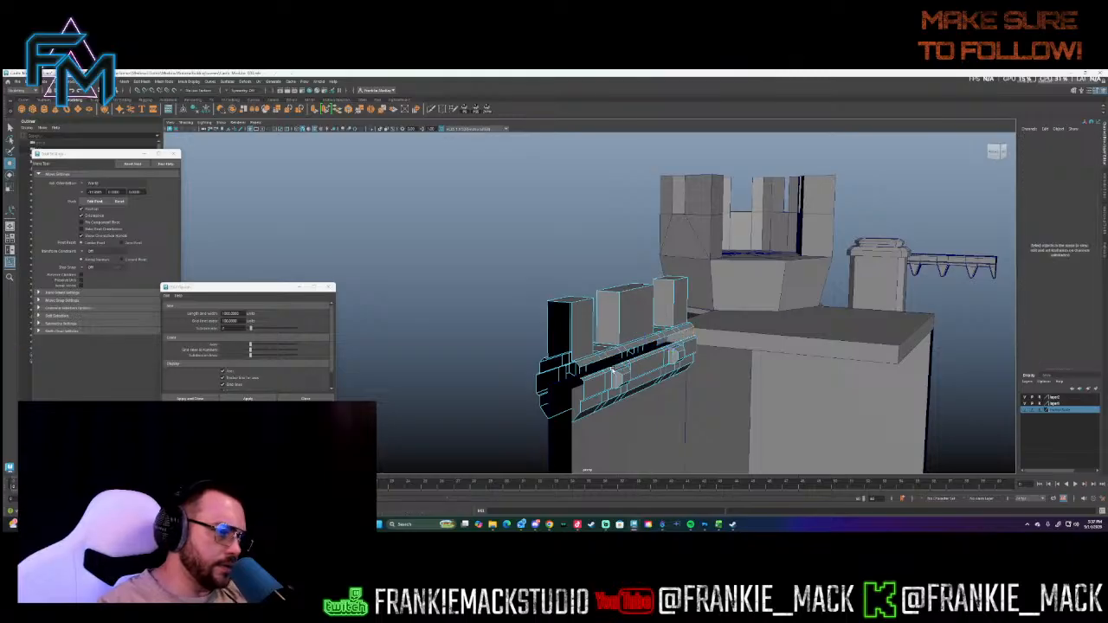
{"action": "double_click", "coordinate": [606, 378]}
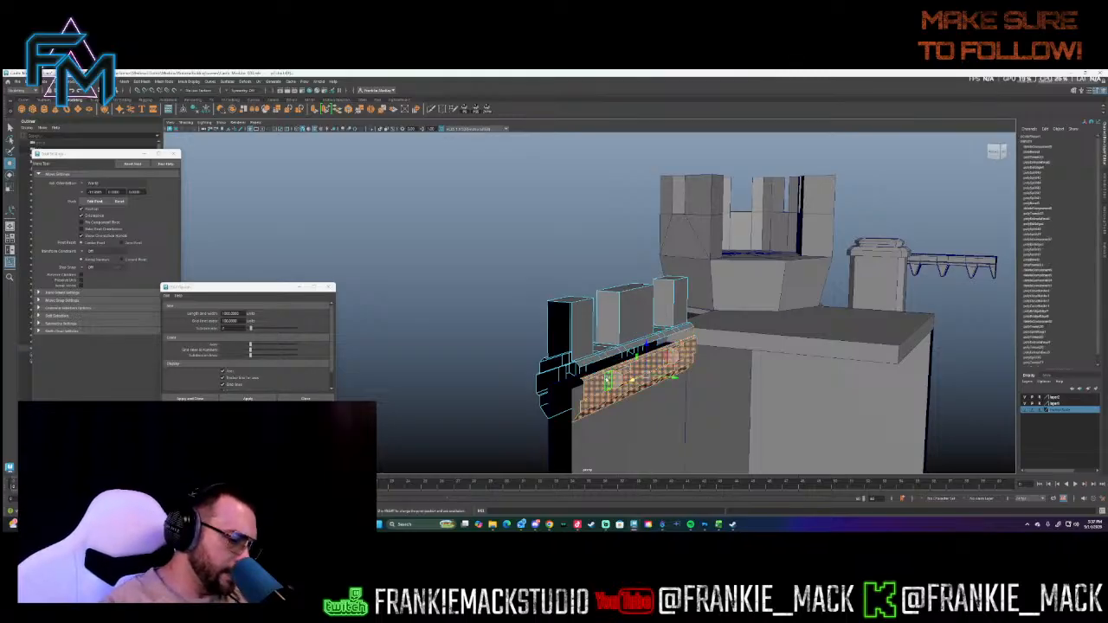
{"action": "key", "text": "Delete"}
- Try snapping the parapet's remaining trim edge to the height of the floor slab's corner and compare the two pieces
{"action": "right_click_drag", "start_coordinate": [610, 333], "coordinate": [610, 315]}
{"action": "left_click", "coordinate": [606, 358]}
{"action": "left_click", "coordinate": [689, 328], "text": "shift"}
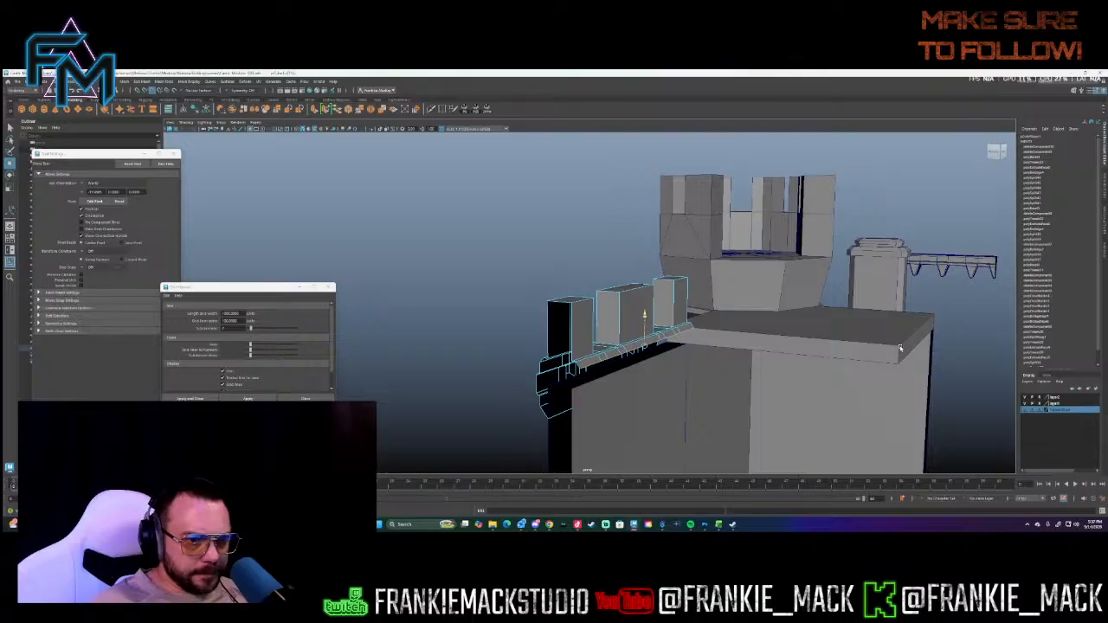
{"action": "left_click_drag", "start_coordinate": [577, 370], "coordinate": [550, 357], "text": "alt"}
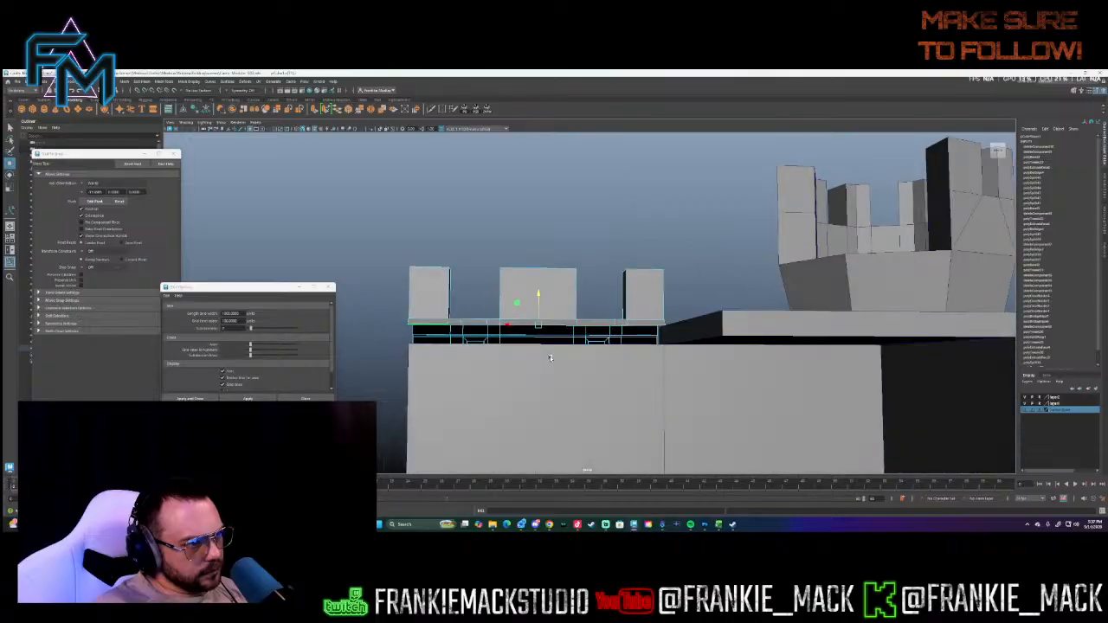
{"action": "left_click", "coordinate": [739, 335]}
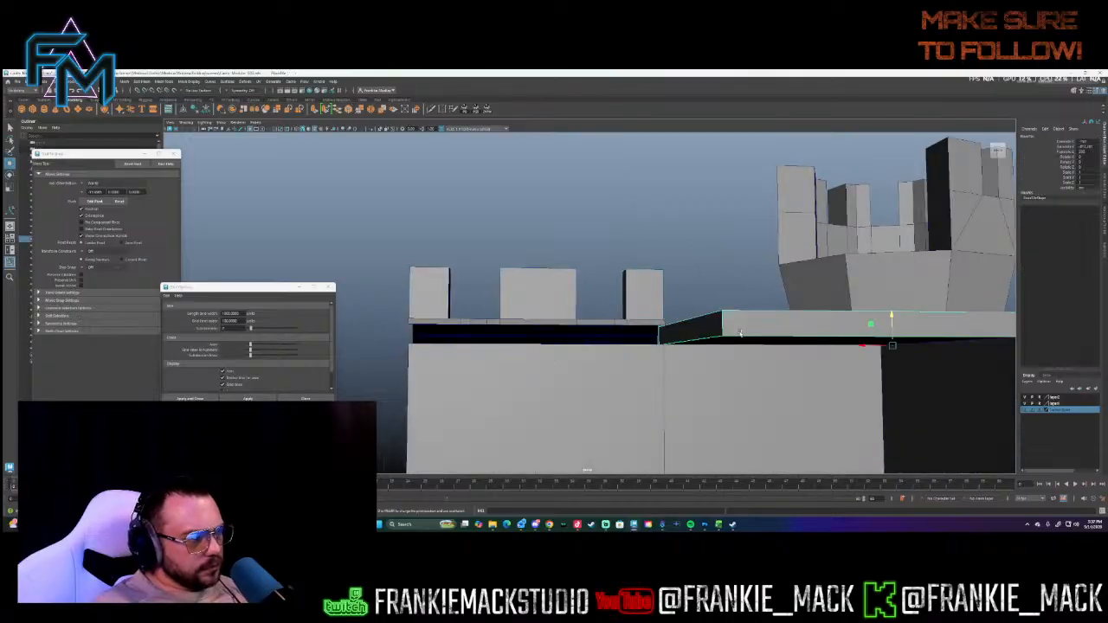
{"action": "left_click", "coordinate": [624, 351]}
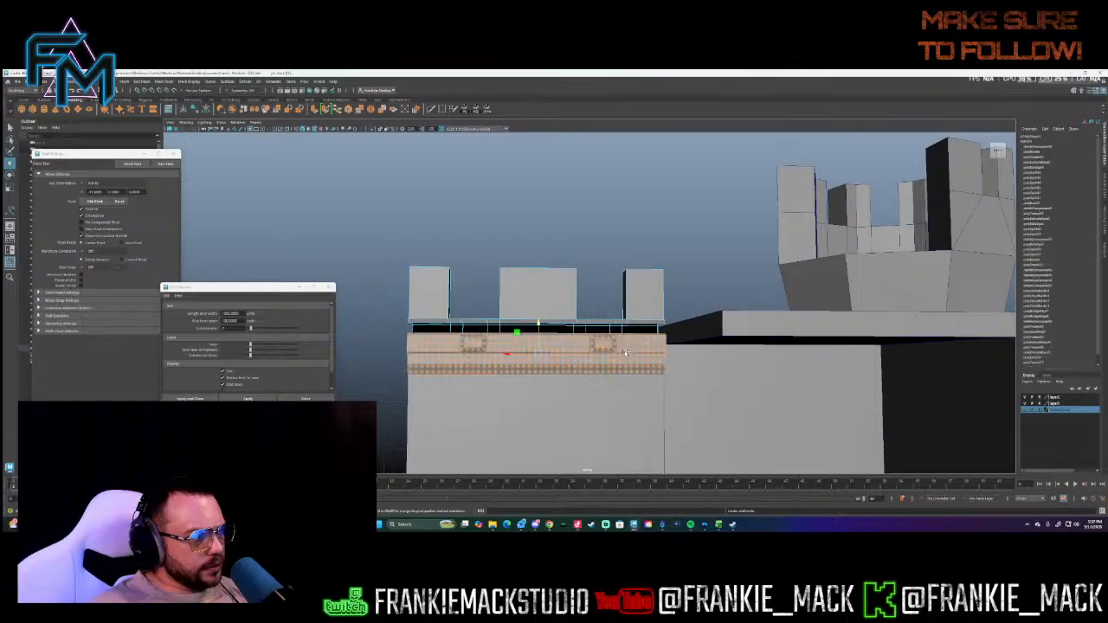
- Undo the edge move and the trim face deletions on the parapet, and return to object selection
{"action": "key", "text": "ctrl+z"}
{"action": "key", "text": "ctrl+z"}
{"action": "key", "text": "ctrl+z"}
{"action": "key", "text": "ctrl+z"}
{"action": "left_click_drag", "start_coordinate": [623, 351], "coordinate": [624, 351], "text": "alt"}
{"action": "right_click", "coordinate": [623, 351]}
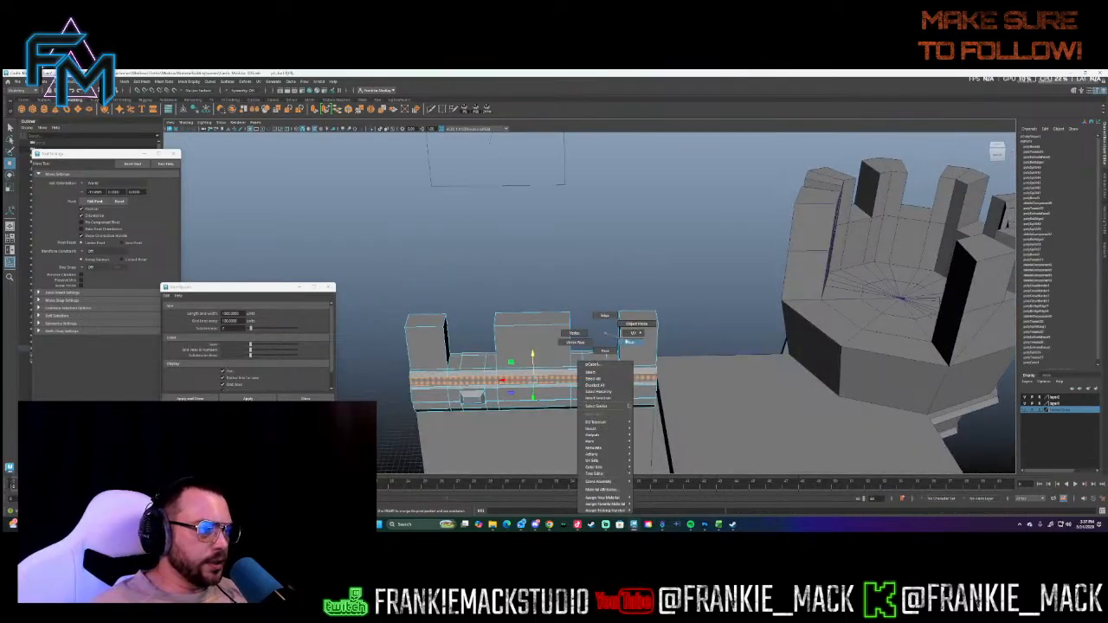
{"action": "left_click", "coordinate": [637, 324]}
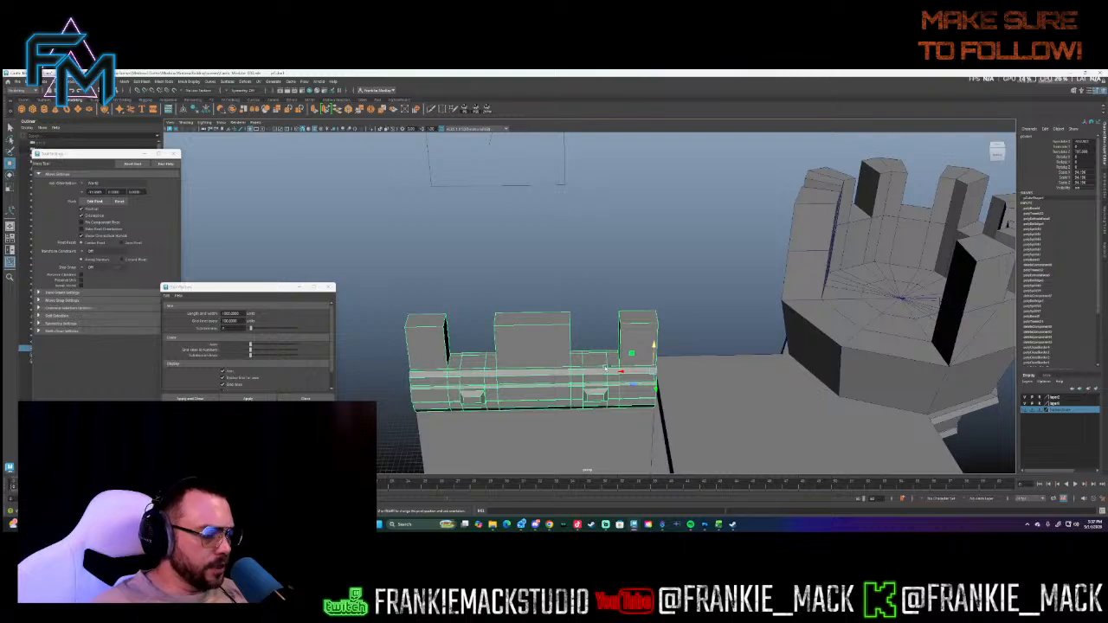
- Duplicate the parapet and place the copy end to end with the original, spanning the open gap in the wall
{"action": "key", "text": "alt+shift+d"}
{"action": "left_click_drag", "start_coordinate": [625, 370], "coordinate": [419, 383]}
{"action": "middle_click_drag", "start_coordinate": [483, 377], "coordinate": [753, 340], "text": "alt"}
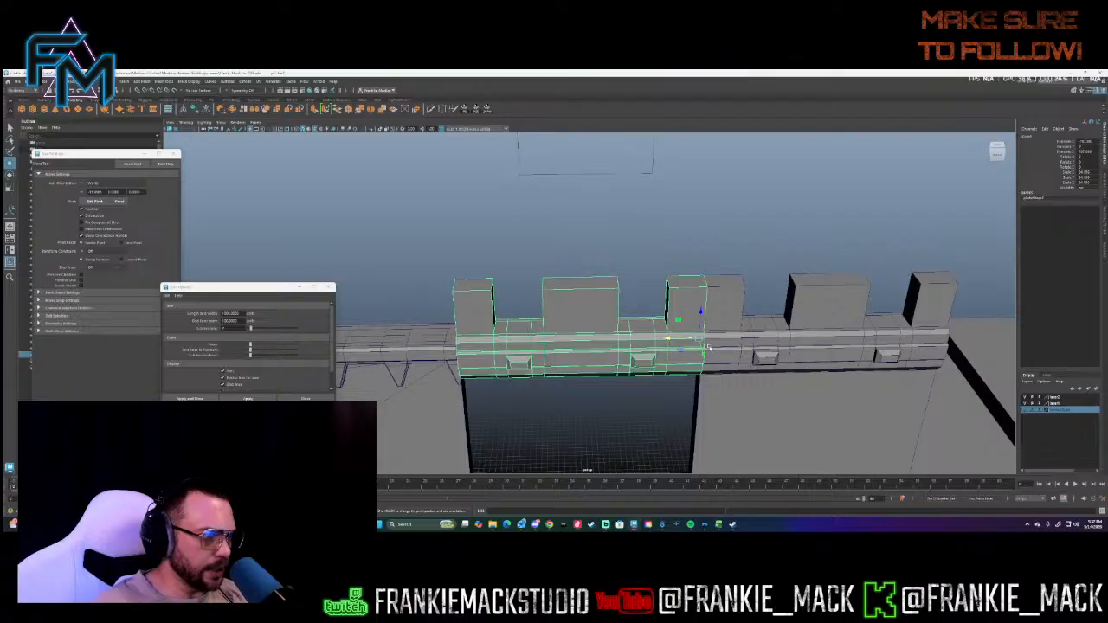
{"action": "left_click_drag", "start_coordinate": [753, 340], "coordinate": [725, 329], "text": "alt"}
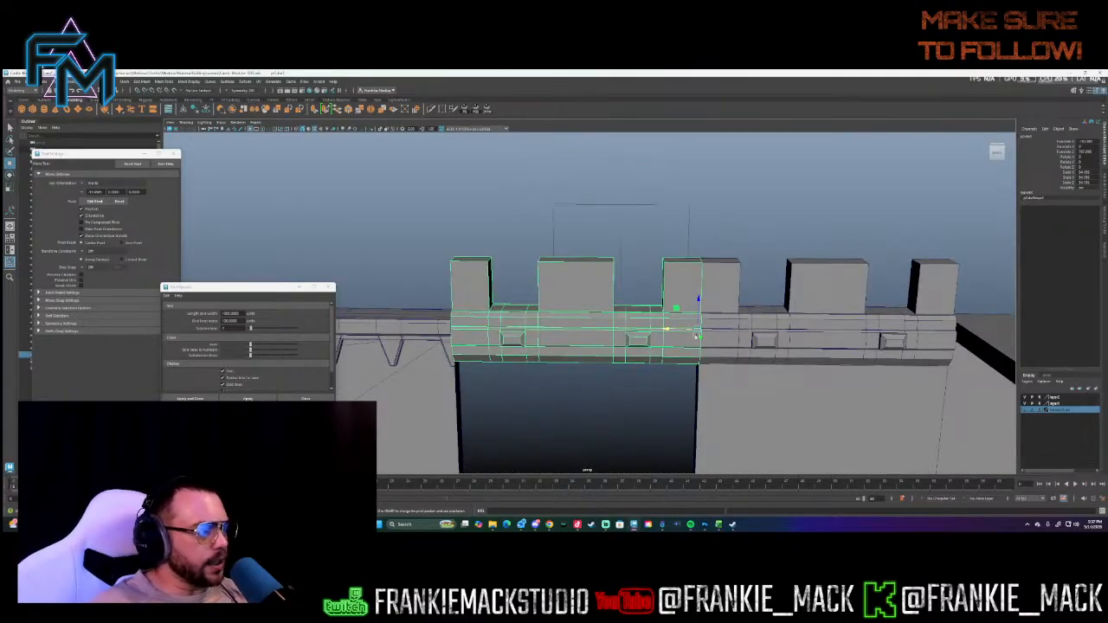
{"action": "left_click_drag", "start_coordinate": [568, 376], "coordinate": [509, 327], "text": "alt"}
{"action": "left_click_drag", "start_coordinate": [677, 266], "coordinate": [658, 293], "text": "alt"}
- Close the tool settings and rename the original parapet as a numbered WallCap piece
{"action": "left_click", "coordinate": [942, 310]}
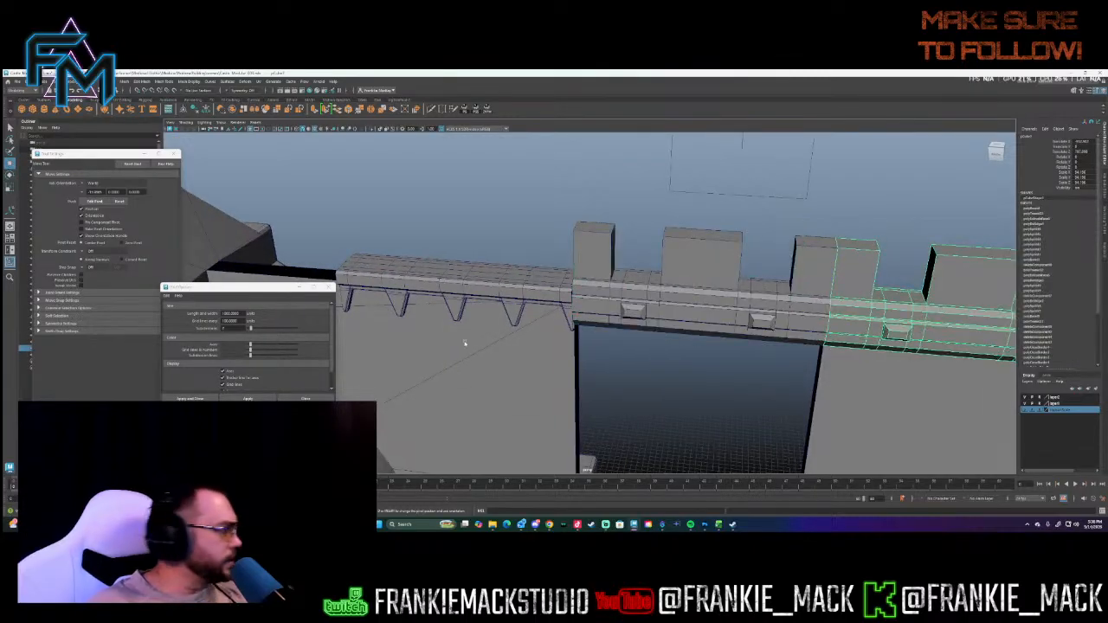
{"action": "left_click", "coordinate": [173, 154]}
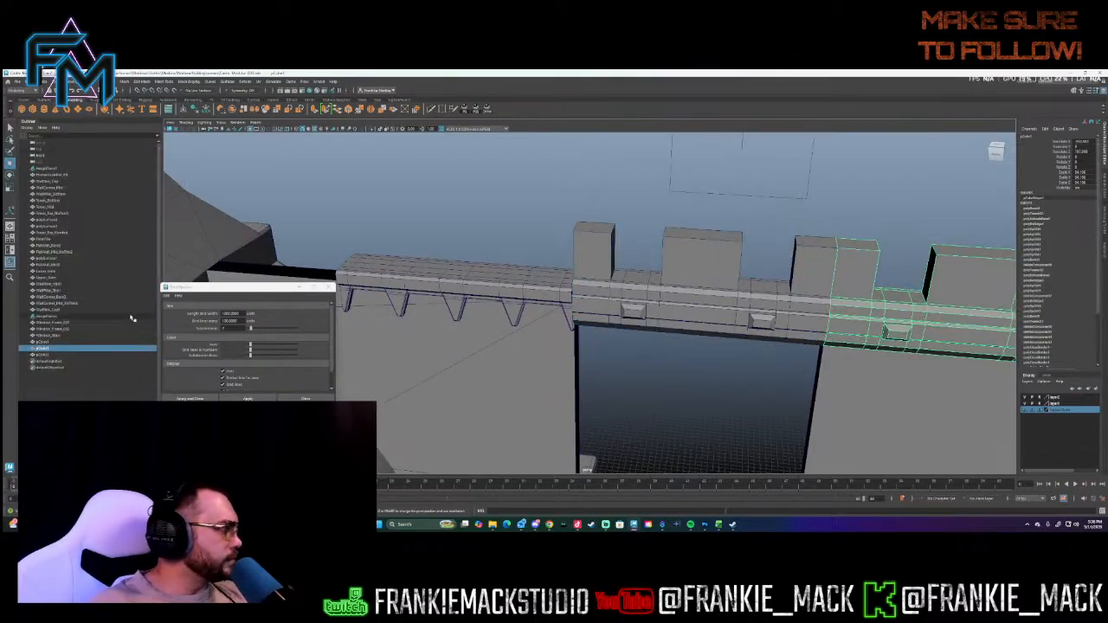
{"action": "double_click", "coordinate": [56, 349]}
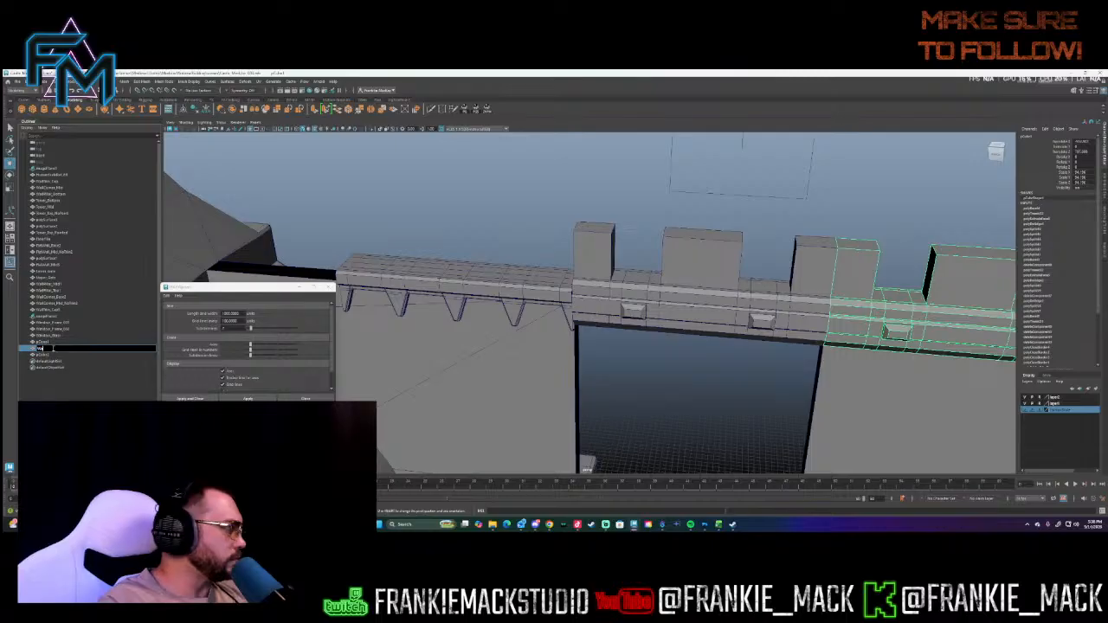
{"action": "key", "text": "Return"}
- Rename the parapet copy over the gap as a numbered BuildingCap piece
{"action": "left_click", "coordinate": [697, 326]}
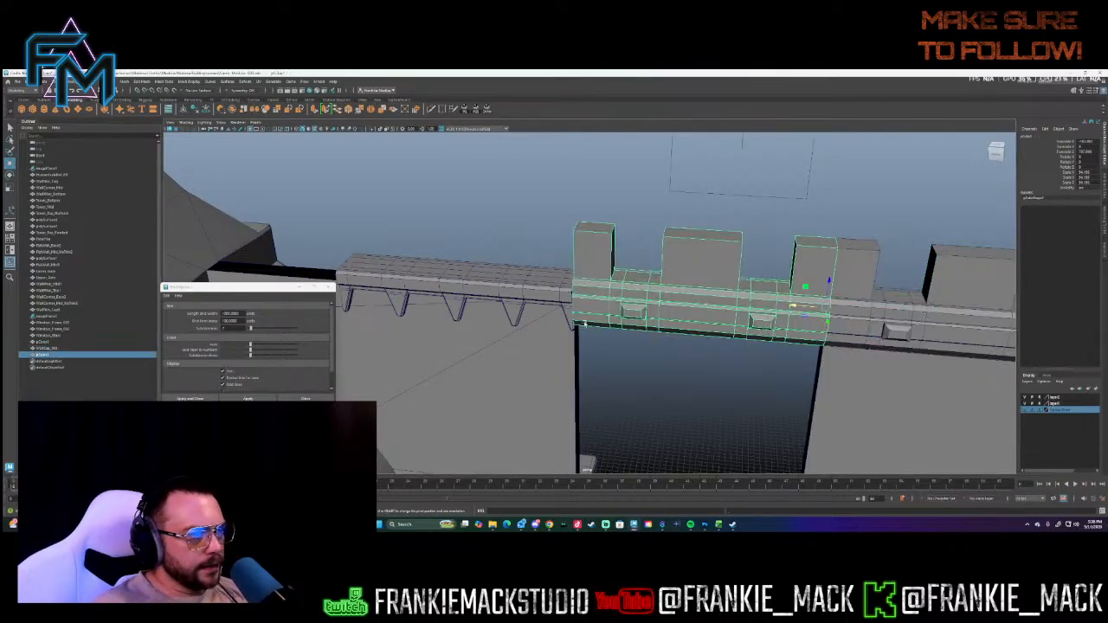
{"action": "double_click", "coordinate": [56, 354]}
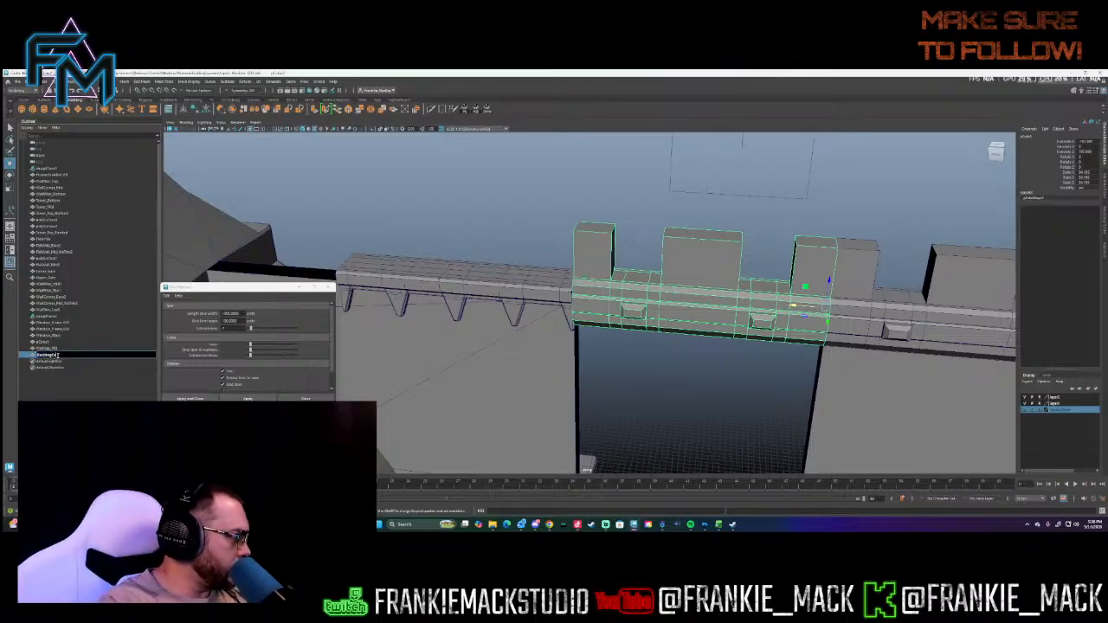
{"action": "key", "text": "Return"}
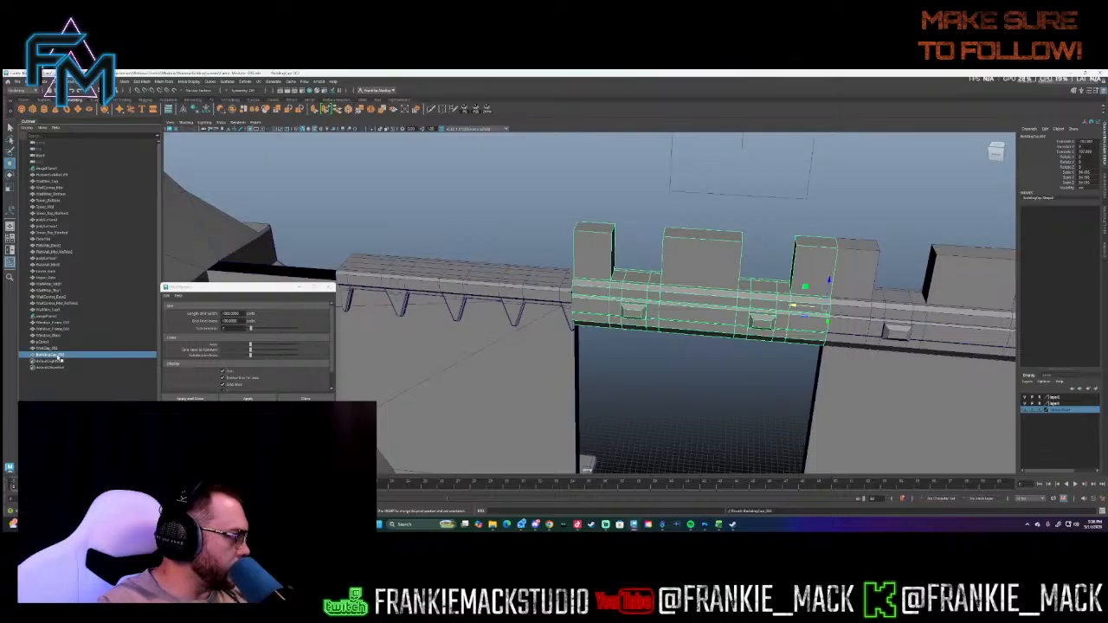
{"action": "double_click", "coordinate": [57, 355]}
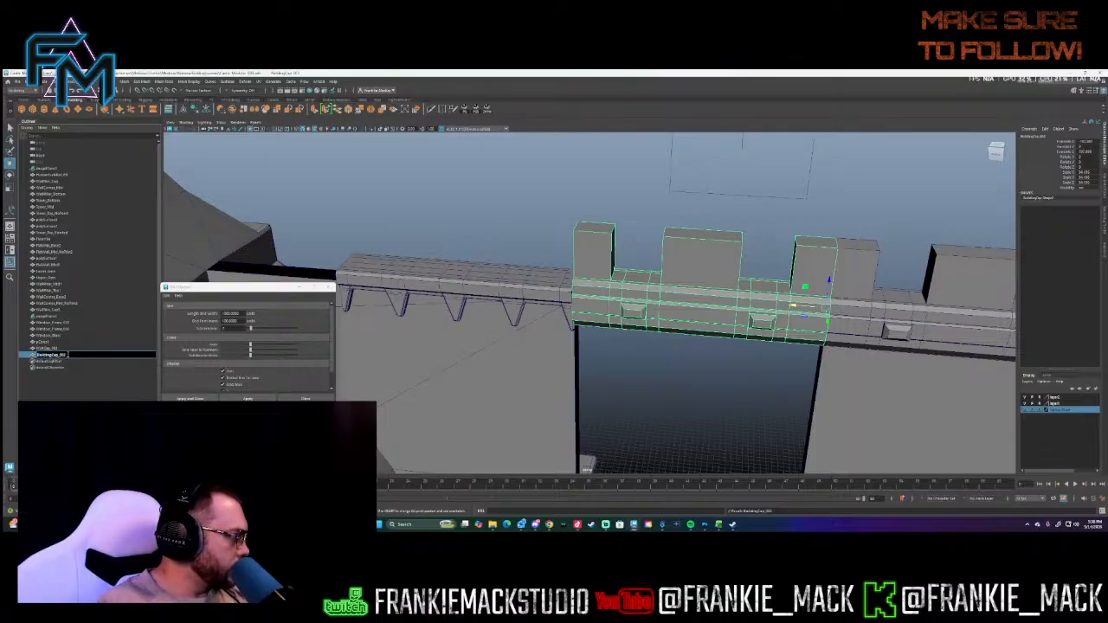
{"action": "key", "text": "Return"}
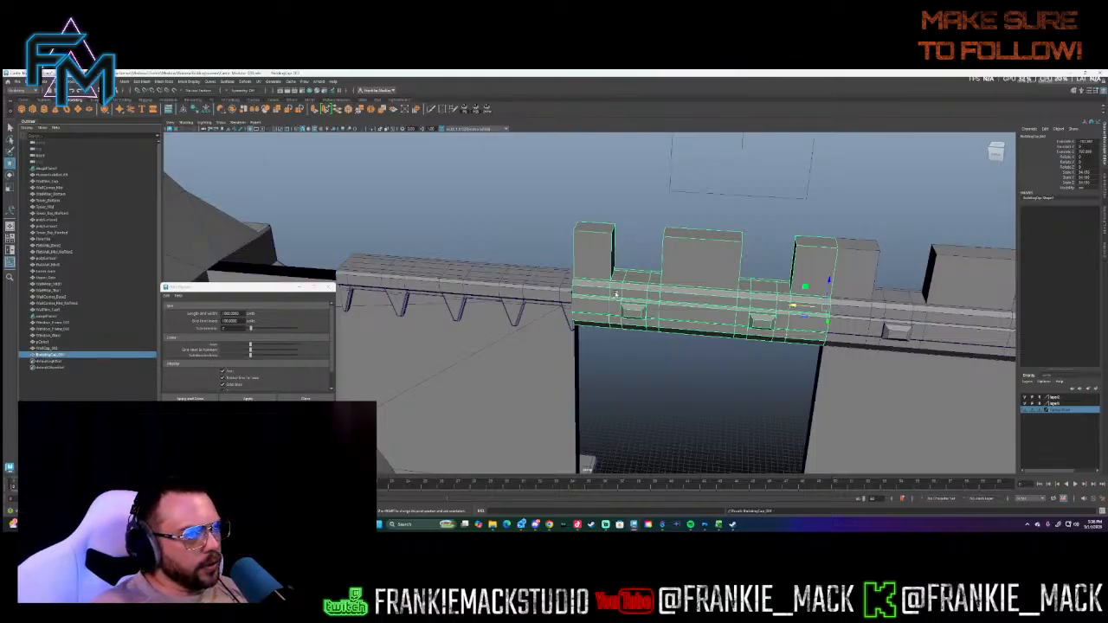
- Delete the upper and lower trim faces along the slab-facing side of the BuildingCap parapet
{"action": "left_click_drag", "start_coordinate": [616, 294], "coordinate": [632, 282], "text": "alt"}
{"action": "right_click", "coordinate": [633, 282]}
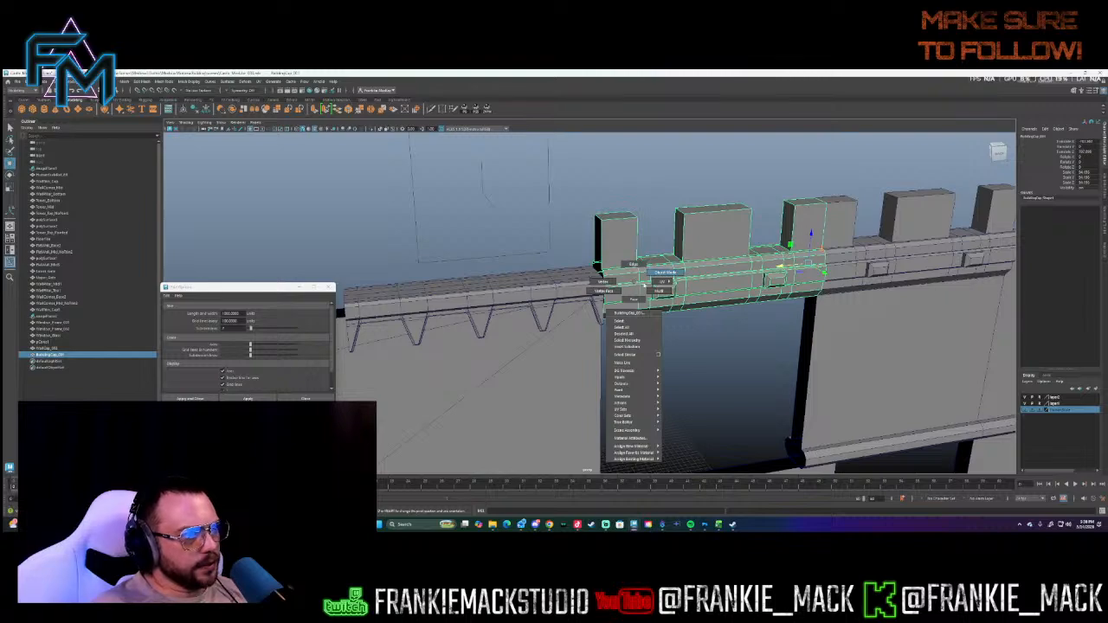
{"action": "left_click", "coordinate": [634, 265]}
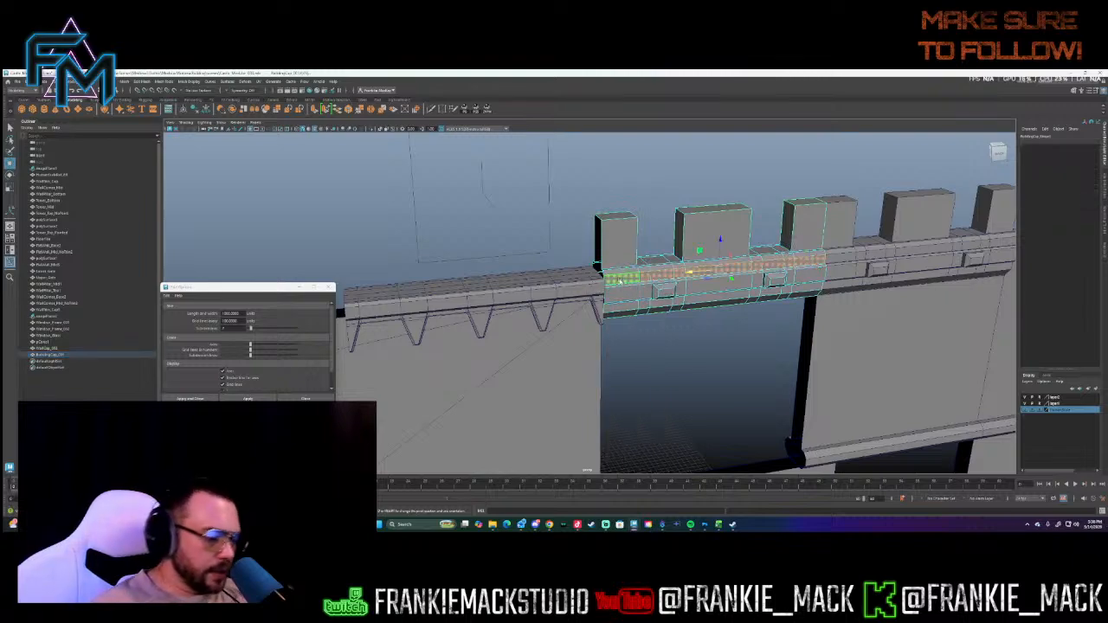
{"action": "key", "text": "Delete"}
{"action": "double_click", "coordinate": [628, 291]}
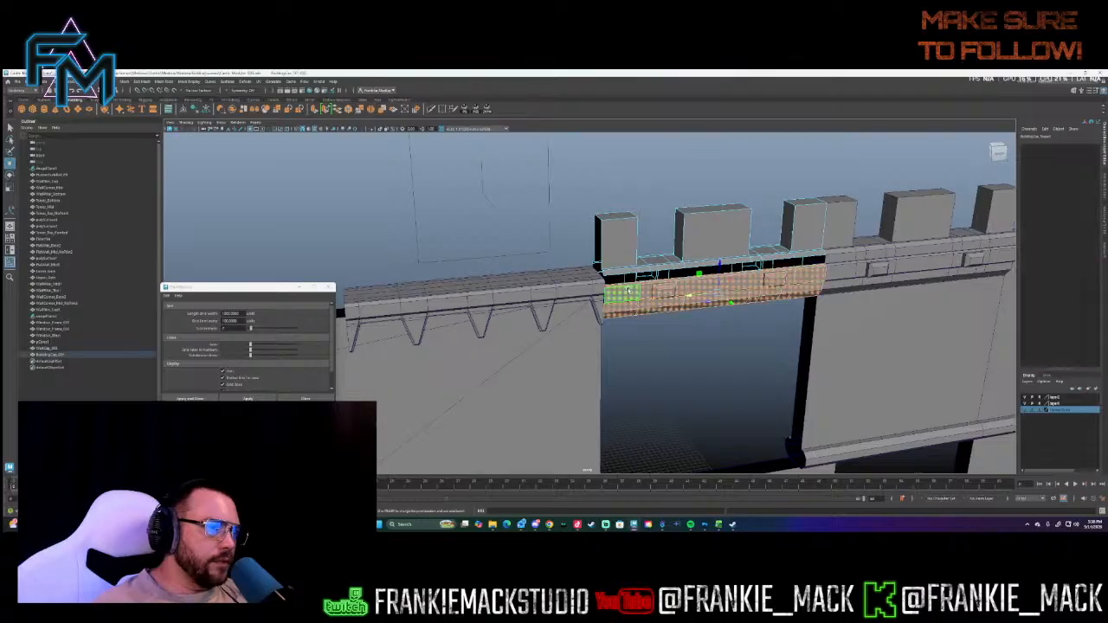
{"action": "key", "text": "Delete"}
- Select the BuildingCap's remaining edges above the deleted trim and snap them vertically to the floor slab's corner
{"action": "middle_click_drag", "start_coordinate": [627, 291], "coordinate": [481, 314], "text": "alt"}
{"action": "right_click_drag", "start_coordinate": [526, 292], "coordinate": [525, 276]}
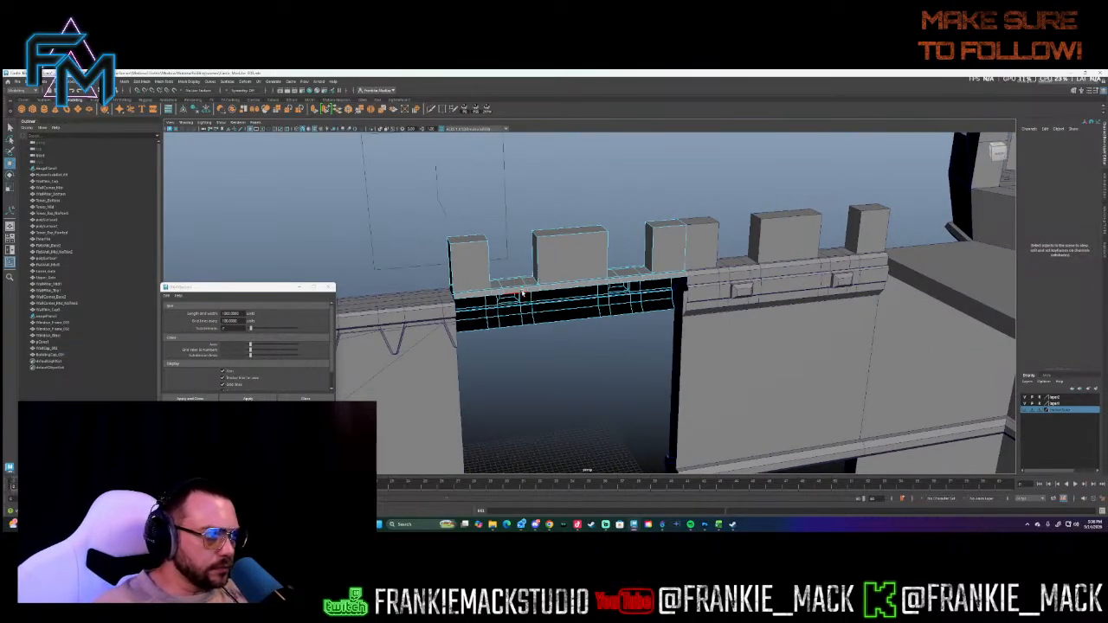
{"action": "left_click", "coordinate": [523, 292]}
{"action": "middle_click_drag", "start_coordinate": [580, 292], "coordinate": [564, 294], "text": "alt"}
{"action": "left_click", "coordinate": [453, 301]}
{"action": "left_click", "coordinate": [652, 283], "text": "shift"}
{"action": "left_click_drag", "start_coordinate": [555, 270], "coordinate": [990, 331]}
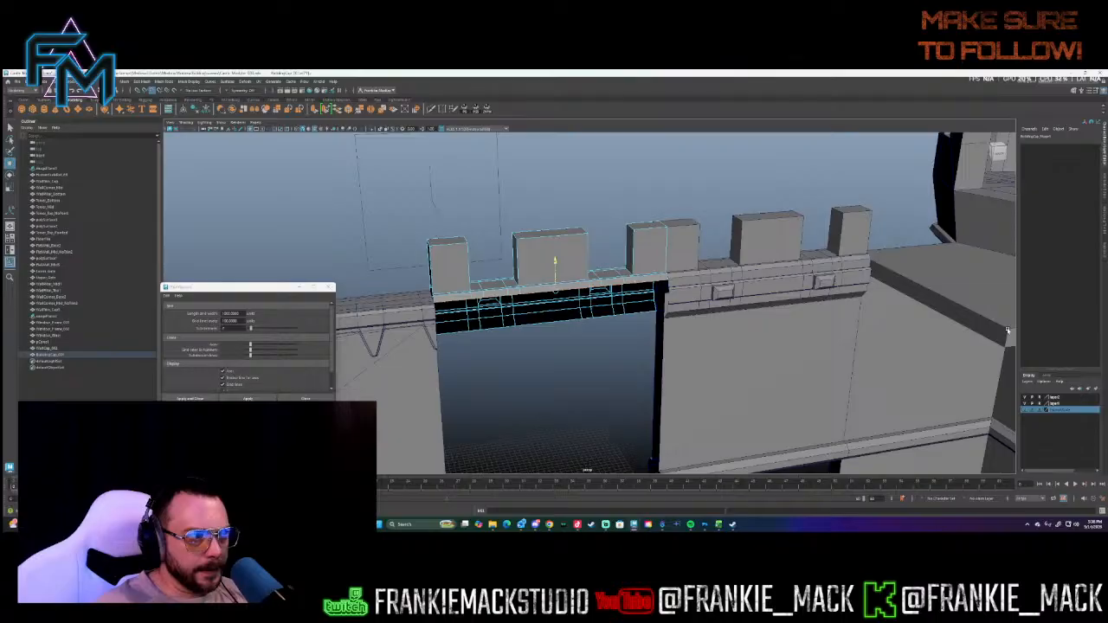
- Select the upper trim edges on both sides of the WallCap parapet and snap them vertically to the floor slab's level
{"action": "left_click_drag", "start_coordinate": [748, 290], "coordinate": [733, 294], "text": "alt"}
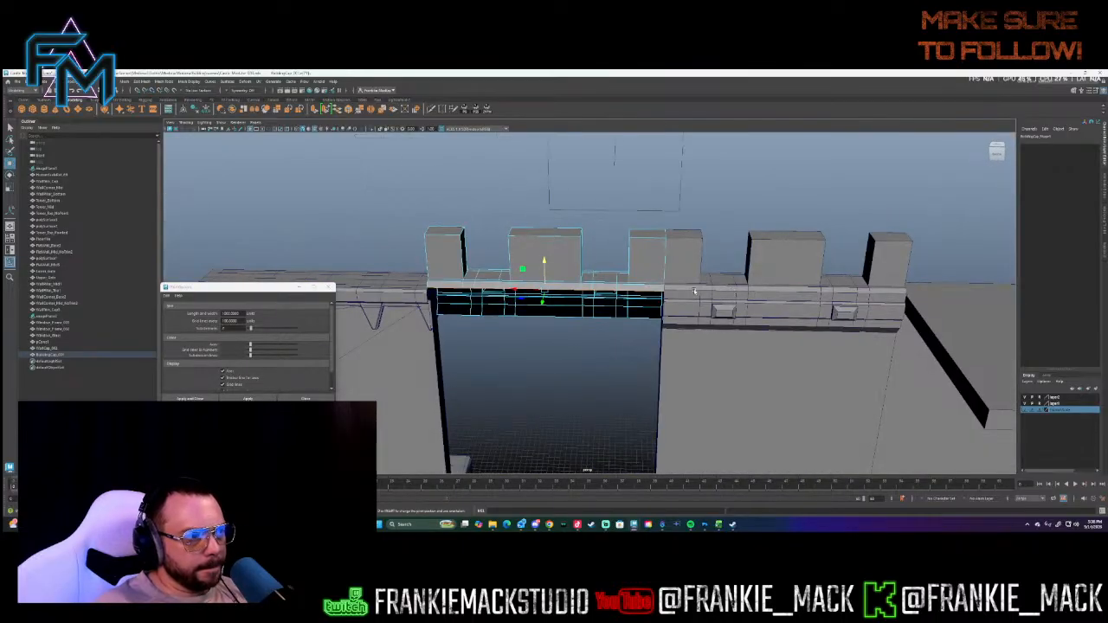
{"action": "left_click", "coordinate": [694, 291]}
{"action": "left_click", "coordinate": [876, 293], "text": "shift"}
{"action": "left_click_drag", "start_coordinate": [876, 293], "coordinate": [845, 268], "text": "alt"}
{"action": "left_click", "coordinate": [571, 257], "text": "shift"}
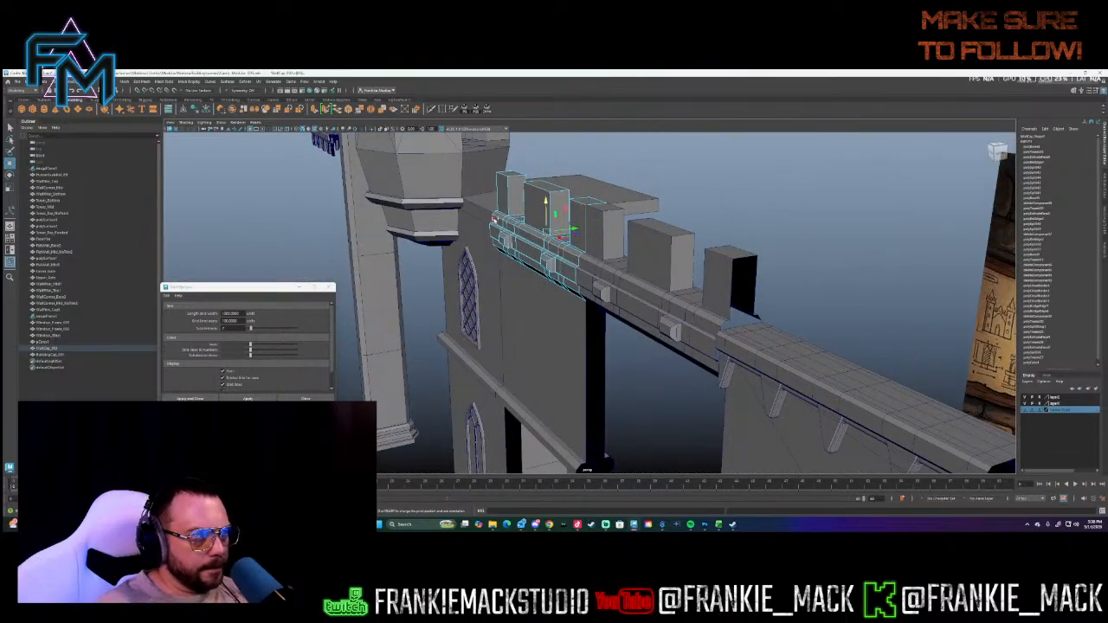
{"action": "left_click_drag", "start_coordinate": [619, 227], "coordinate": [490, 230], "text": "alt"}
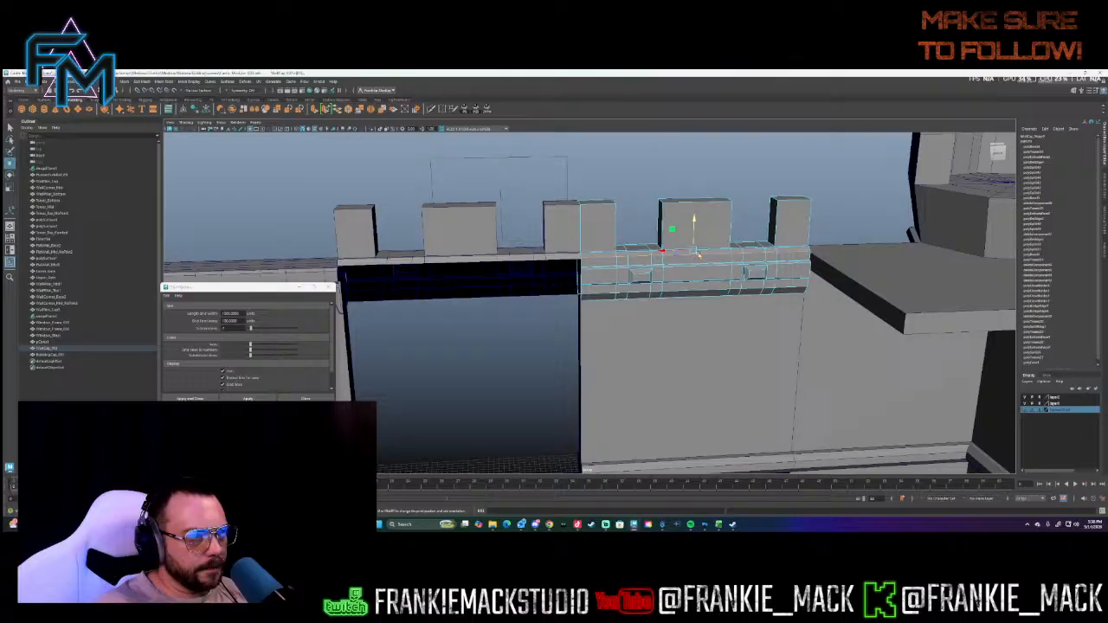
{"action": "middle_click_drag", "start_coordinate": [700, 255], "coordinate": [635, 252], "text": "alt"}
{"action": "left_click_drag", "start_coordinate": [633, 231], "coordinate": [887, 286]}
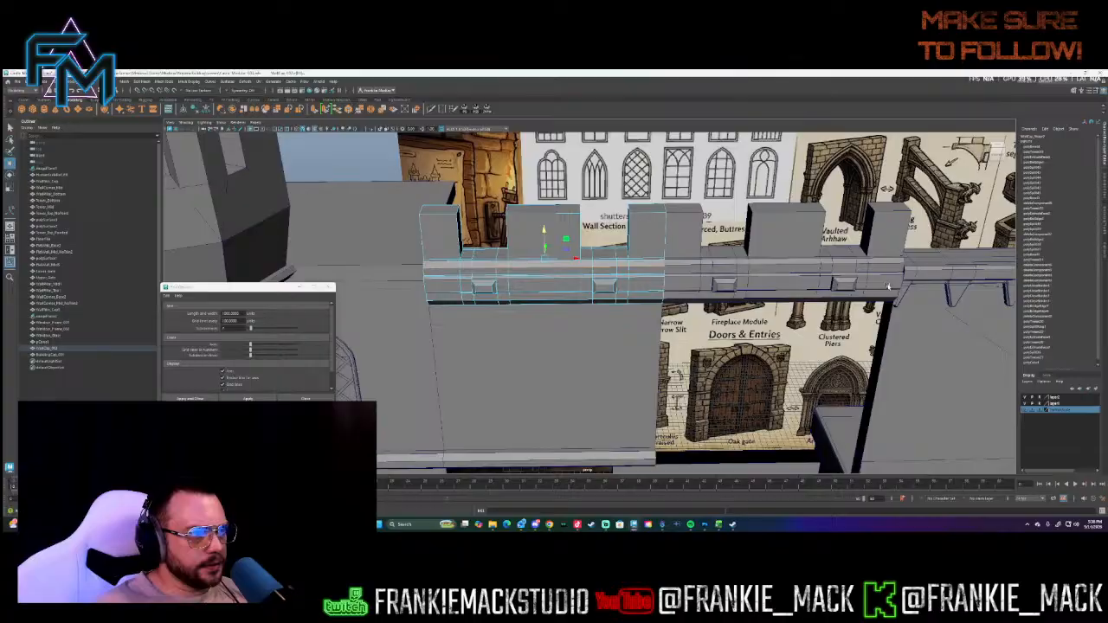
- Align the BuildingCap's upper trim edges on the outer side with the WallCap's trim and leave edge editing
{"action": "left_click", "coordinate": [699, 267]}
{"action": "right_click_drag", "start_coordinate": [696, 267], "coordinate": [695, 246]}
{"action": "left_click", "coordinate": [684, 267]}
{"action": "left_click", "coordinate": [868, 265], "text": "shift"}
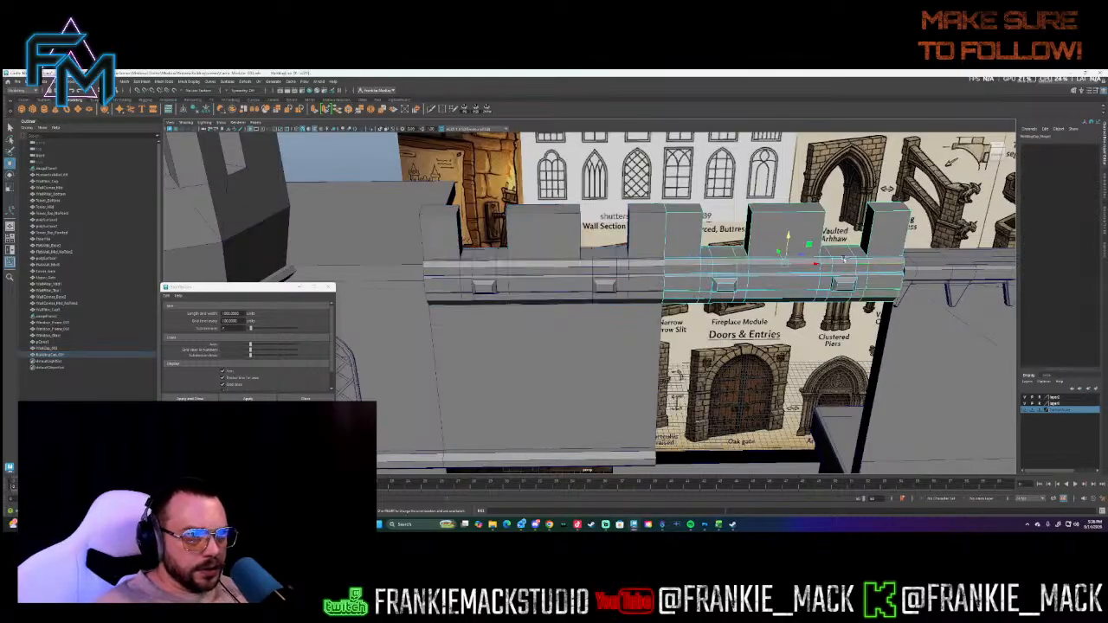
{"action": "left_click_drag", "start_coordinate": [789, 250], "coordinate": [788, 251]}
{"action": "left_click_drag", "start_coordinate": [814, 287], "coordinate": [643, 248], "text": "alt"}
{"action": "right_click_drag", "start_coordinate": [628, 177], "coordinate": [641, 171]}
{"action": "left_click", "coordinate": [639, 171]}
{"action": "left_click_drag", "start_coordinate": [640, 171], "coordinate": [627, 300], "text": "alt"}
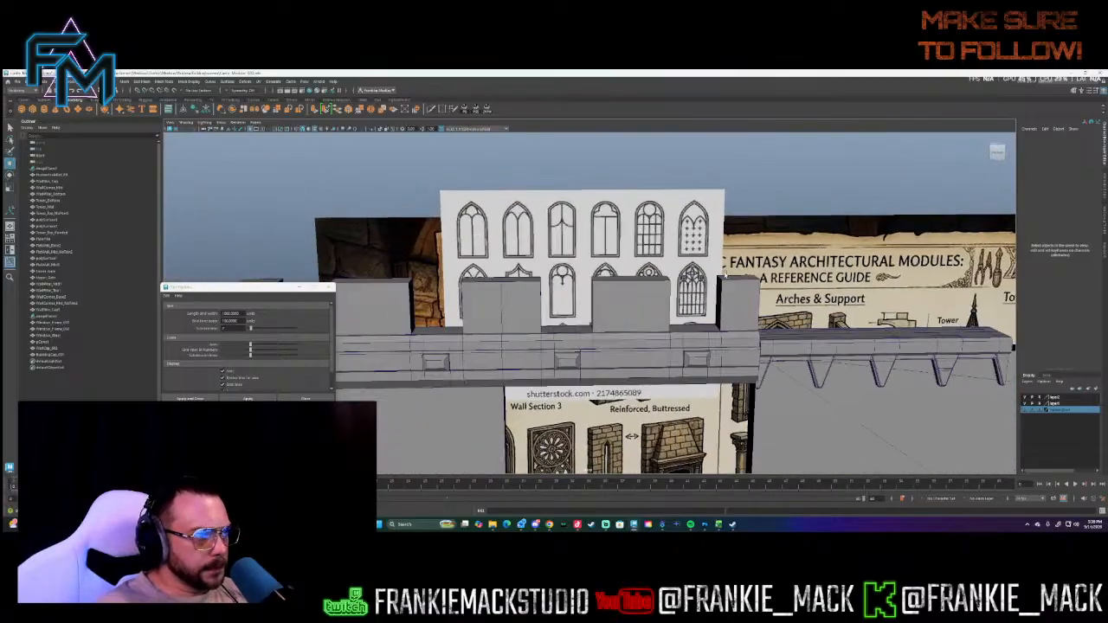
- Select the top edges of the BuildingCap's merlons for an edge edit
{"action": "right_click_drag", "start_coordinate": [626, 301], "coordinate": [625, 283]}
{"action": "left_click", "coordinate": [625, 282]}
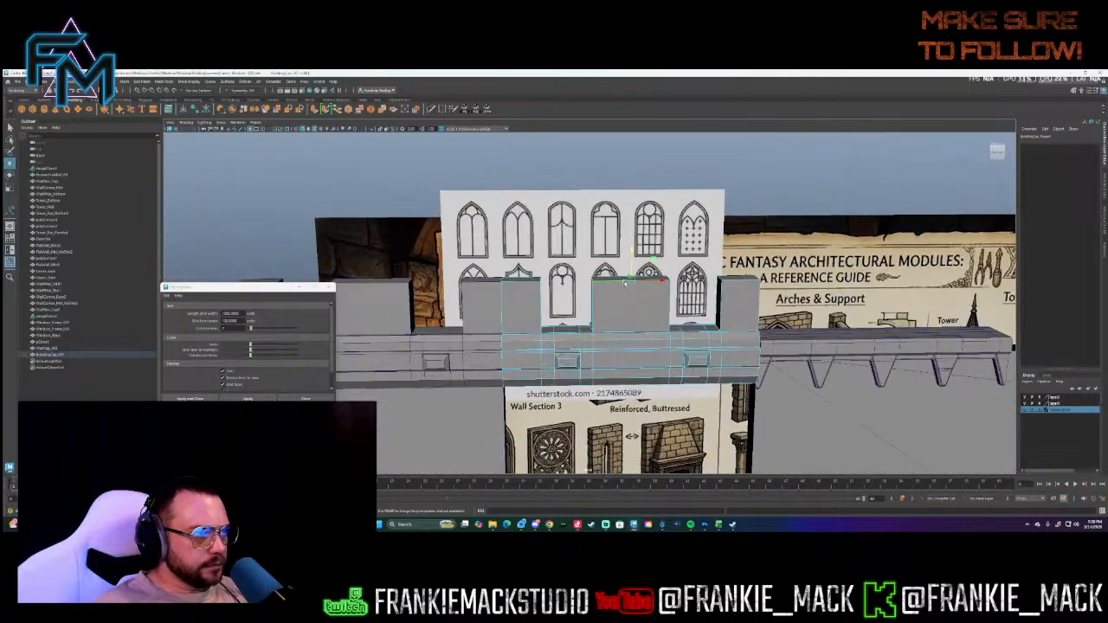
{"action": "left_click_drag", "start_coordinate": [572, 290], "coordinate": [594, 329], "text": "alt"}
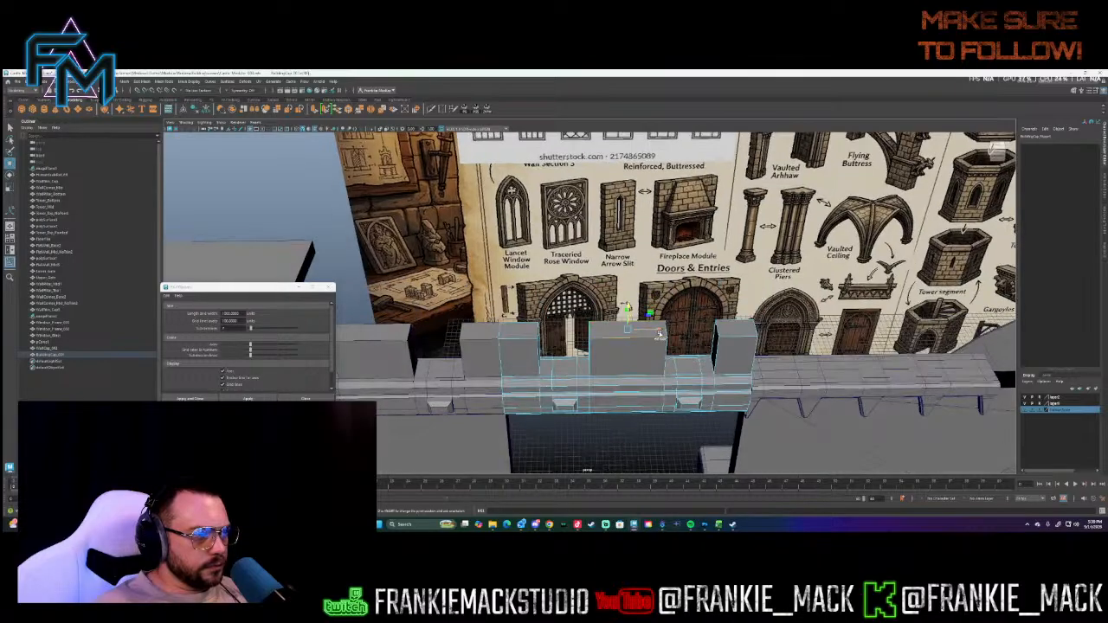
{"action": "left_click", "coordinate": [747, 327], "text": "shift"}
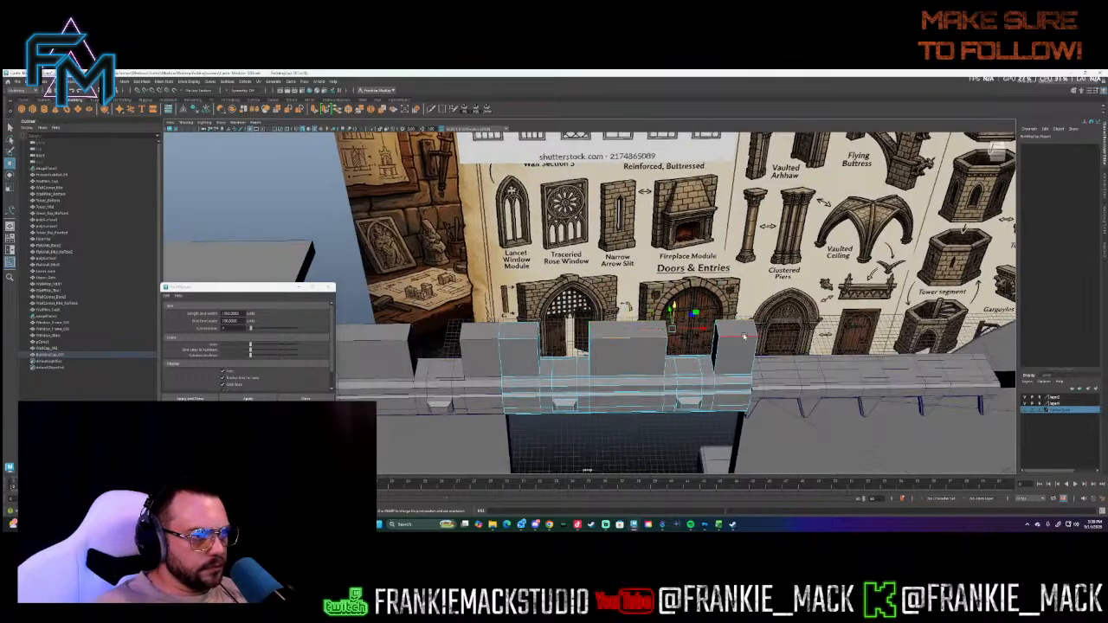
{"action": "left_click", "coordinate": [518, 333], "text": "shift"}
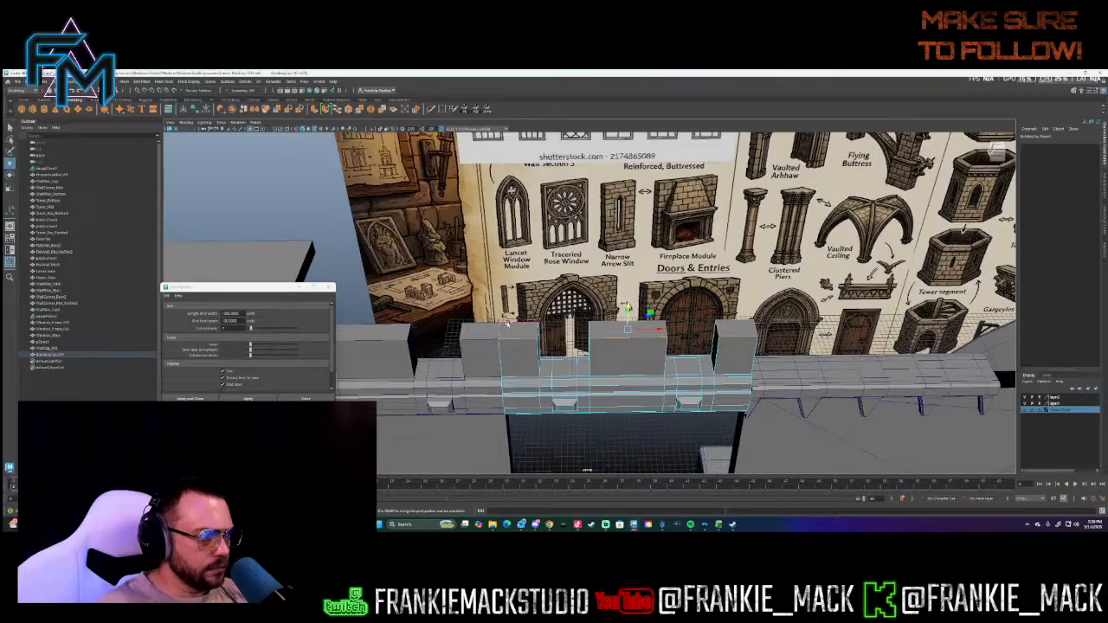
{"action": "right_click_drag", "start_coordinate": [540, 303], "coordinate": [552, 304], "text": "shift"}
- Bevel the top edges of the WallCap's merlons, leave edge editing and clear the selection
{"action": "left_click_drag", "start_coordinate": [552, 306], "coordinate": [649, 336], "text": "alt"}
{"action": "left_click", "coordinate": [519, 349]}
{"action": "right_click_drag", "start_coordinate": [650, 334], "coordinate": [658, 325]}
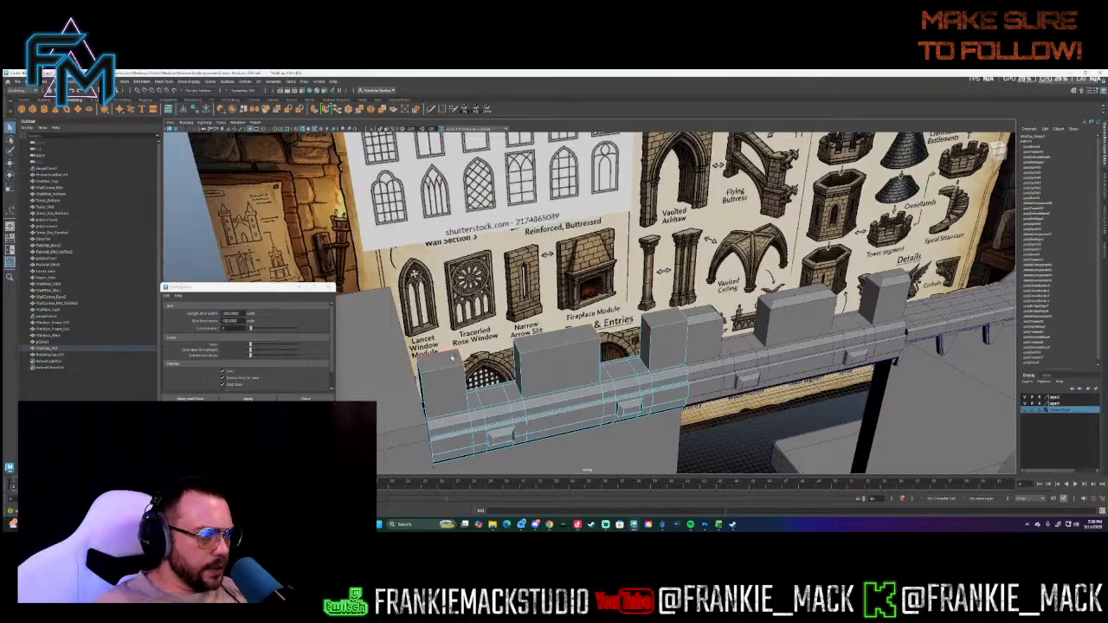
{"action": "right_click_drag", "start_coordinate": [483, 344], "coordinate": [494, 344], "text": "shift"}
{"action": "left_click_drag", "start_coordinate": [591, 338], "coordinate": [665, 227], "text": "alt"}
{"action": "right_click_drag", "start_coordinate": [674, 216], "coordinate": [702, 200]}
{"action": "left_click", "coordinate": [701, 198]}
{"action": "left_click_drag", "start_coordinate": [702, 198], "coordinate": [723, 258], "text": "alt"}
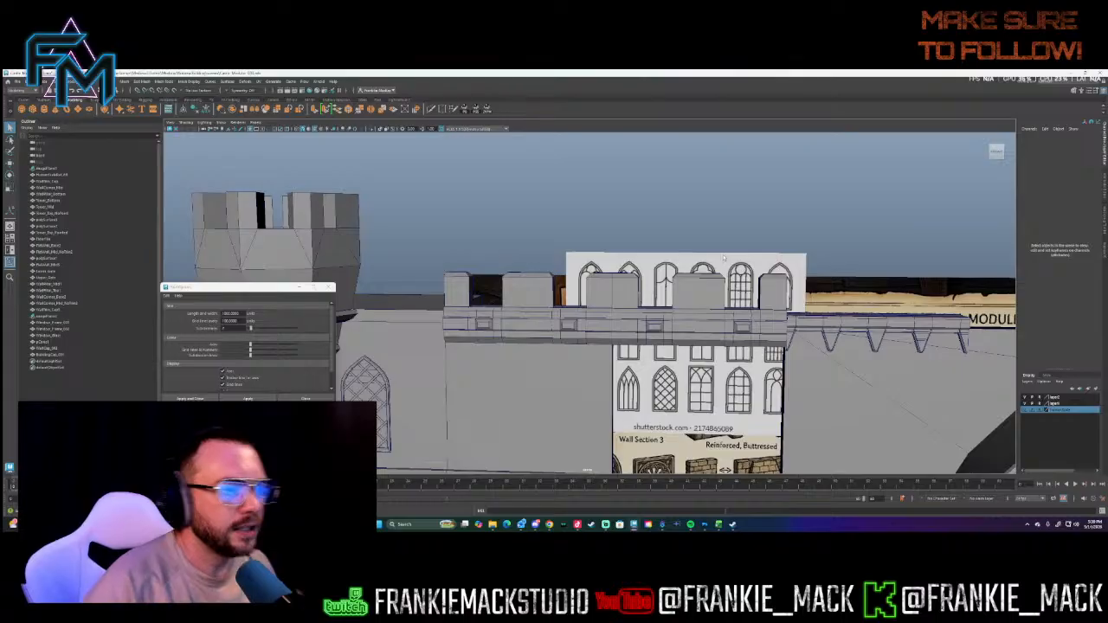
- Examine the WallCap and BuildingCap where they meet the floor slab and survey the assembled castle pieces around the gatehouse
{"action": "left_click", "coordinate": [706, 327]}
{"action": "left_click", "coordinate": [588, 326]}
{"action": "left_click", "coordinate": [662, 325]}
{"action": "left_click", "coordinate": [593, 324]}
{"action": "left_click_drag", "start_coordinate": [628, 339], "coordinate": [841, 355], "text": "alt"}
{"action": "left_click", "coordinate": [694, 273]}
{"action": "left_click_drag", "start_coordinate": [693, 275], "coordinate": [575, 266], "text": "alt"}
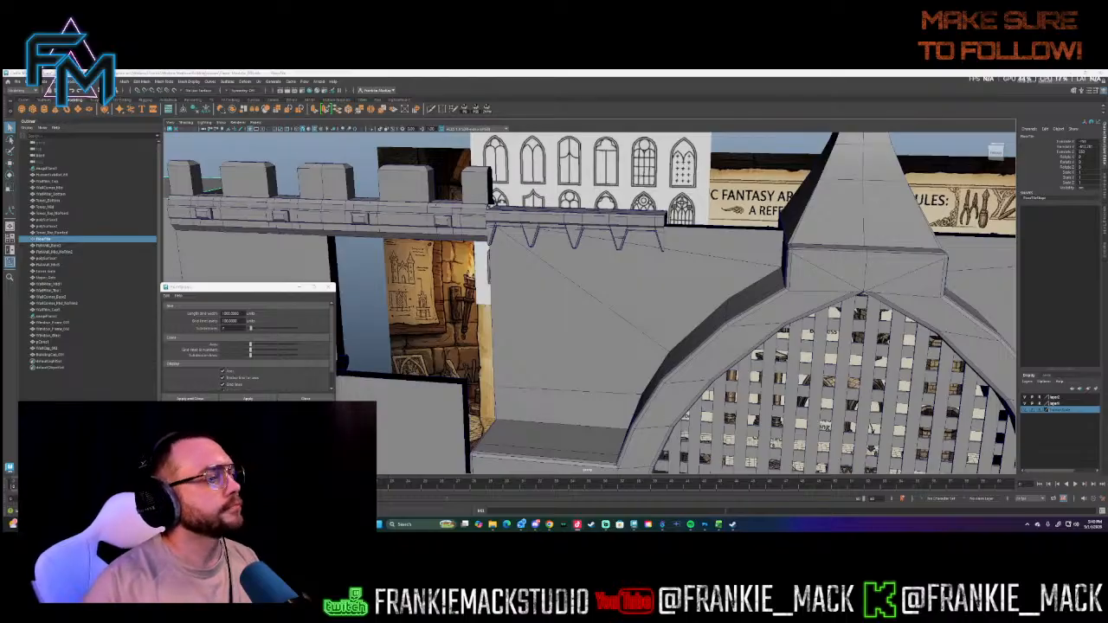
{"action": "scroll", "coordinate": [695, 238], "scroll_direction": "down", "scroll_amount": 7}
{"action": "left_click_drag", "start_coordinate": [525, 223], "coordinate": [554, 206], "text": "alt"}
{"action": "left_click_drag", "start_coordinate": [647, 198], "coordinate": [467, 213], "text": "alt"}
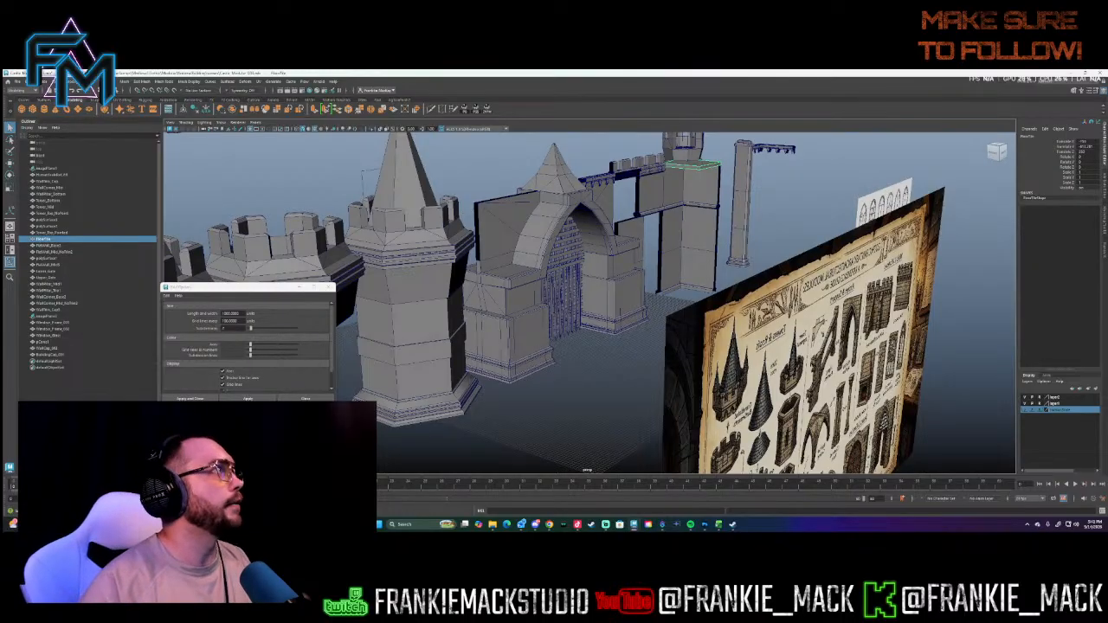
{"action": "left_click_drag", "start_coordinate": [528, 165], "coordinate": [333, 196], "text": "alt"}
- Move the flat wall's base and lower middle pieces against the corner wall, directly beneath the upper wall section
{"action": "left_click", "coordinate": [524, 224]}
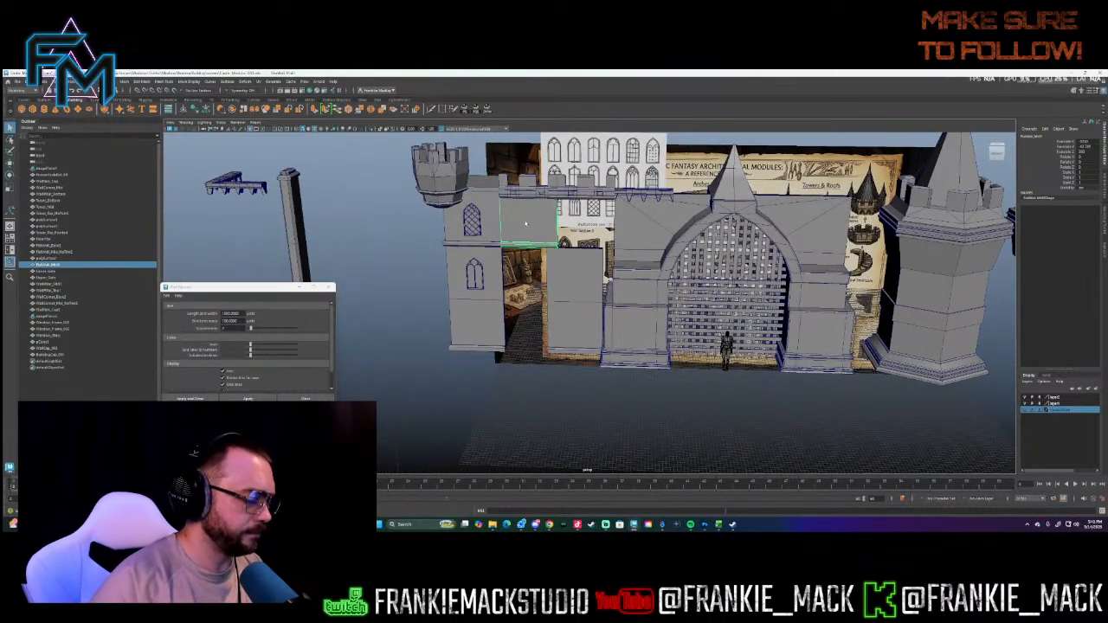
{"action": "left_click", "coordinate": [571, 279]}
{"action": "left_click", "coordinate": [561, 323], "text": "shift"}
{"action": "key", "text": "w"}
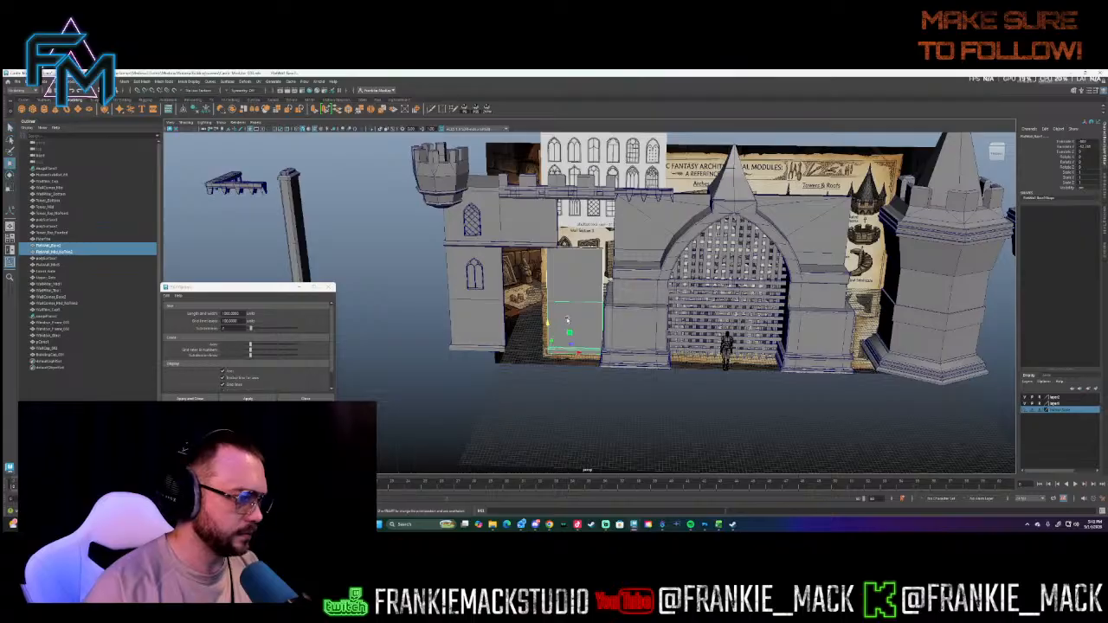
{"action": "left_click_drag", "start_coordinate": [575, 352], "coordinate": [506, 356]}
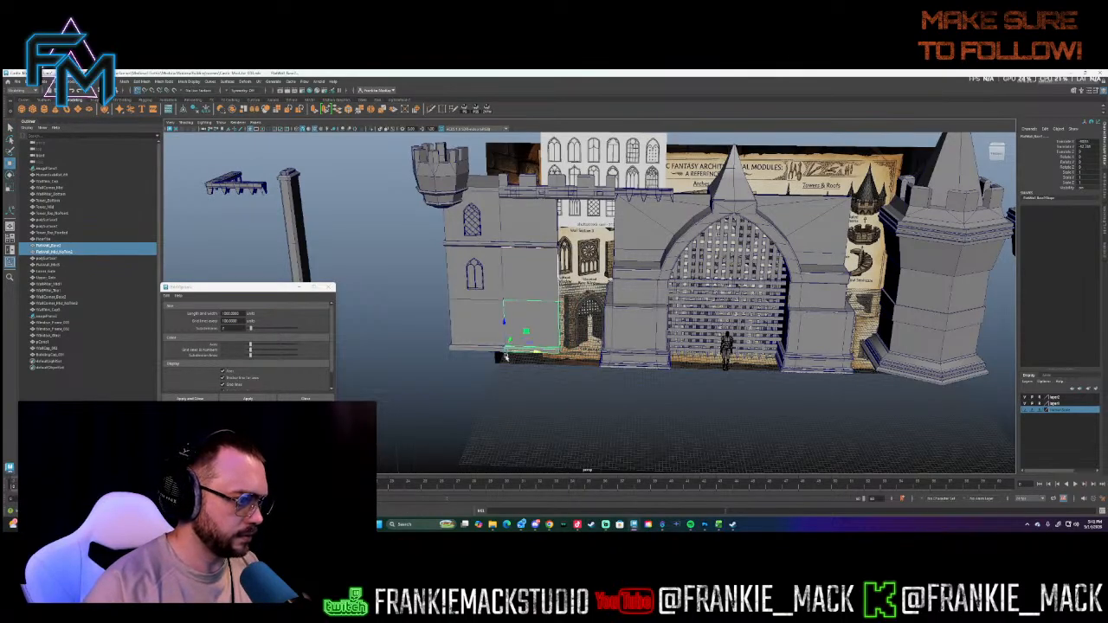
- Inspect how the moved wall pieces line up with the corner building, and compare them with the gatehouse and octagonal tower
{"action": "left_click_drag", "start_coordinate": [601, 398], "coordinate": [595, 387], "text": "alt"}
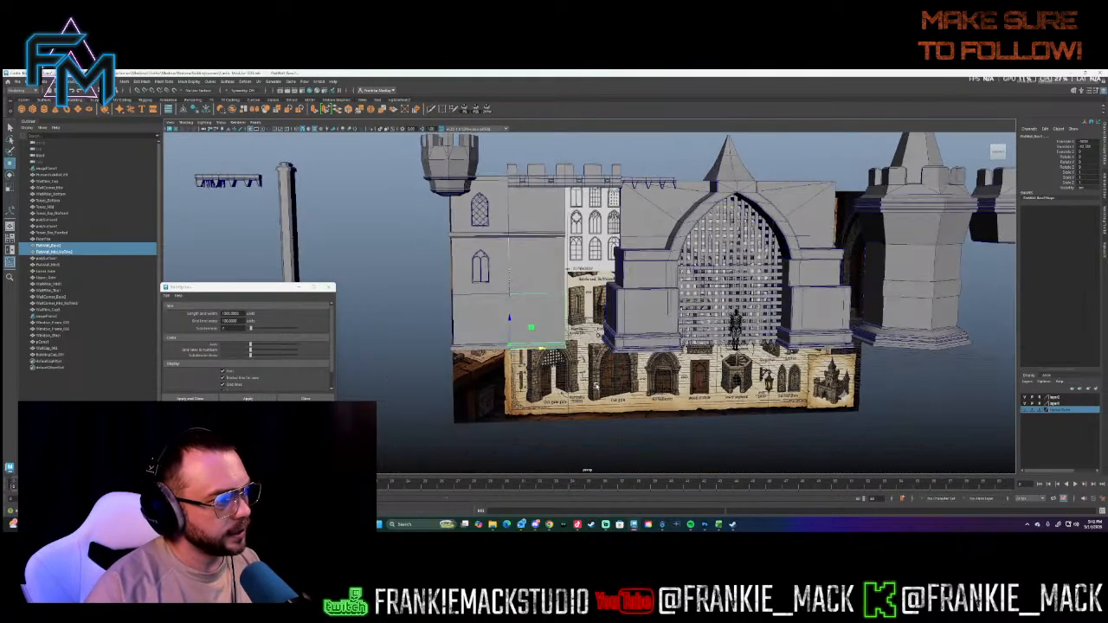
{"action": "scroll", "coordinate": [598, 334], "scroll_direction": "up", "scroll_amount": 5}
{"action": "left_click_drag", "start_coordinate": [598, 335], "coordinate": [597, 303], "text": "alt"}
{"action": "scroll", "coordinate": [640, 324], "scroll_direction": "up", "scroll_amount": 3}
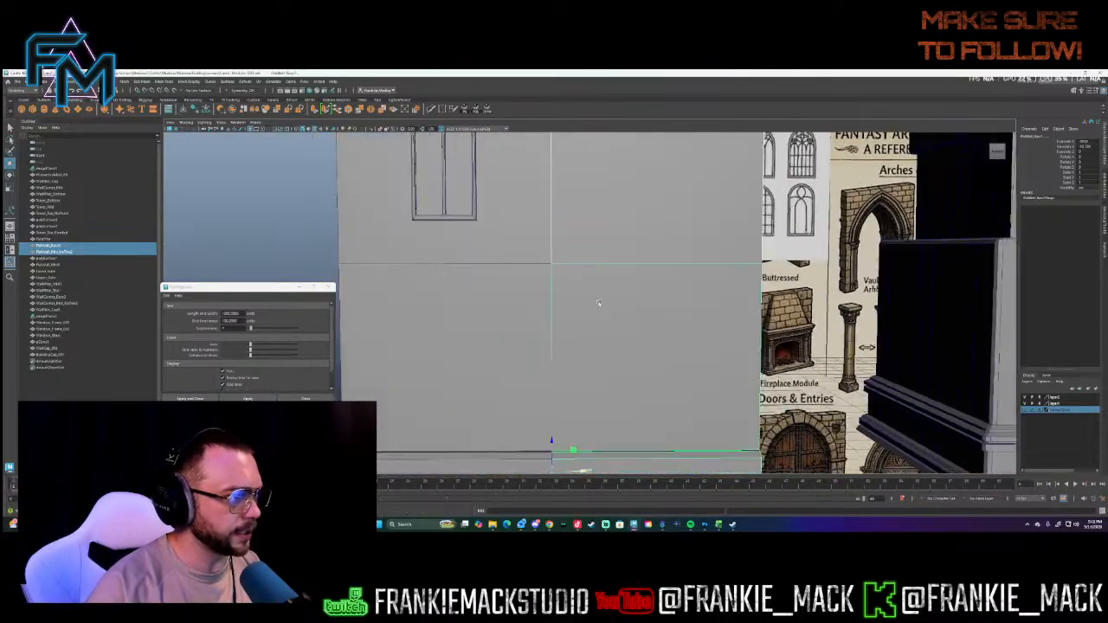
{"action": "scroll", "coordinate": [598, 303], "scroll_direction": "down", "scroll_amount": 6}
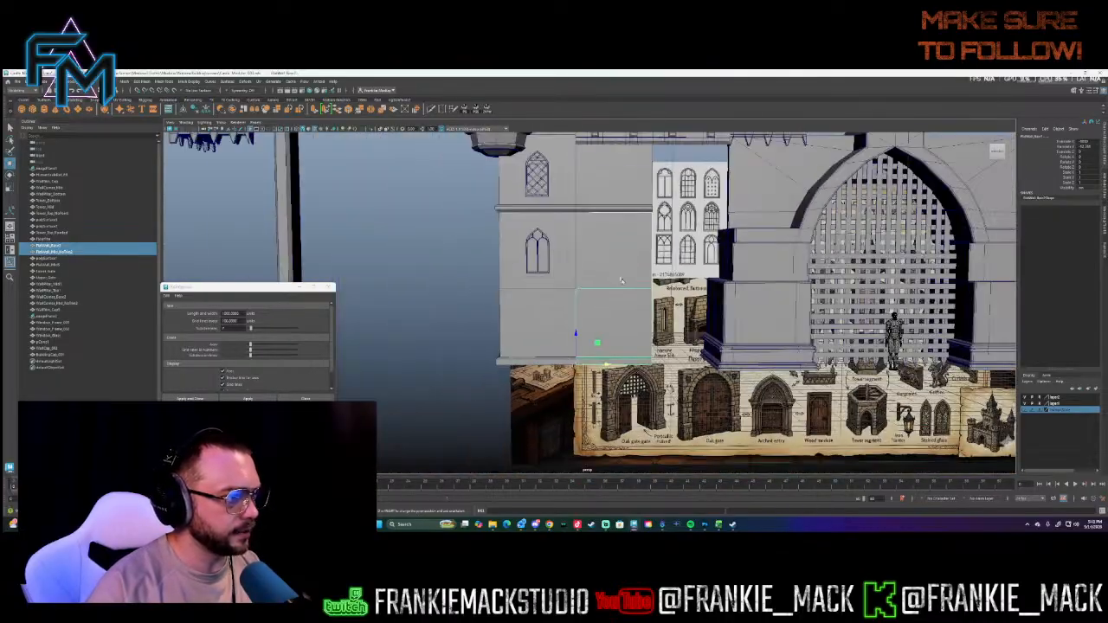
{"action": "middle_click_drag", "start_coordinate": [598, 303], "coordinate": [519, 335], "text": "alt"}
{"action": "left_click_drag", "start_coordinate": [618, 303], "coordinate": [673, 258], "text": "alt"}
{"action": "left_click_drag", "start_coordinate": [735, 243], "coordinate": [558, 256], "text": "alt"}
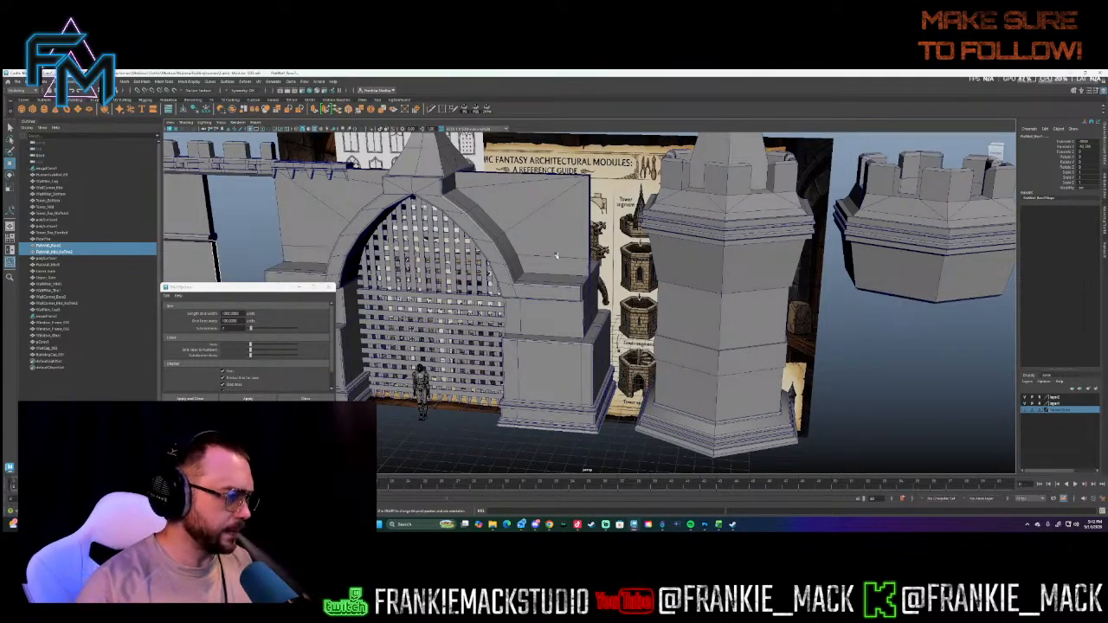
{"action": "left_click_drag", "start_coordinate": [567, 265], "coordinate": [599, 251], "text": "alt"}
{"action": "middle_click_drag", "start_coordinate": [599, 251], "coordinate": [709, 251], "text": "alt"}
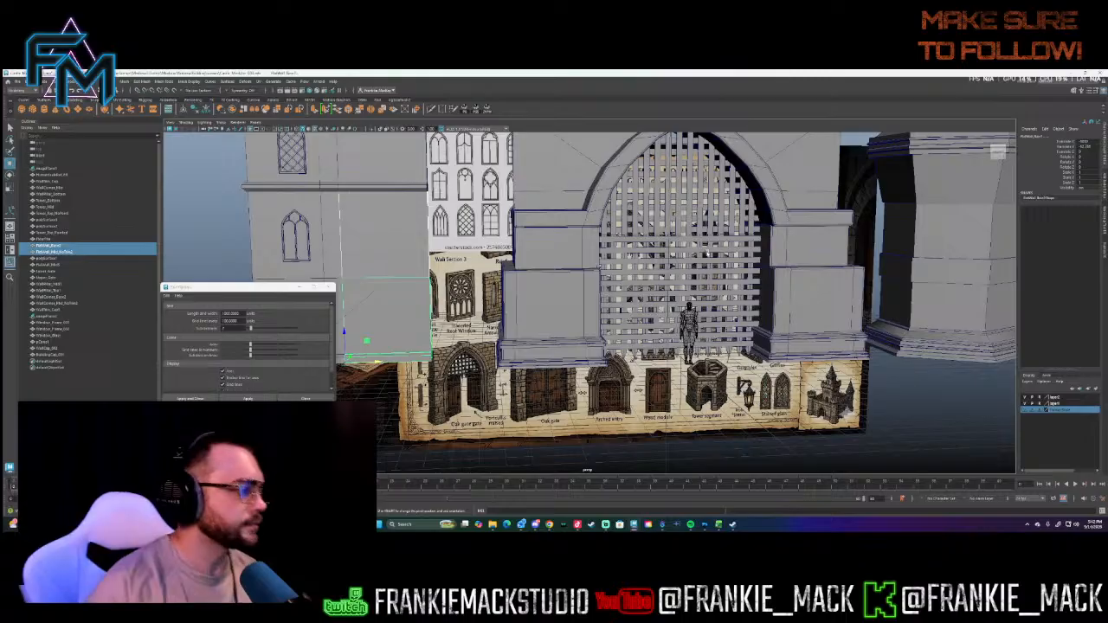
{"action": "left_click_drag", "start_coordinate": [715, 254], "coordinate": [631, 334], "text": "alt"}
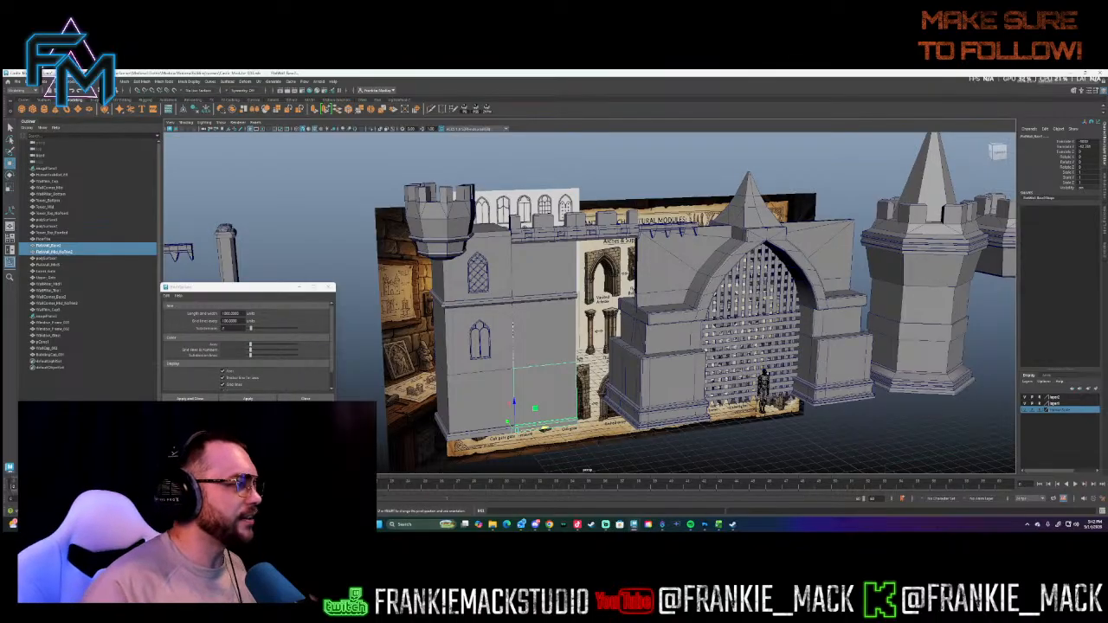
- Examine the tower crenellations, the gatehouse arch and the parapet alongside it for remaining work
{"action": "left_click_drag", "start_coordinate": [425, 212], "coordinate": [450, 269], "text": "alt"}
{"action": "right_click_drag", "start_coordinate": [450, 269], "coordinate": [741, 285], "text": "alt"}
{"action": "left_click_drag", "start_coordinate": [424, 285], "coordinate": [495, 180], "text": "alt"}
{"action": "right_click_drag", "start_coordinate": [495, 180], "coordinate": [563, 186], "text": "alt"}
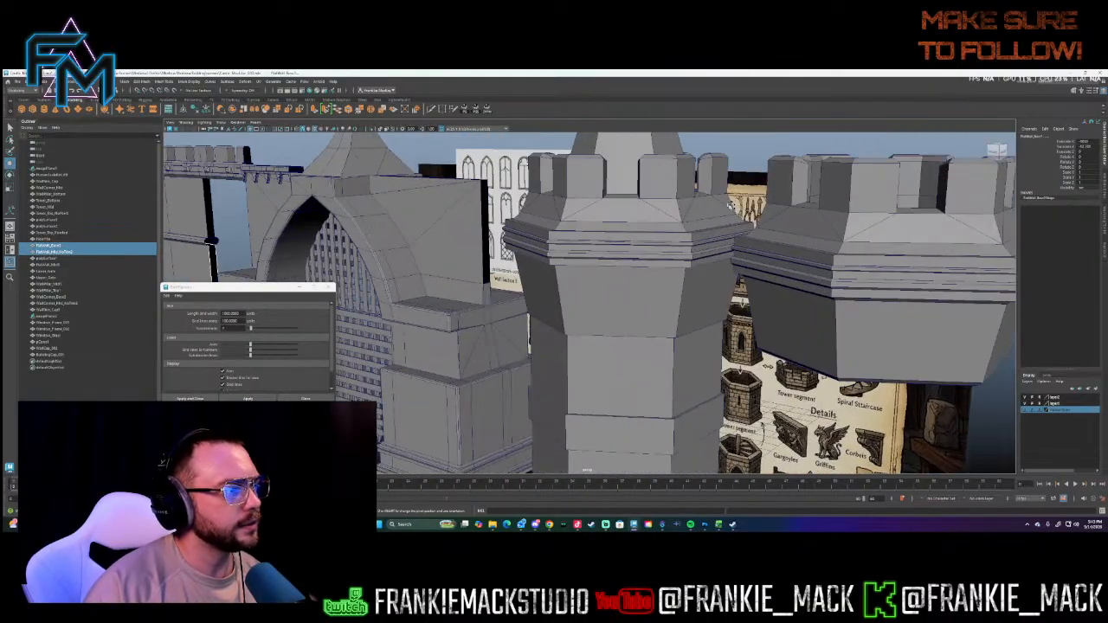
{"action": "left_click_drag", "start_coordinate": [609, 199], "coordinate": [631, 254], "text": "alt"}
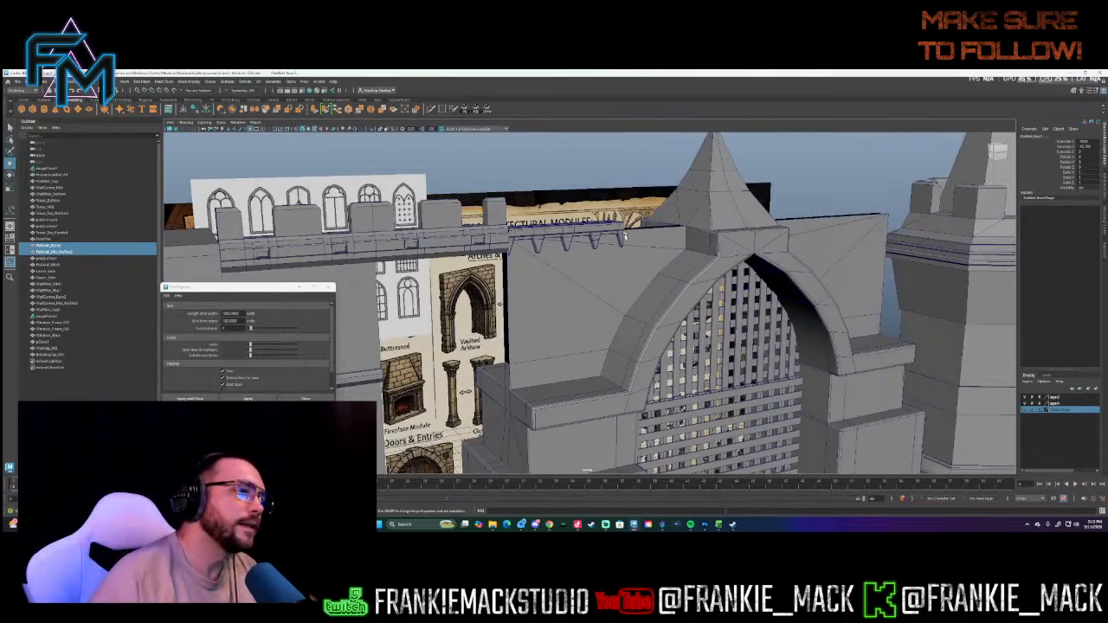
{"action": "left_click_drag", "start_coordinate": [625, 239], "coordinate": [510, 244], "text": "alt"}
{"action": "middle_click_drag", "start_coordinate": [510, 244], "coordinate": [632, 232], "text": "alt"}
{"action": "left_click_drag", "start_coordinate": [631, 232], "coordinate": [603, 185], "text": "alt"}
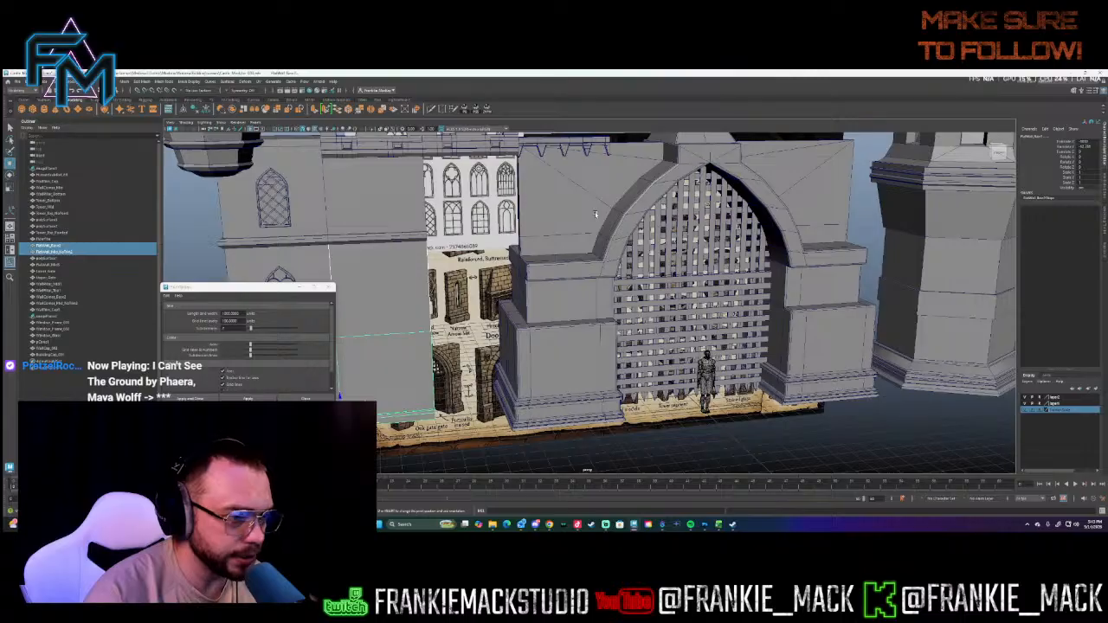
{"action": "left_click_drag", "start_coordinate": [595, 213], "coordinate": [516, 221], "text": "alt"}
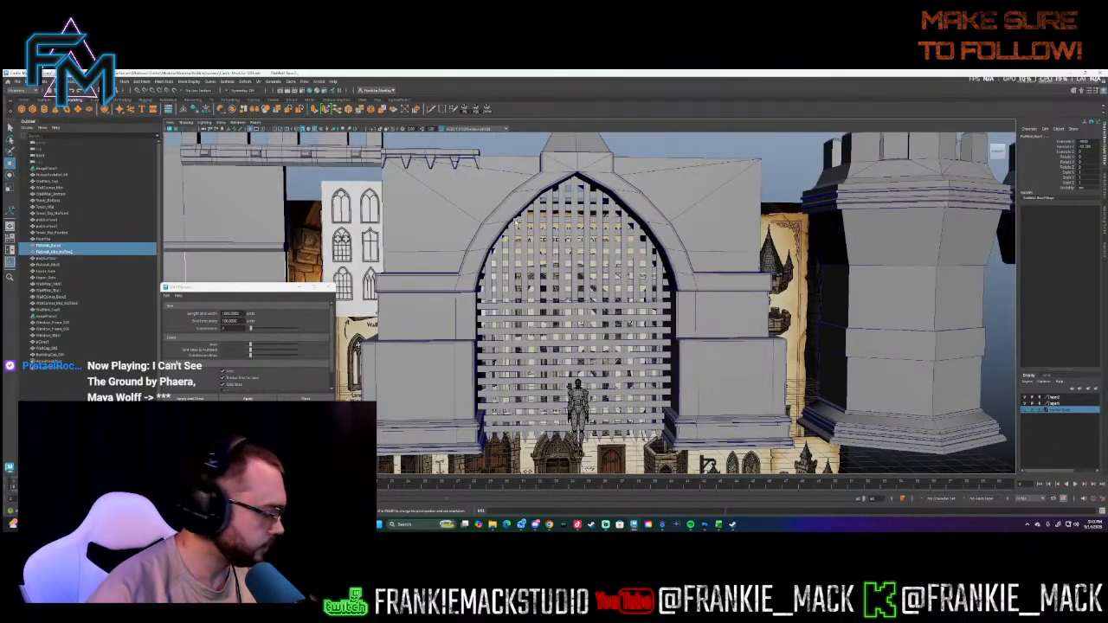
{"action": "left_click_drag", "start_coordinate": [515, 221], "coordinate": [547, 225], "text": "alt"}
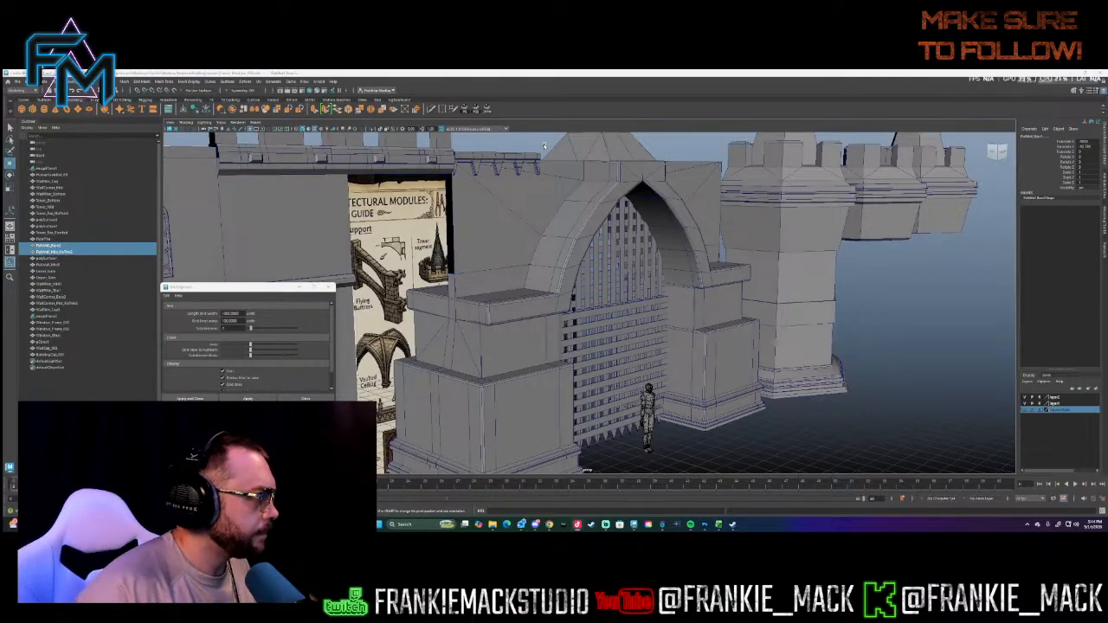
- Inspect the gatehouse ledge and the BuildingCap's merlons up close and compare them with the corner turret's crenellations
{"action": "left_click_drag", "start_coordinate": [544, 146], "coordinate": [364, 198], "text": "alt"}
{"action": "right_click_drag", "start_coordinate": [365, 199], "coordinate": [675, 202], "text": "alt"}
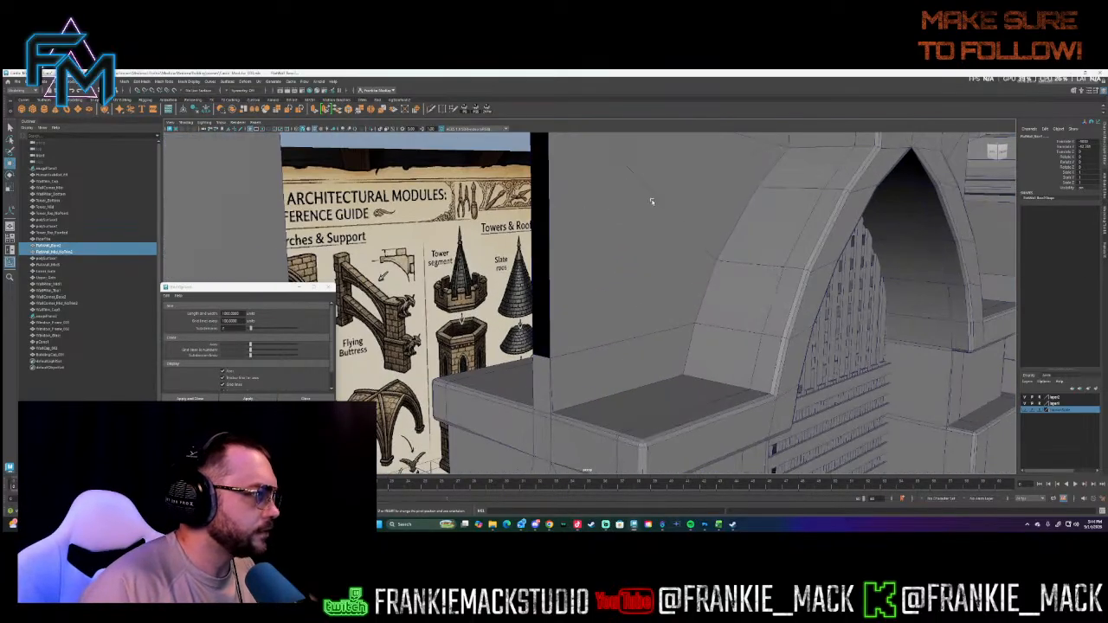
{"action": "middle_click_drag", "start_coordinate": [485, 169], "coordinate": [668, 297], "text": "alt"}
{"action": "right_click_drag", "start_coordinate": [667, 297], "coordinate": [591, 297], "text": "alt"}
{"action": "middle_click_drag", "start_coordinate": [582, 333], "coordinate": [571, 294], "text": "alt"}
{"action": "left_click_drag", "start_coordinate": [571, 294], "coordinate": [485, 314], "text": "alt"}
{"action": "middle_click_drag", "start_coordinate": [485, 314], "coordinate": [736, 240], "text": "alt"}
{"action": "left_click_drag", "start_coordinate": [736, 240], "coordinate": [691, 252], "text": "alt"}
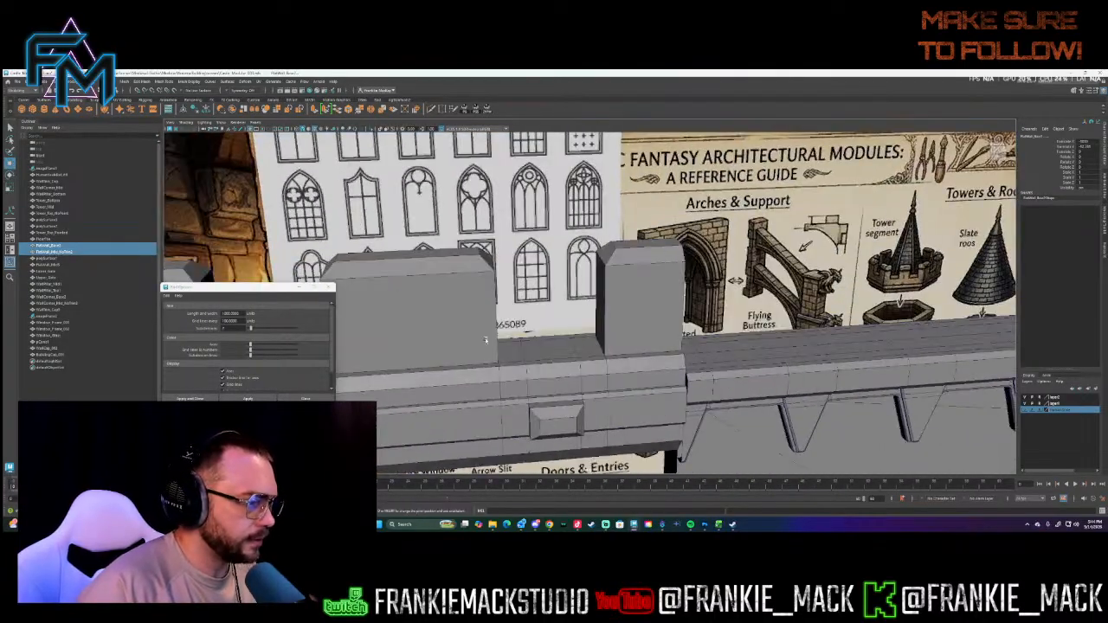
{"action": "left_click", "coordinate": [491, 366]}
{"action": "key", "text": "f"}
{"action": "left_click_drag", "start_coordinate": [532, 346], "coordinate": [471, 320], "text": "alt"}
{"action": "scroll", "coordinate": [524, 335], "scroll_direction": "down", "scroll_amount": 4}
{"action": "middle_click_drag", "start_coordinate": [472, 320], "coordinate": [677, 288], "text": "alt"}
{"action": "left_click_drag", "start_coordinate": [678, 289], "coordinate": [536, 316], "text": "alt"}
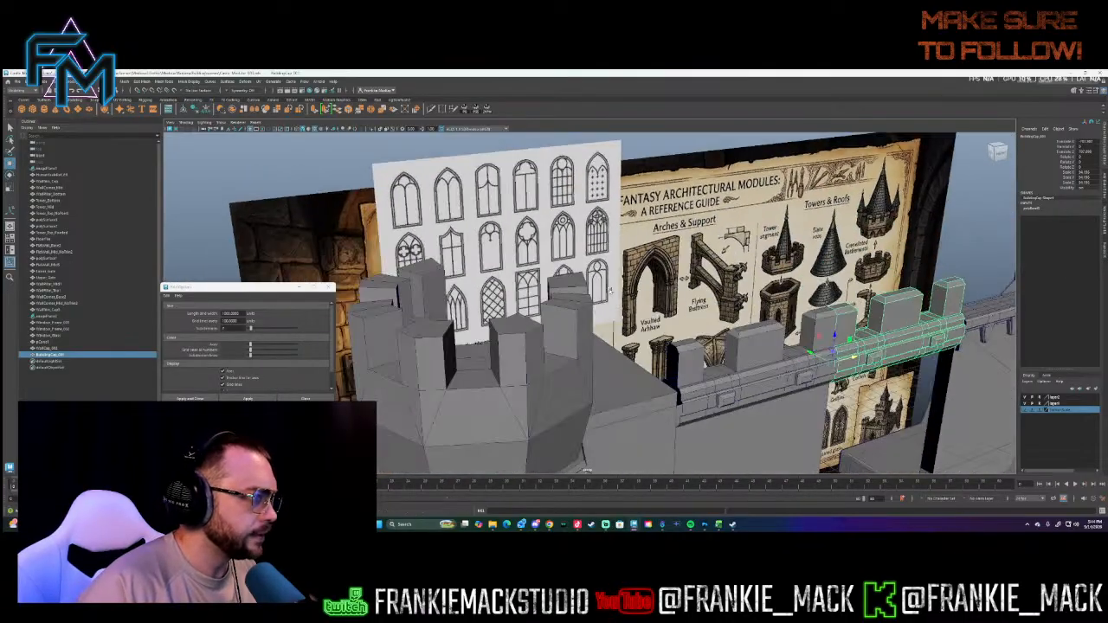
- Scale the inner top edges of the corner turret's merlons about a pivot snapped to the turret cap's centre
{"action": "right_click", "coordinate": [530, 320]}
{"action": "left_click", "coordinate": [529, 319]}
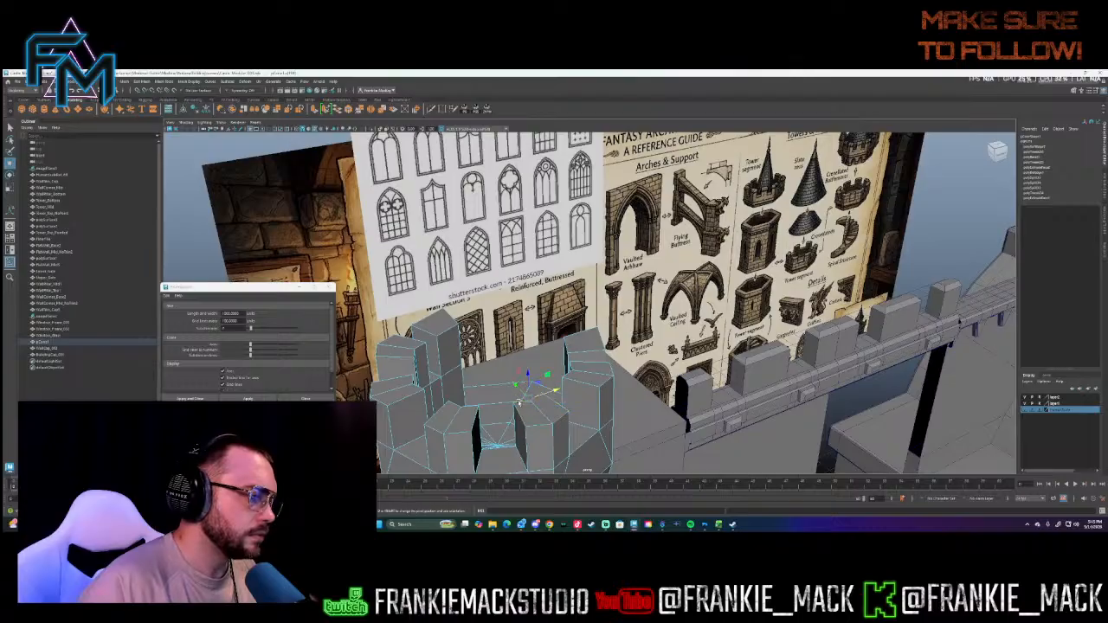
{"action": "left_click", "coordinate": [461, 405], "text": "shift"}
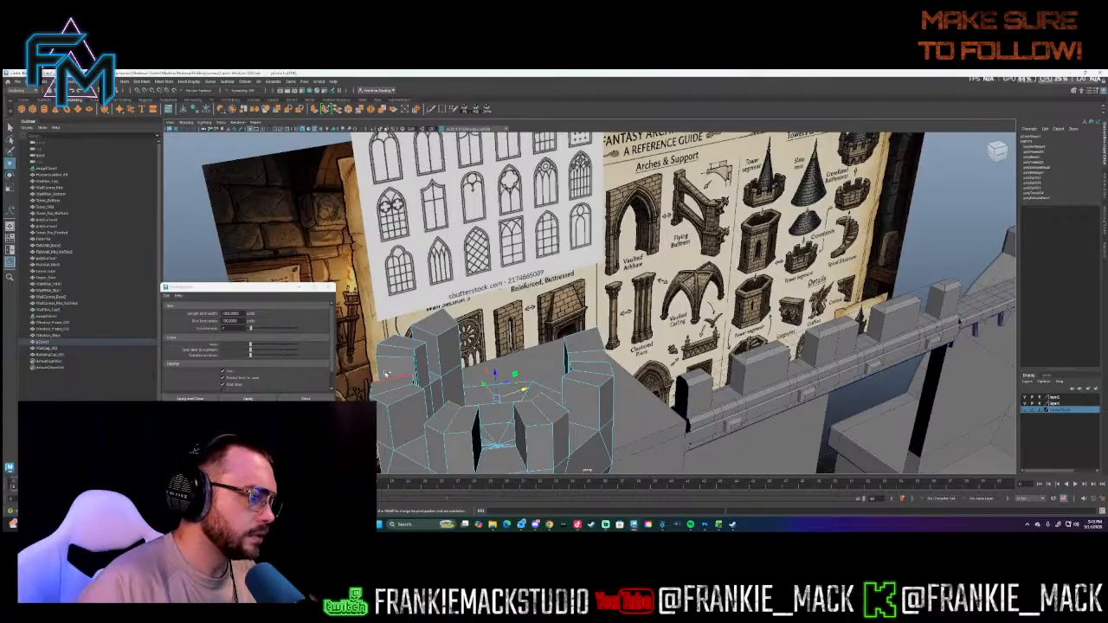
{"action": "left_click", "coordinate": [411, 370], "text": "shift"}
{"action": "left_click", "coordinate": [412, 354], "text": "shift"}
{"action": "left_click", "coordinate": [445, 331], "text": "shift"}
{"action": "left_click", "coordinate": [572, 367], "text": "shift"}
{"action": "left_click_drag", "start_coordinate": [569, 392], "coordinate": [558, 245], "text": "alt"}
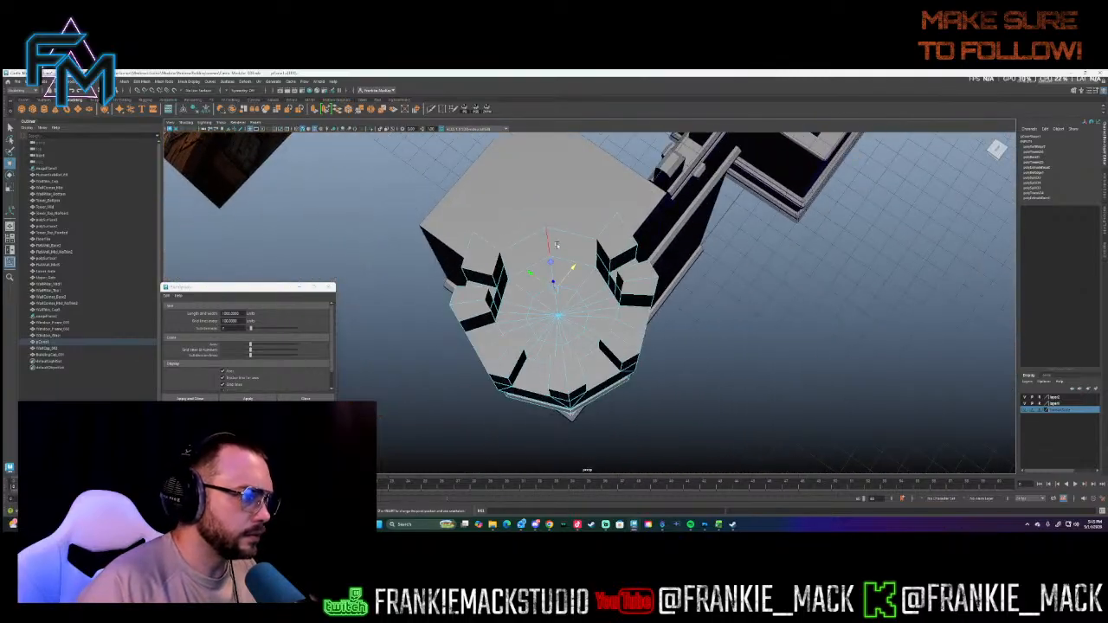
{"action": "left_click_drag", "start_coordinate": [574, 297], "coordinate": [575, 315], "text": "alt"}
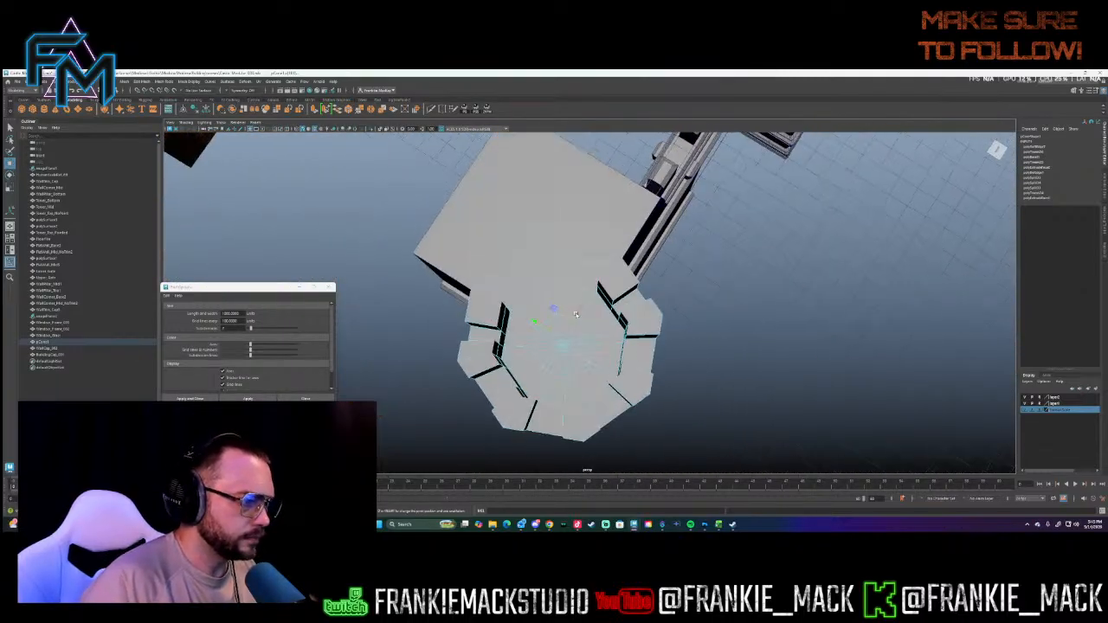
{"action": "key", "text": "d"}
{"action": "key", "text": "v"}
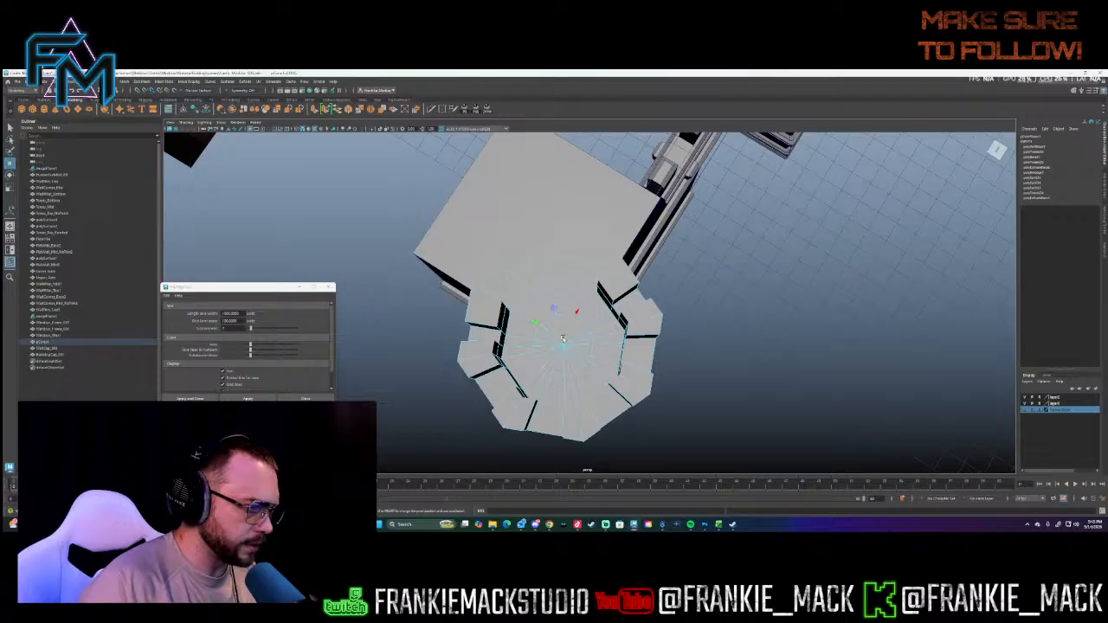
{"action": "key", "text": "r"}
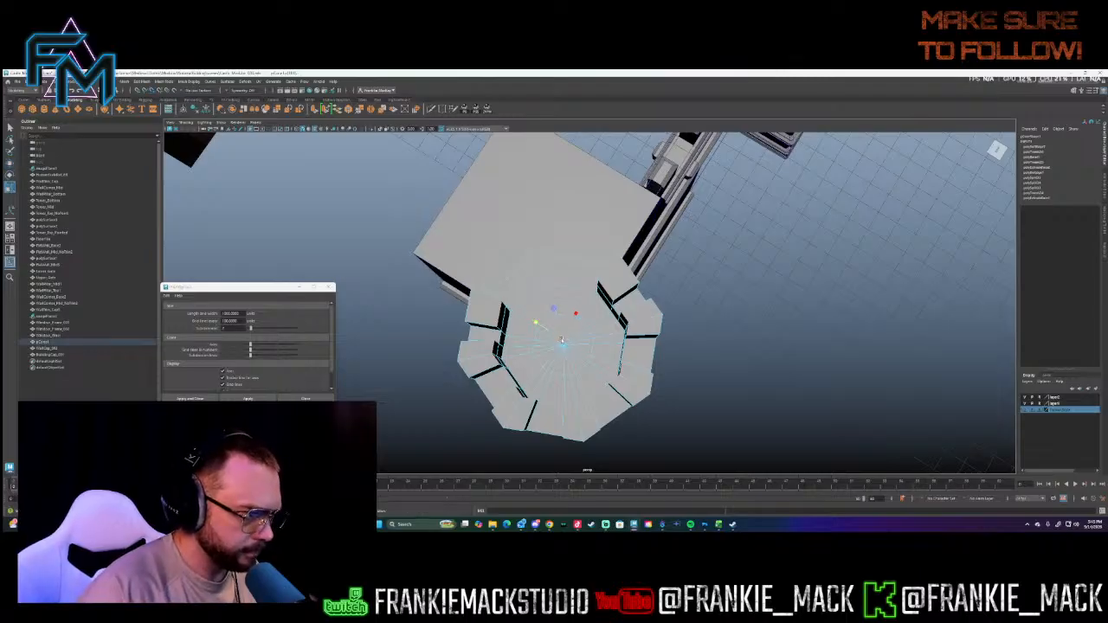
{"action": "left_click_drag", "start_coordinate": [560, 339], "coordinate": [638, 291]}
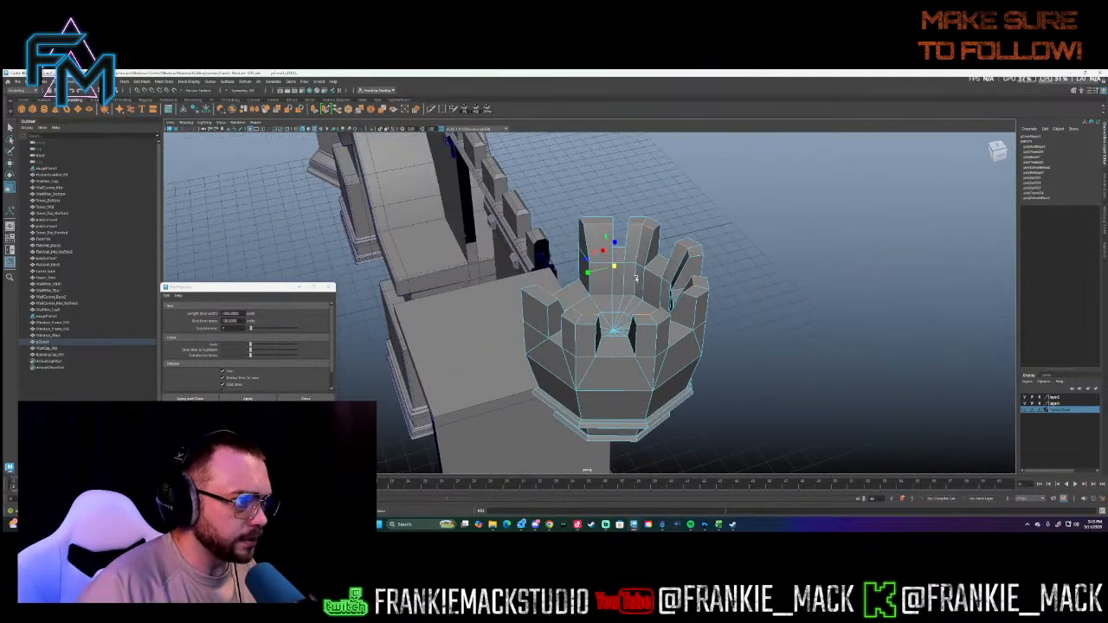
- Bevel the outer top edges of all the corner turret cap's merlons
{"action": "left_click", "coordinate": [595, 223]}
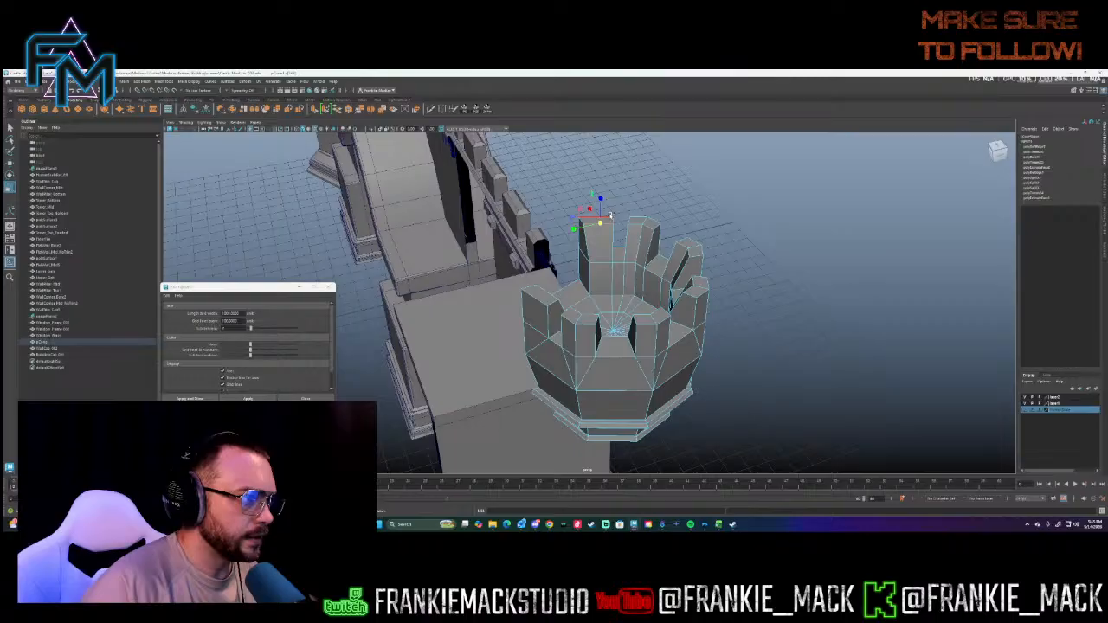
{"action": "left_click", "coordinate": [638, 226], "text": "shift"}
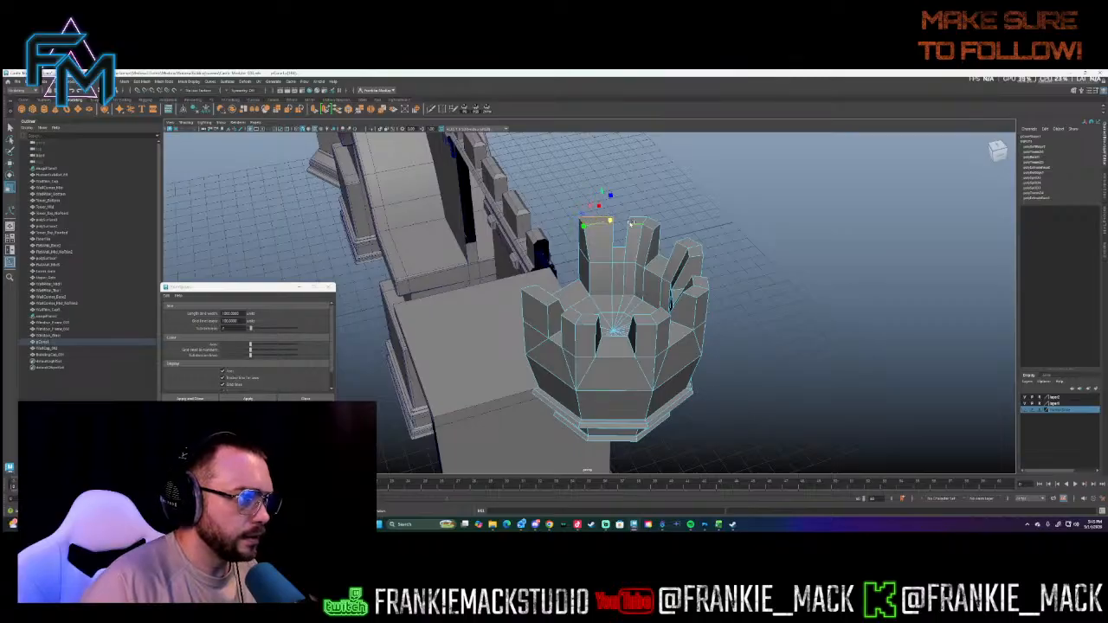
{"action": "left_click", "coordinate": [646, 219], "text": "shift"}
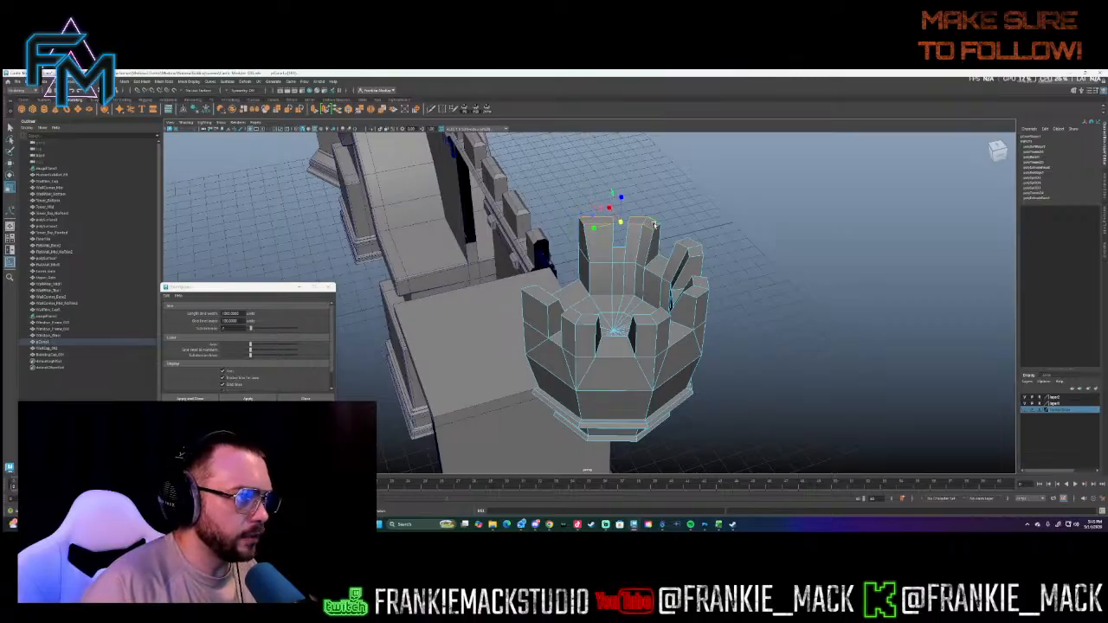
{"action": "left_click", "coordinate": [655, 226], "text": "shift"}
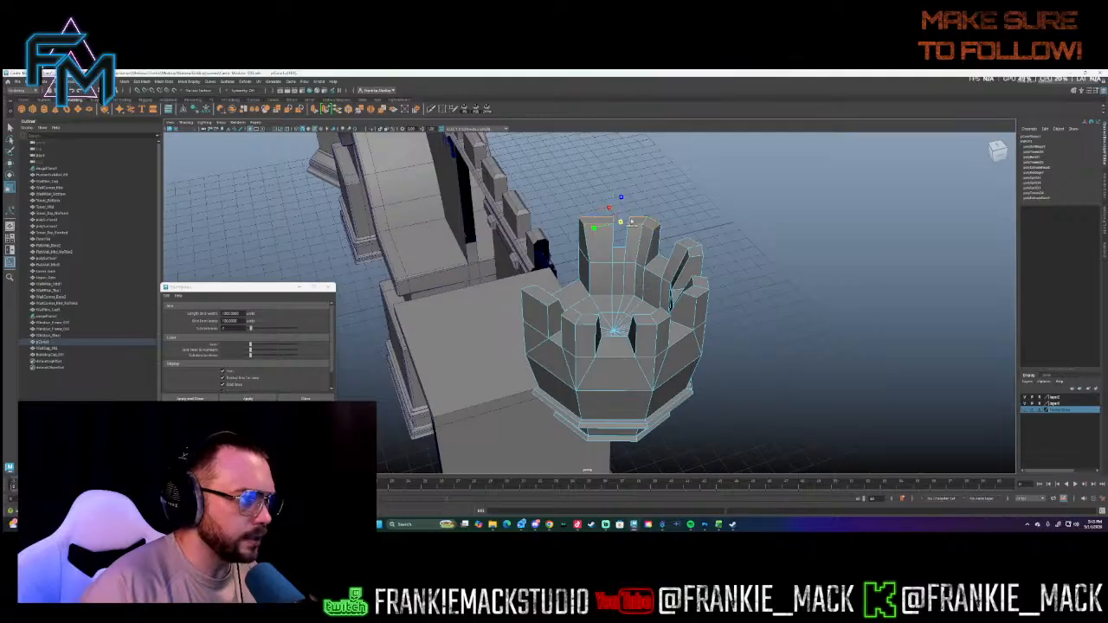
{"action": "left_click_drag", "start_coordinate": [632, 222], "coordinate": [563, 270], "text": "alt"}
{"action": "right_click_drag", "start_coordinate": [562, 270], "coordinate": [752, 272], "text": "alt"}
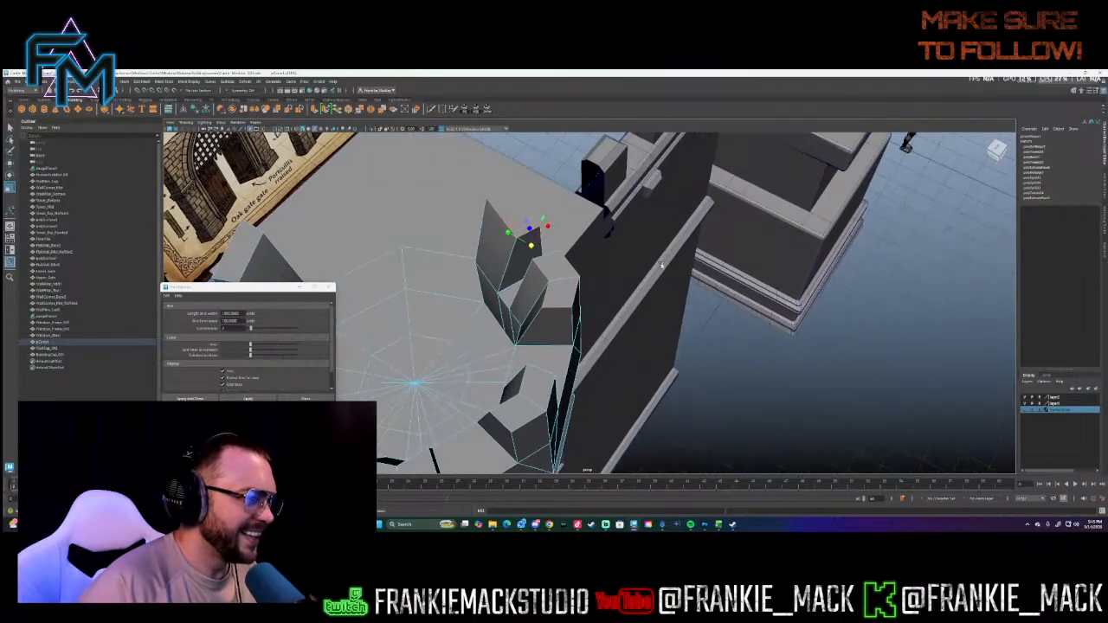
{"action": "middle_click_drag", "start_coordinate": [554, 261], "coordinate": [624, 194], "text": "alt"}
{"action": "left_click", "coordinate": [622, 274], "text": "shift"}
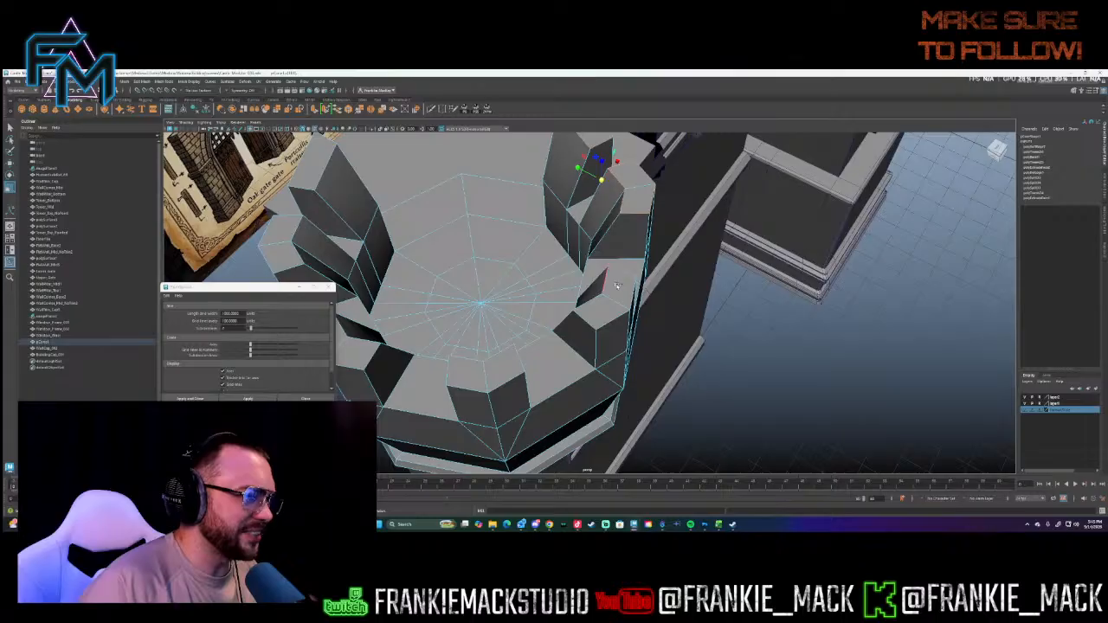
{"action": "left_click", "coordinate": [605, 299], "text": "shift"}
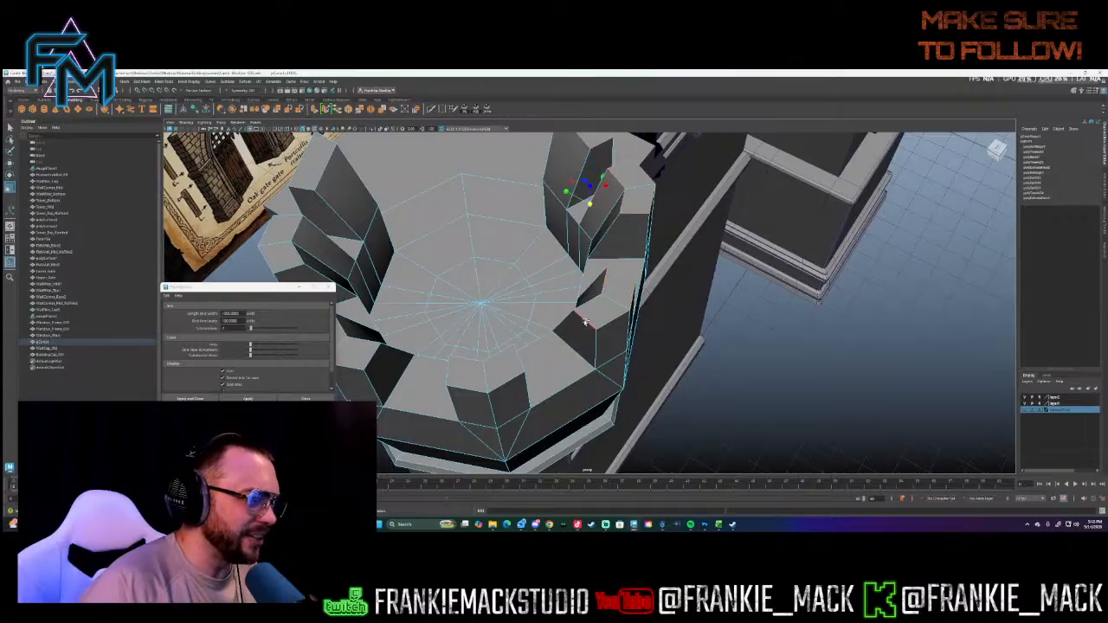
{"action": "left_click", "coordinate": [491, 378], "text": "shift"}
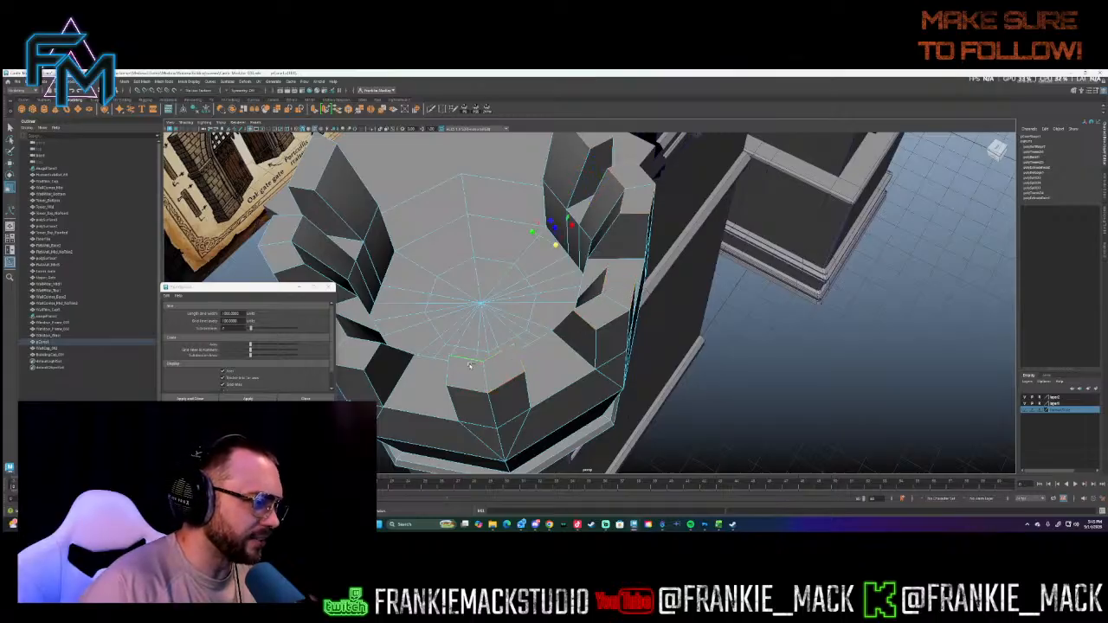
{"action": "left_click_drag", "start_coordinate": [470, 365], "coordinate": [567, 342], "text": "alt"}
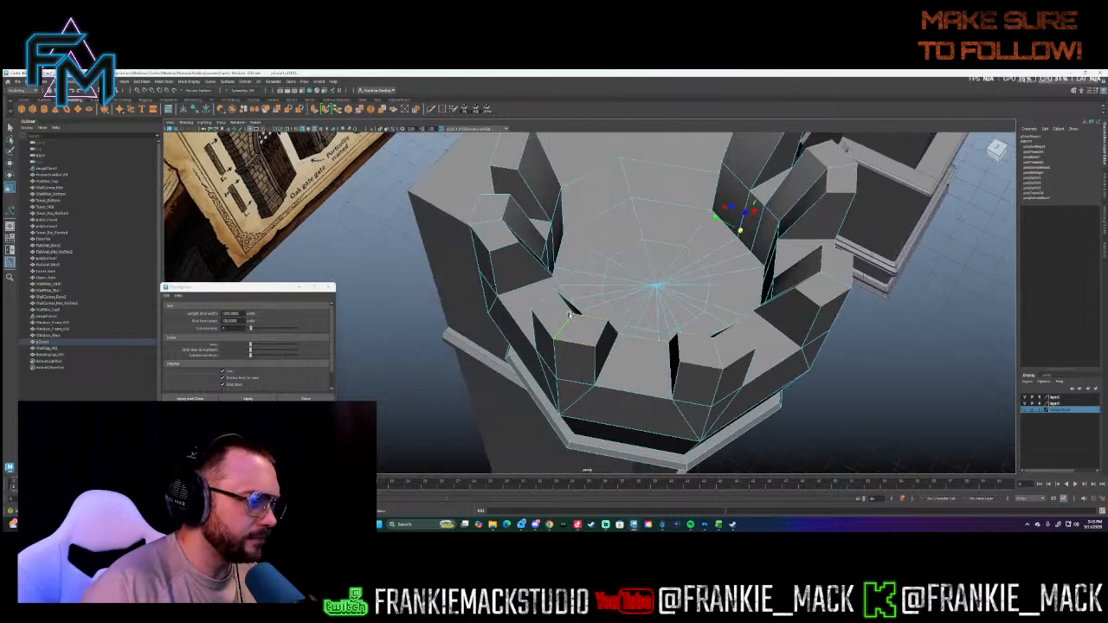
{"action": "left_click_drag", "start_coordinate": [544, 299], "coordinate": [596, 313], "text": "alt"}
{"action": "left_click", "coordinate": [561, 242], "text": "shift"}
{"action": "left_click", "coordinate": [560, 258], "text": "shift"}
{"action": "left_click", "coordinate": [554, 186], "text": "shift"}
{"action": "left_click", "coordinate": [536, 161], "text": "shift"}
{"action": "left_click", "coordinate": [525, 188], "text": "shift"}
{"action": "right_click_drag", "start_coordinate": [535, 193], "coordinate": [568, 190], "text": "shift"}
{"action": "left_click_drag", "start_coordinate": [571, 208], "coordinate": [626, 356], "text": "alt"}
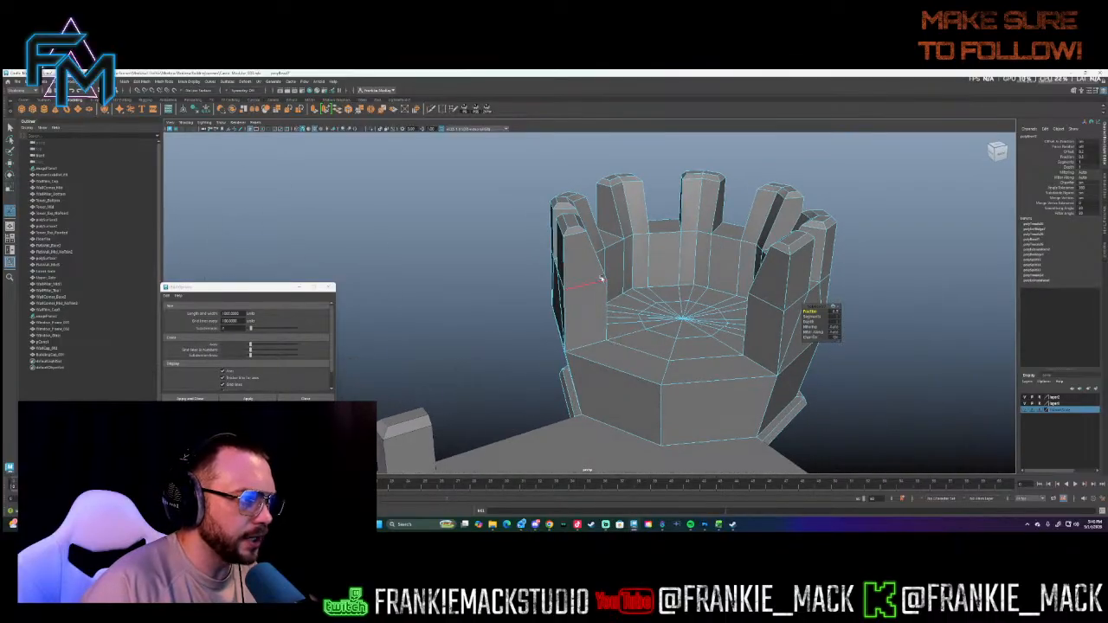
- Return the turret cap to object mode, freeze its transformations and delete its history
{"action": "left_click_drag", "start_coordinate": [601, 280], "coordinate": [581, 296], "text": "alt"}
{"action": "left_click", "coordinate": [596, 284]}
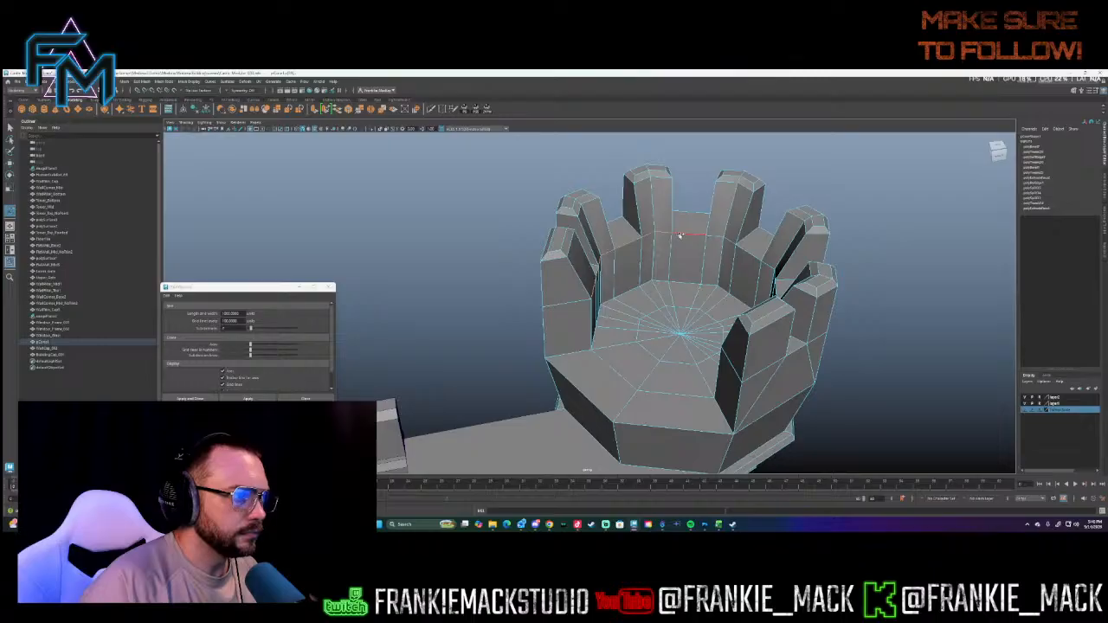
{"action": "left_click_drag", "start_coordinate": [769, 264], "coordinate": [718, 263], "text": "alt"}
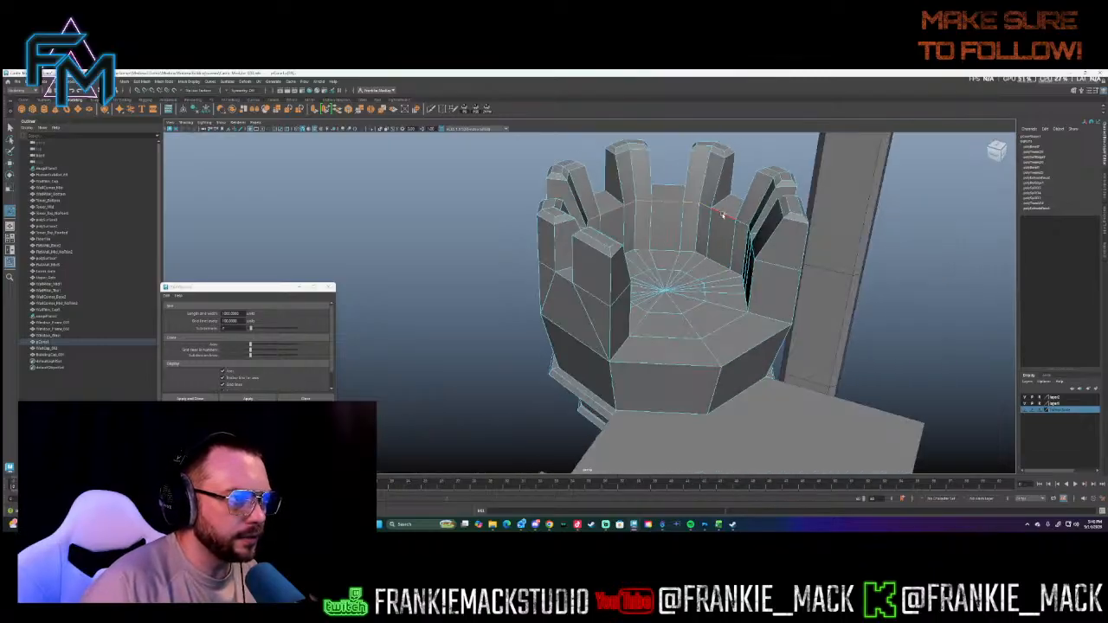
{"action": "left_click_drag", "start_coordinate": [727, 217], "coordinate": [688, 192], "text": "alt"}
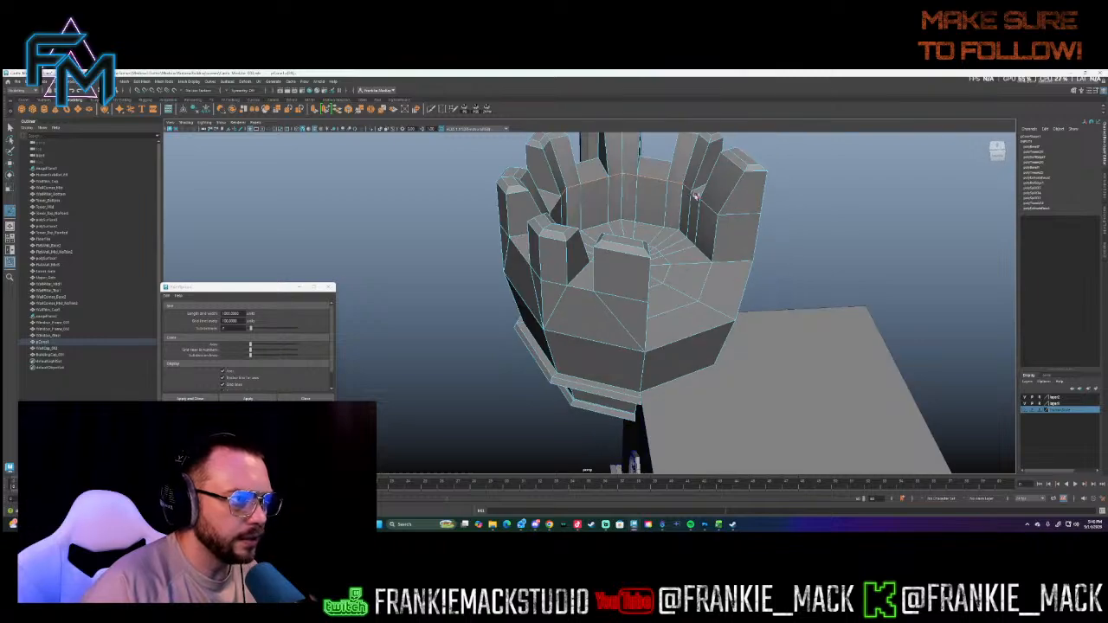
{"action": "left_click_drag", "start_coordinate": [684, 223], "coordinate": [487, 274], "text": "alt"}
{"action": "scroll", "coordinate": [529, 279], "scroll_direction": "down", "scroll_amount": 6}
{"action": "right_click_drag", "start_coordinate": [542, 312], "coordinate": [575, 293]}
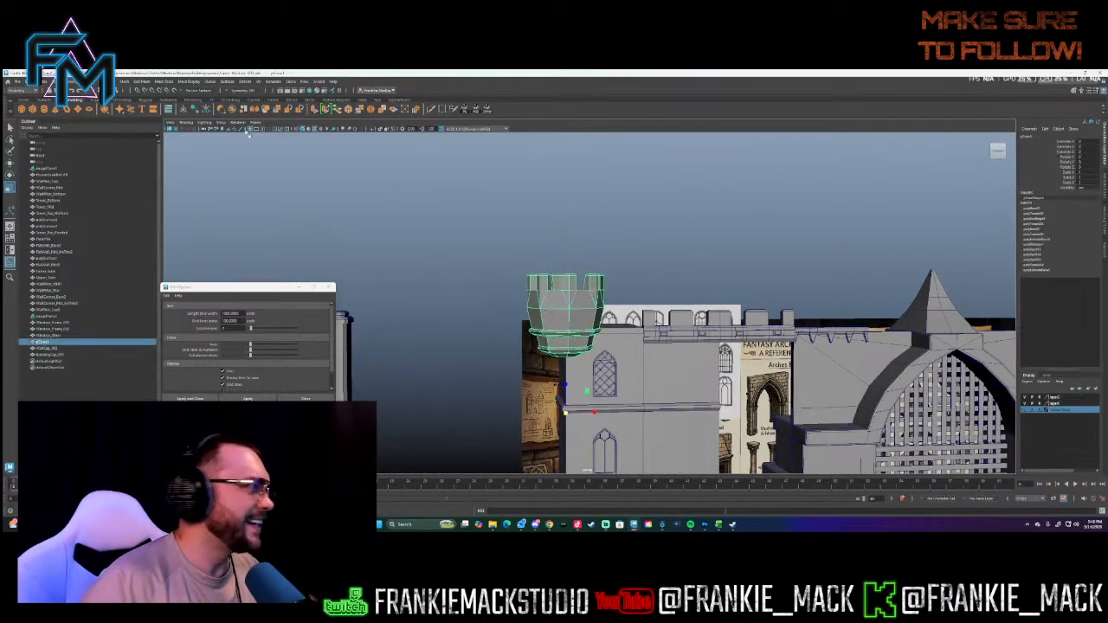
{"action": "left_click", "coordinate": [207, 110]}
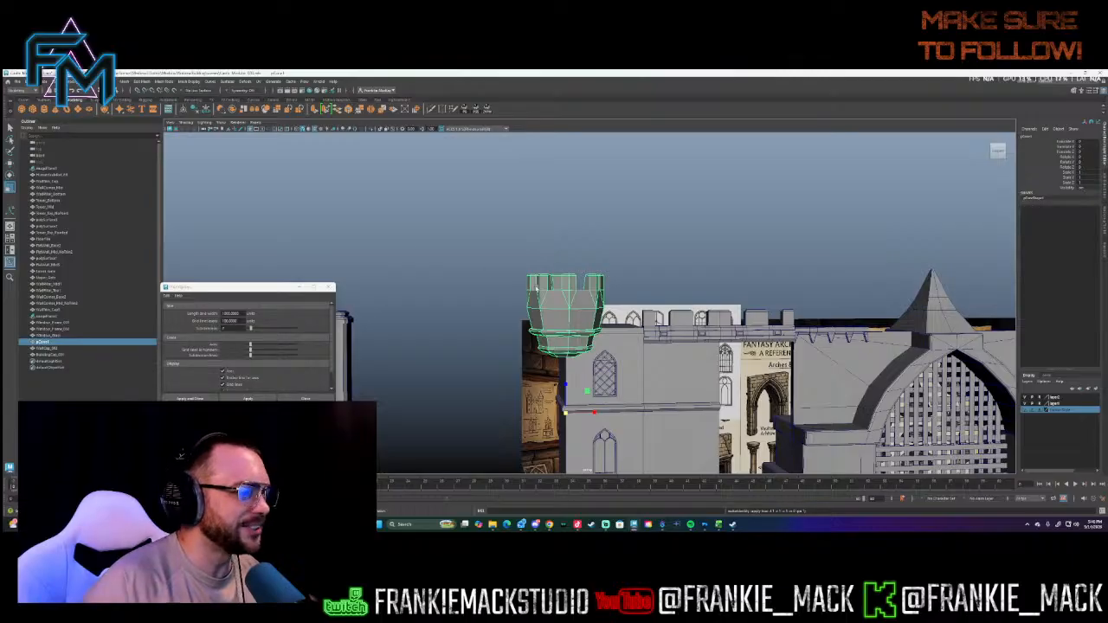
- Freeze the transformations and delete the history of the WallCap and BuildingCap parapet pieces
{"action": "left_click_drag", "start_coordinate": [545, 288], "coordinate": [573, 308], "text": "alt"}
{"action": "left_click", "coordinate": [679, 327]}
{"action": "left_click", "coordinate": [676, 321]}
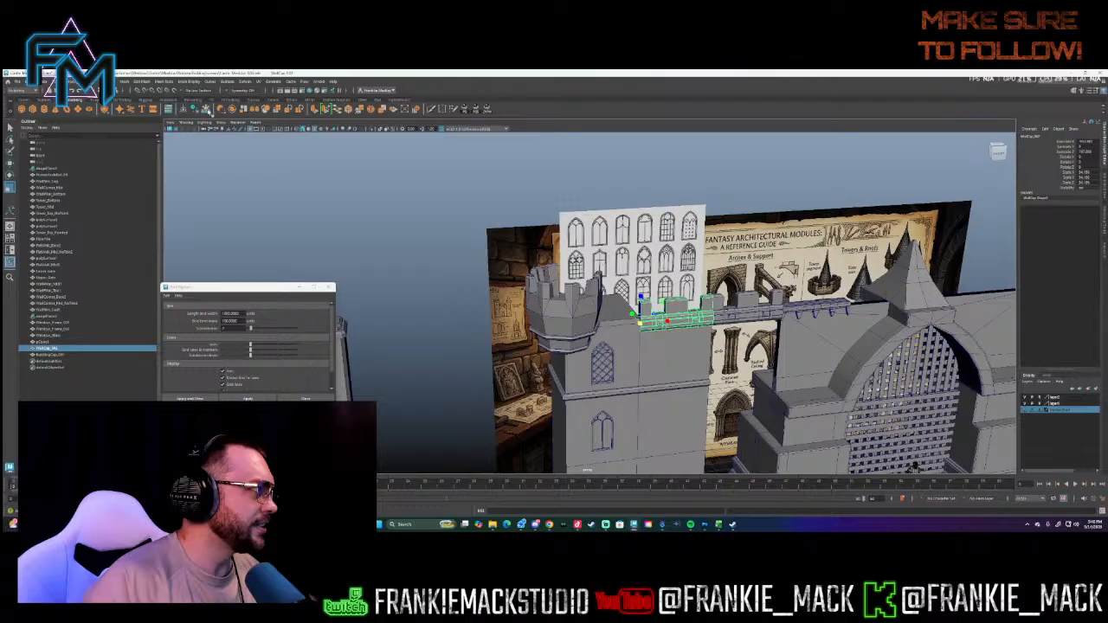
{"action": "left_click", "coordinate": [742, 312]}
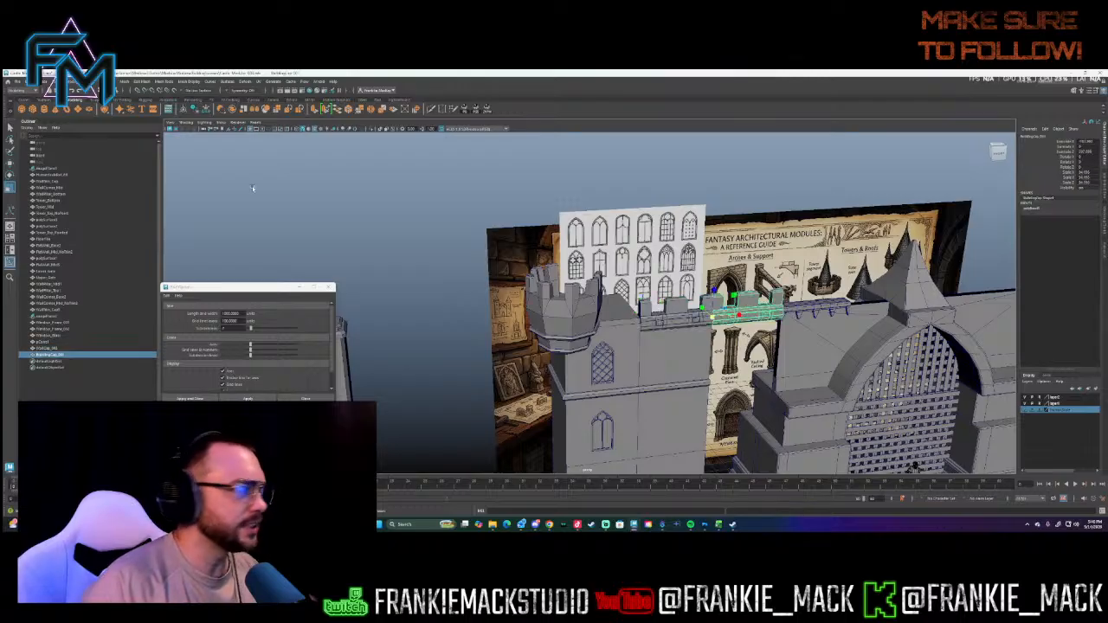
{"action": "left_click", "coordinate": [206, 109]}
- Save the scene as a new numbered version of the Castle_Modular file
{"action": "scroll", "coordinate": [632, 296], "scroll_direction": "down", "scroll_amount": 3}
{"action": "left_click_drag", "start_coordinate": [684, 303], "coordinate": [648, 286], "text": "alt"}
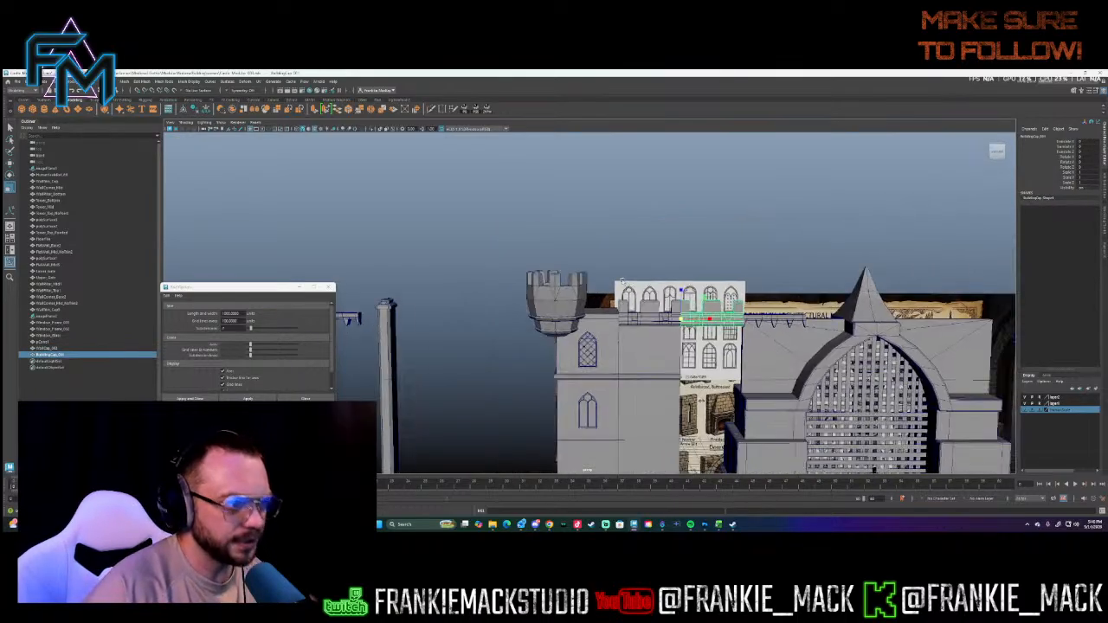
{"action": "middle_click_drag", "start_coordinate": [647, 286], "coordinate": [491, 236], "text": "alt"}
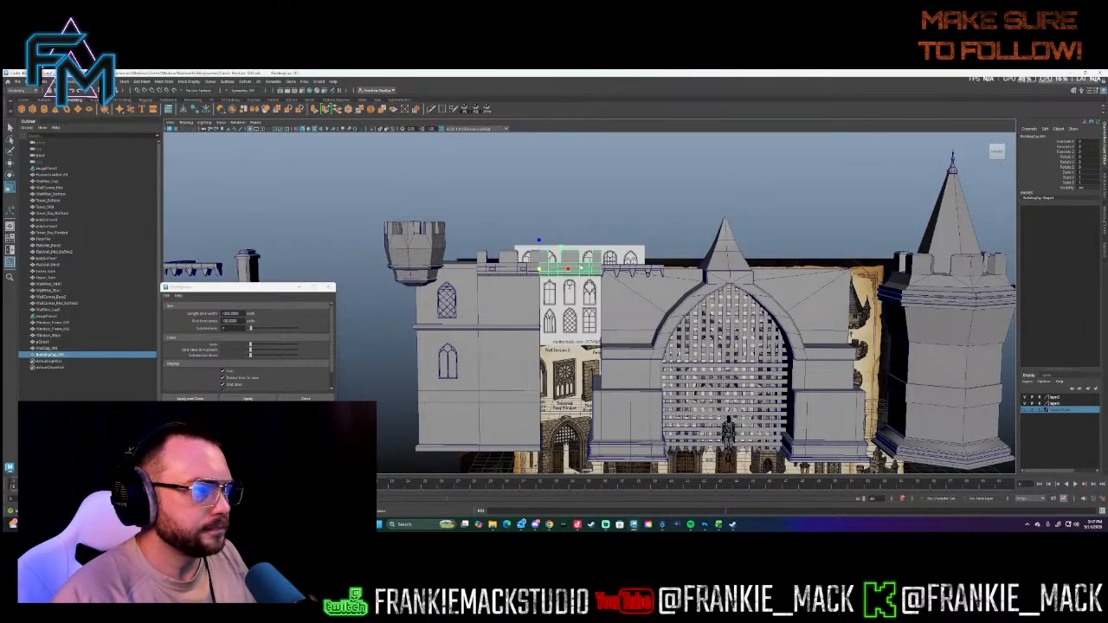
{"action": "left_click_drag", "start_coordinate": [580, 267], "coordinate": [309, 268], "text": "alt"}
{"action": "mouse_move", "coordinate": [541, 308]}
{"action": "left_mouse_down", "text": "alt"}
{"action": "mouse_move", "coordinate": [389, 296]}
{"action": "mouse_move", "coordinate": [562, 309]}
{"action": "left_mouse_up", "text": "alt"}
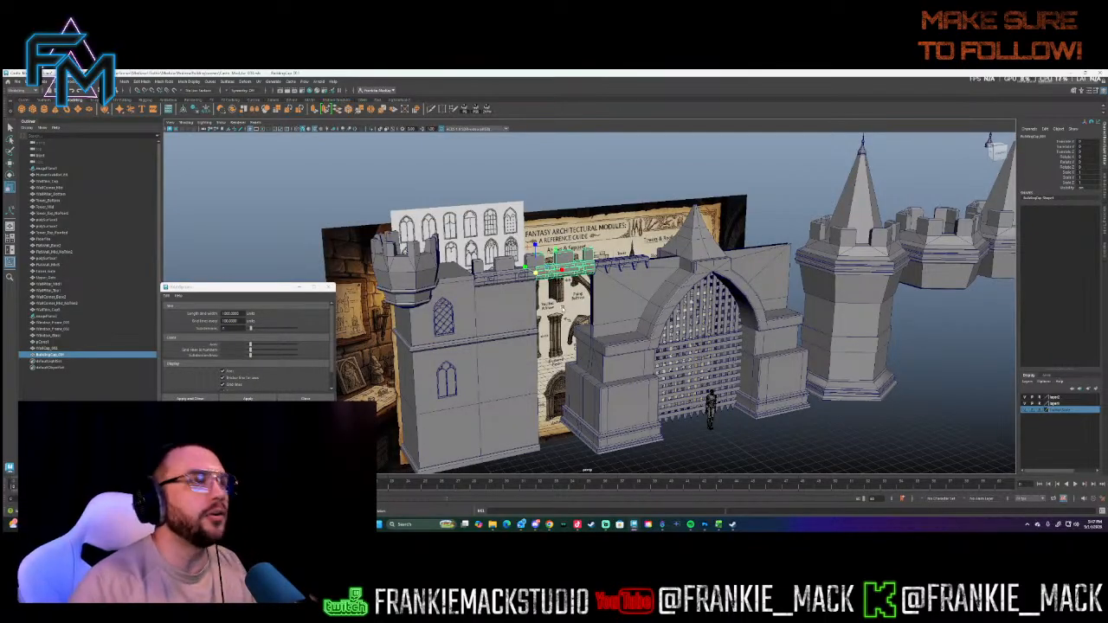
{"action": "left_click", "coordinate": [17, 81]}
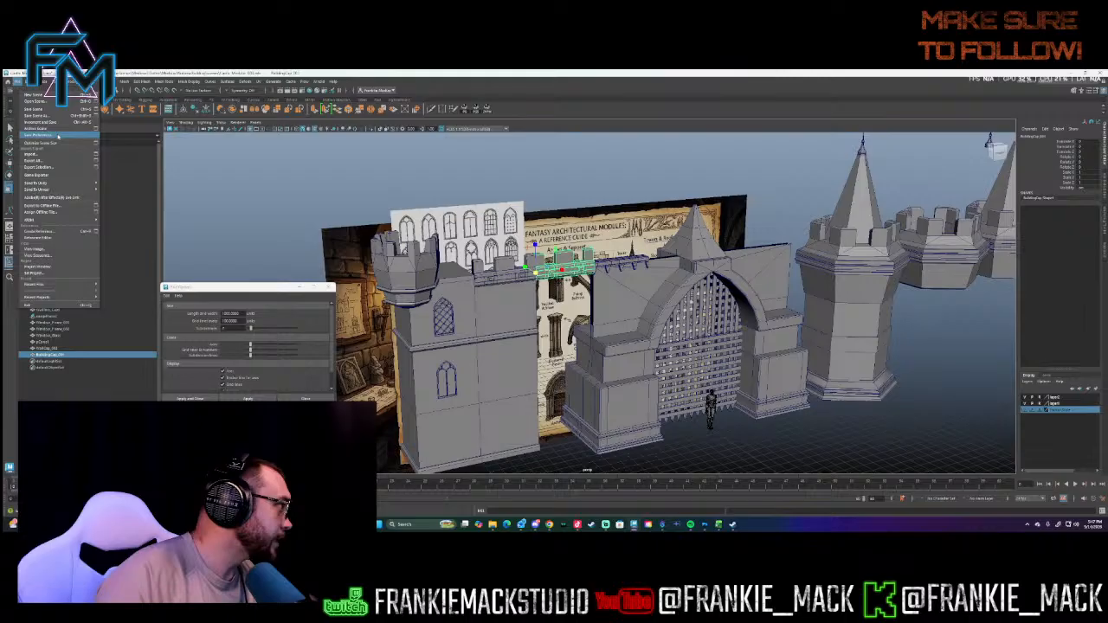
{"action": "left_click", "coordinate": [44, 116]}
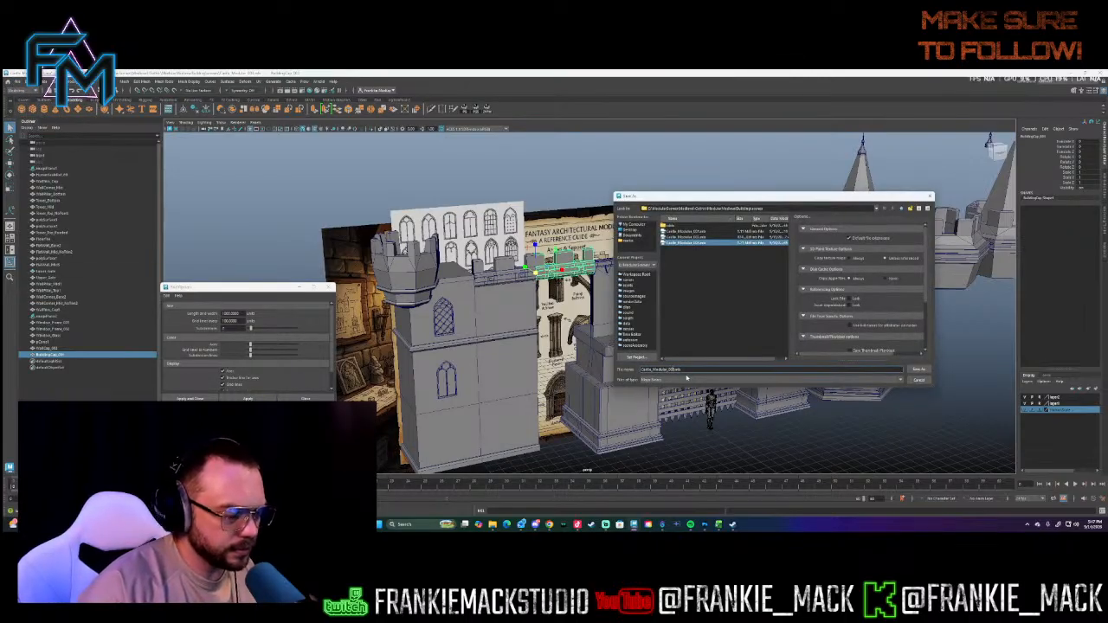
{"action": "key", "text": "Return"}
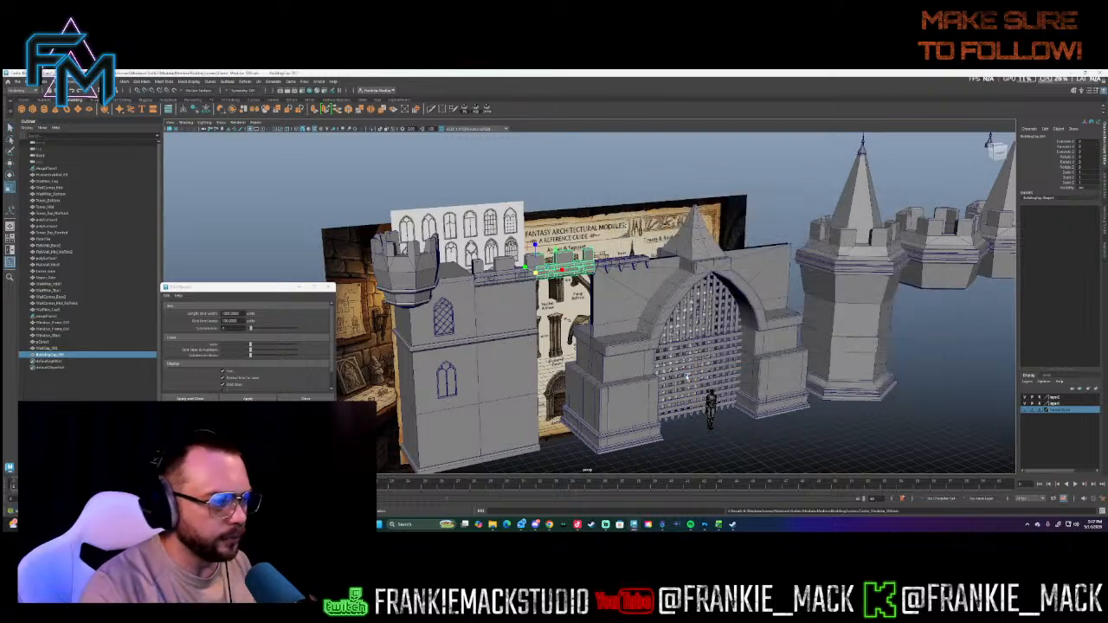